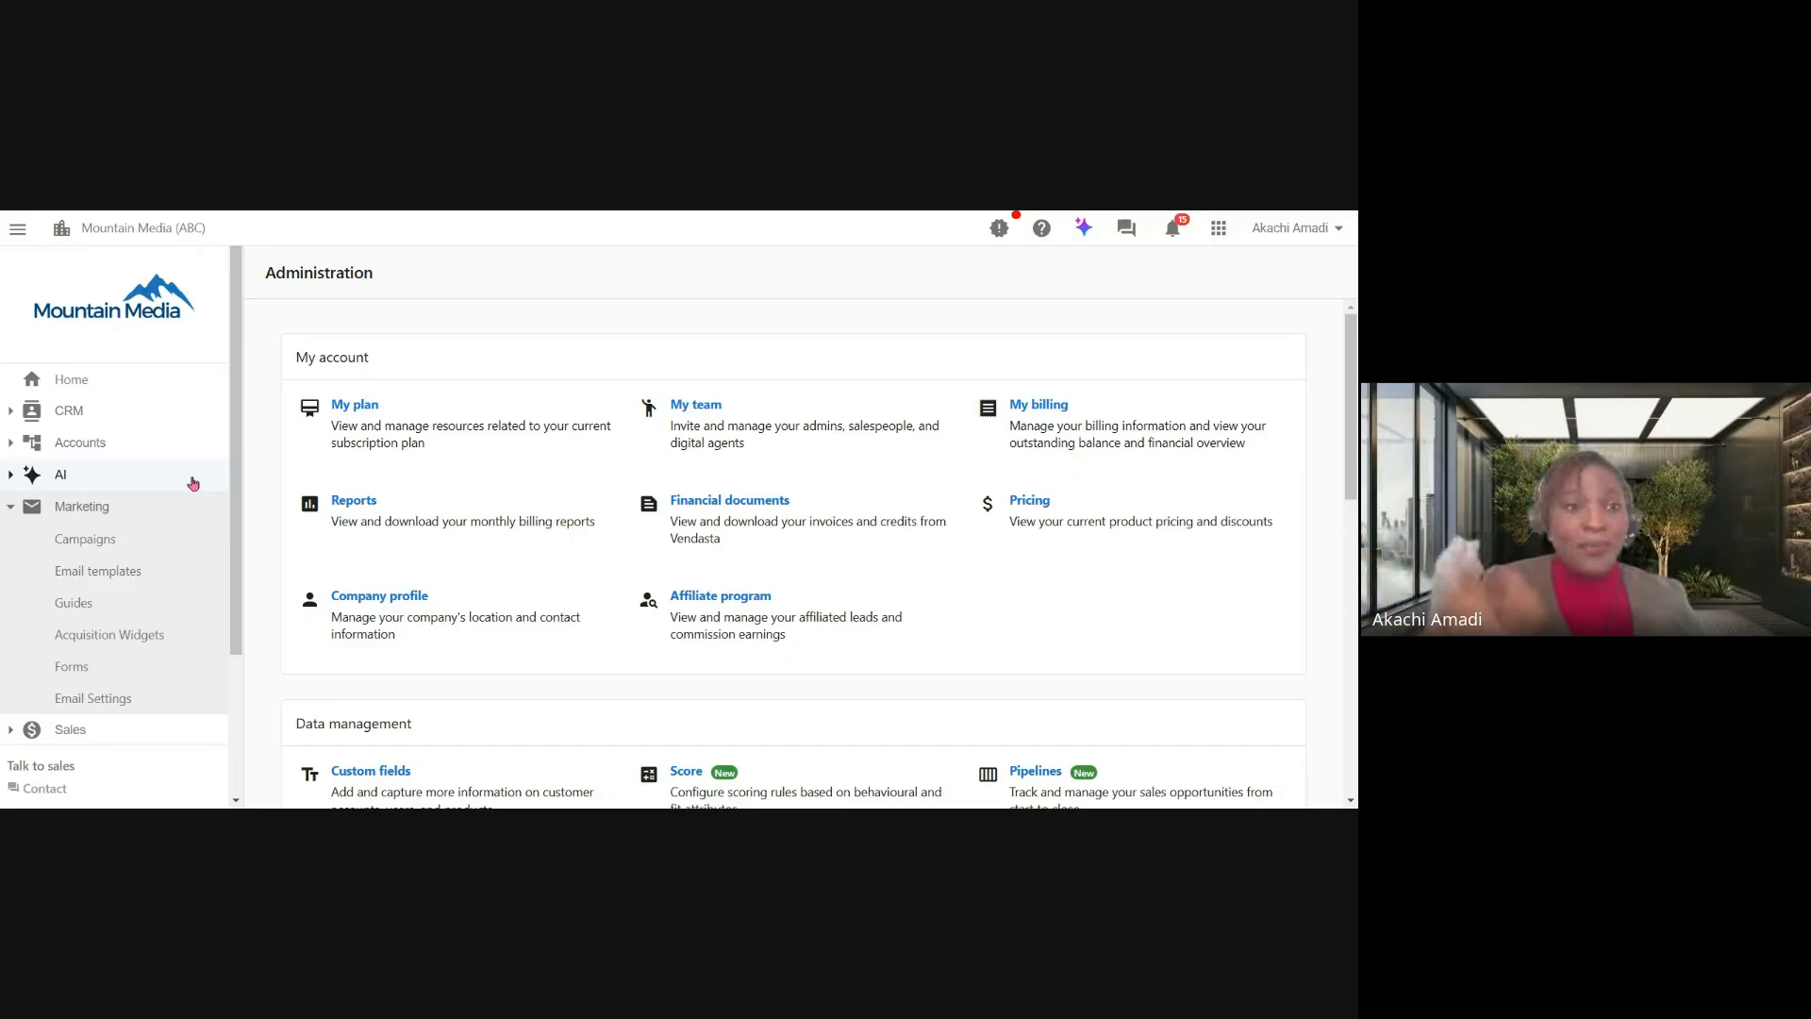
{"action": "scroll", "coordinate": [197, 500], "scroll_direction": "down", "scroll_amount": 2}
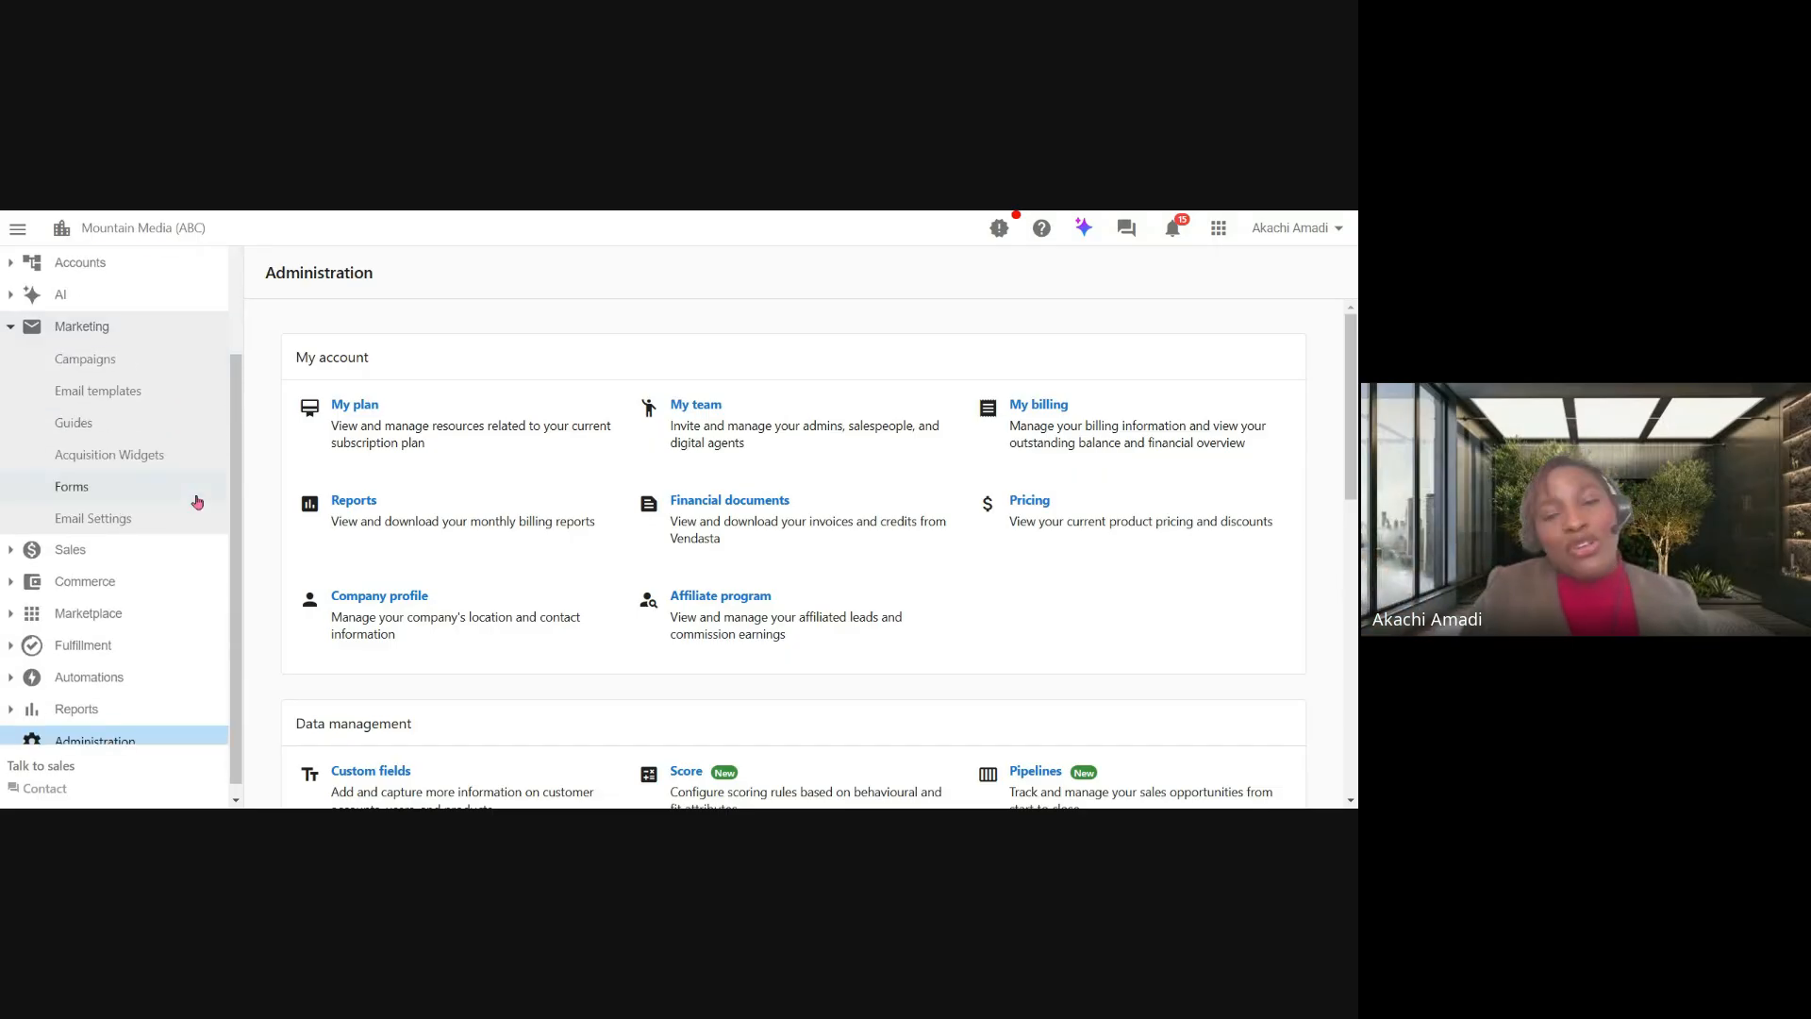
{"action": "scroll", "coordinate": [197, 502], "scroll_direction": "up", "scroll_amount": 3}
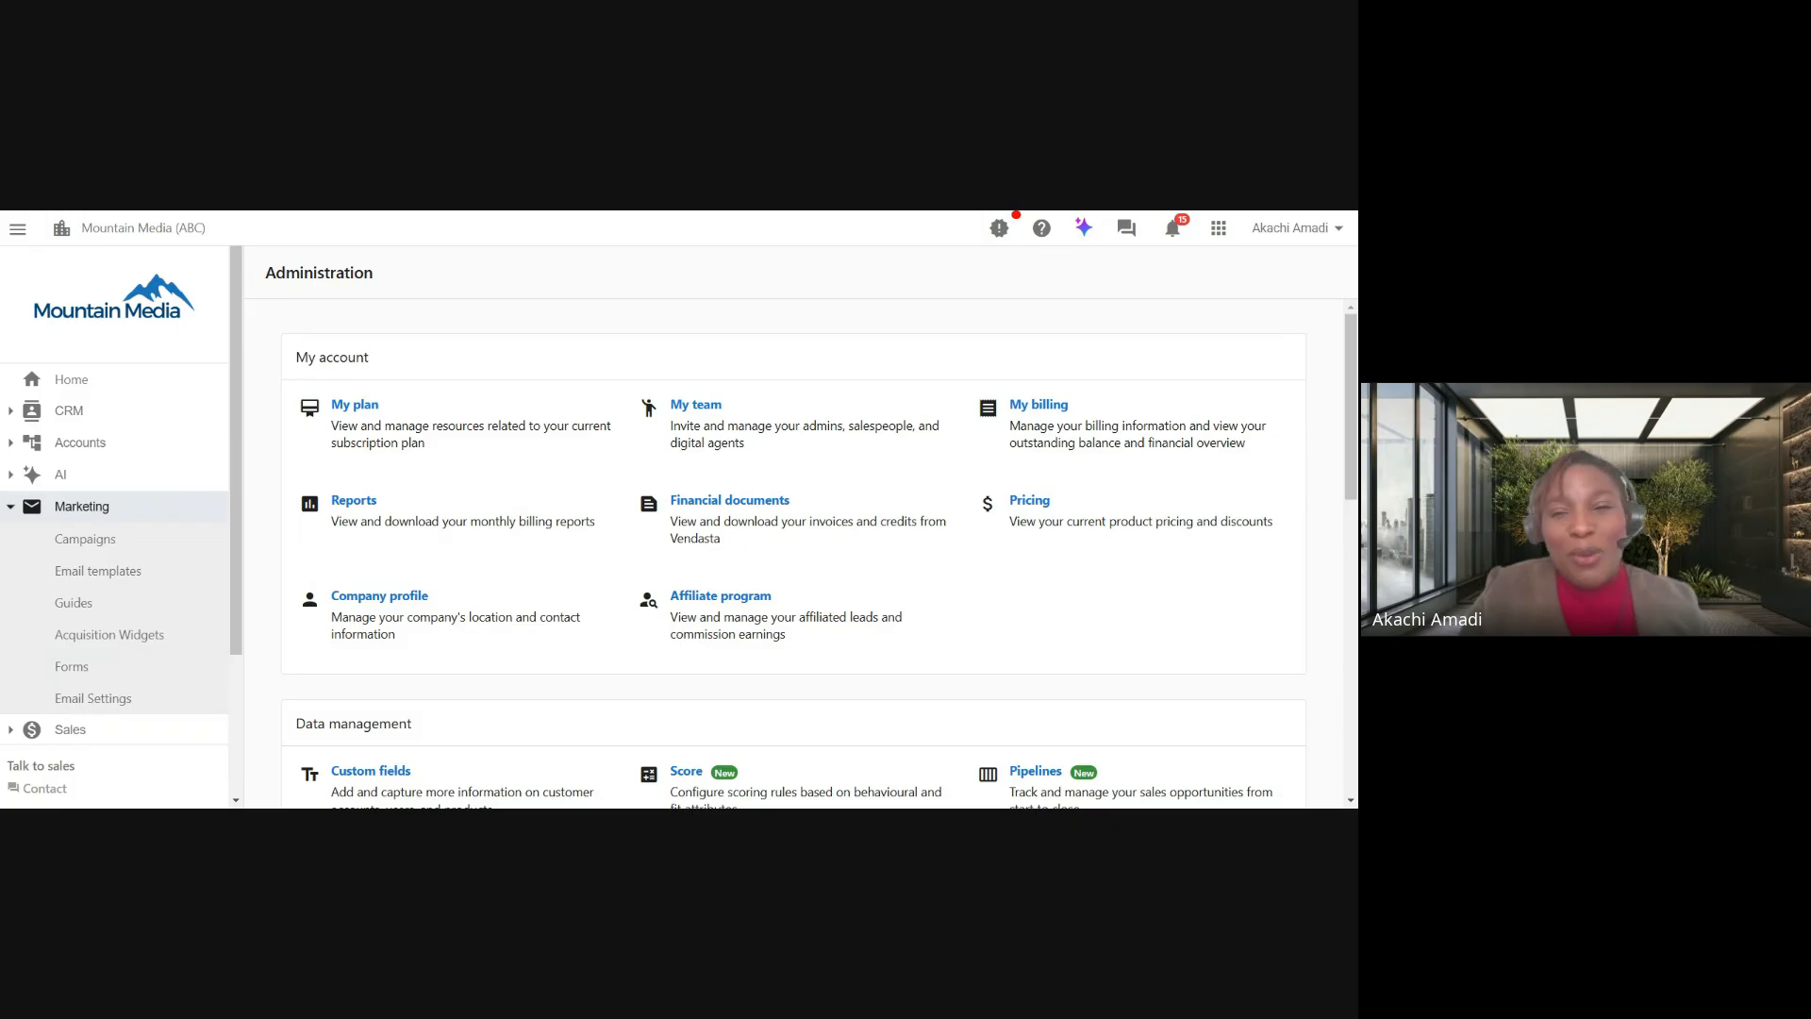
{"action": "left_click", "coordinate": [179, 506]}
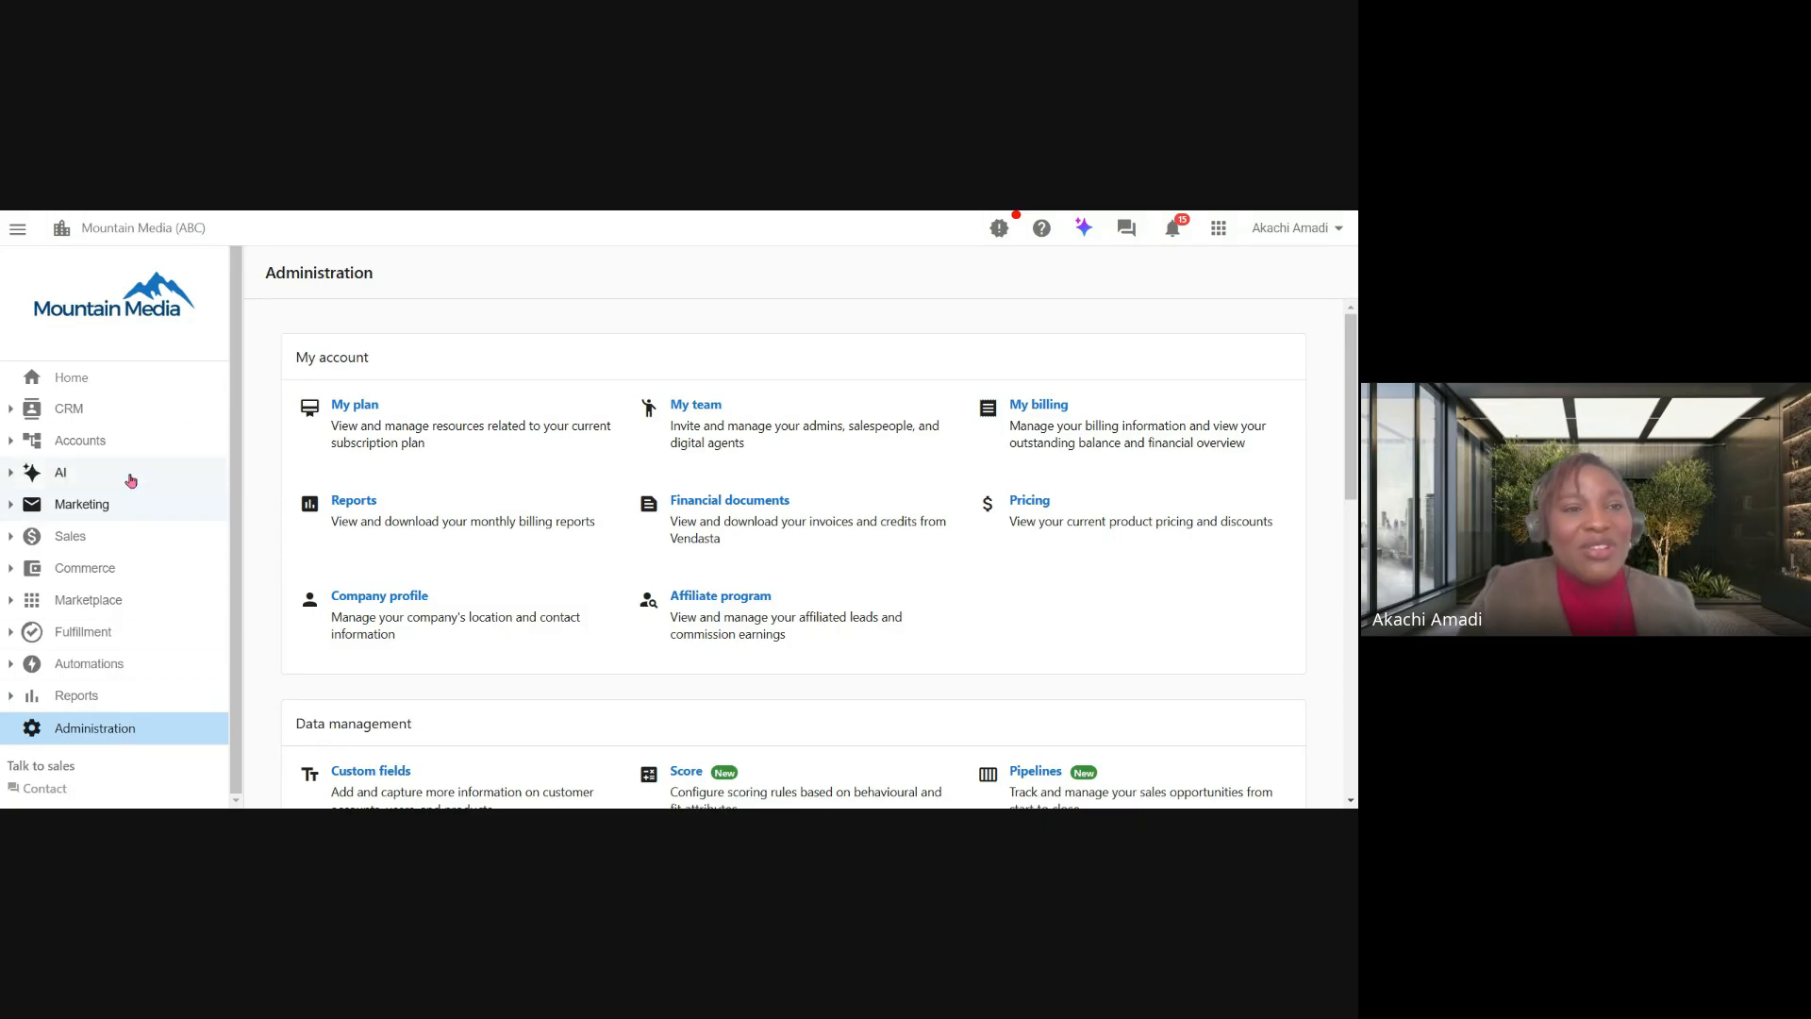
{"action": "left_click", "coordinate": [338, 456]}
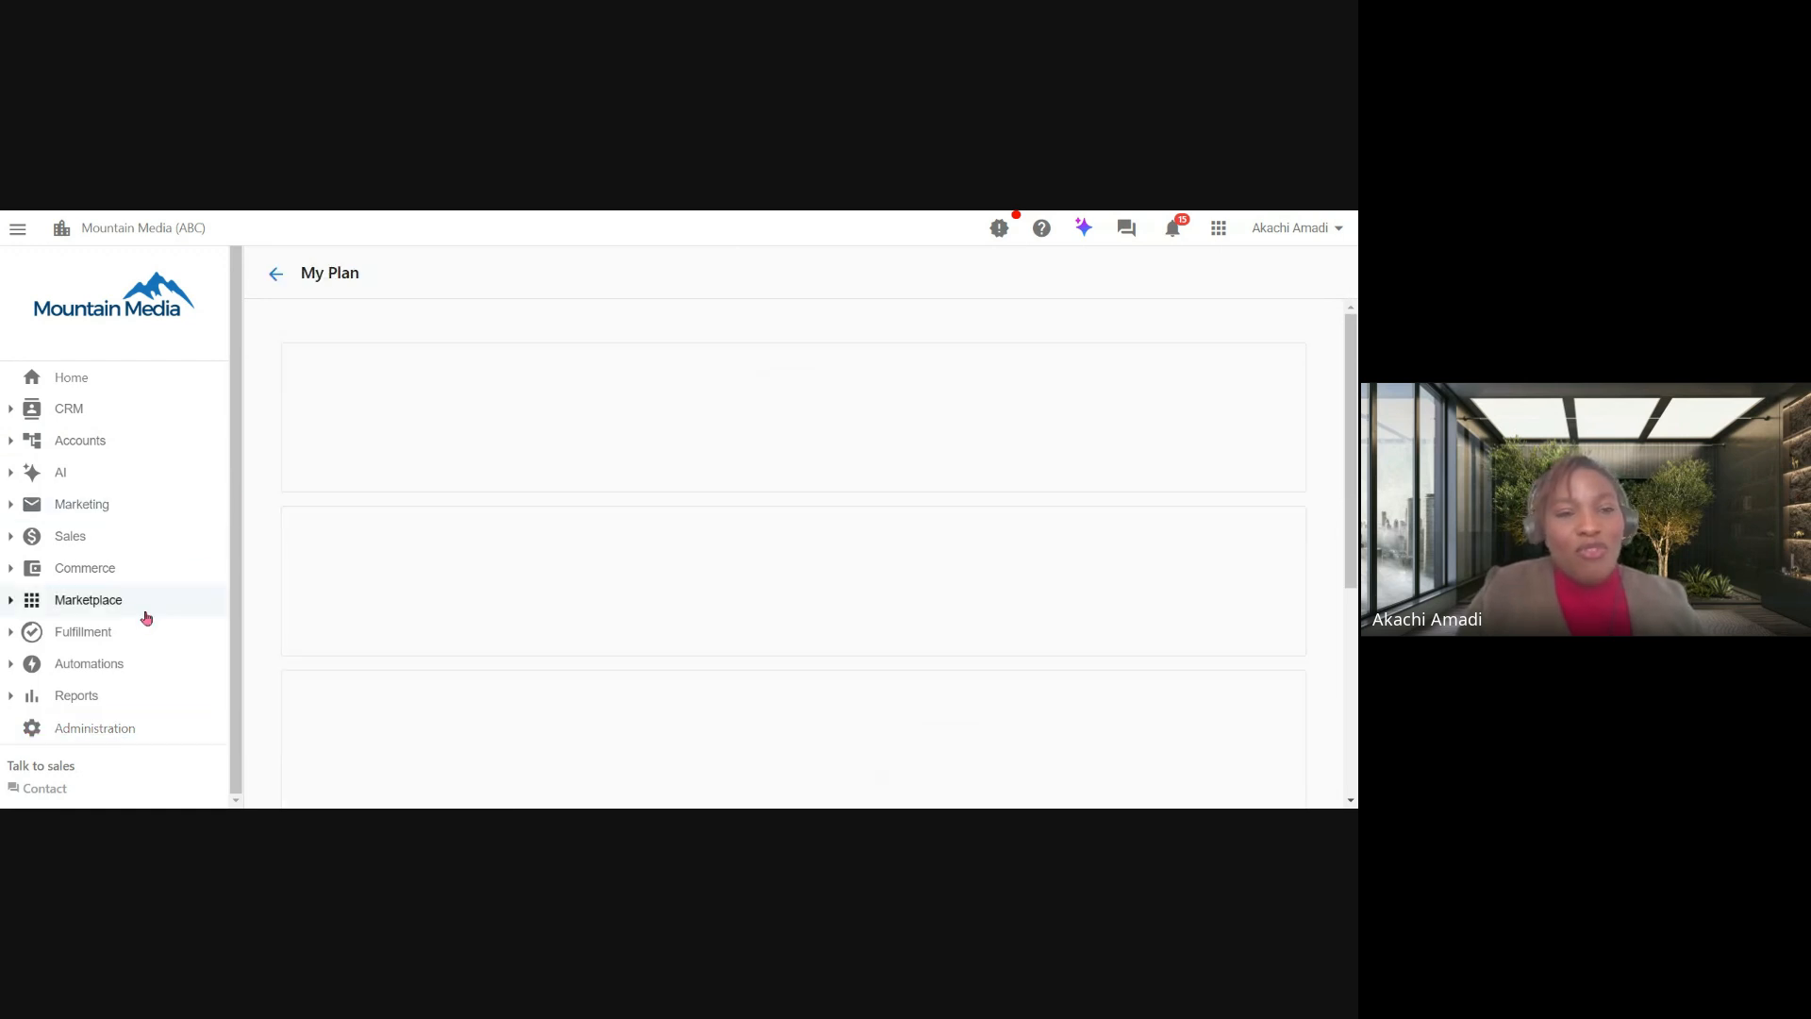
{"action": "left_click", "coordinate": [113, 728]}
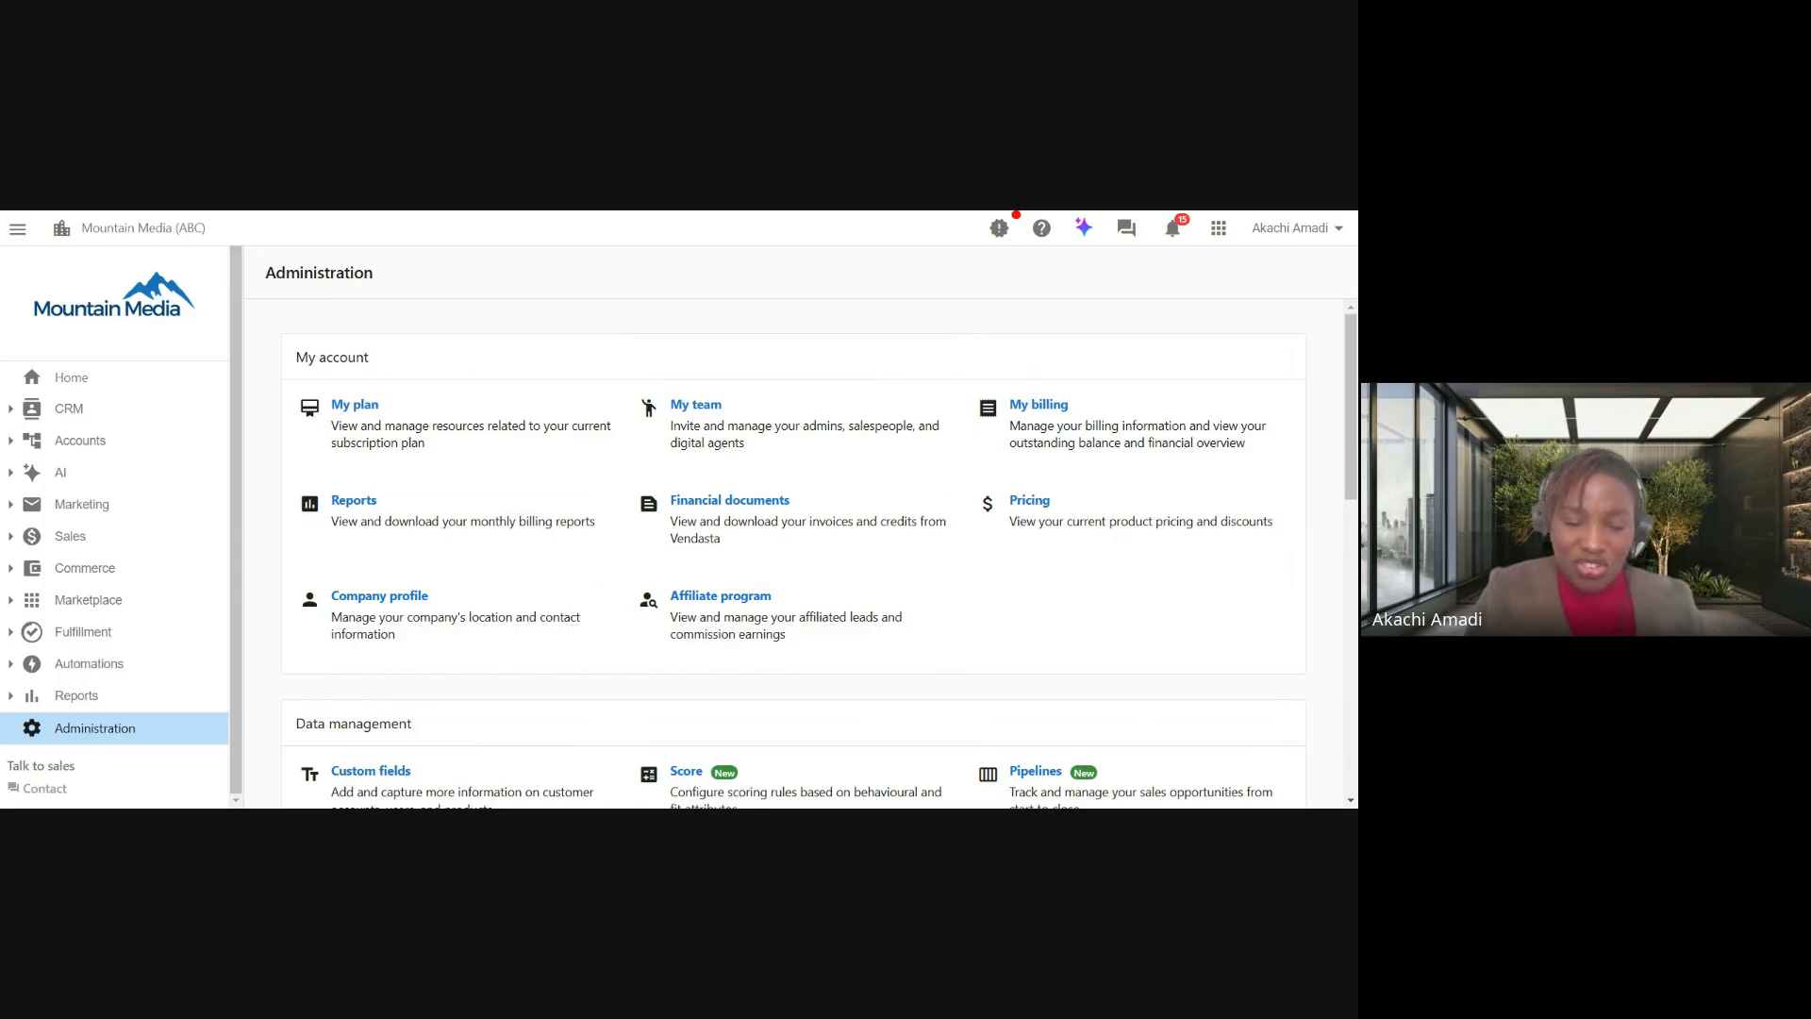
{"action": "left_click", "coordinate": [107, 729]}
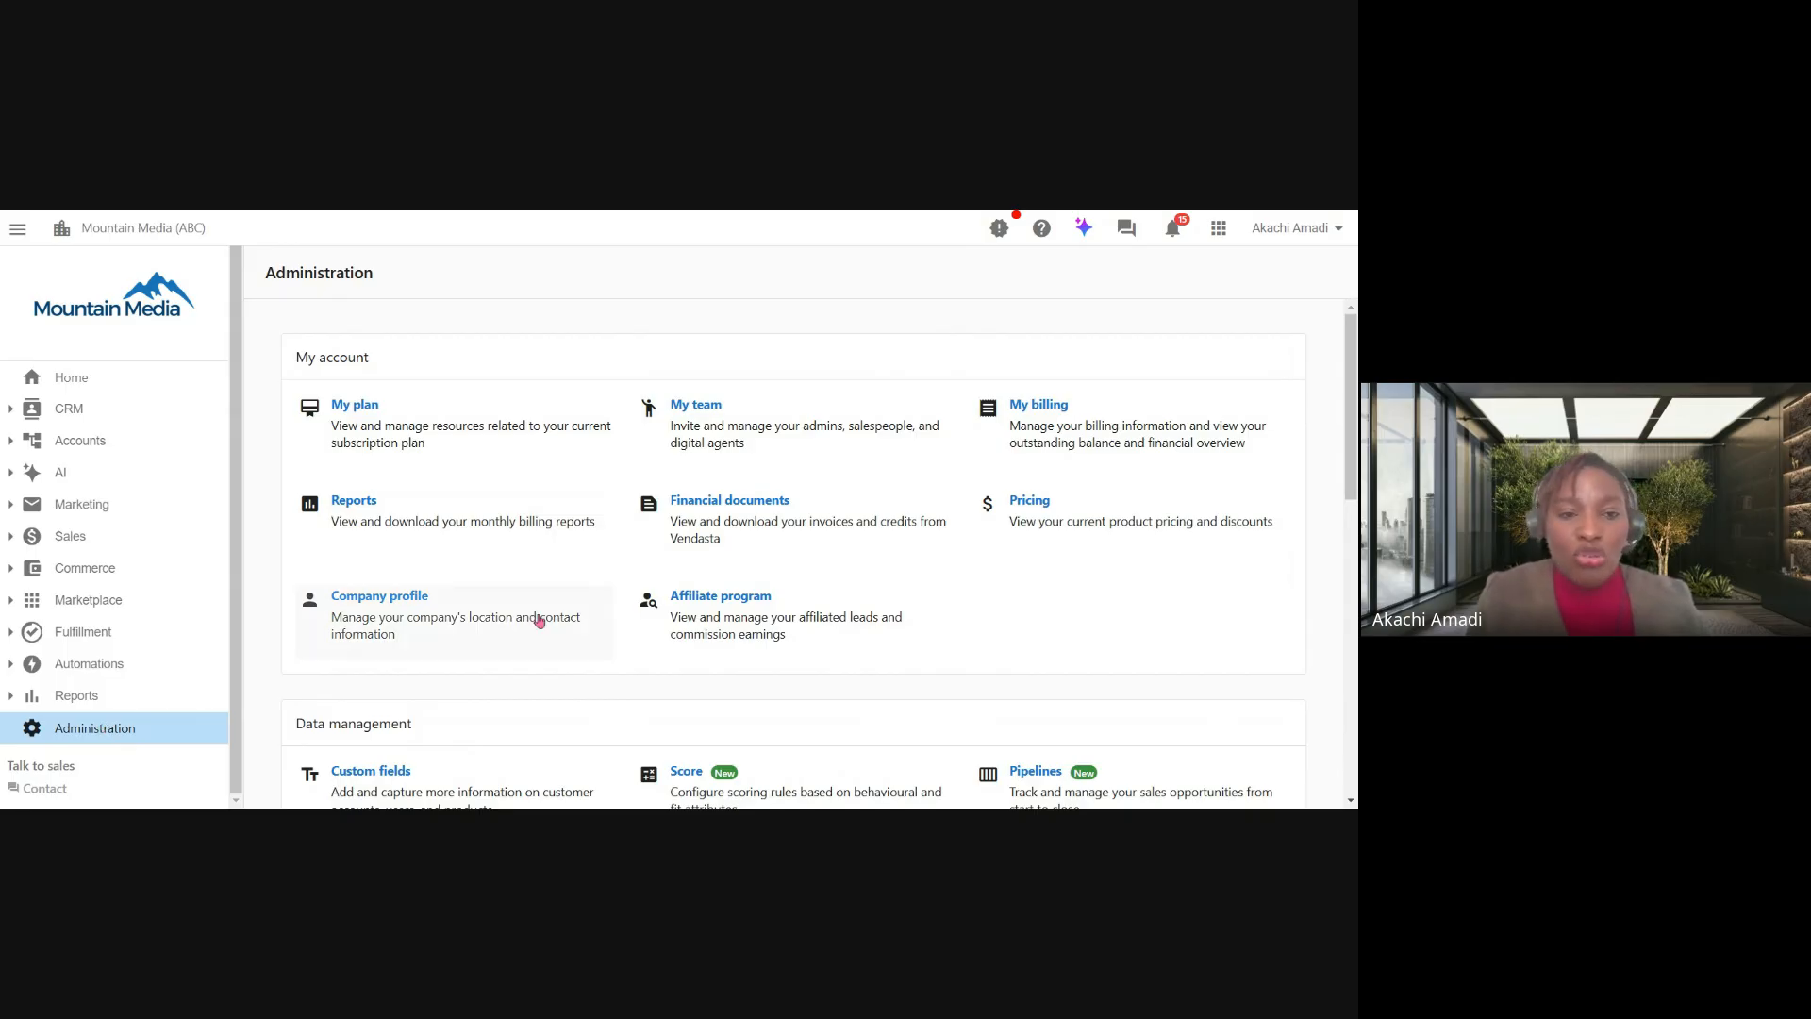
Open the Customize page in the platform settings and expand Email Settings under the partner defaults.
{"action": "scroll", "coordinate": [540, 619], "scroll_direction": "down", "scroll_amount": 3}
{"action": "scroll", "coordinate": [539, 619], "scroll_direction": "down", "scroll_amount": 2}
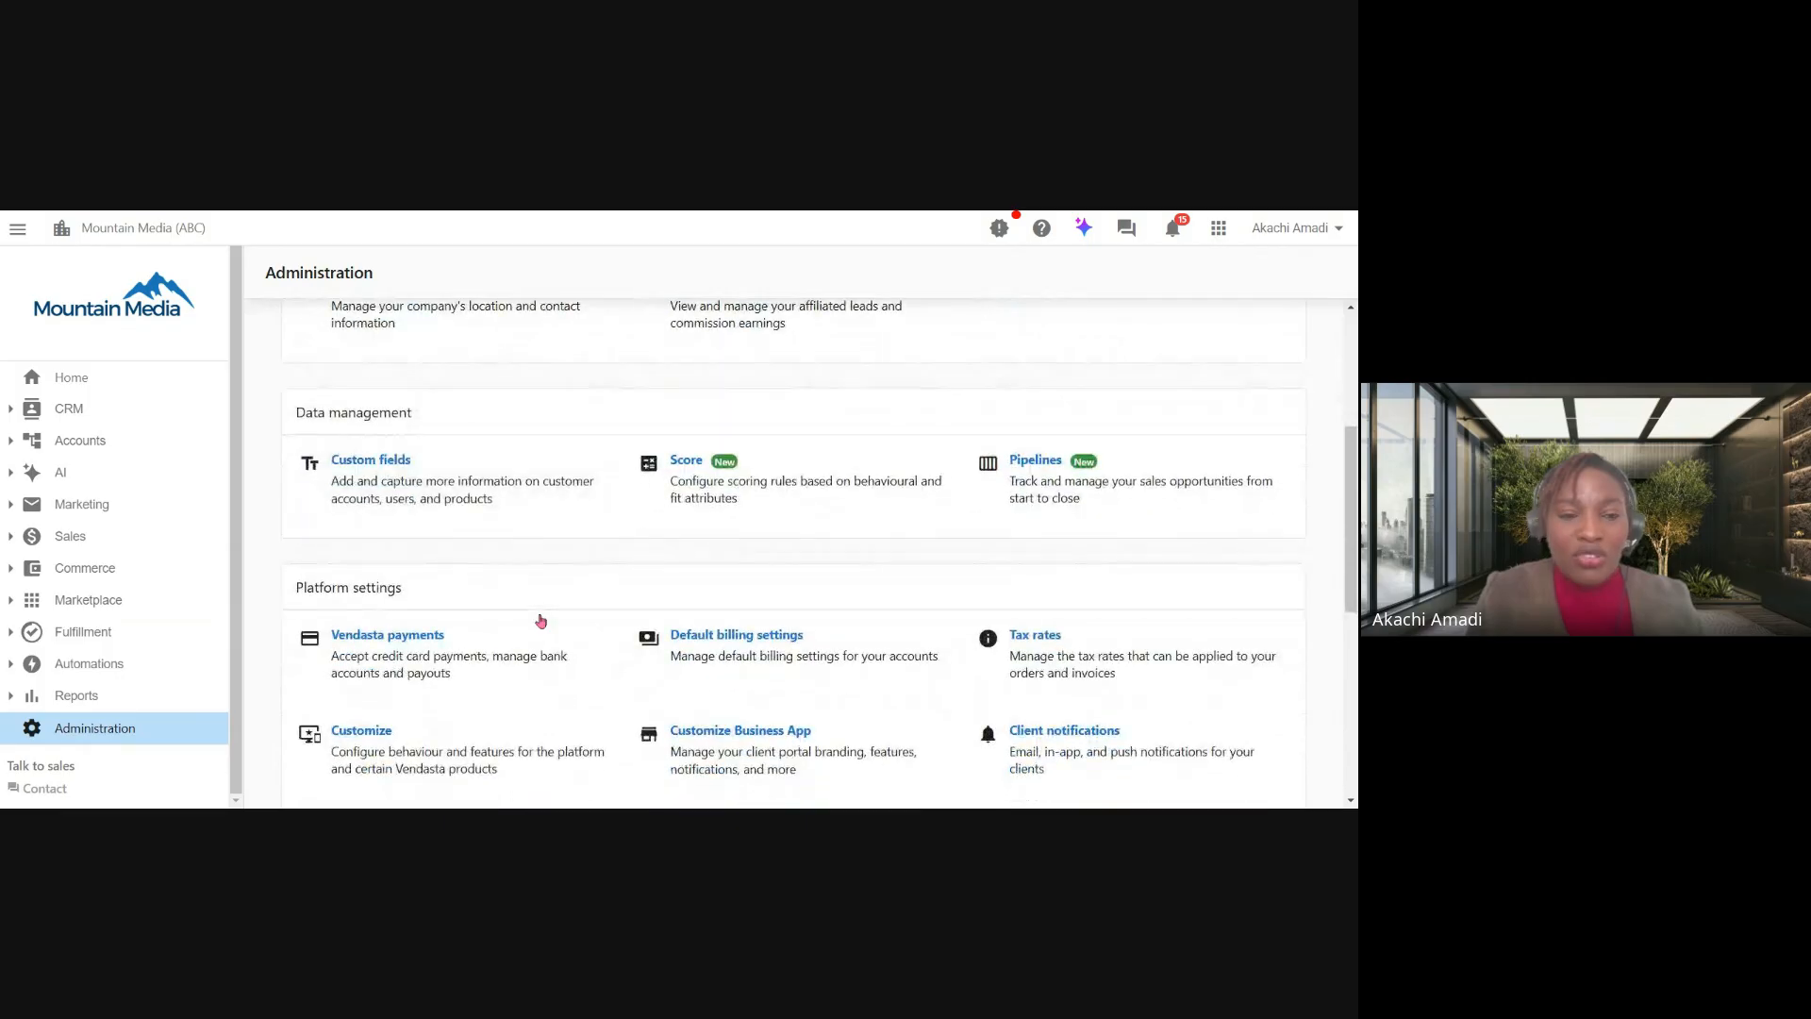
{"action": "left_click", "coordinate": [361, 642]}
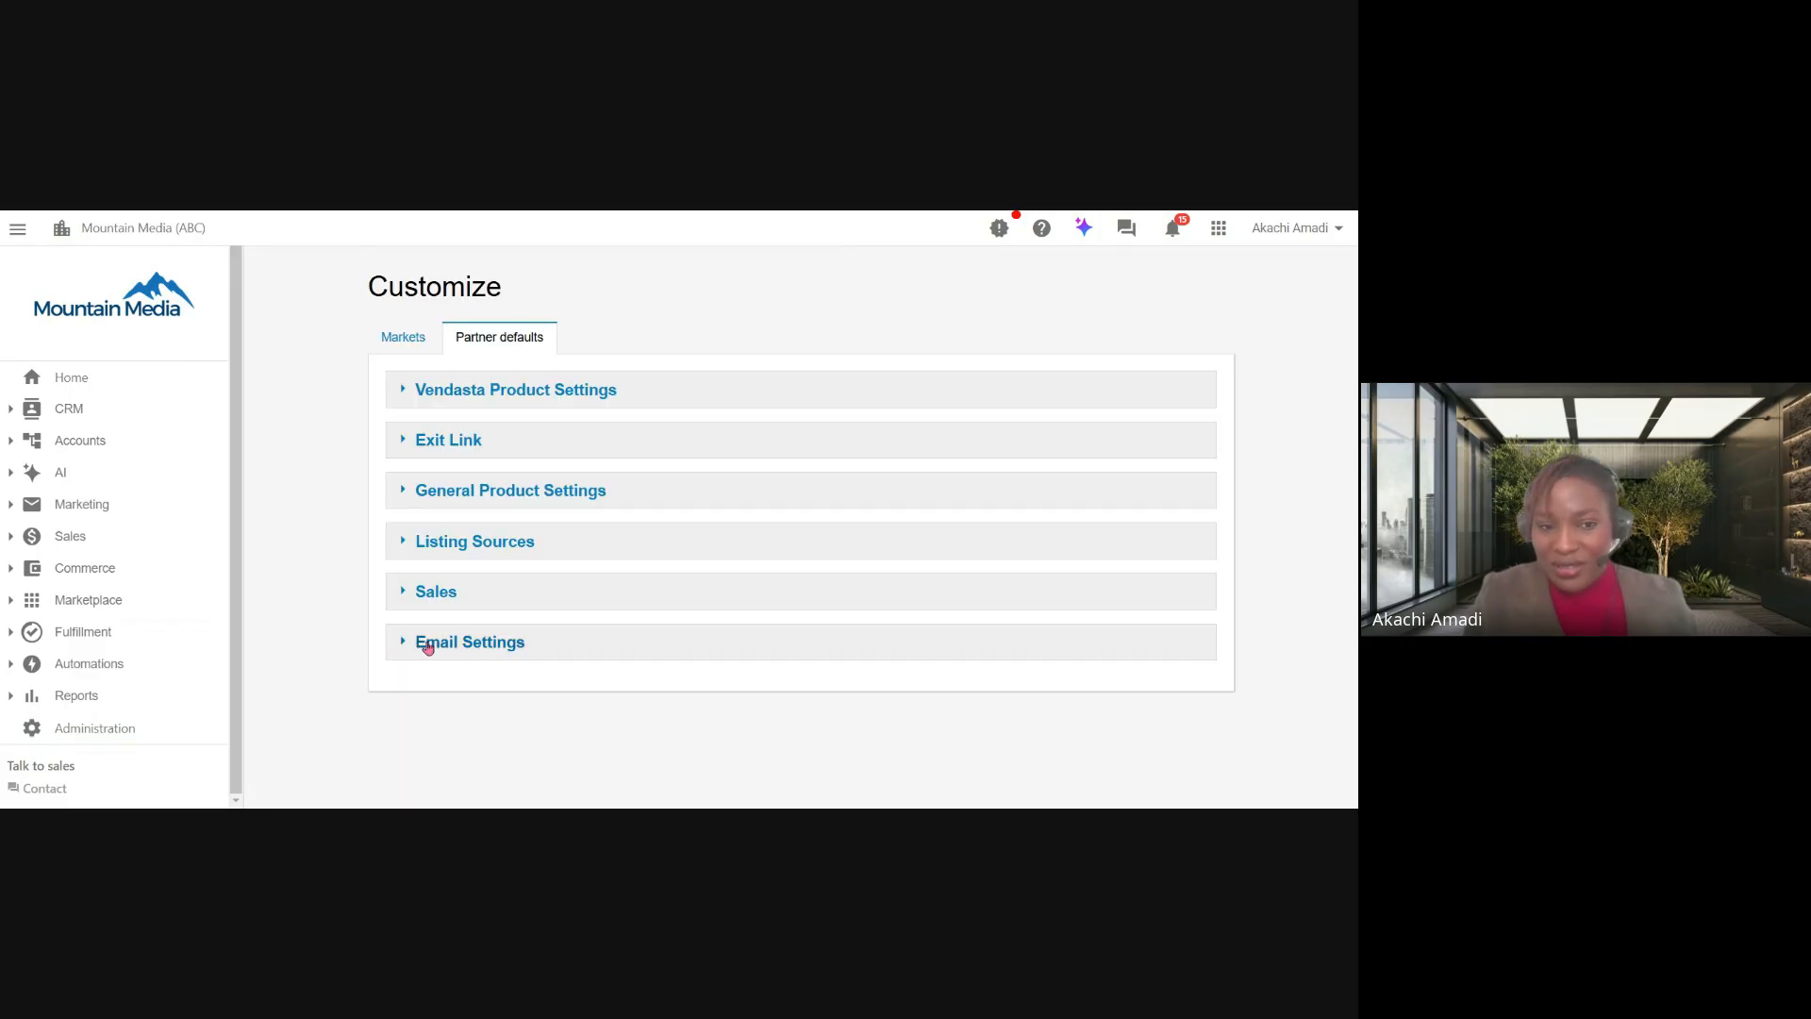
{"action": "left_click", "coordinate": [475, 644]}
Review the partner's sender, vendor contact, product activation and required campaign contact fields, and collapse the Email Settings section.
{"action": "scroll", "coordinate": [474, 644], "scroll_direction": "down", "scroll_amount": 3}
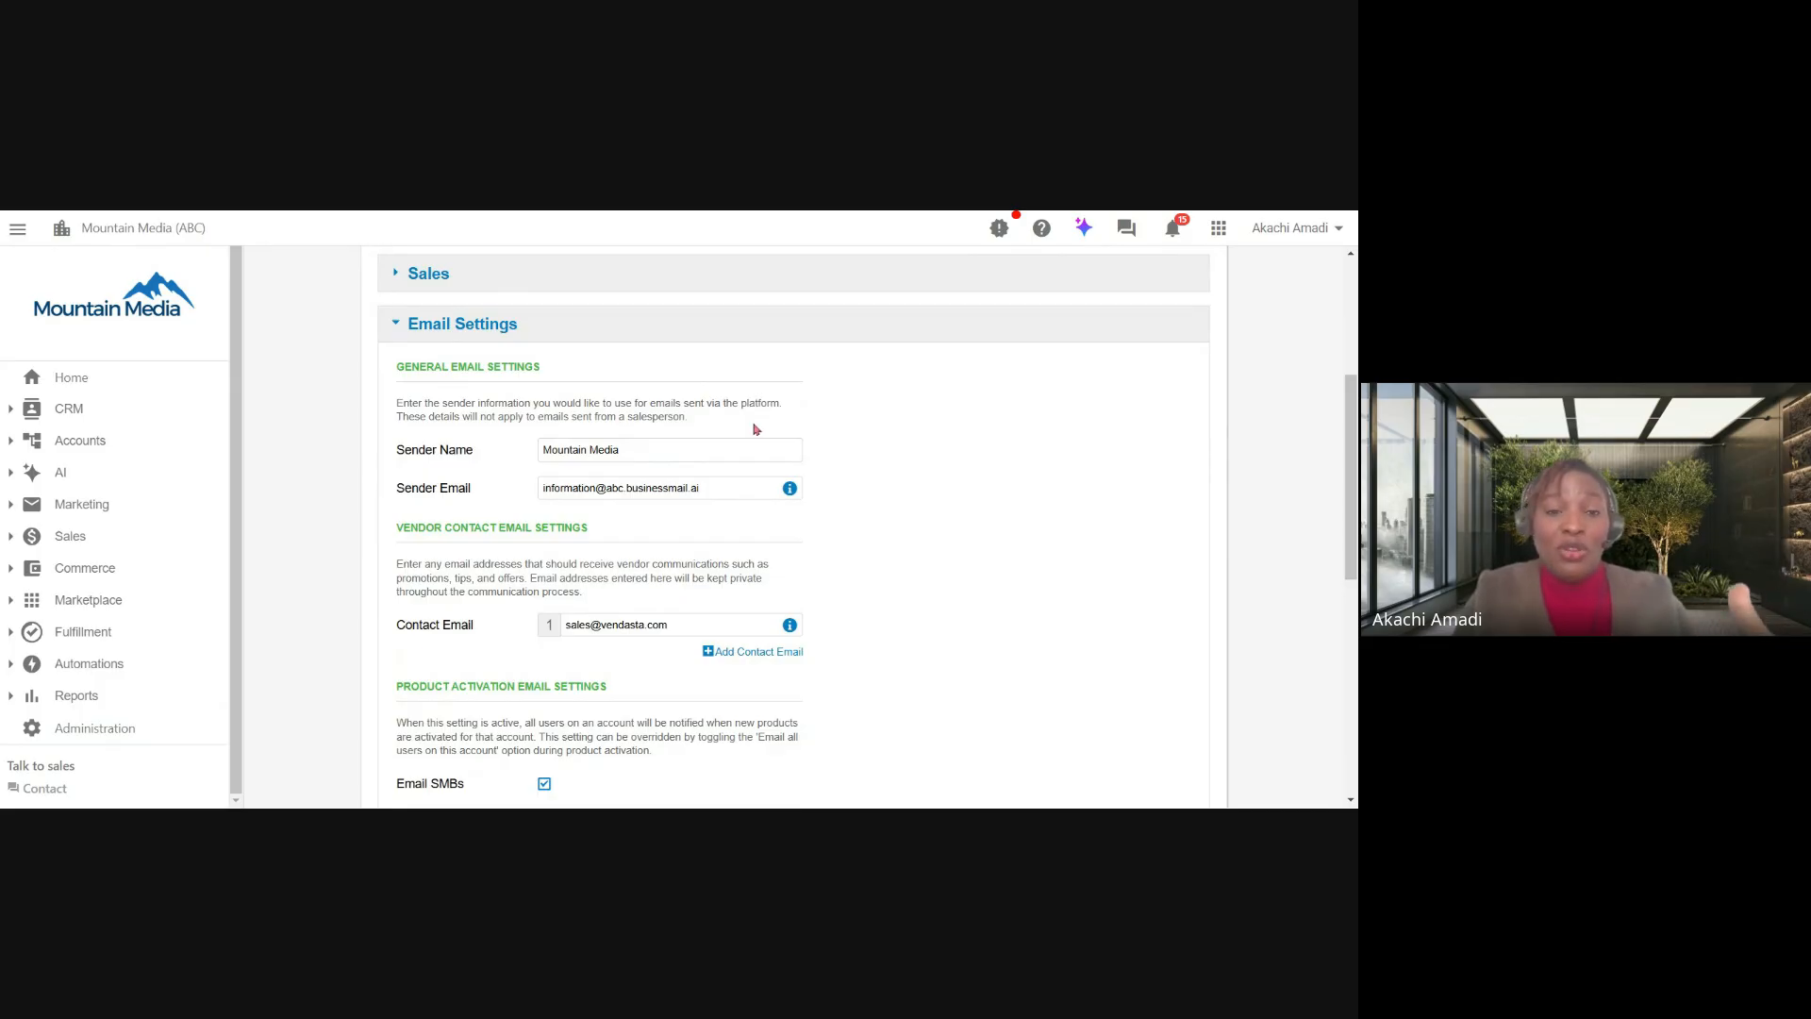
{"action": "scroll", "coordinate": [897, 504], "scroll_direction": "down", "scroll_amount": 1}
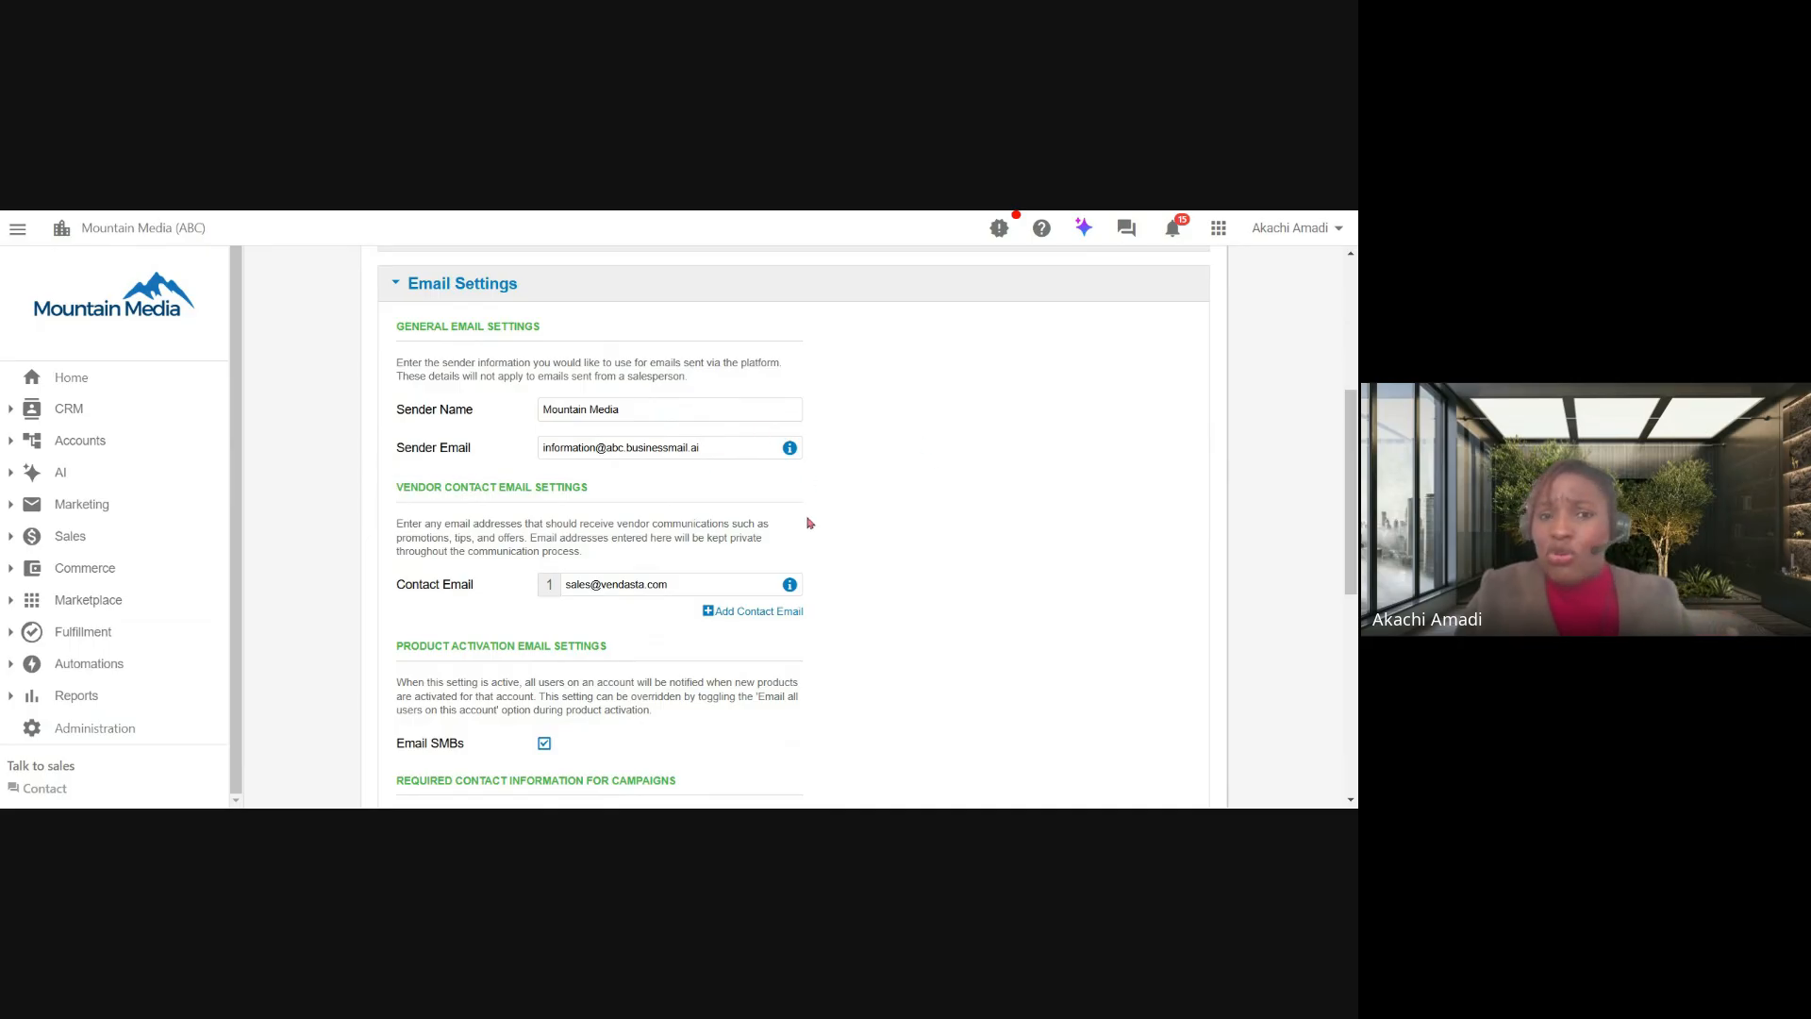
{"action": "scroll", "coordinate": [883, 517], "scroll_direction": "down", "scroll_amount": 4}
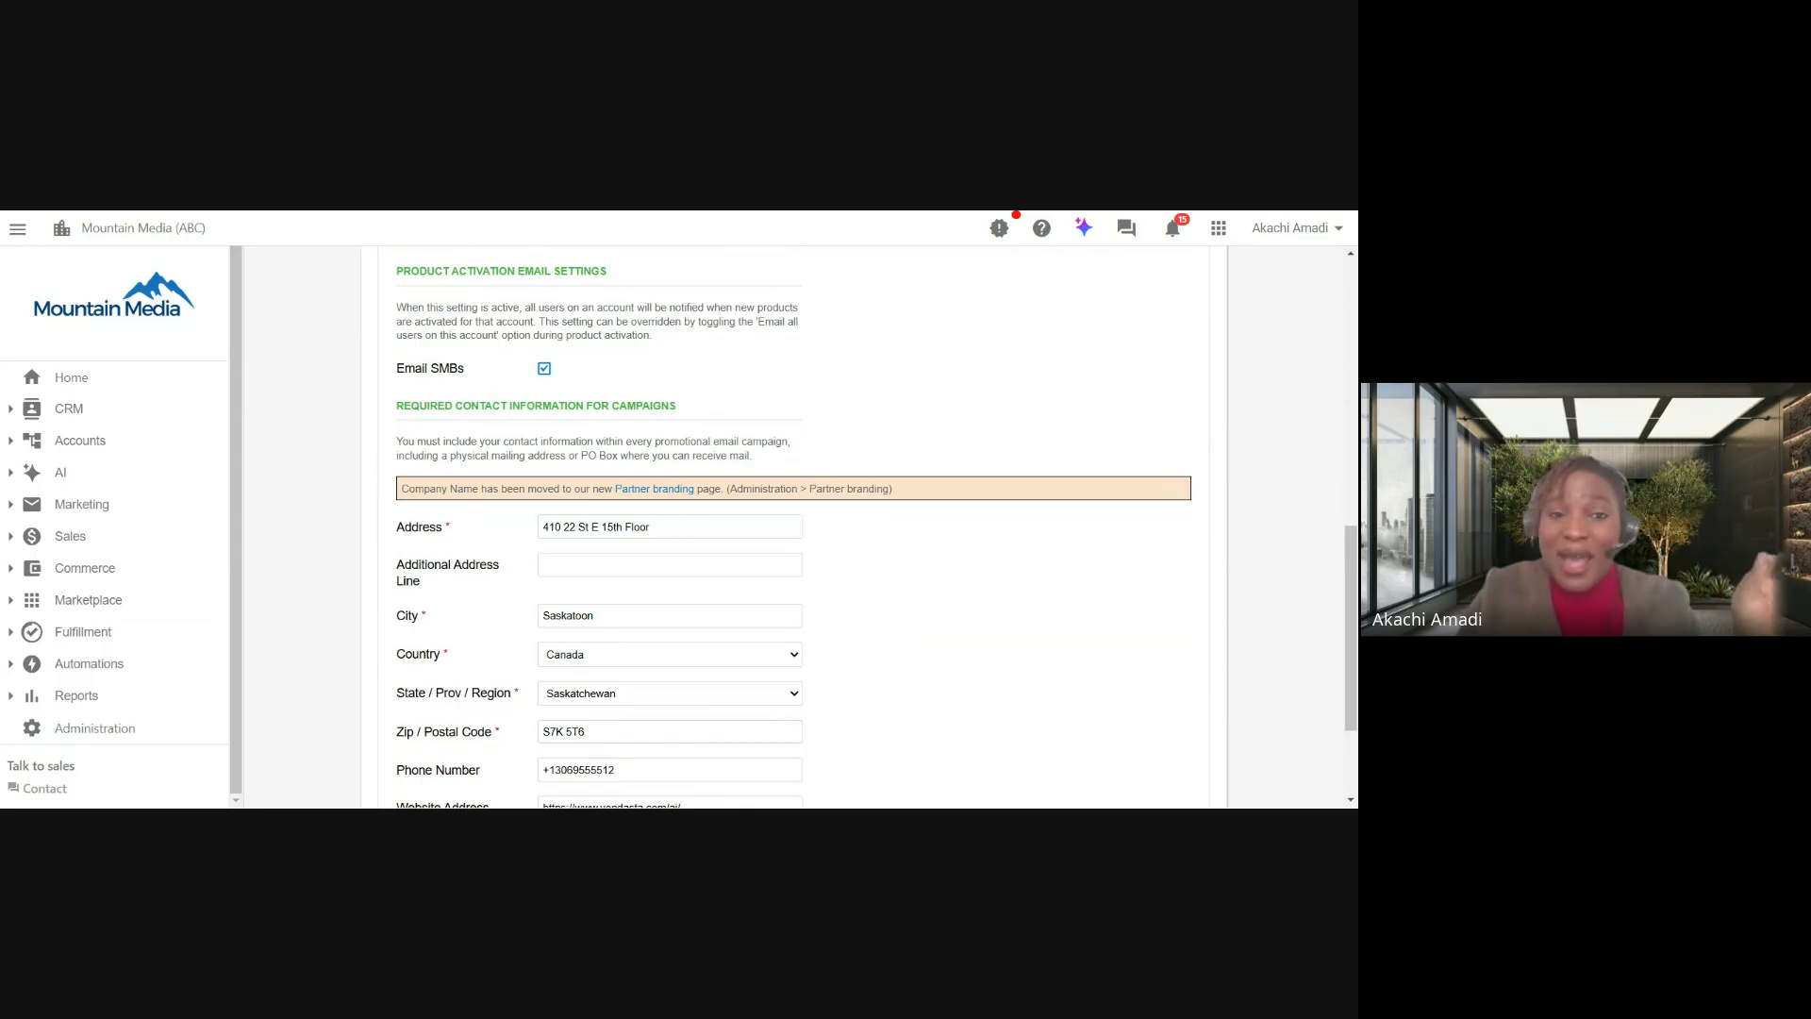
{"action": "scroll", "coordinate": [846, 482], "scroll_direction": "down", "scroll_amount": 1}
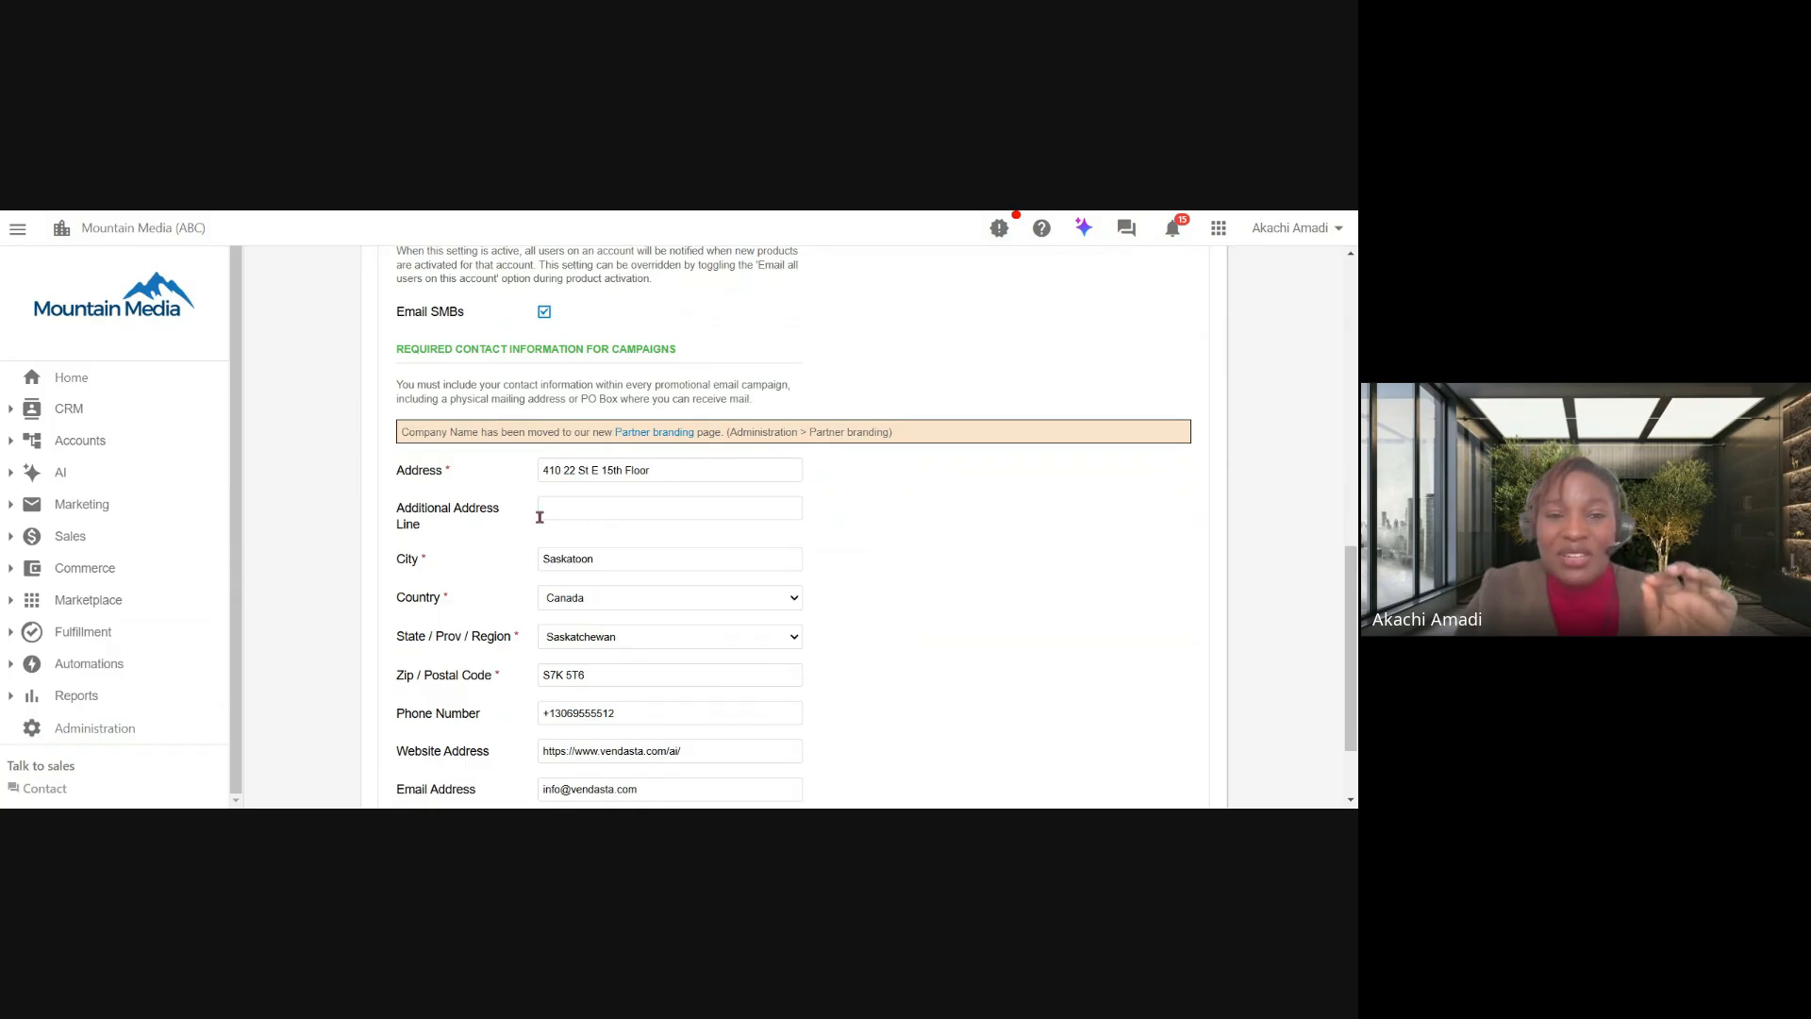
{"action": "scroll", "coordinate": [640, 595], "scroll_direction": "down", "scroll_amount": 2}
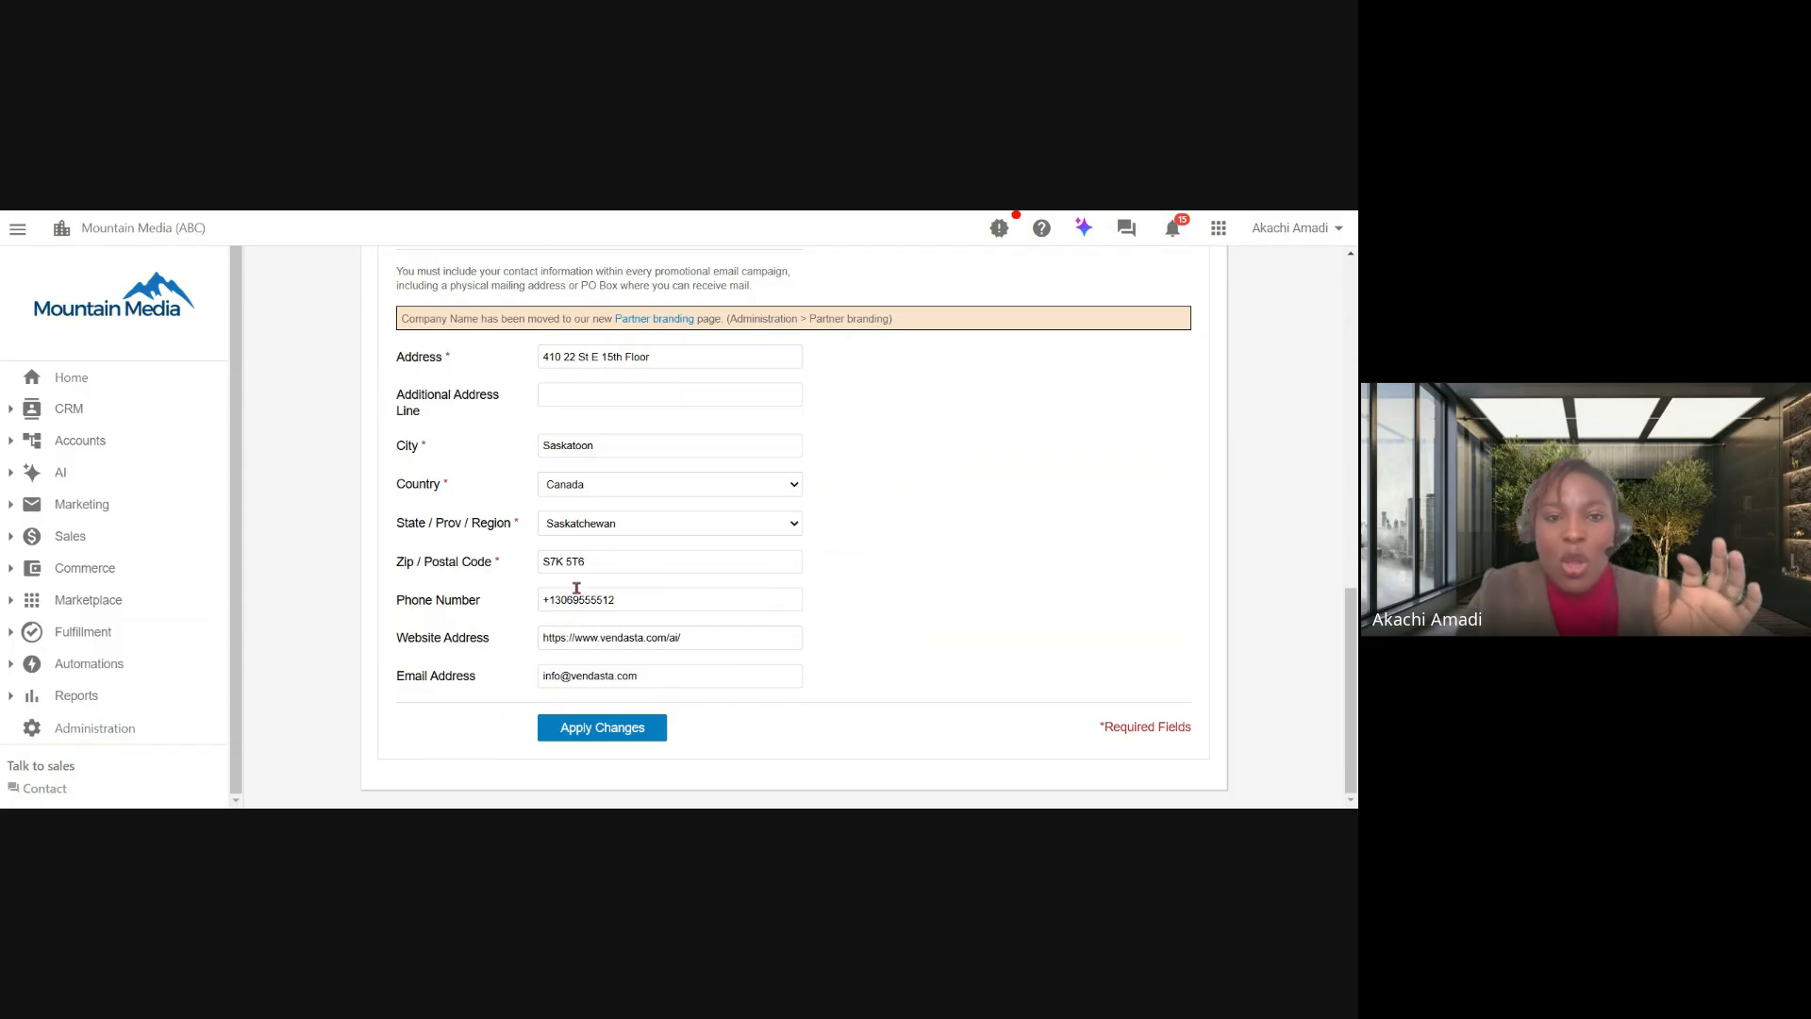
{"action": "left_click", "coordinate": [607, 736]}
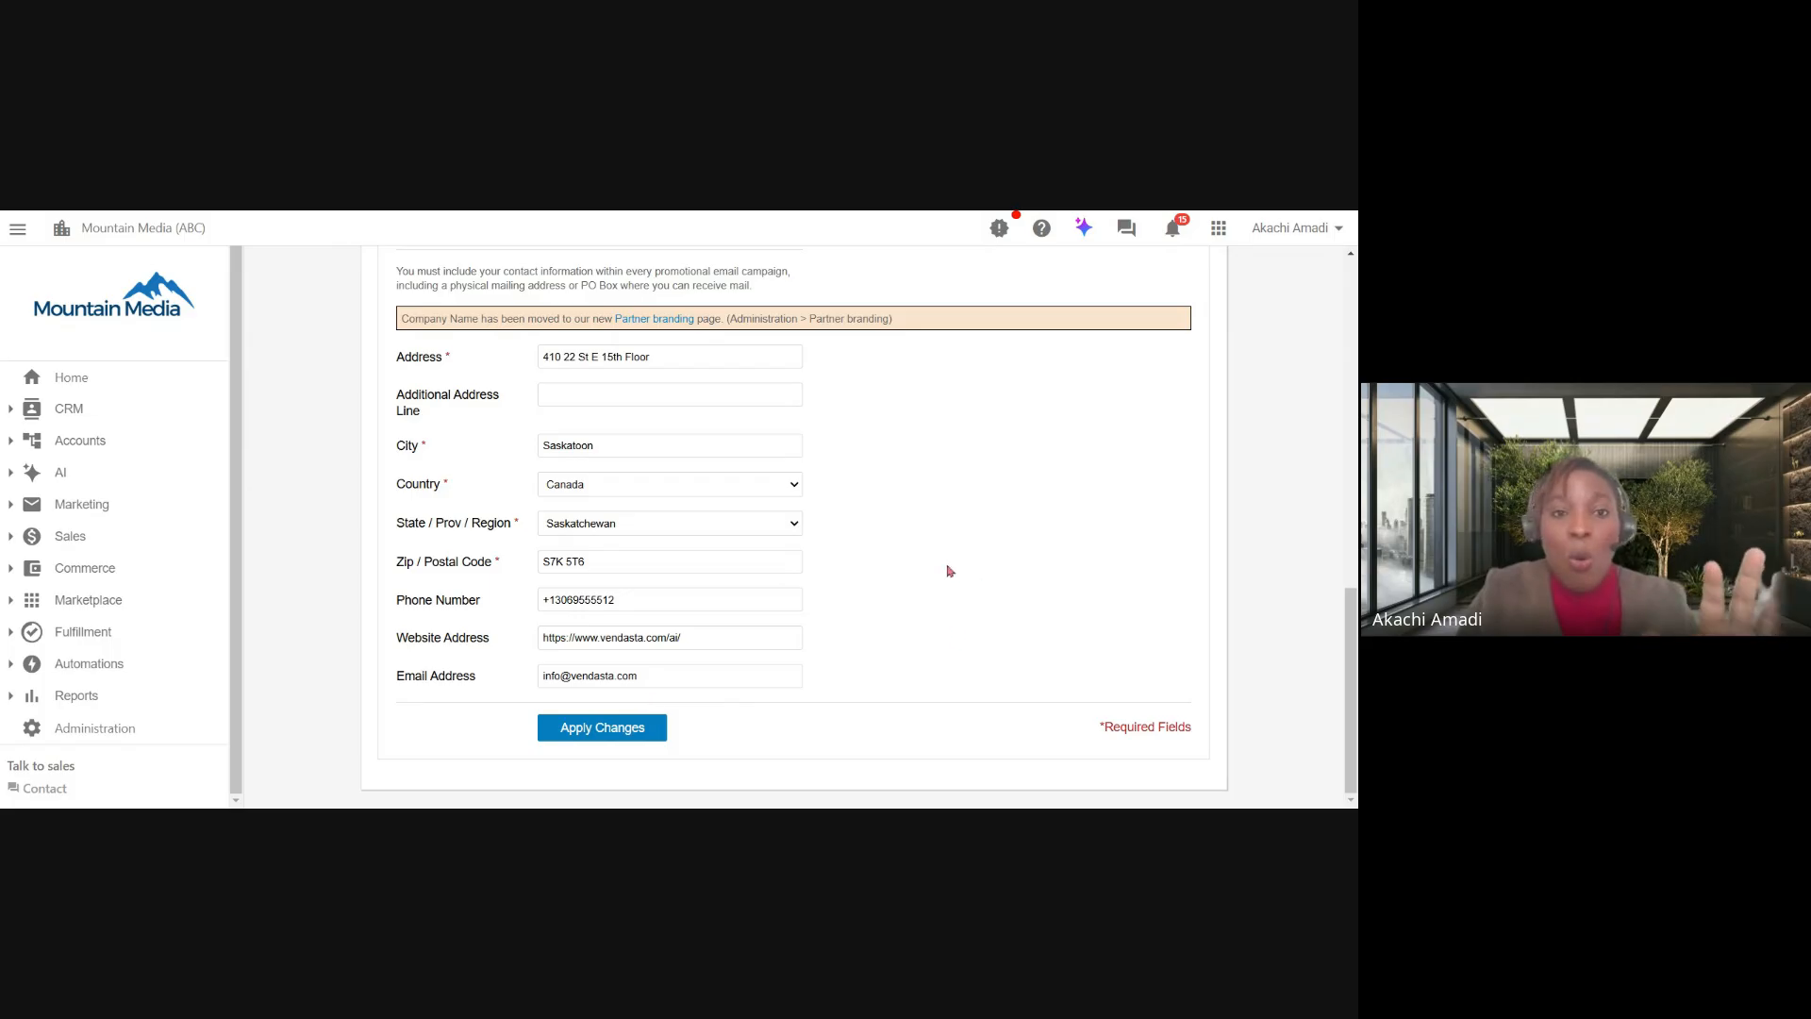
{"action": "scroll", "coordinate": [950, 570], "scroll_direction": "up", "scroll_amount": 5}
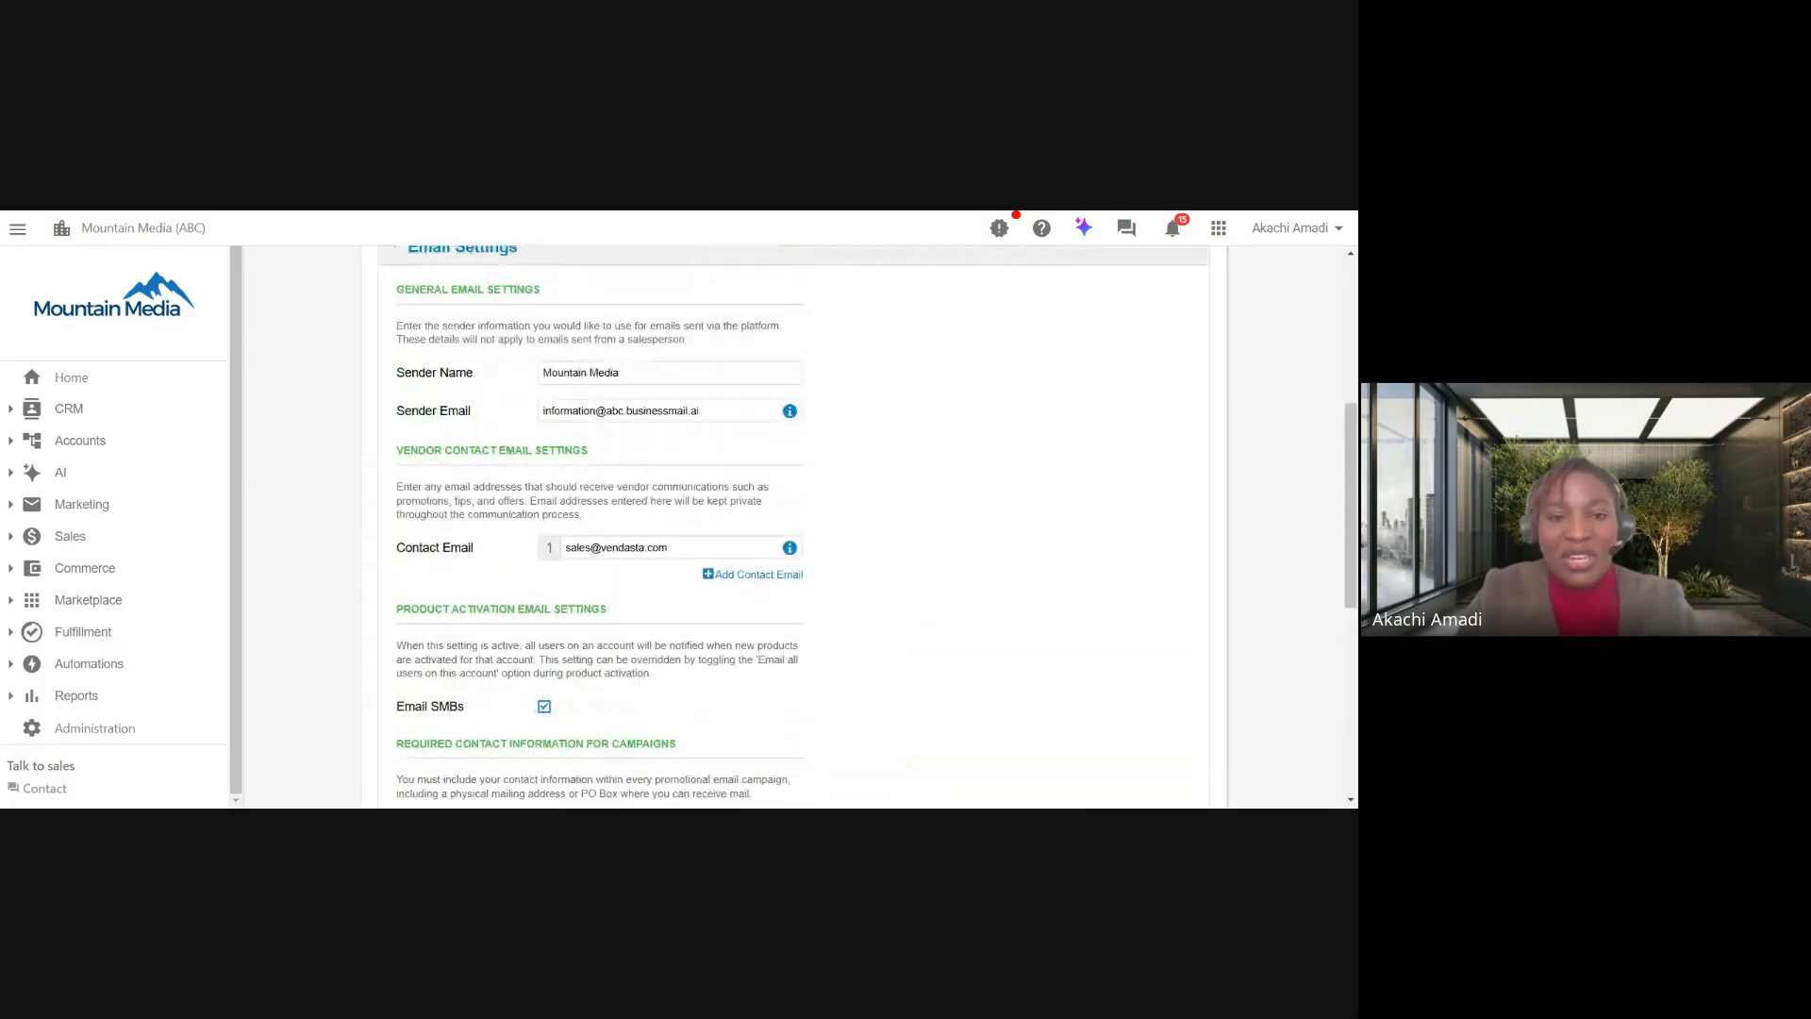
{"action": "scroll", "coordinate": [812, 409], "scroll_direction": "up", "scroll_amount": 2}
{"action": "left_click", "coordinate": [795, 341]}
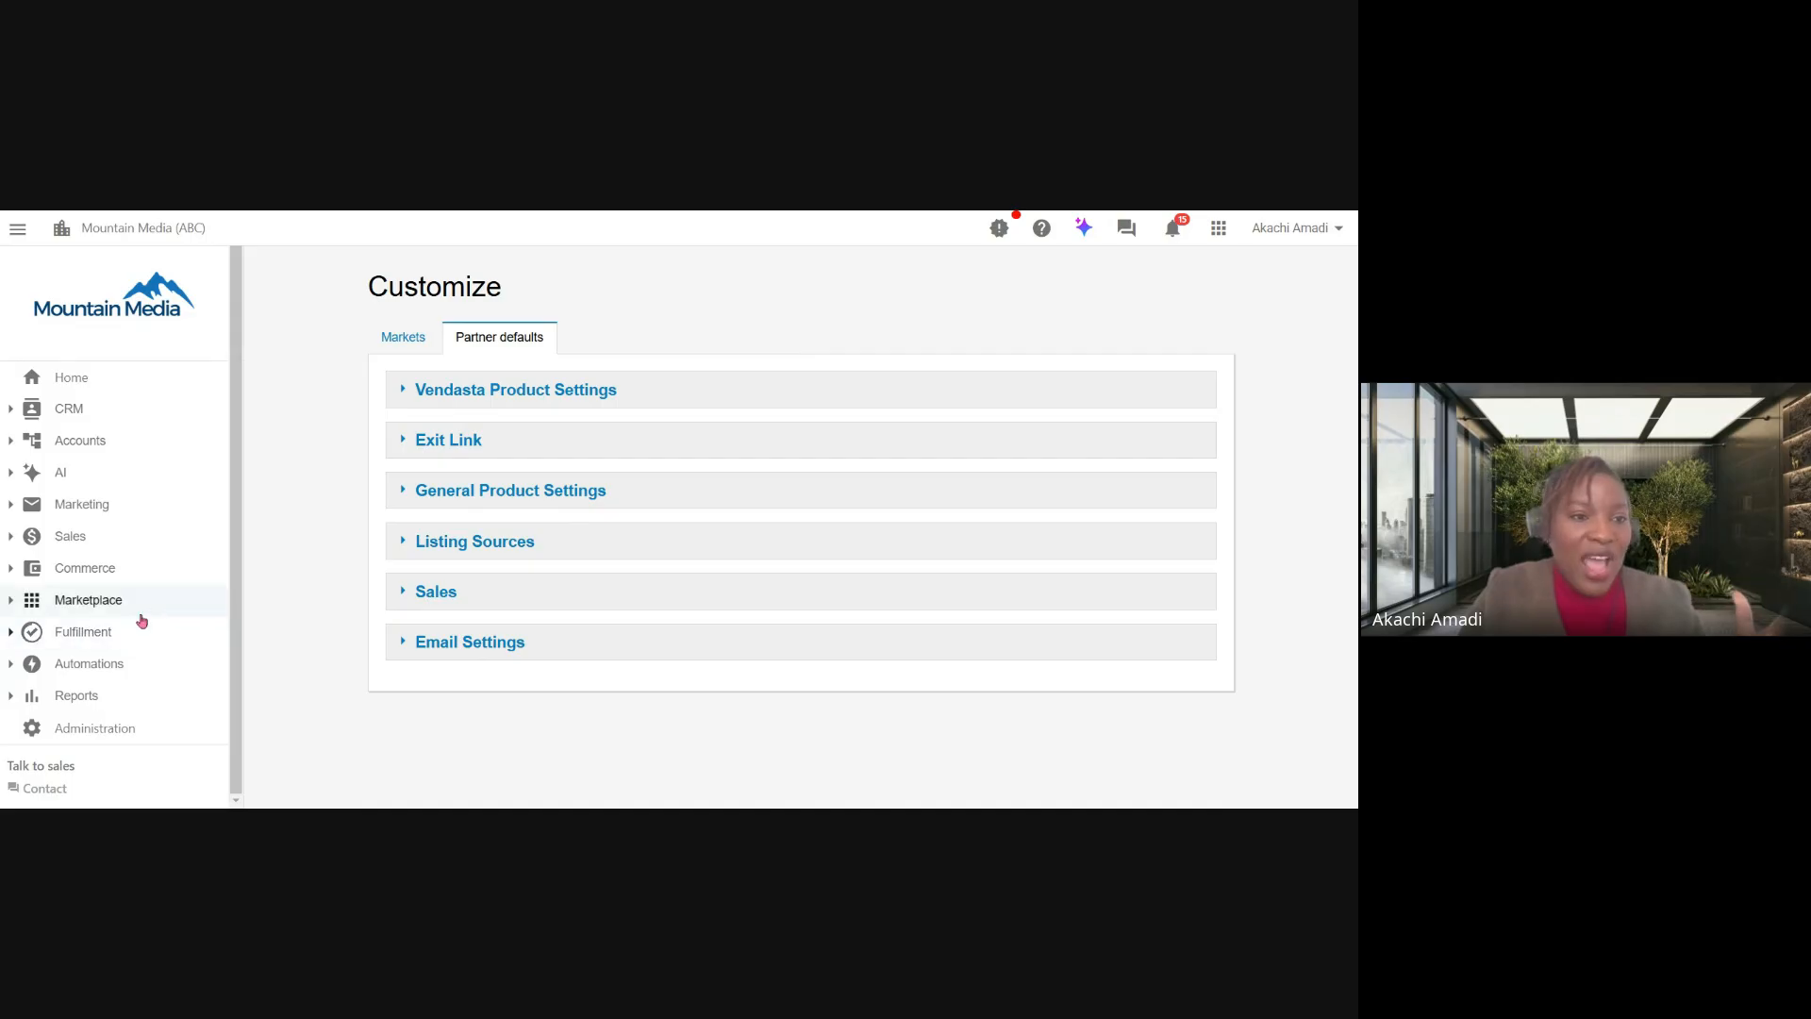
Open the Marketing email settings and review the sender name, reply address and sender domain options.
{"action": "left_click", "coordinate": [120, 508]}
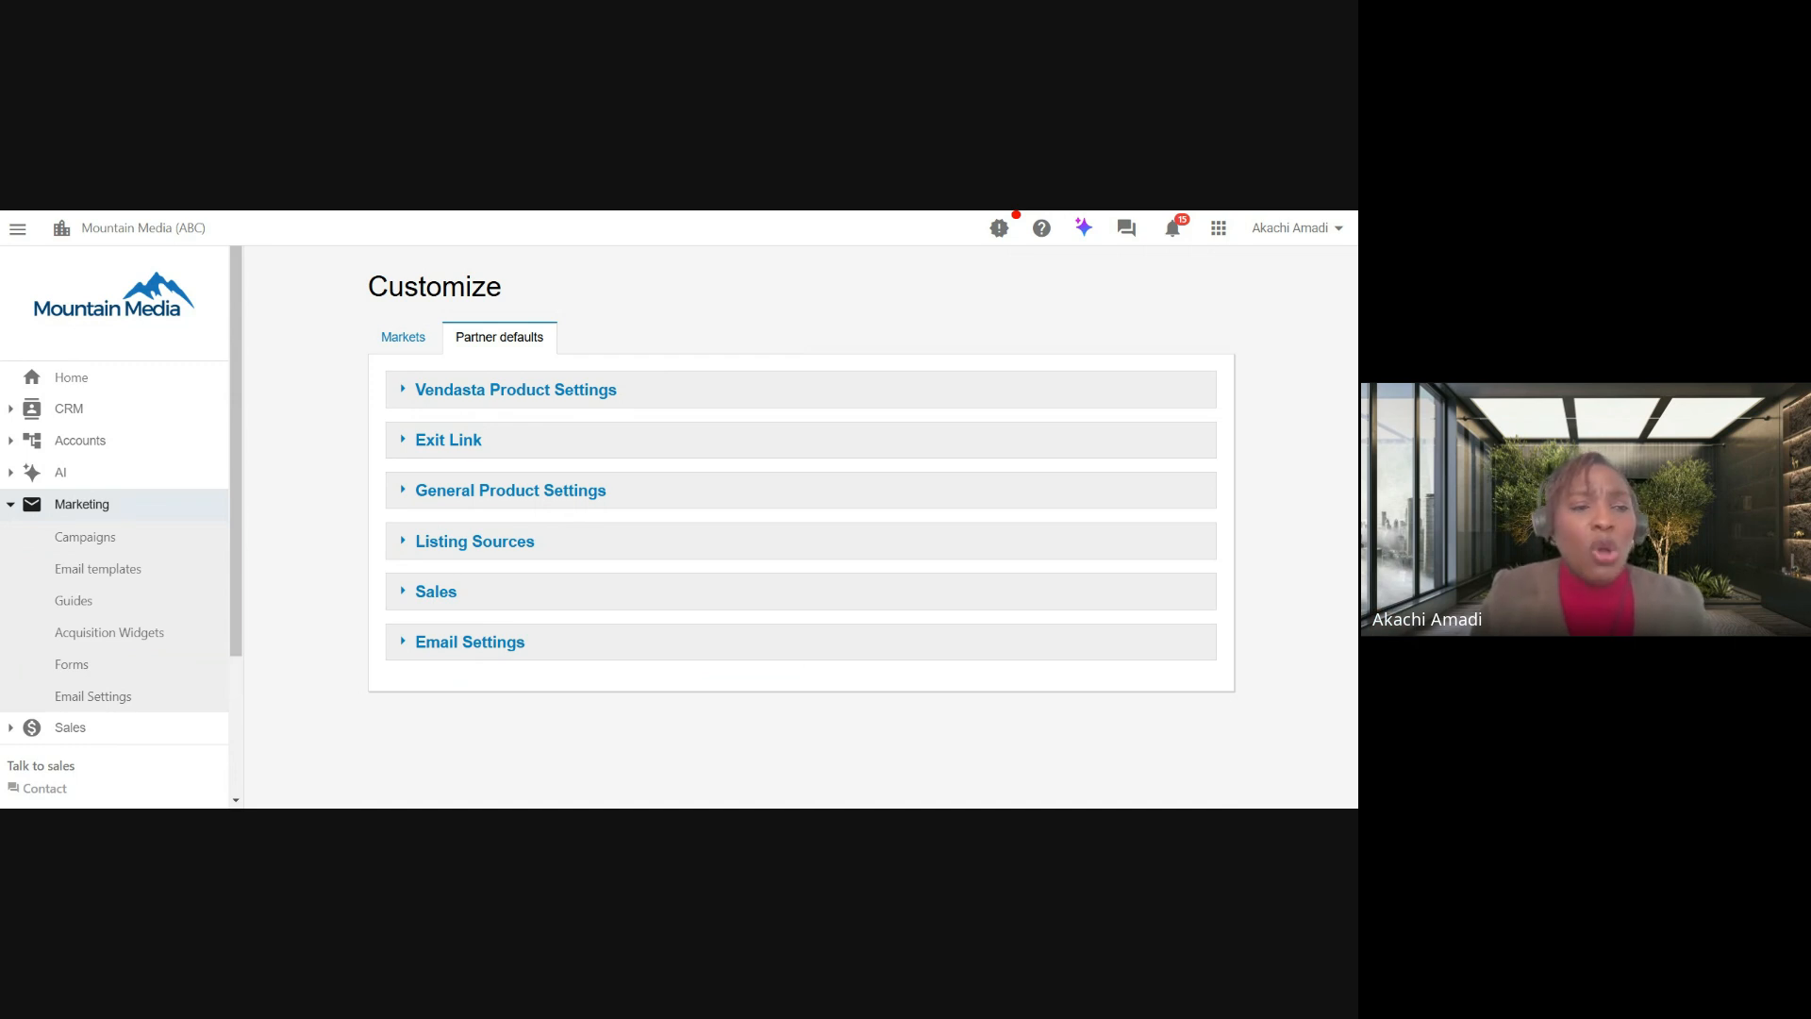
{"action": "left_click", "coordinate": [96, 695]}
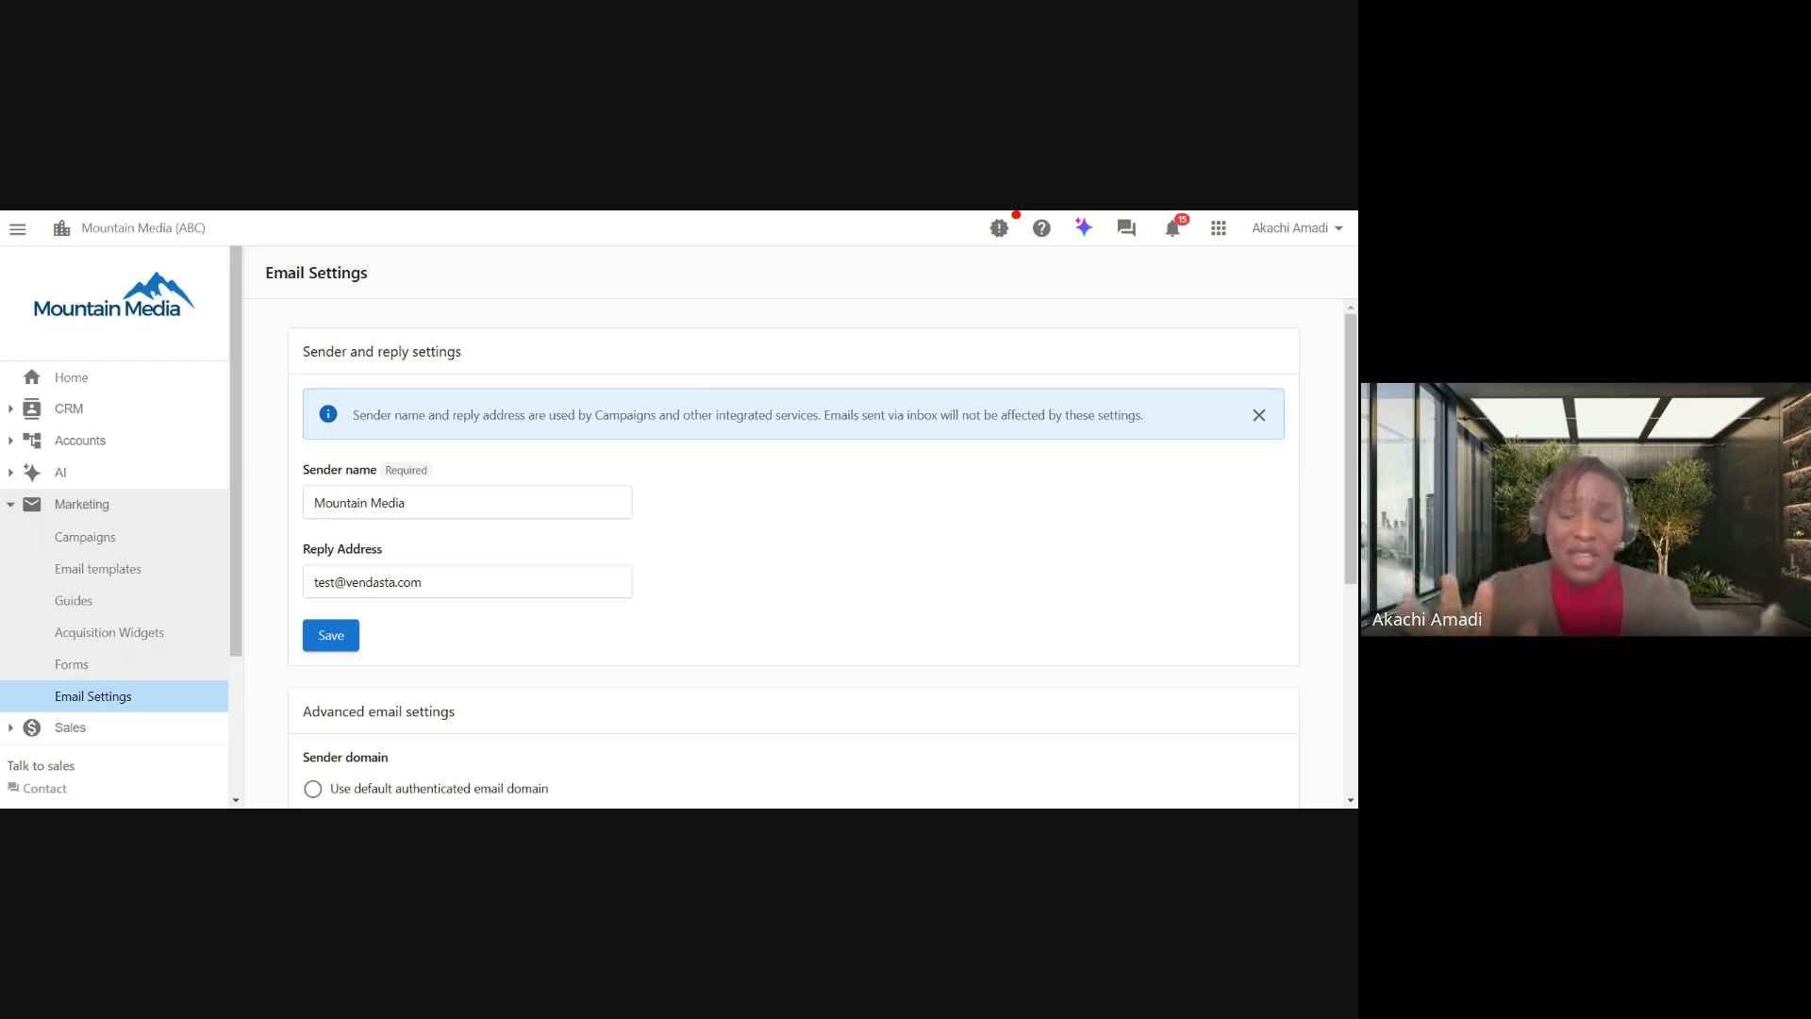
{"action": "scroll", "coordinate": [785, 518], "scroll_direction": "down", "scroll_amount": 1}
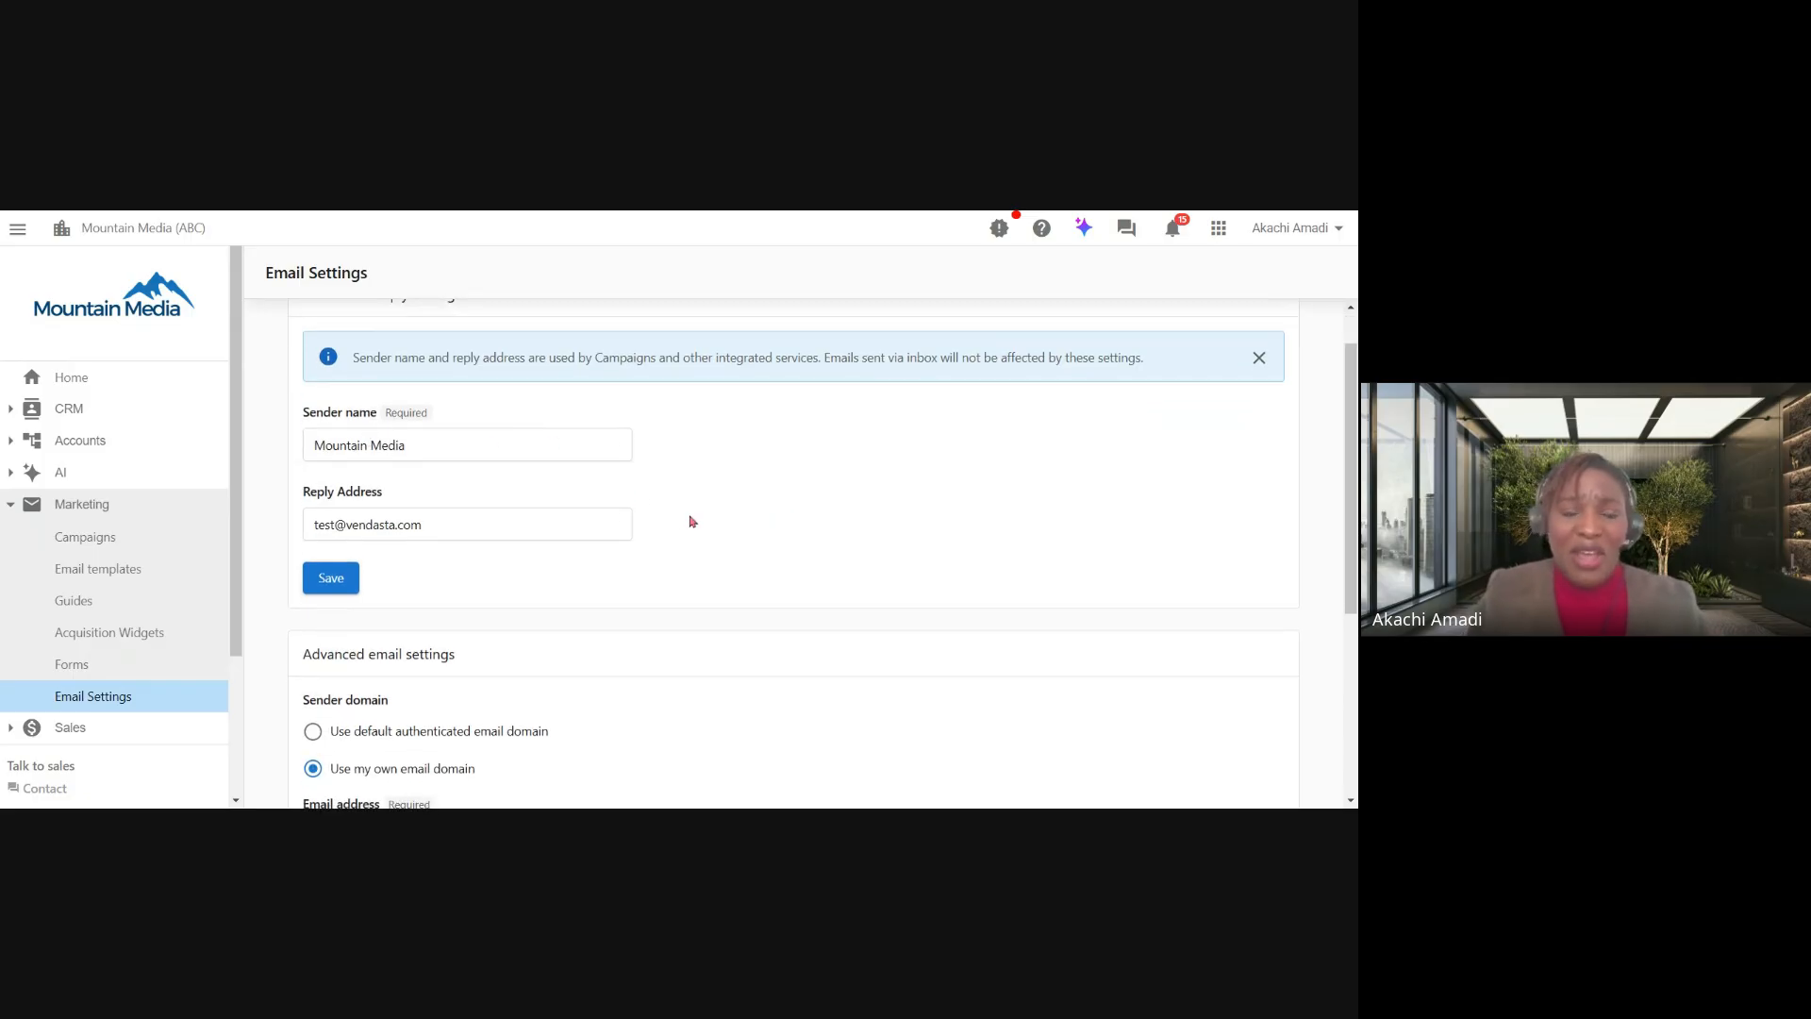
{"action": "scroll", "coordinate": [761, 459], "scroll_direction": "up", "scroll_amount": 1}
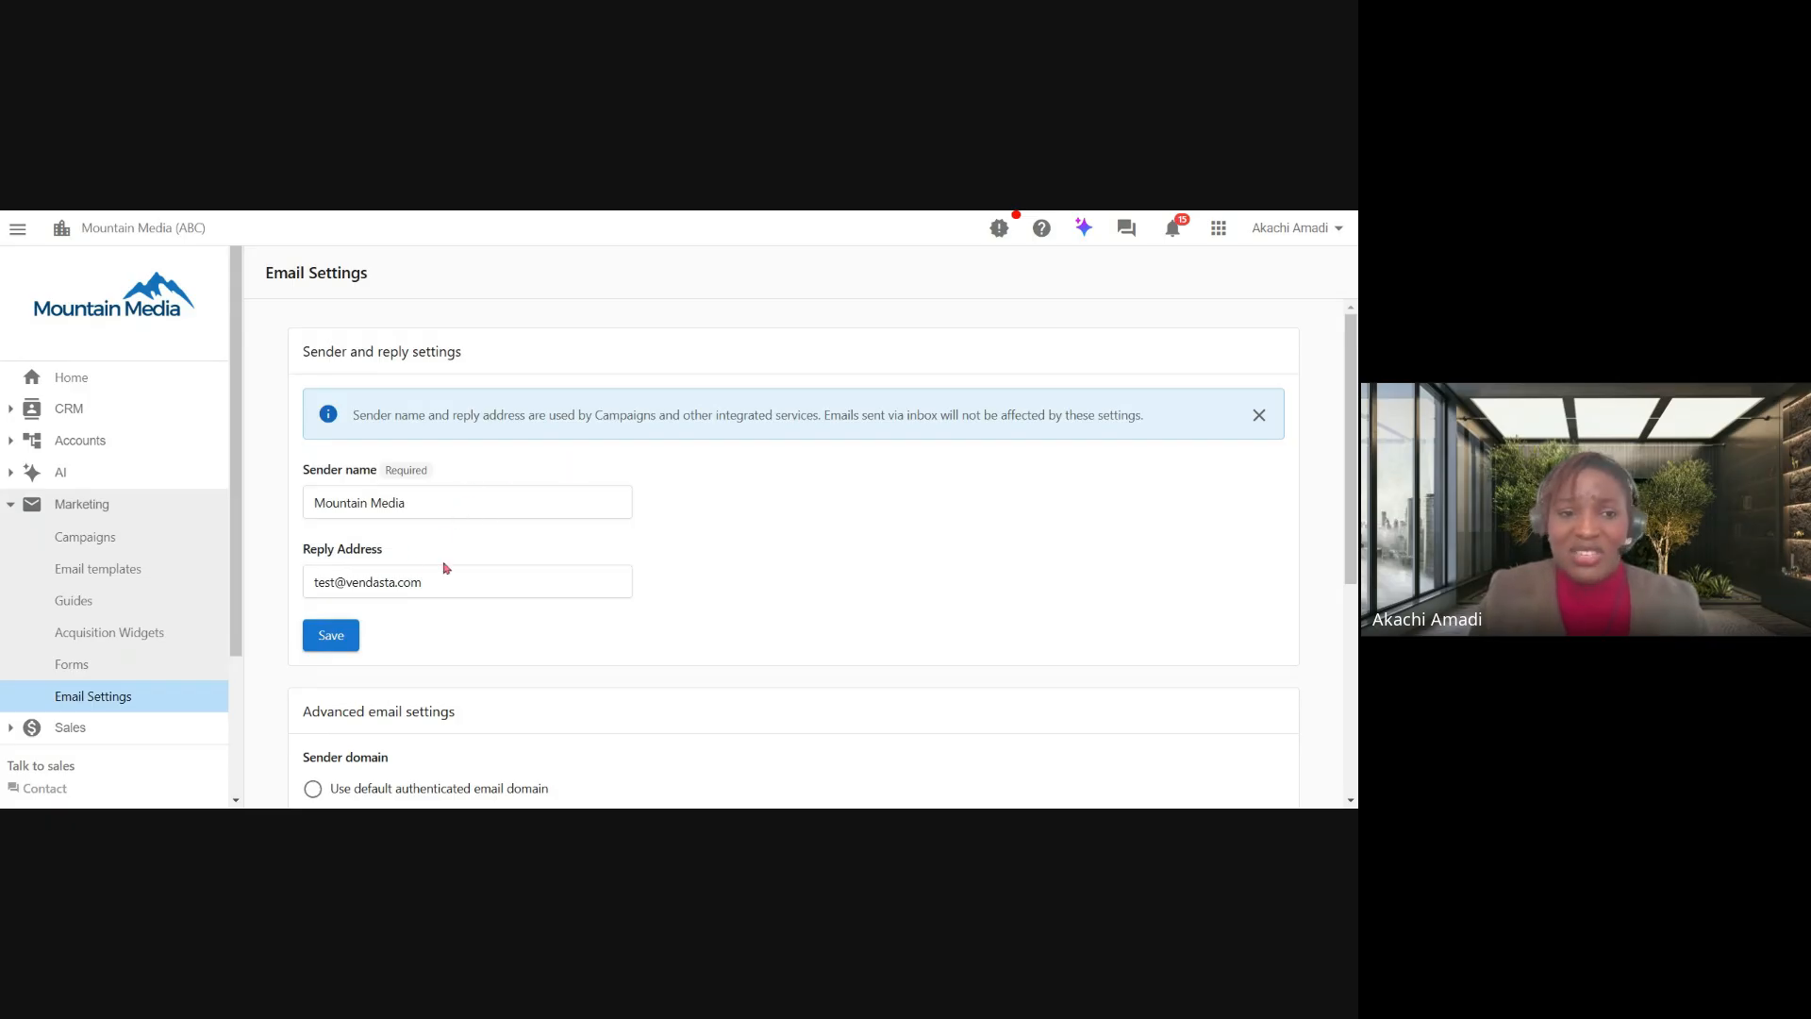
{"action": "scroll", "coordinate": [1016, 487], "scroll_direction": "down", "scroll_amount": 3}
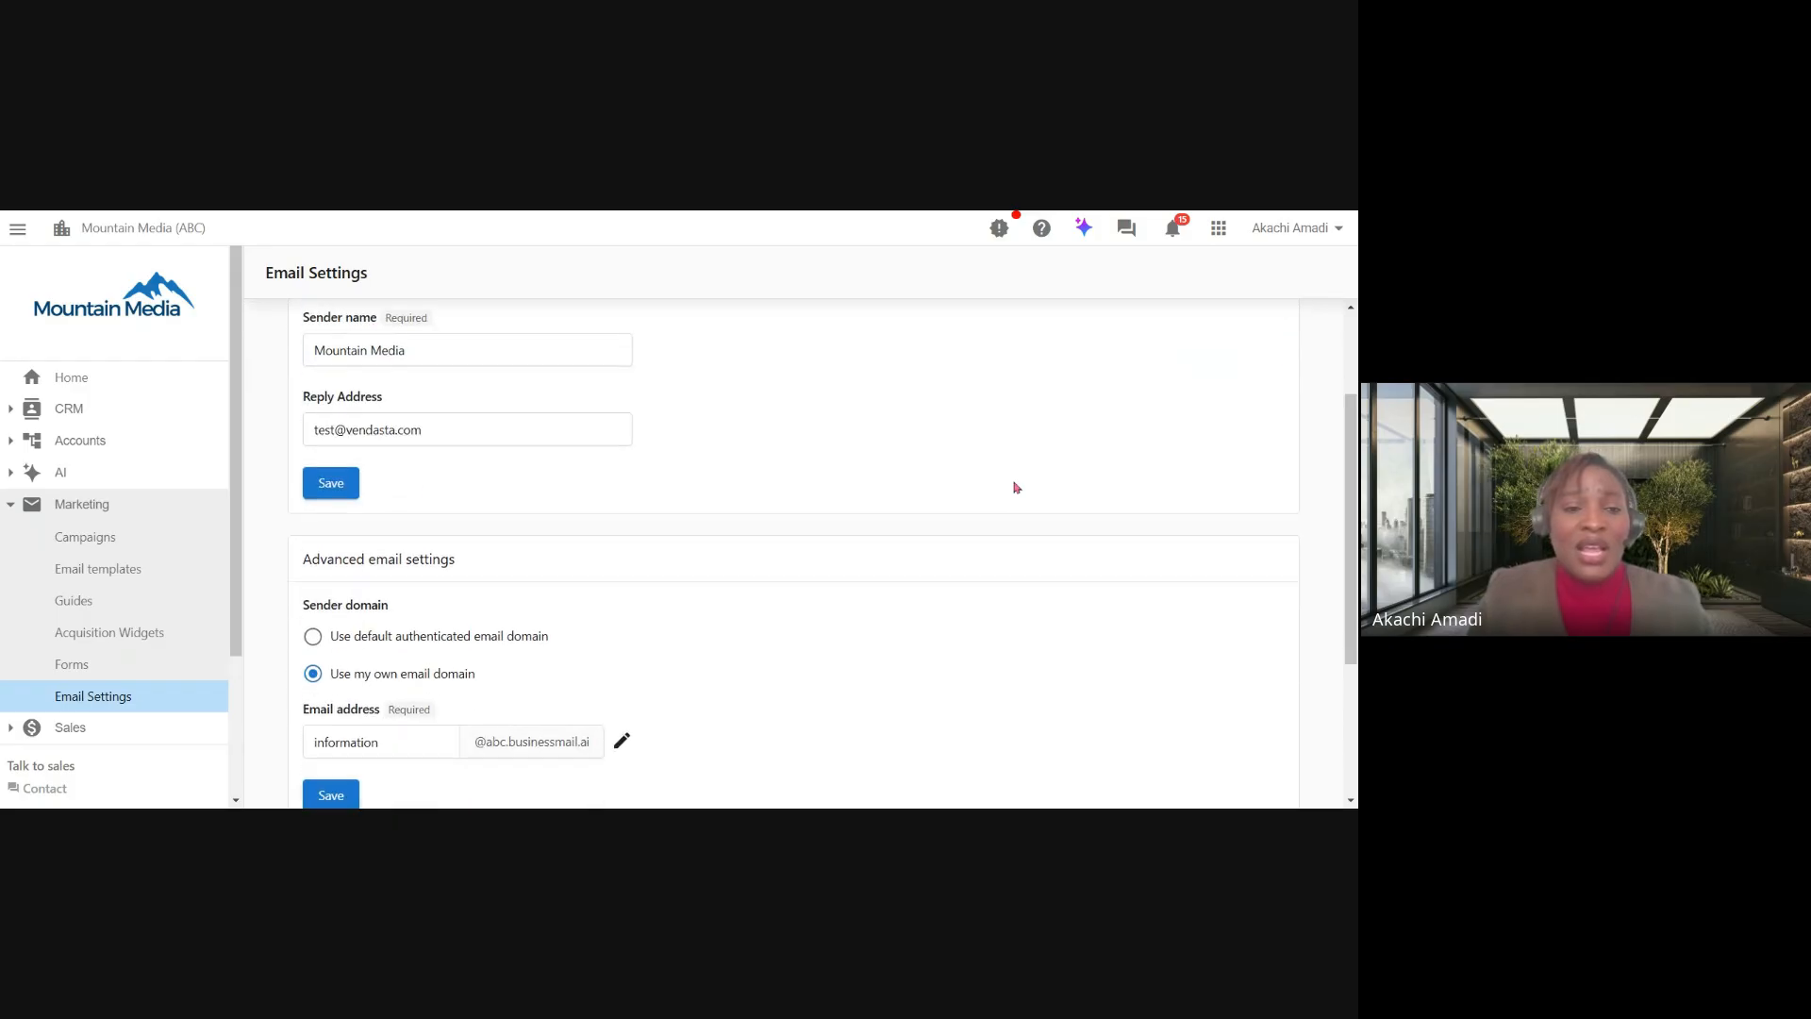
{"action": "scroll", "coordinate": [1014, 486], "scroll_direction": "down", "scroll_amount": 2}
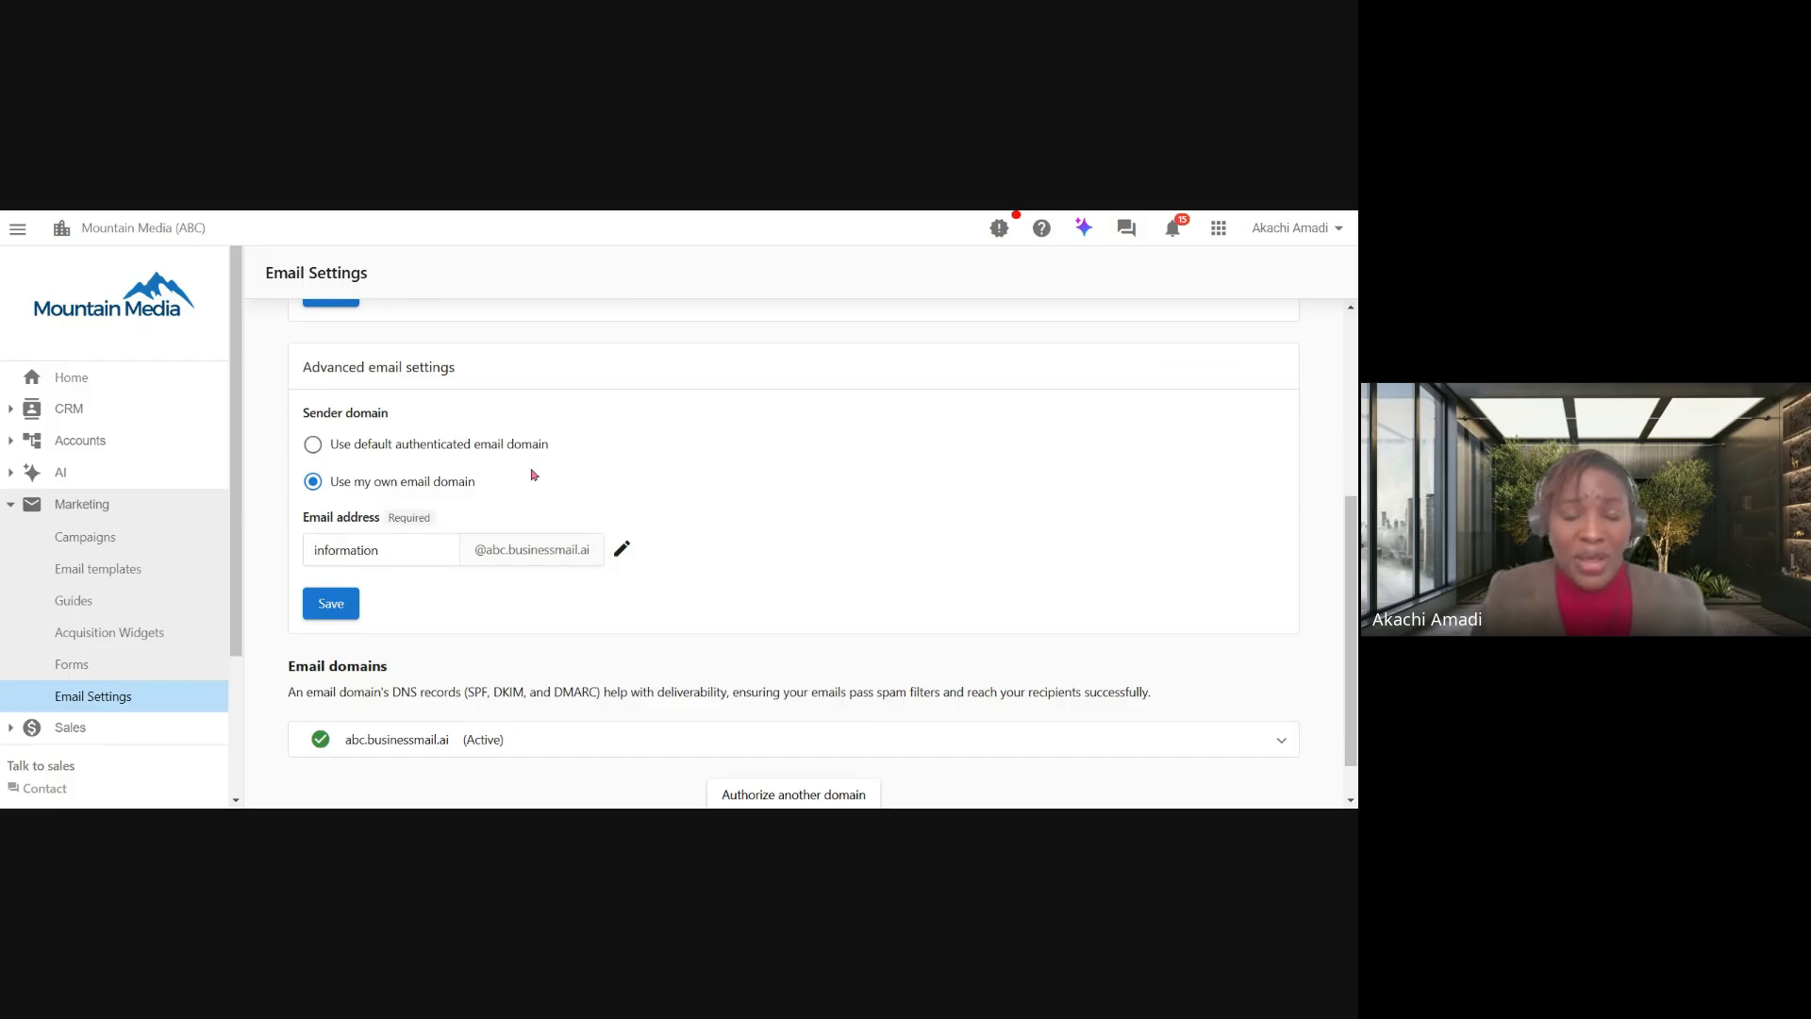
{"action": "scroll", "coordinate": [534, 474], "scroll_direction": "down", "scroll_amount": 1}
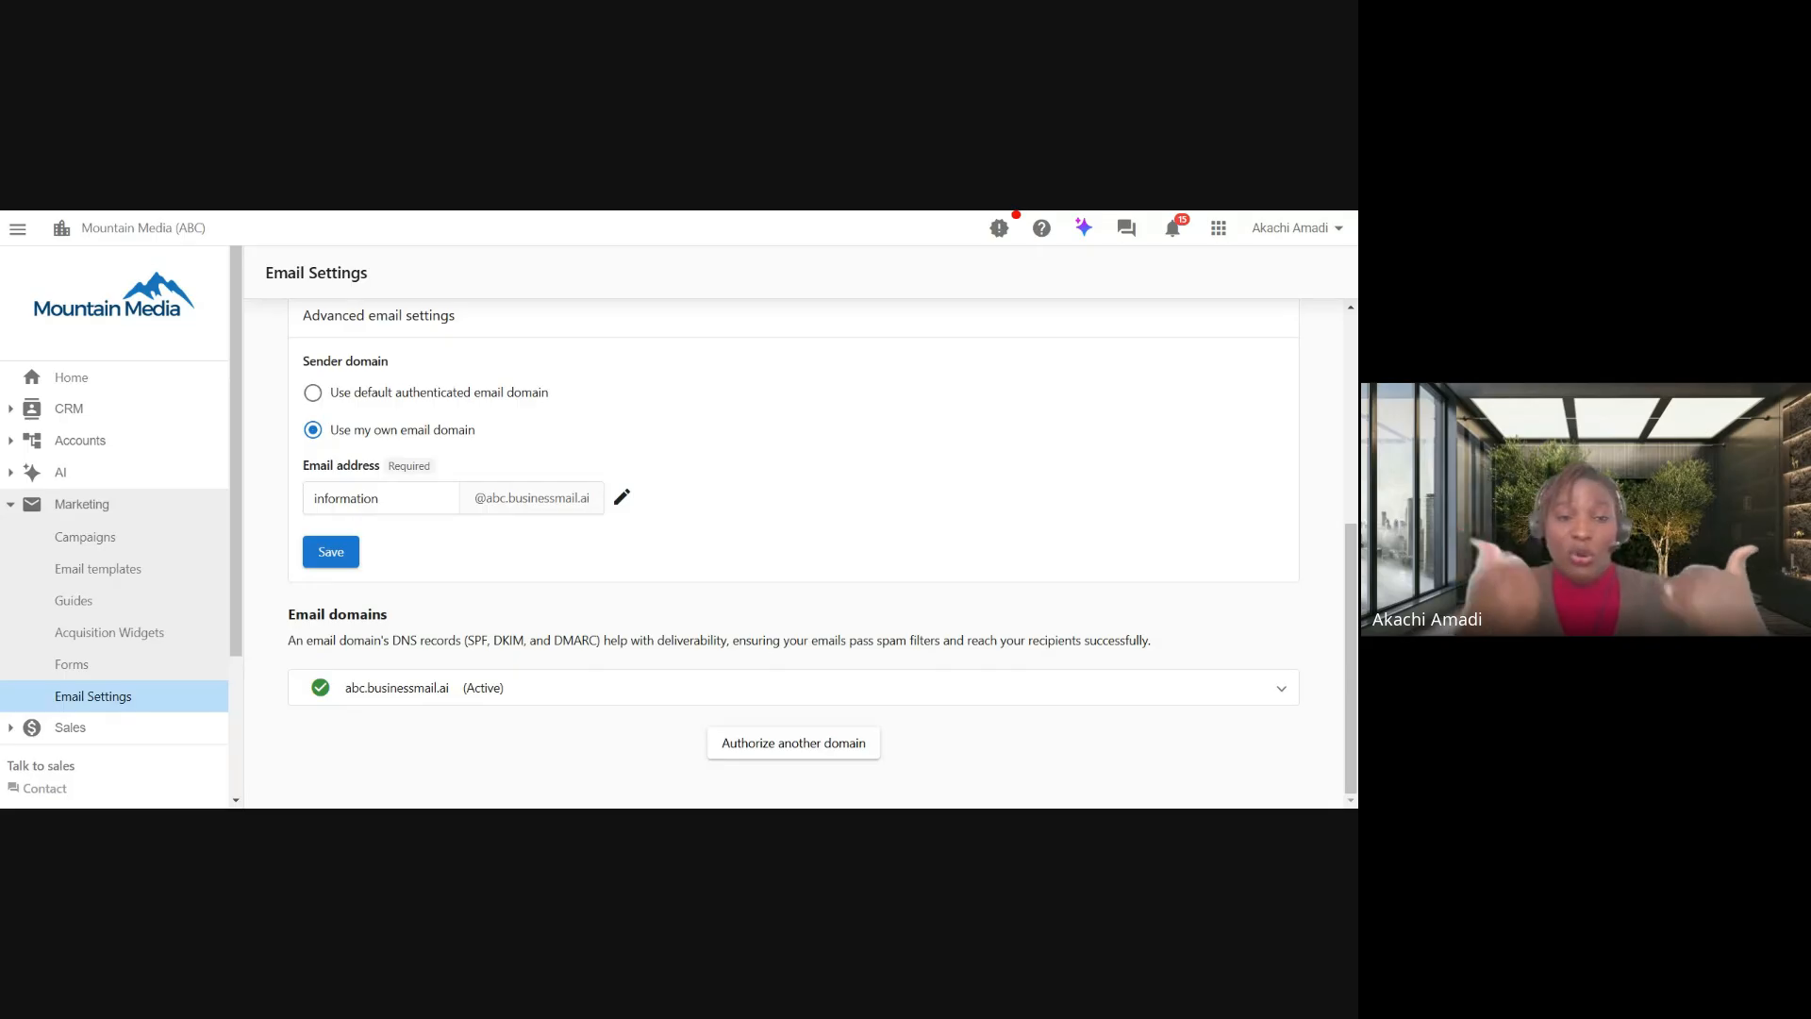
Examine the DMARC, SPF and DKIM records of the abc.businessmail.ai email domain, and collapse its details.
{"action": "left_click", "coordinate": [728, 685]}
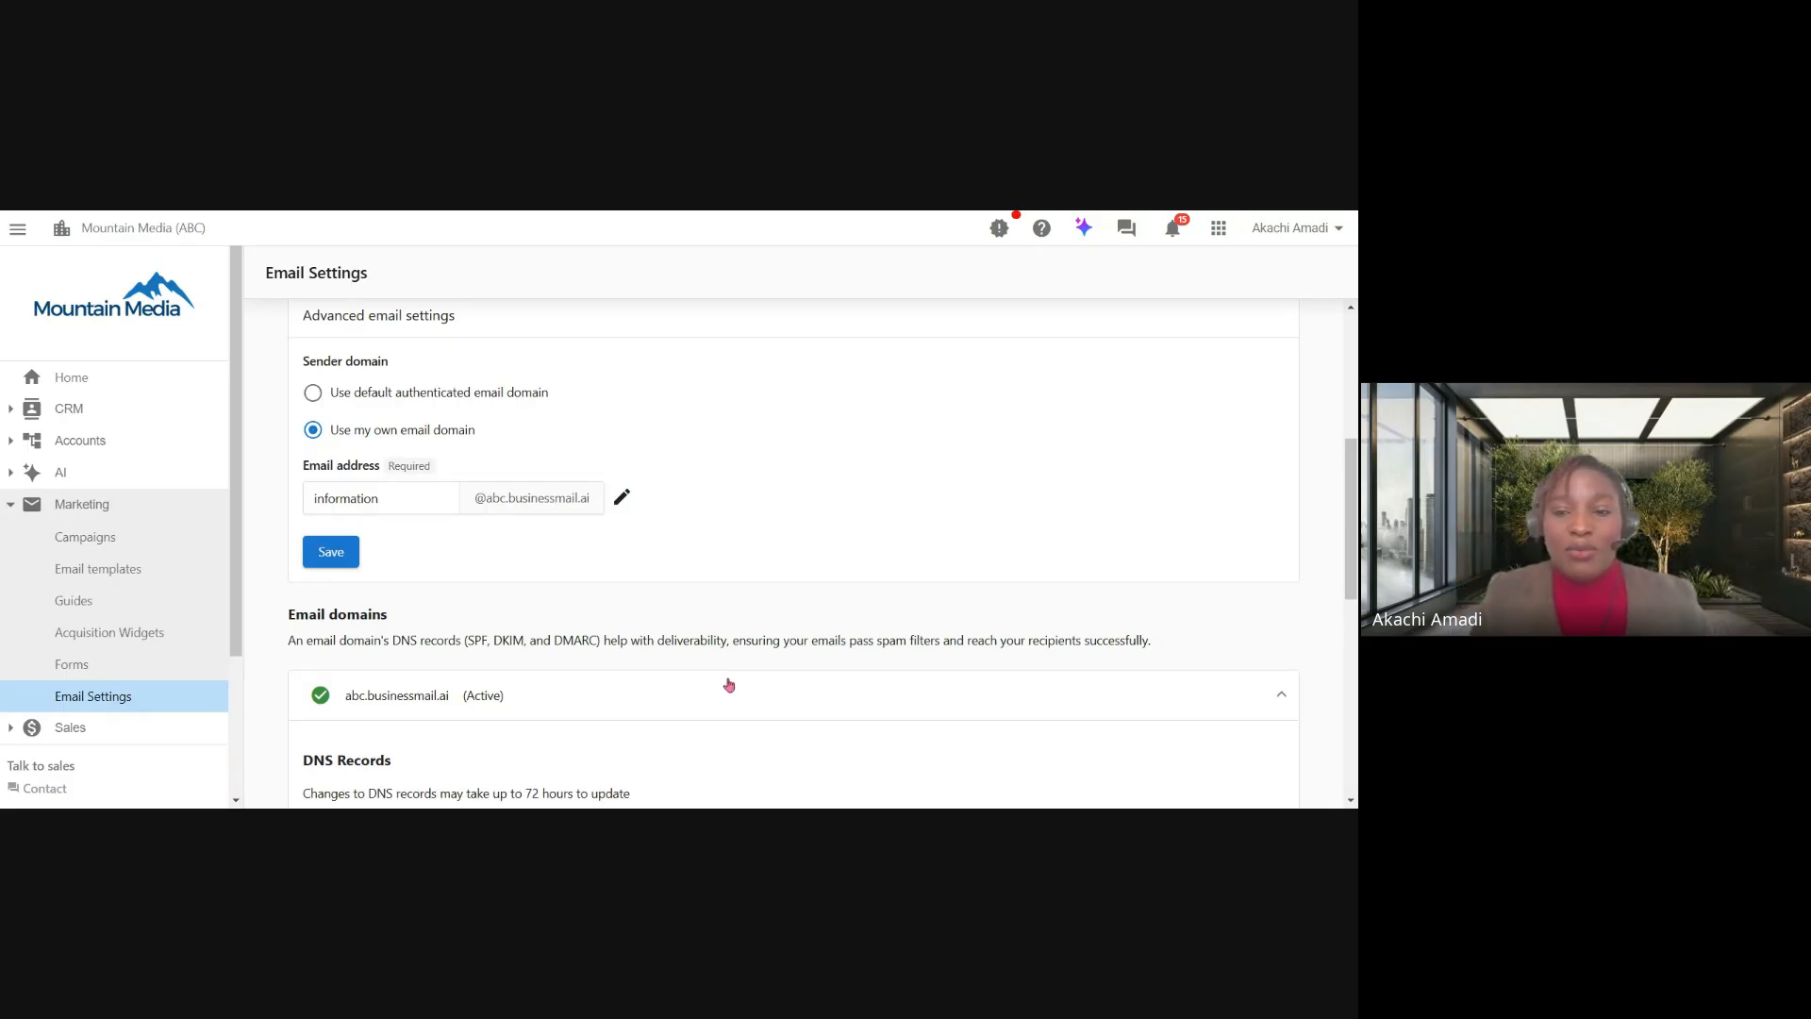
{"action": "scroll", "coordinate": [728, 685], "scroll_direction": "down", "scroll_amount": 1}
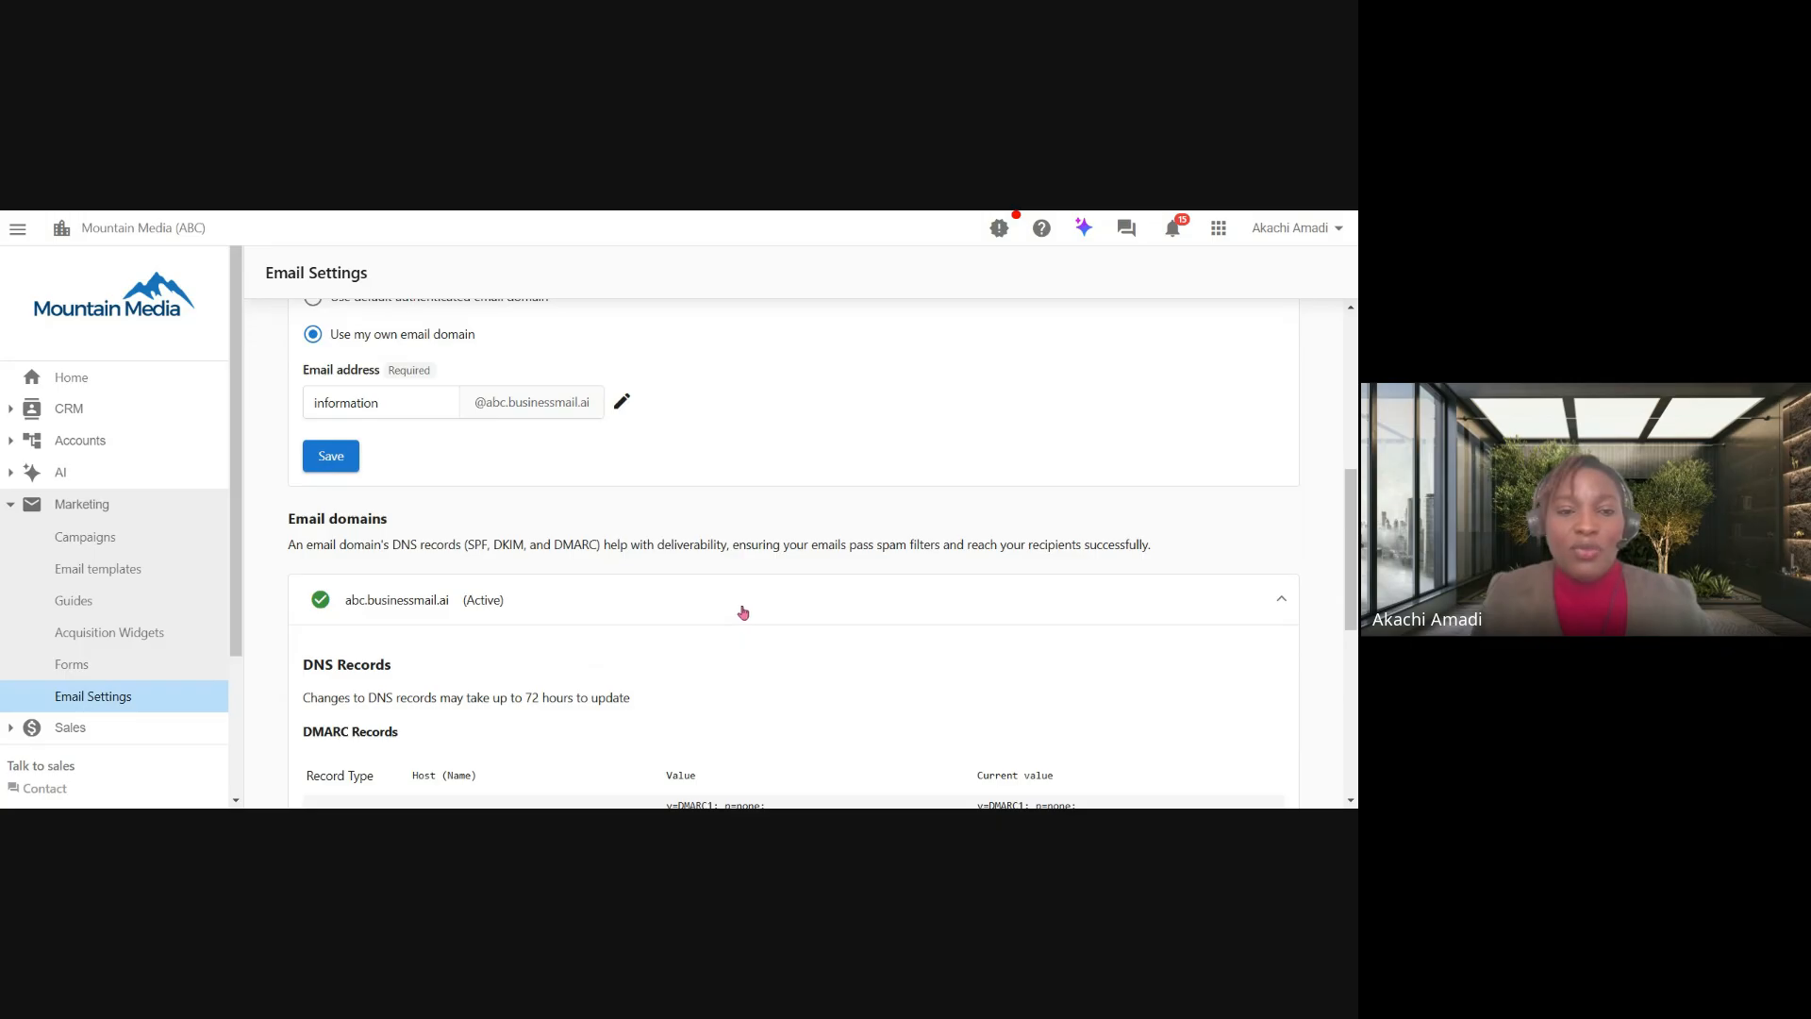
{"action": "scroll", "coordinate": [743, 612], "scroll_direction": "down", "scroll_amount": 3}
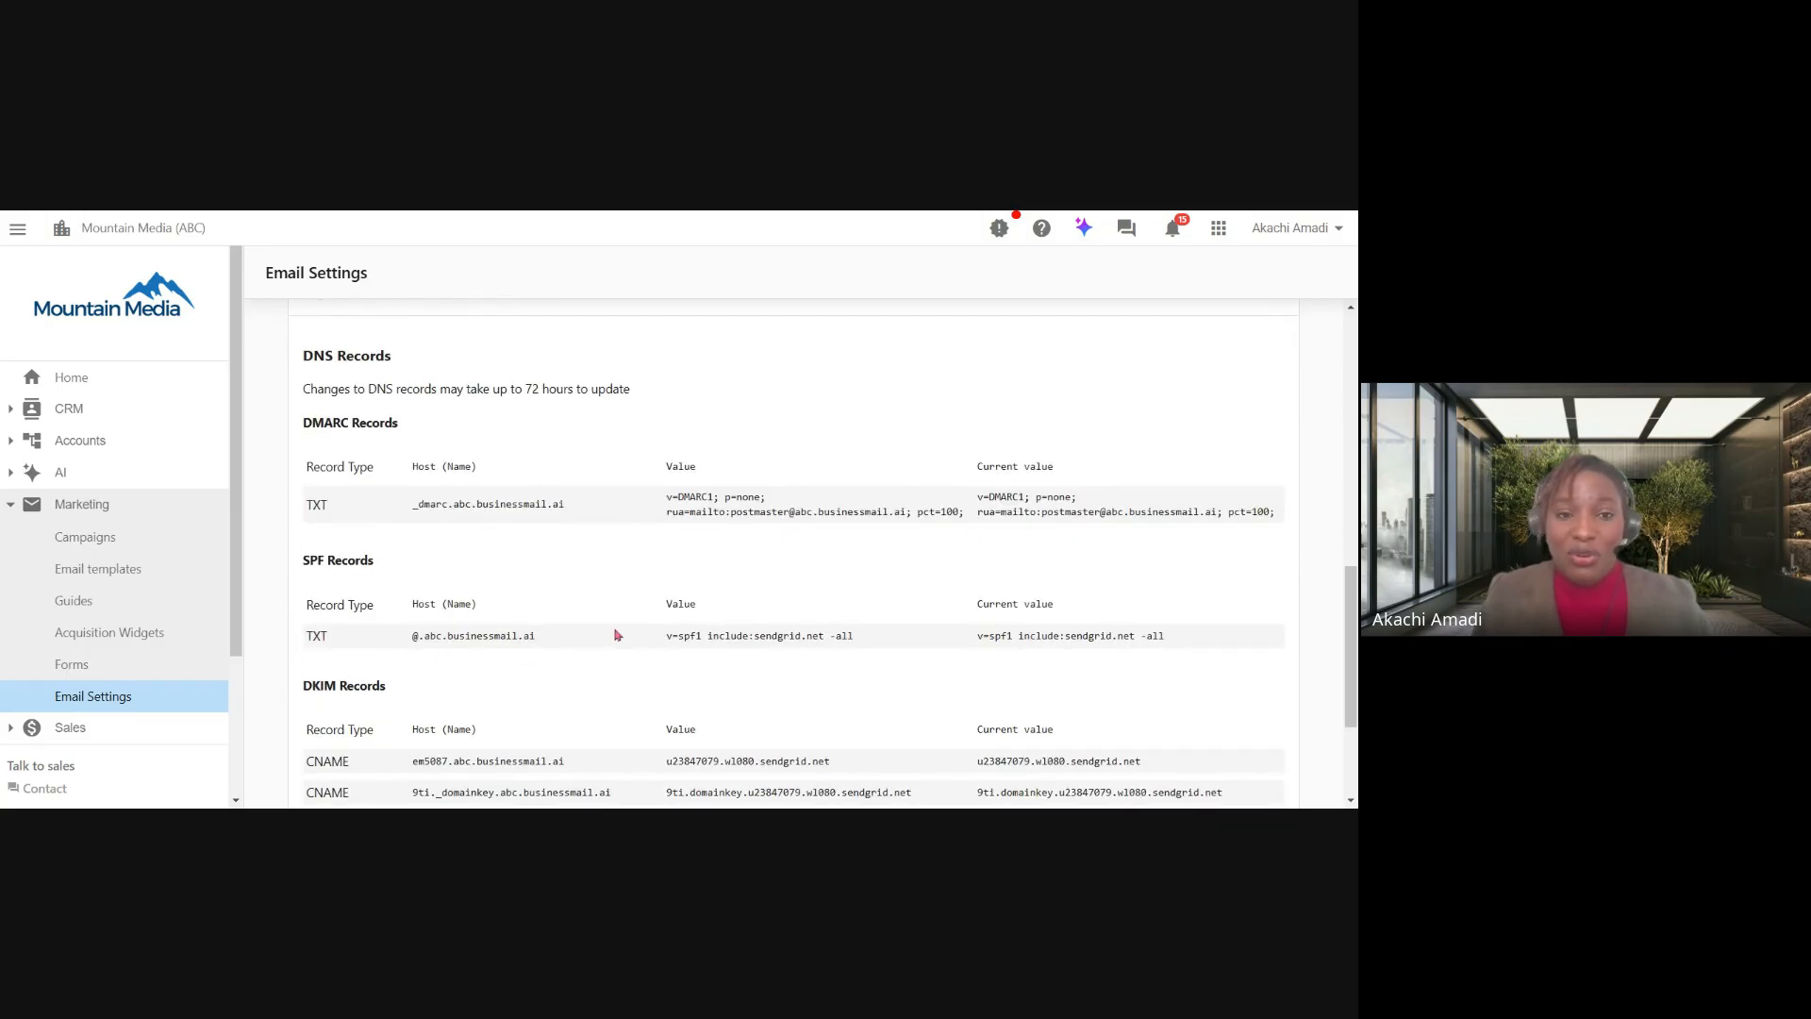
{"action": "scroll", "coordinate": [616, 637], "scroll_direction": "up", "scroll_amount": 2}
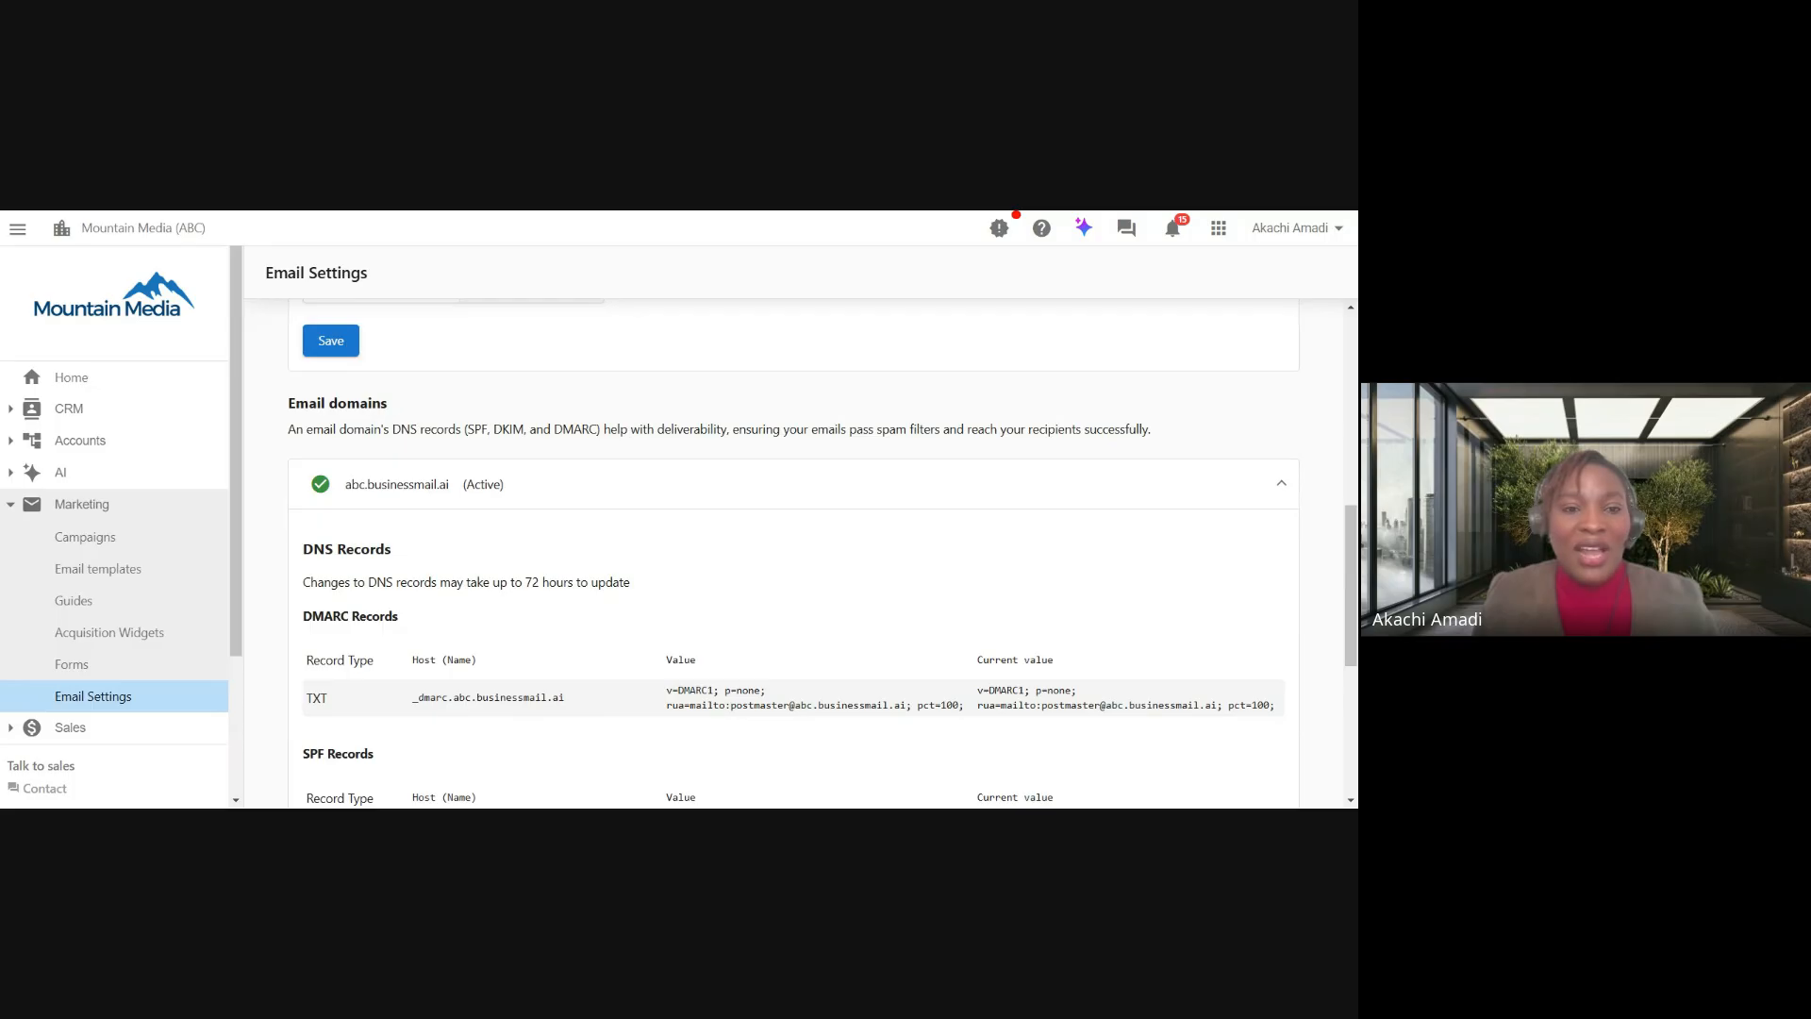
{"action": "left_click", "coordinate": [676, 491]}
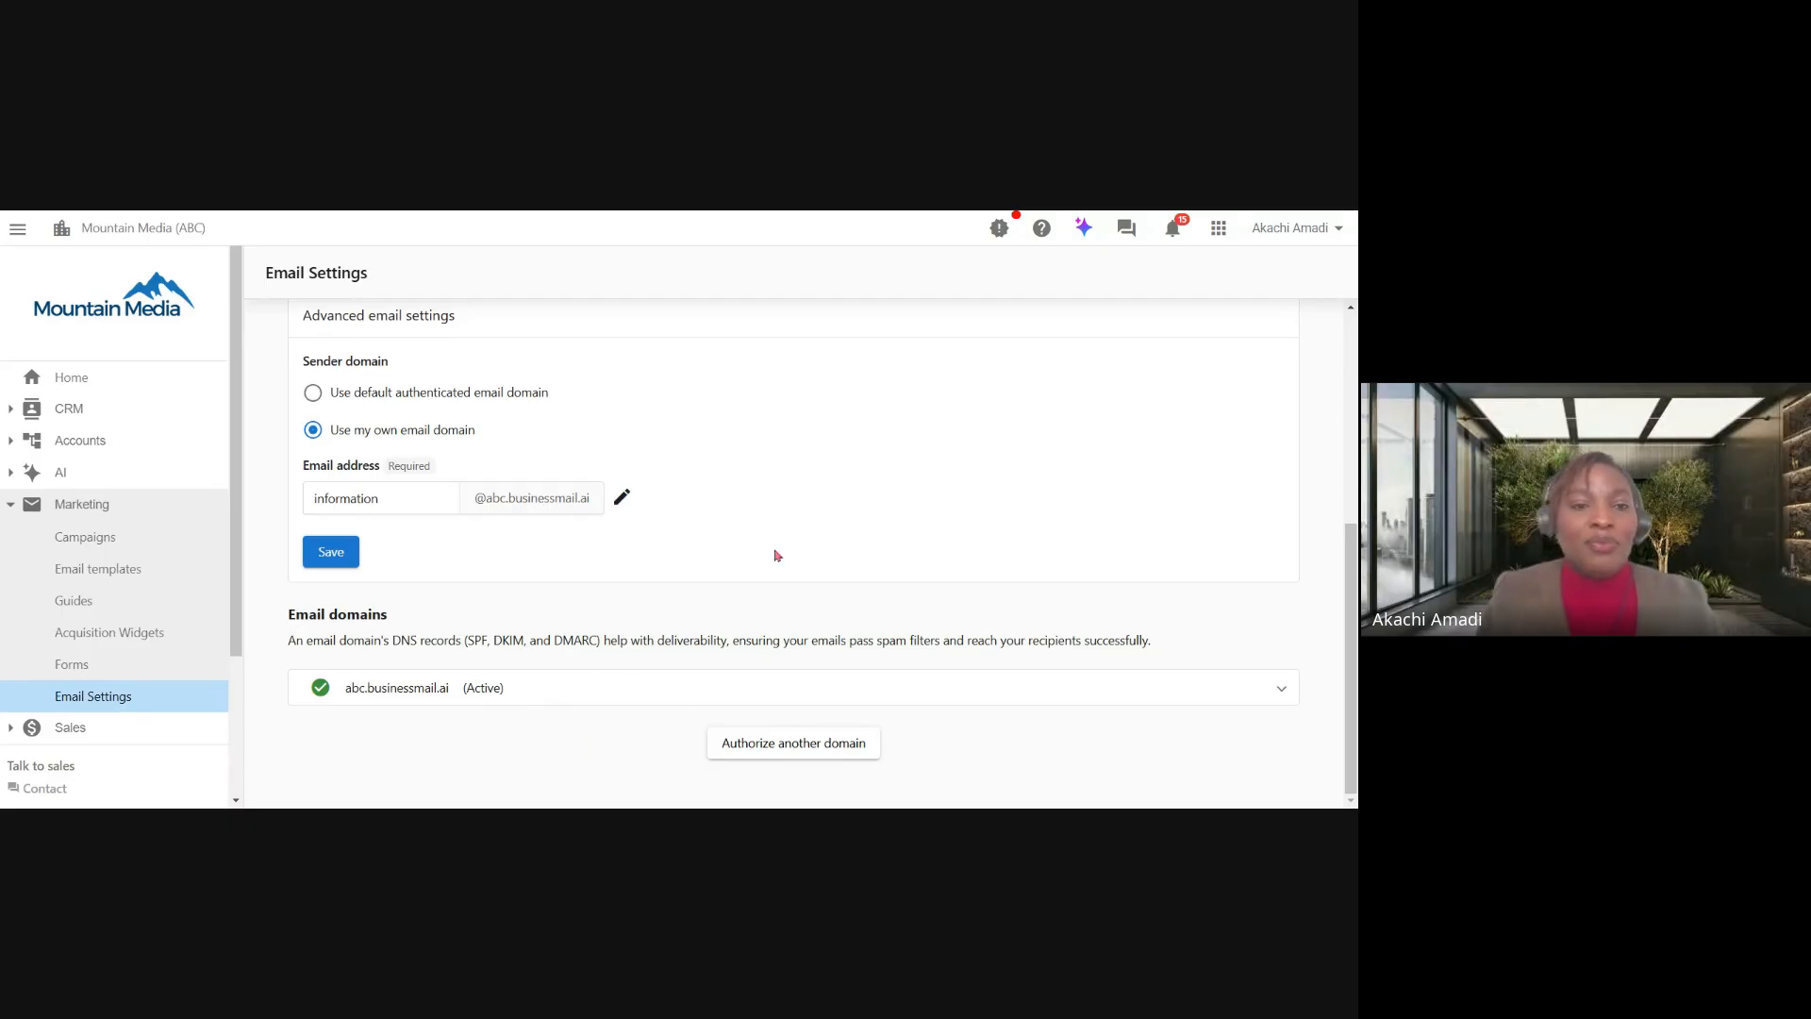
{"action": "scroll", "coordinate": [777, 556], "scroll_direction": "up", "scroll_amount": 3}
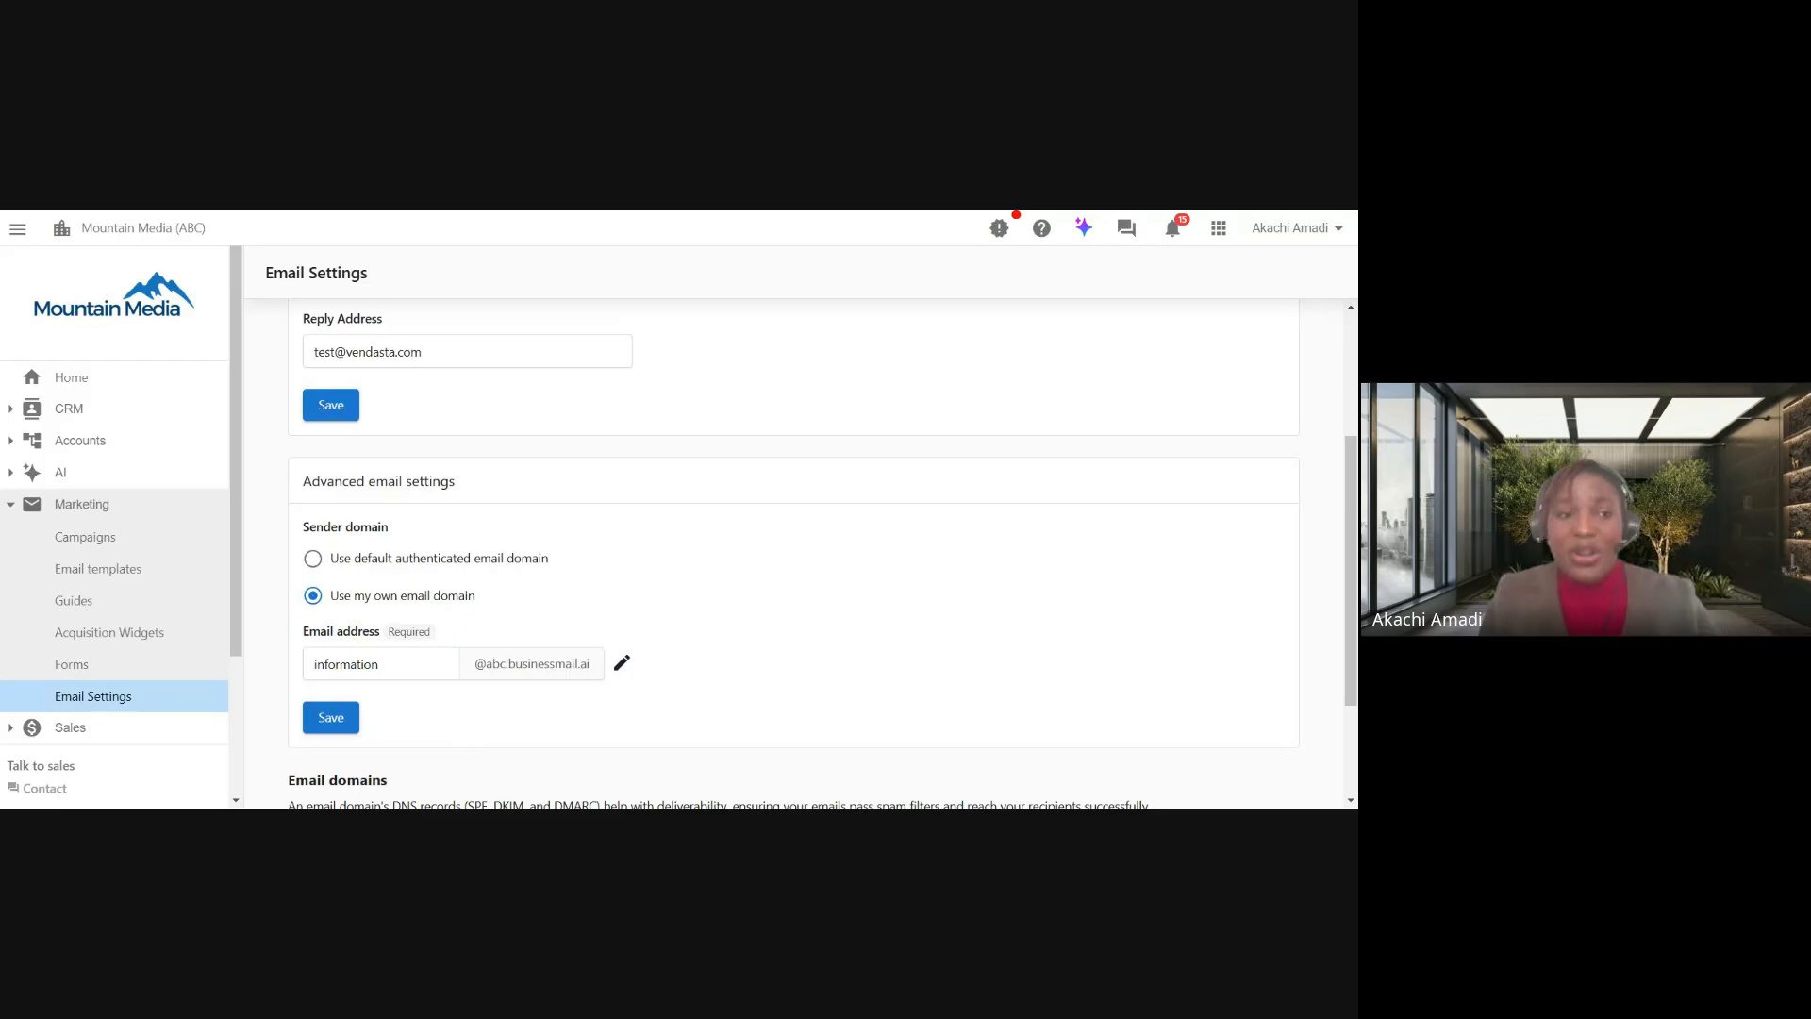
Browse the recommended marketing campaigns and open the details of Digital Success - Getting Started Campaign.
{"action": "left_click", "coordinate": [116, 537]}
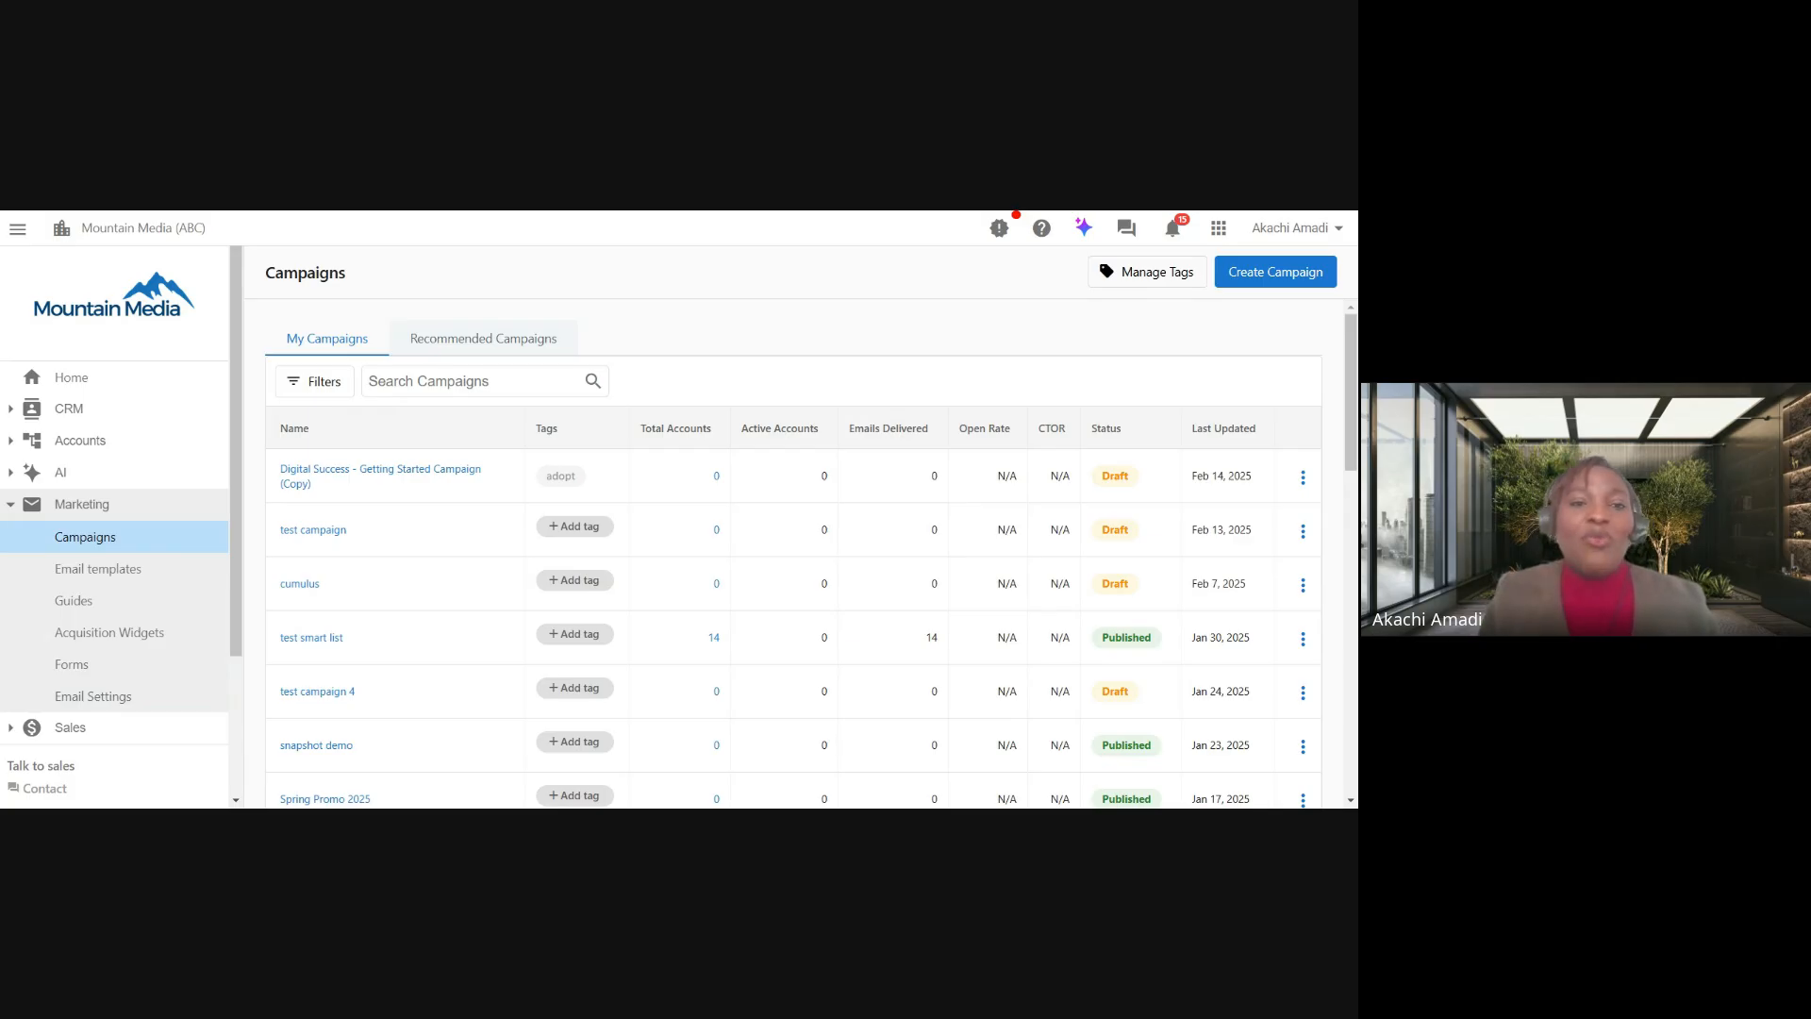
{"action": "left_click", "coordinate": [436, 340]}
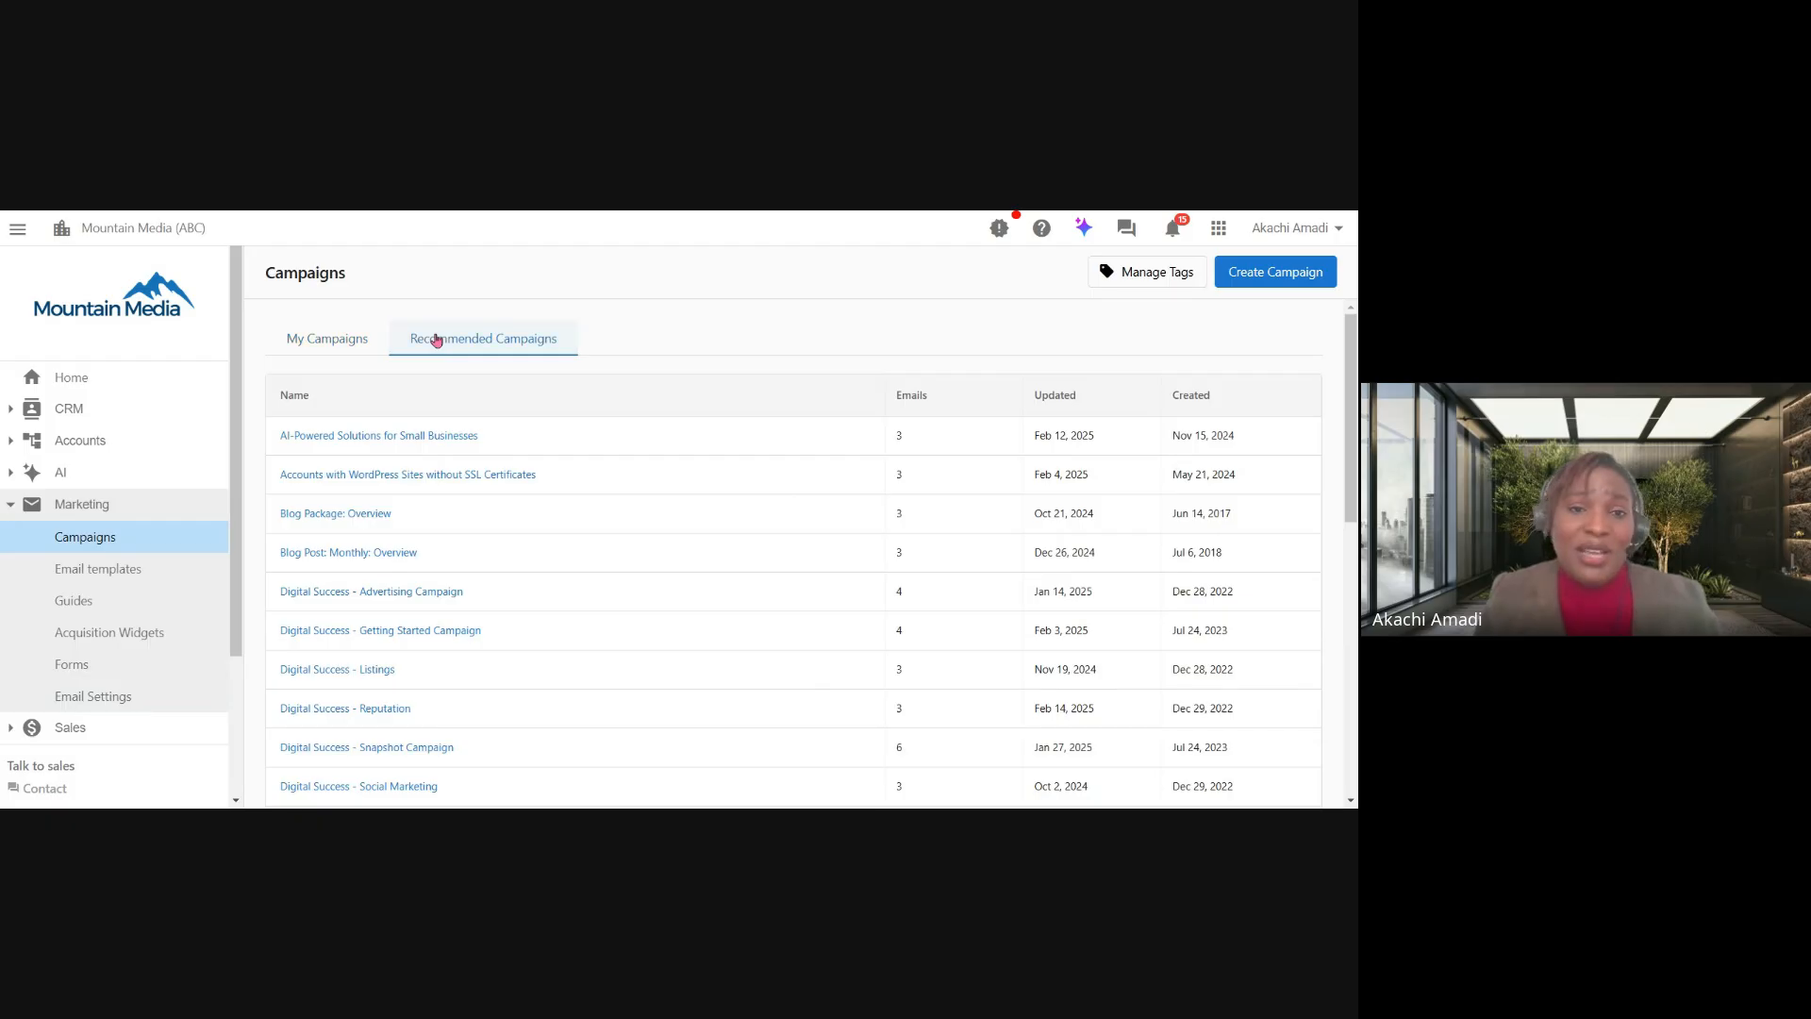
{"action": "scroll", "coordinate": [610, 387], "scroll_direction": "down", "scroll_amount": 2}
{"action": "scroll", "coordinate": [612, 388], "scroll_direction": "up", "scroll_amount": 2}
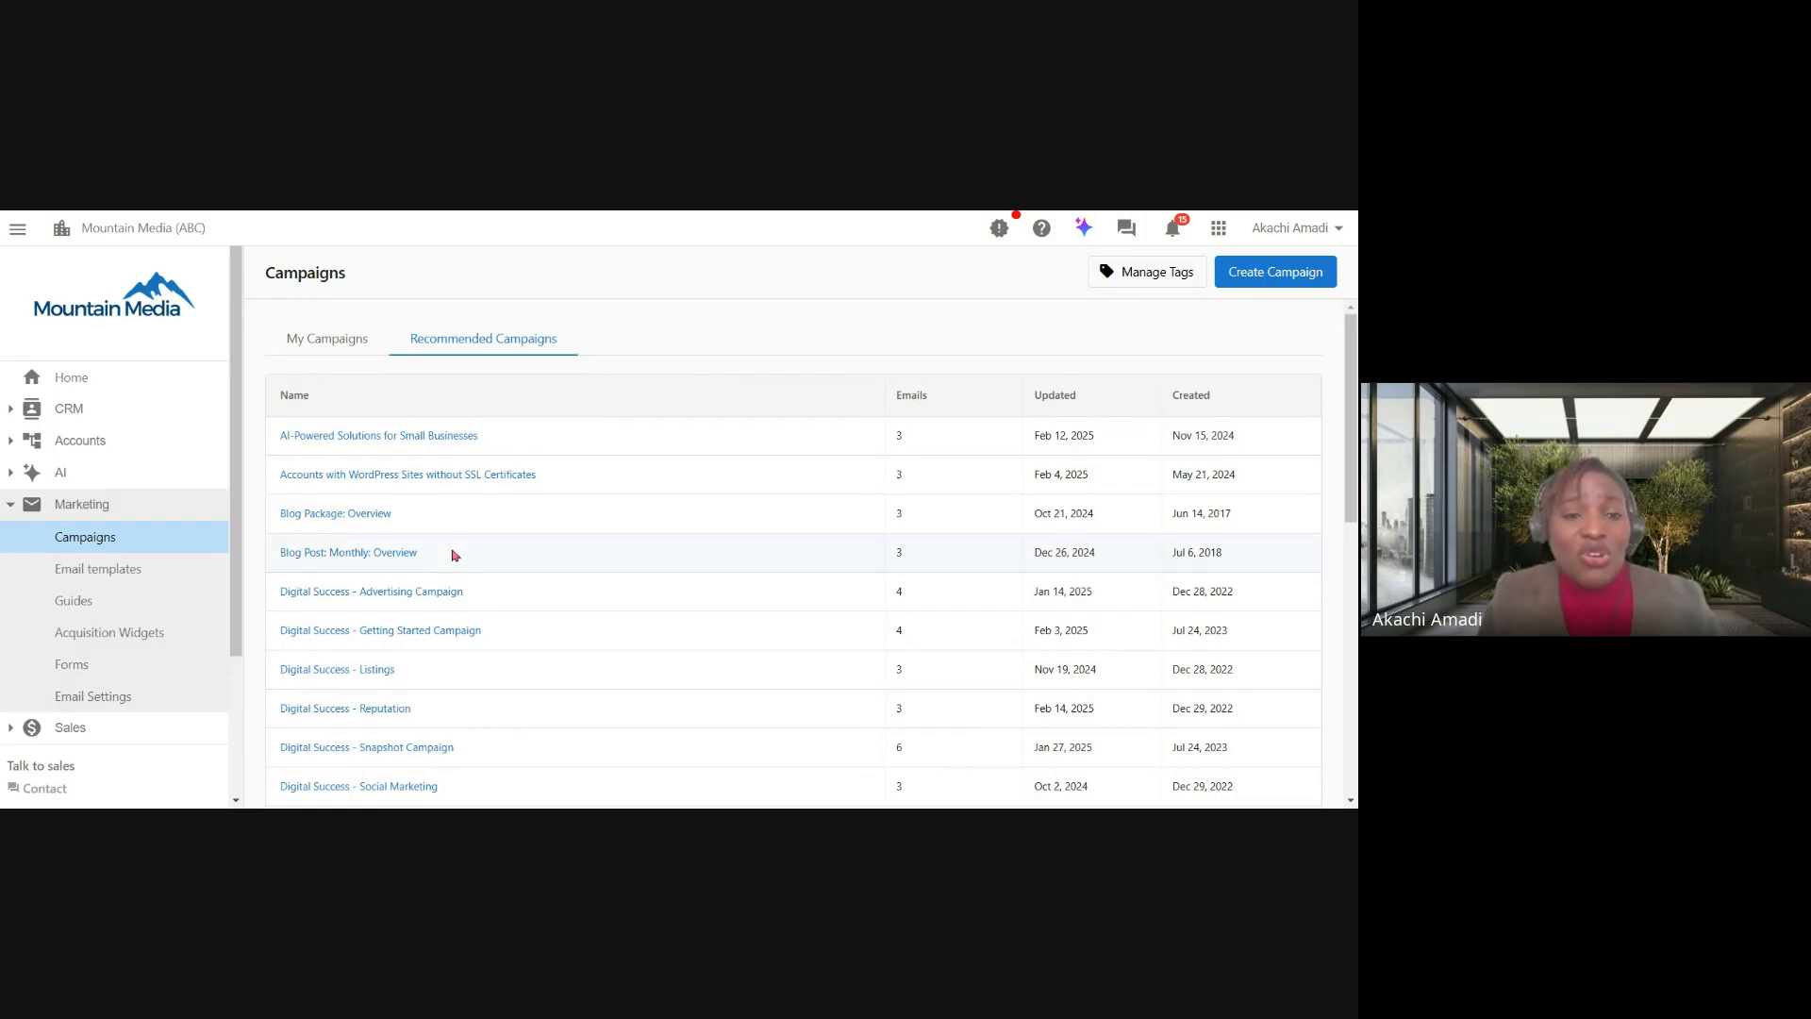
{"action": "scroll", "coordinate": [452, 555], "scroll_direction": "down", "scroll_amount": 1}
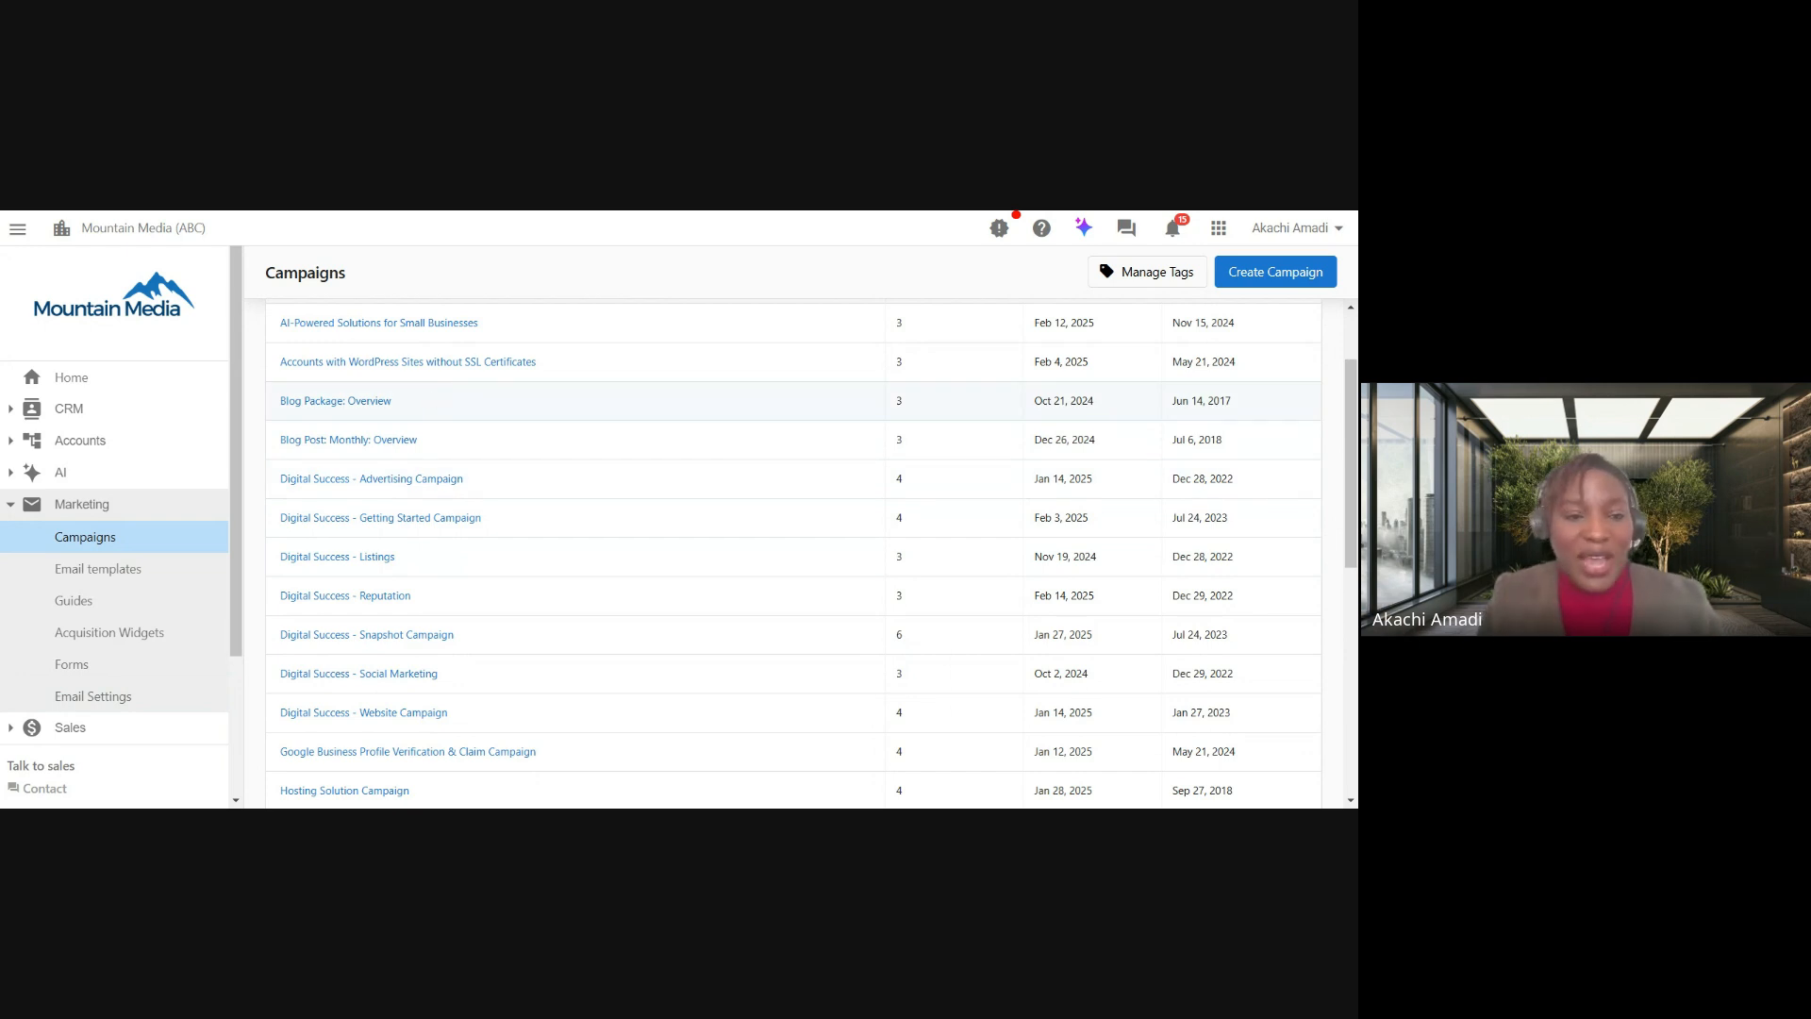
{"action": "left_click", "coordinate": [325, 523]}
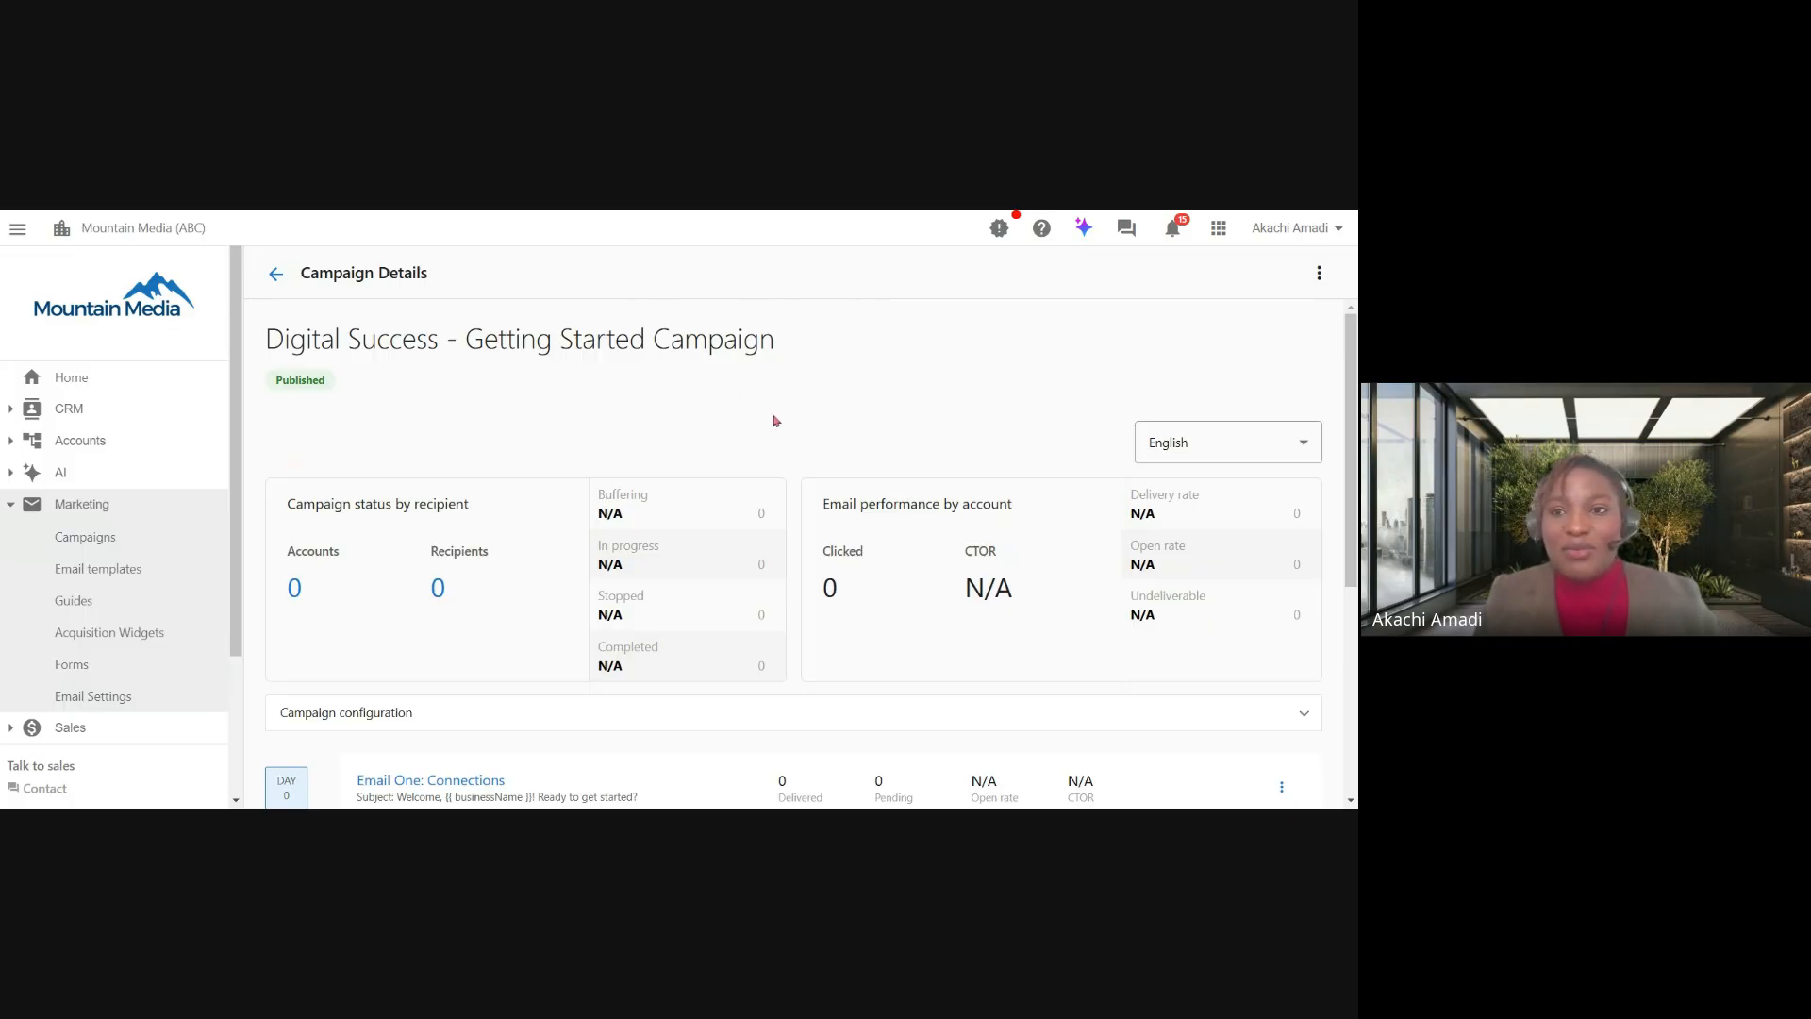
{"action": "scroll", "coordinate": [776, 421], "scroll_direction": "down", "scroll_amount": 3}
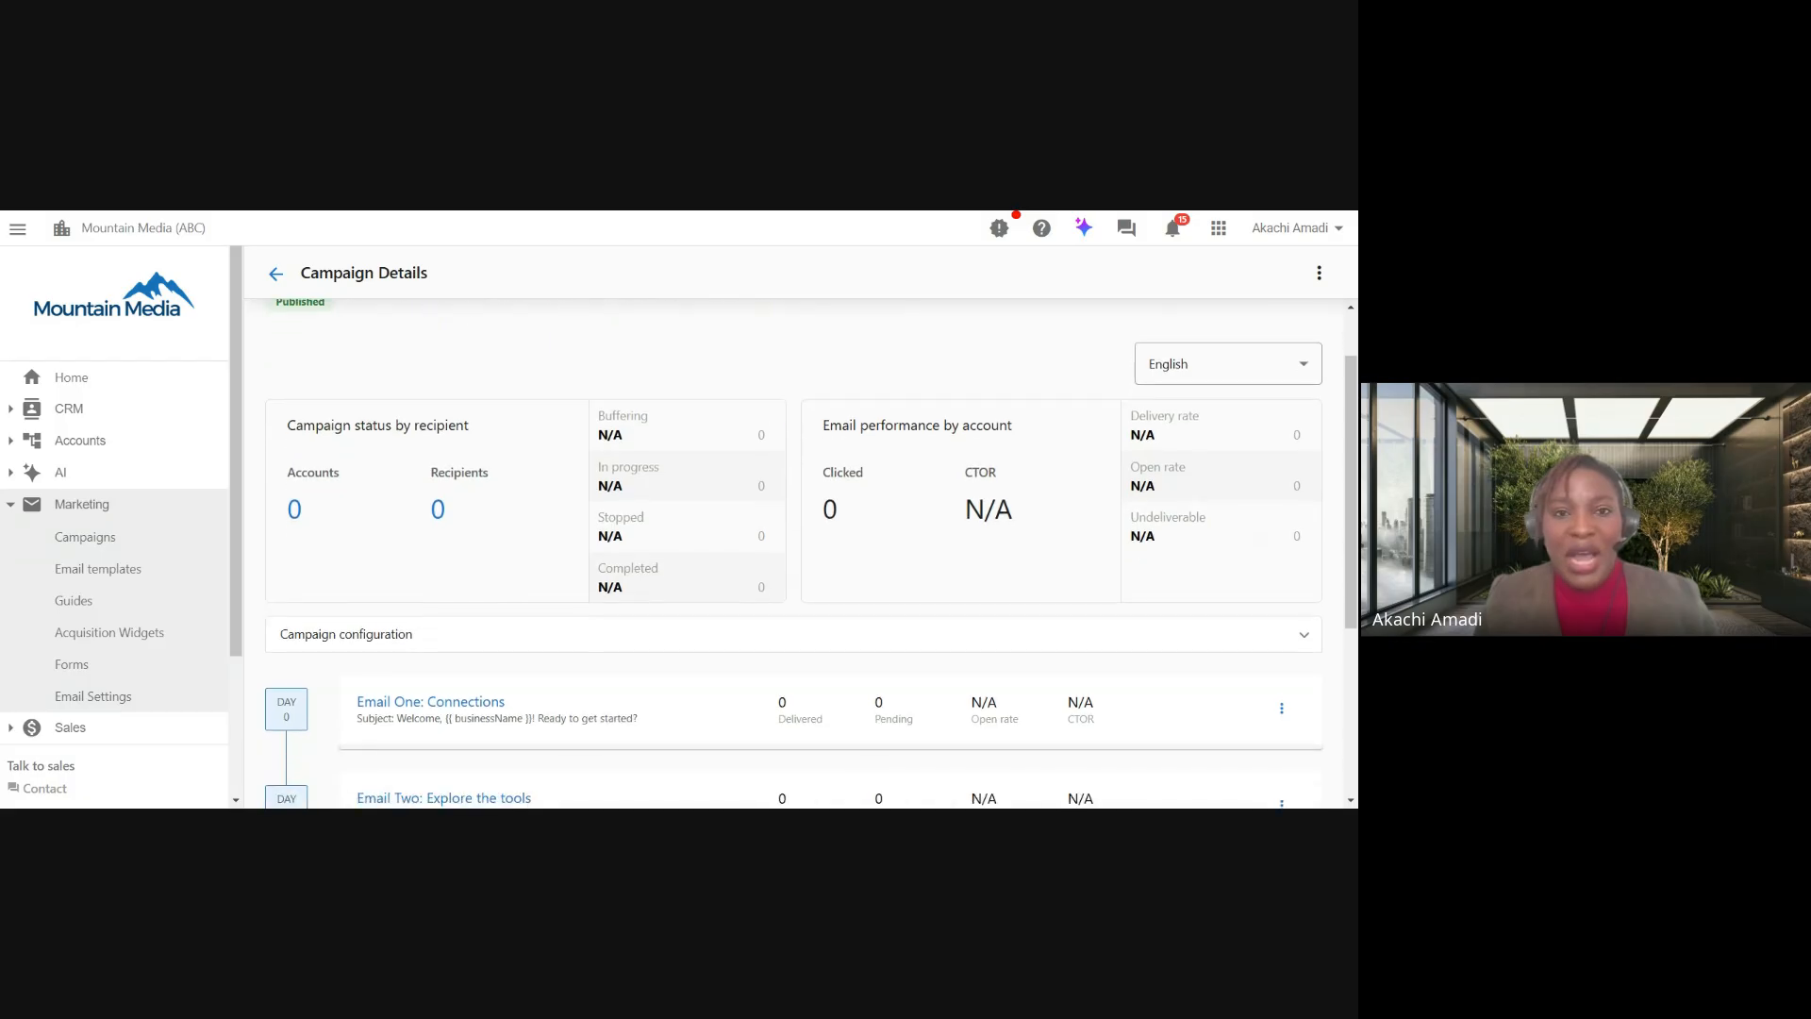
Open the preview of Email One: Connections in the campaign and read through its full content.
{"action": "scroll", "coordinate": [426, 442], "scroll_direction": "up", "scroll_amount": 3}
{"action": "scroll", "coordinate": [426, 442], "scroll_direction": "down", "scroll_amount": 4}
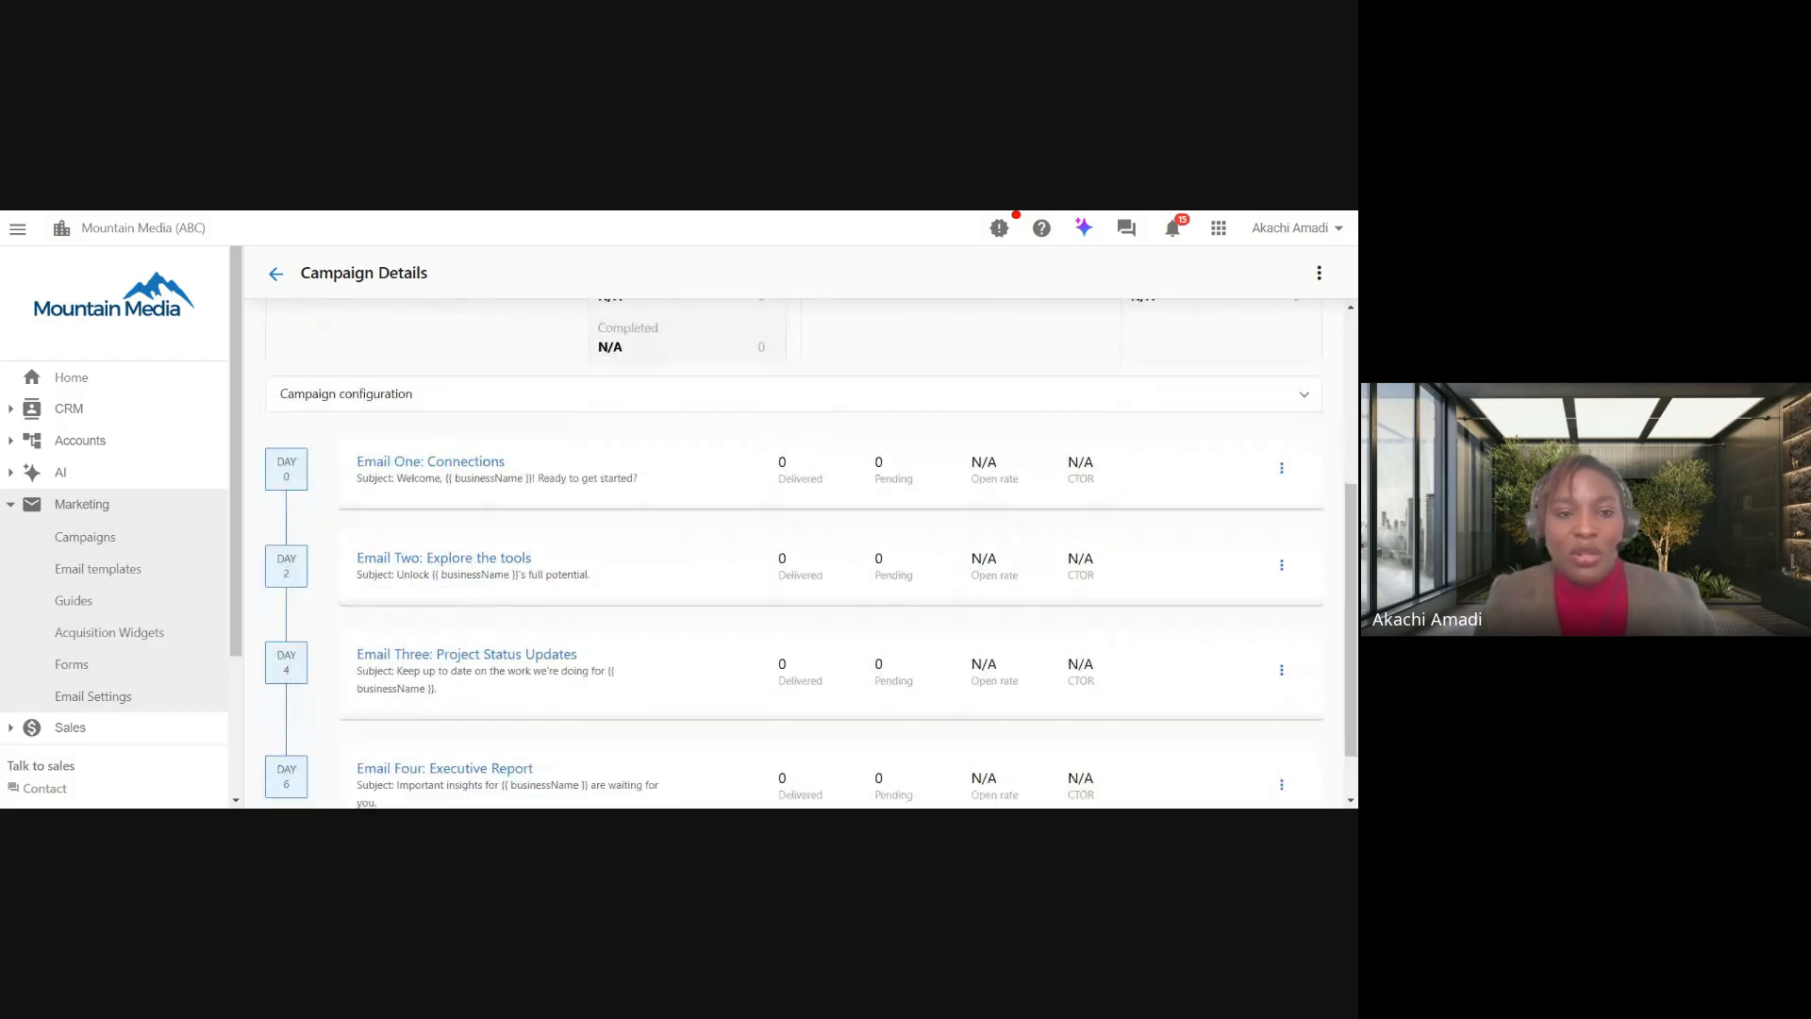
{"action": "left_click", "coordinate": [426, 443]}
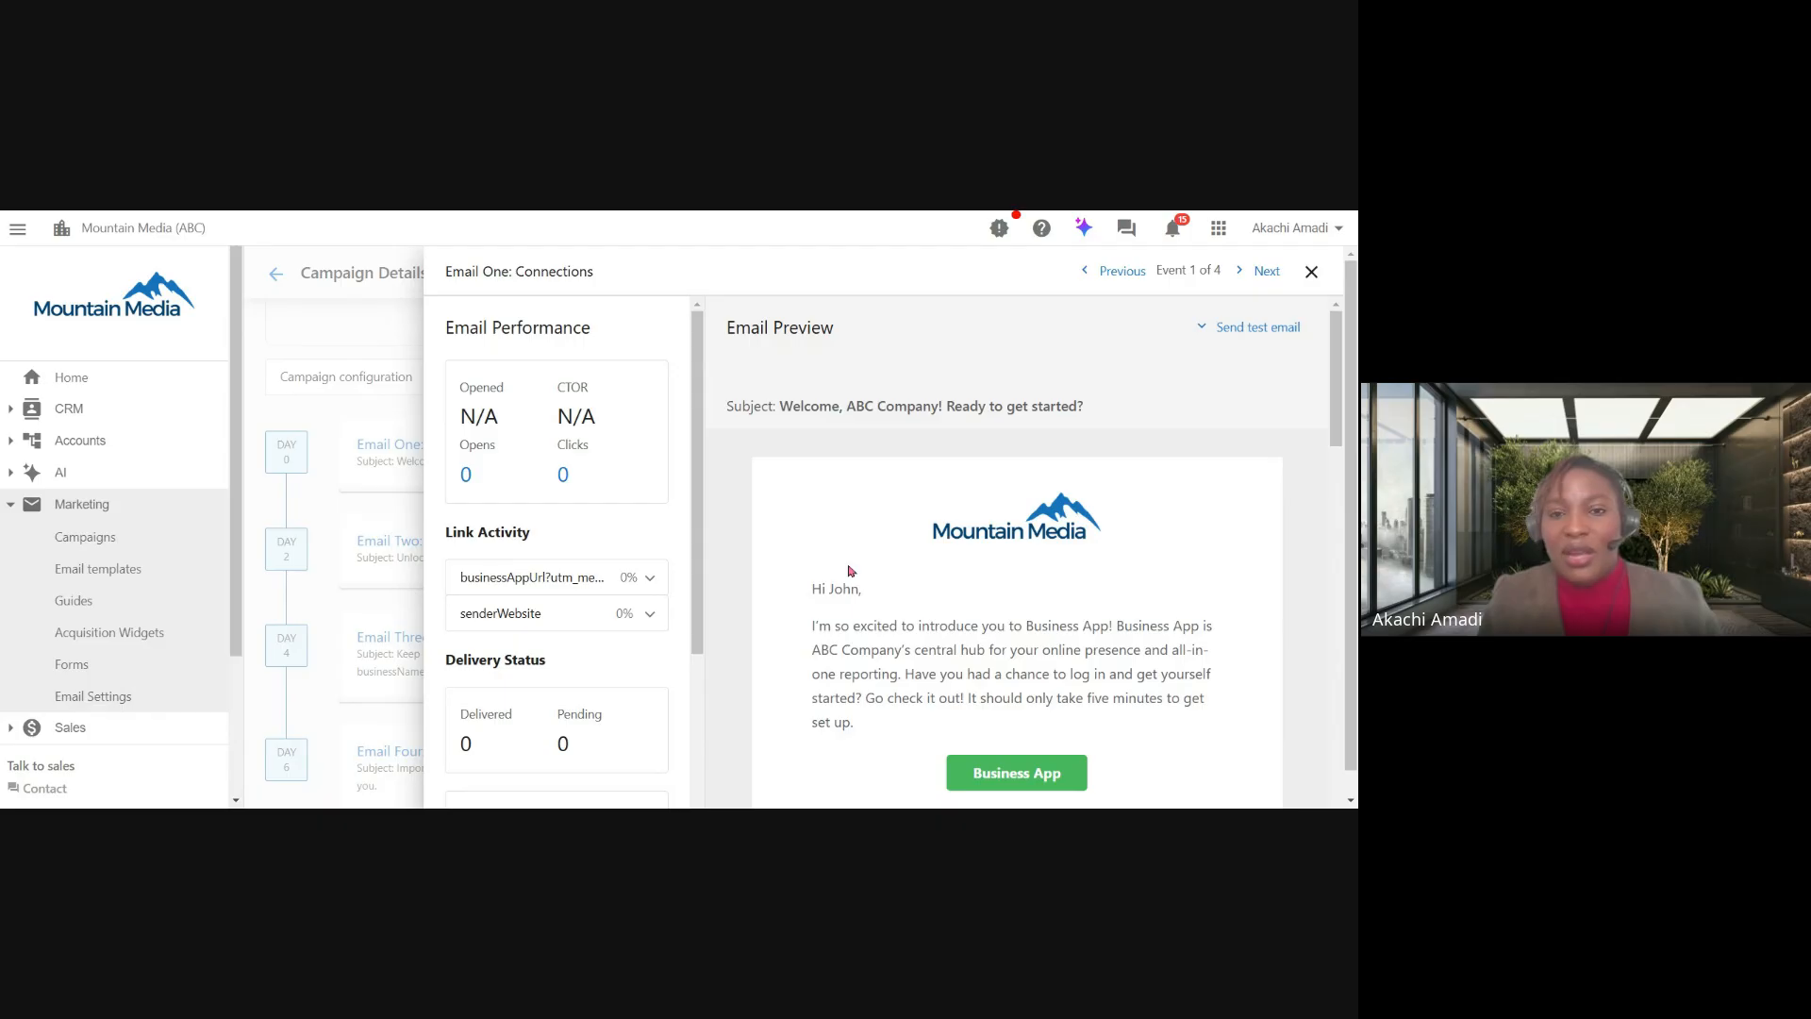
{"action": "scroll", "coordinate": [850, 570], "scroll_direction": "down", "scroll_amount": 1}
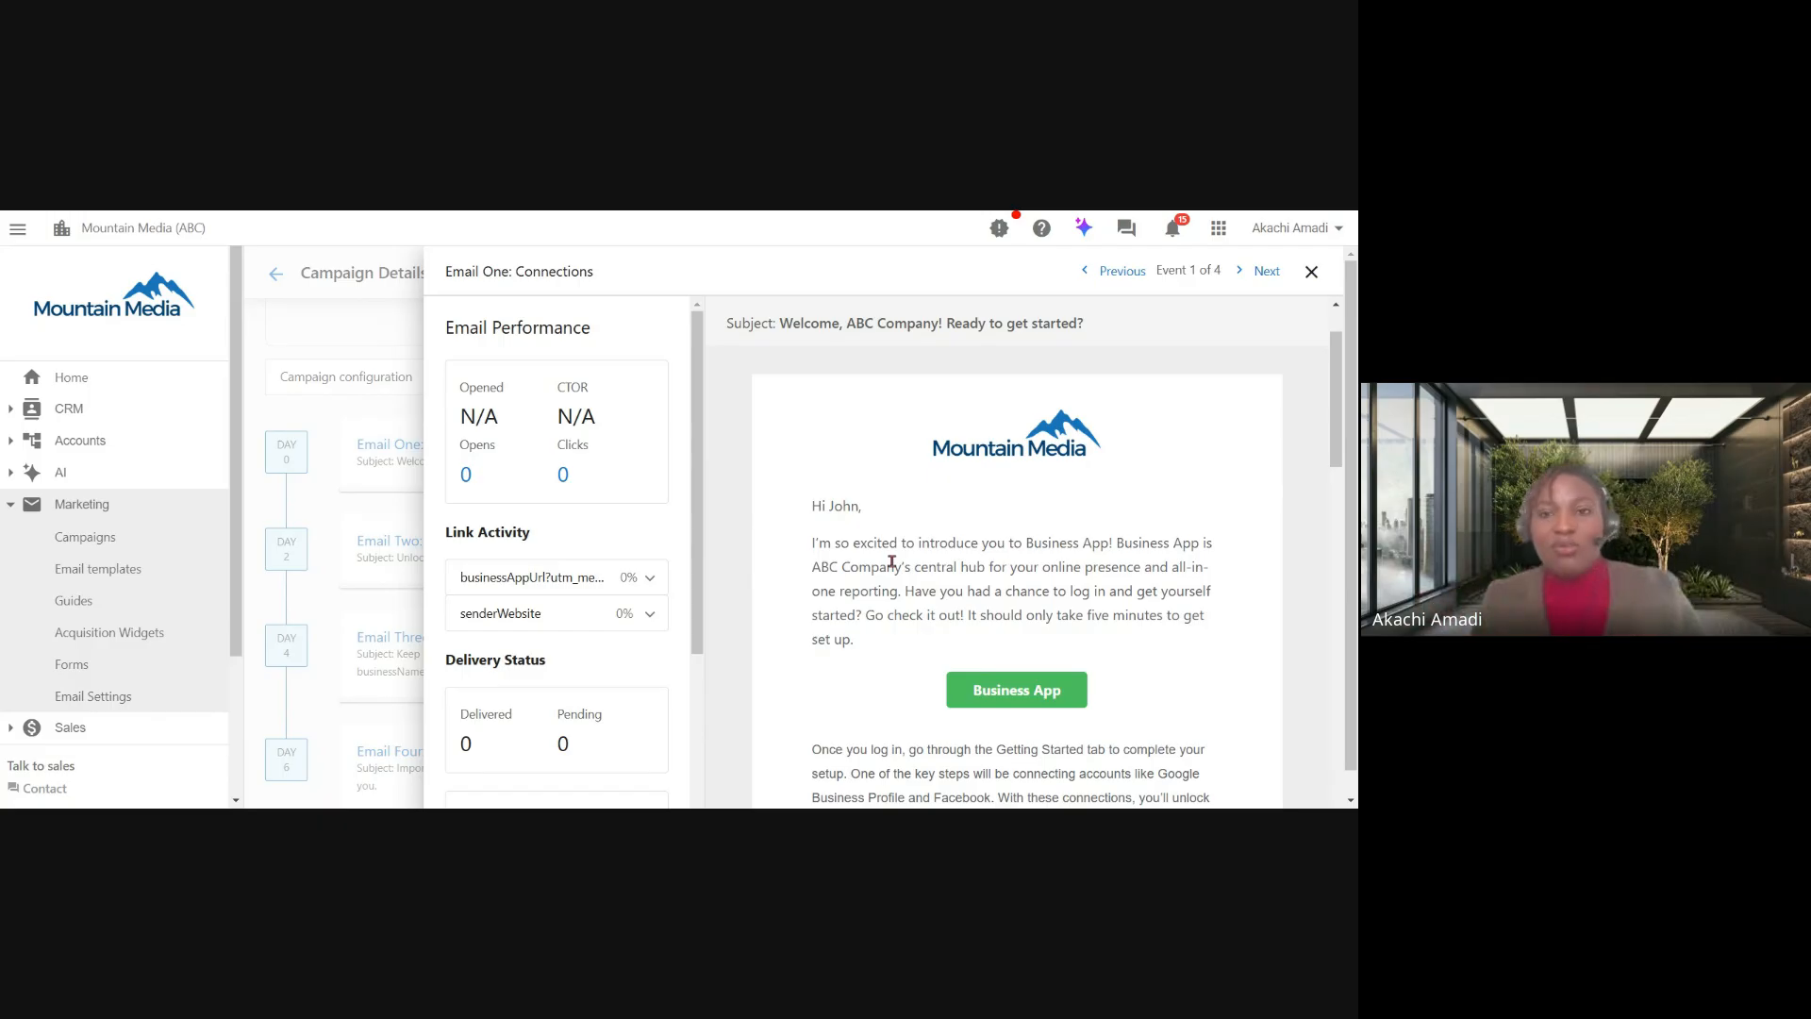
{"action": "scroll", "coordinate": [891, 561], "scroll_direction": "down", "scroll_amount": 1}
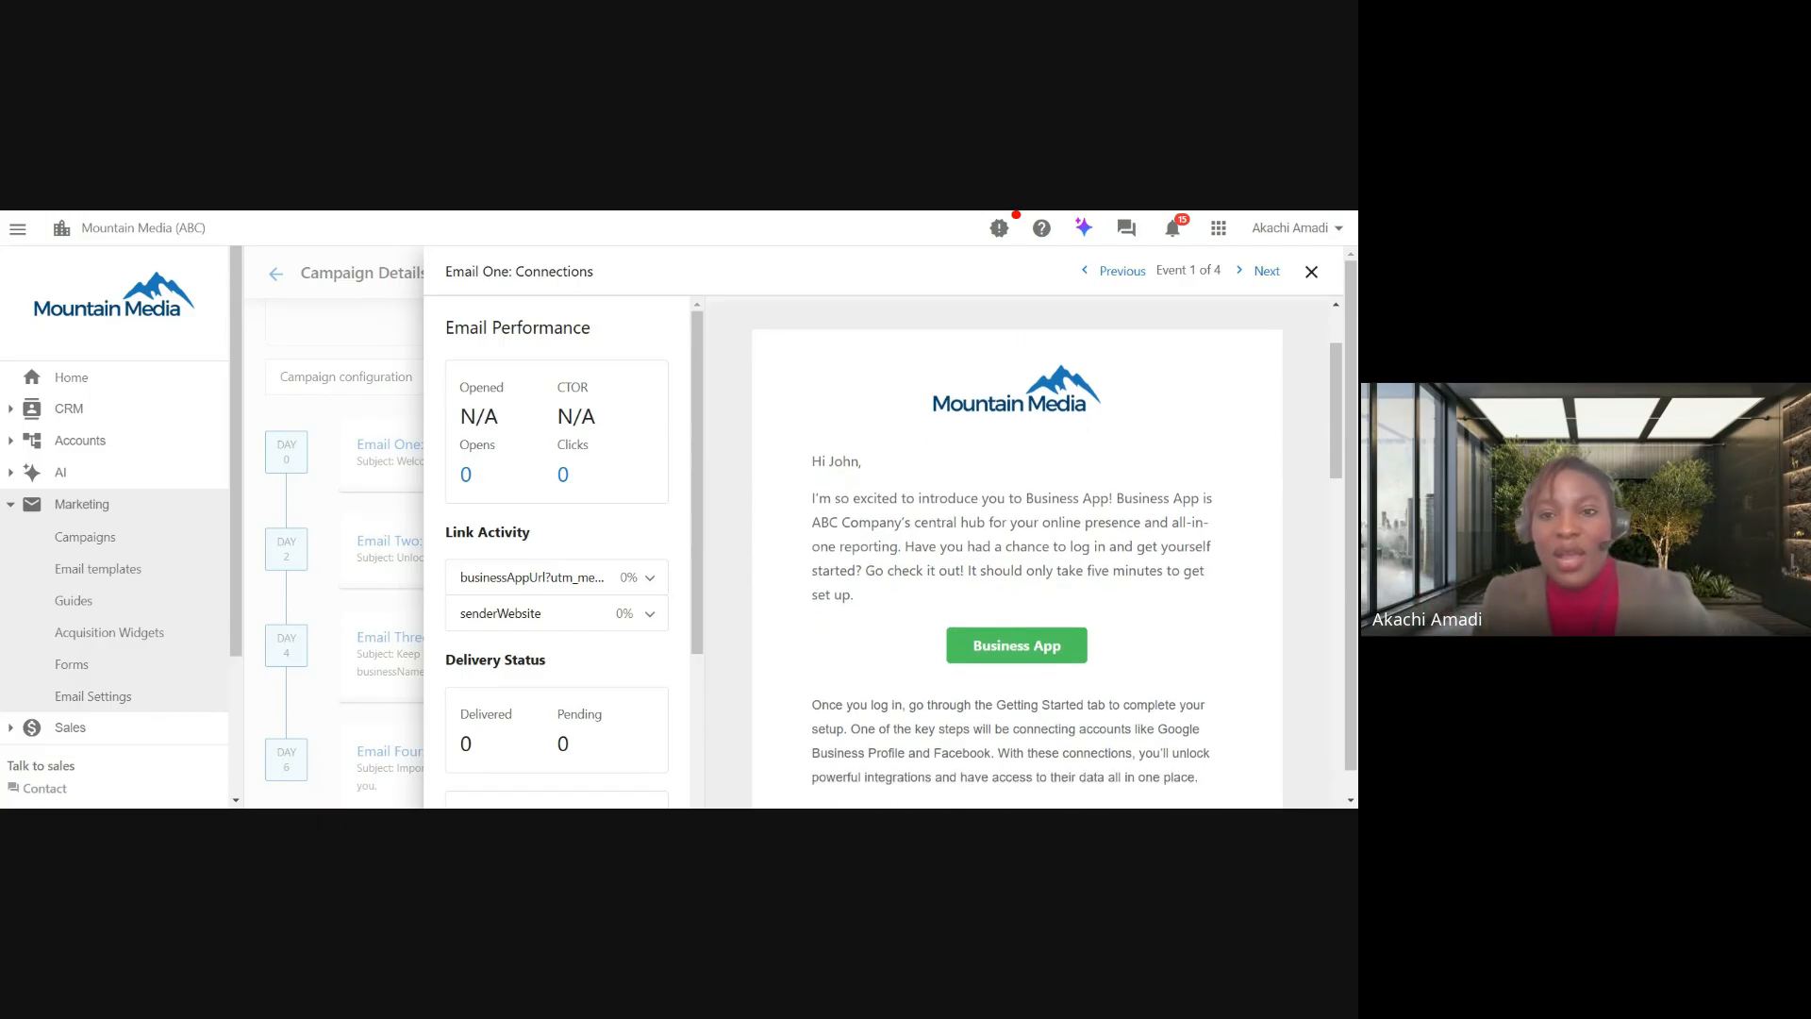
{"action": "scroll", "coordinate": [1016, 547], "scroll_direction": "down", "scroll_amount": 1}
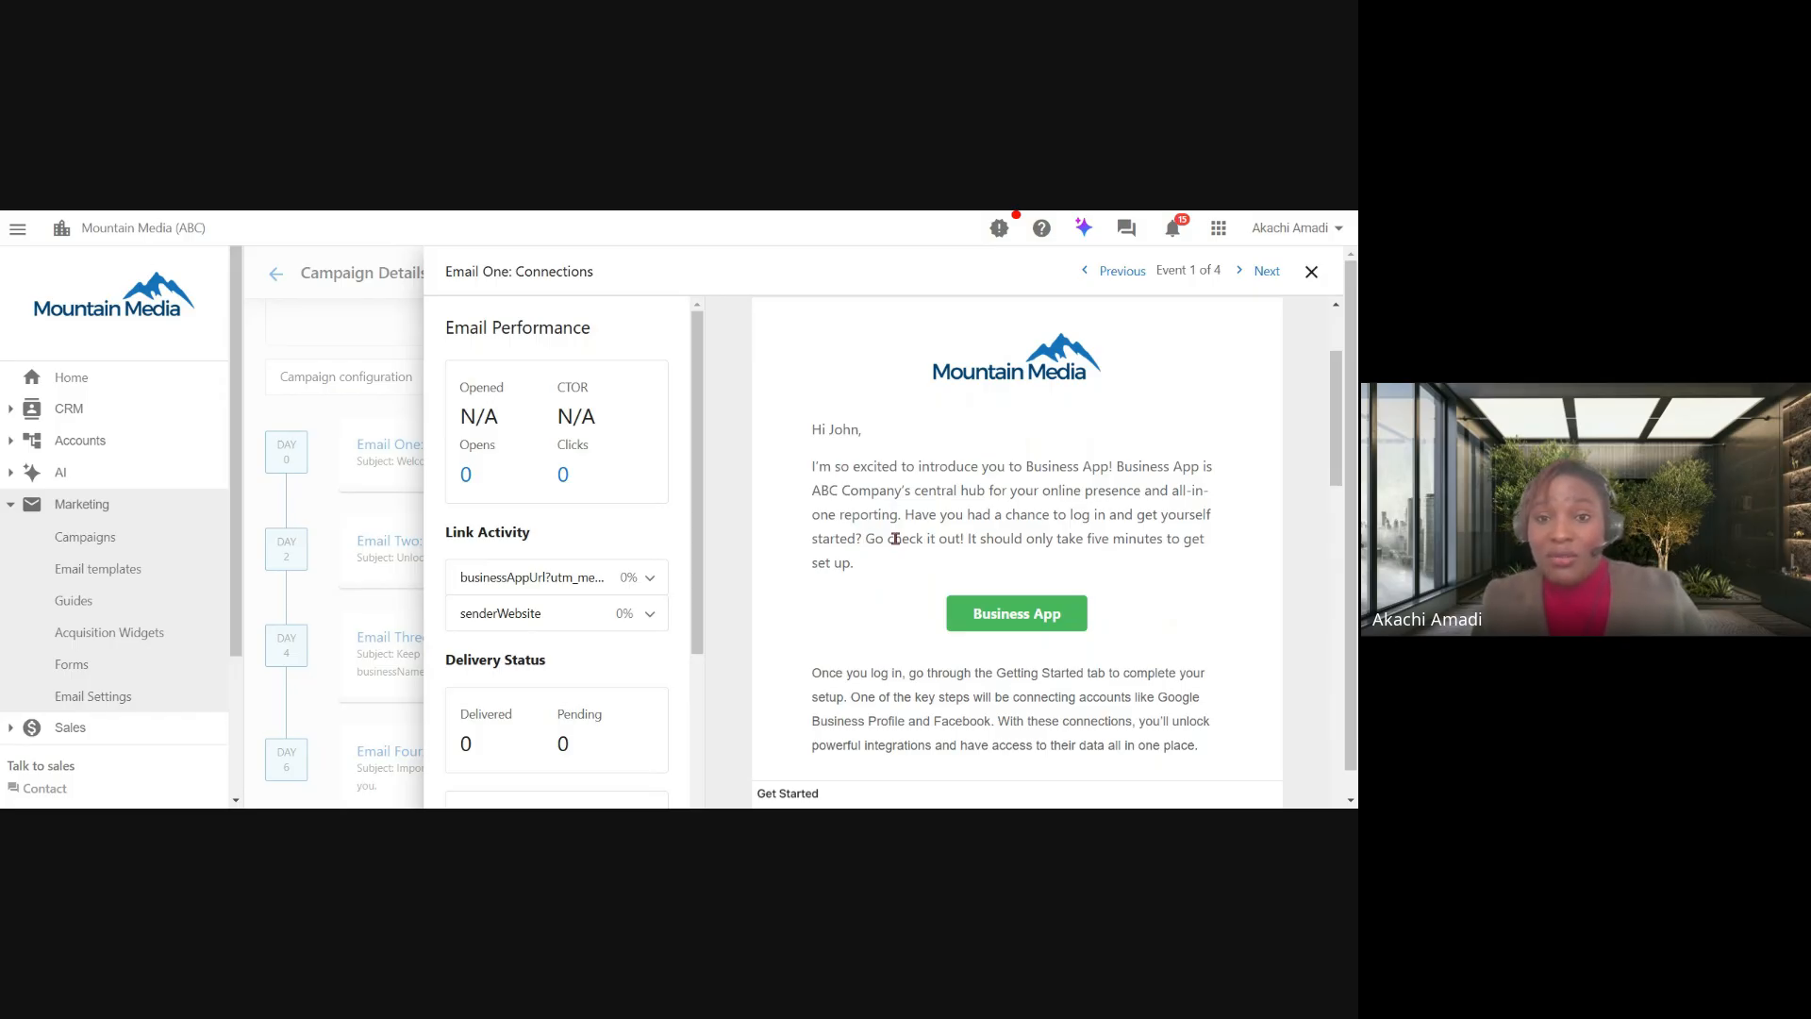
{"action": "scroll", "coordinate": [895, 539], "scroll_direction": "down", "scroll_amount": 2}
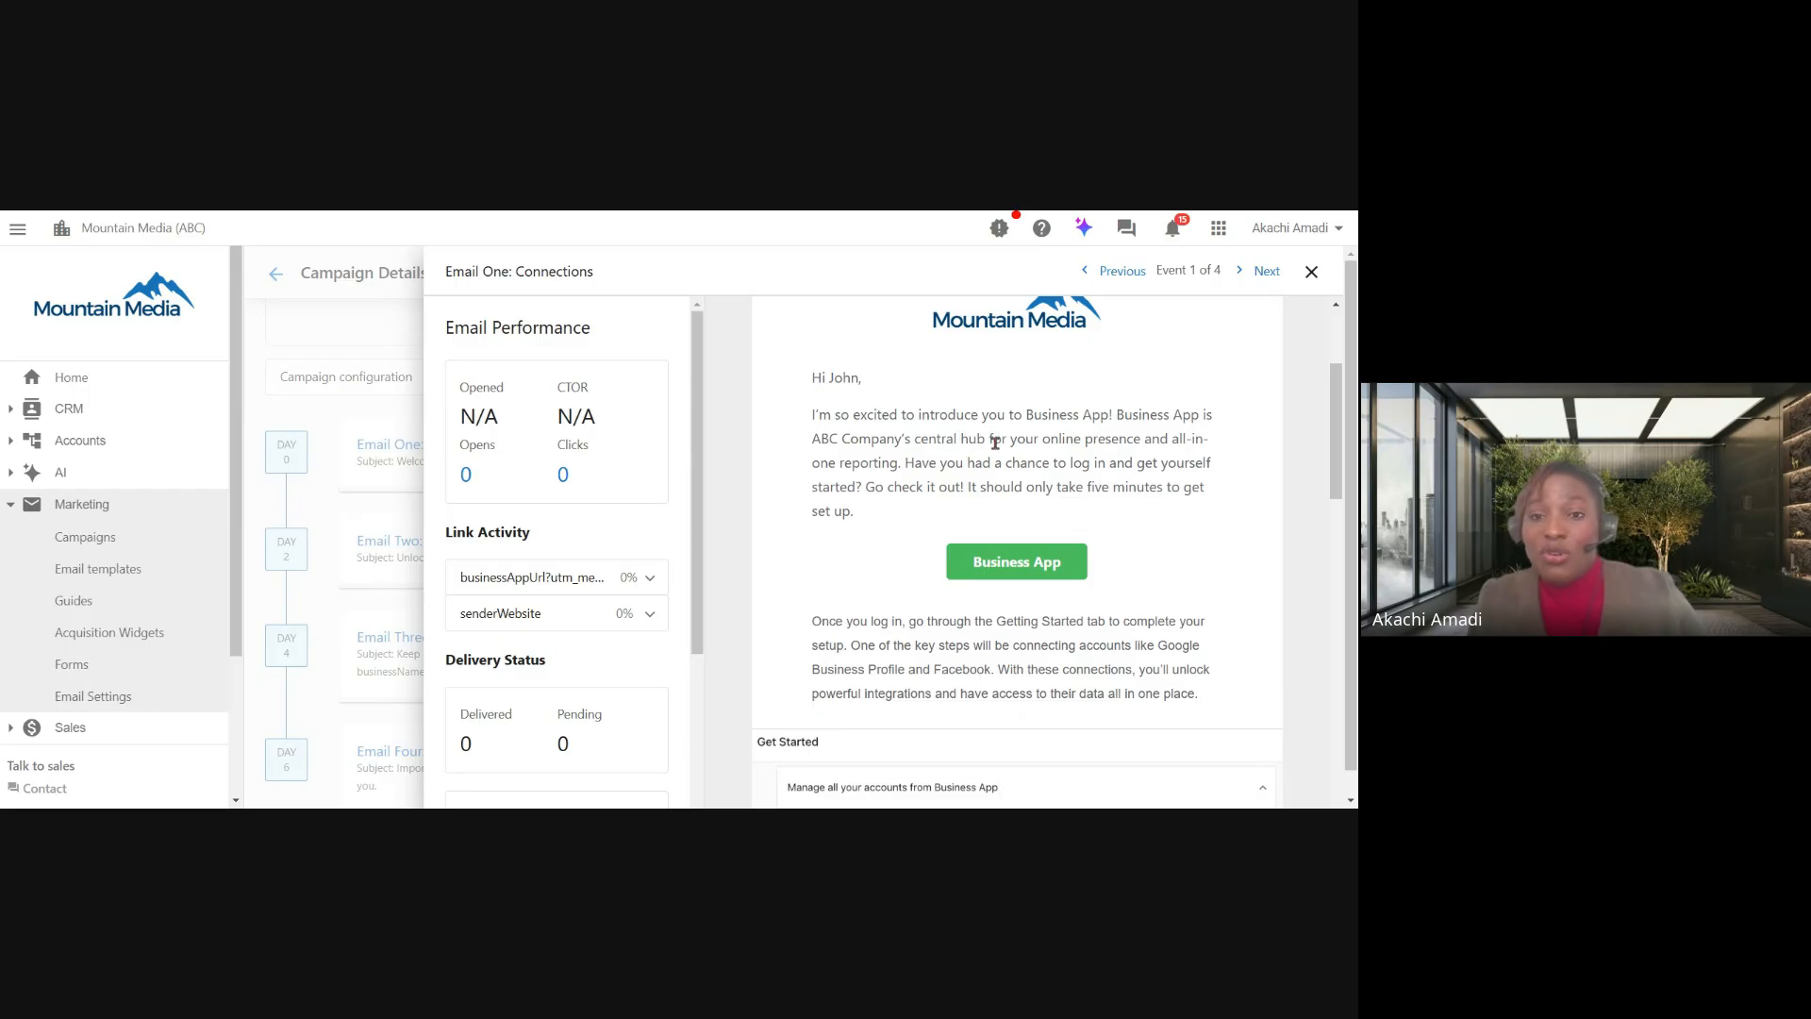
{"action": "scroll", "coordinate": [1036, 600], "scroll_direction": "down", "scroll_amount": 1}
{"action": "scroll", "coordinate": [1035, 599], "scroll_direction": "down", "scroll_amount": 3}
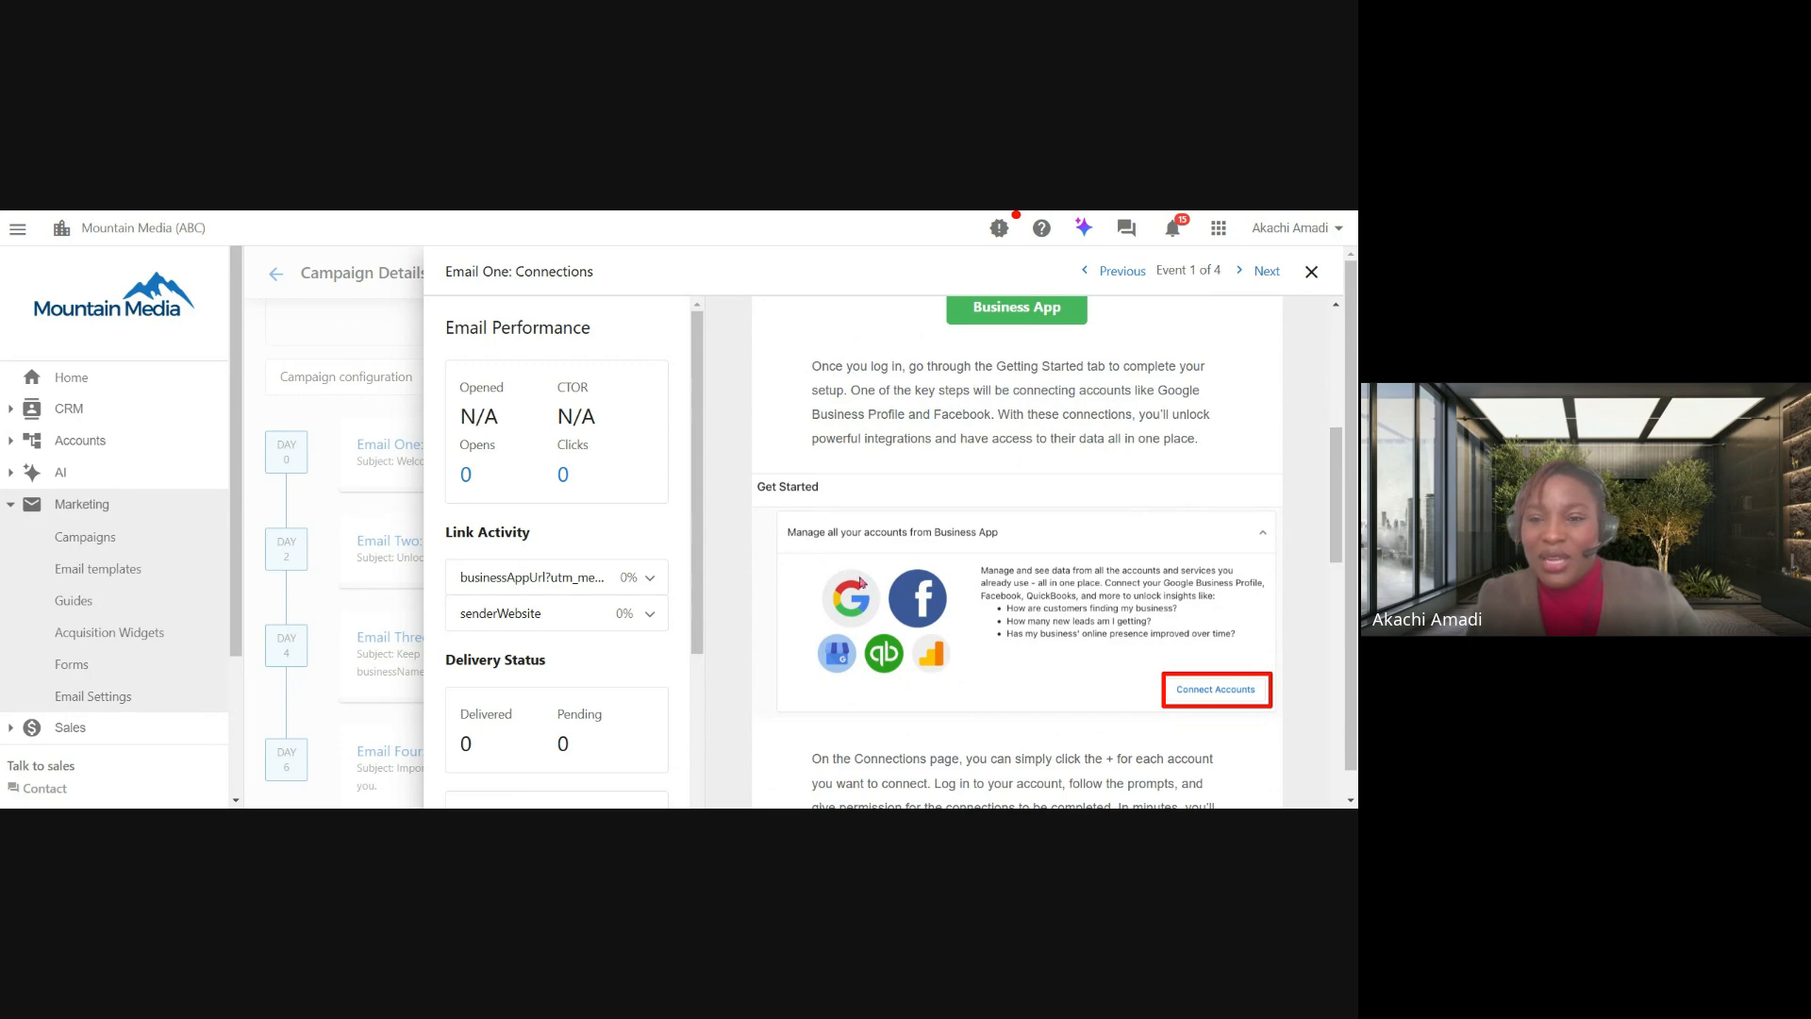
{"action": "scroll", "coordinate": [976, 641], "scroll_direction": "down", "scroll_amount": 3}
{"action": "scroll", "coordinate": [977, 663], "scroll_direction": "down", "scroll_amount": 3}
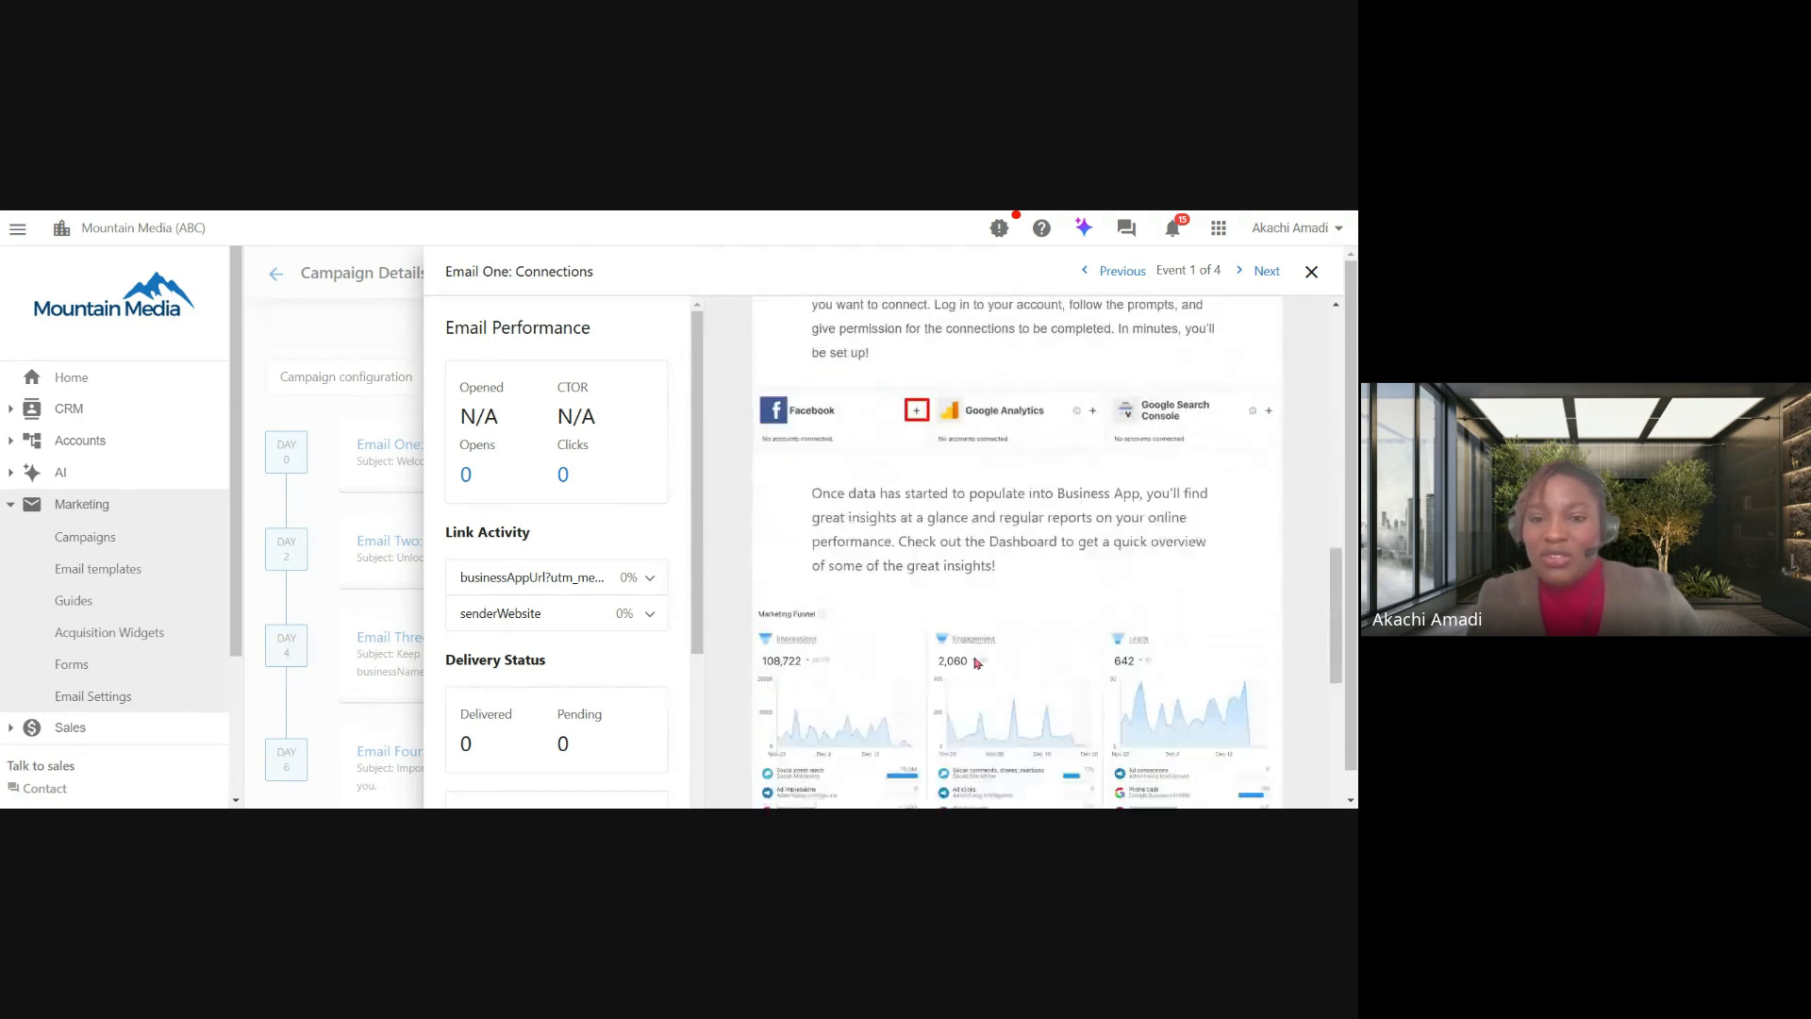
{"action": "scroll", "coordinate": [977, 663], "scroll_direction": "up", "scroll_amount": 15}
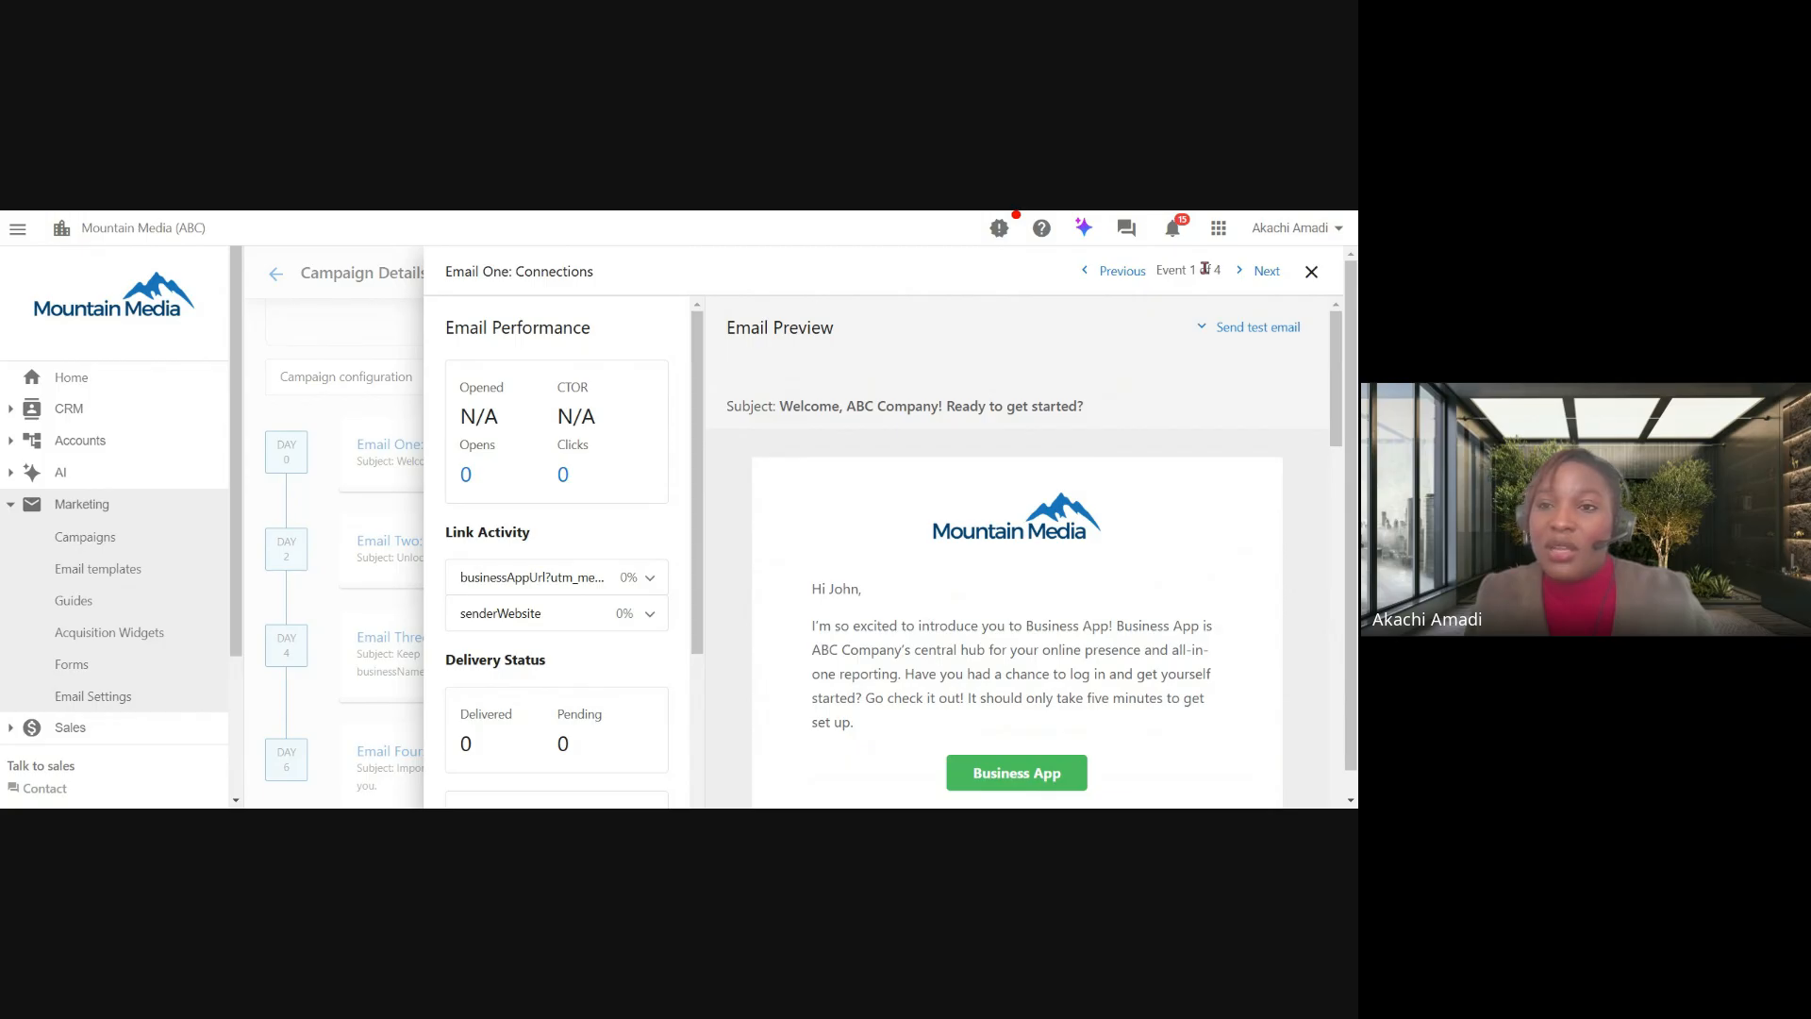
Advance the email preview to event 2 of 4, look over its content, and close the preview.
{"action": "left_click", "coordinate": [1239, 273]}
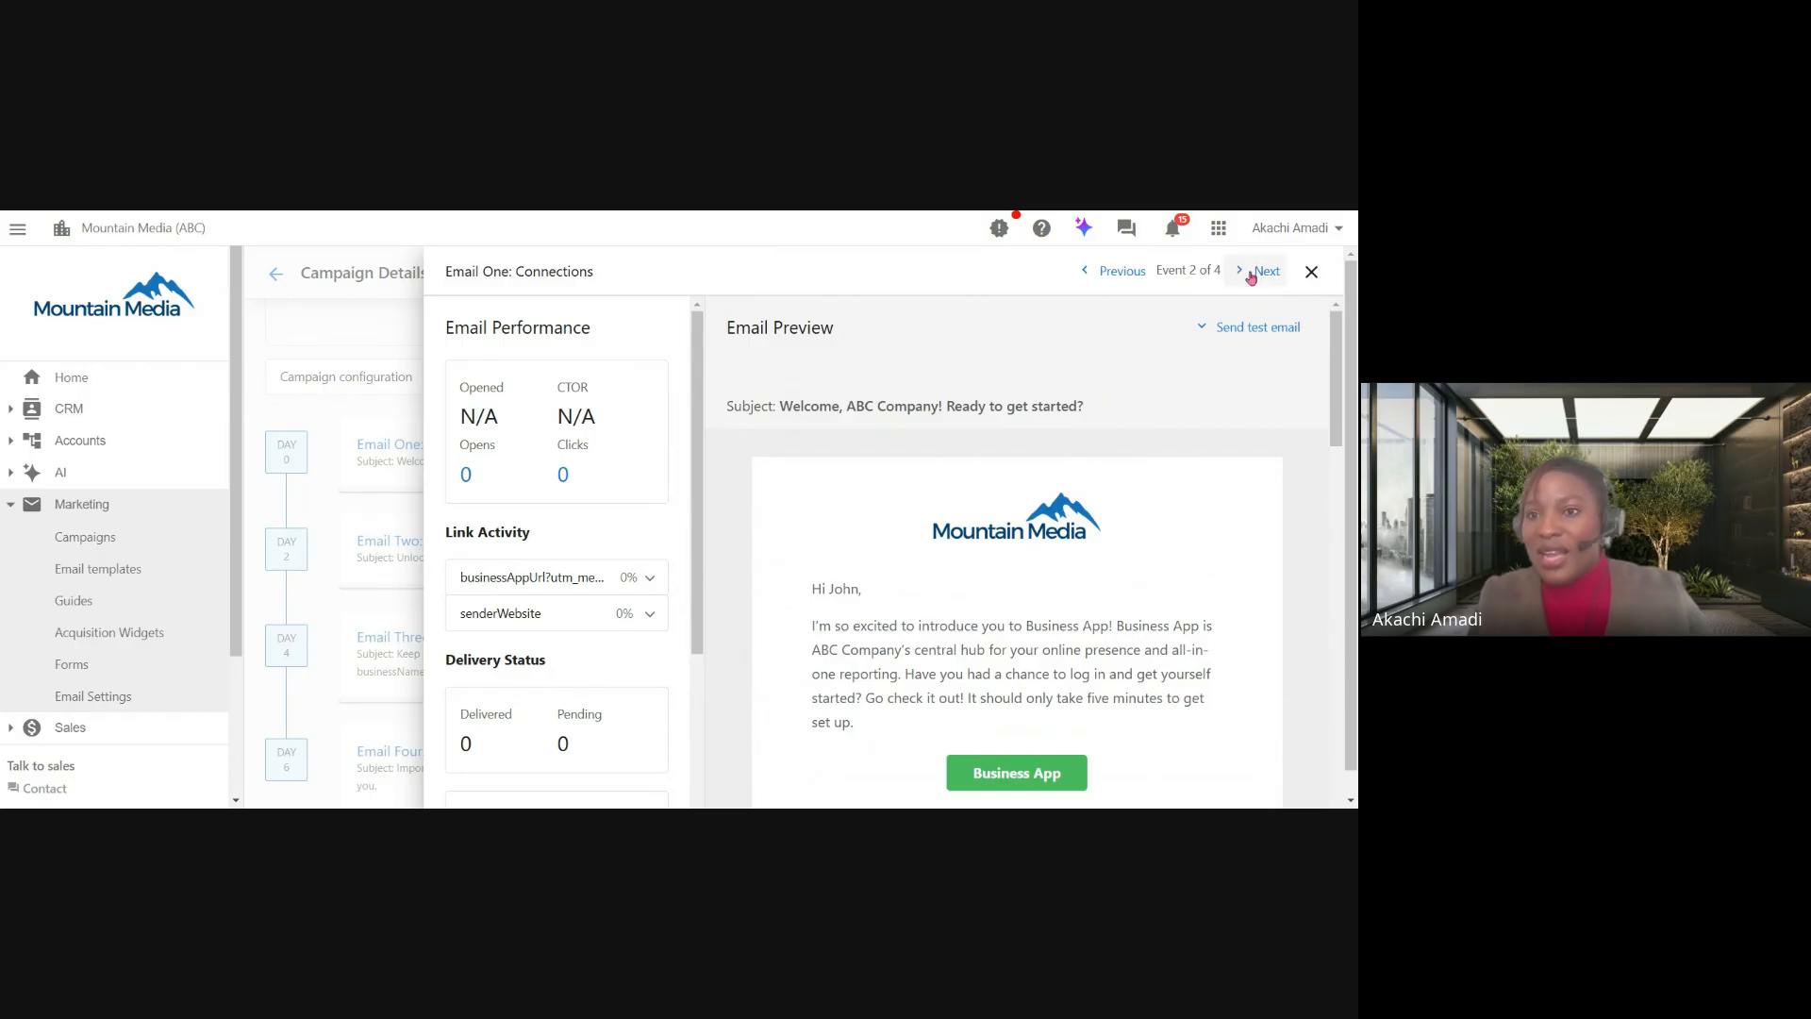
{"action": "scroll", "coordinate": [920, 645], "scroll_direction": "down", "scroll_amount": 3}
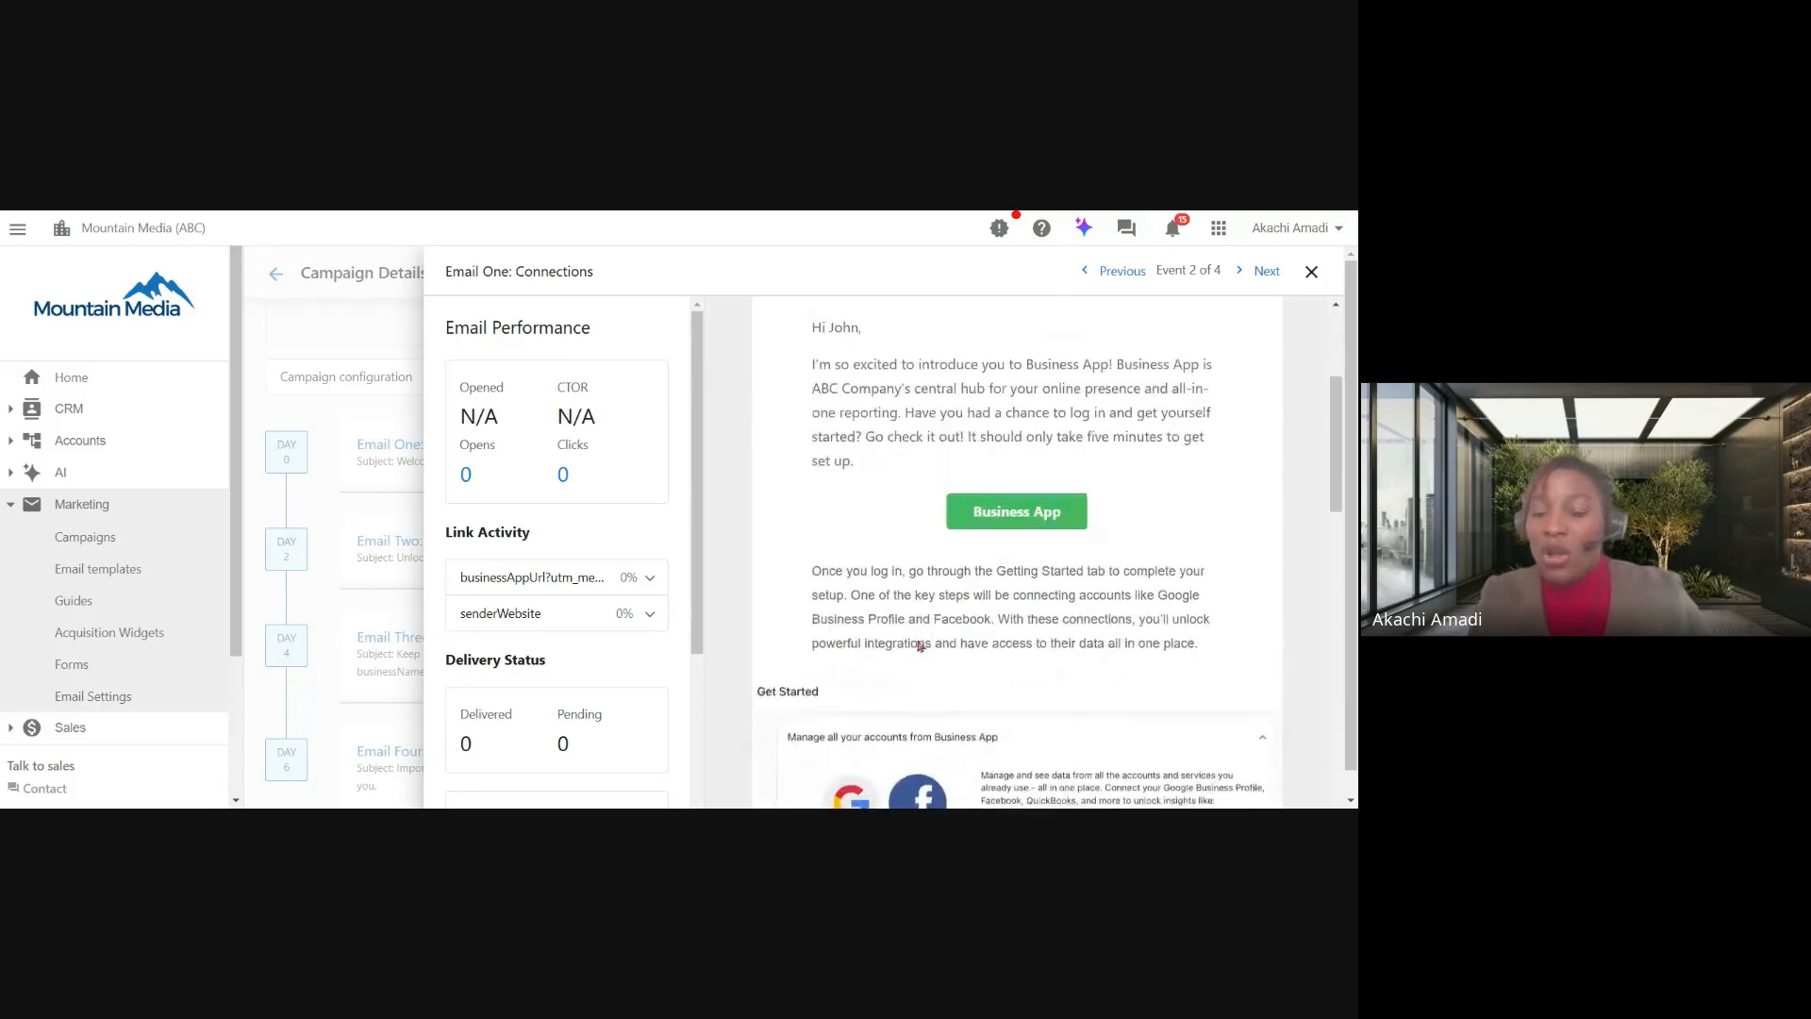
{"action": "scroll", "coordinate": [920, 645], "scroll_direction": "down", "scroll_amount": 2}
{"action": "scroll", "coordinate": [920, 645], "scroll_direction": "up", "scroll_amount": 5}
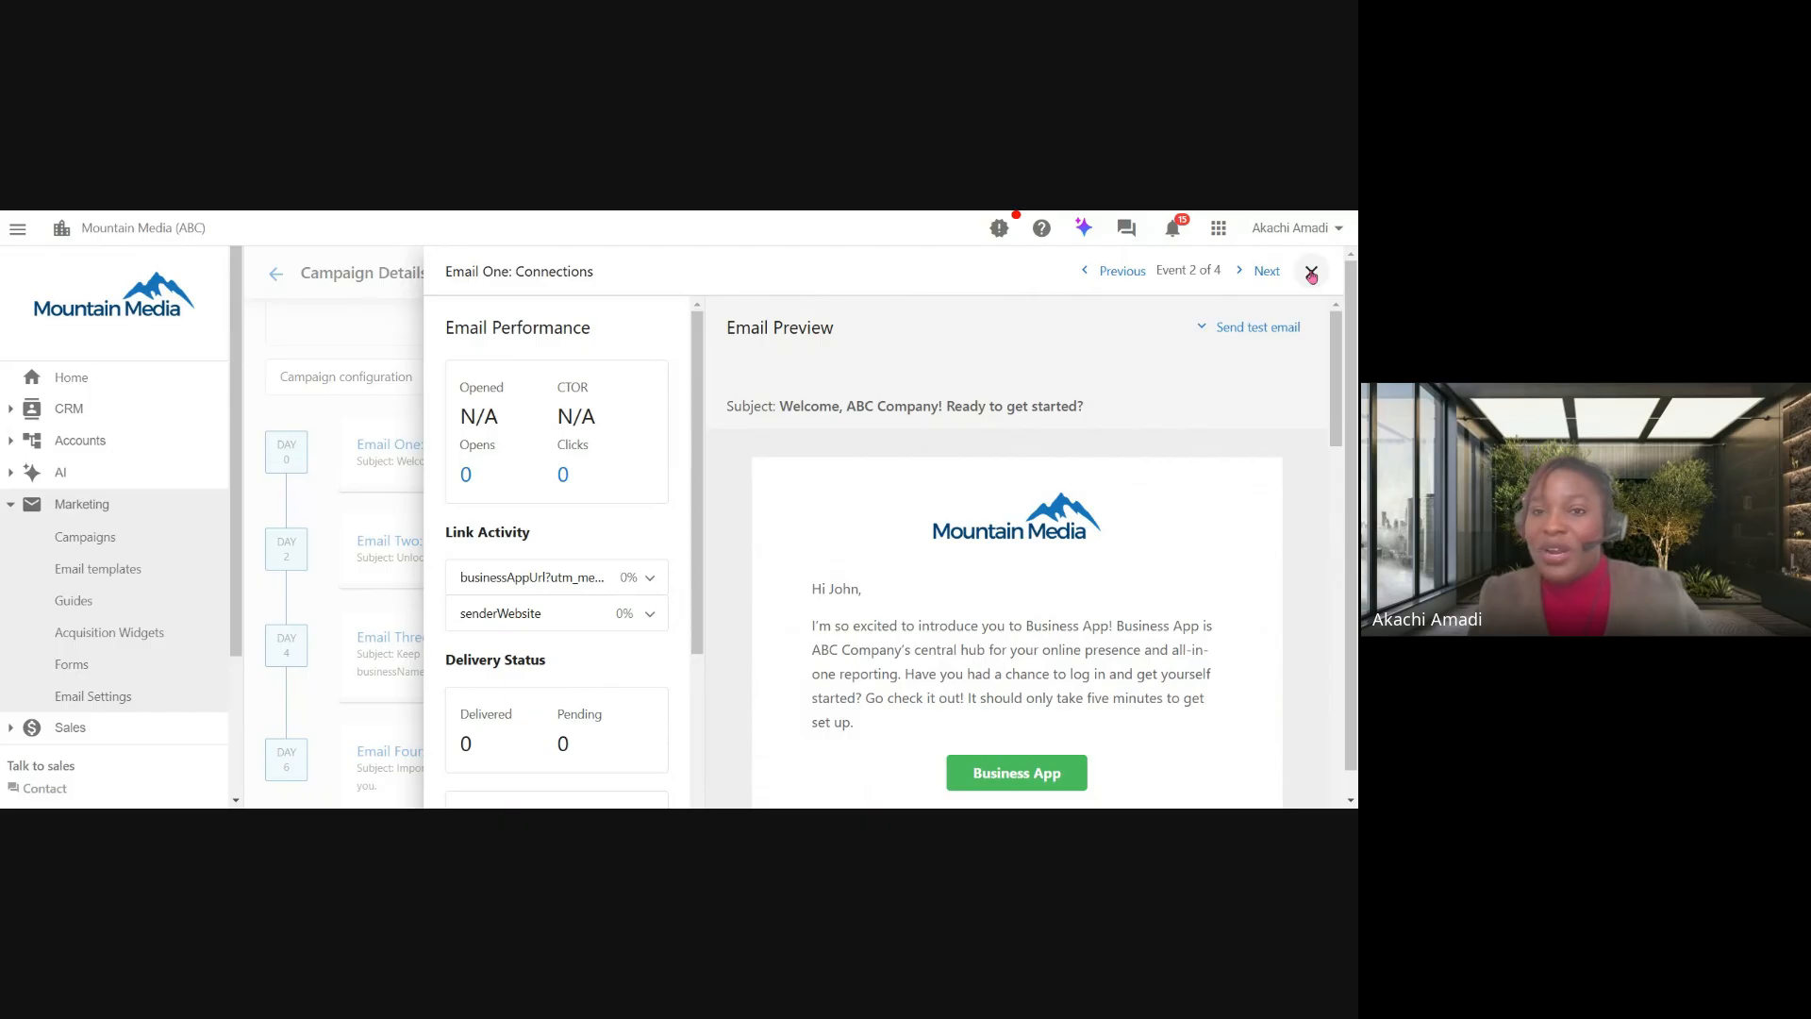
{"action": "left_click", "coordinate": [1311, 272]}
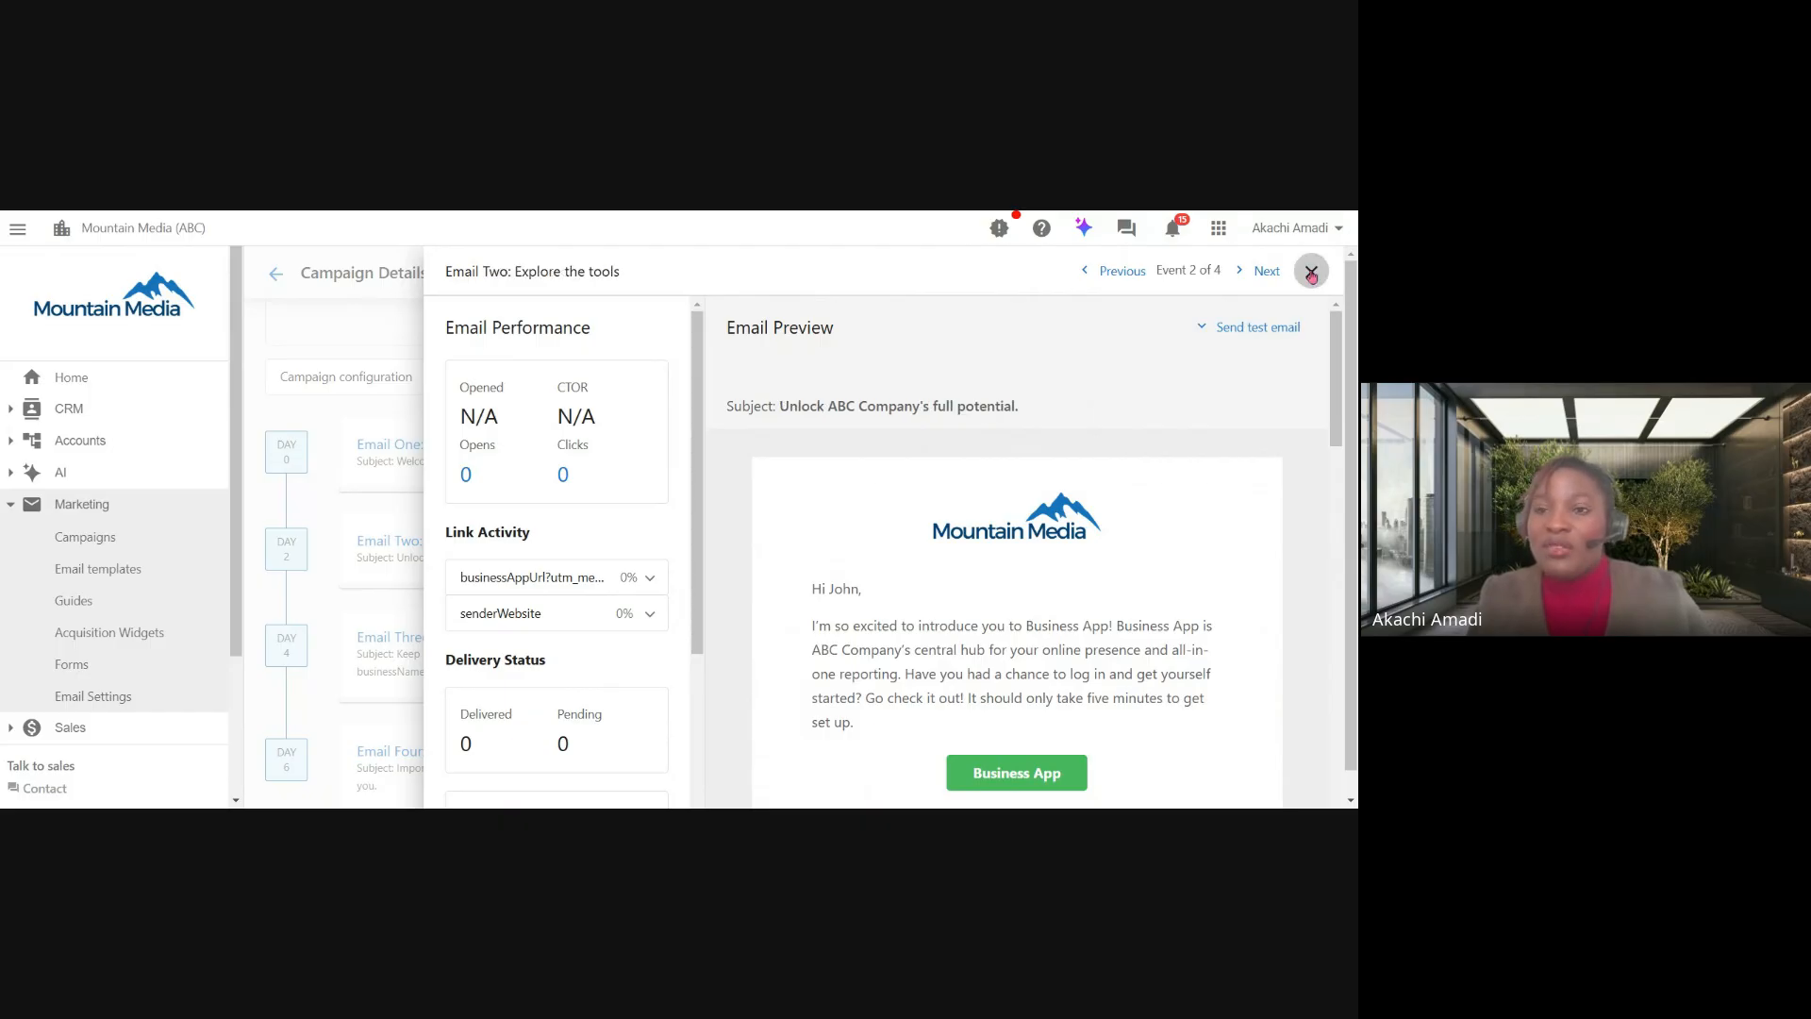
Make a copy of Digital Success - Getting Started Campaign, dismiss the offer to open it, and return to the campaign list.
{"action": "scroll", "coordinate": [1263, 308], "scroll_direction": "up", "scroll_amount": 5}
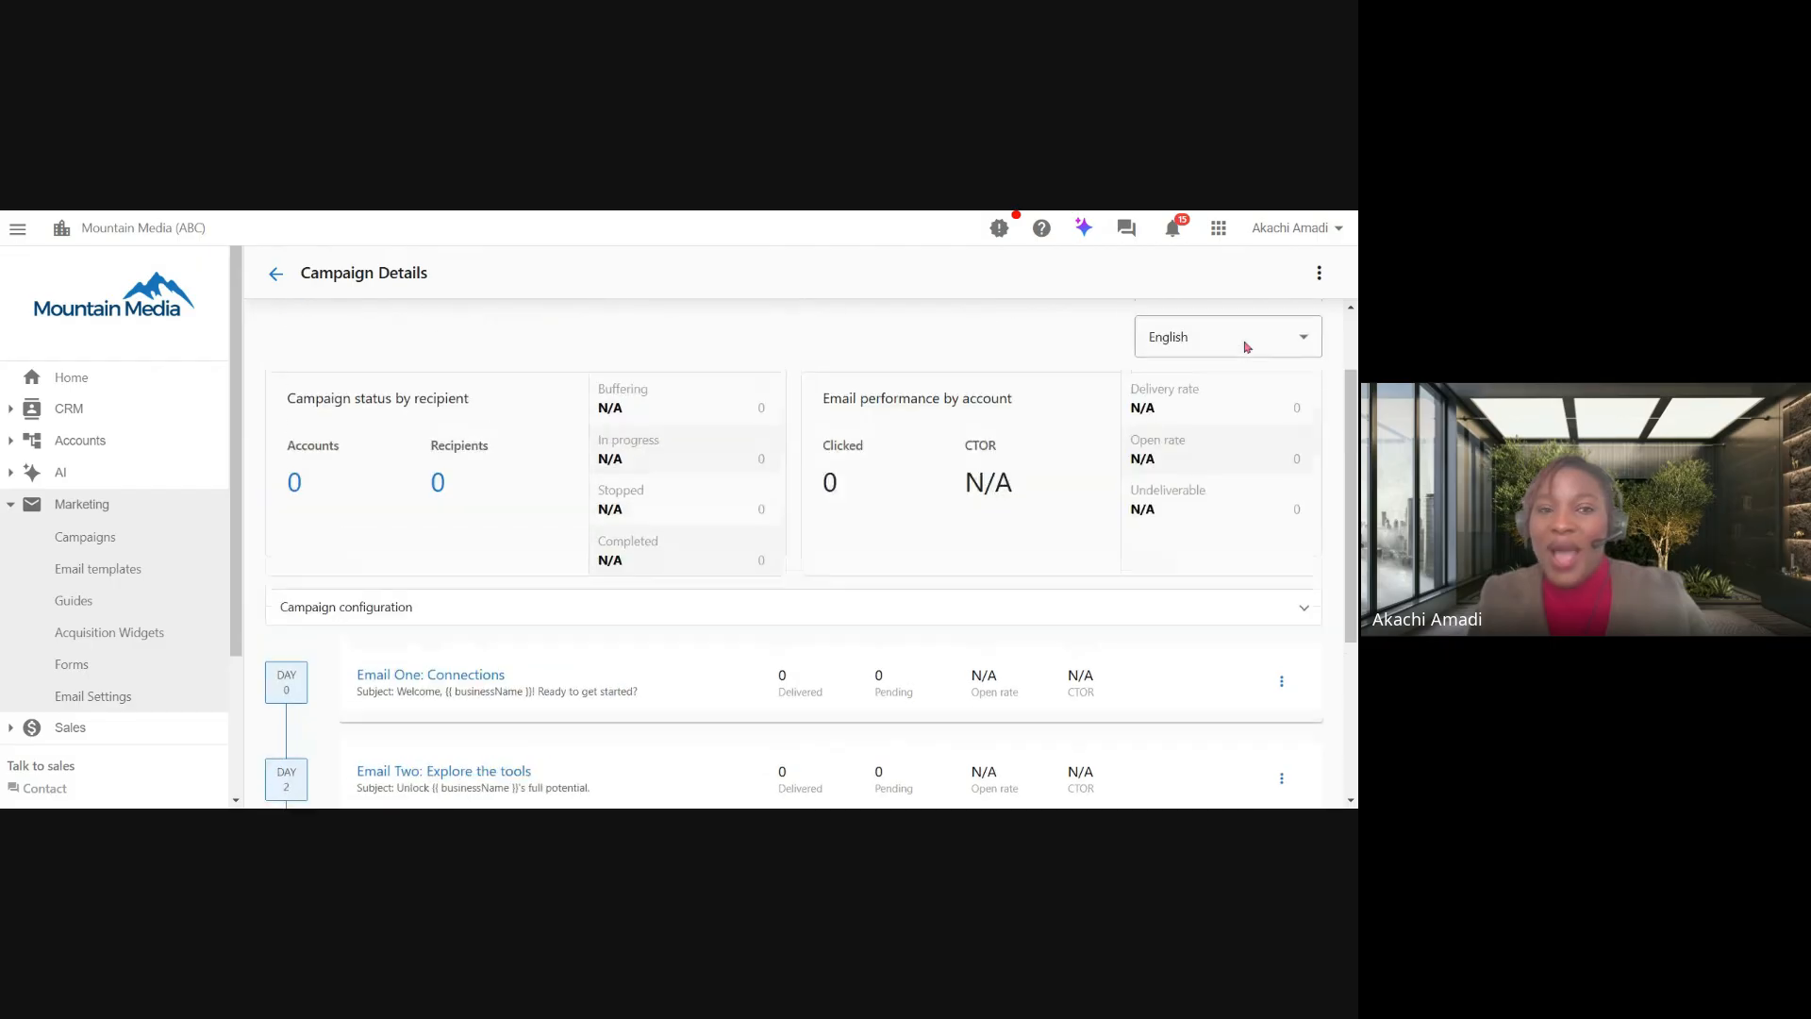
{"action": "left_click", "coordinate": [1319, 273]}
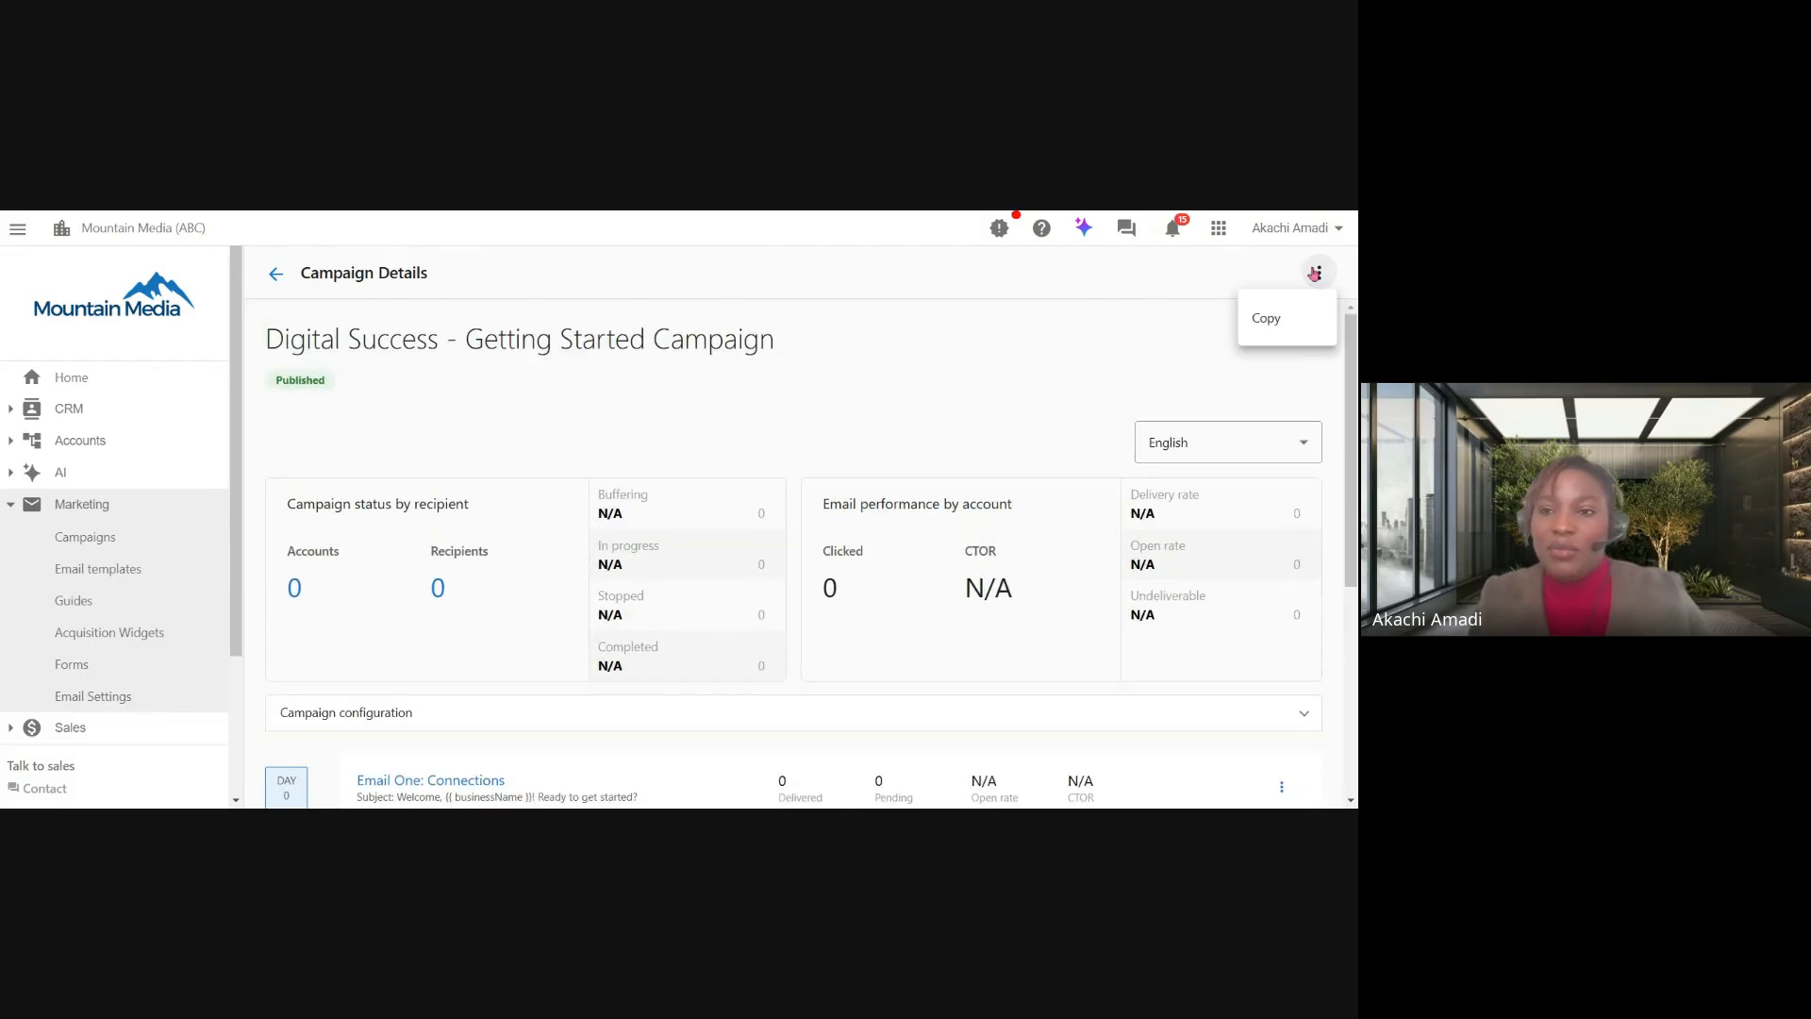
{"action": "left_click", "coordinate": [1266, 318]}
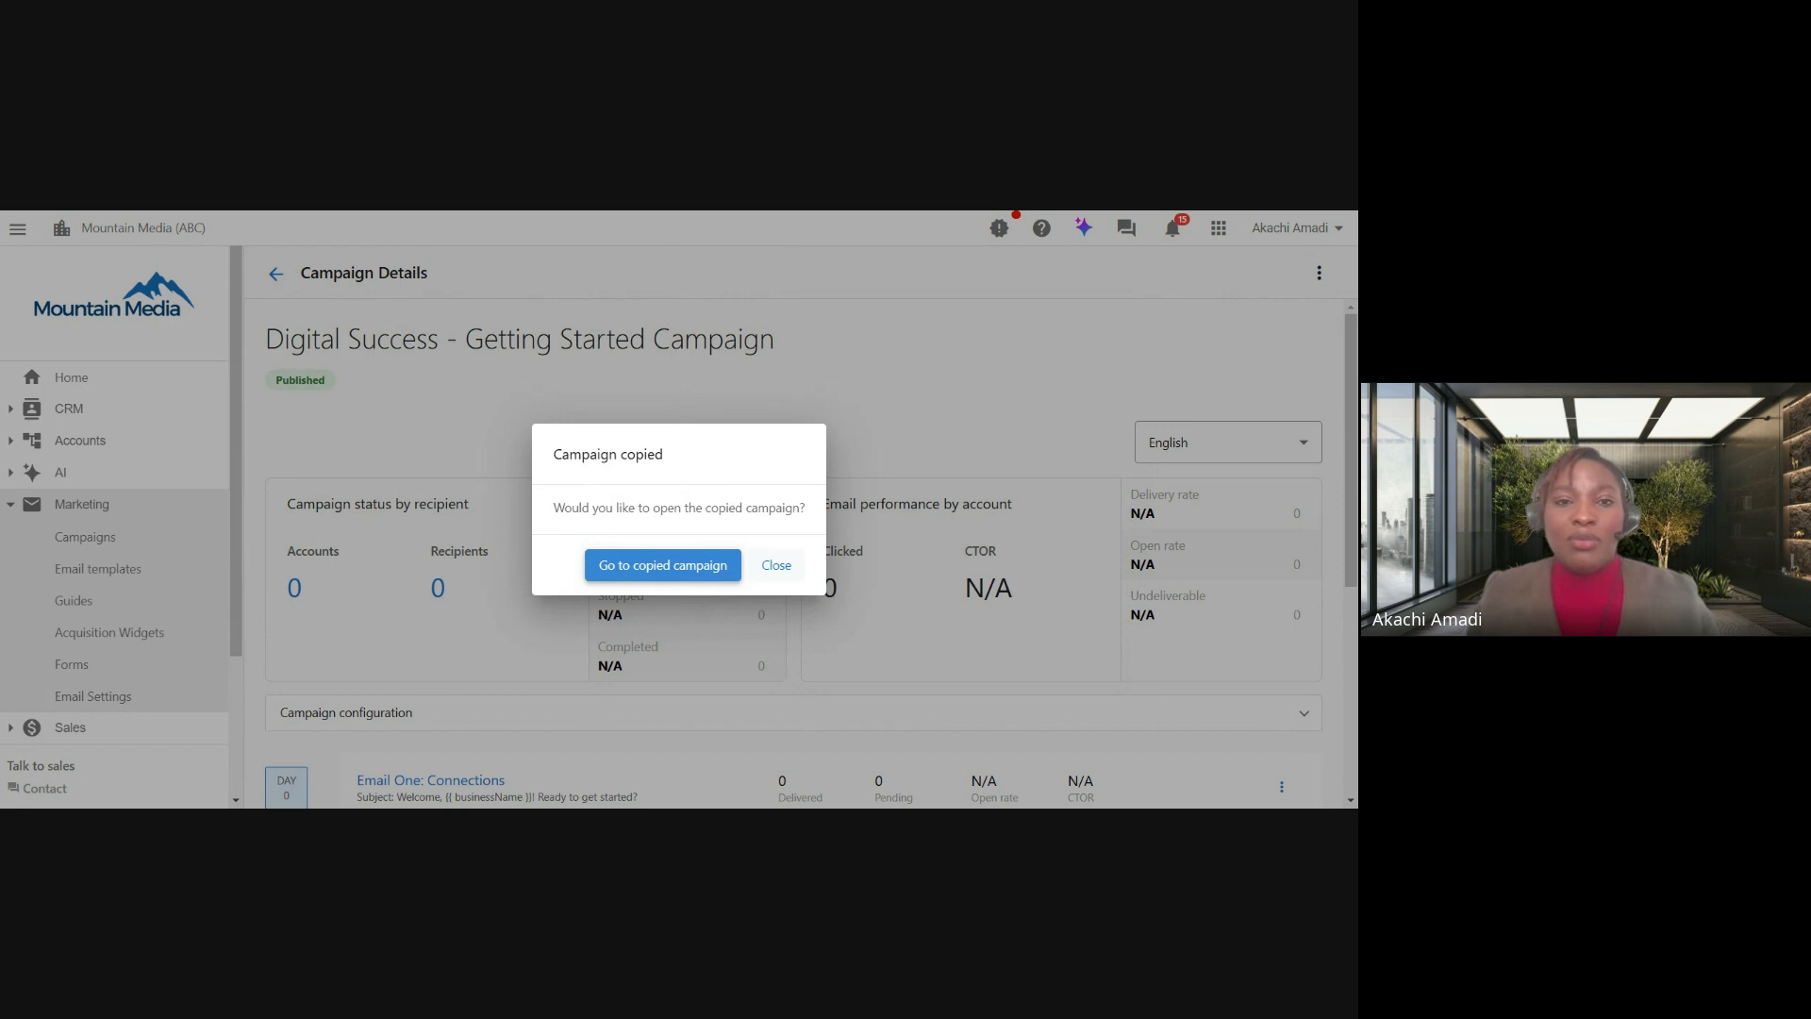
{"action": "left_click", "coordinate": [776, 565]}
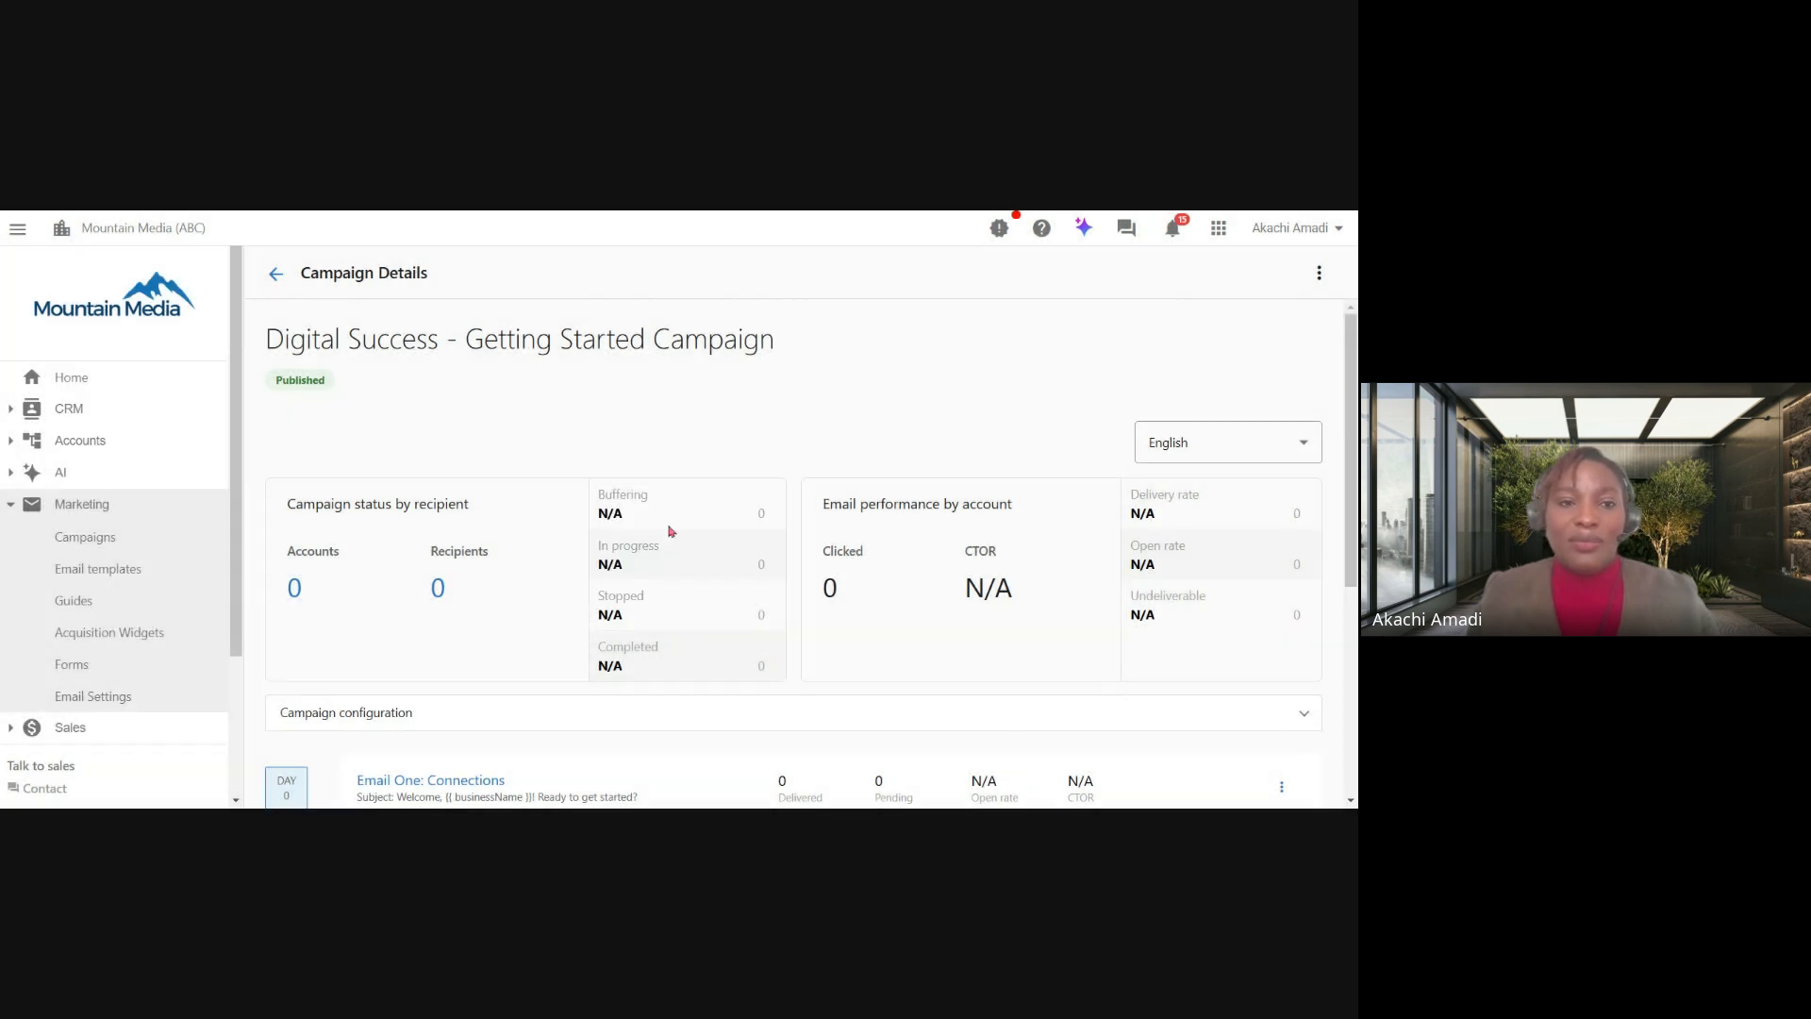
{"action": "left_click", "coordinate": [275, 275]}
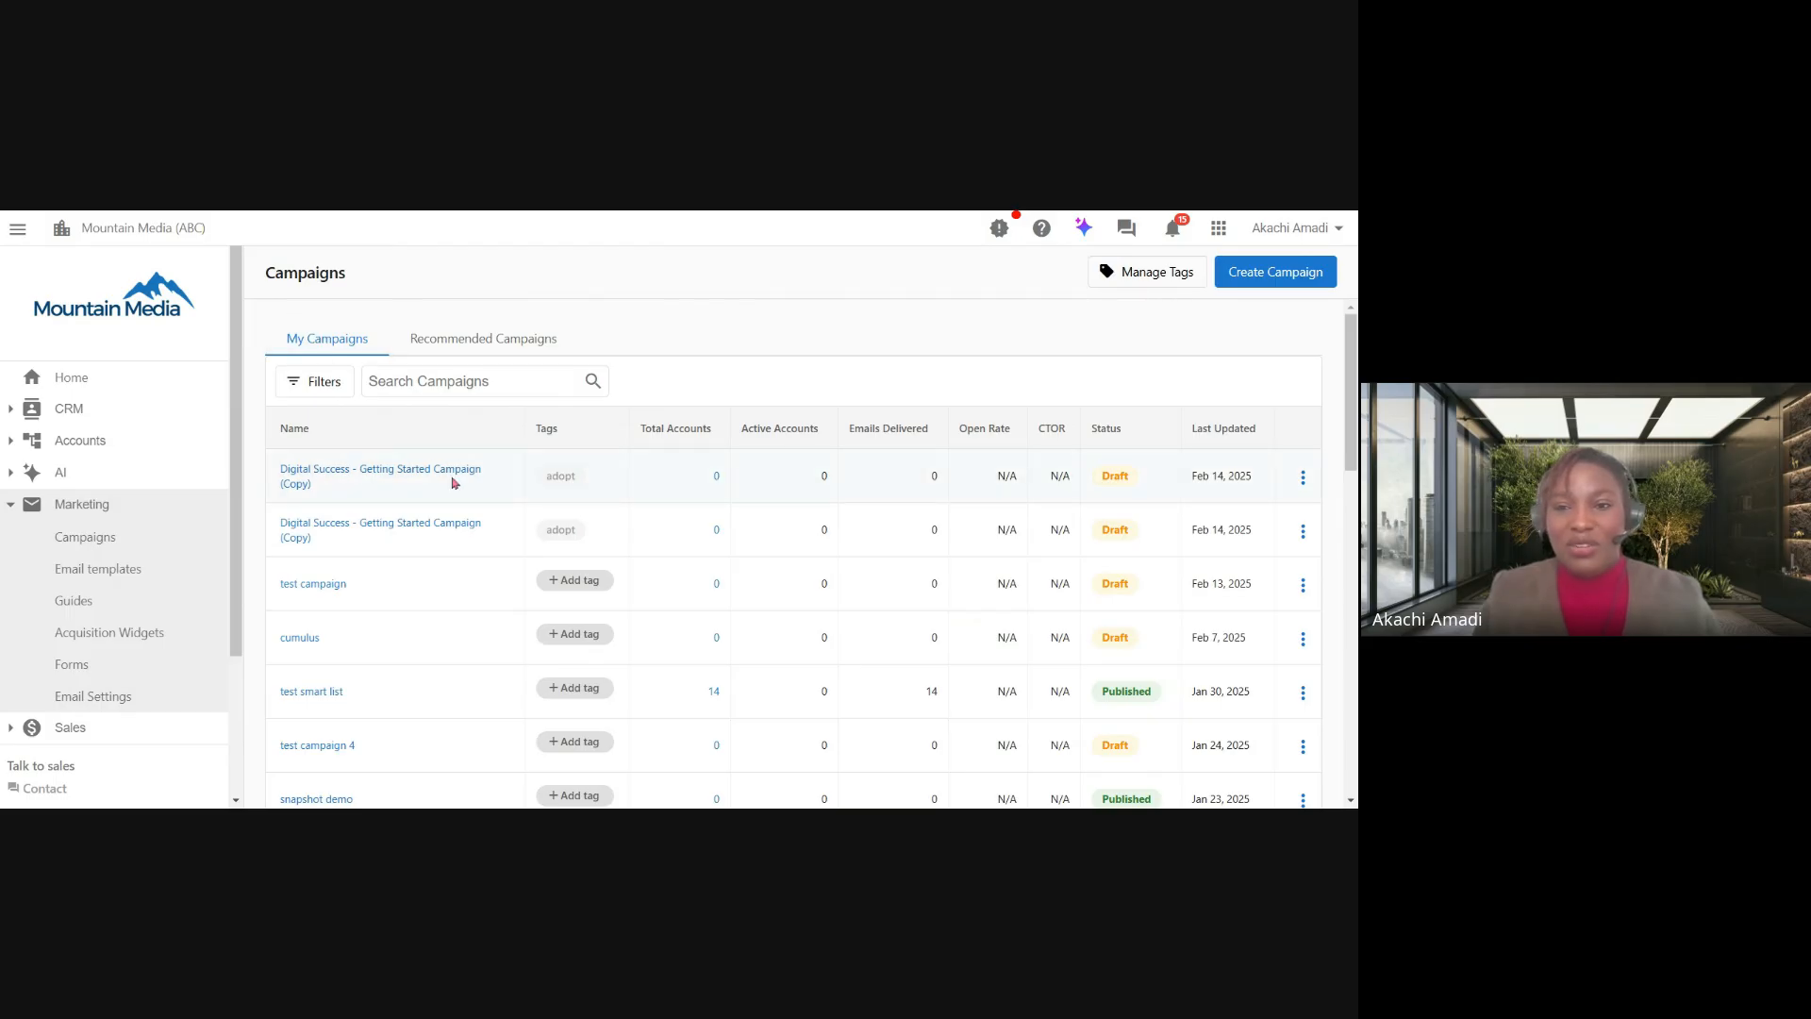
Open the topmost campaign copy and rename it "Digital Success - Getting Started Campaign ( February 2025)".
{"action": "left_click", "coordinate": [354, 472]}
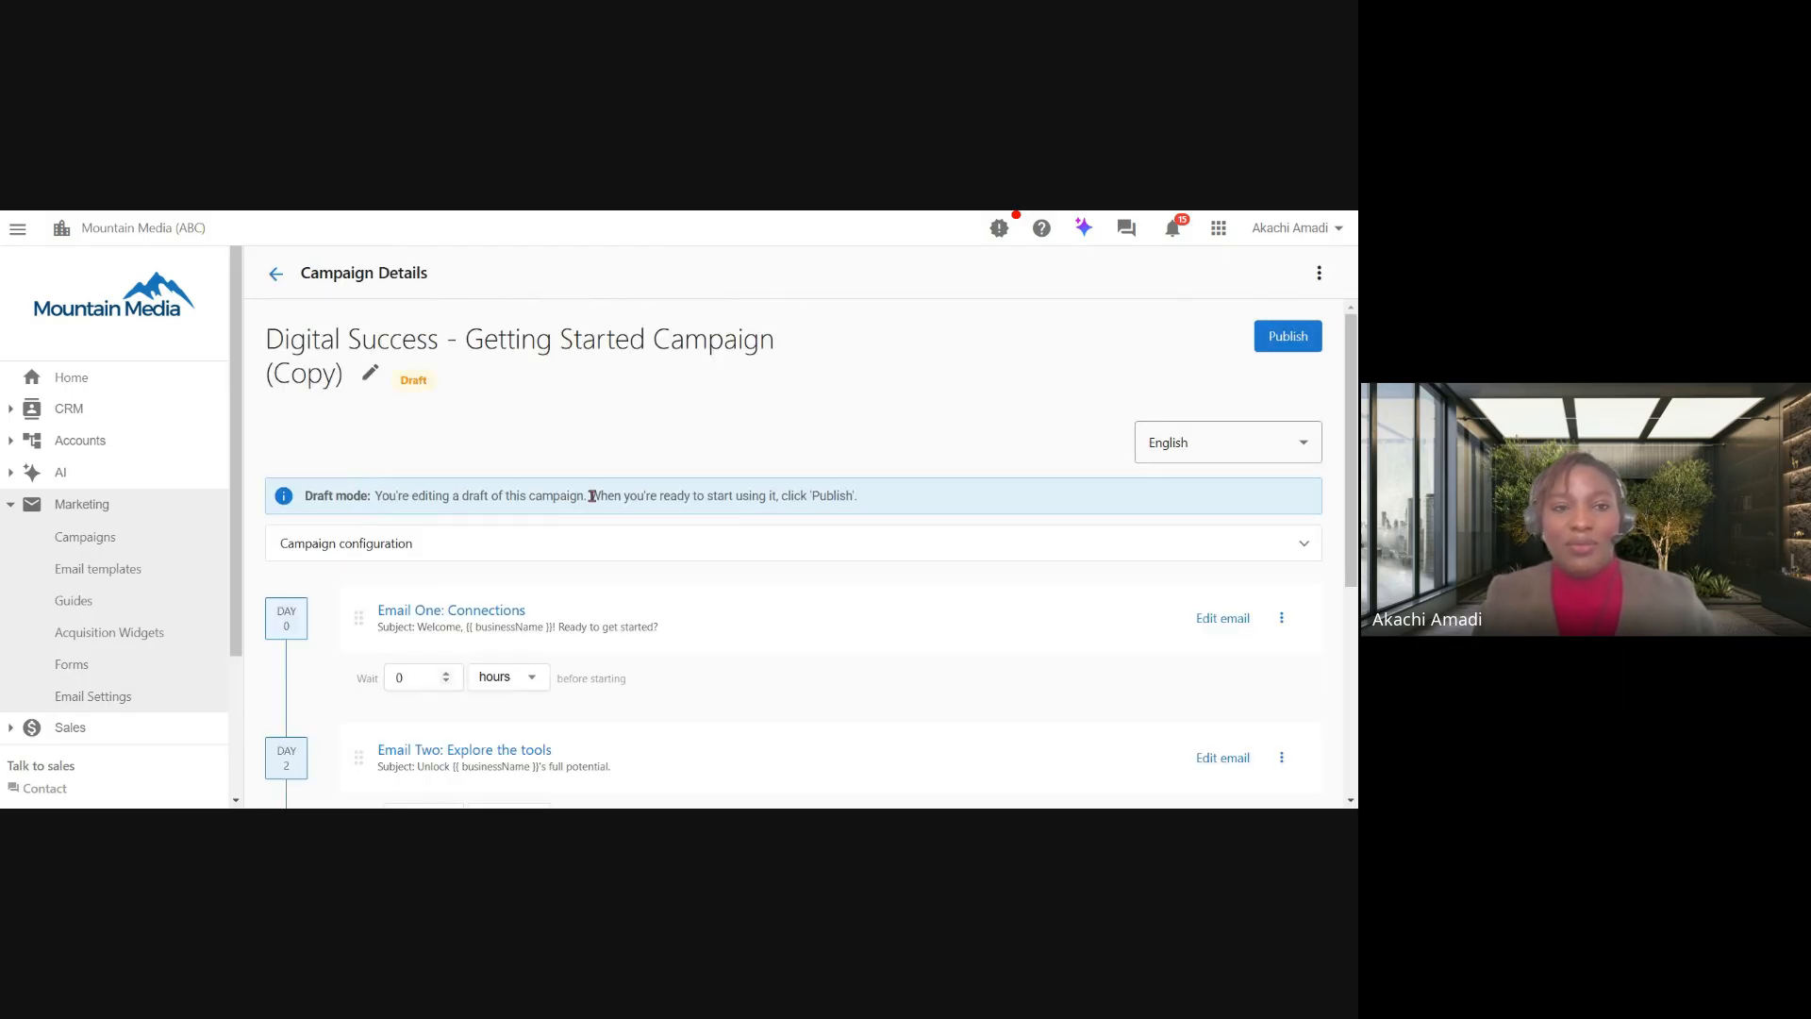
{"action": "left_click", "coordinate": [370, 373]}
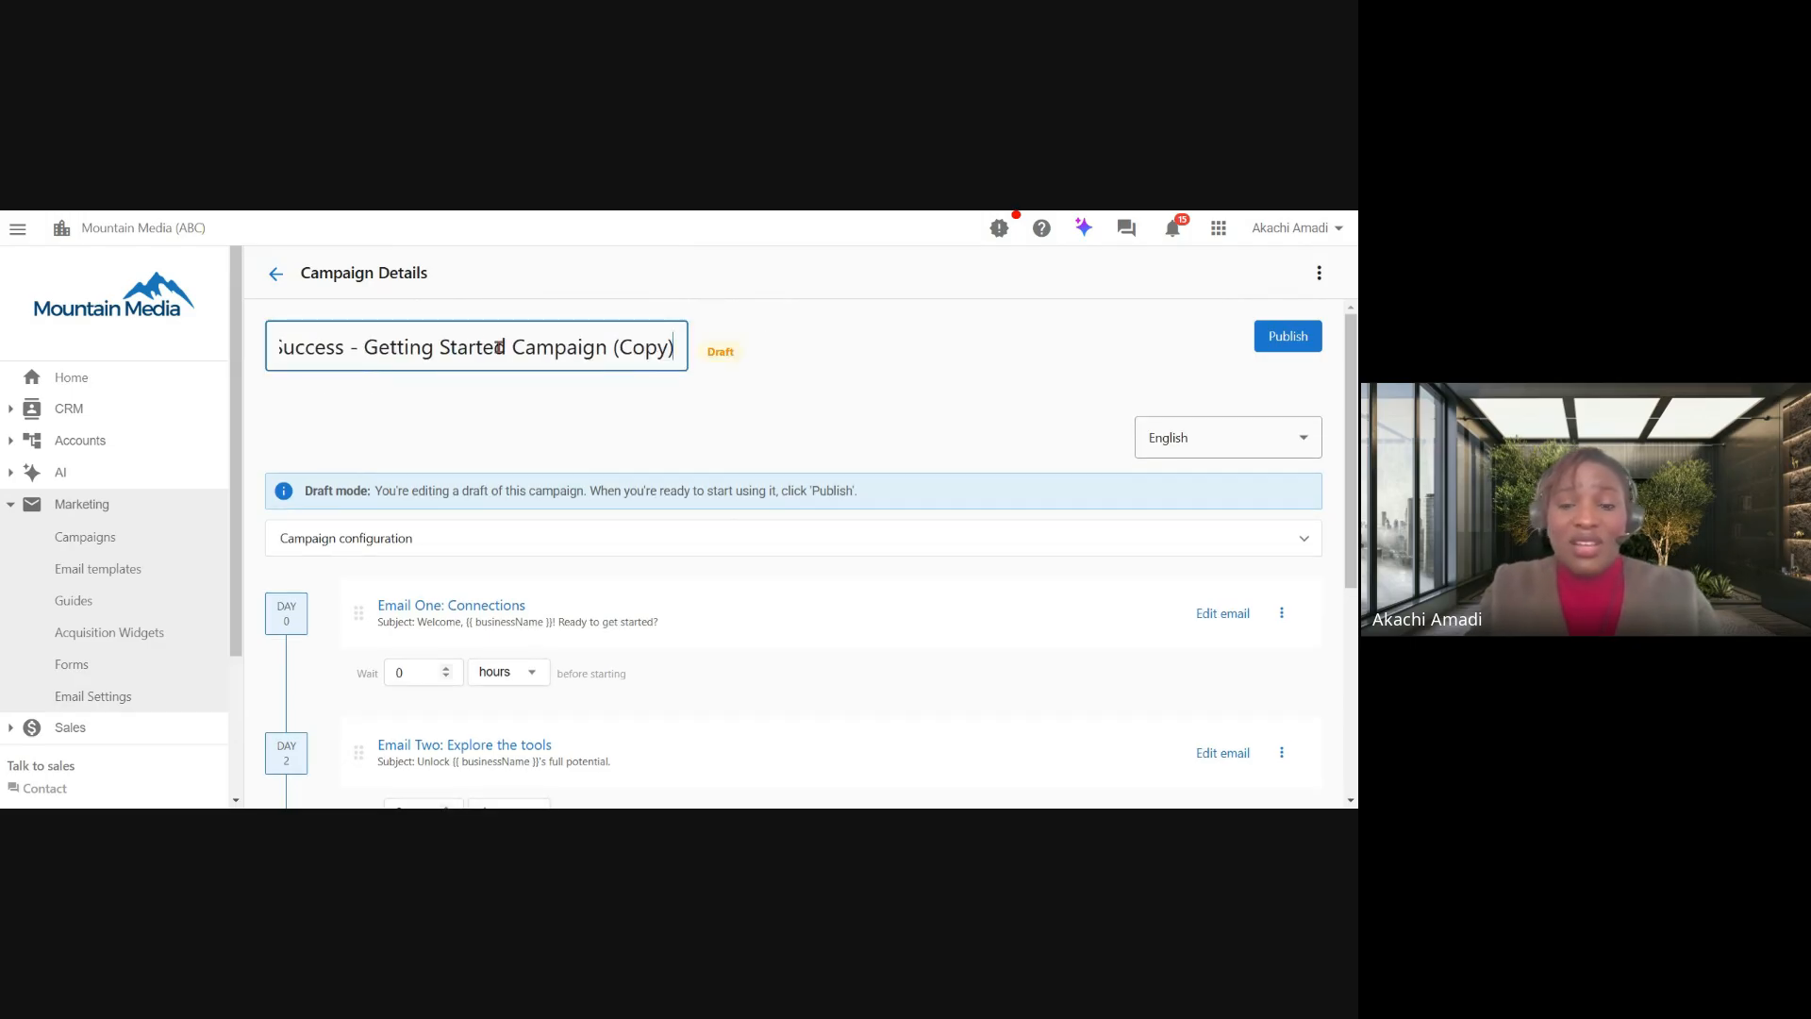
{"action": "key", "text": "BackSpace"}
{"action": "key", "text": "BackSpace"}
{"action": "key", "text": "BackSpace"}
{"action": "key", "text": "BackSpace"}
{"action": "key", "text": "BackSpace"}
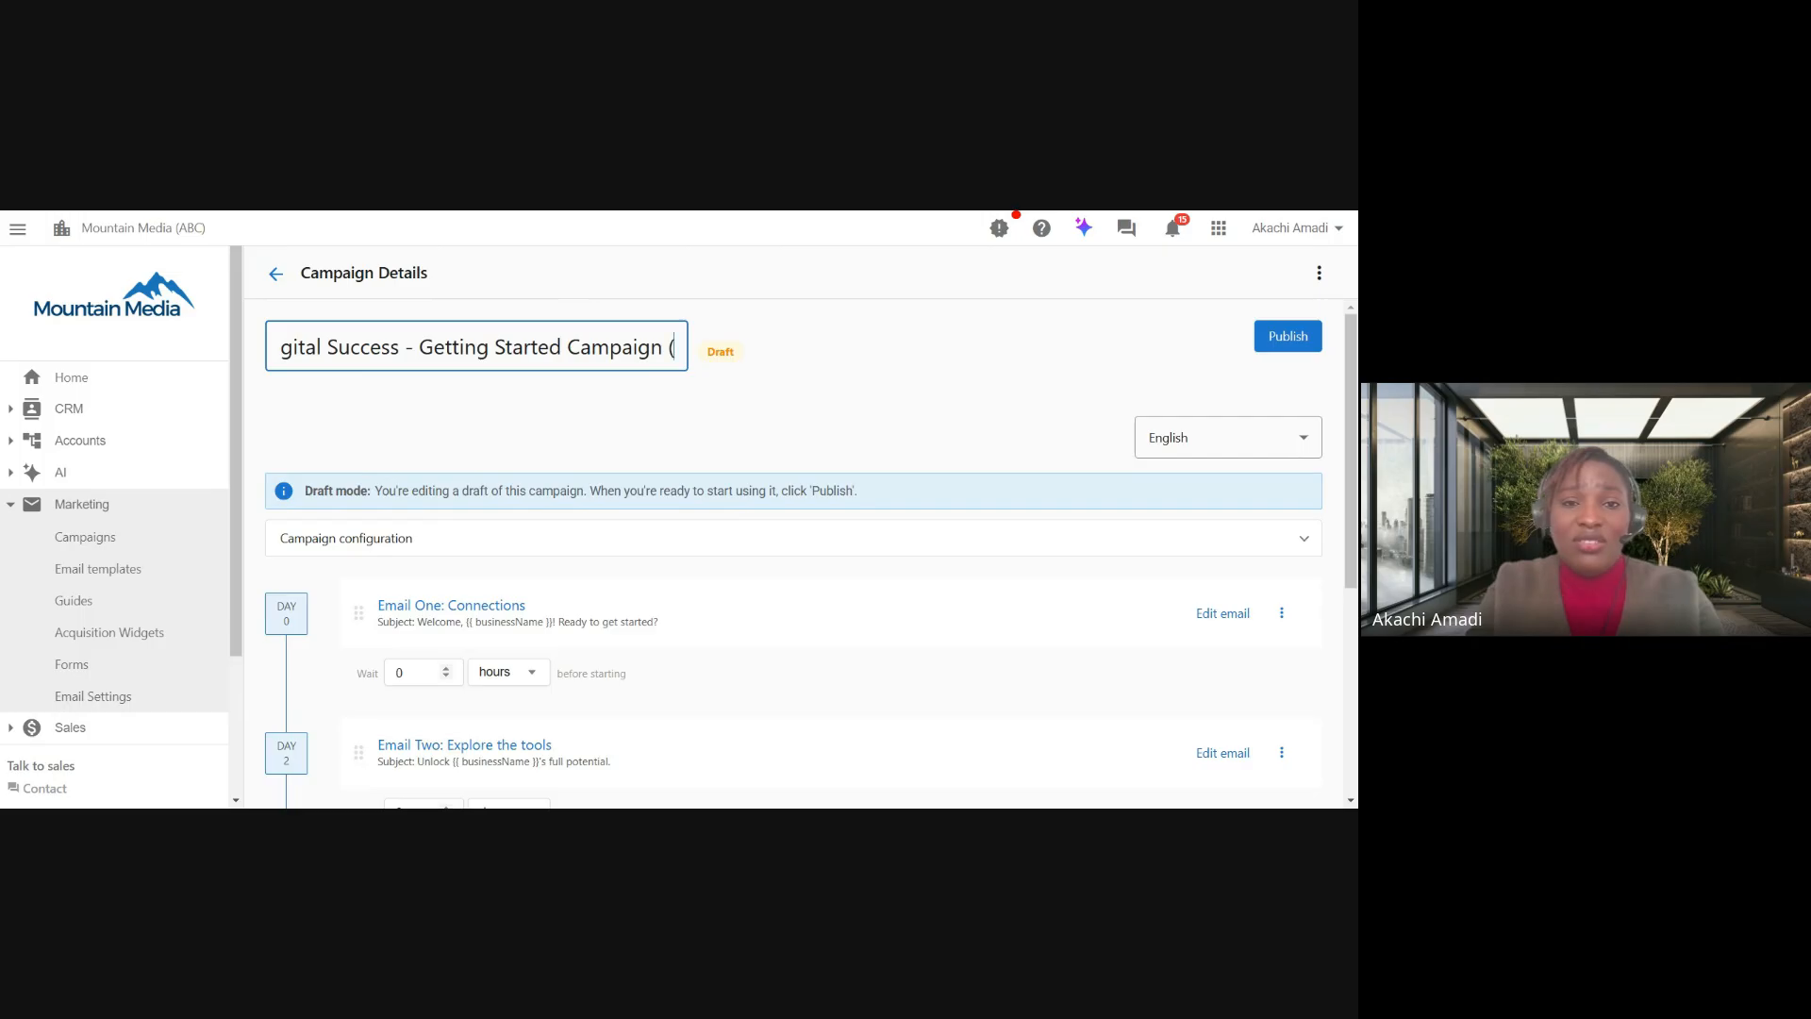
{"action": "type", "text": "Feberar"}
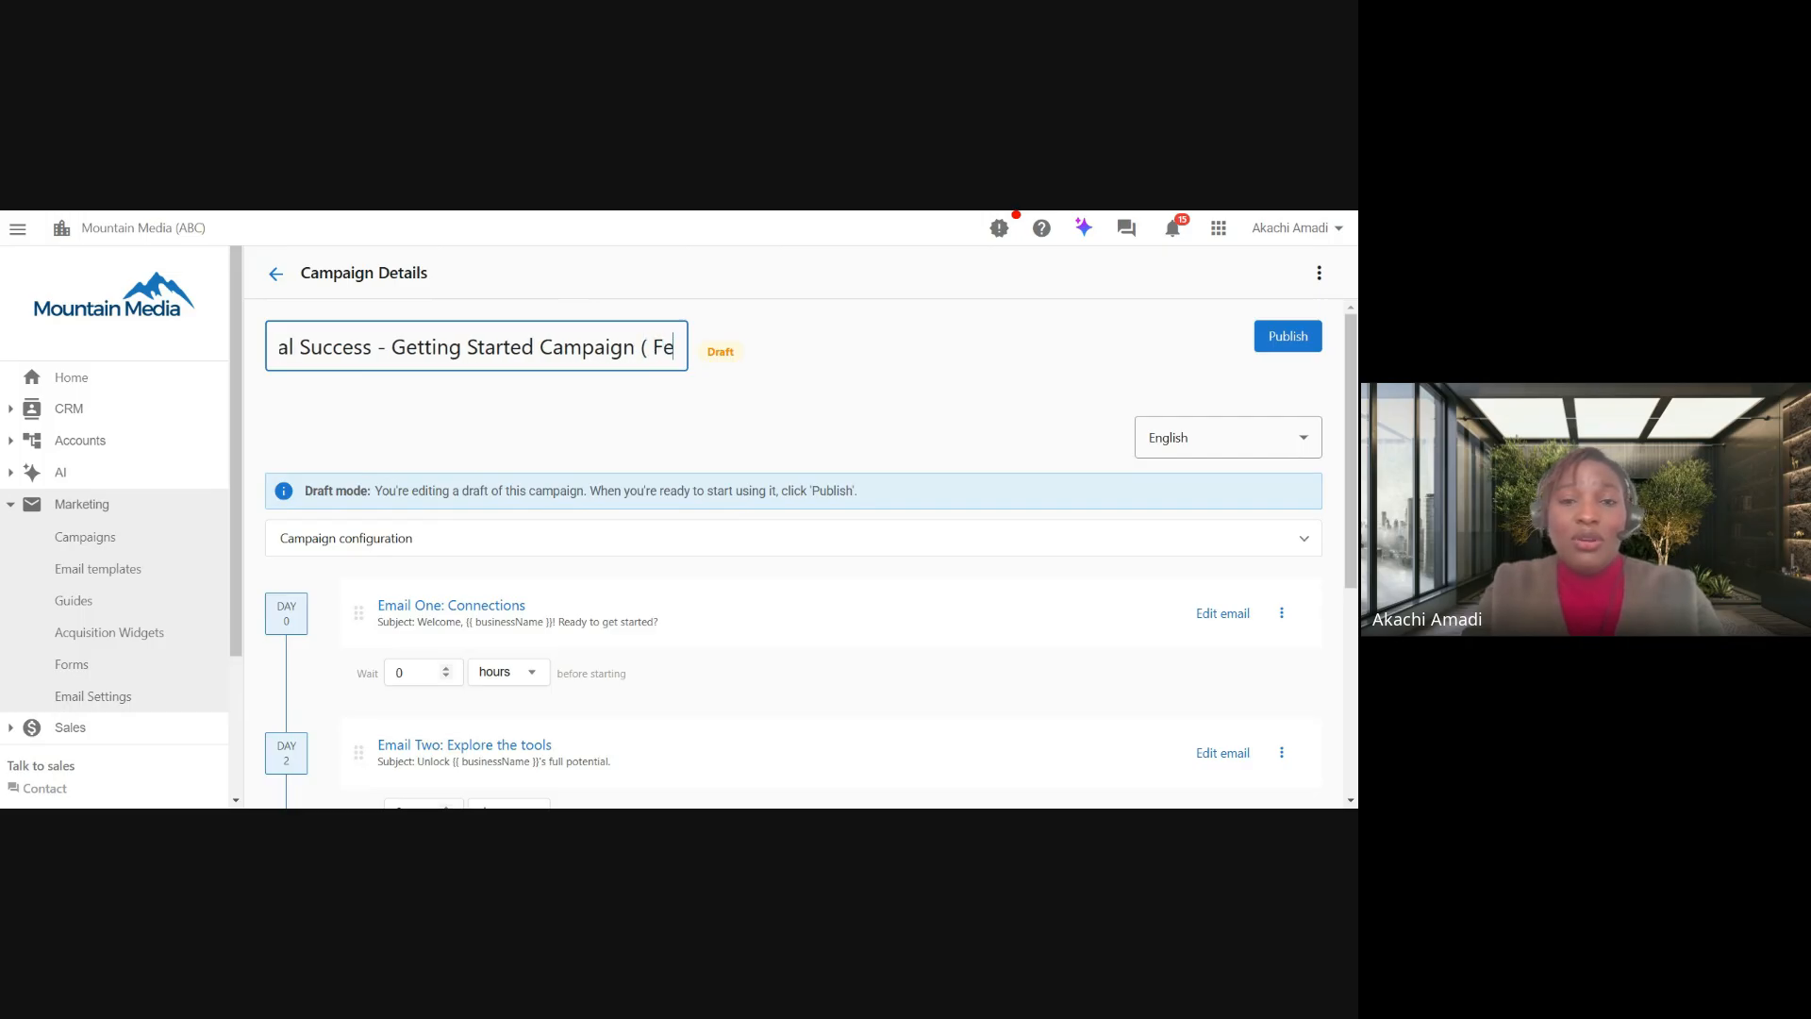
{"action": "key", "text": "BackSpace"}
{"action": "key", "text": "BackSpace"}
{"action": "key", "text": "BackSpace"}
{"action": "key", "text": "BackSpace"}
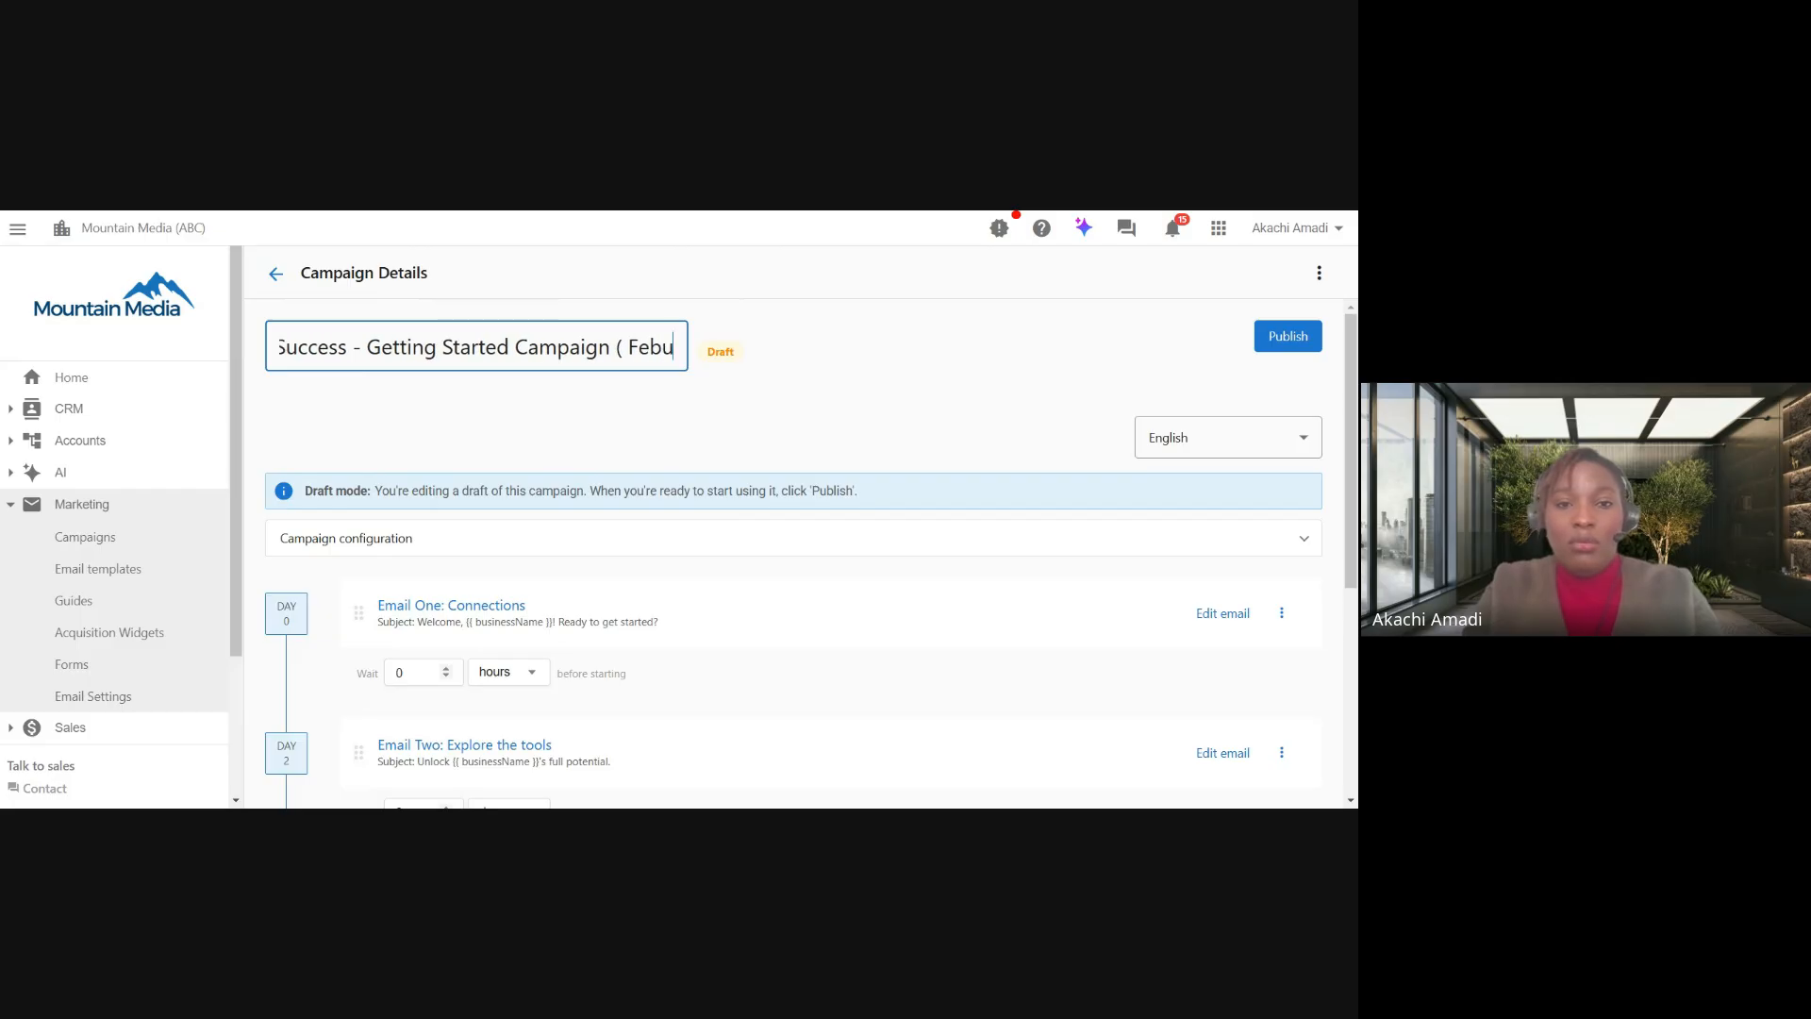
{"action": "type", "text": "ruary "}
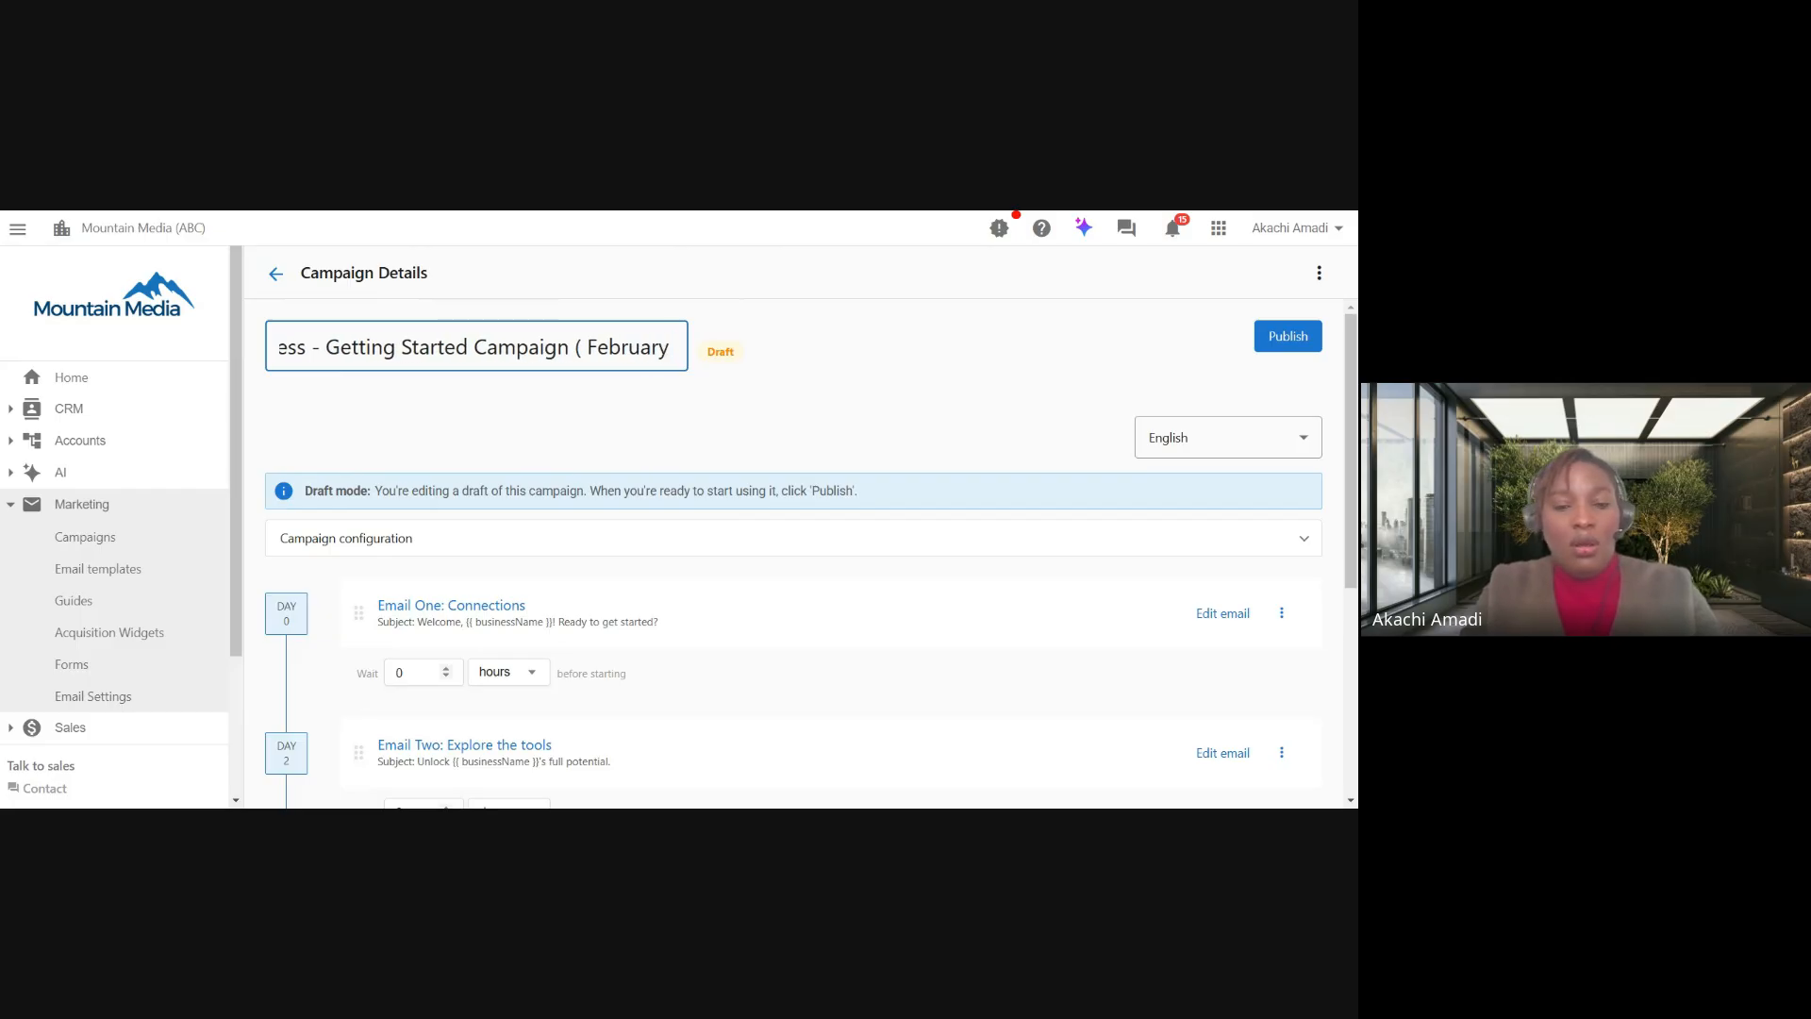
{"action": "type", "text": "2025)"}
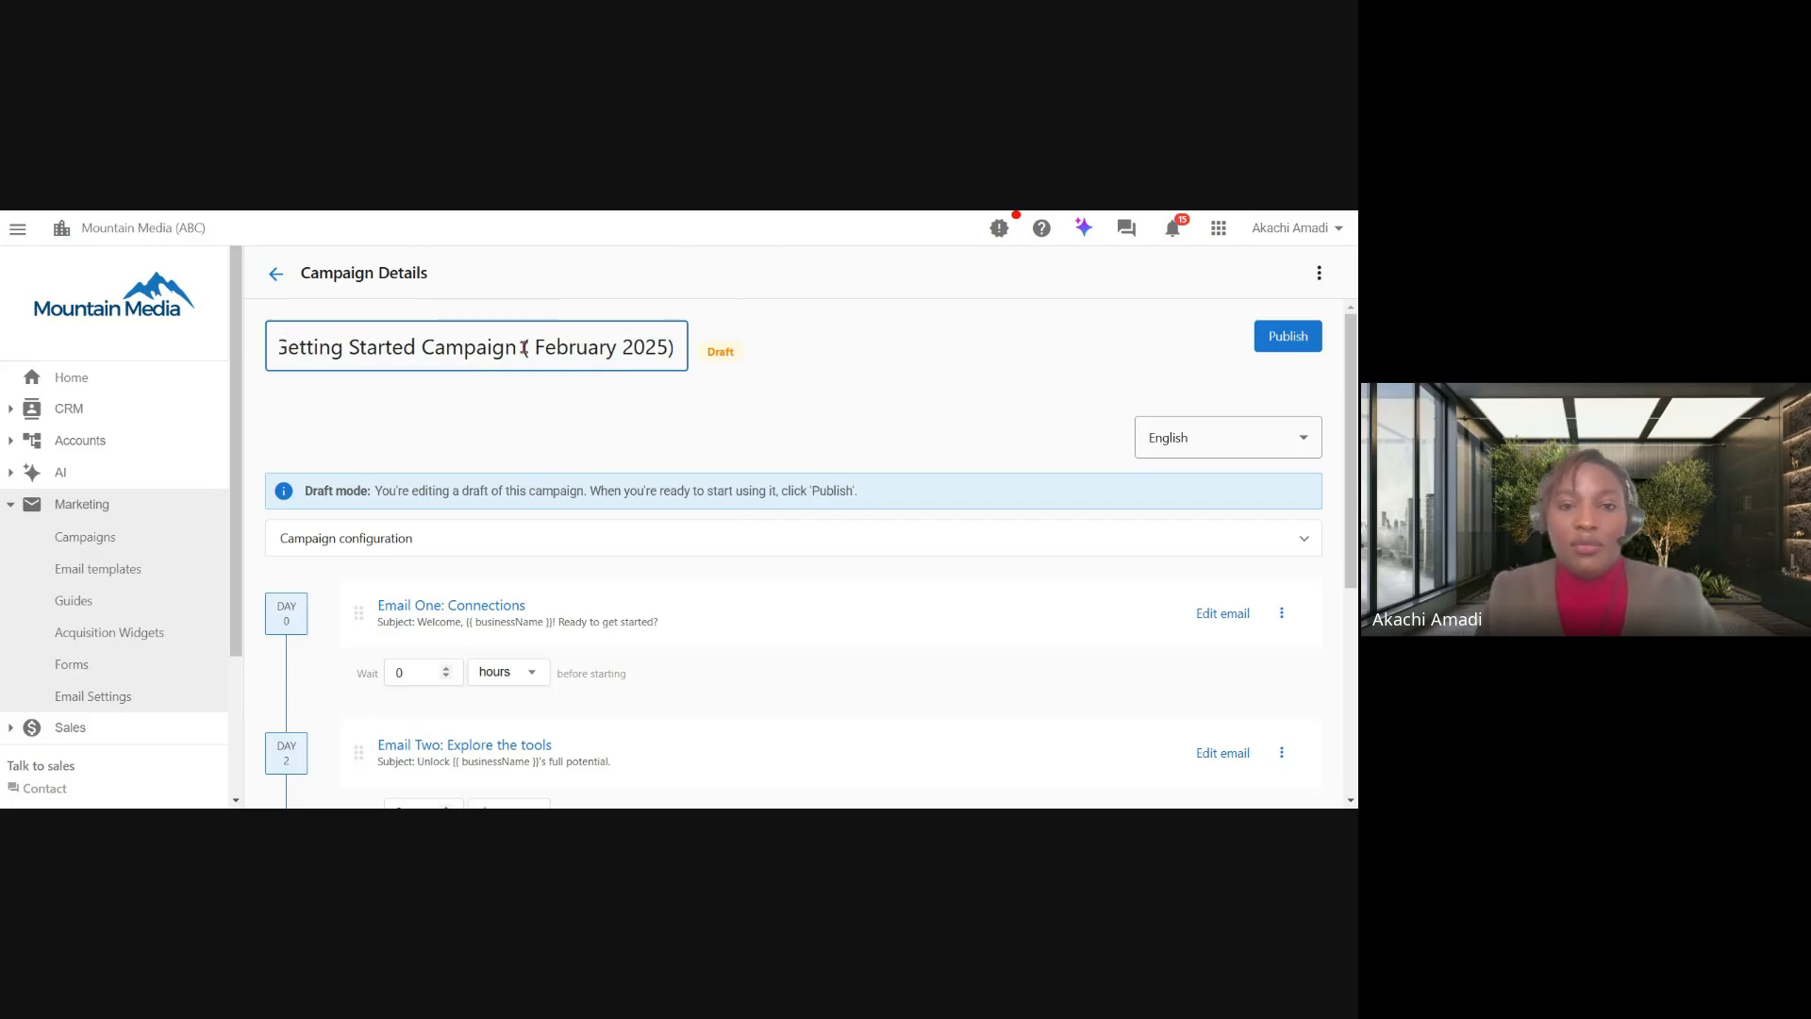
{"action": "left_click", "coordinate": [797, 416]}
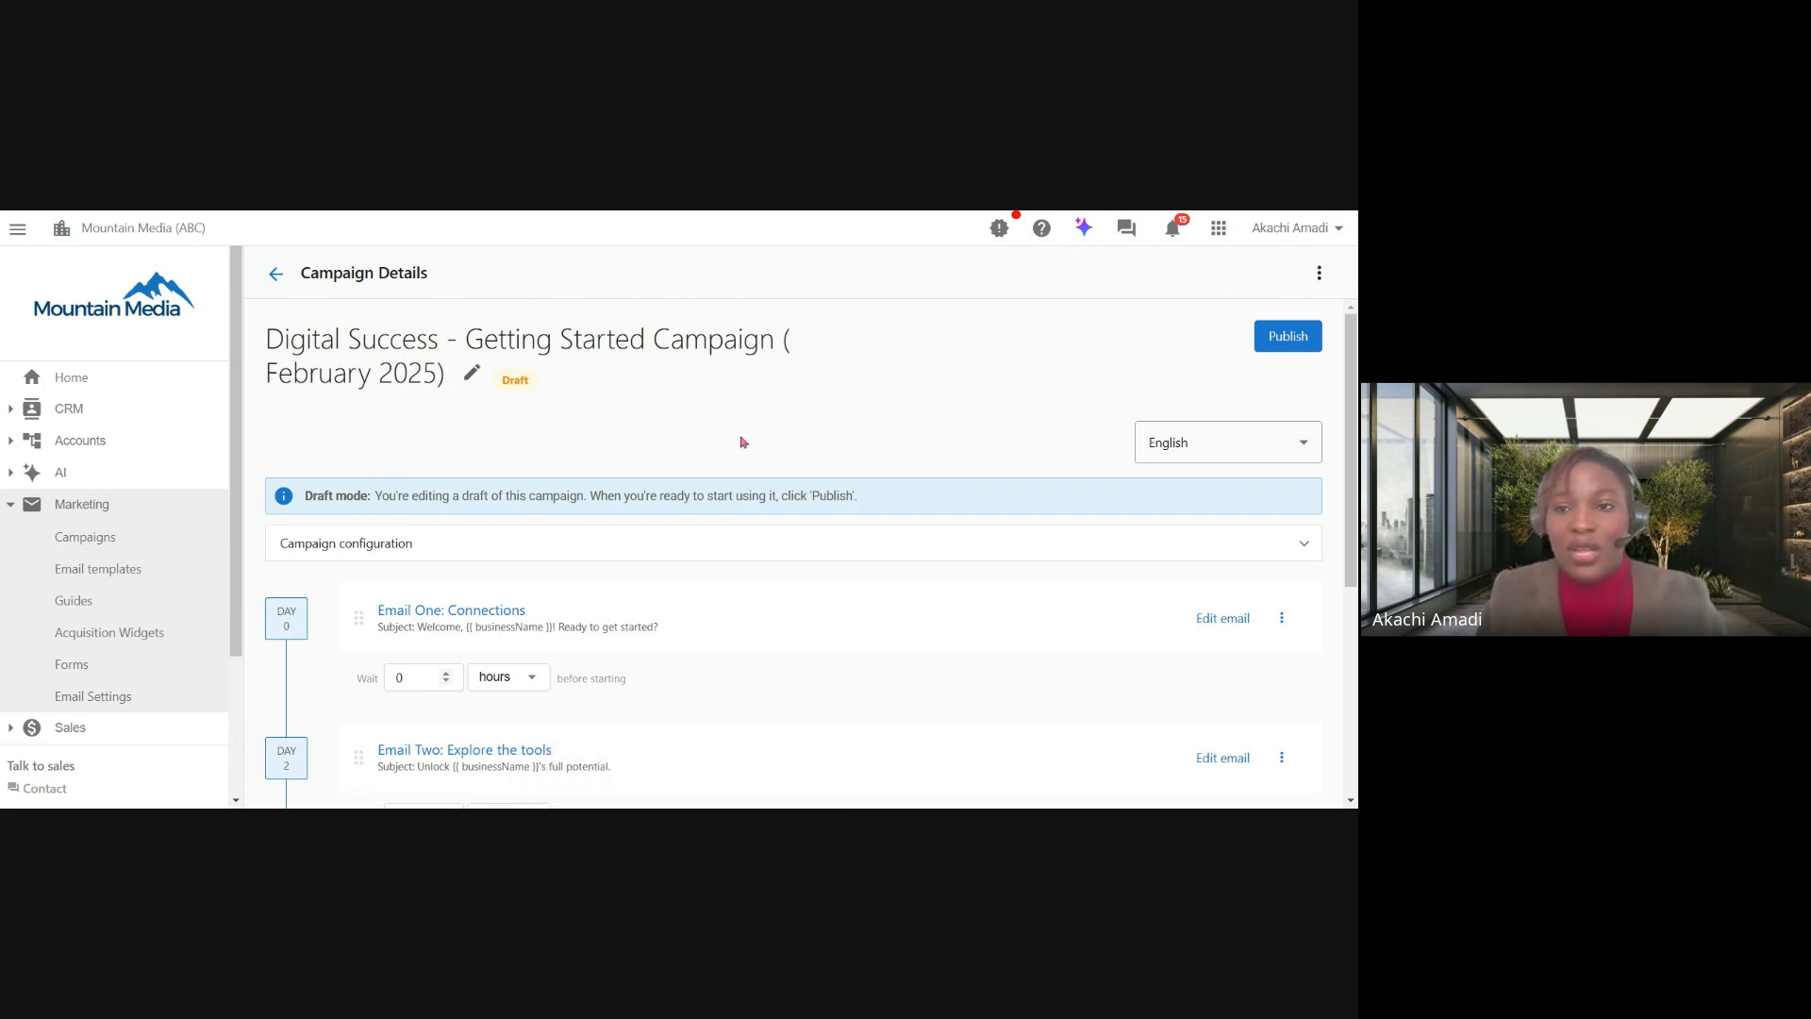
Look over the draft campaign's email sequence and wait times, and open Email One: Connections for editing.
{"action": "scroll", "coordinate": [741, 436], "scroll_direction": "down", "scroll_amount": 1}
{"action": "scroll", "coordinate": [632, 463], "scroll_direction": "up", "scroll_amount": 1}
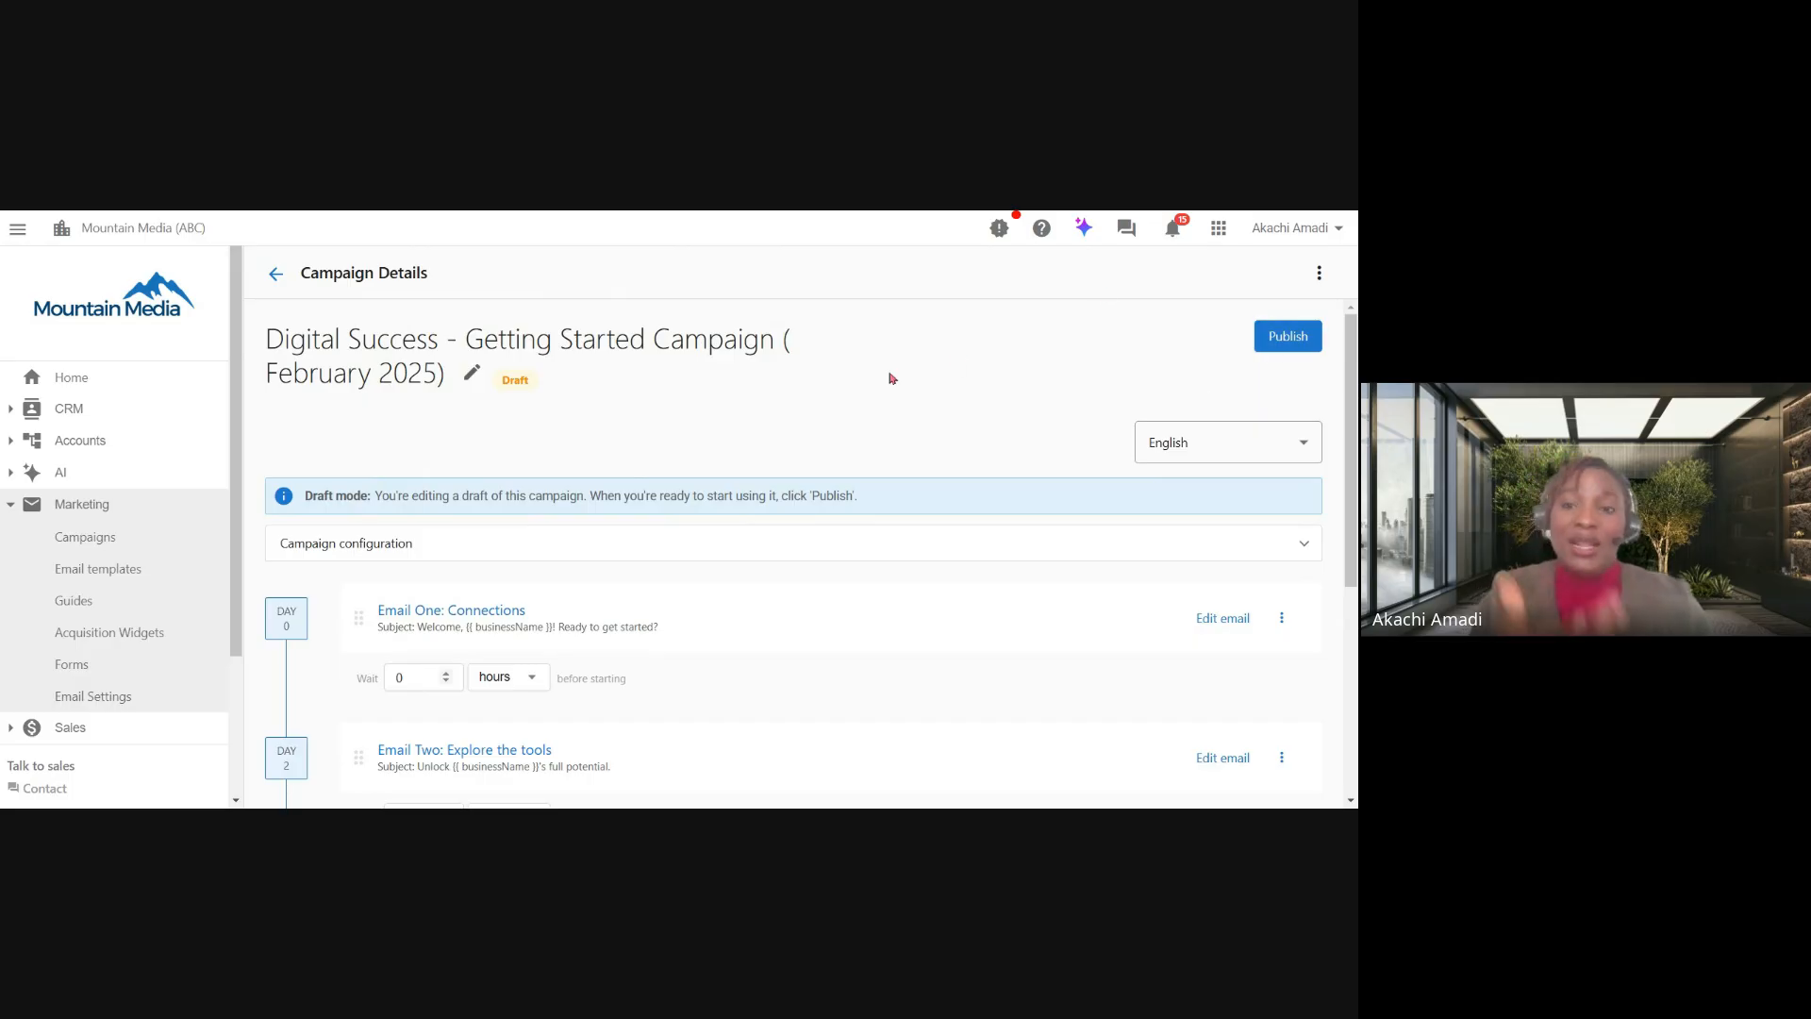
{"action": "scroll", "coordinate": [889, 376], "scroll_direction": "down", "scroll_amount": 1}
{"action": "scroll", "coordinate": [889, 377], "scroll_direction": "up", "scroll_amount": 1}
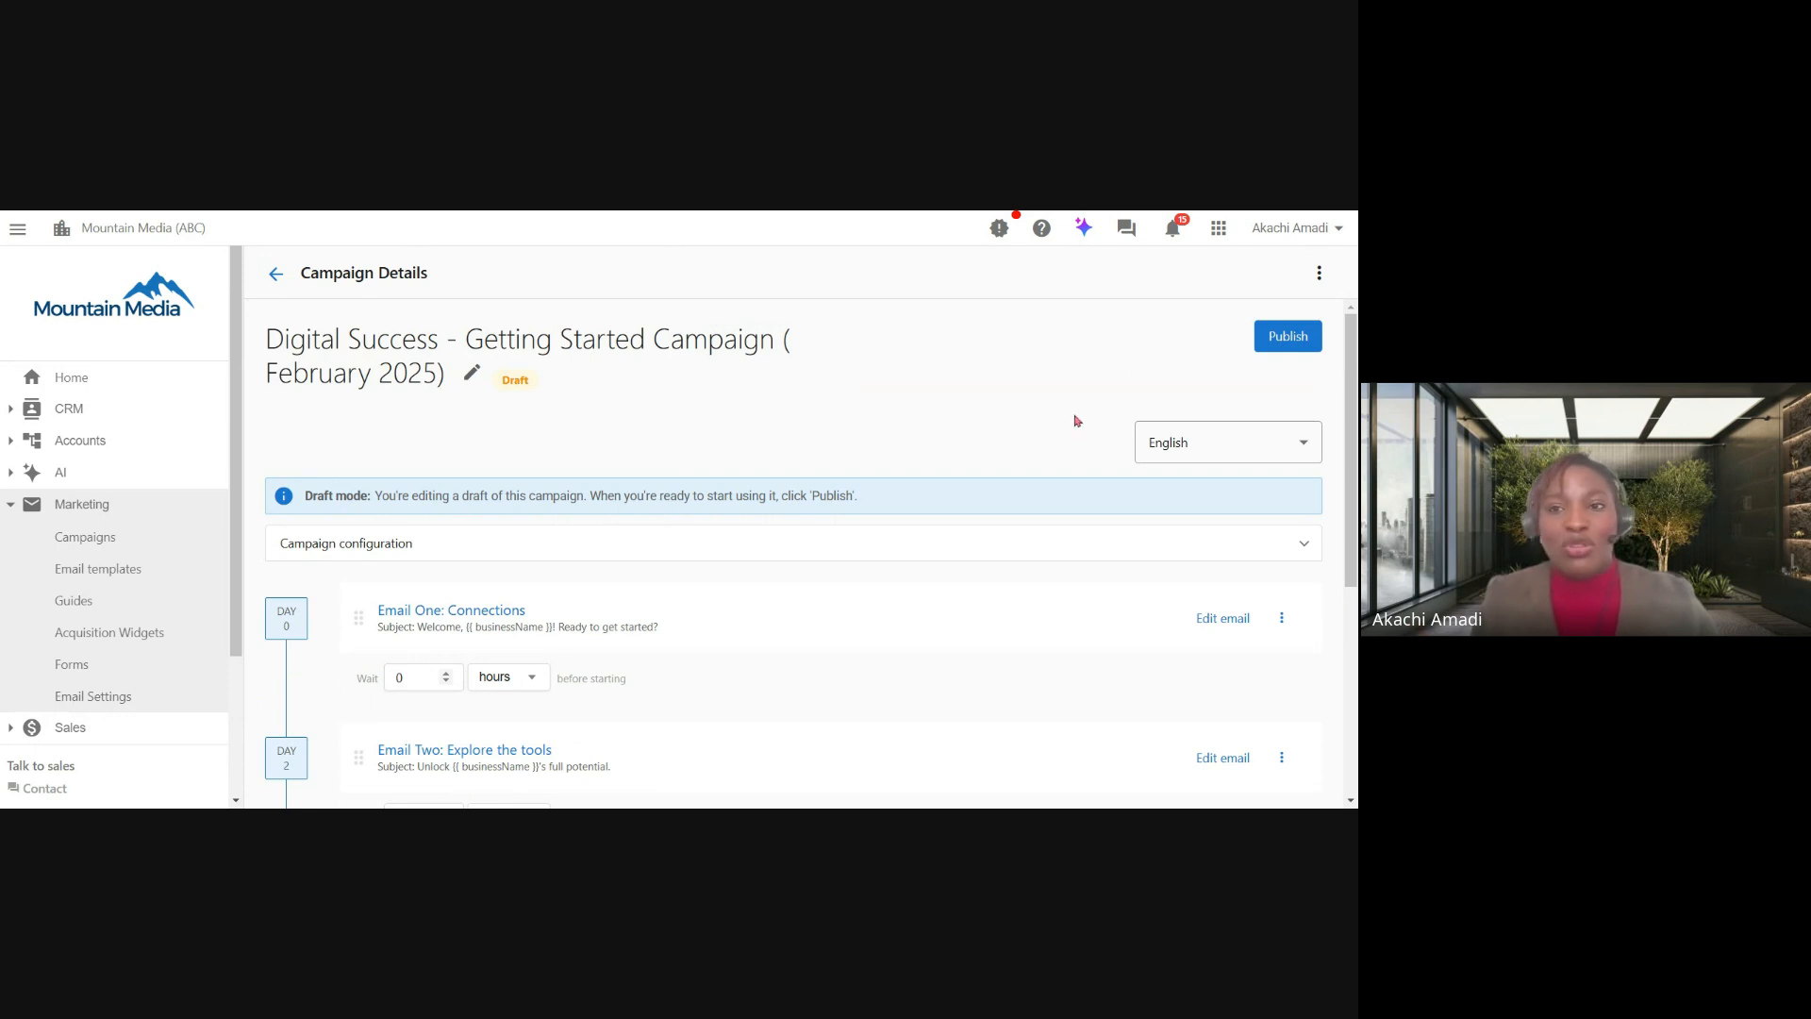
{"action": "scroll", "coordinate": [675, 457], "scroll_direction": "down", "scroll_amount": 1}
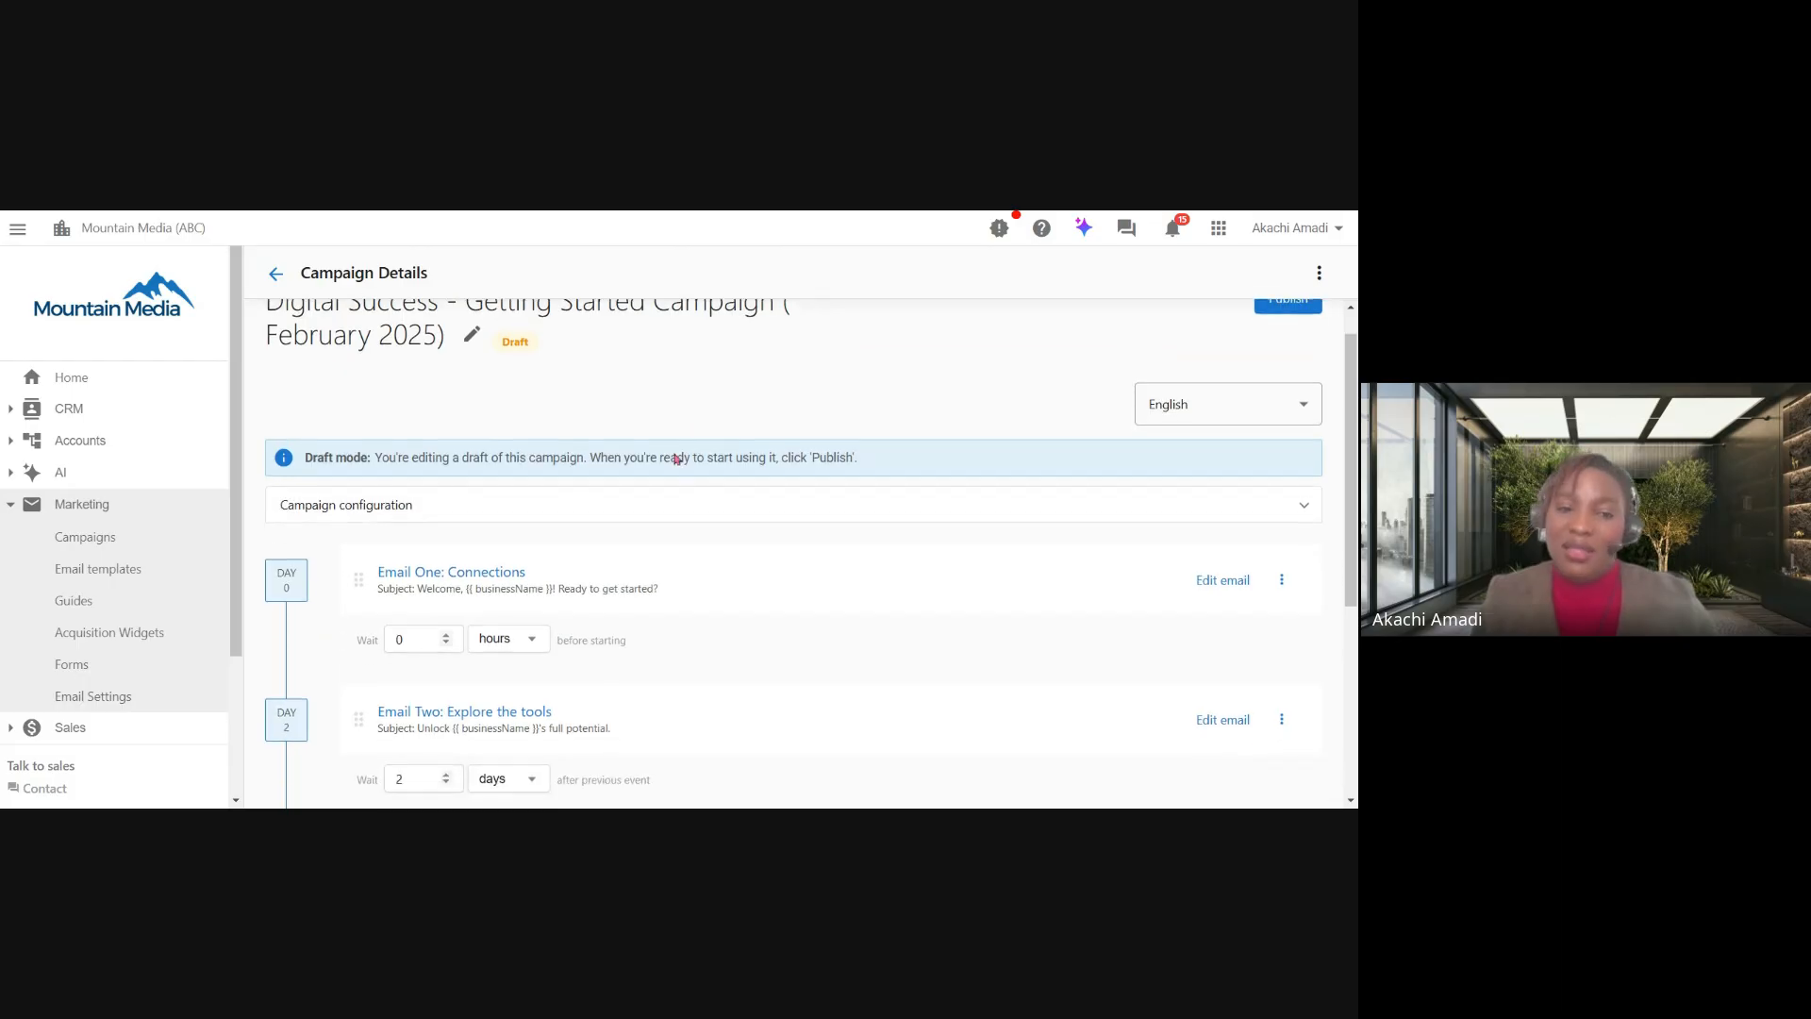
{"action": "scroll", "coordinate": [675, 460], "scroll_direction": "down", "scroll_amount": 2}
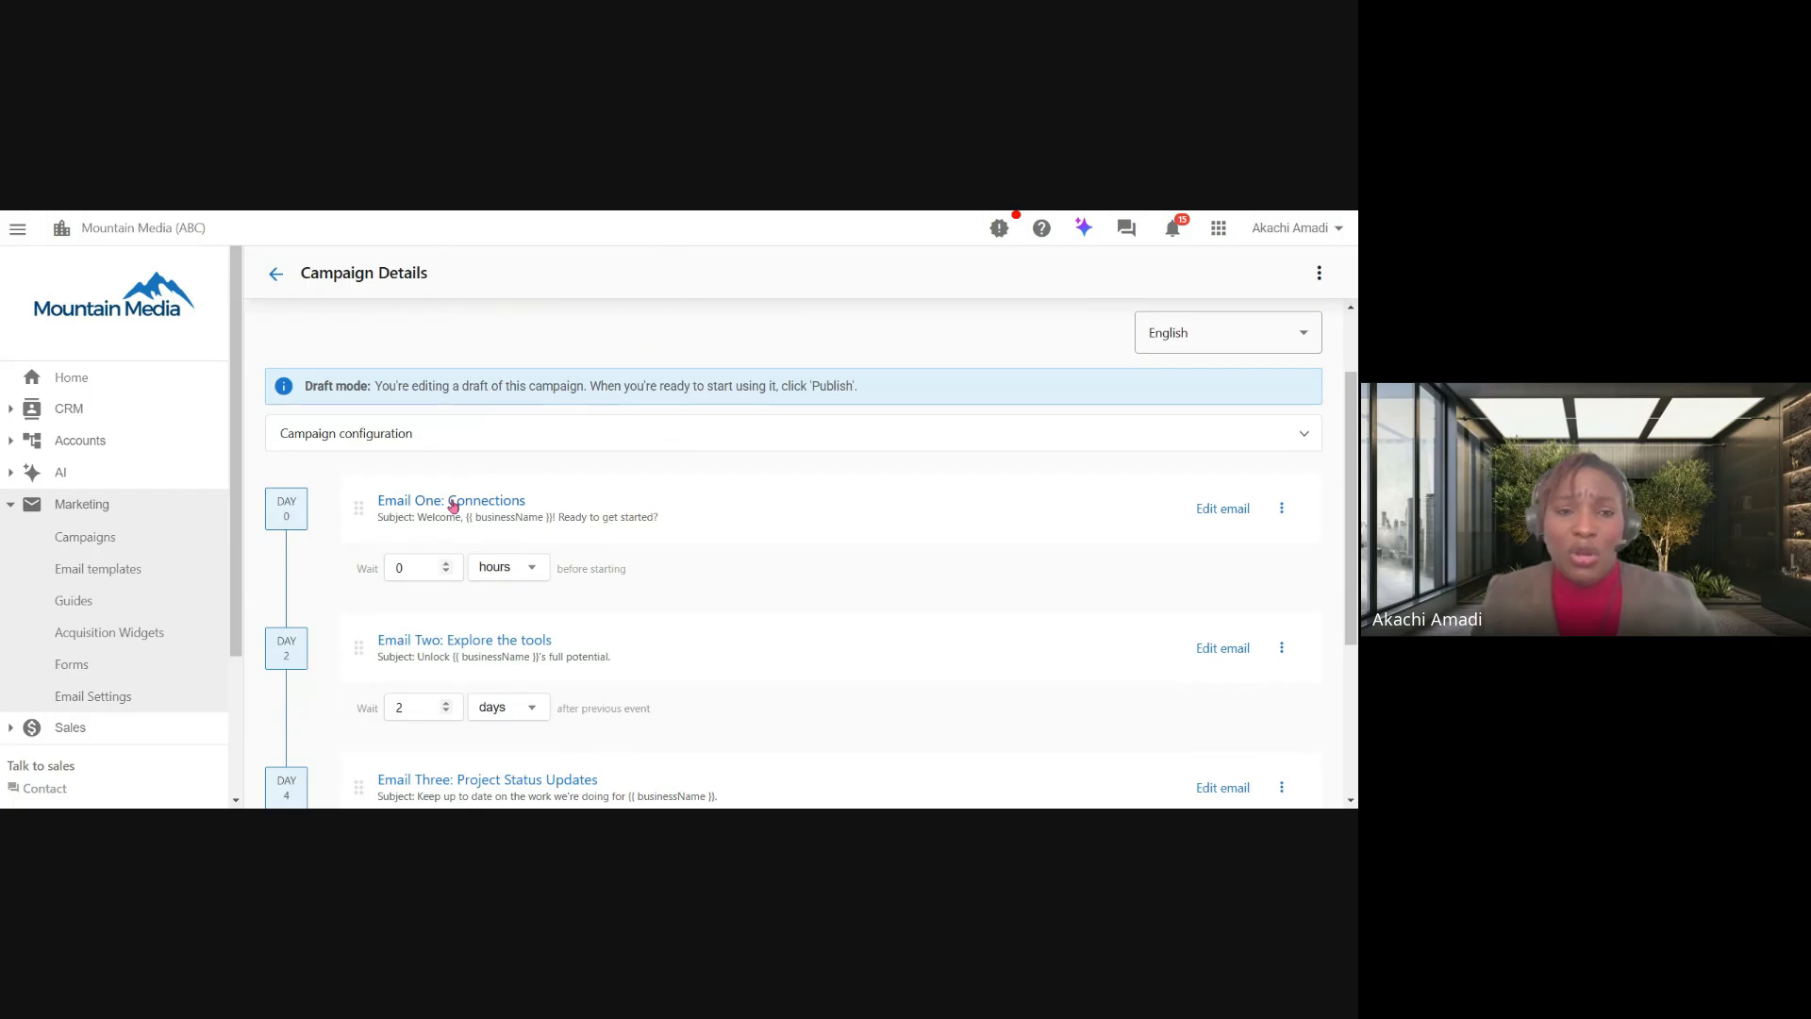
{"action": "left_click", "coordinate": [1216, 516]}
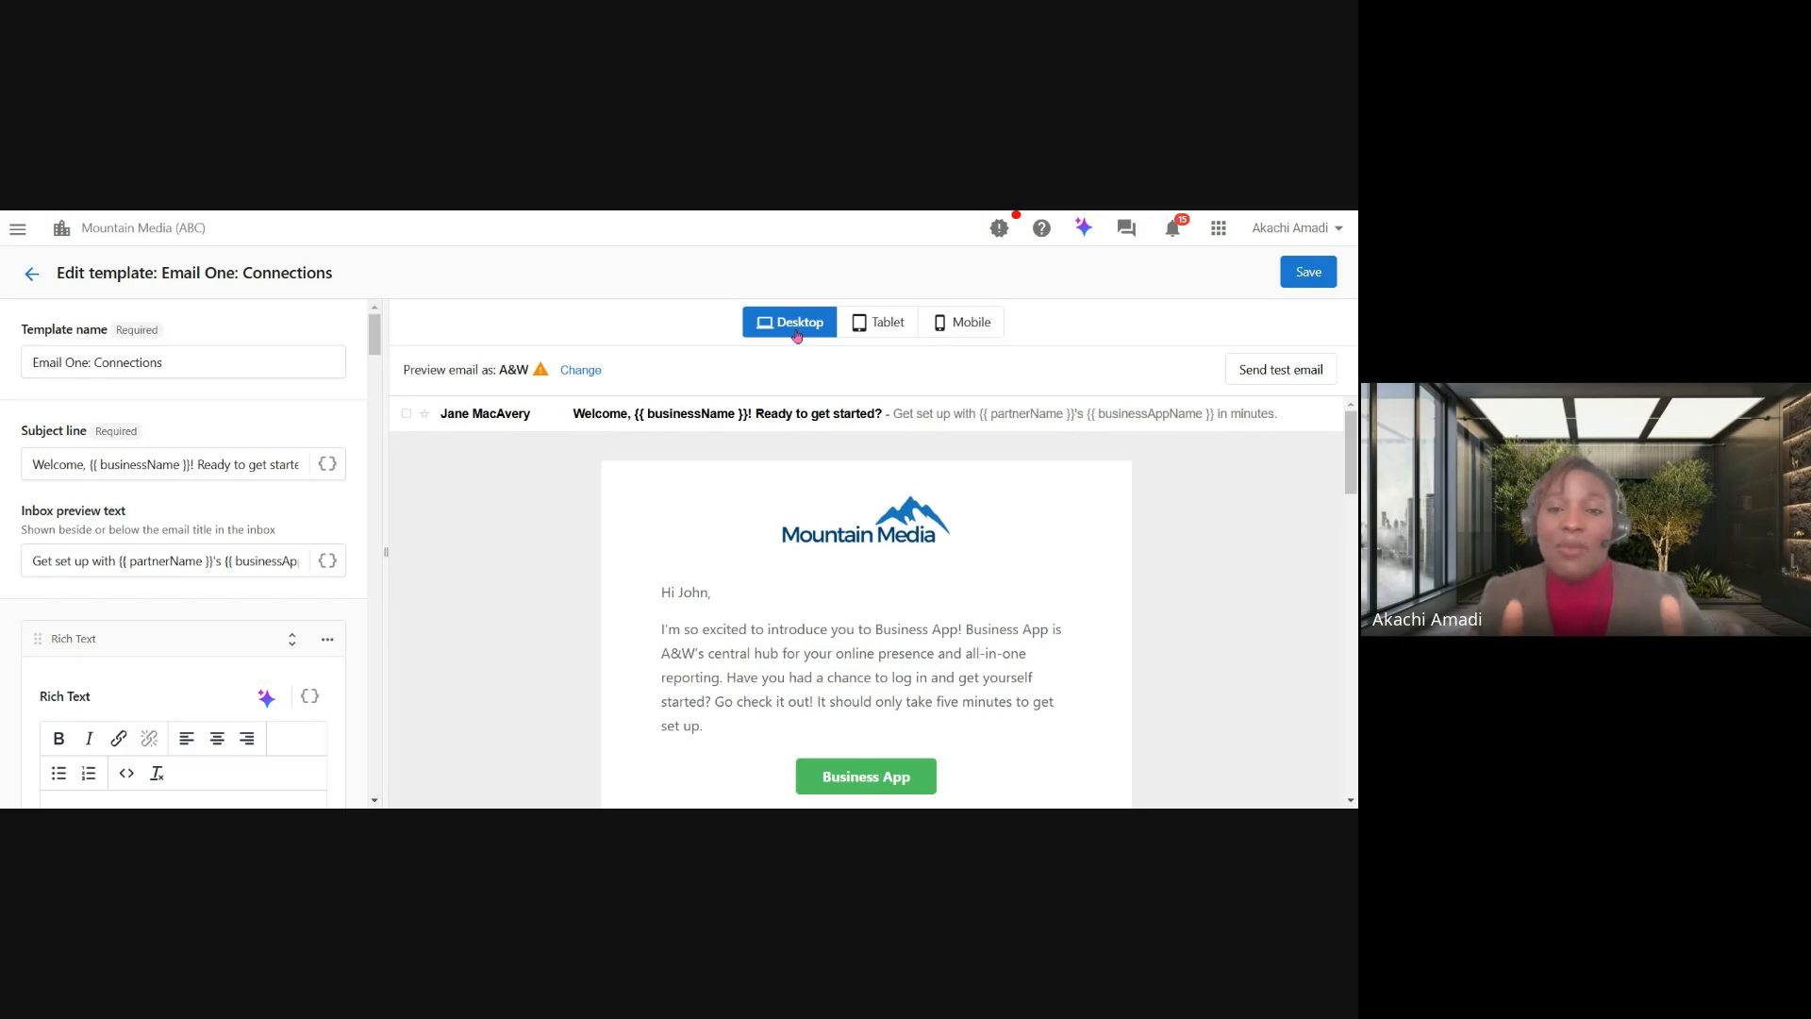
Preview the Email One: Connections template in the tablet and mobile layouts, and read through the mobile version.
{"action": "left_click", "coordinate": [891, 324]}
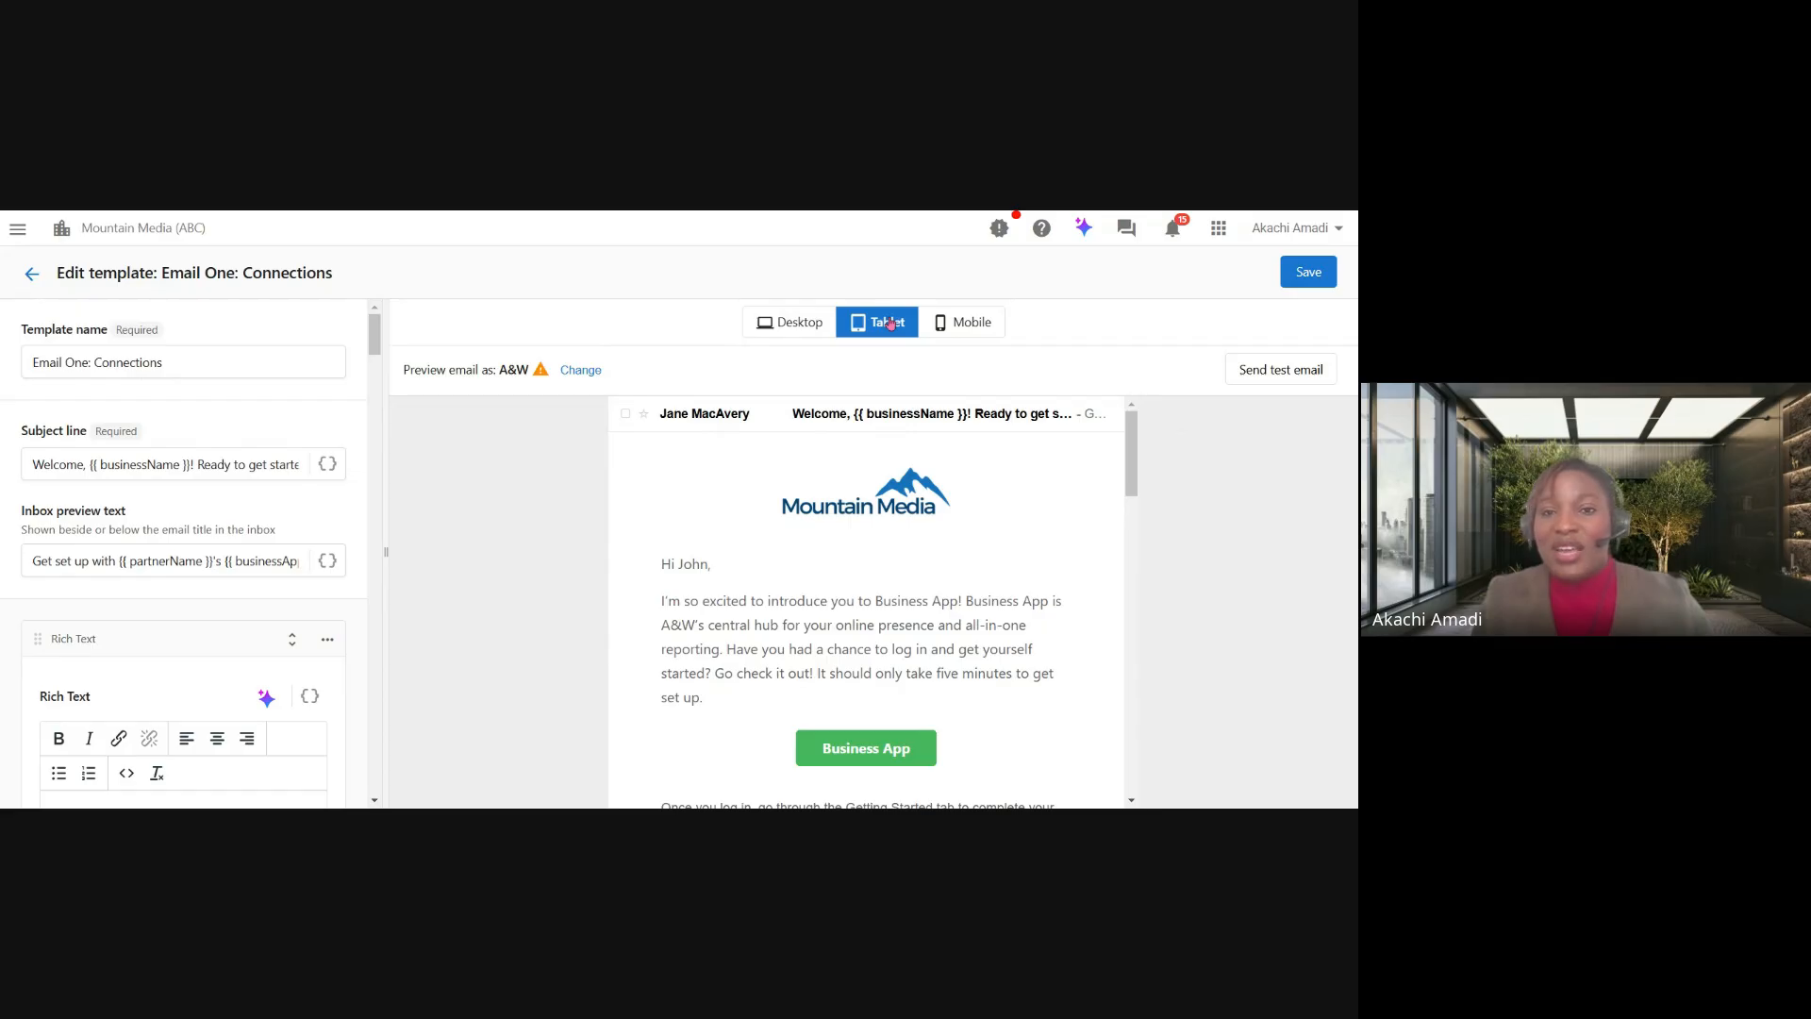
{"action": "left_click", "coordinate": [951, 328]}
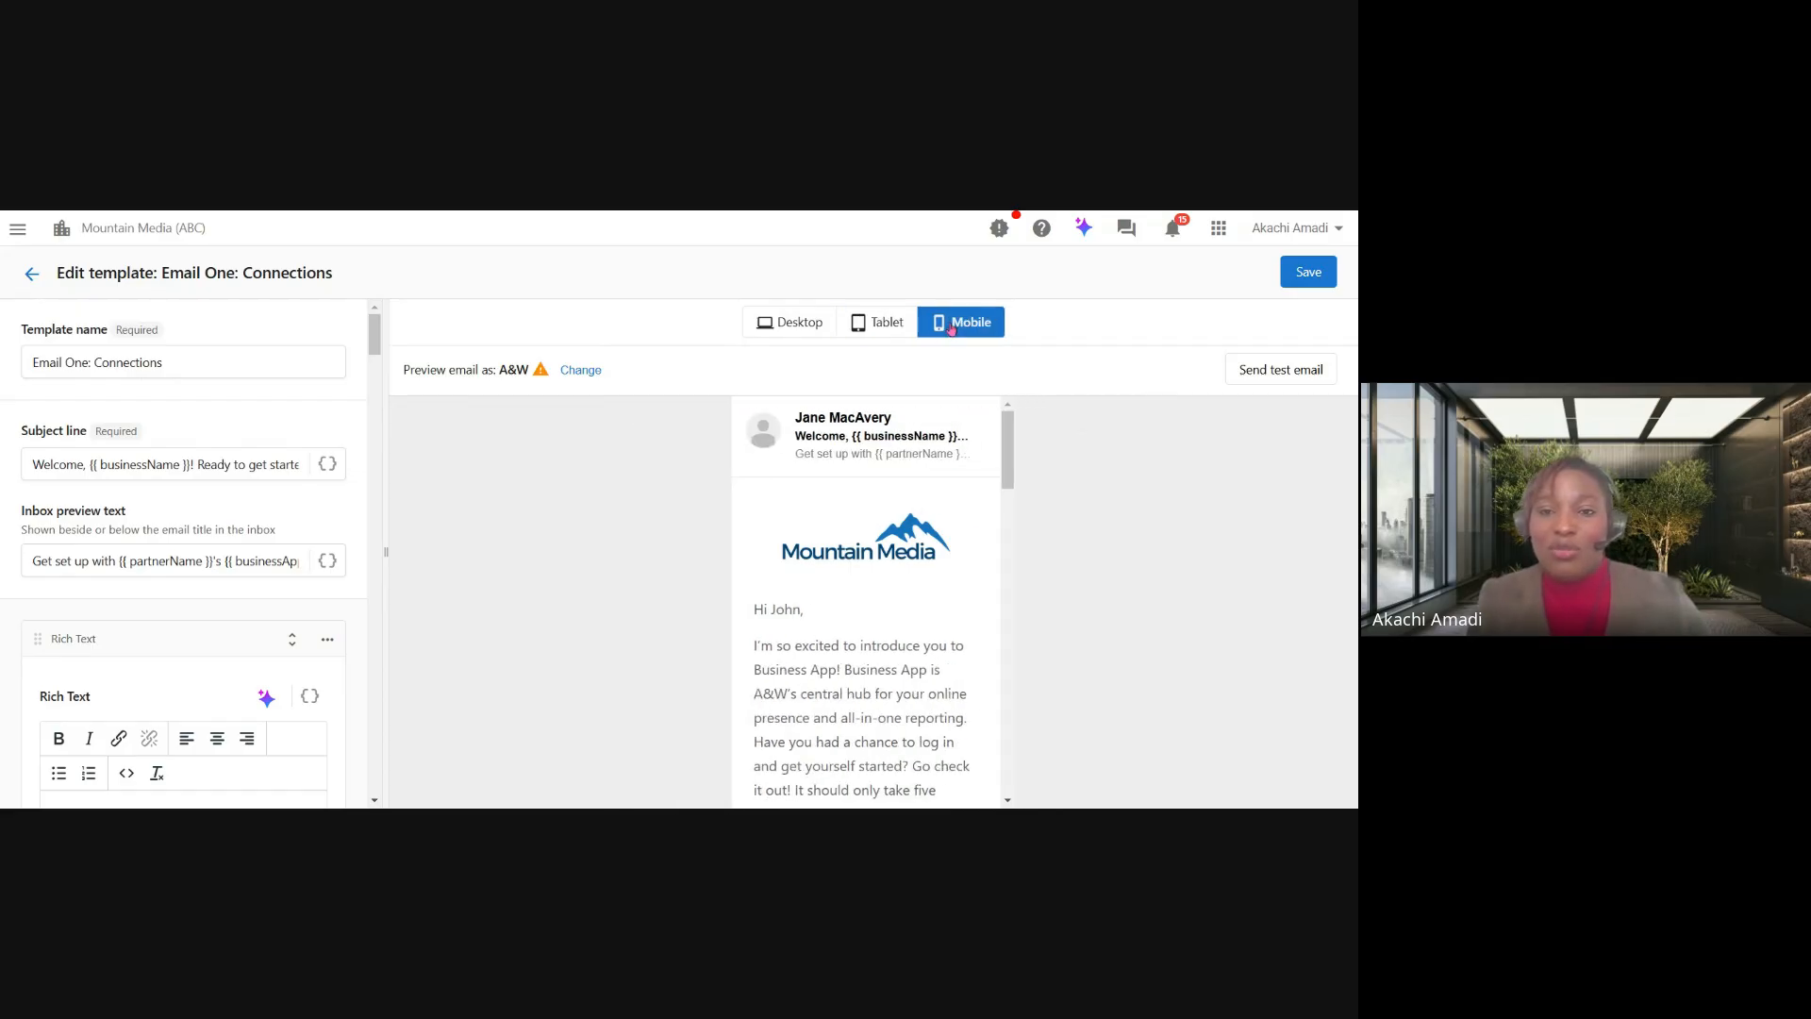
{"action": "scroll", "coordinate": [864, 604], "scroll_direction": "down", "scroll_amount": 4}
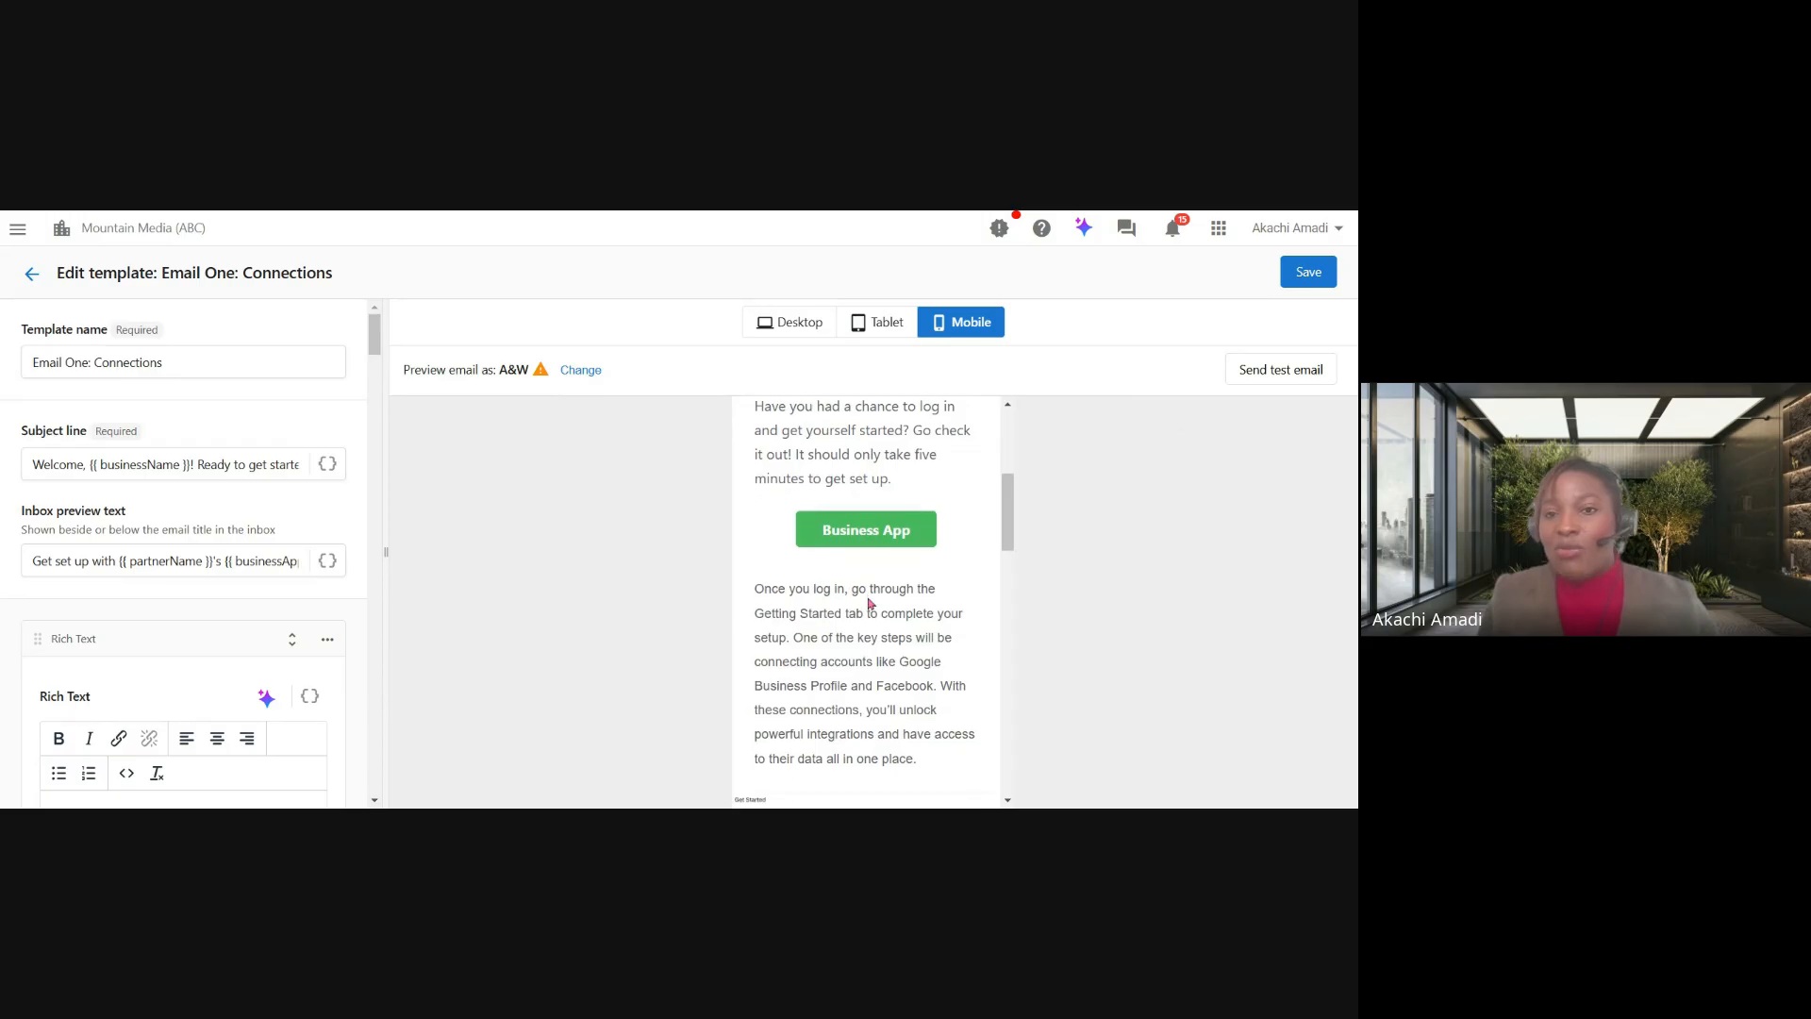
{"action": "scroll", "coordinate": [869, 604], "scroll_direction": "down", "scroll_amount": 2}
{"action": "scroll", "coordinate": [869, 603], "scroll_direction": "up", "scroll_amount": 3}
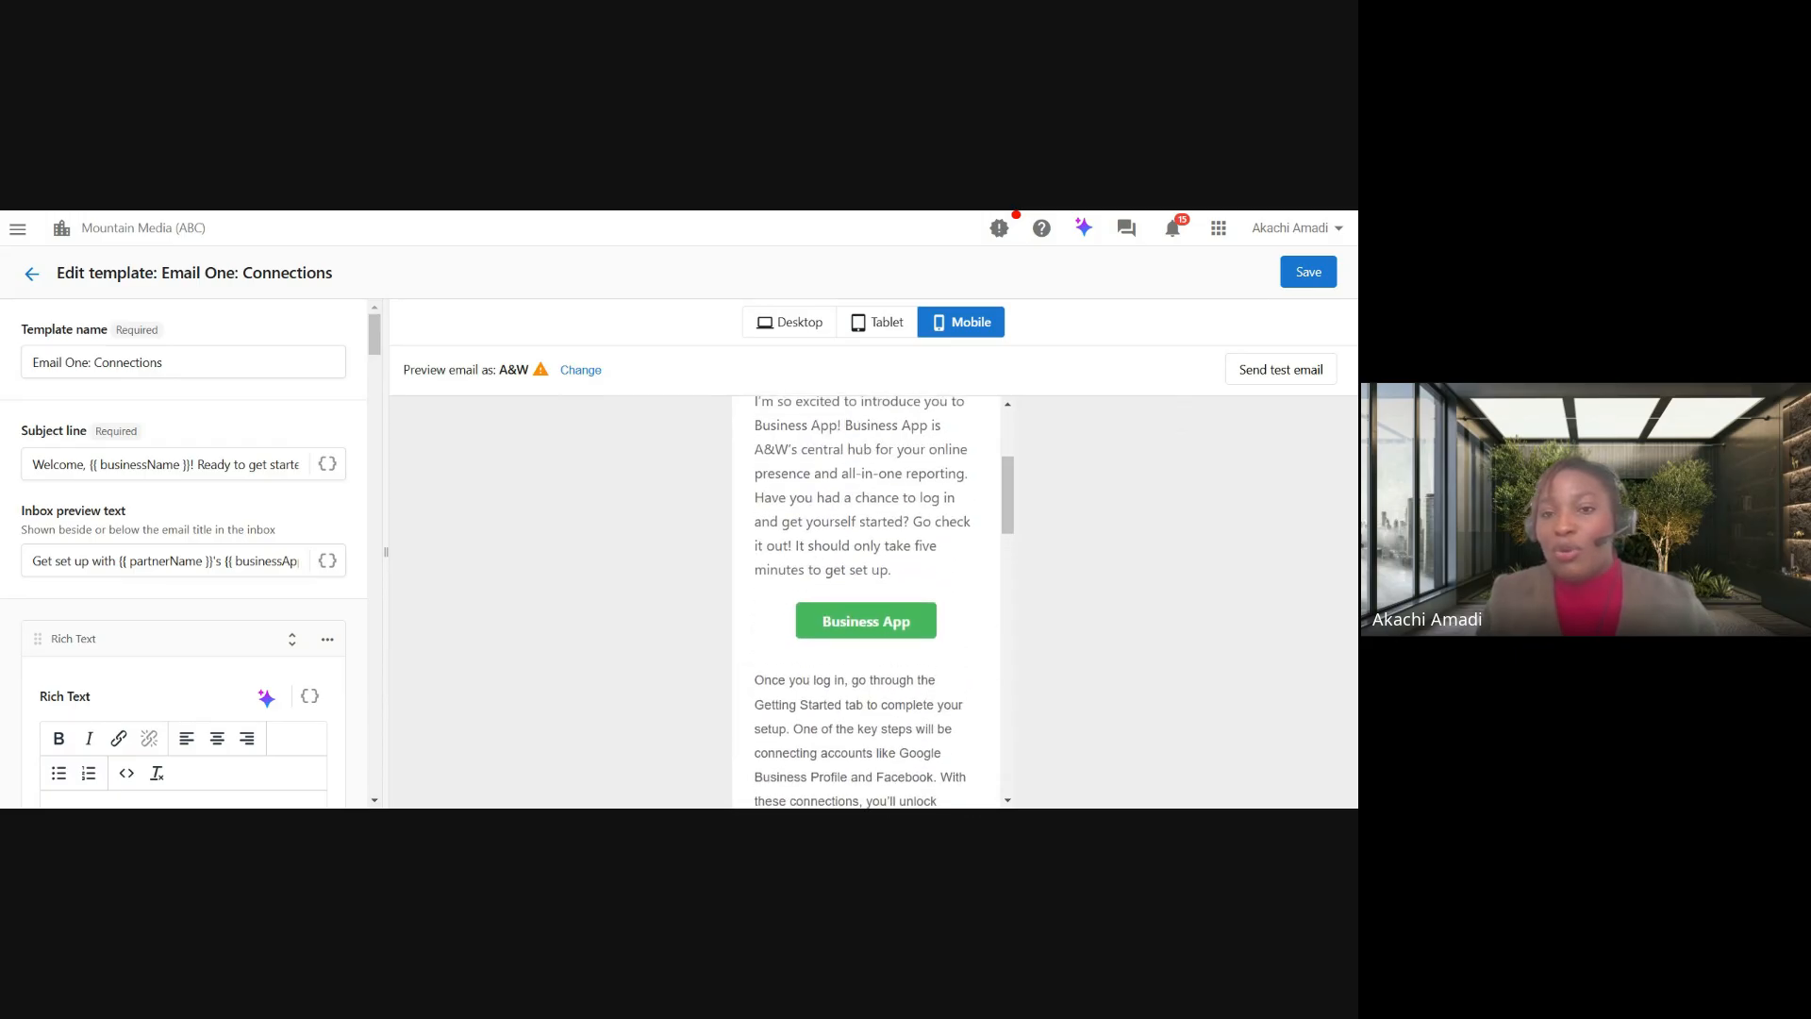
Read through the mobile preview of the email and switch the preview back to the desktop layout.
{"action": "scroll", "coordinate": [865, 604], "scroll_direction": "up", "scroll_amount": 3}
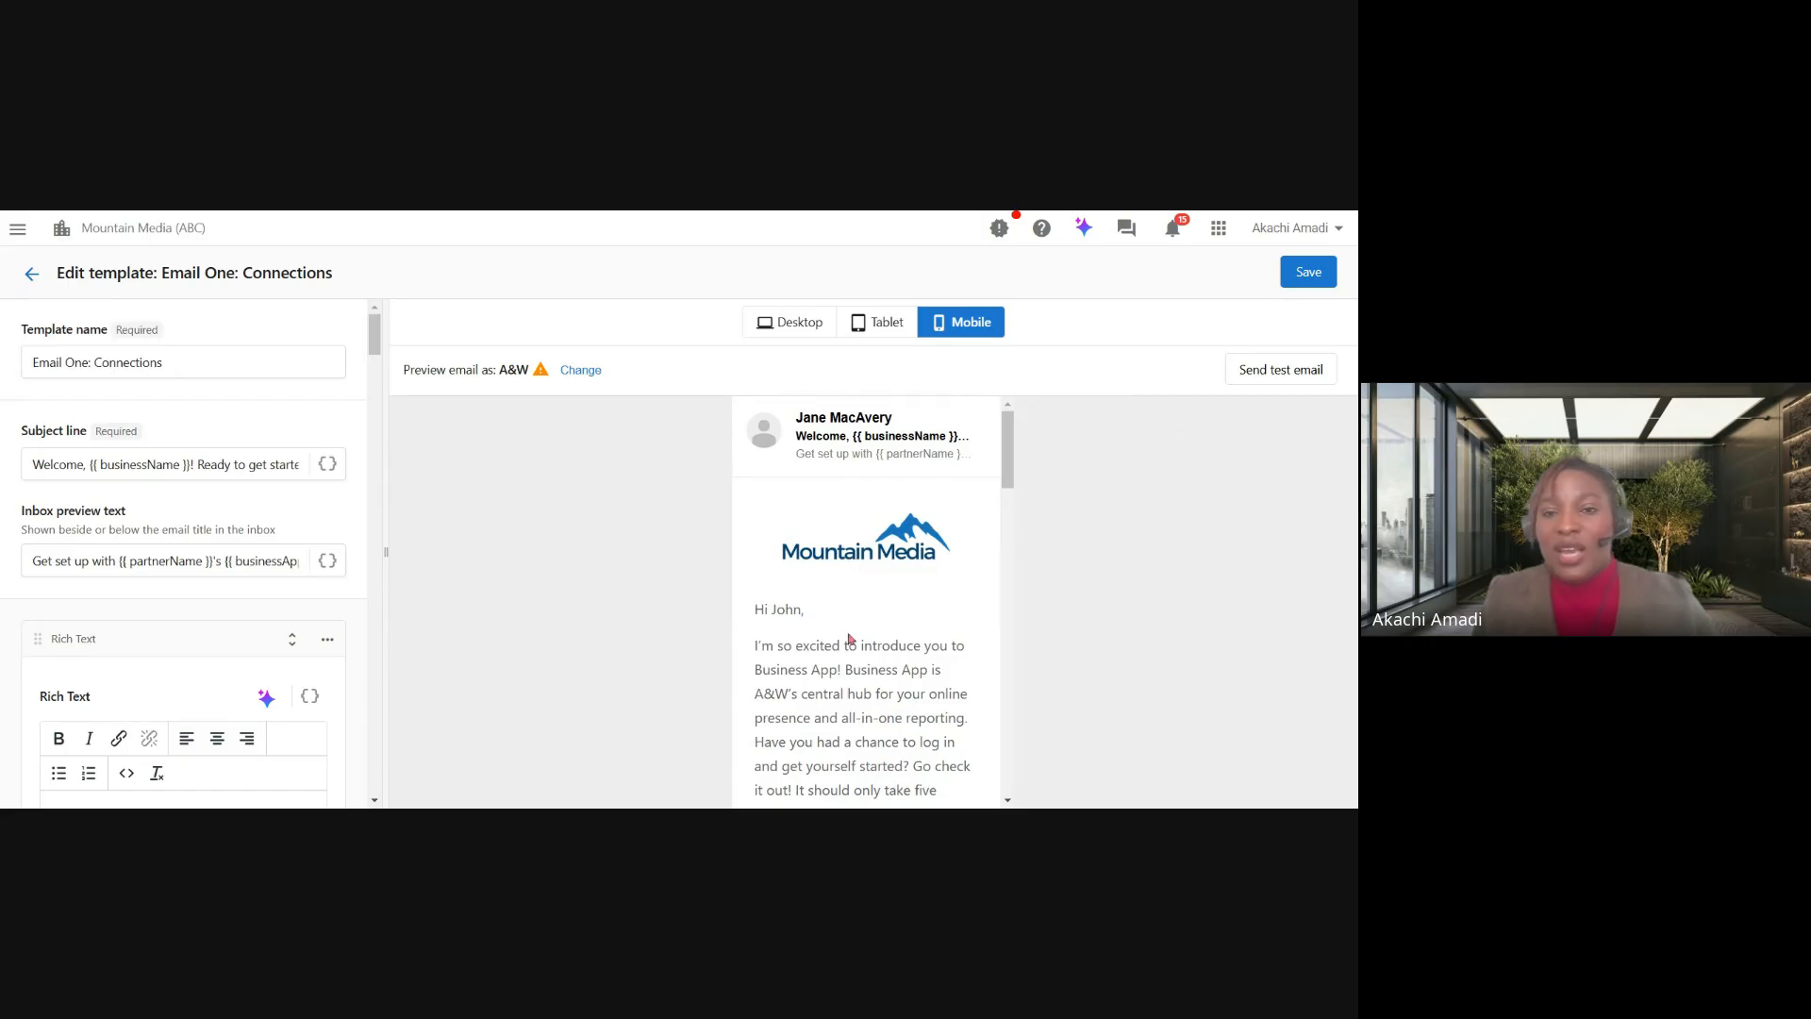
{"action": "scroll", "coordinate": [855, 603], "scroll_direction": "down", "scroll_amount": 7}
{"action": "scroll", "coordinate": [851, 647], "scroll_direction": "up", "scroll_amount": 3}
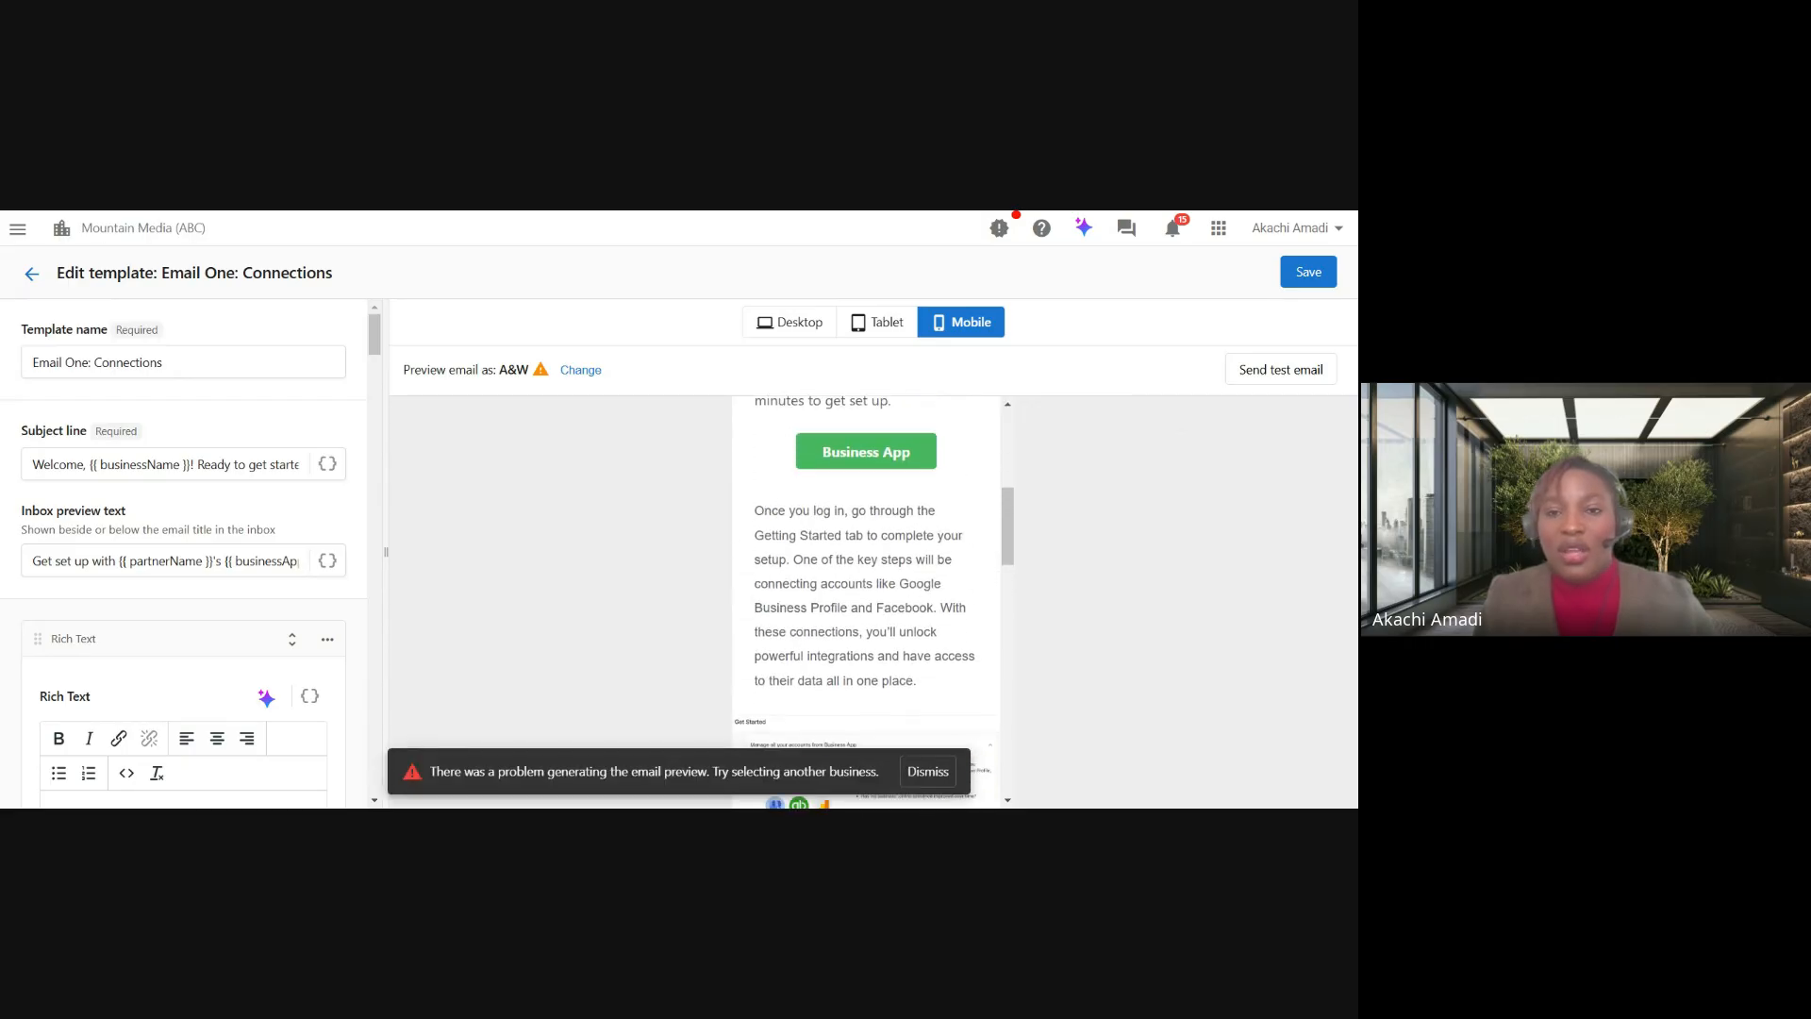
{"action": "left_click", "coordinate": [797, 330]}
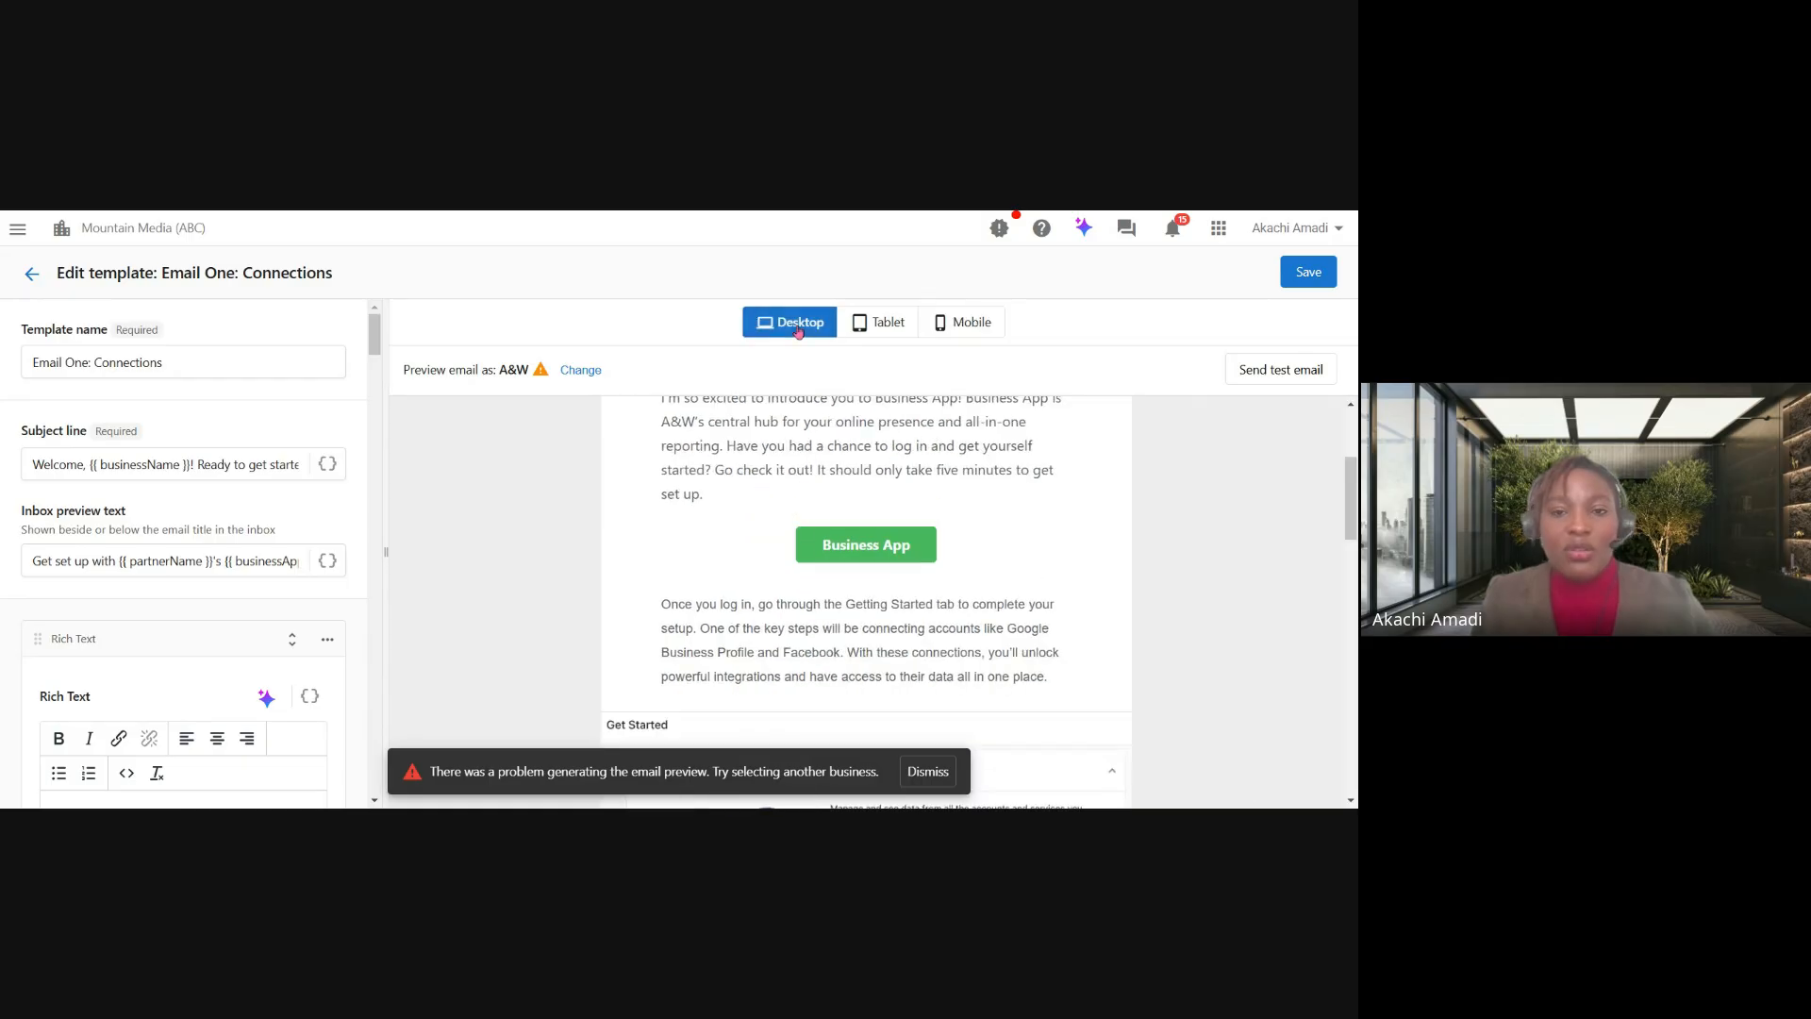
{"action": "scroll", "coordinate": [535, 624], "scroll_direction": "up", "scroll_amount": 1}
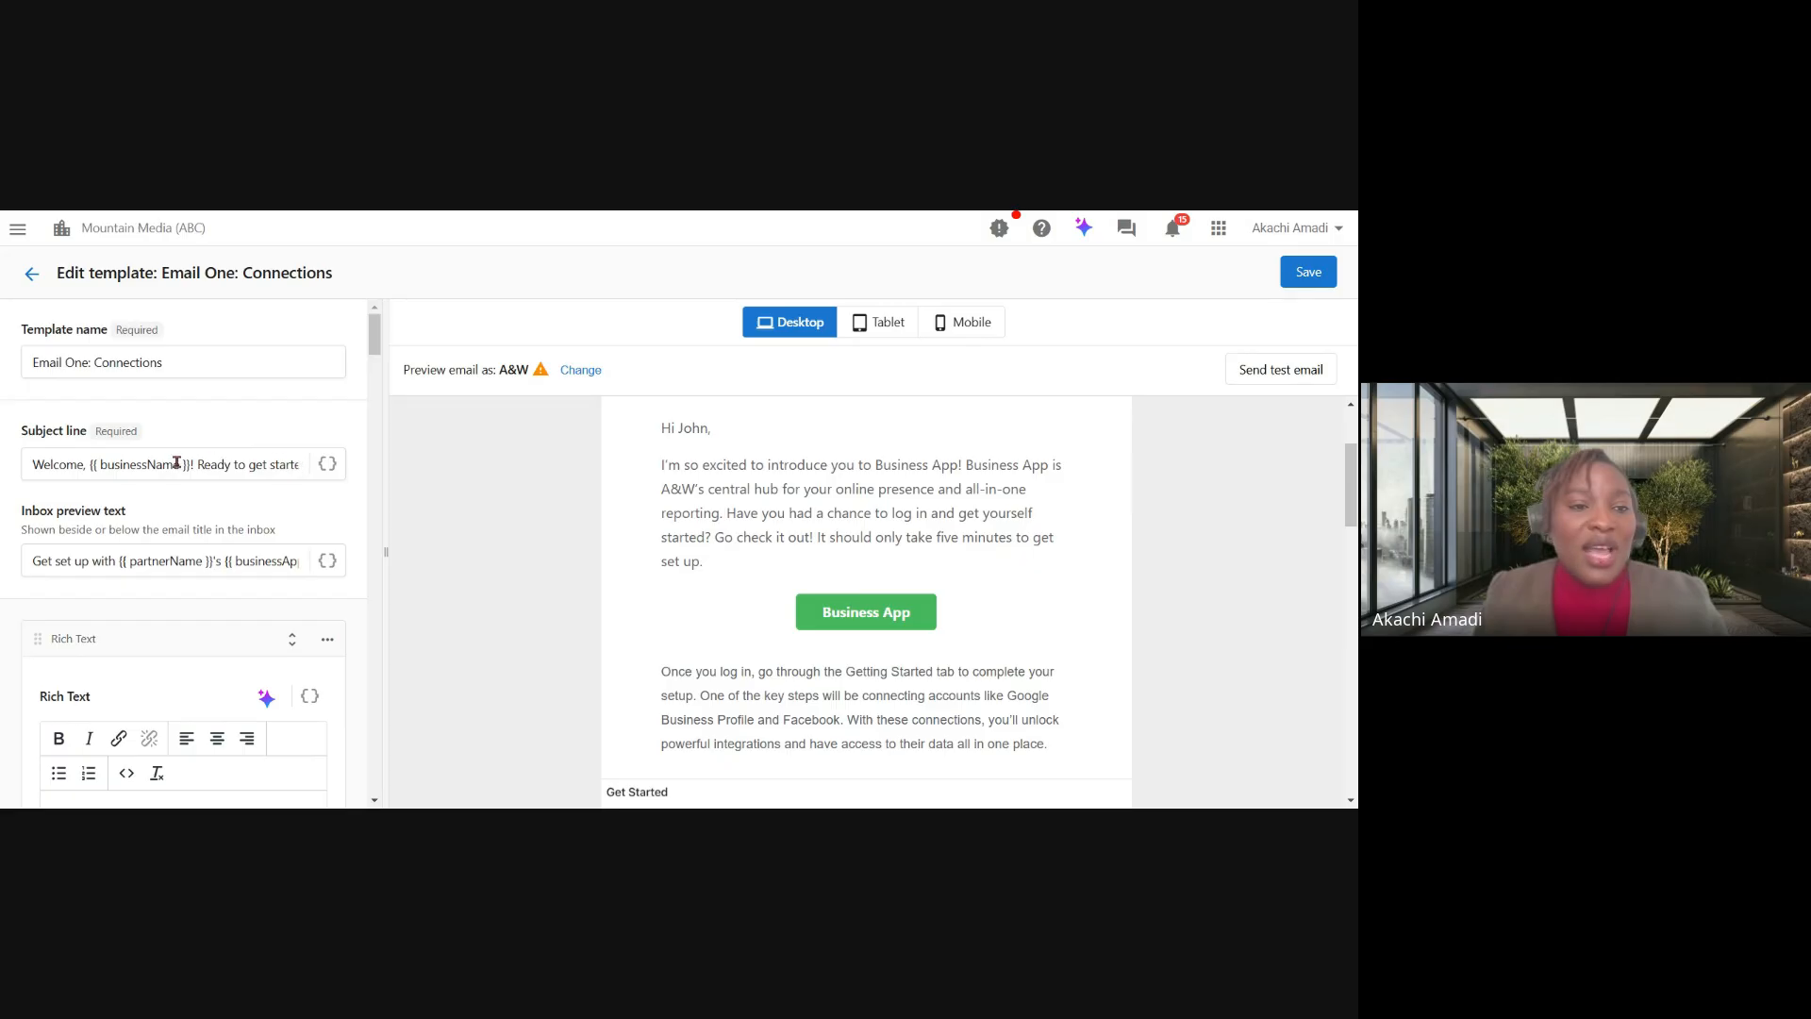
Replace the question mark at the end of the subject line with an exclamation mark so it ends "Ready to get started!".
{"action": "left_click", "coordinate": [253, 469]}
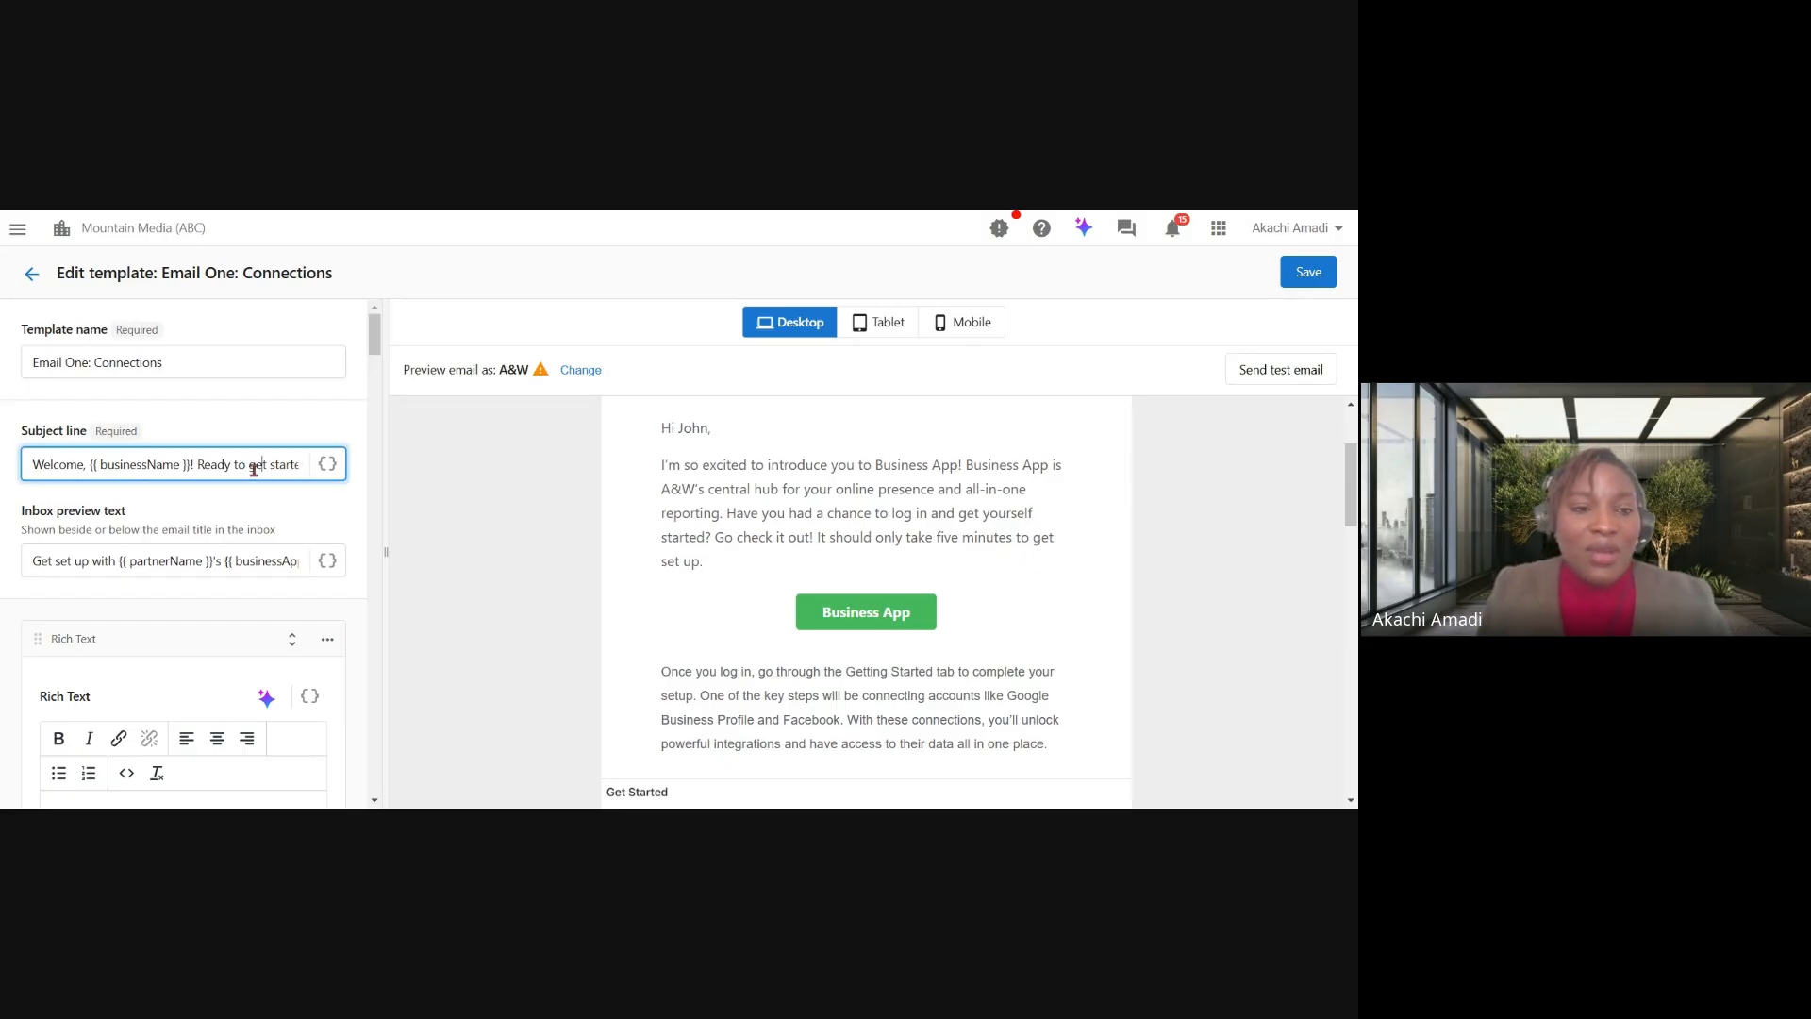
{"action": "key", "text": "Right"}
{"action": "key", "text": "Right"}
{"action": "key", "text": "Right"}
{"action": "key", "text": "Right"}
{"action": "key", "text": "Right"}
{"action": "key", "text": "Right"}
{"action": "key", "text": "Right"}
{"action": "key", "text": "Right"}
{"action": "key", "text": "Right"}
{"action": "key", "text": "Right"}
{"action": "key", "text": "Right"}
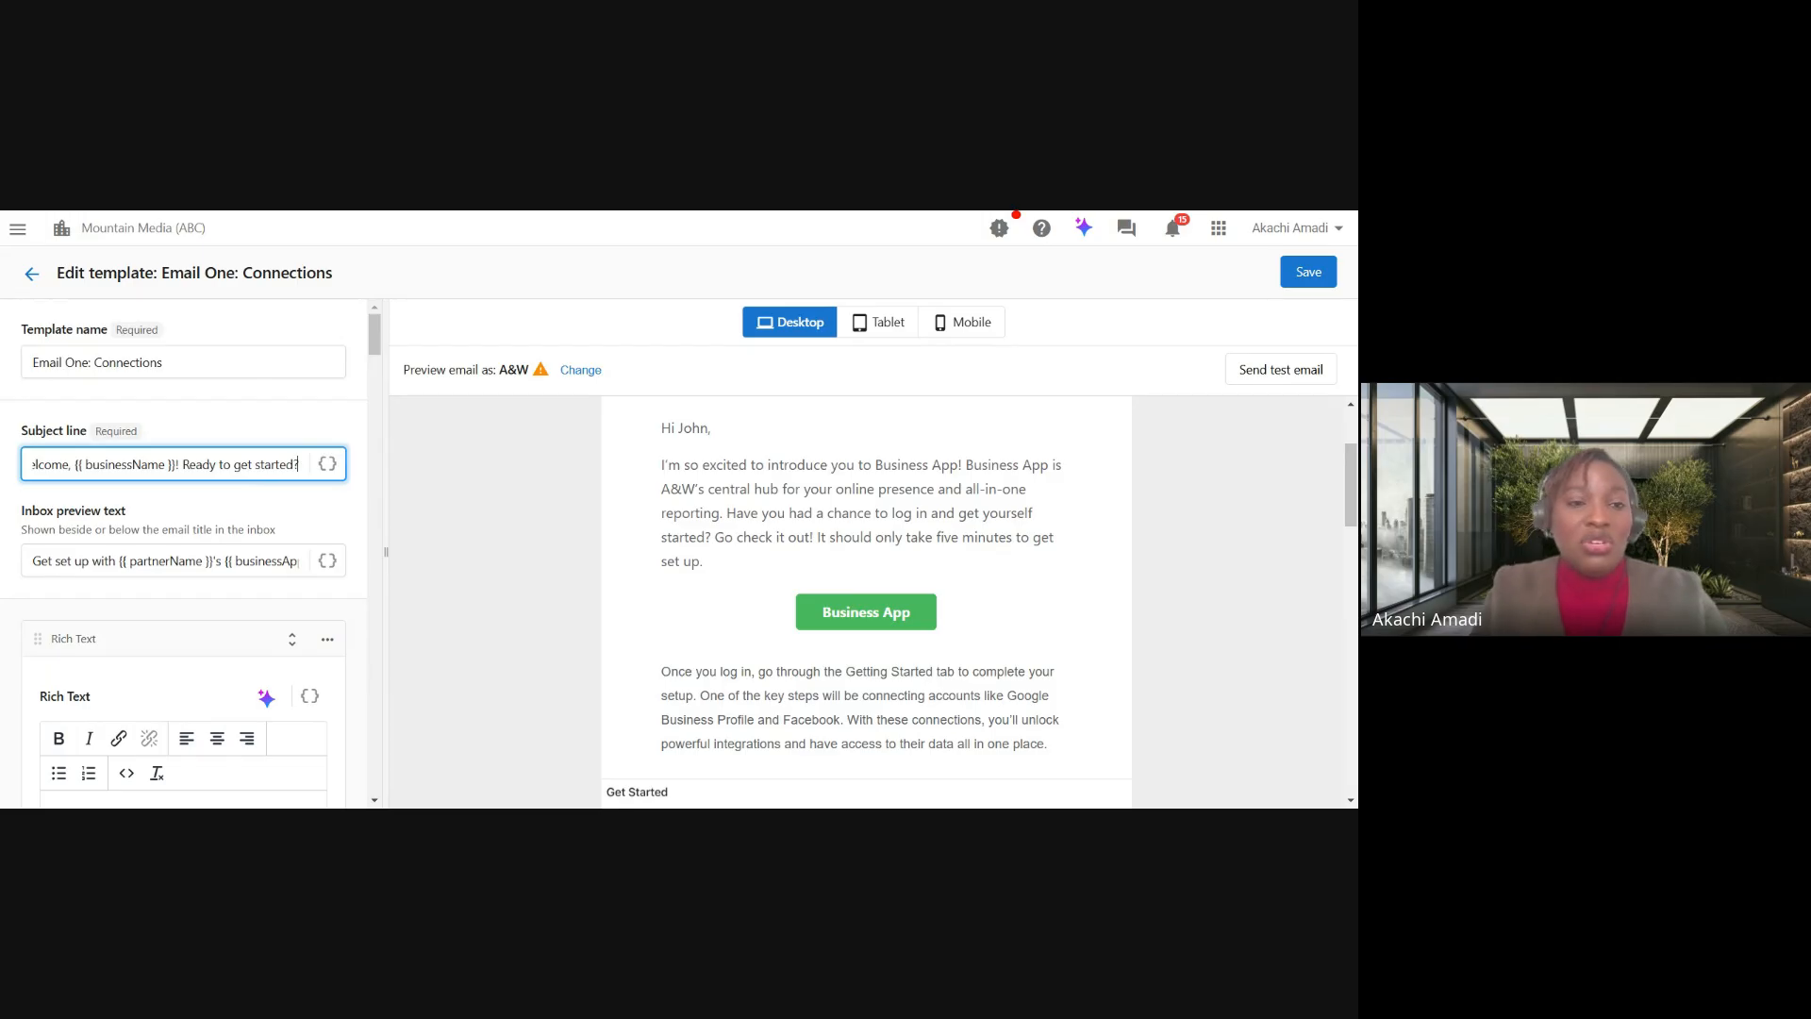
{"action": "scroll", "coordinate": [848, 469], "scroll_direction": "up", "scroll_amount": 3}
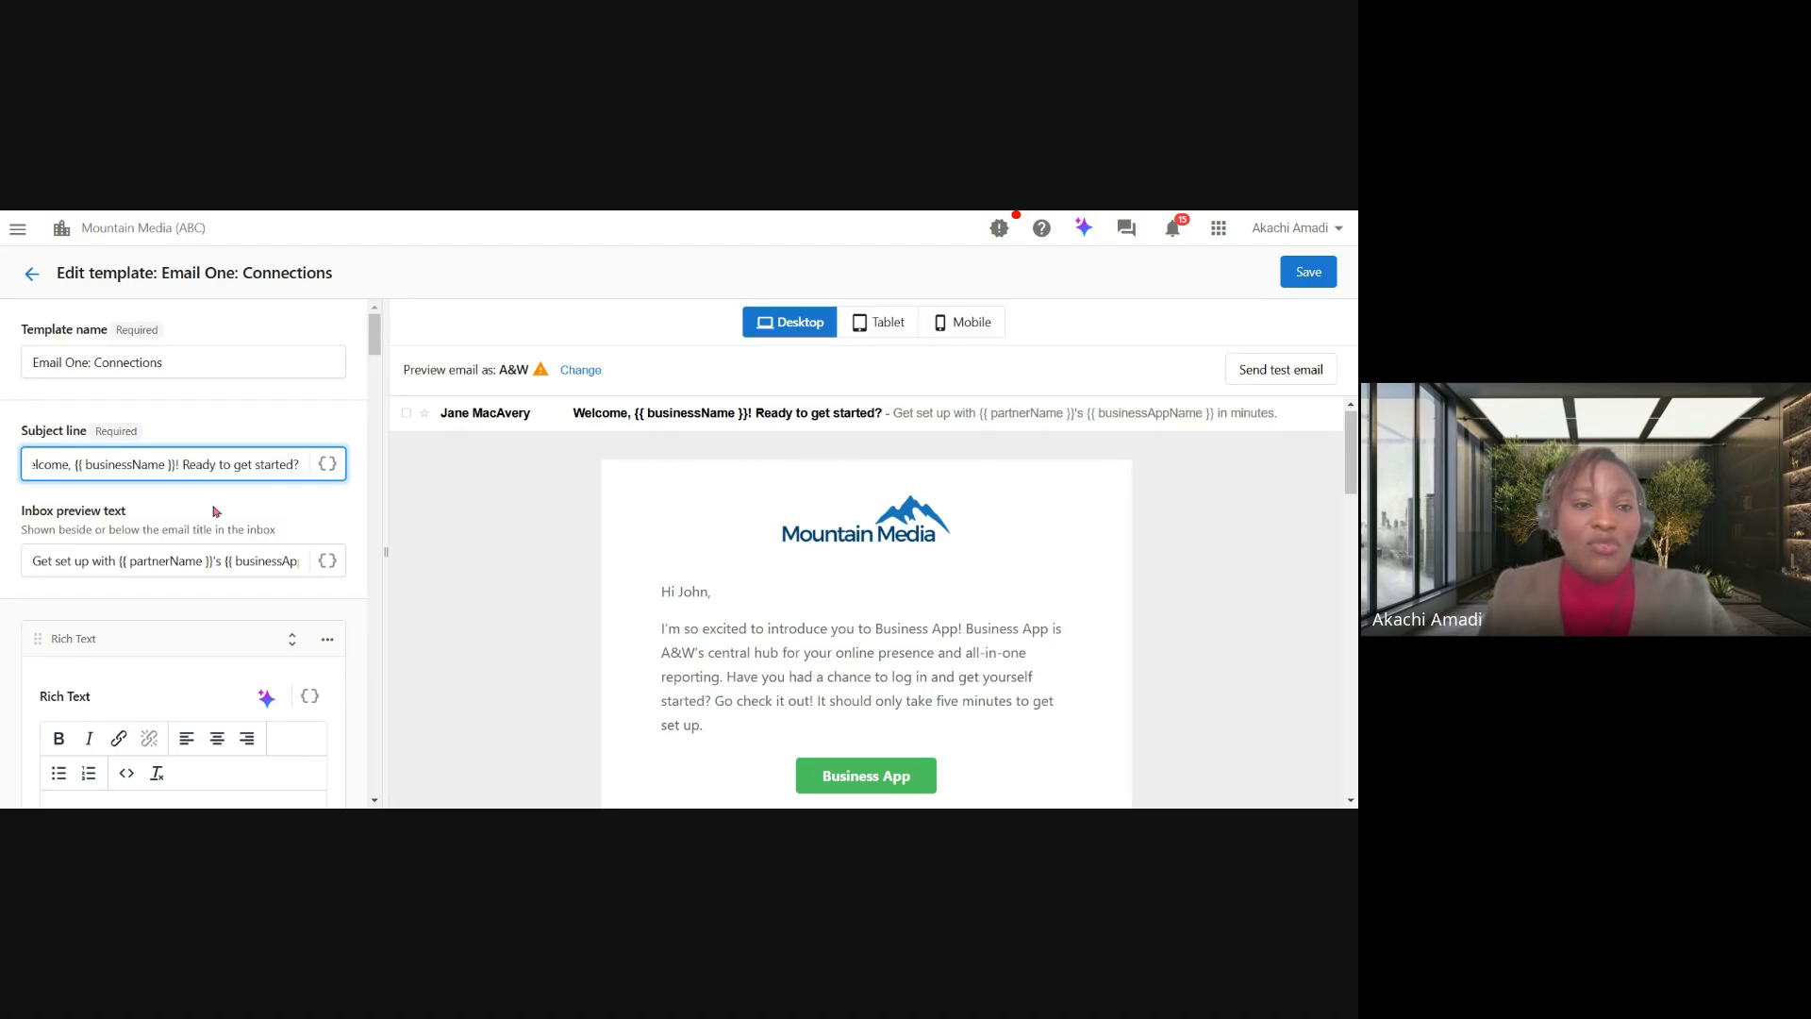
{"action": "key", "text": "BackSpace"}
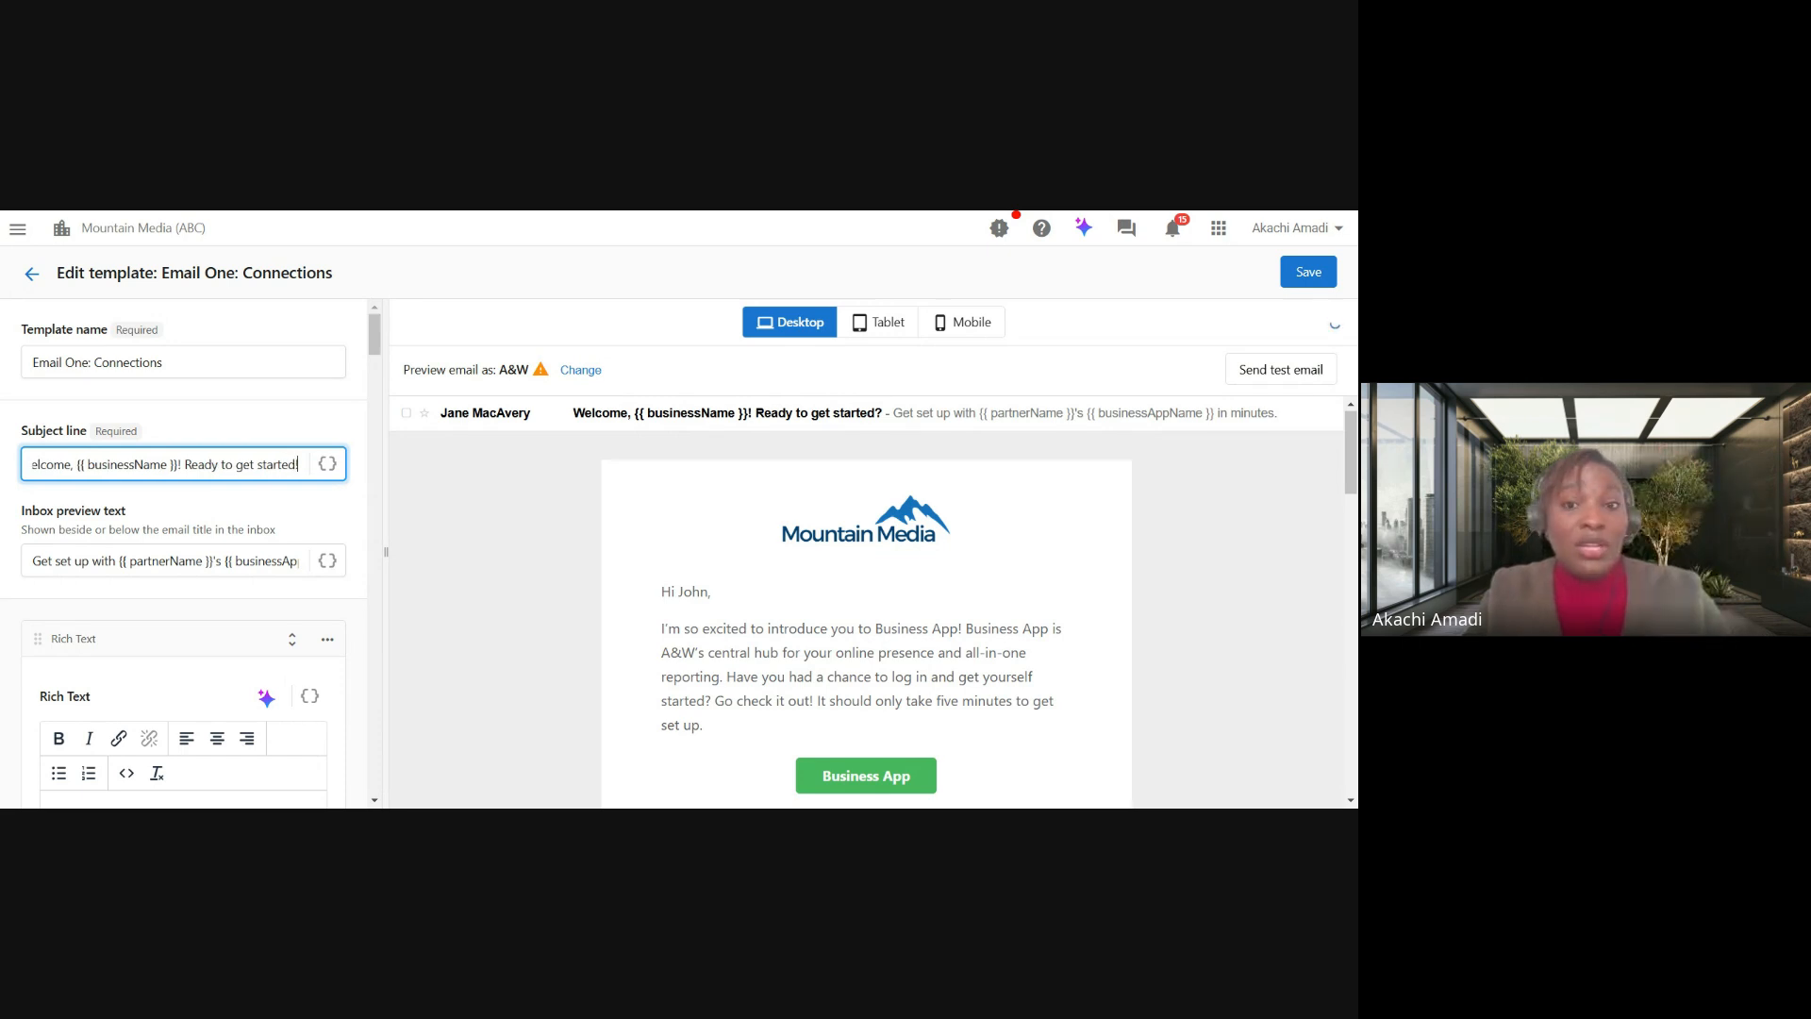
{"action": "left_click", "coordinate": [560, 522]}
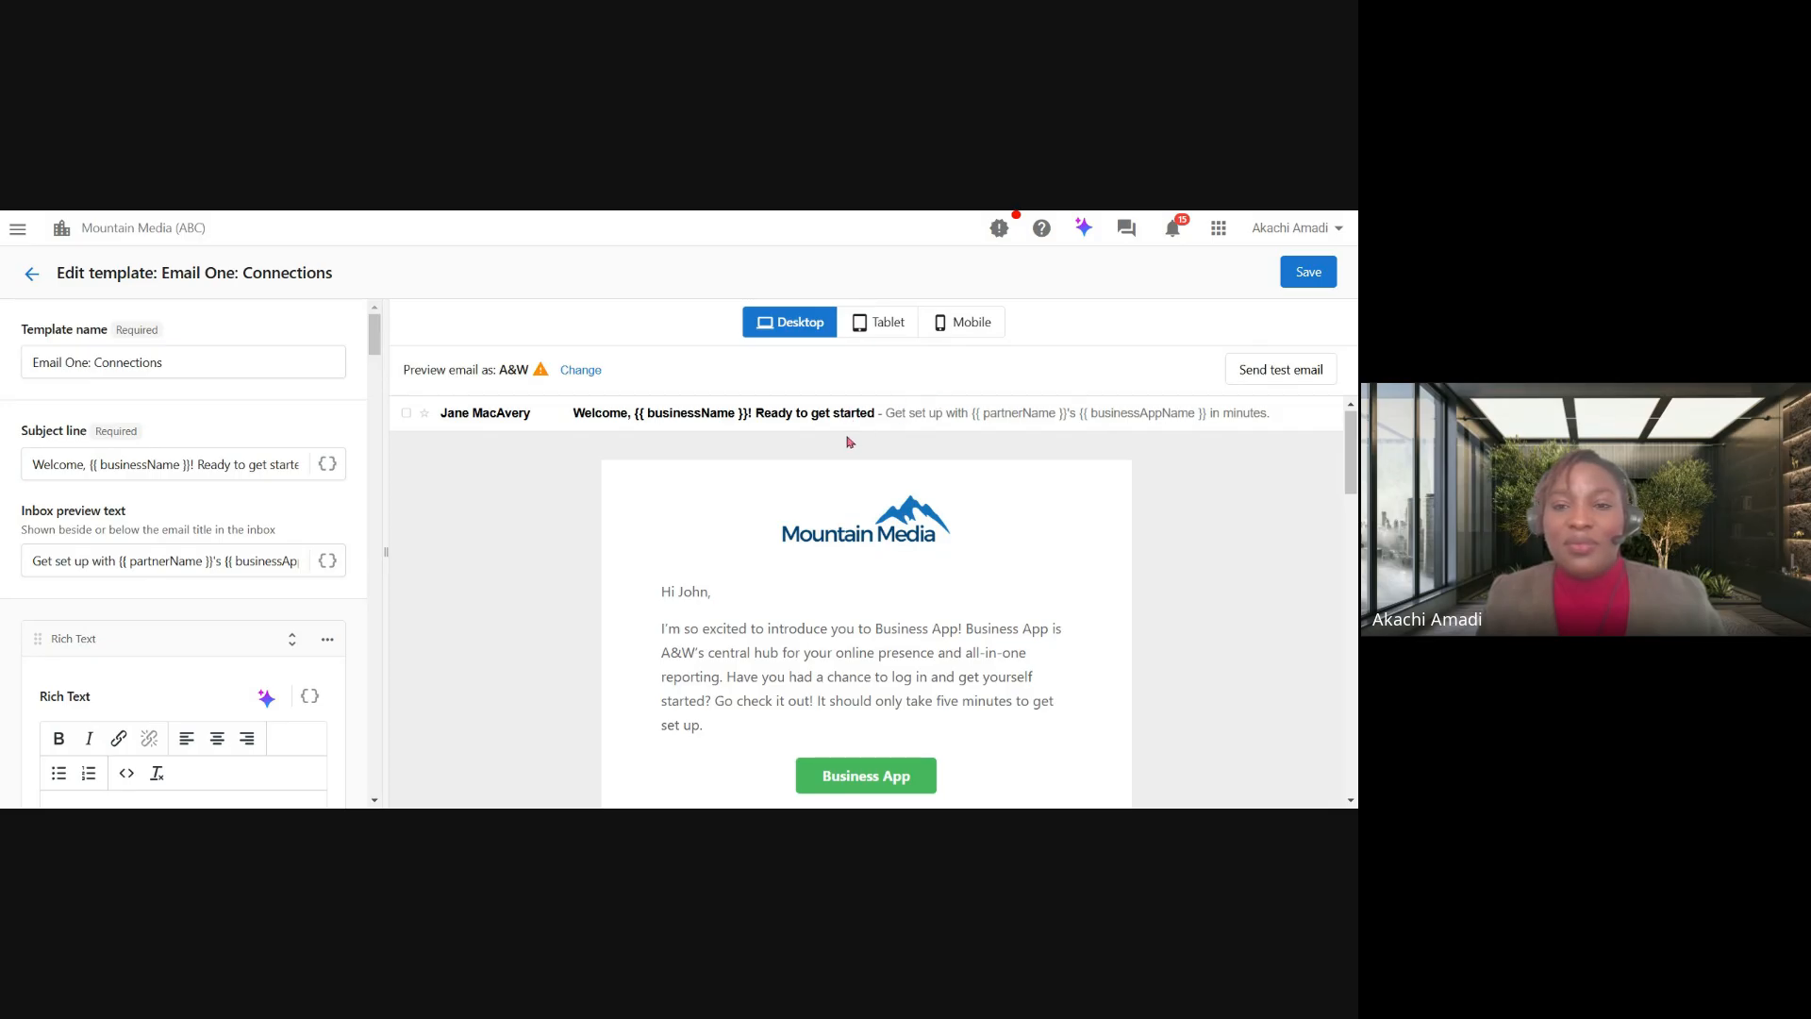
{"action": "left_click", "coordinate": [274, 464]}
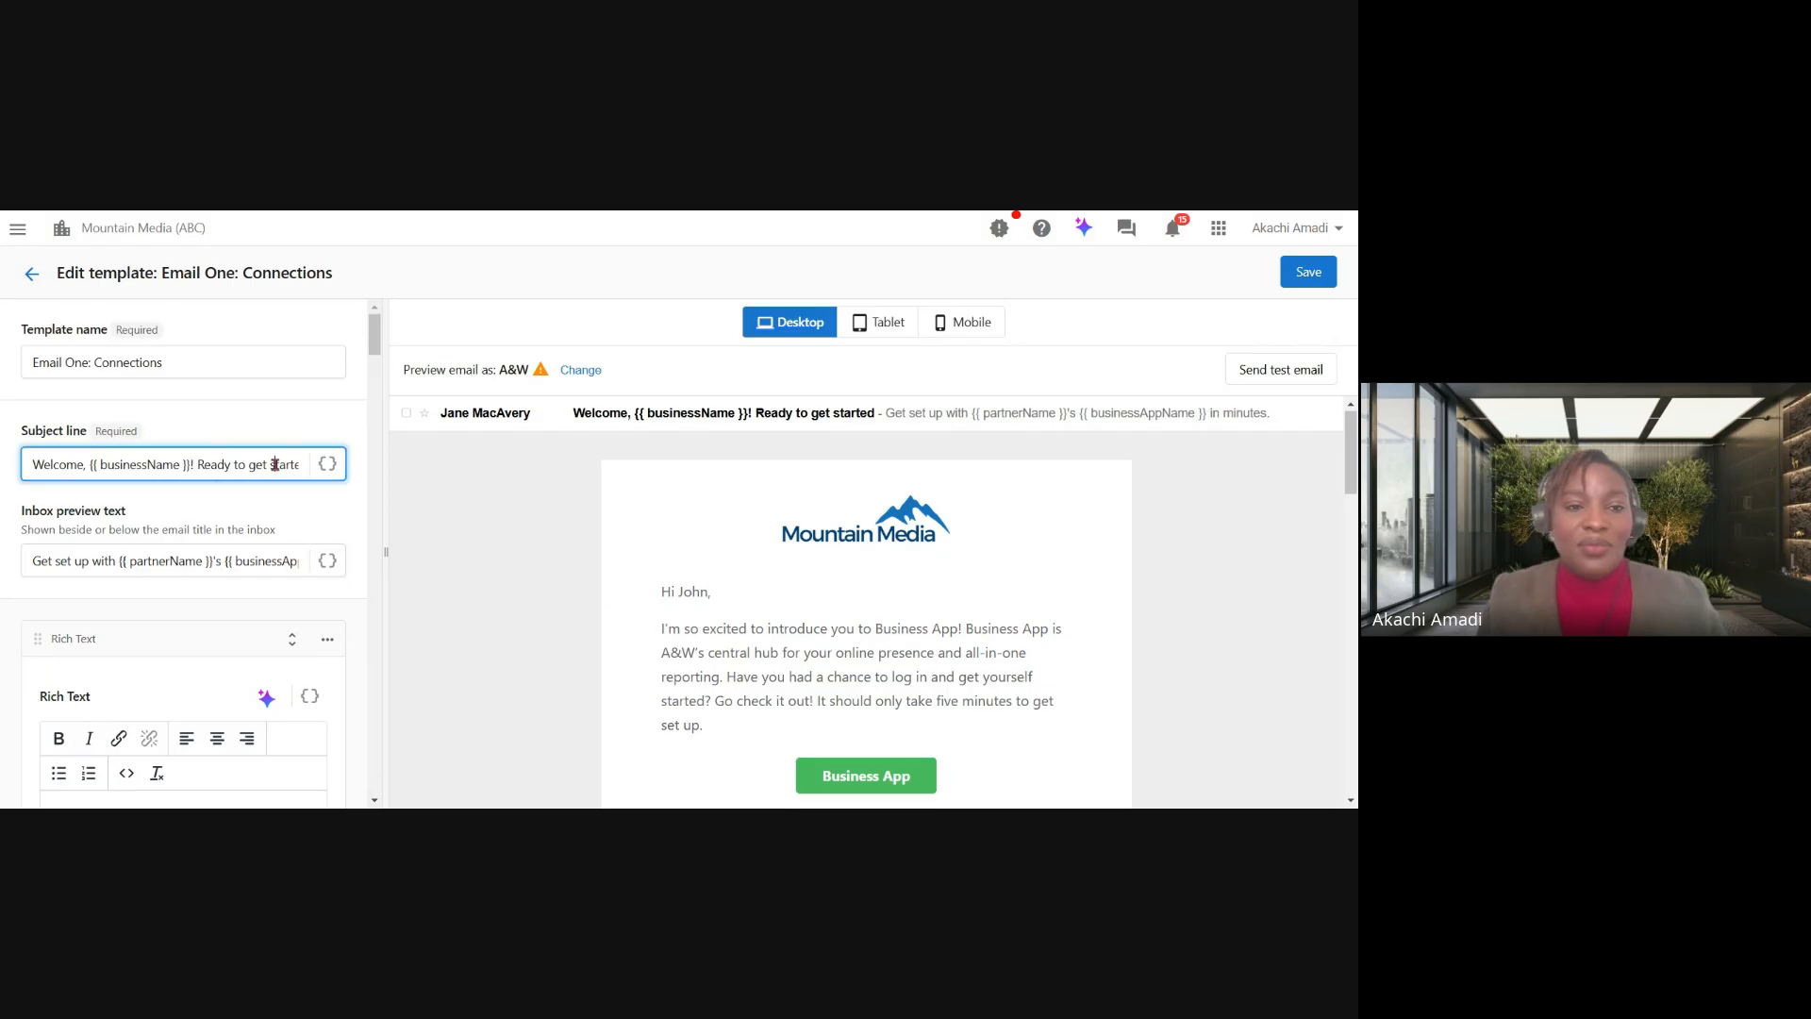
{"action": "key", "text": "End"}
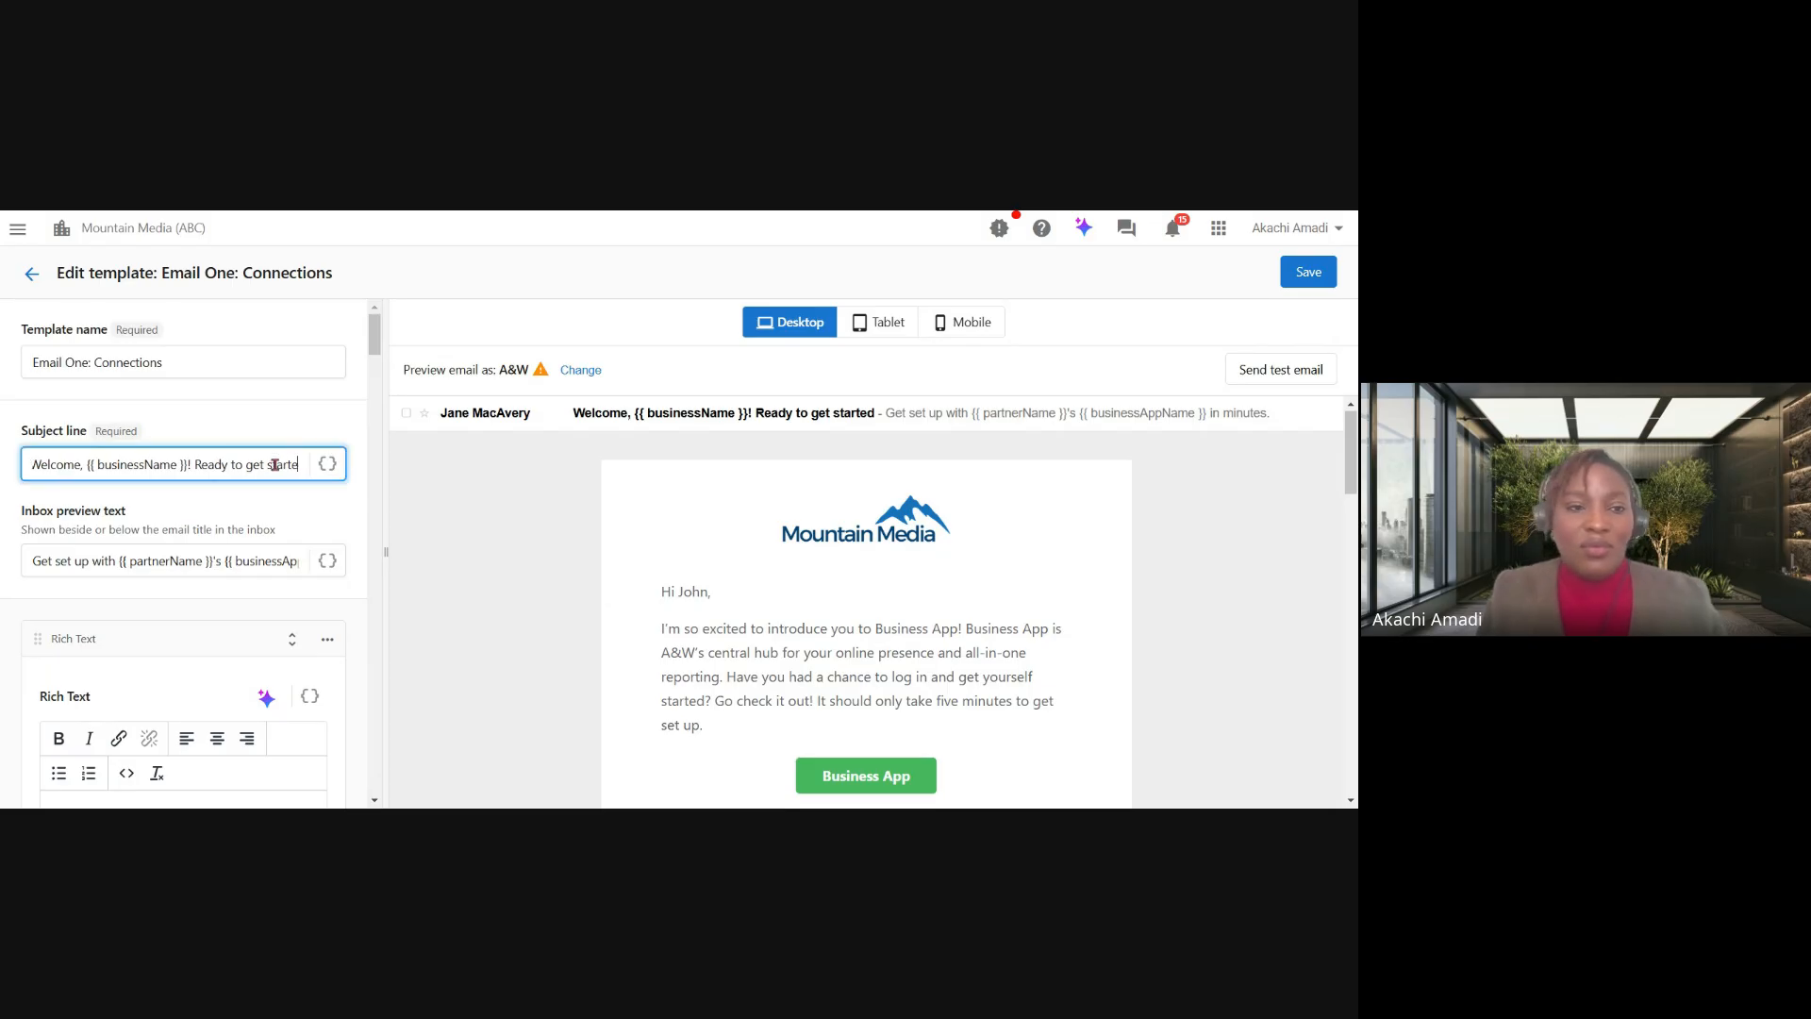
{"action": "type", "text": "!"}
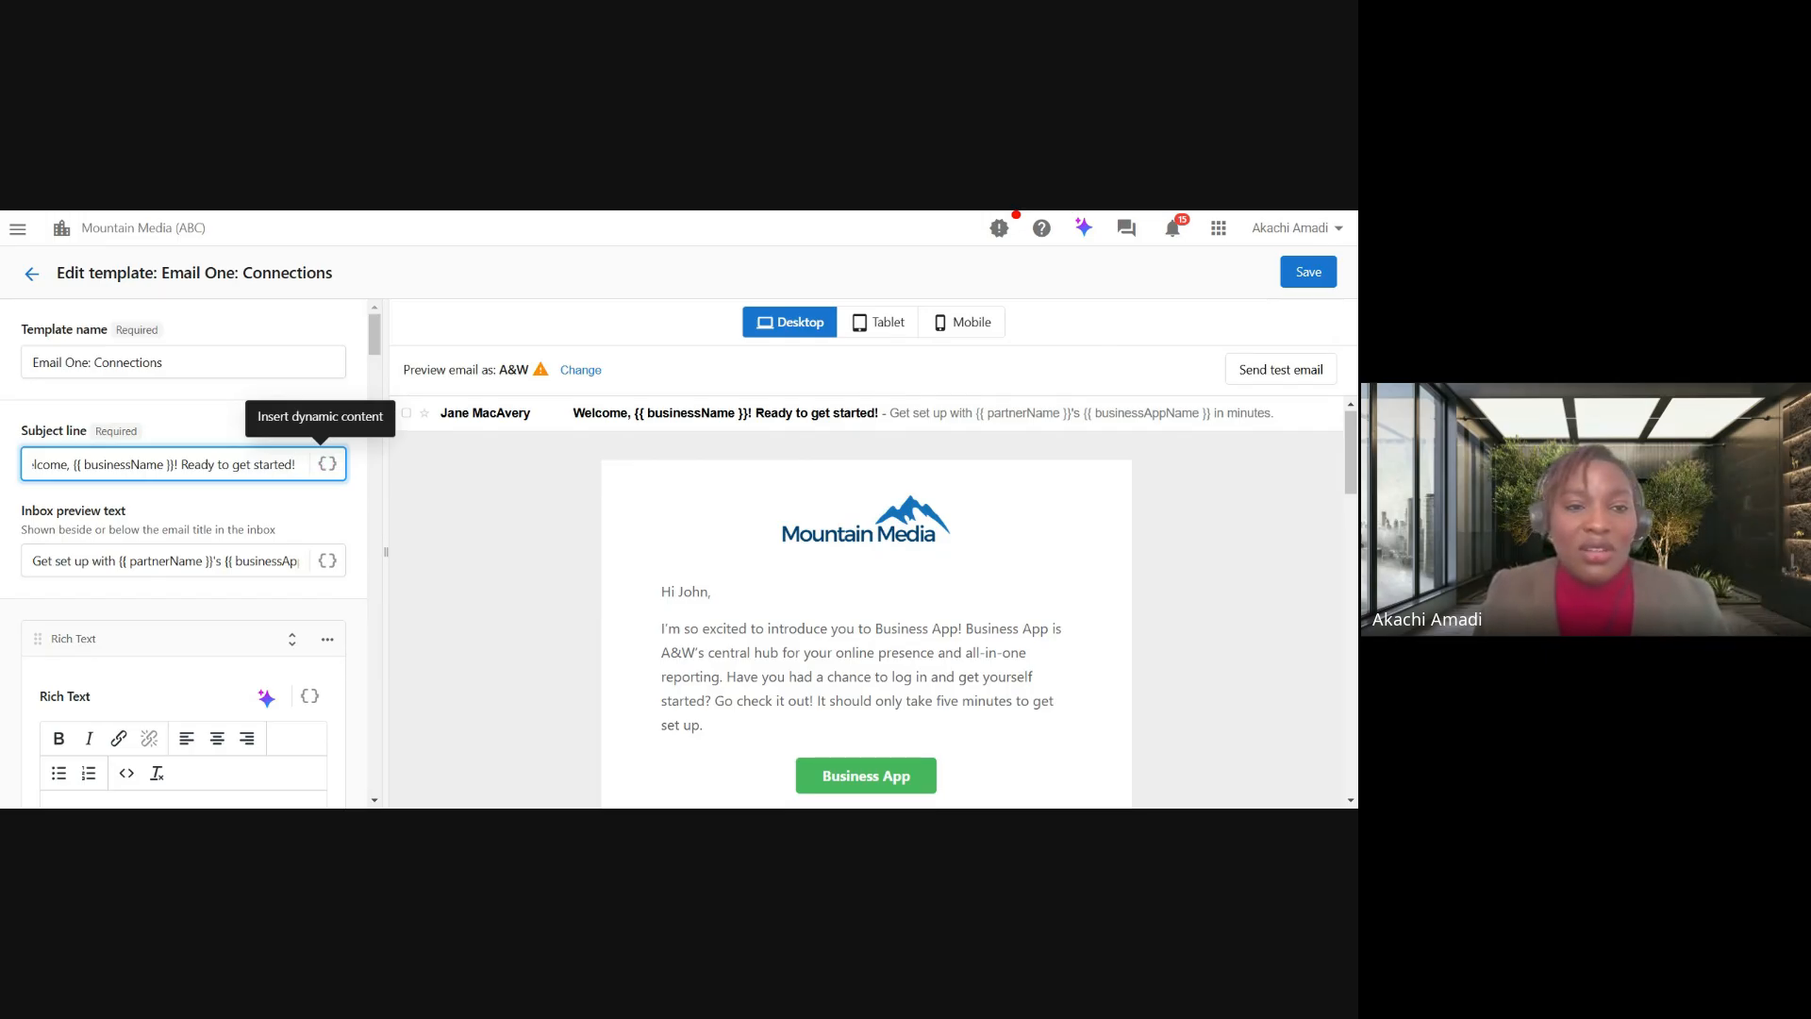
Insert the Last name dynamic field from the Contact details category at the end of the subject line.
{"action": "left_click", "coordinate": [327, 463]}
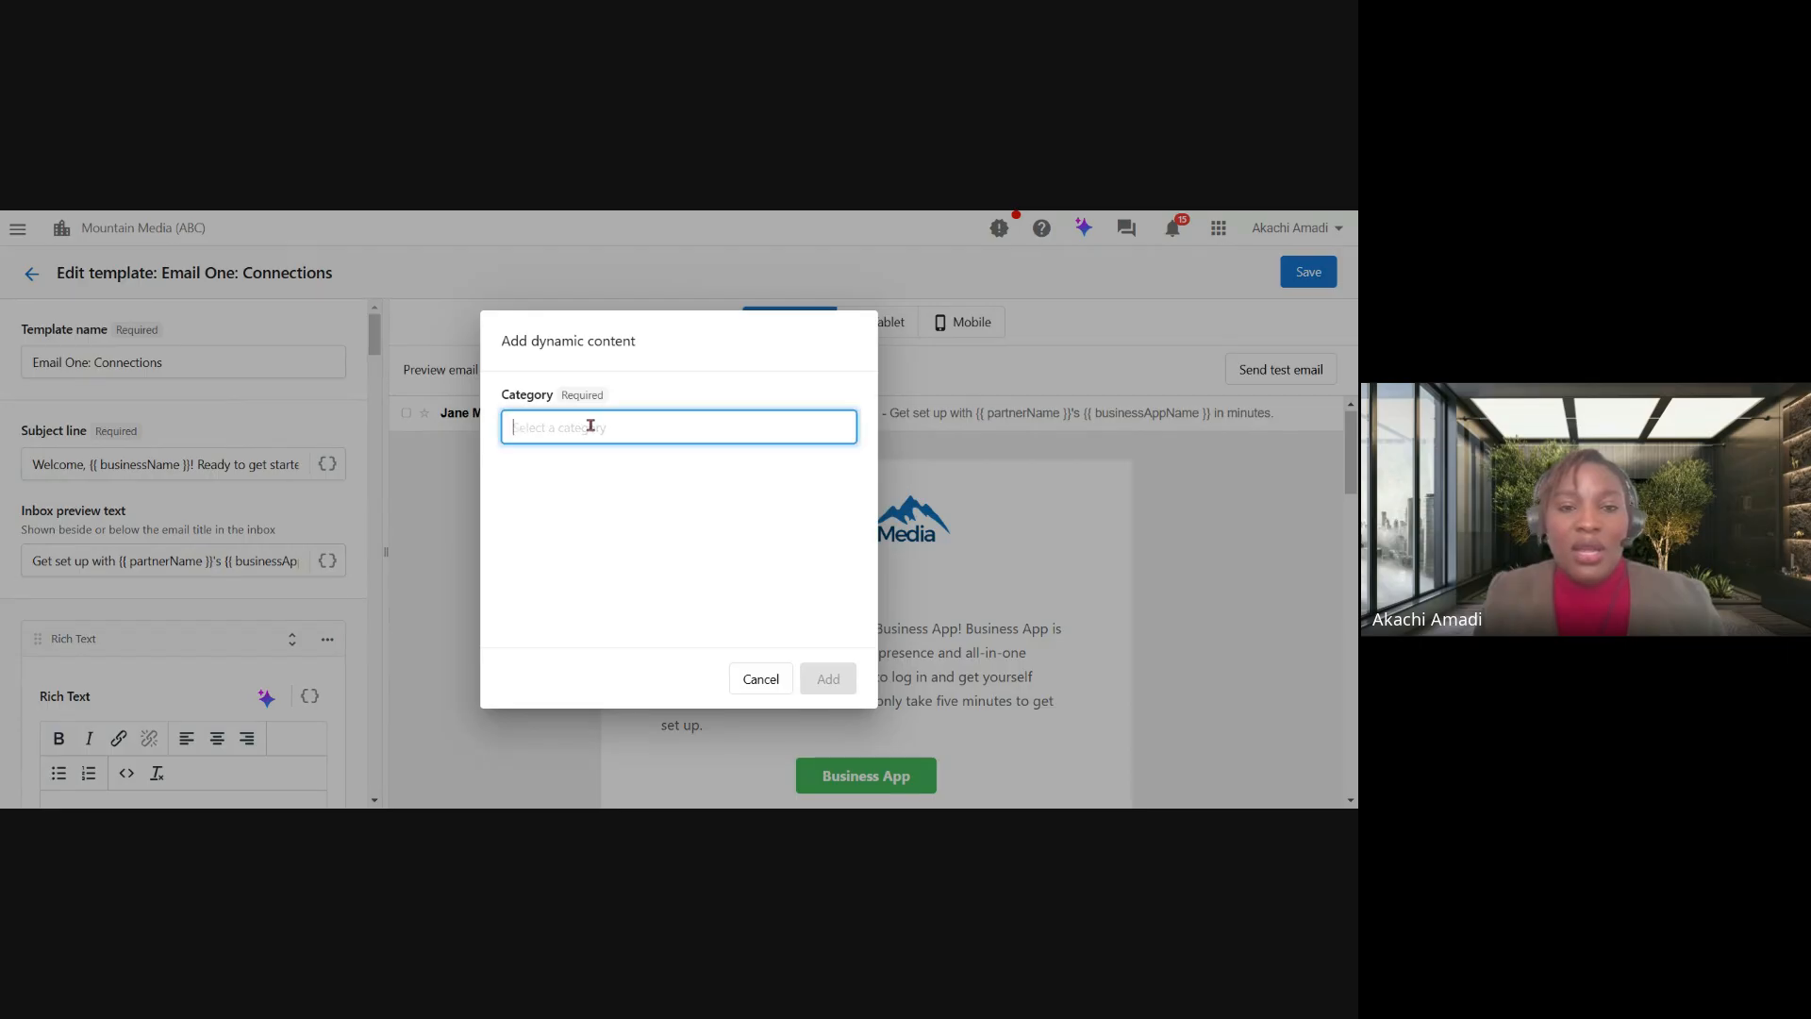
{"action": "left_click", "coordinate": [590, 425]}
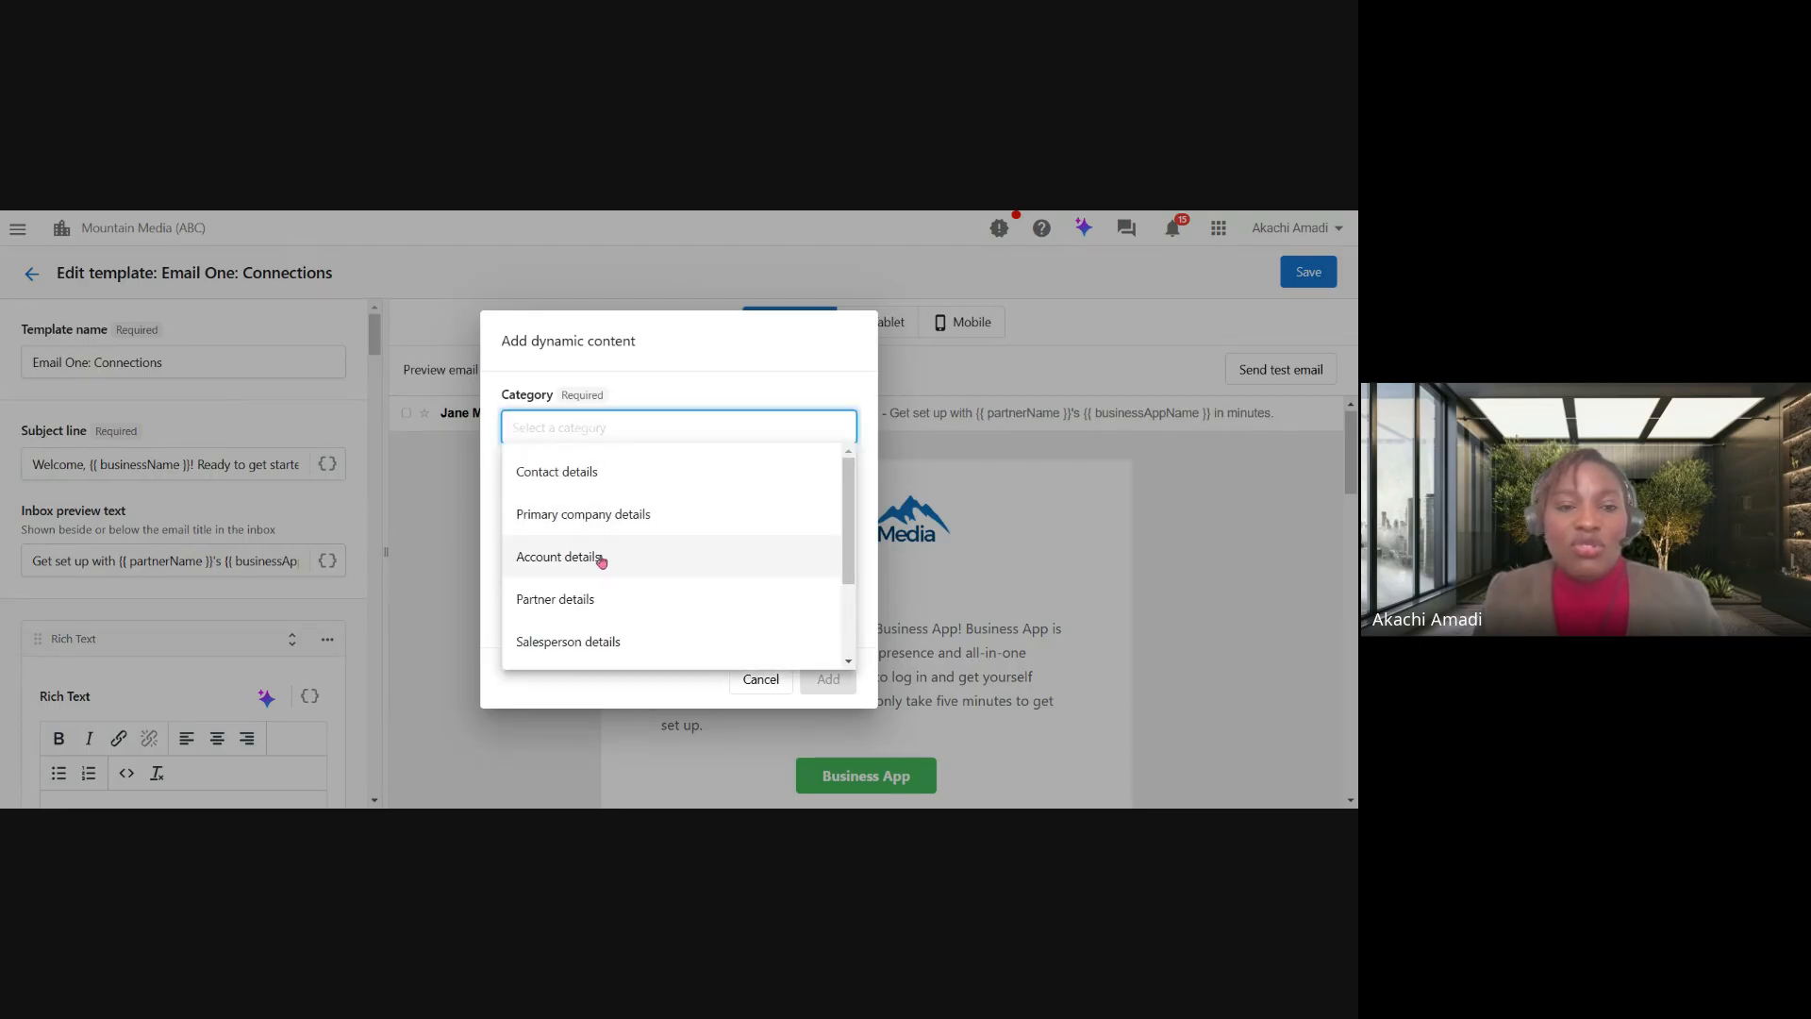
{"action": "left_click", "coordinate": [606, 475]}
{"action": "left_click", "coordinate": [597, 505]}
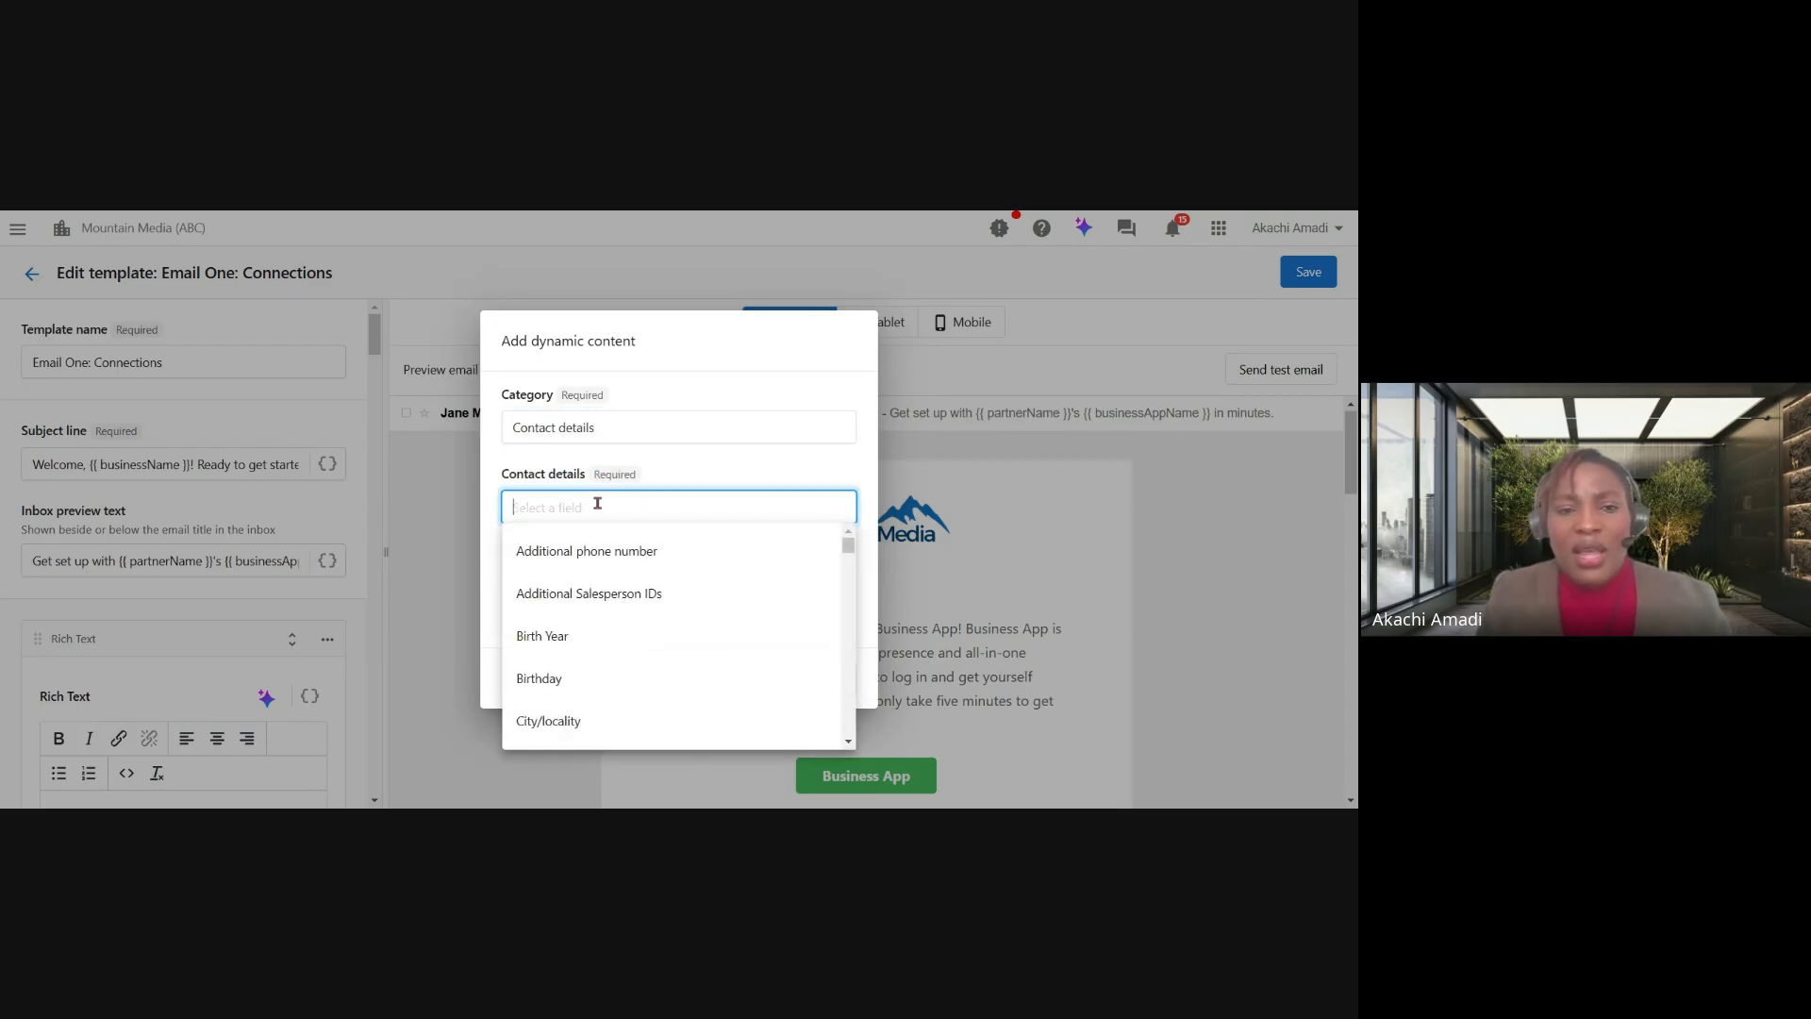
{"action": "scroll", "coordinate": [660, 595], "scroll_direction": "down", "scroll_amount": 3}
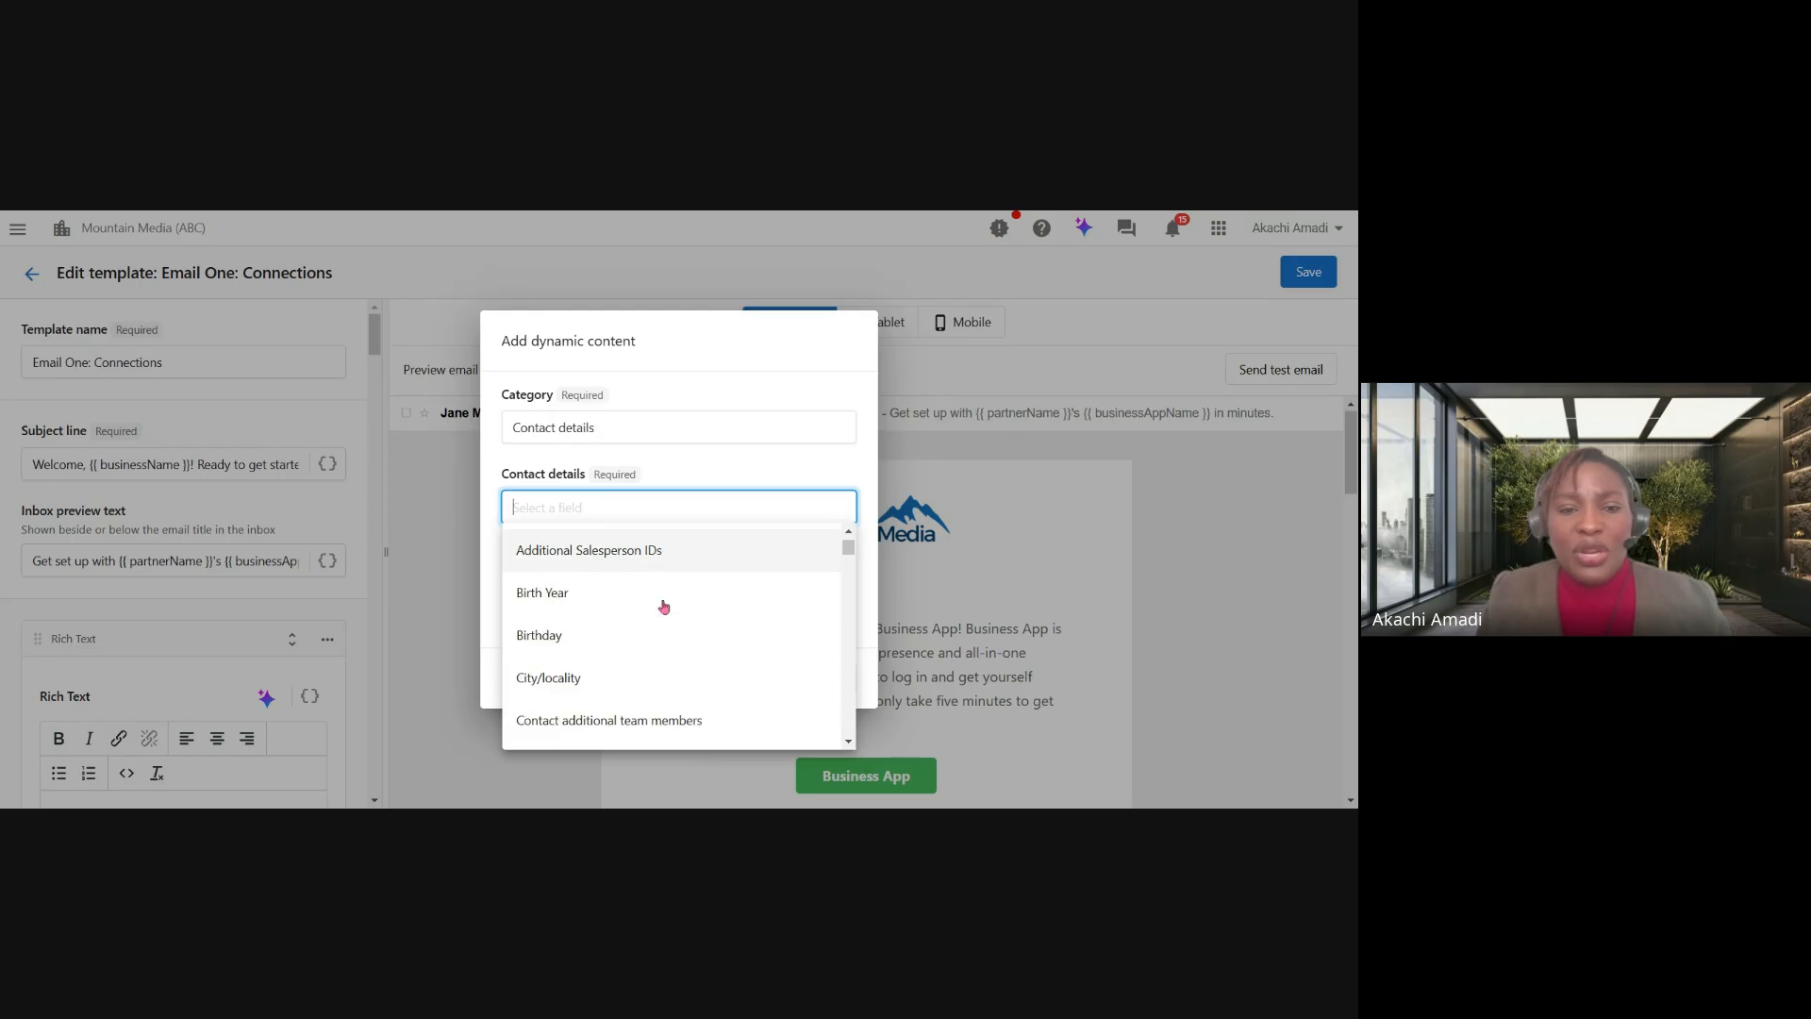
{"action": "type", "text": "l"}
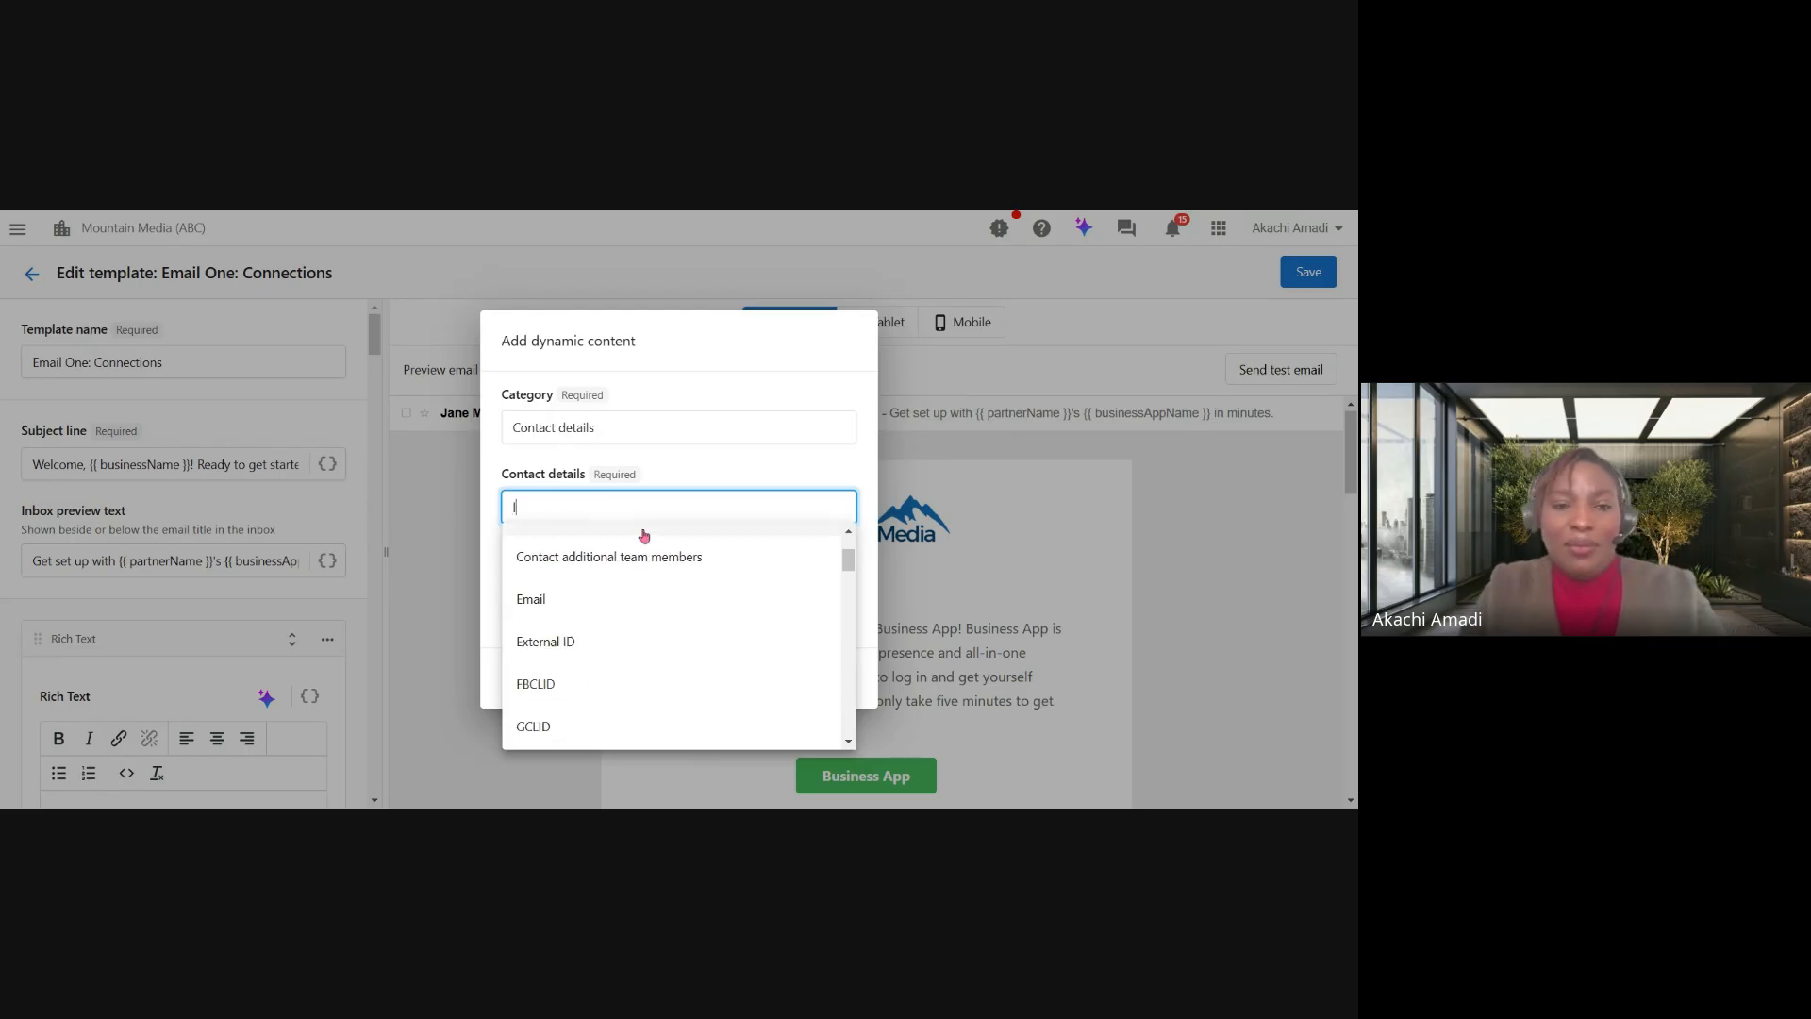
{"action": "type", "text": "astname"}
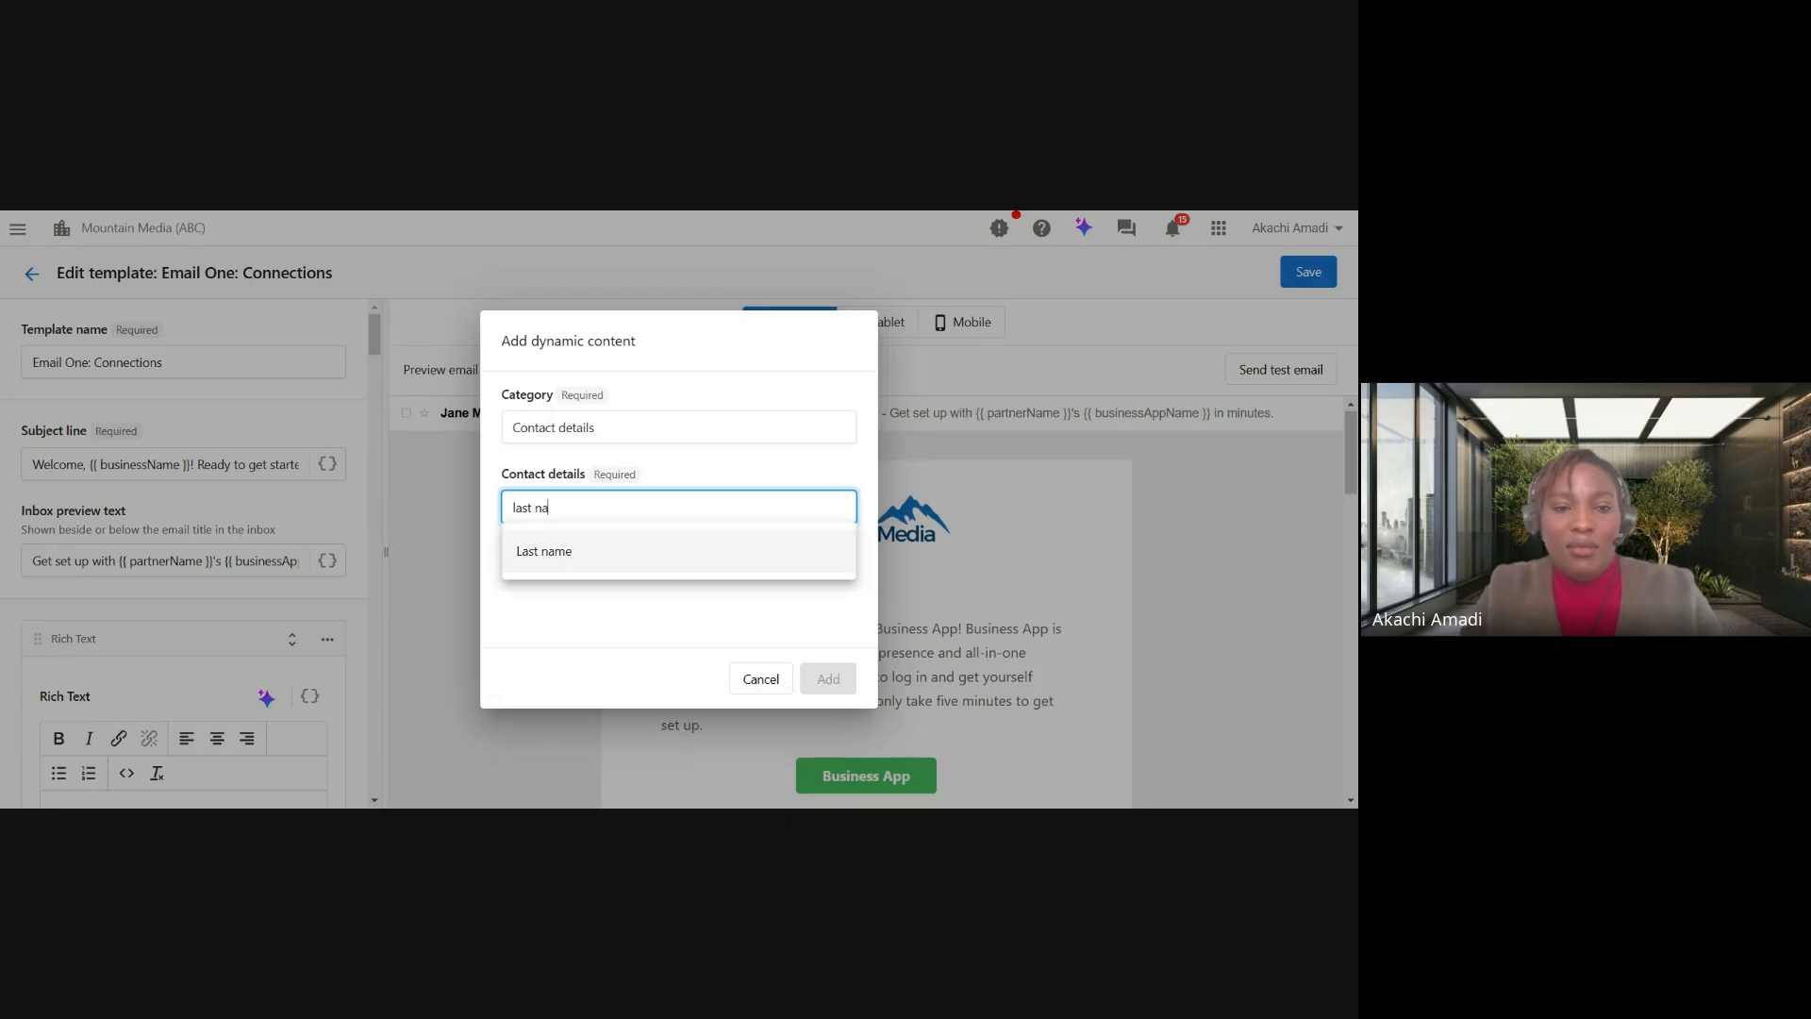
{"action": "left_click", "coordinate": [641, 555]}
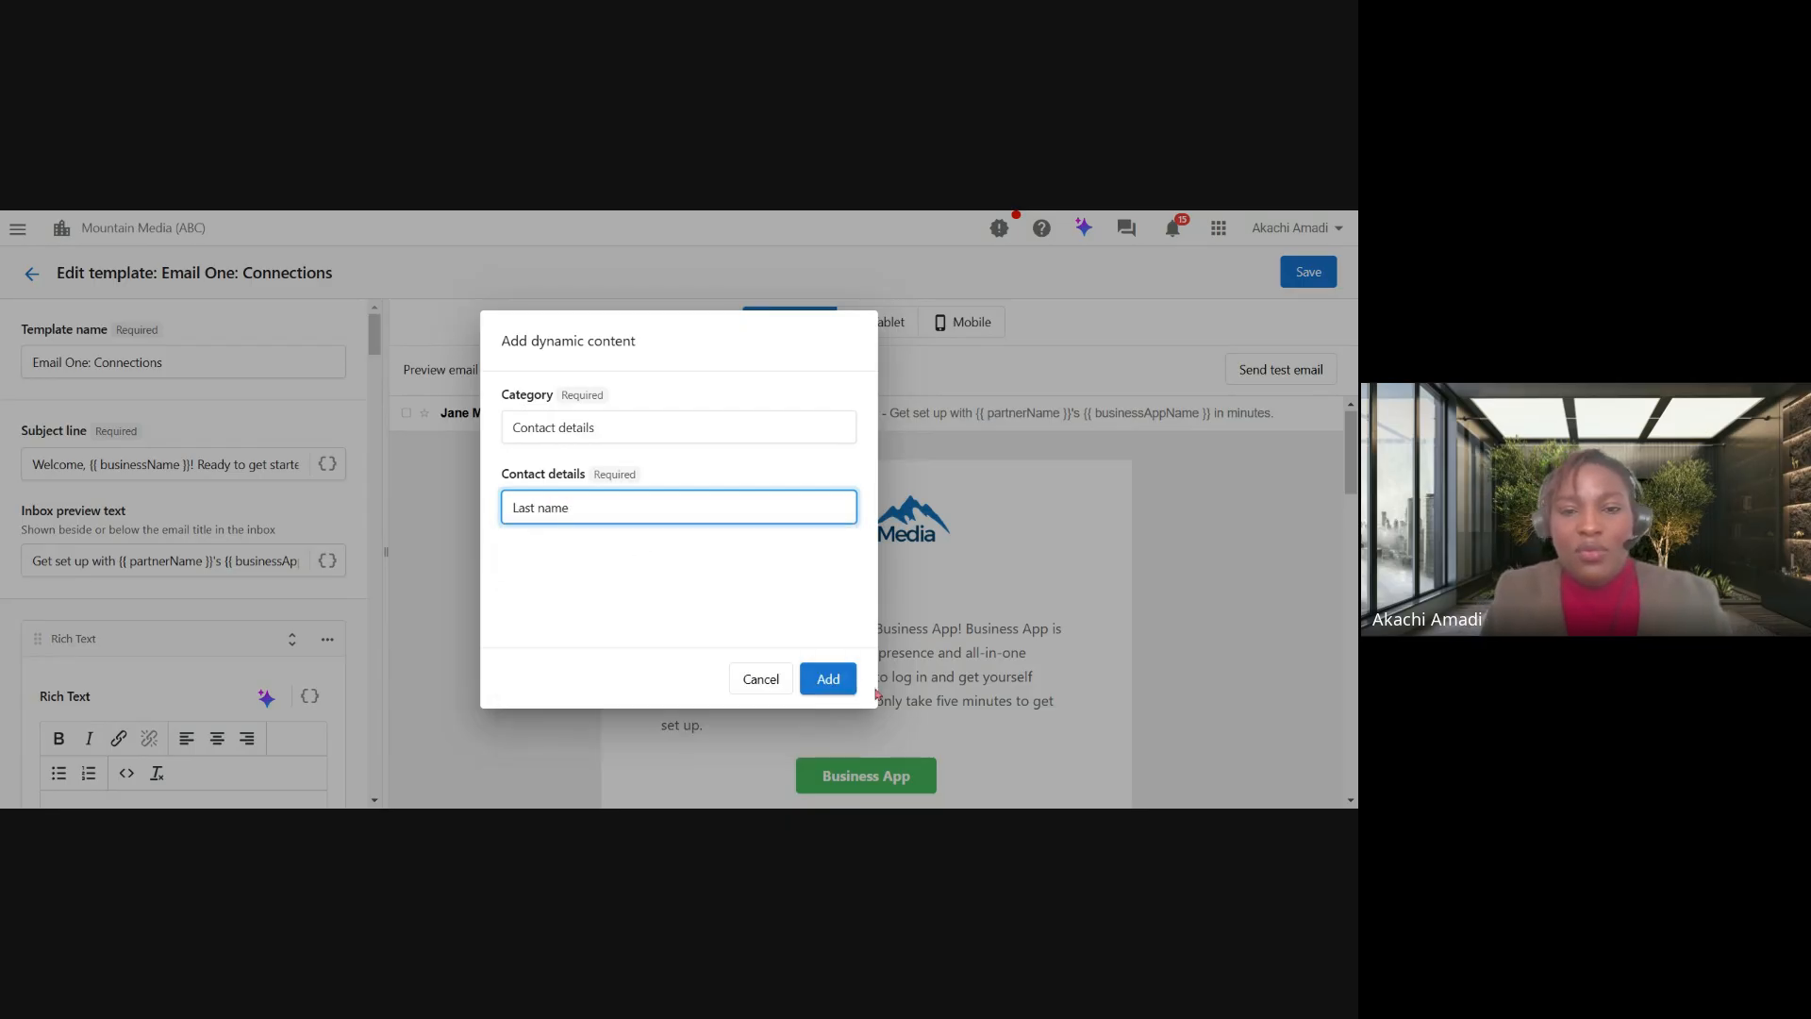
{"action": "left_click", "coordinate": [828, 681]}
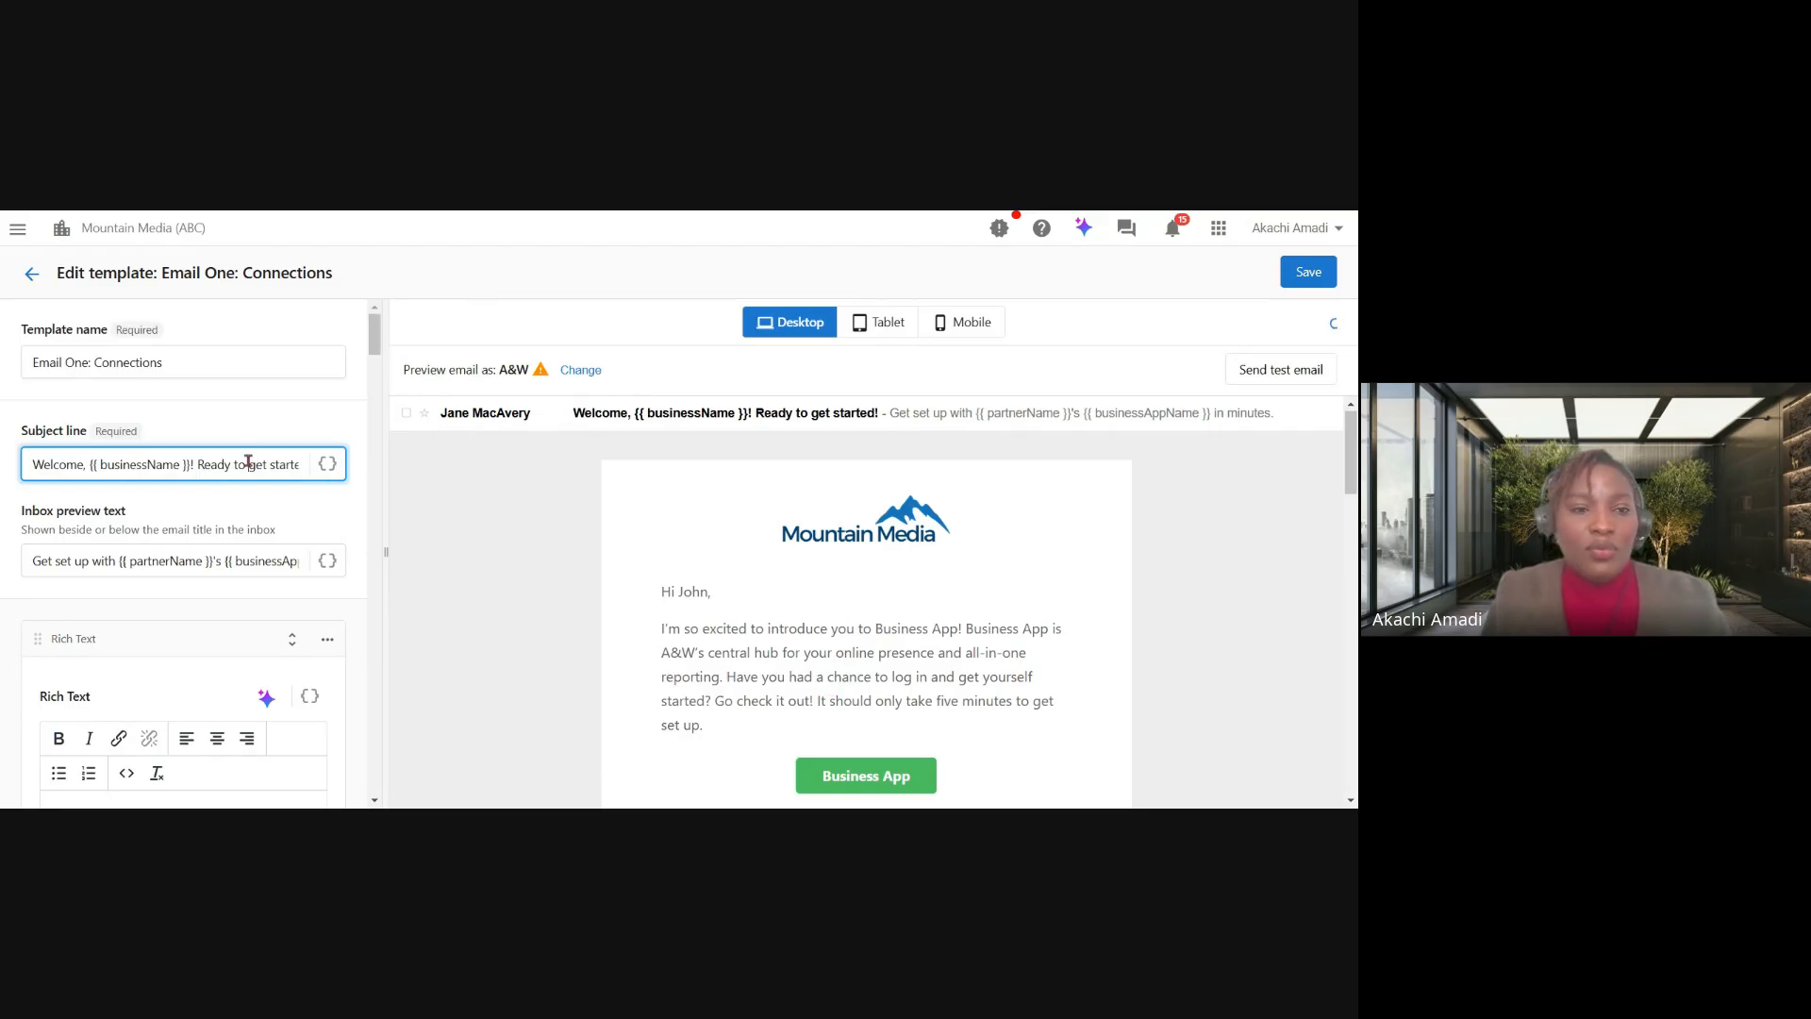
{"action": "key", "text": "Right"}
{"action": "key", "text": "Right"}
{"action": "key", "text": "Right"}
{"action": "key", "text": "Right"}
{"action": "key", "text": "Right"}
{"action": "key", "text": "Right"}
{"action": "key", "text": "Right"}
{"action": "key", "text": "Right"}
{"action": "key", "text": "Right"}
{"action": "key", "text": "Right"}
{"action": "key", "text": "Right"}
{"action": "key", "text": "Right"}
{"action": "key", "text": "Right"}
{"action": "key", "text": "Right"}
{"action": "key", "text": "Right"}
{"action": "key", "text": "Right"}
{"action": "key", "text": "Right"}
{"action": "key", "text": "Right"}
{"action": "key", "text": "Right"}
{"action": "key", "text": "Right"}
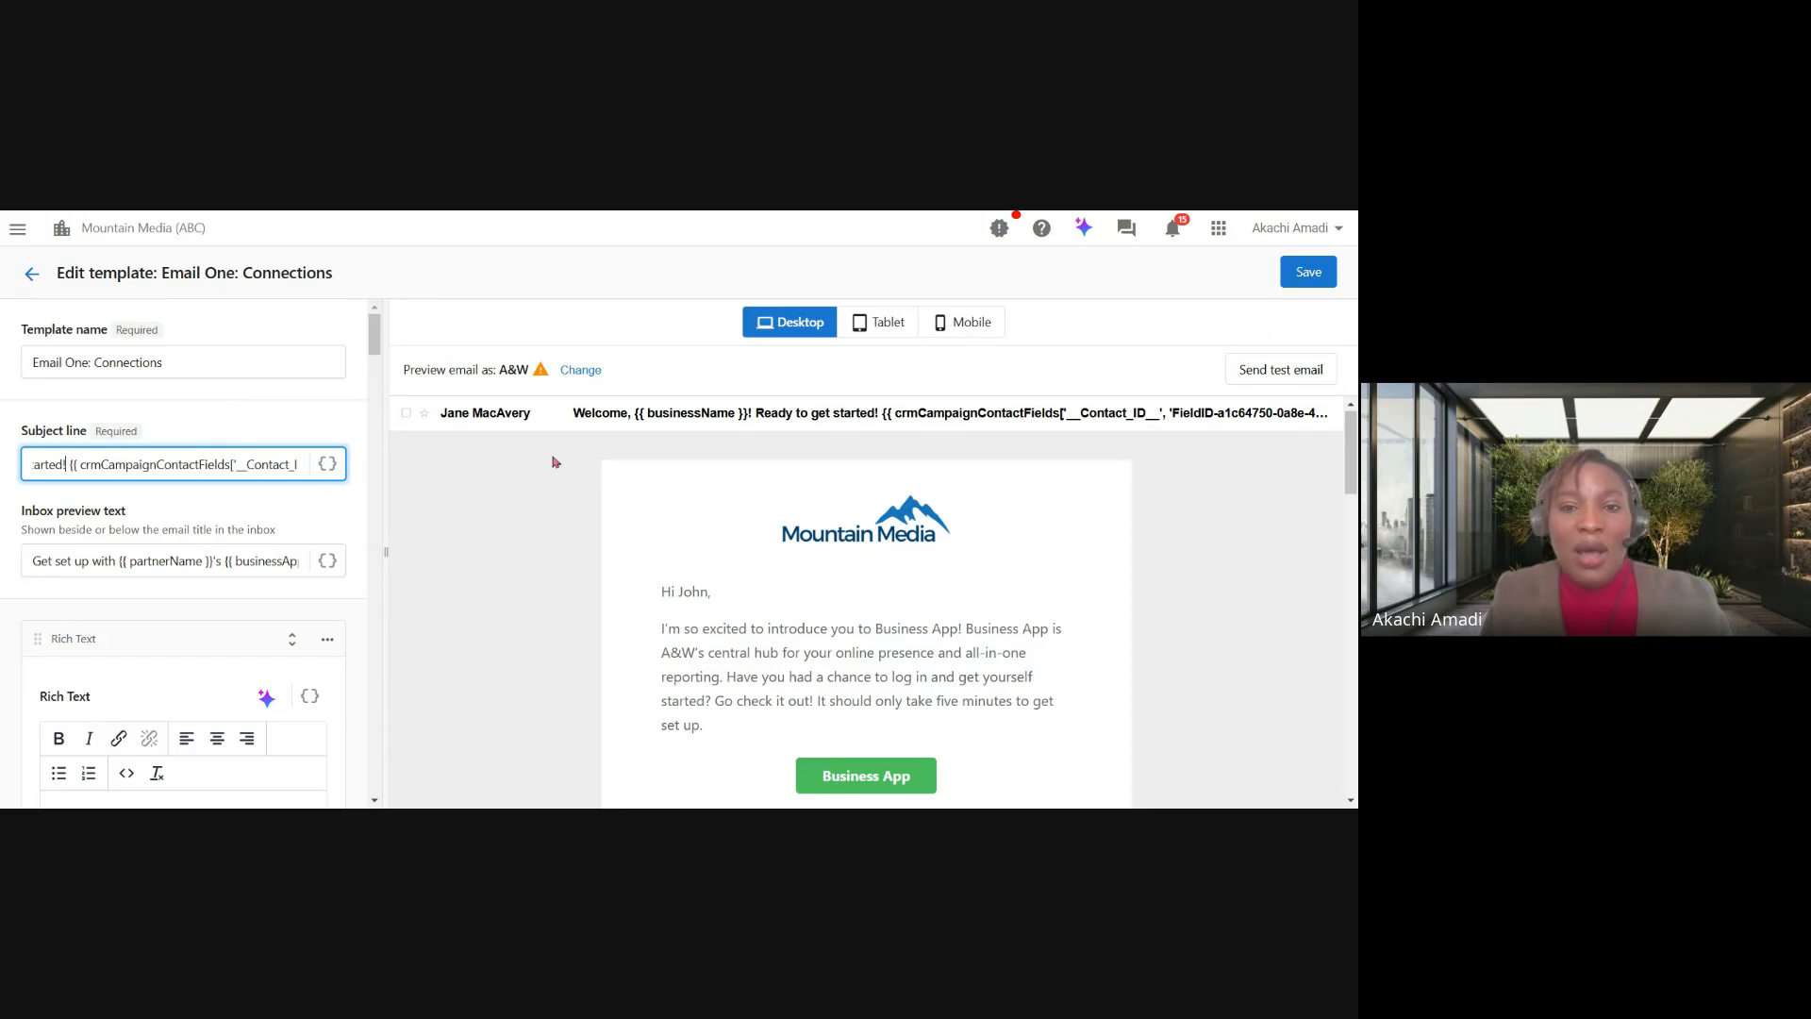
Change the greeting word in the email's first Rich Text block from "Hi" to "Hey".
{"action": "scroll", "coordinate": [265, 497], "scroll_direction": "down", "scroll_amount": 1}
{"action": "scroll", "coordinate": [265, 497], "scroll_direction": "down", "scroll_amount": 1}
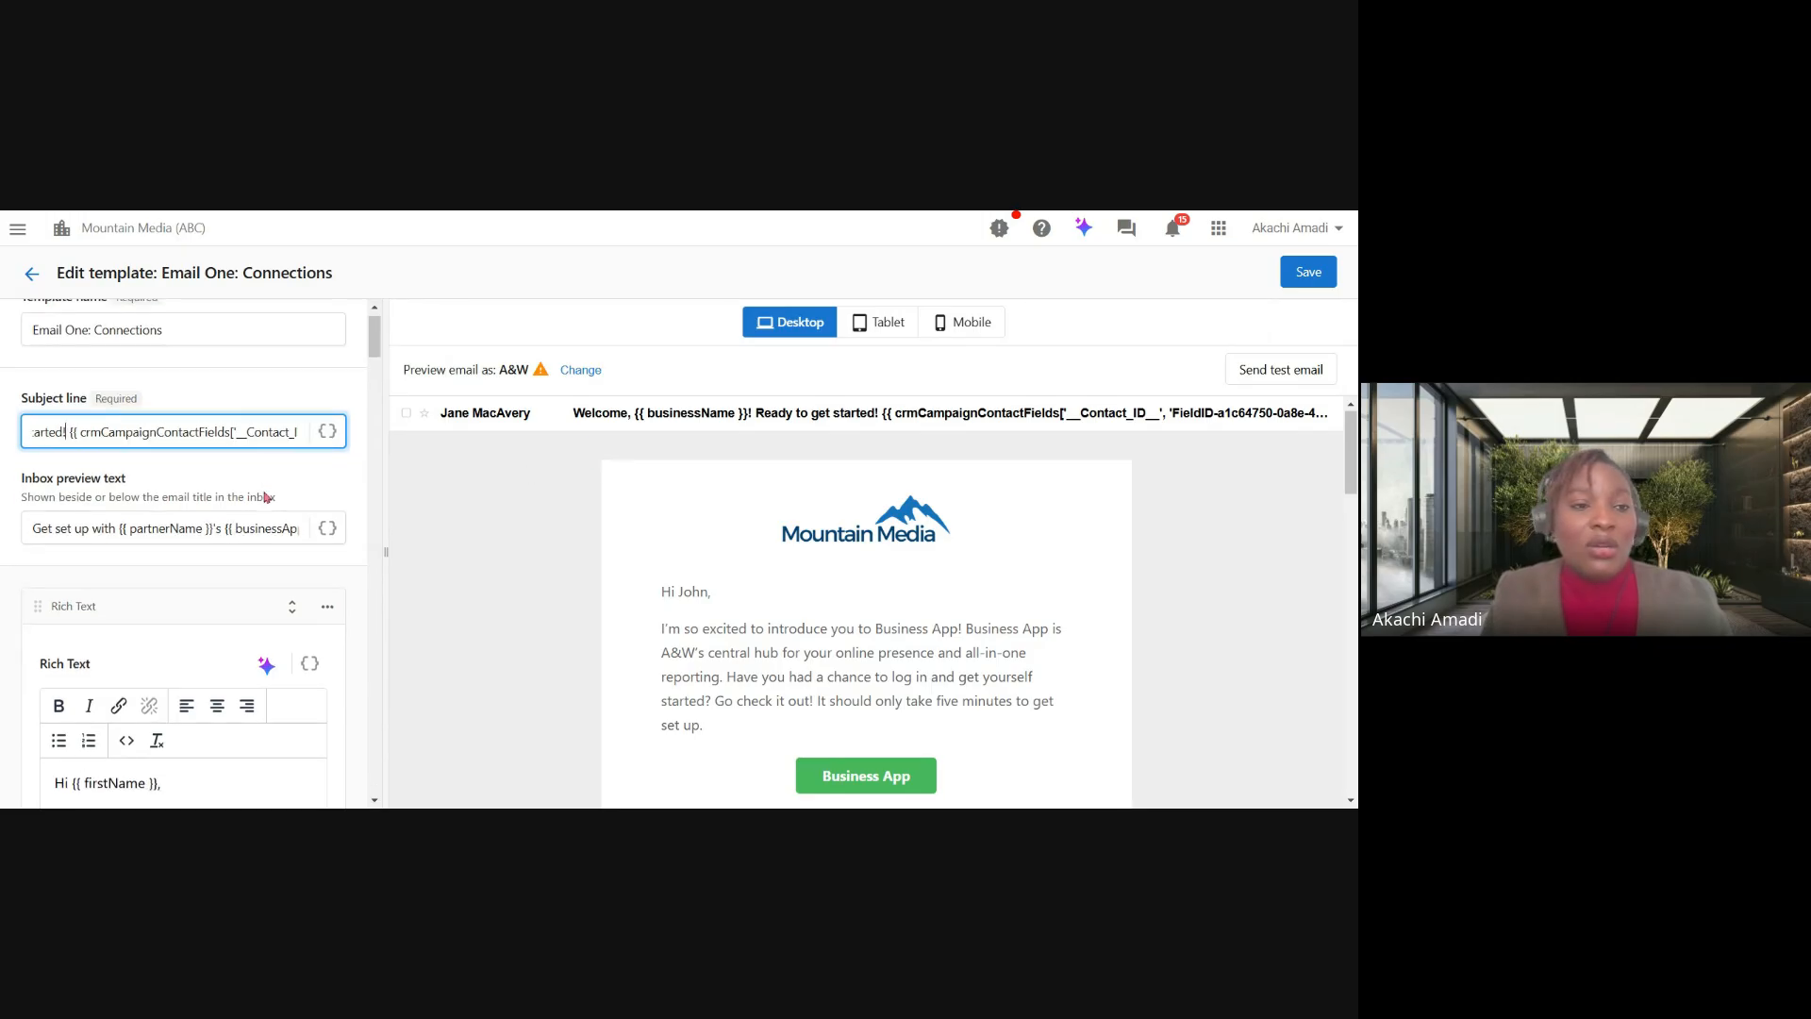
{"action": "scroll", "coordinate": [245, 497], "scroll_direction": "down", "scroll_amount": 2}
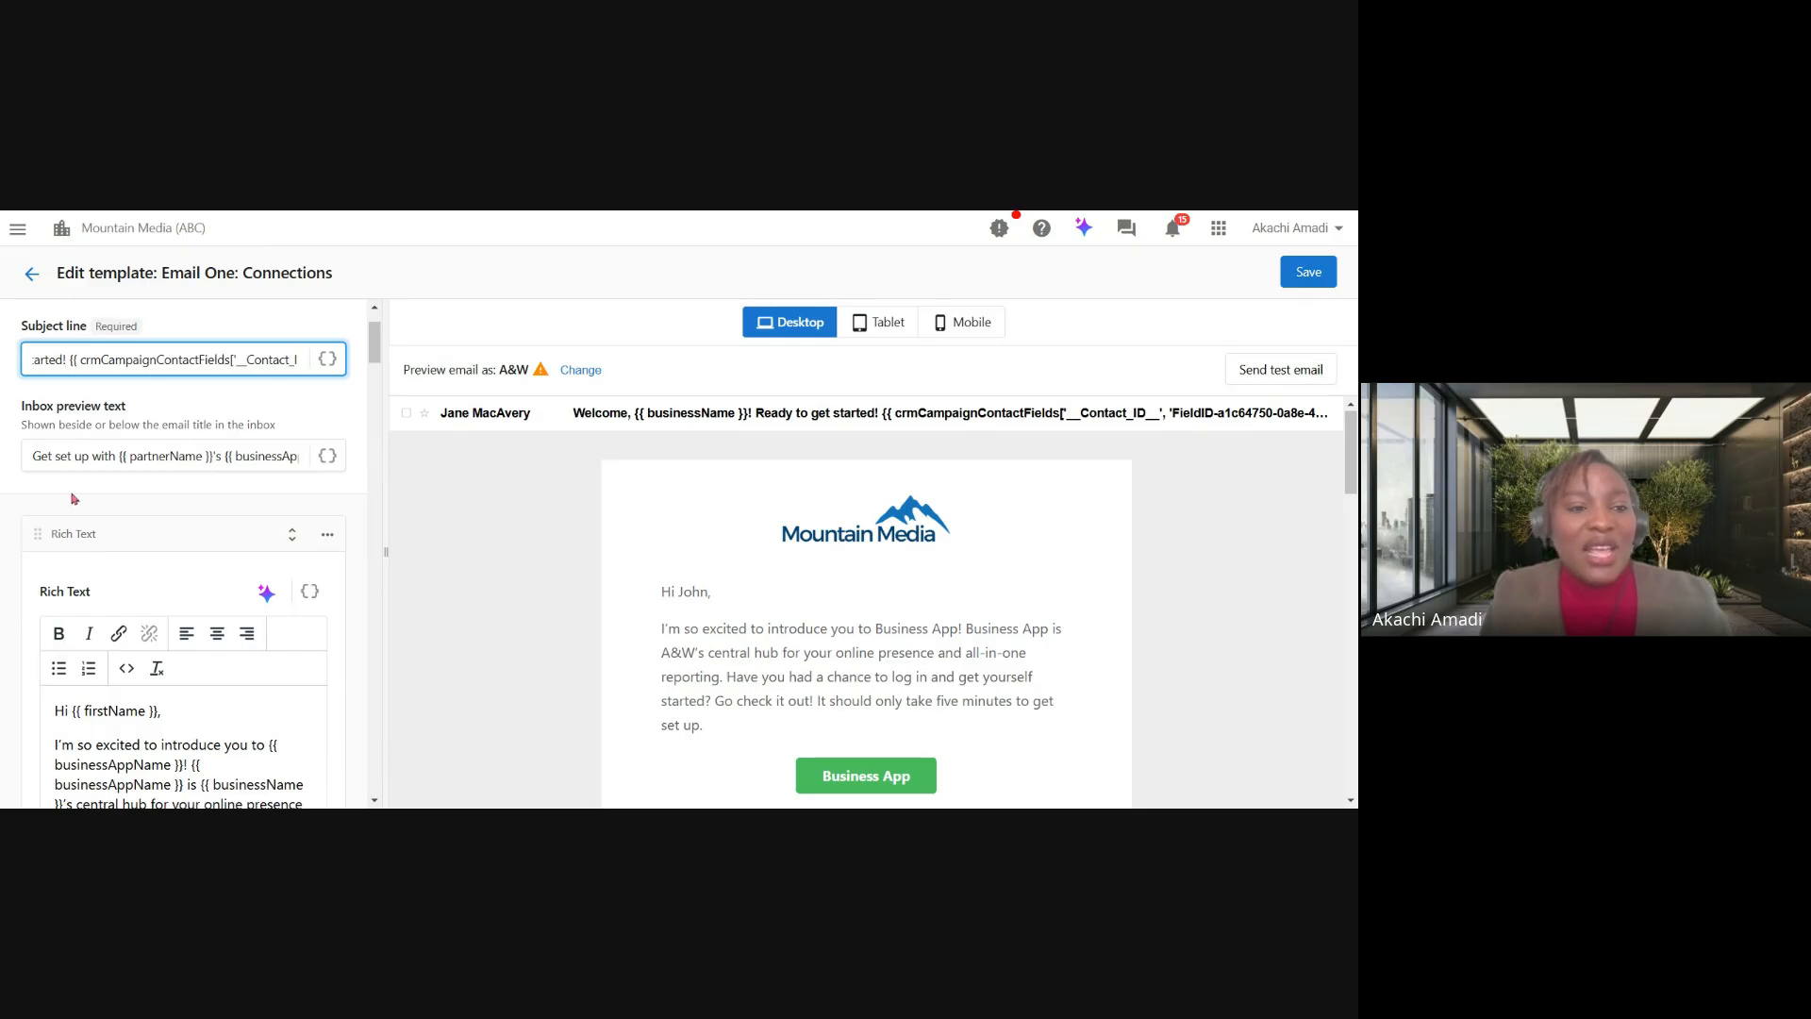
{"action": "scroll", "coordinate": [206, 469], "scroll_direction": "down", "scroll_amount": 1}
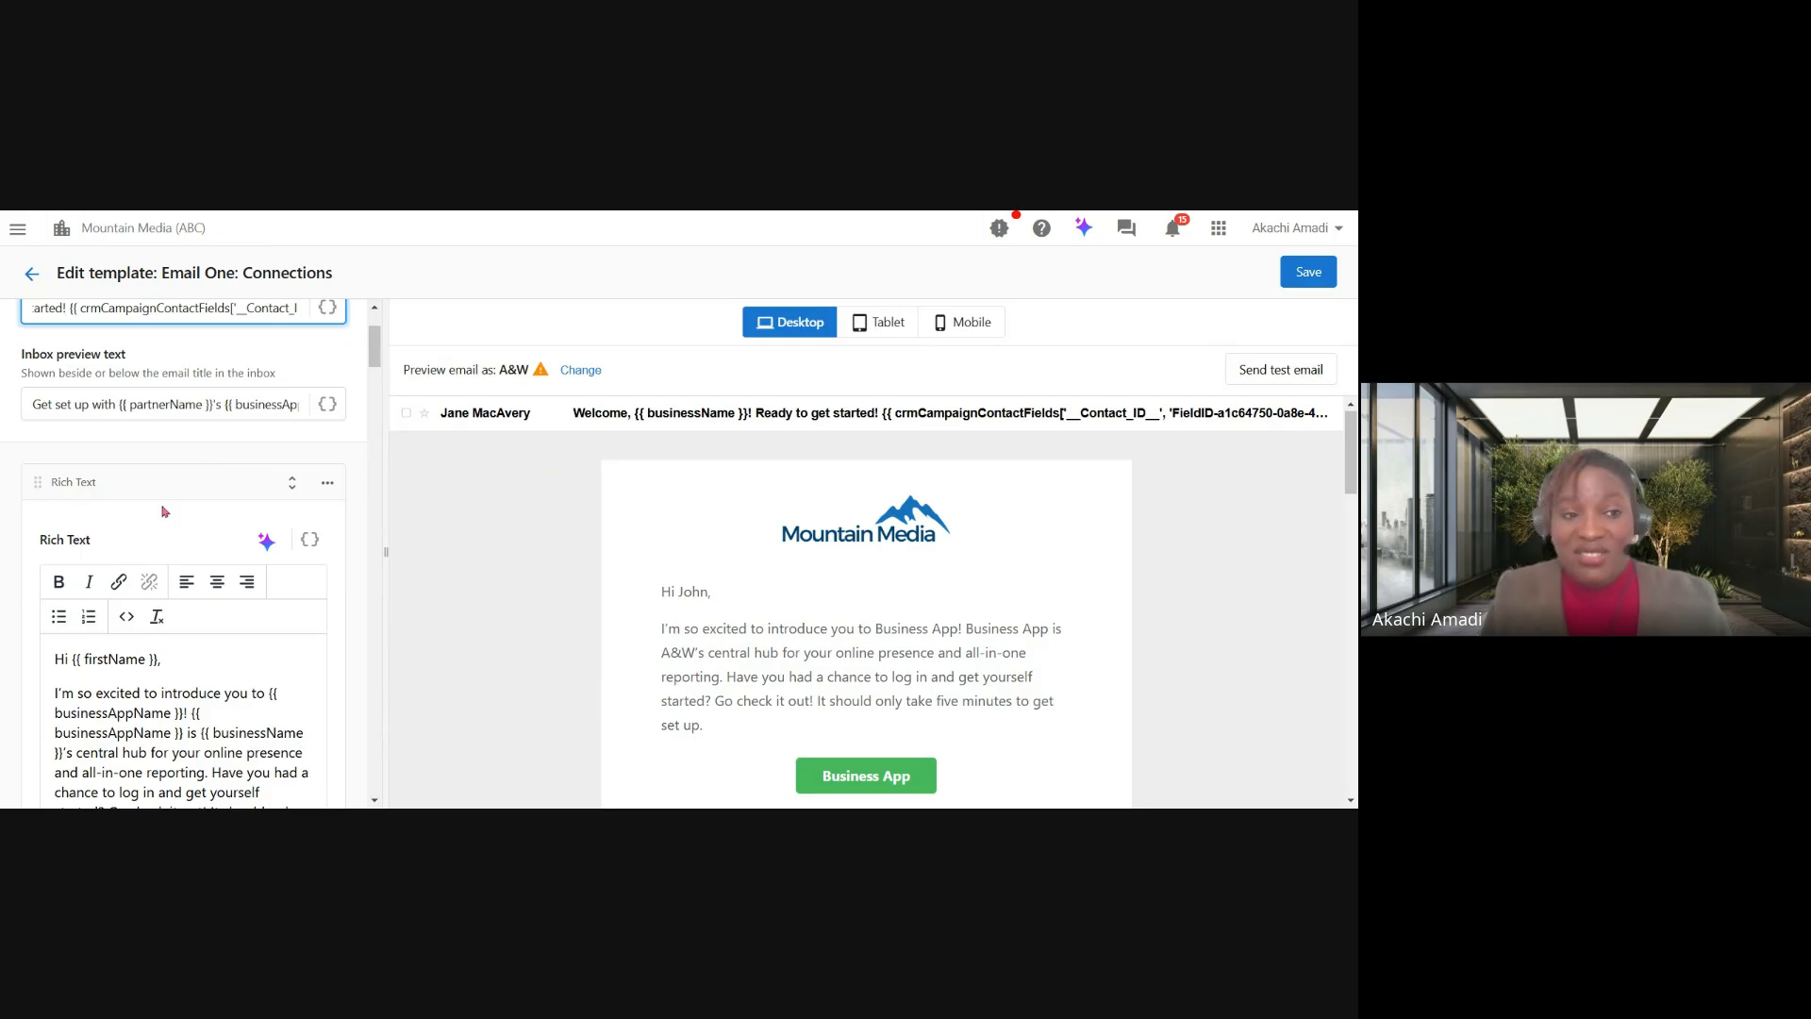
{"action": "scroll", "coordinate": [219, 530], "scroll_direction": "down", "scroll_amount": 2}
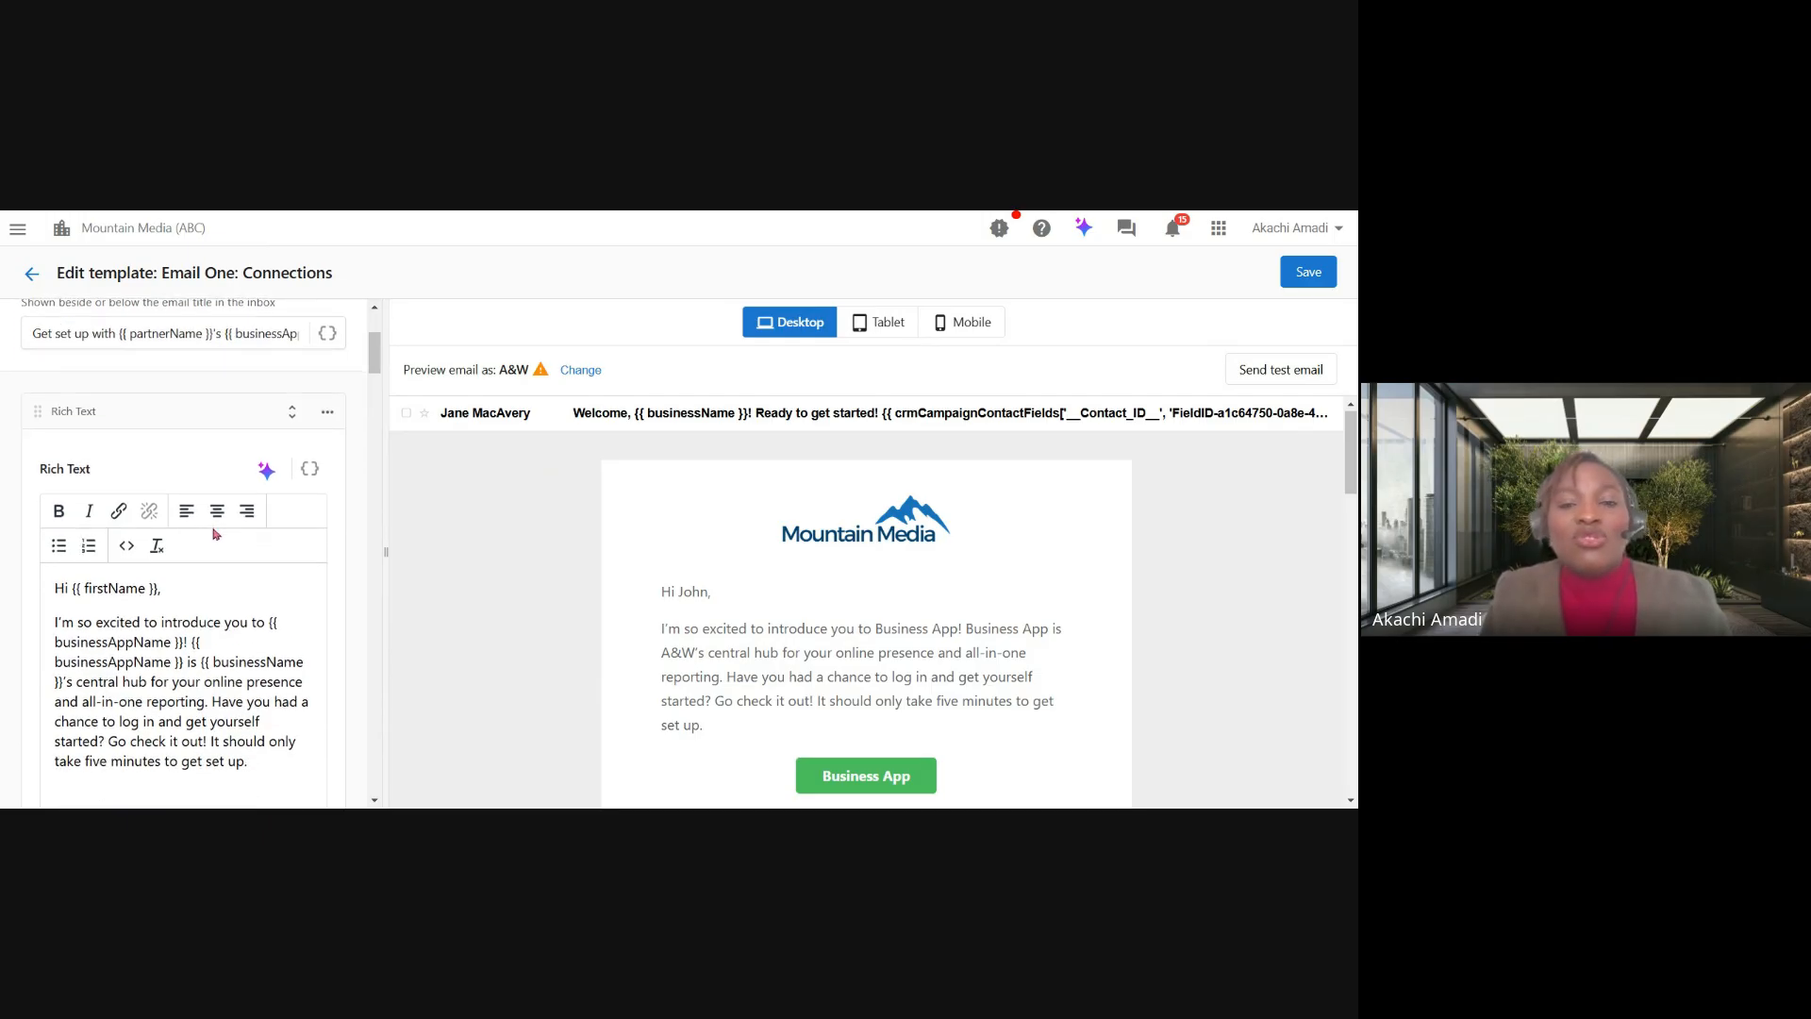
{"action": "scroll", "coordinate": [753, 736], "scroll_direction": "down", "scroll_amount": 1}
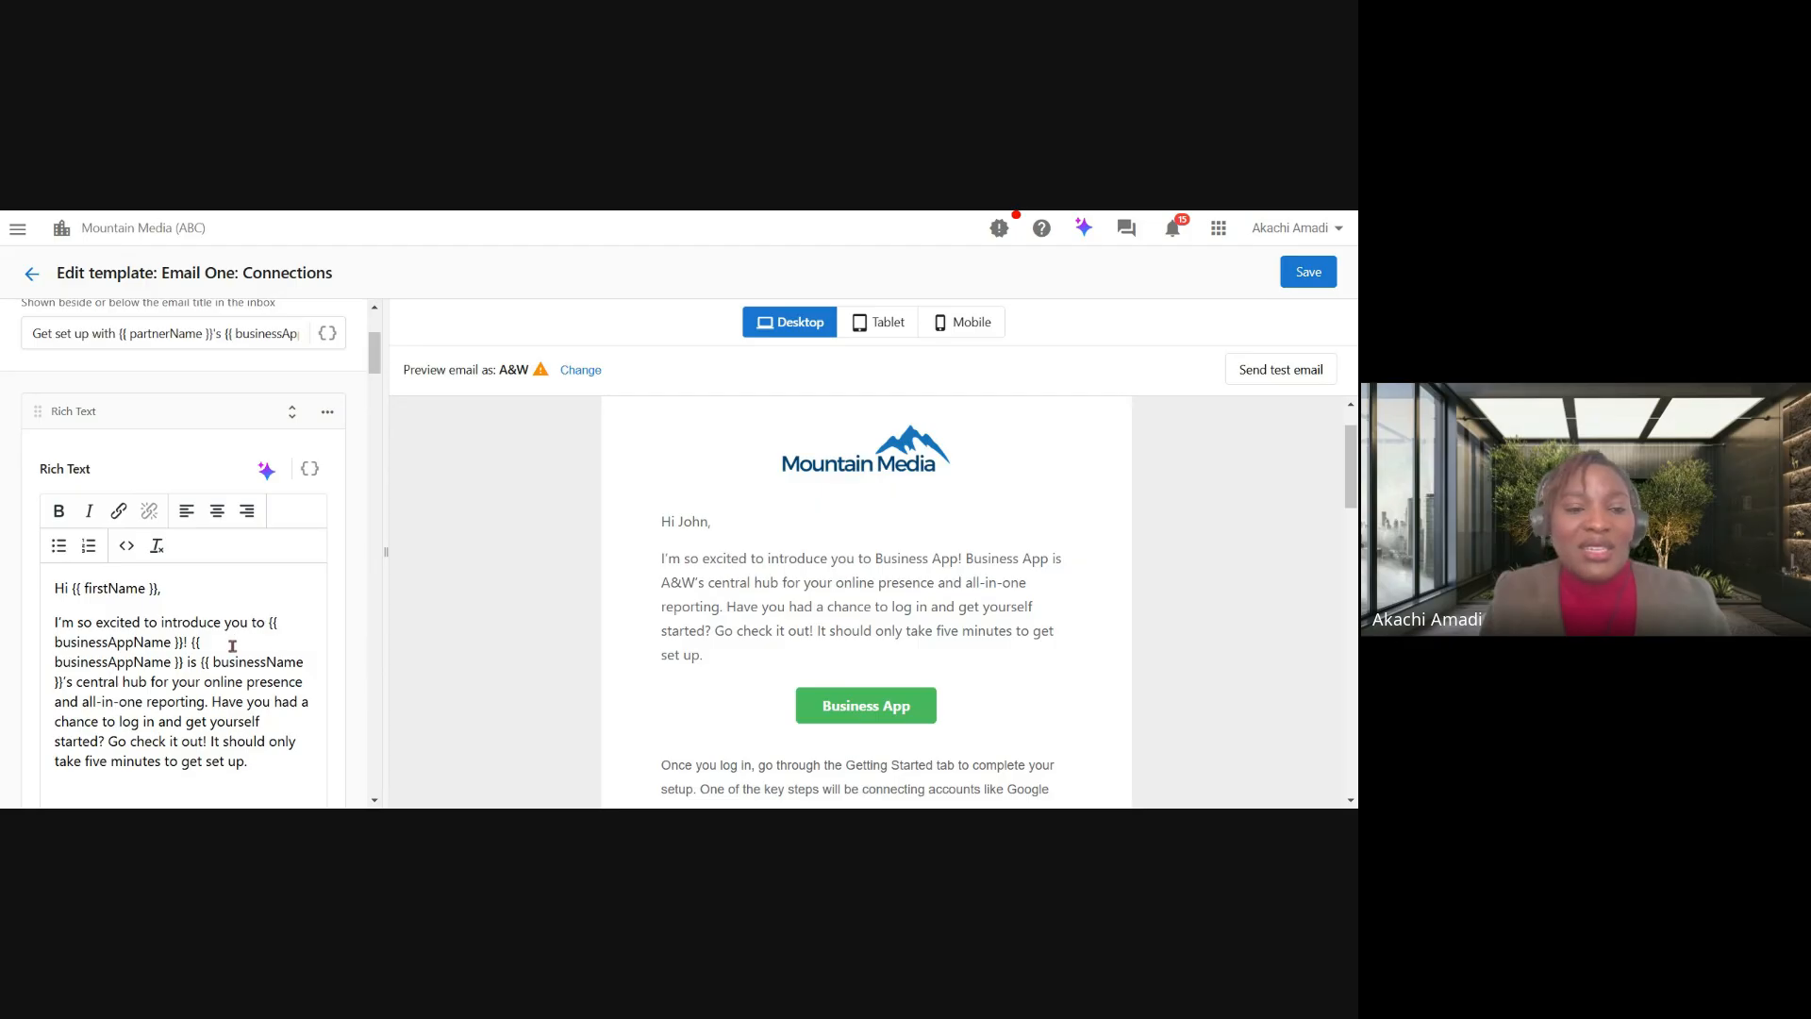
{"action": "scroll", "coordinate": [217, 642], "scroll_direction": "down", "scroll_amount": 1}
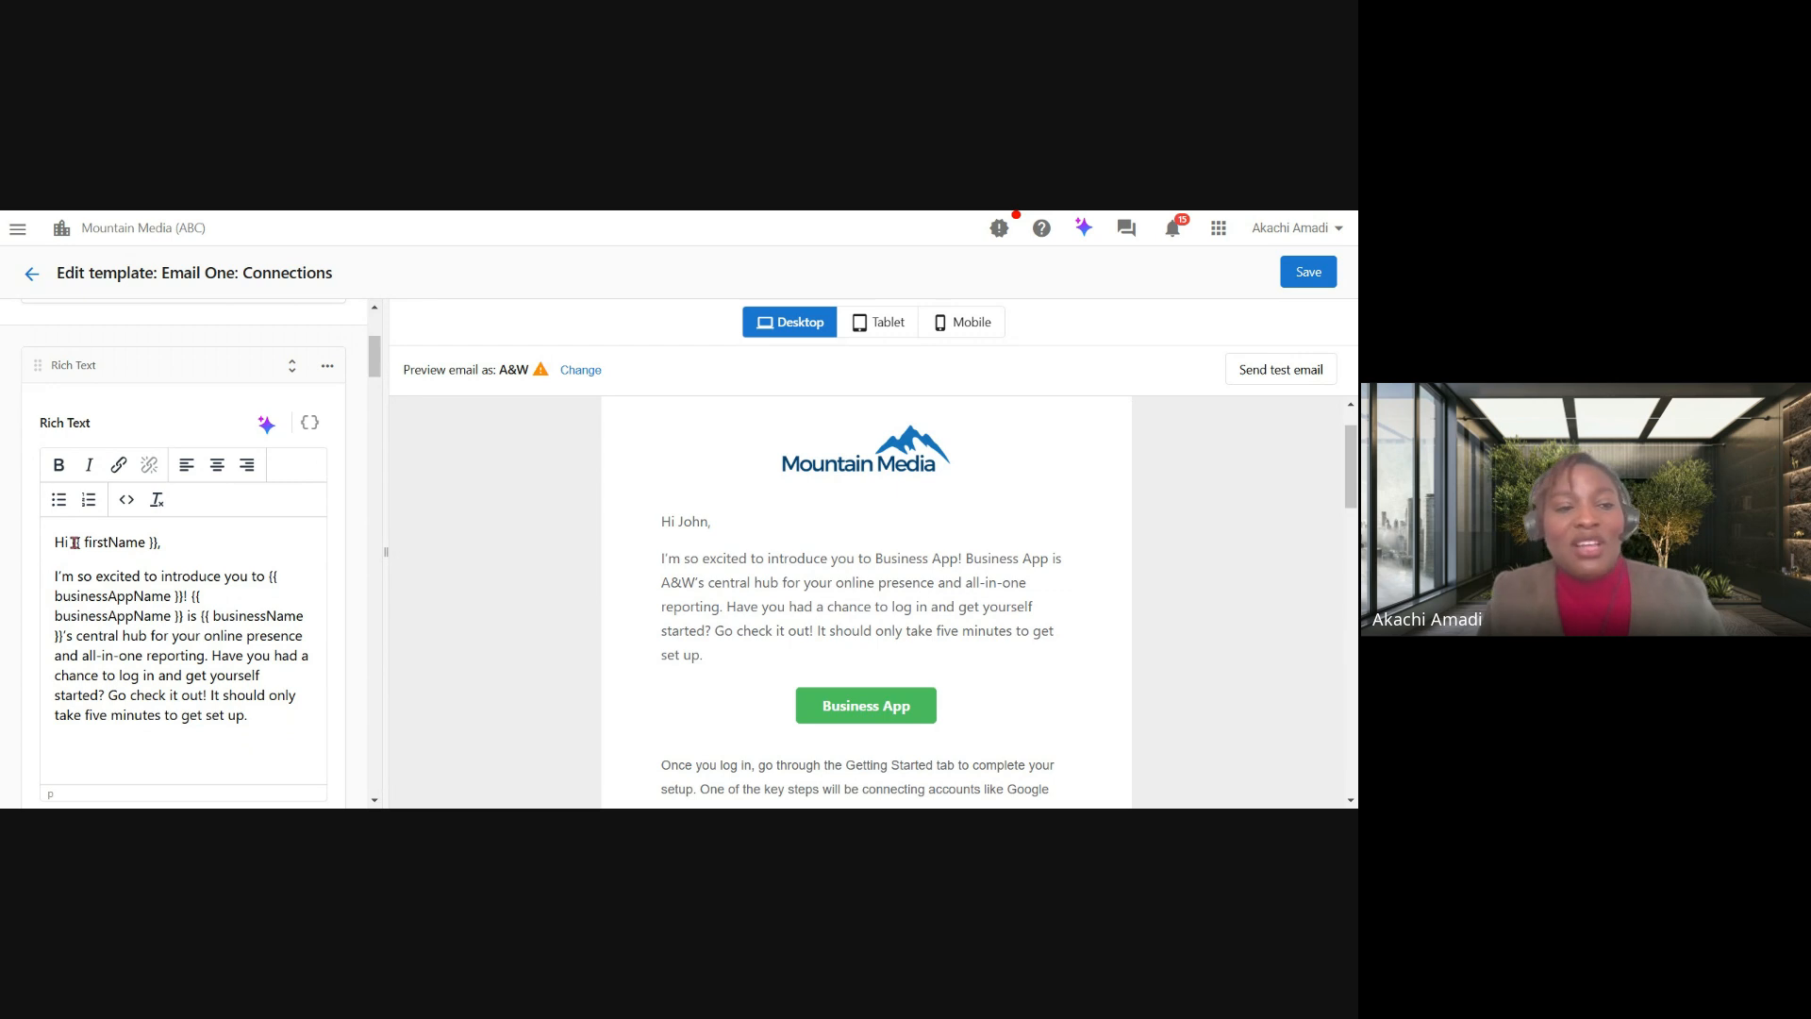
{"action": "key", "text": "BackSpace"}
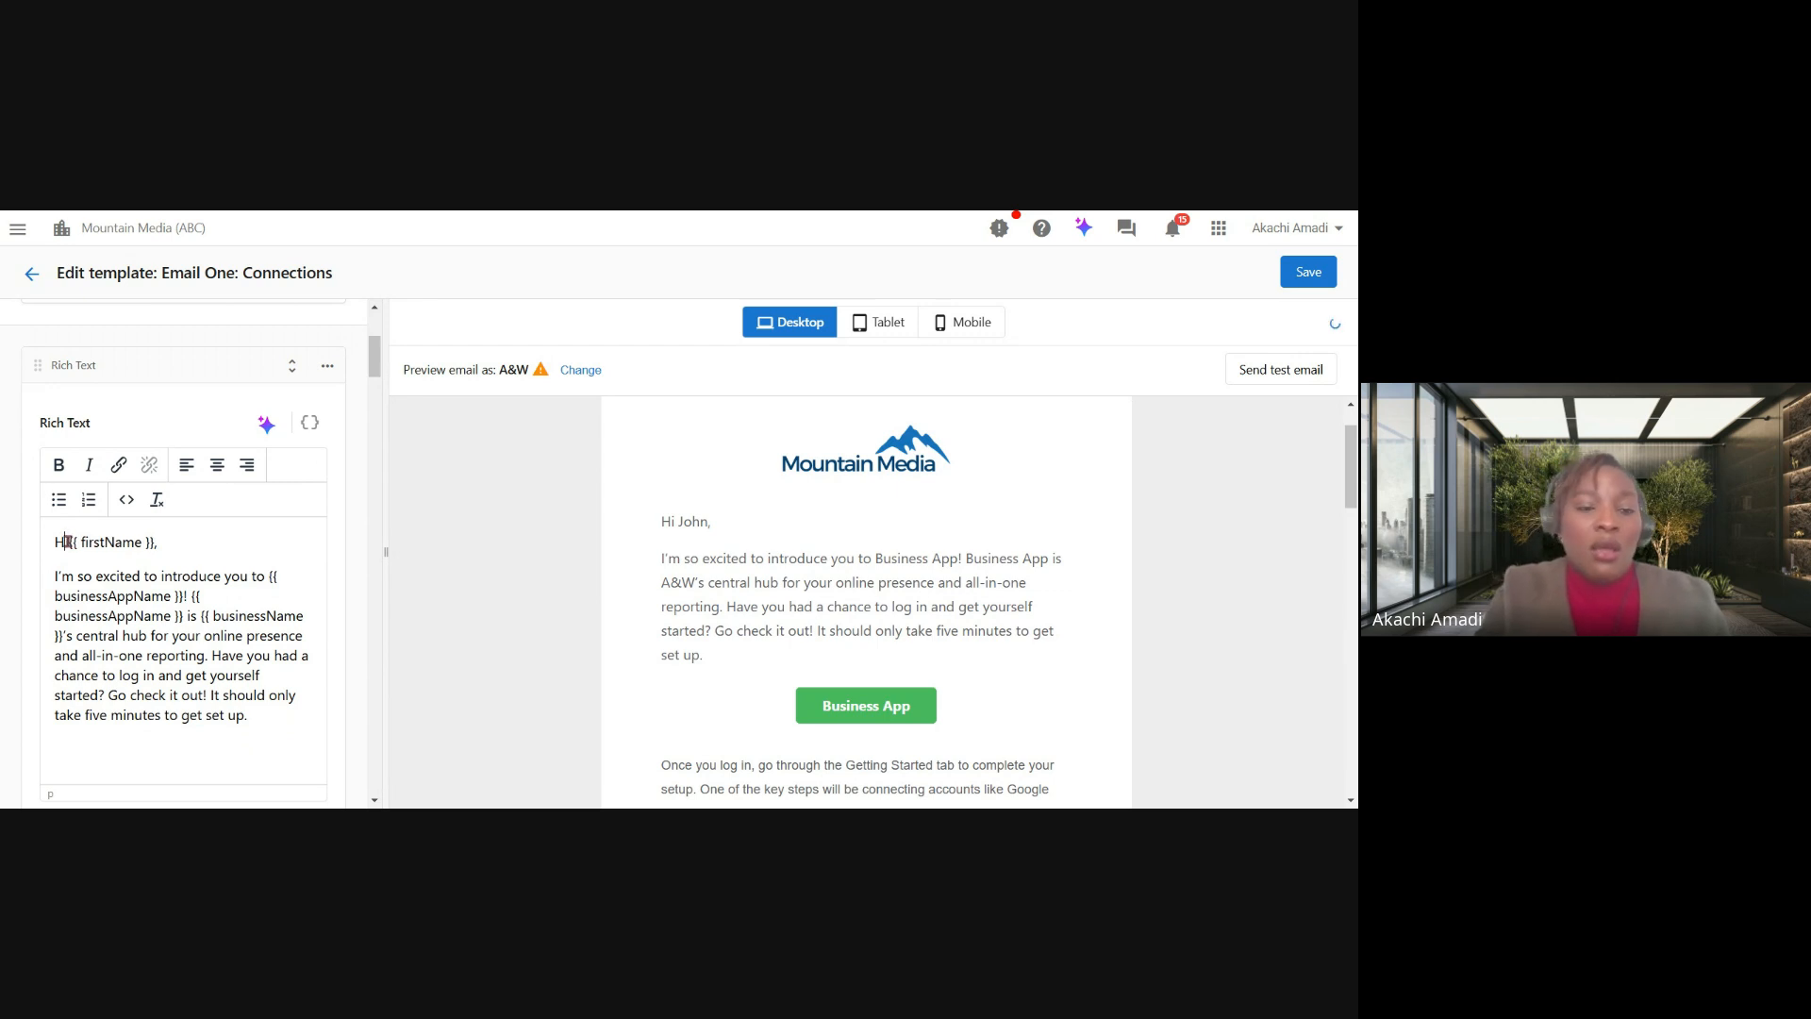
{"action": "type", "text": "ey"}
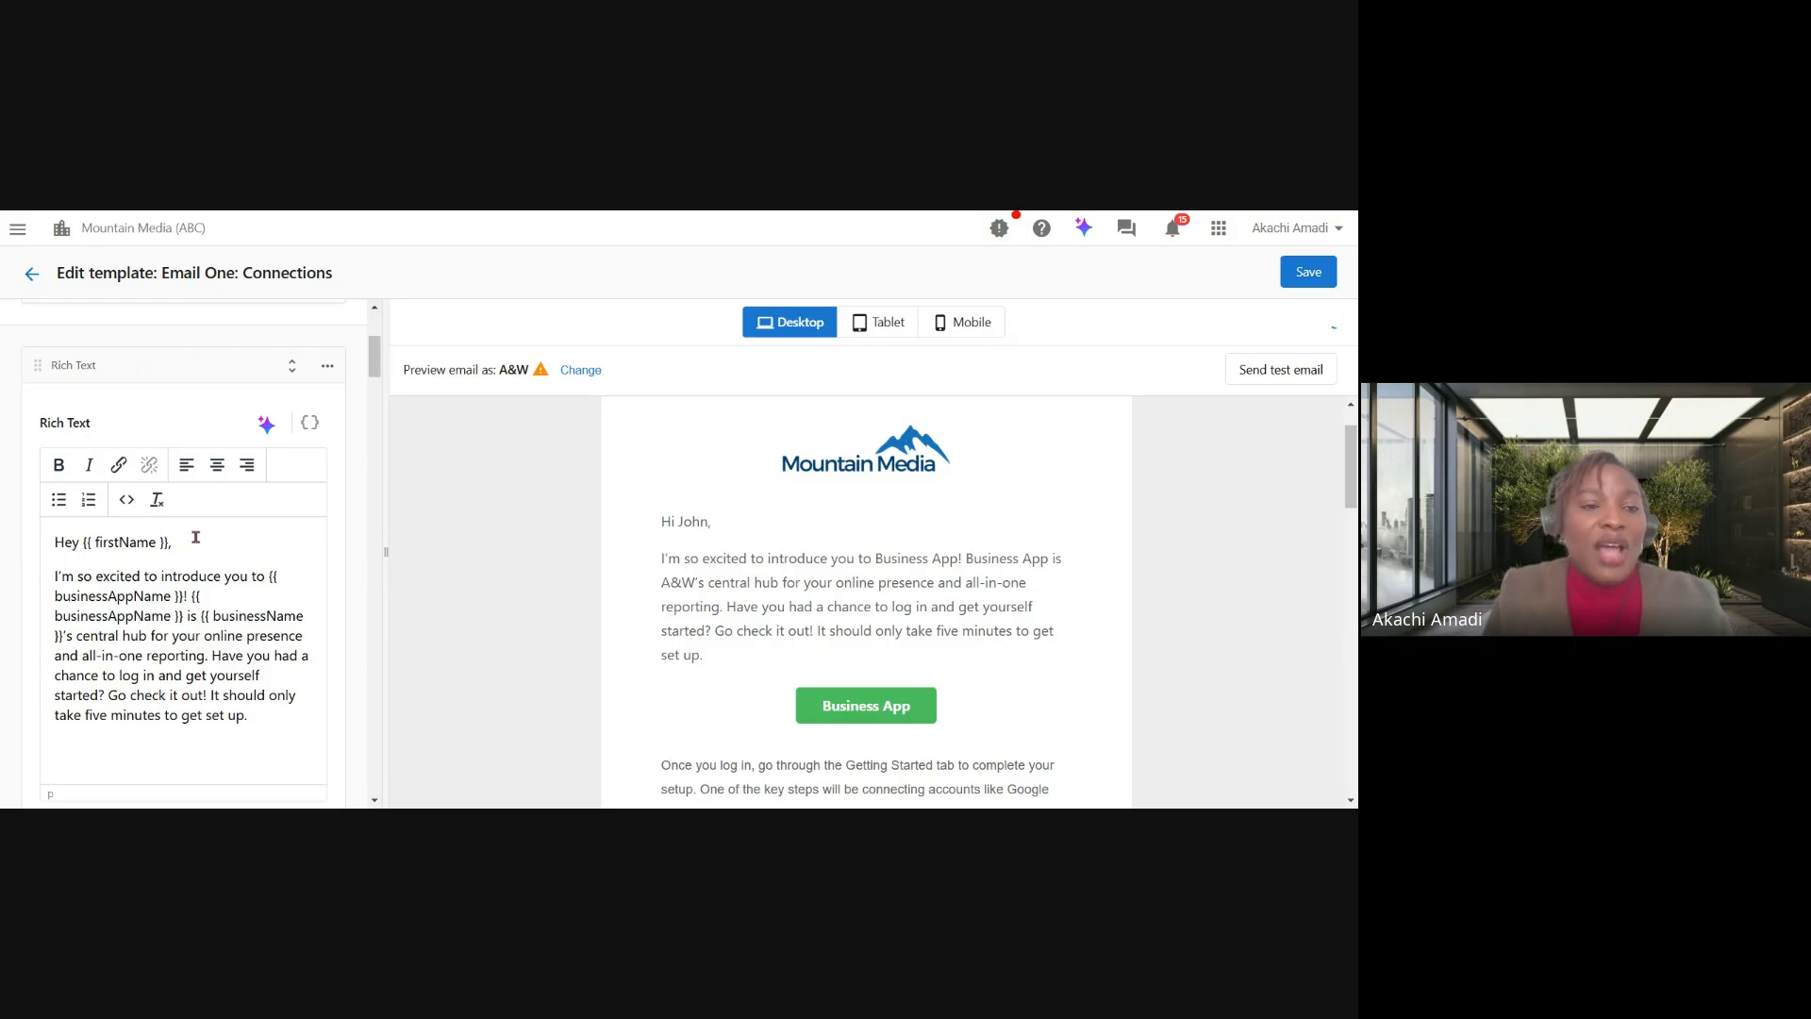
Delete the {{ firstName }} placeholder from the greeting in the Rich Text block, keeping "Hey" and the comma.
{"action": "key", "text": "BackSpace"}
{"action": "key", "text": "BackSpace"}
{"action": "key", "text": "BackSpace"}
{"action": "key", "text": "BackSpace"}
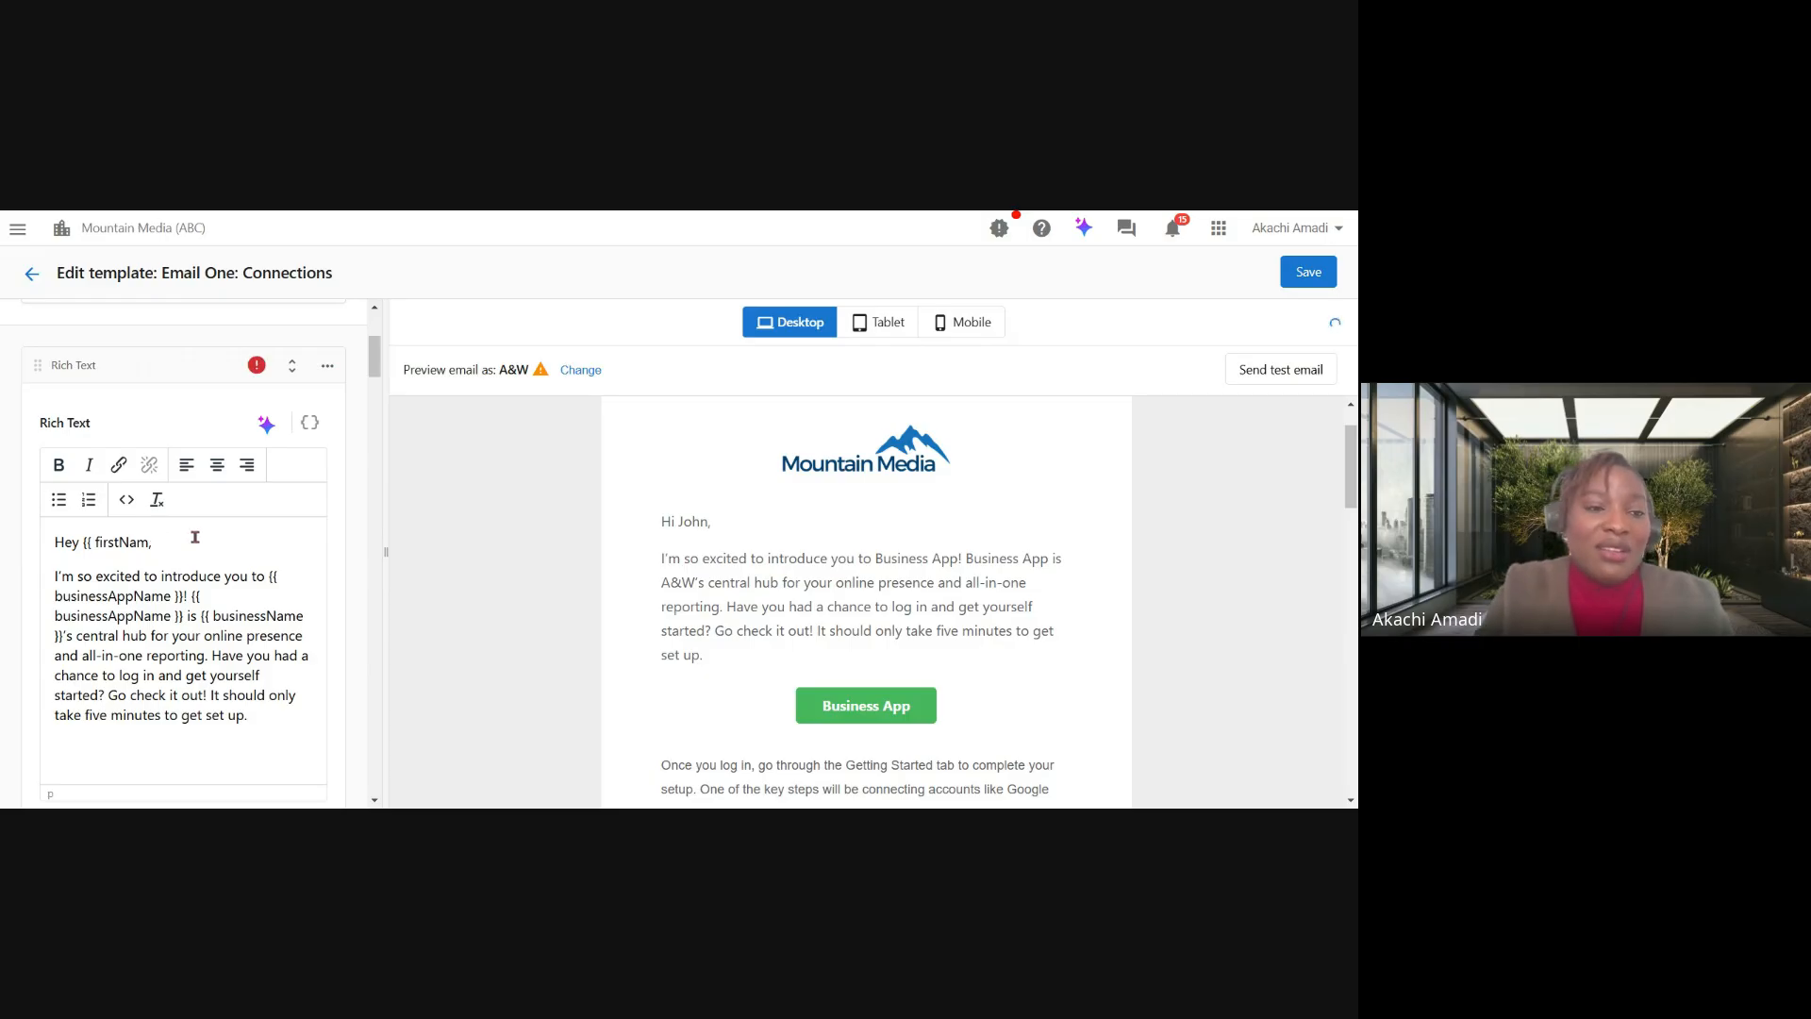
{"action": "key", "text": "BackSpace"}
{"action": "key", "text": "BackSpace"}
{"action": "key", "text": "BackSpace"}
{"action": "key", "text": "BackSpace"}
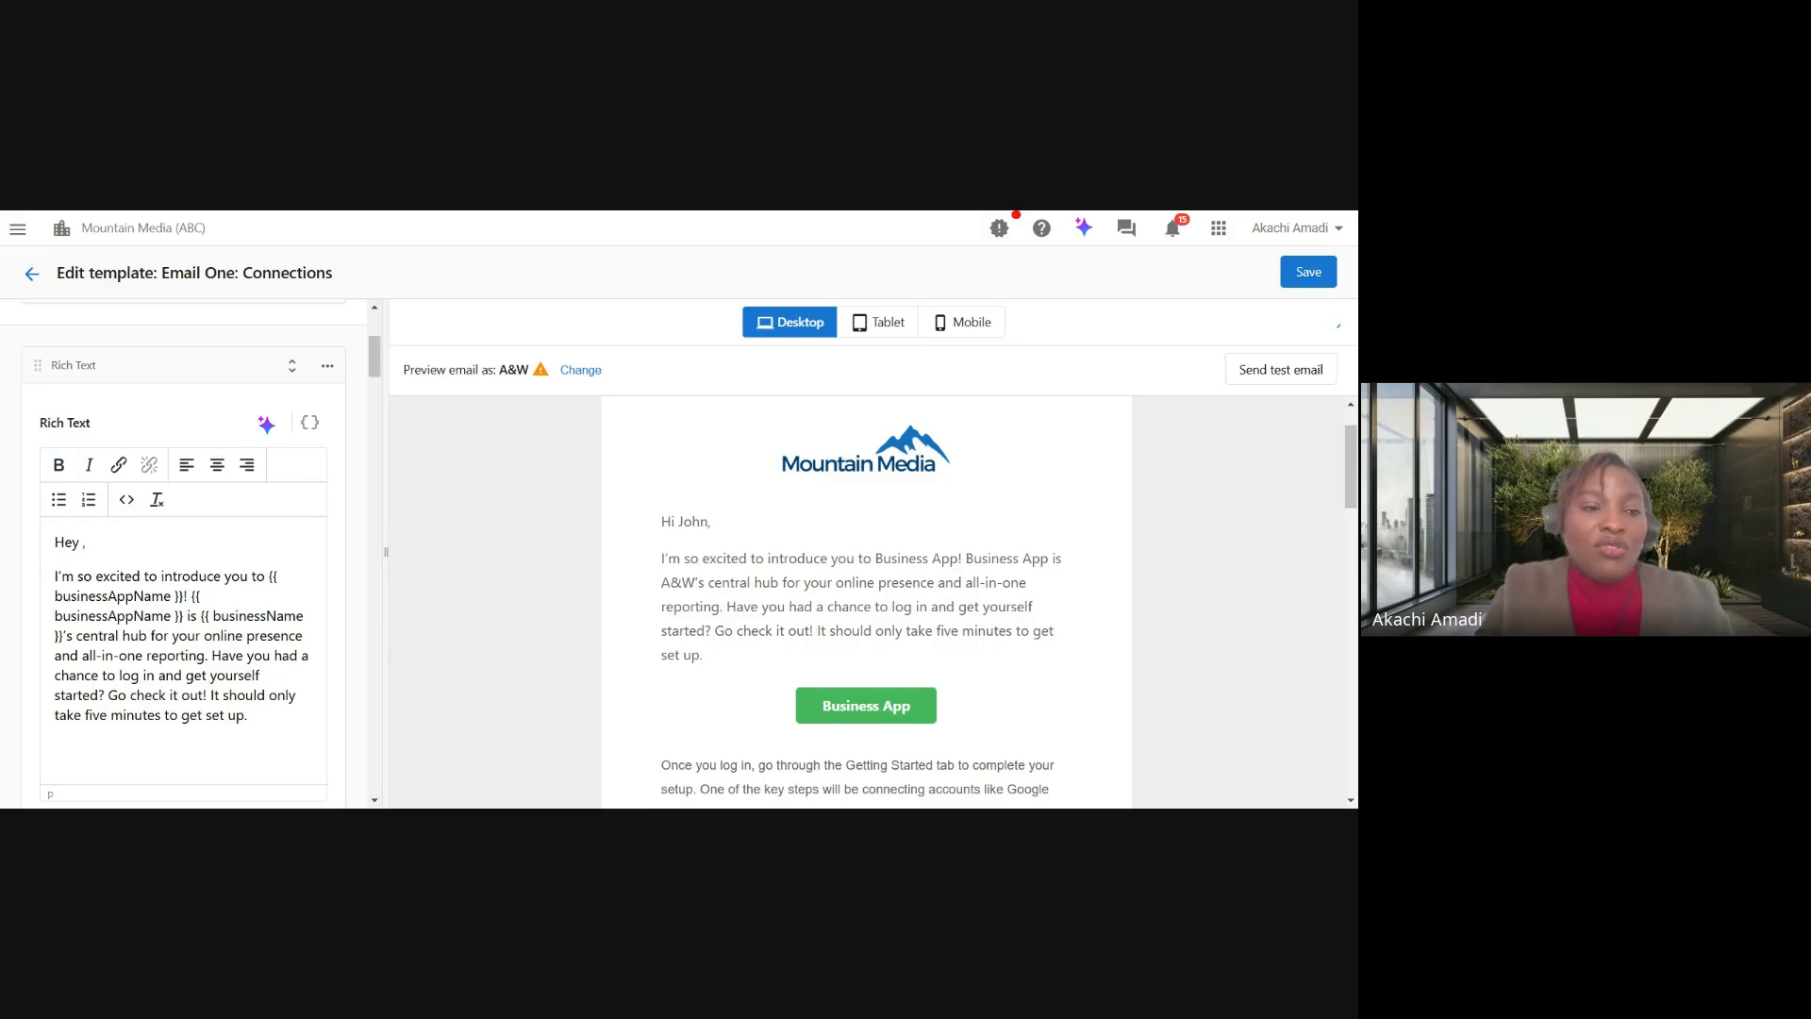
Insert the Last name dynamic field from the Contact details category after "Hey" in the first Rich Text block's greeting.
{"action": "left_click", "coordinate": [309, 423]}
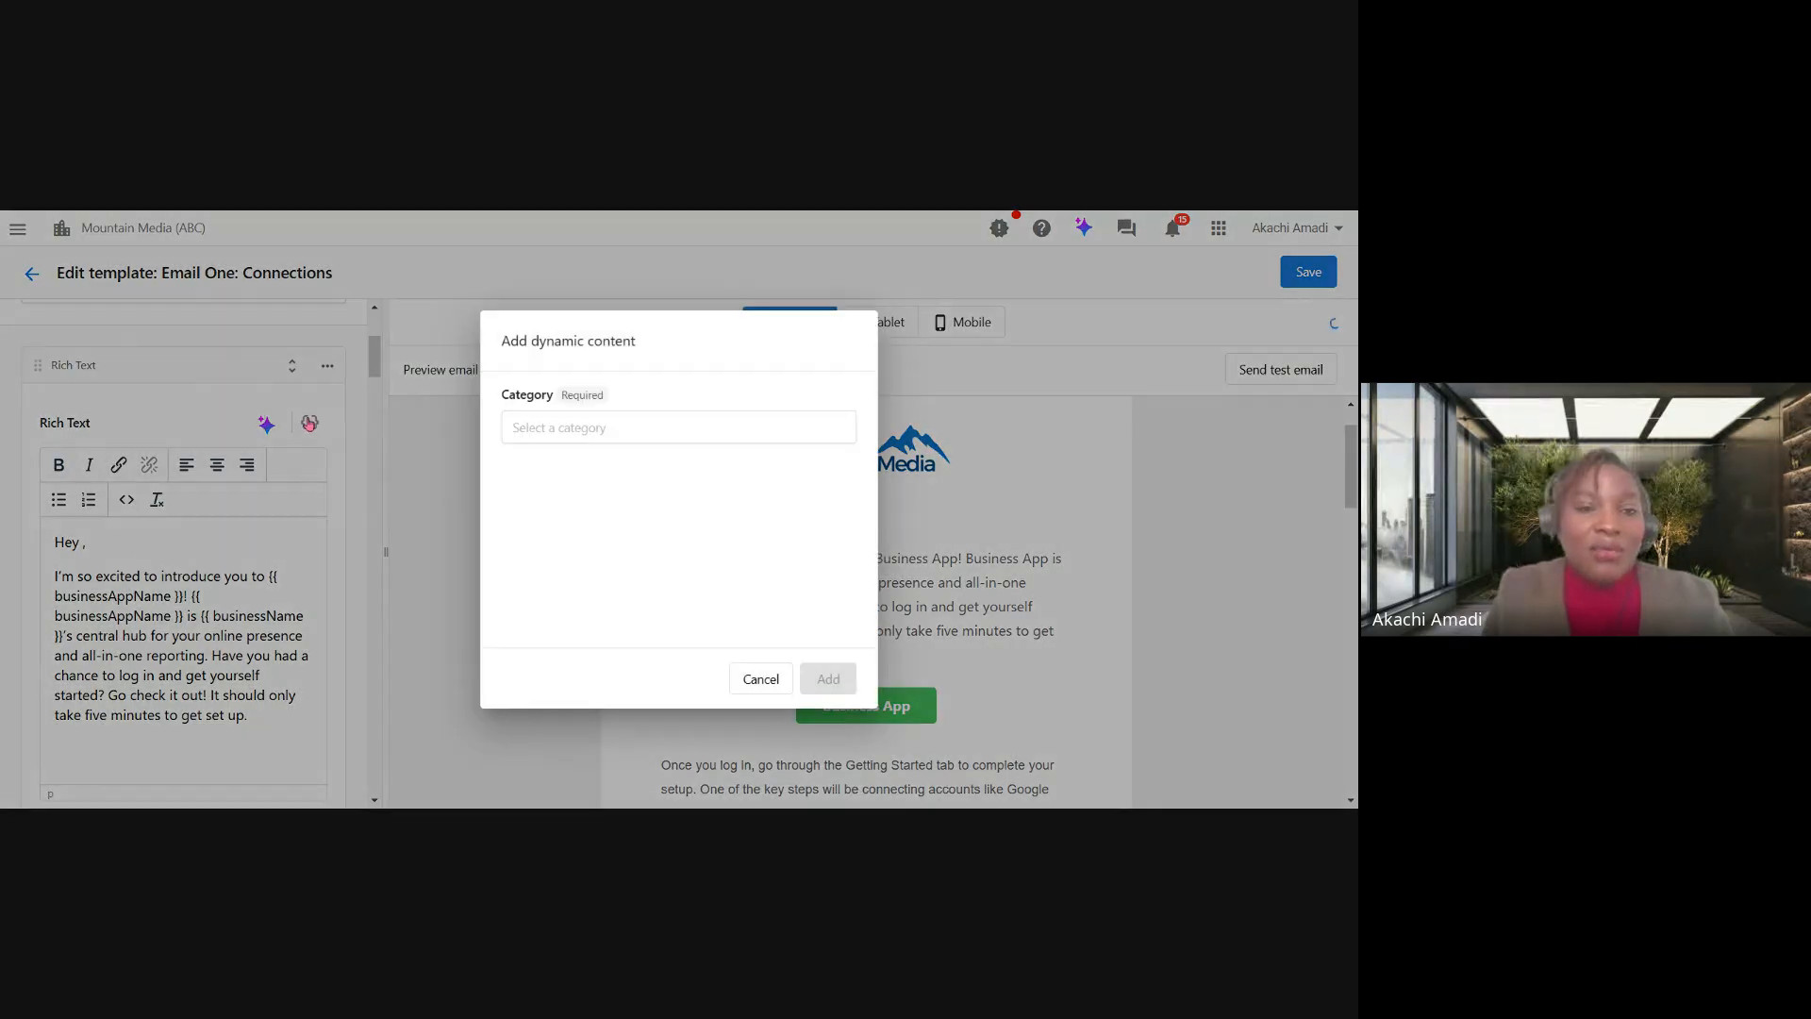
{"action": "left_click", "coordinate": [537, 427]}
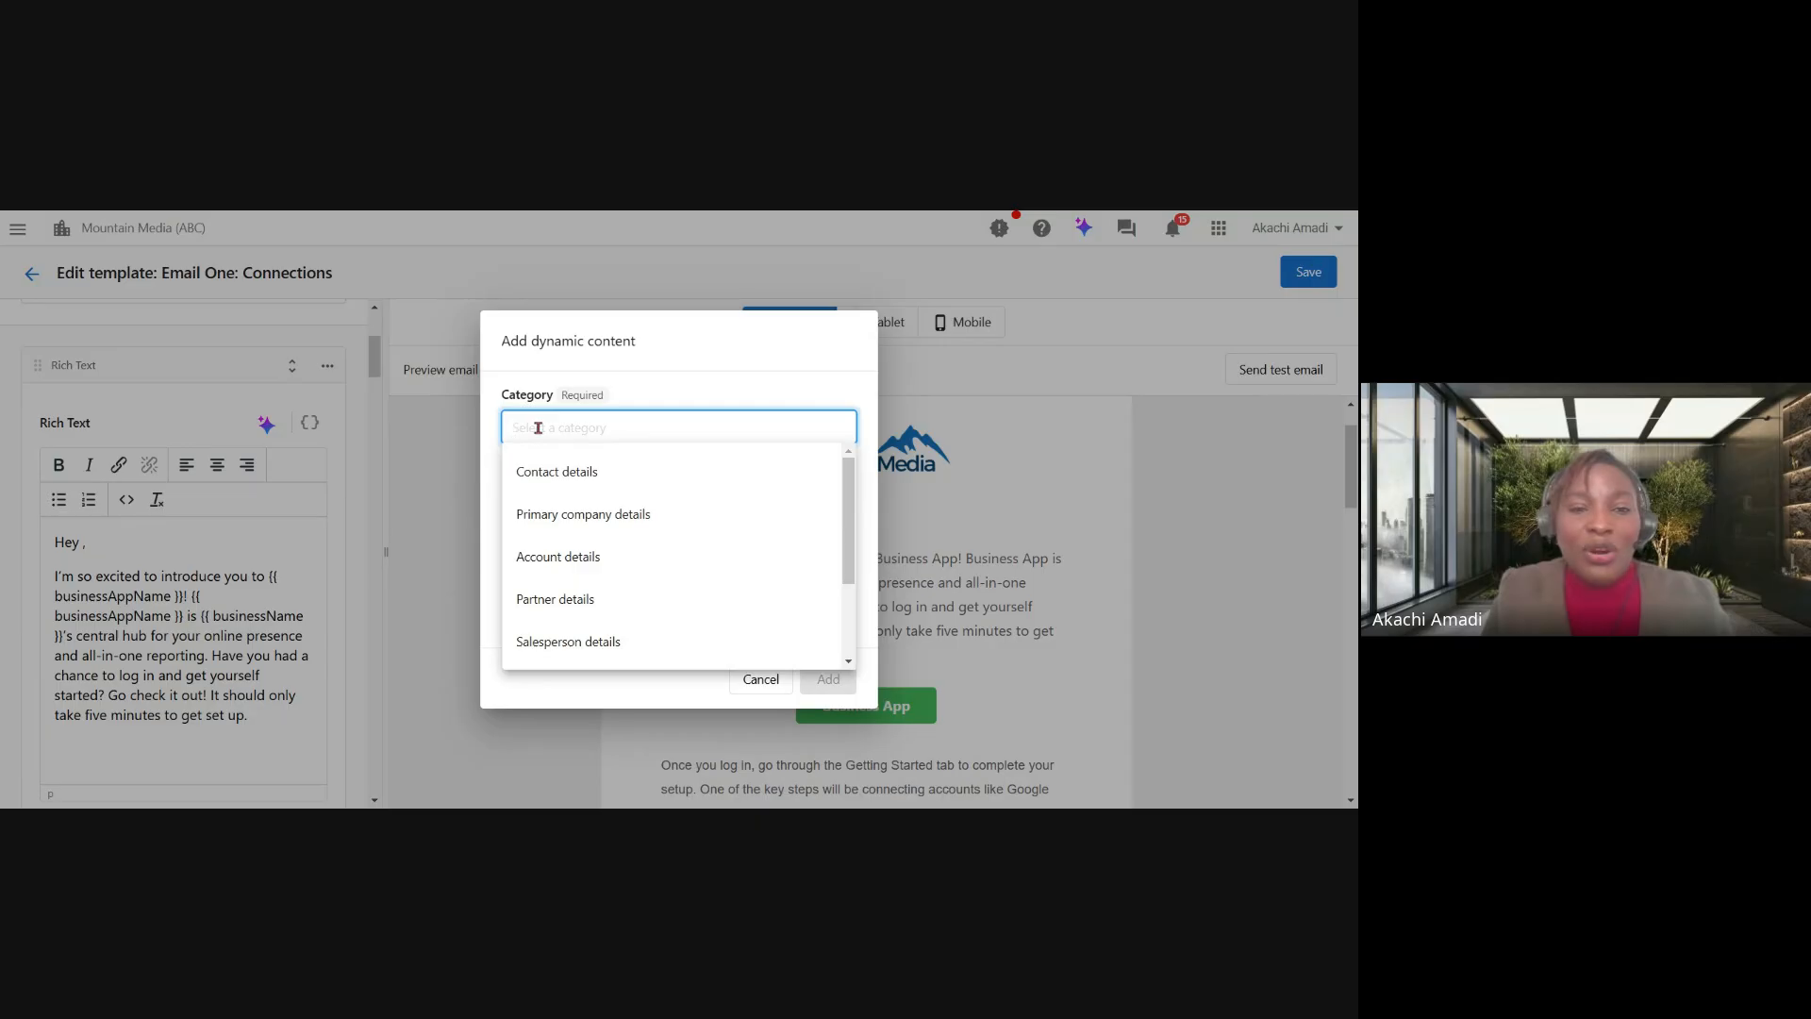
{"action": "left_click", "coordinate": [634, 471]}
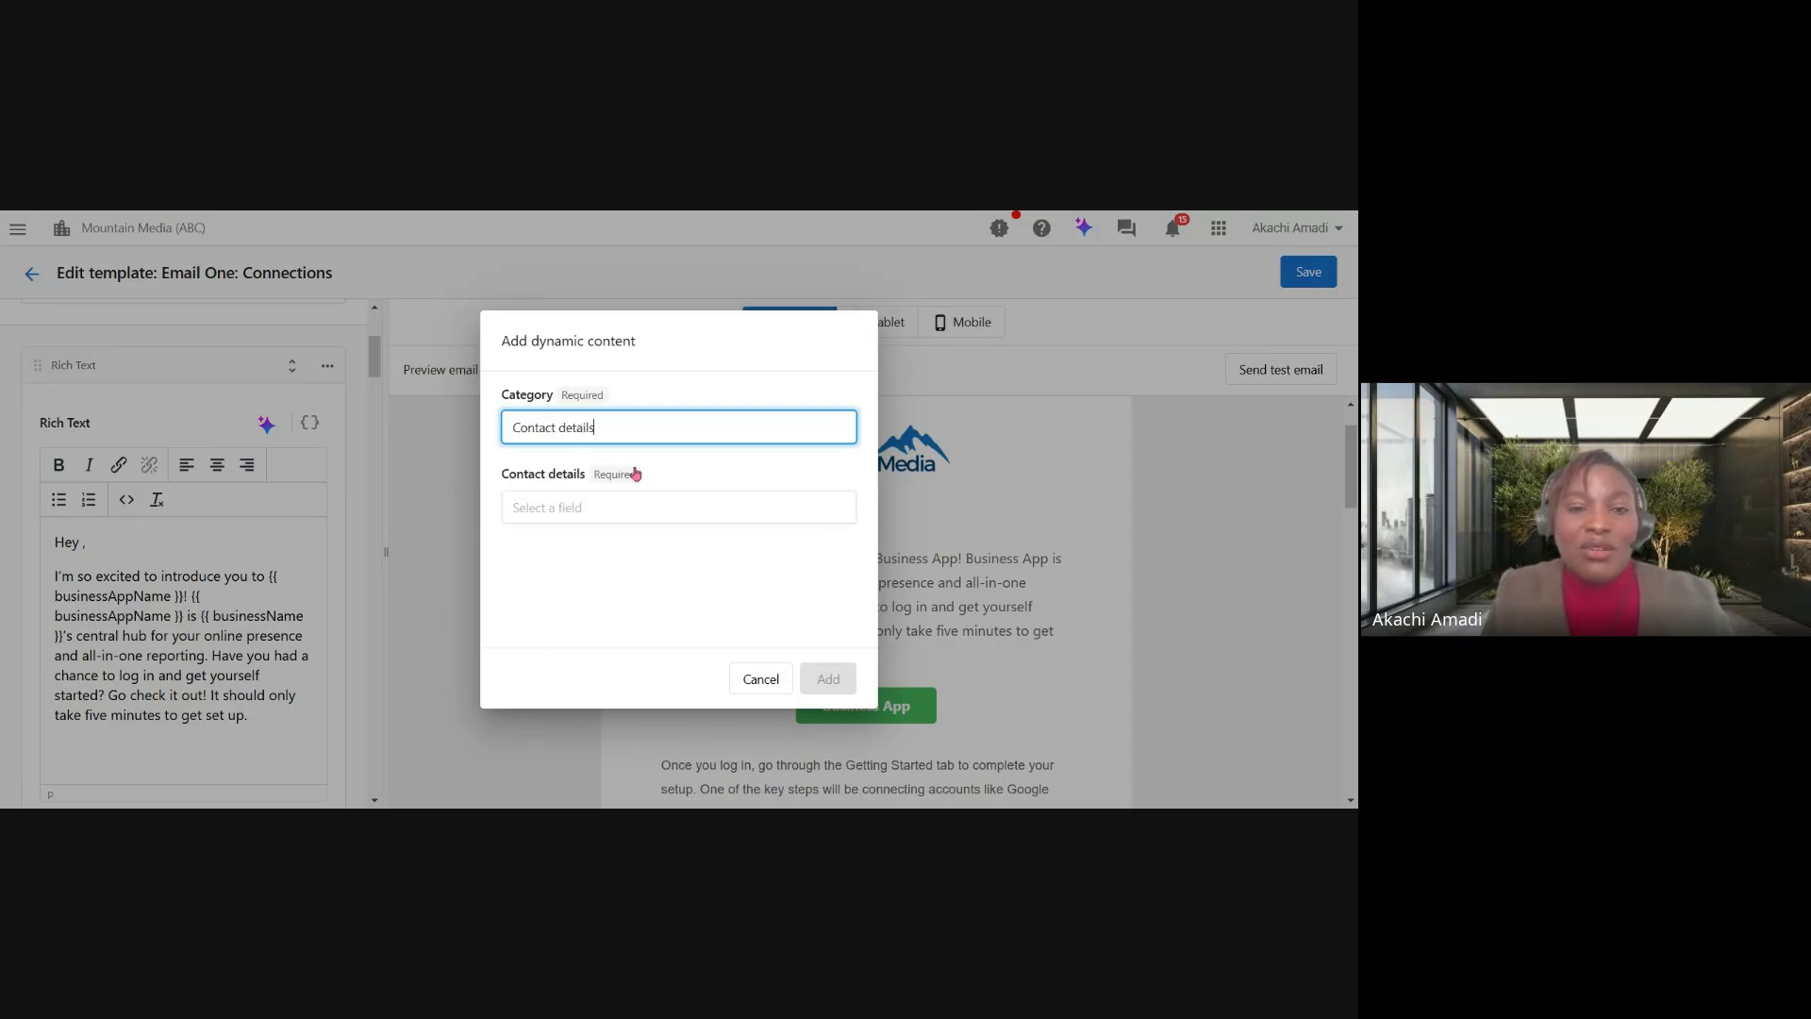
{"action": "left_click", "coordinate": [611, 499]}
{"action": "type", "text": "l"}
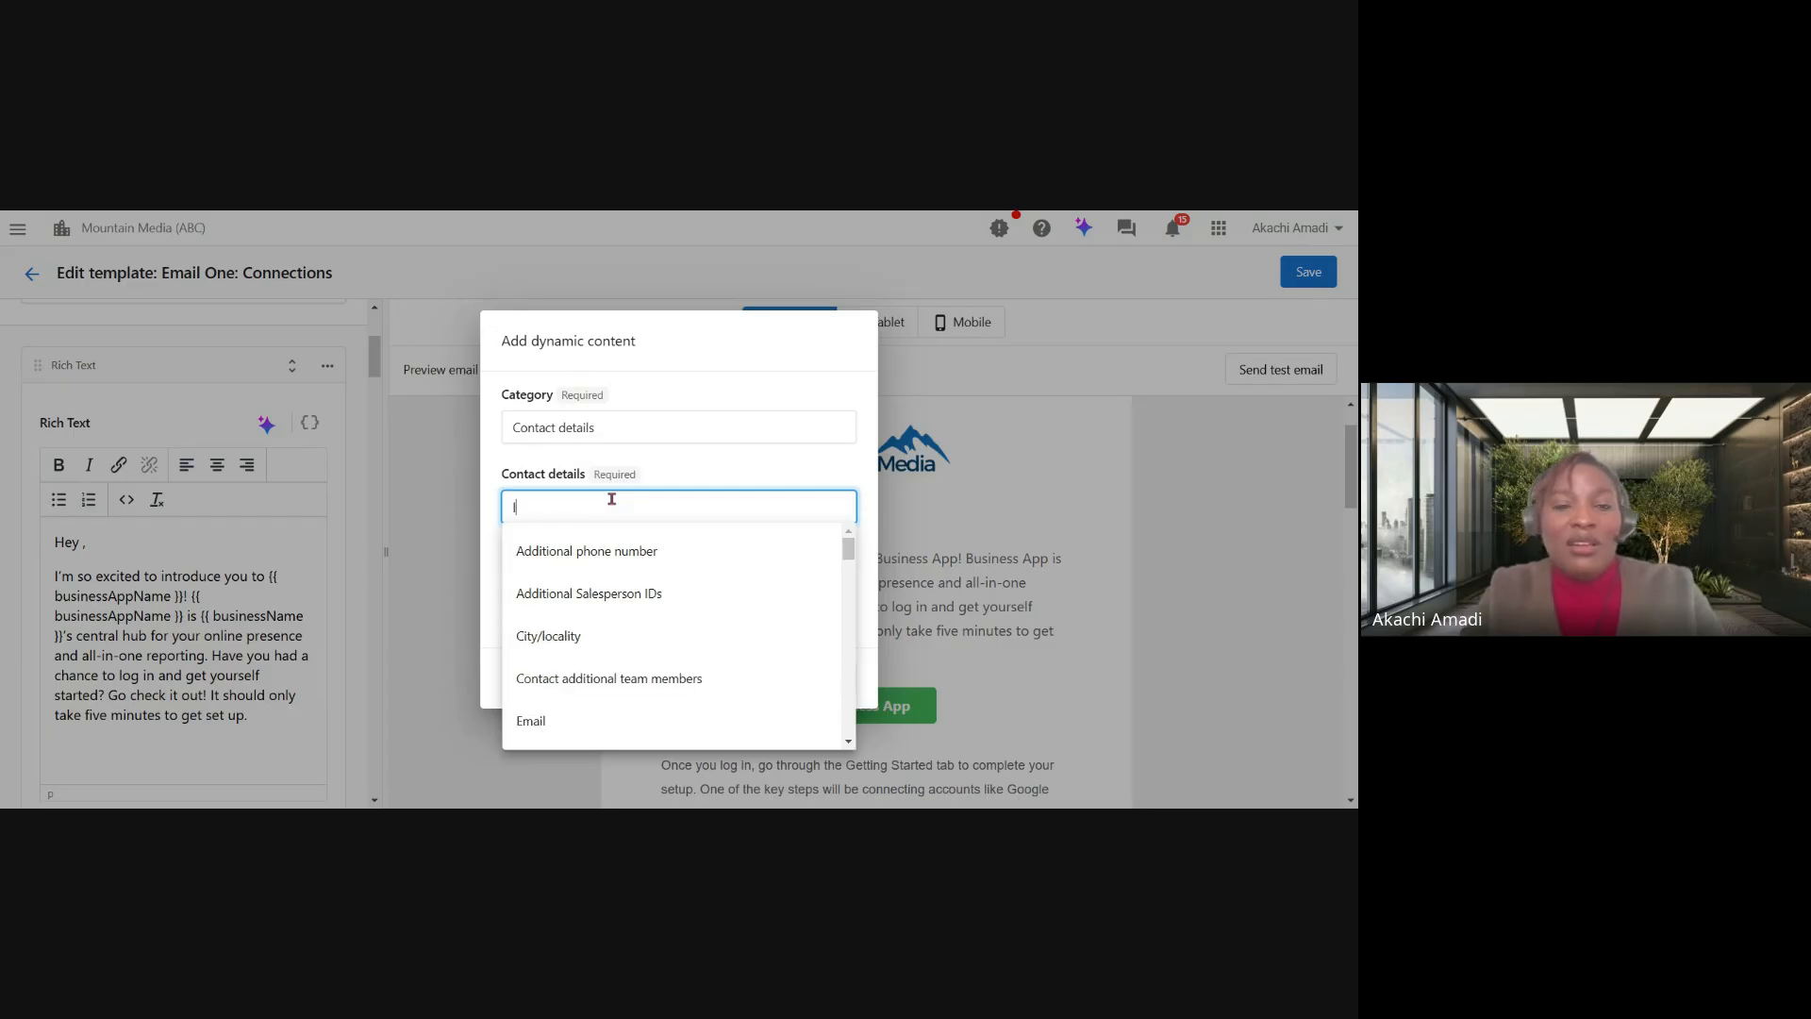
{"action": "type", "text": "ast name"}
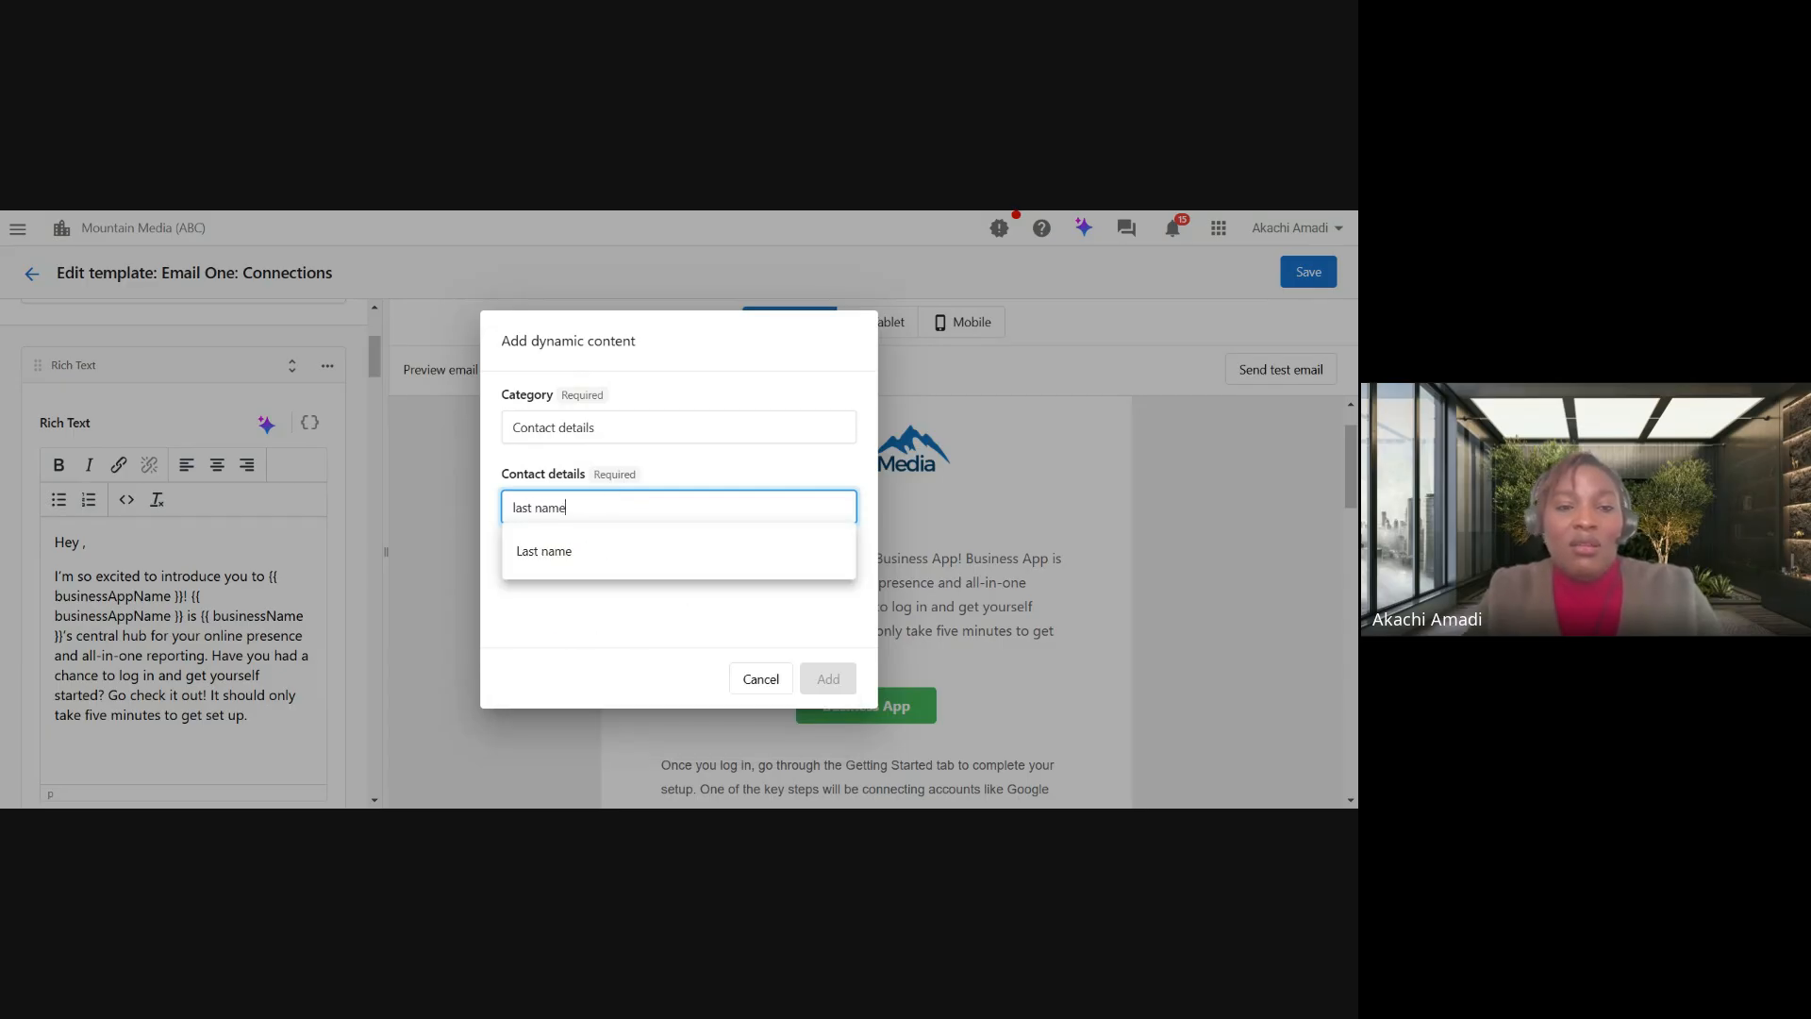
{"action": "left_click", "coordinate": [613, 556]}
{"action": "left_click", "coordinate": [828, 679]}
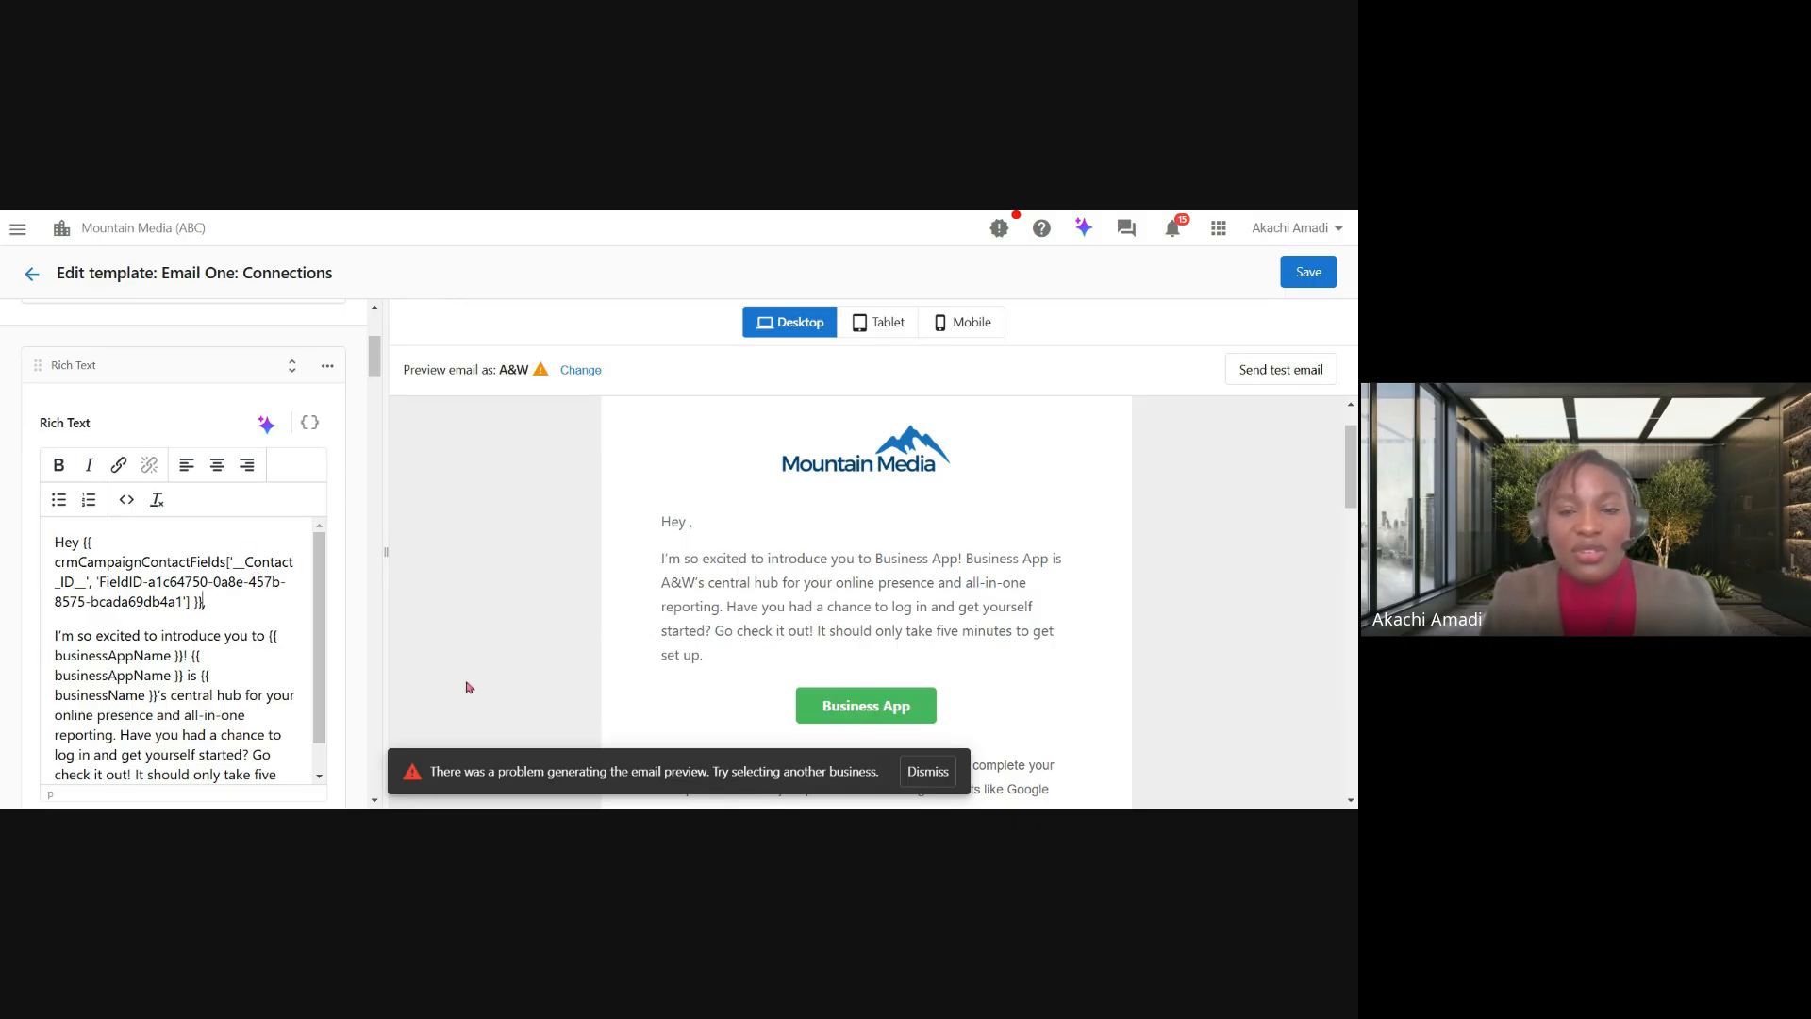
{"action": "left_click", "coordinate": [925, 772]}
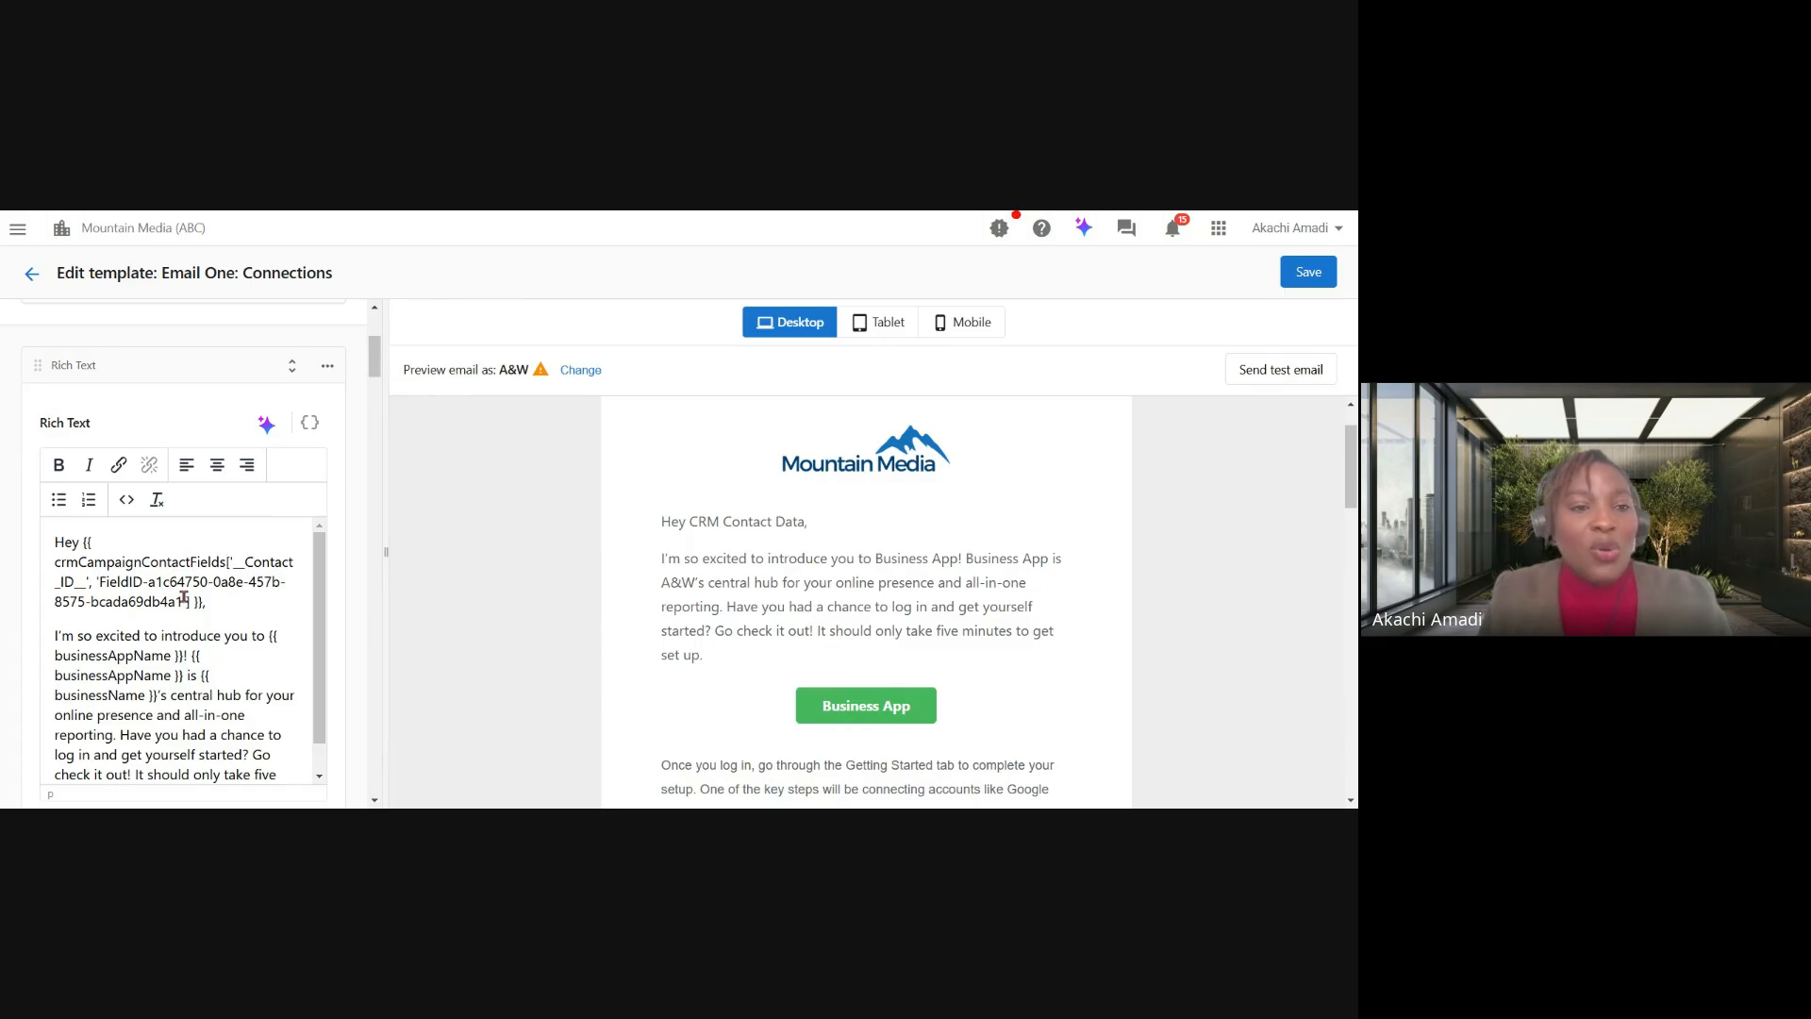
Generate AI content for the first Rich Text block from the prompt "Valentine special" and discard it without using it.
{"action": "scroll", "coordinate": [242, 612], "scroll_direction": "down", "scroll_amount": 1}
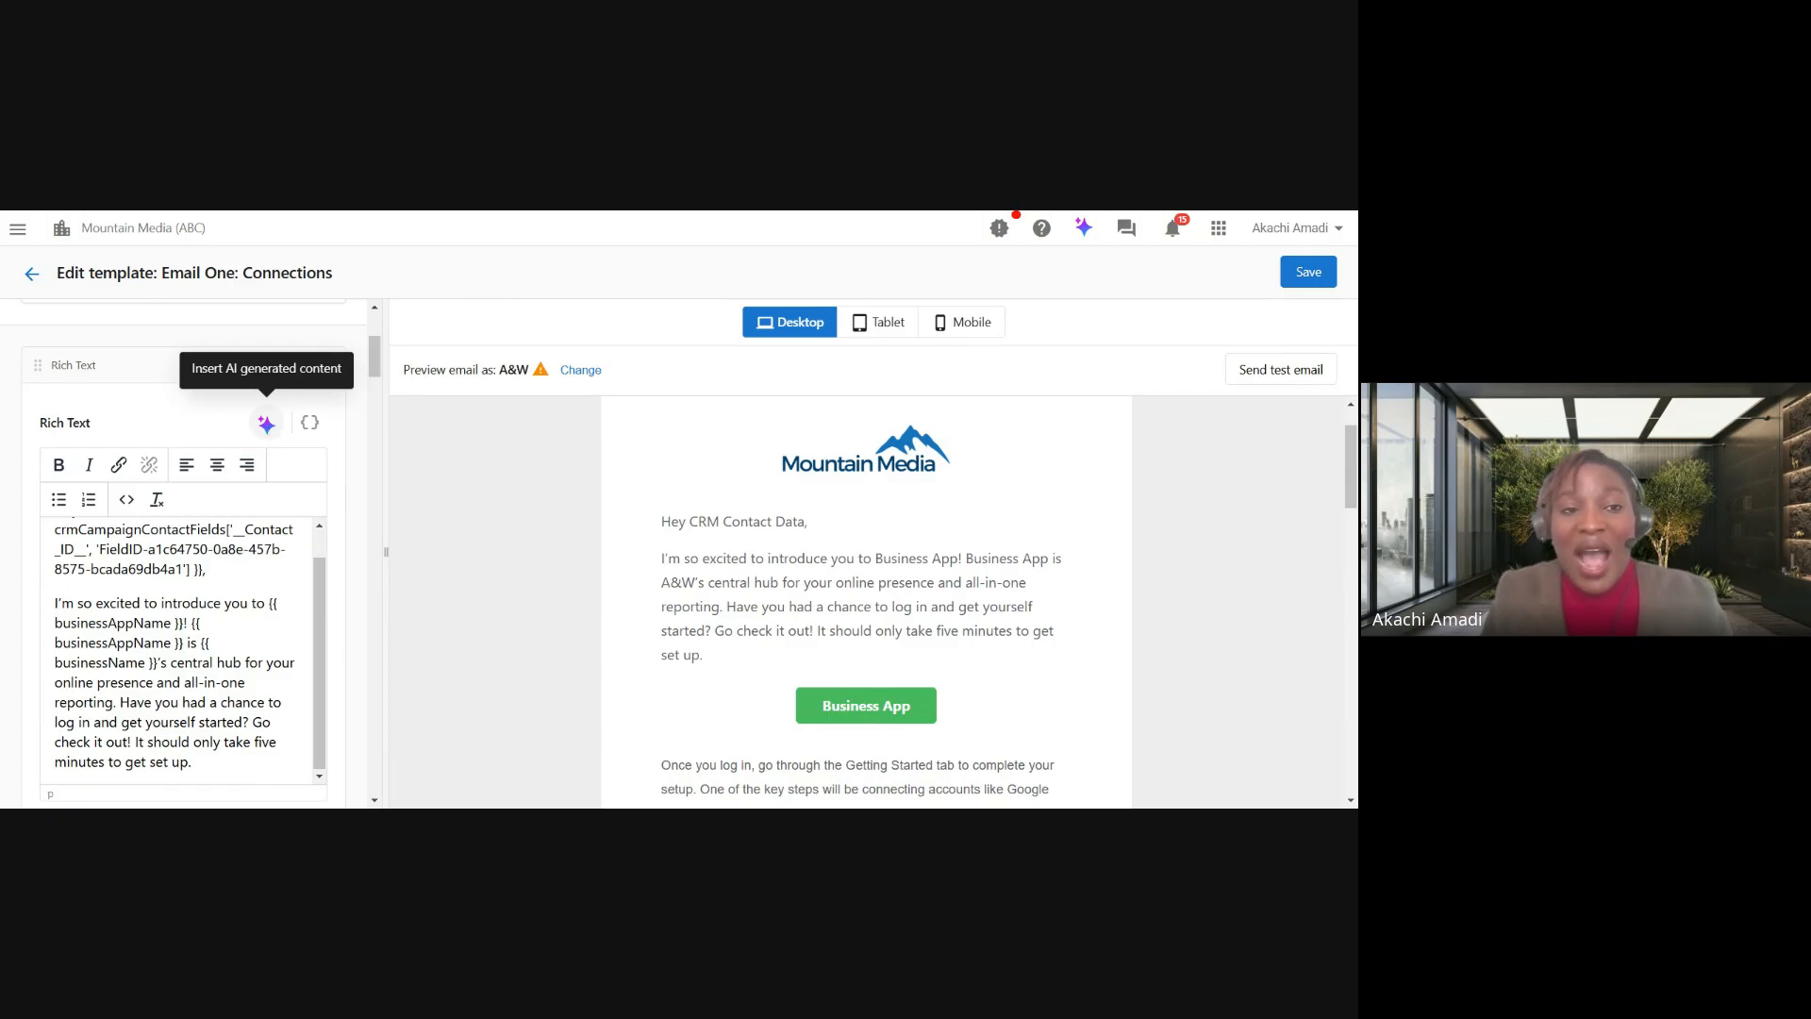
{"action": "left_click", "coordinate": [265, 424]}
{"action": "left_click", "coordinate": [481, 377]}
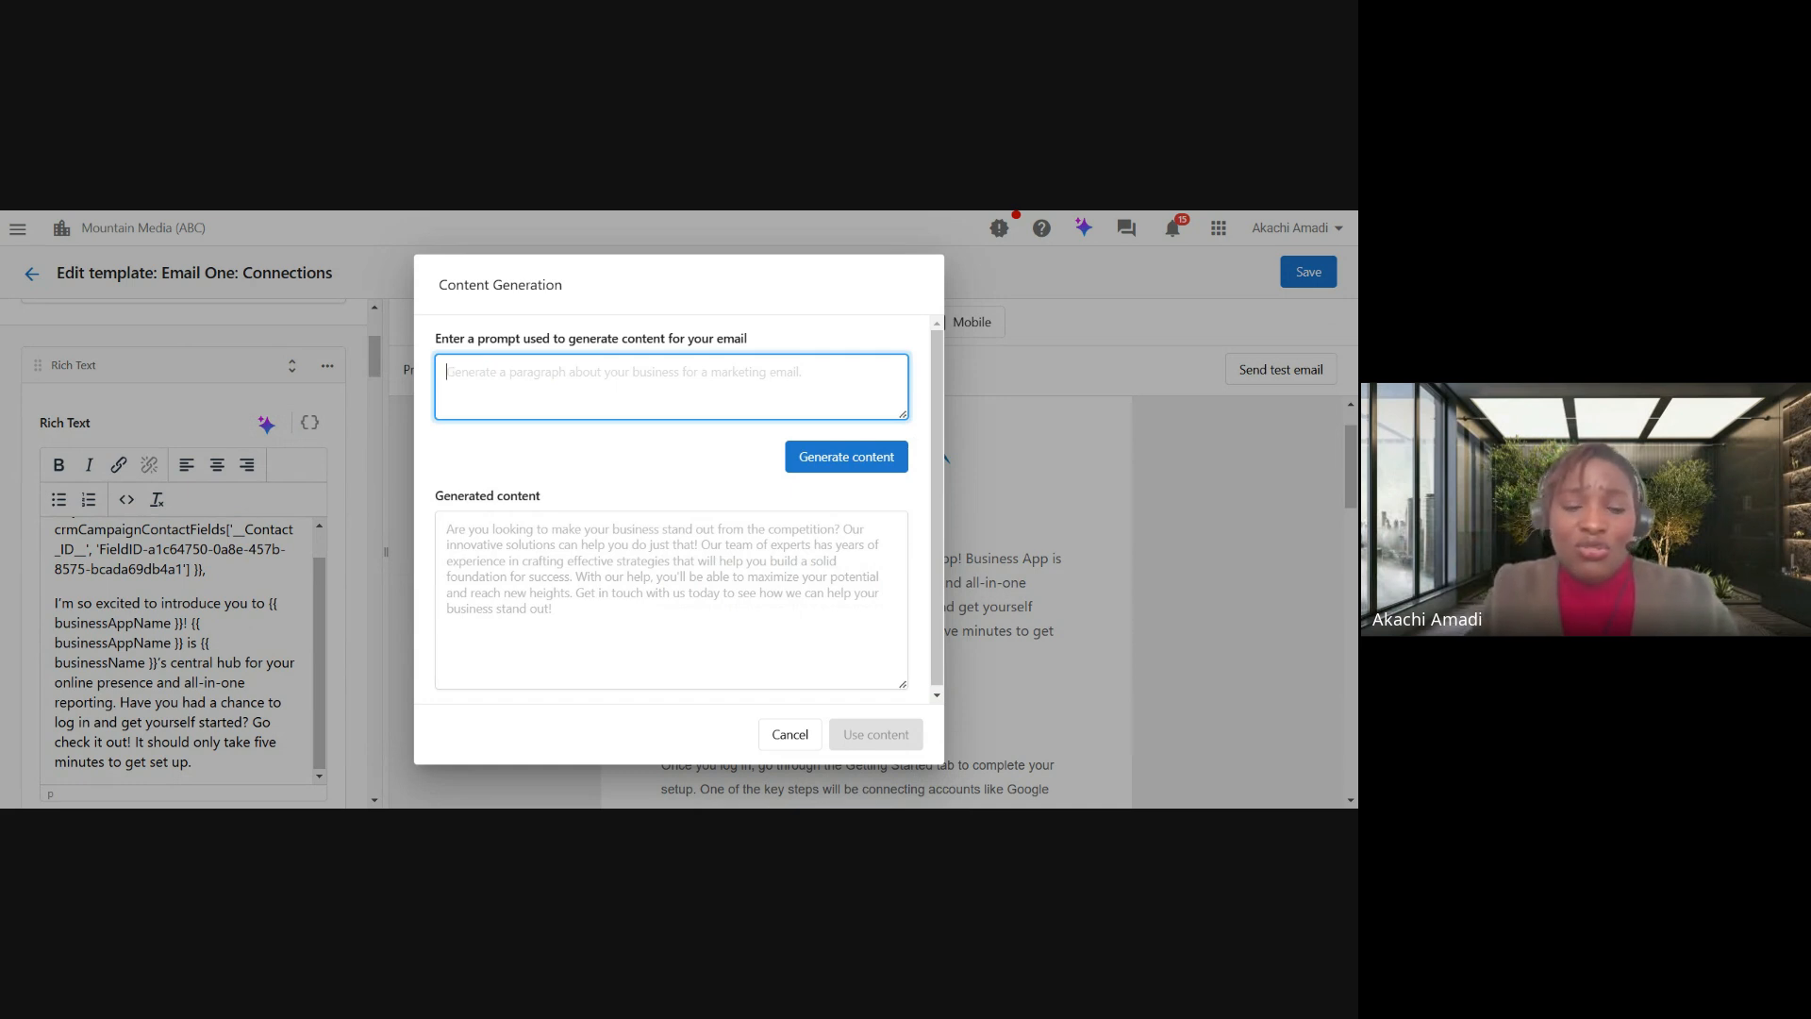
{"action": "type", "text": "Ve"}
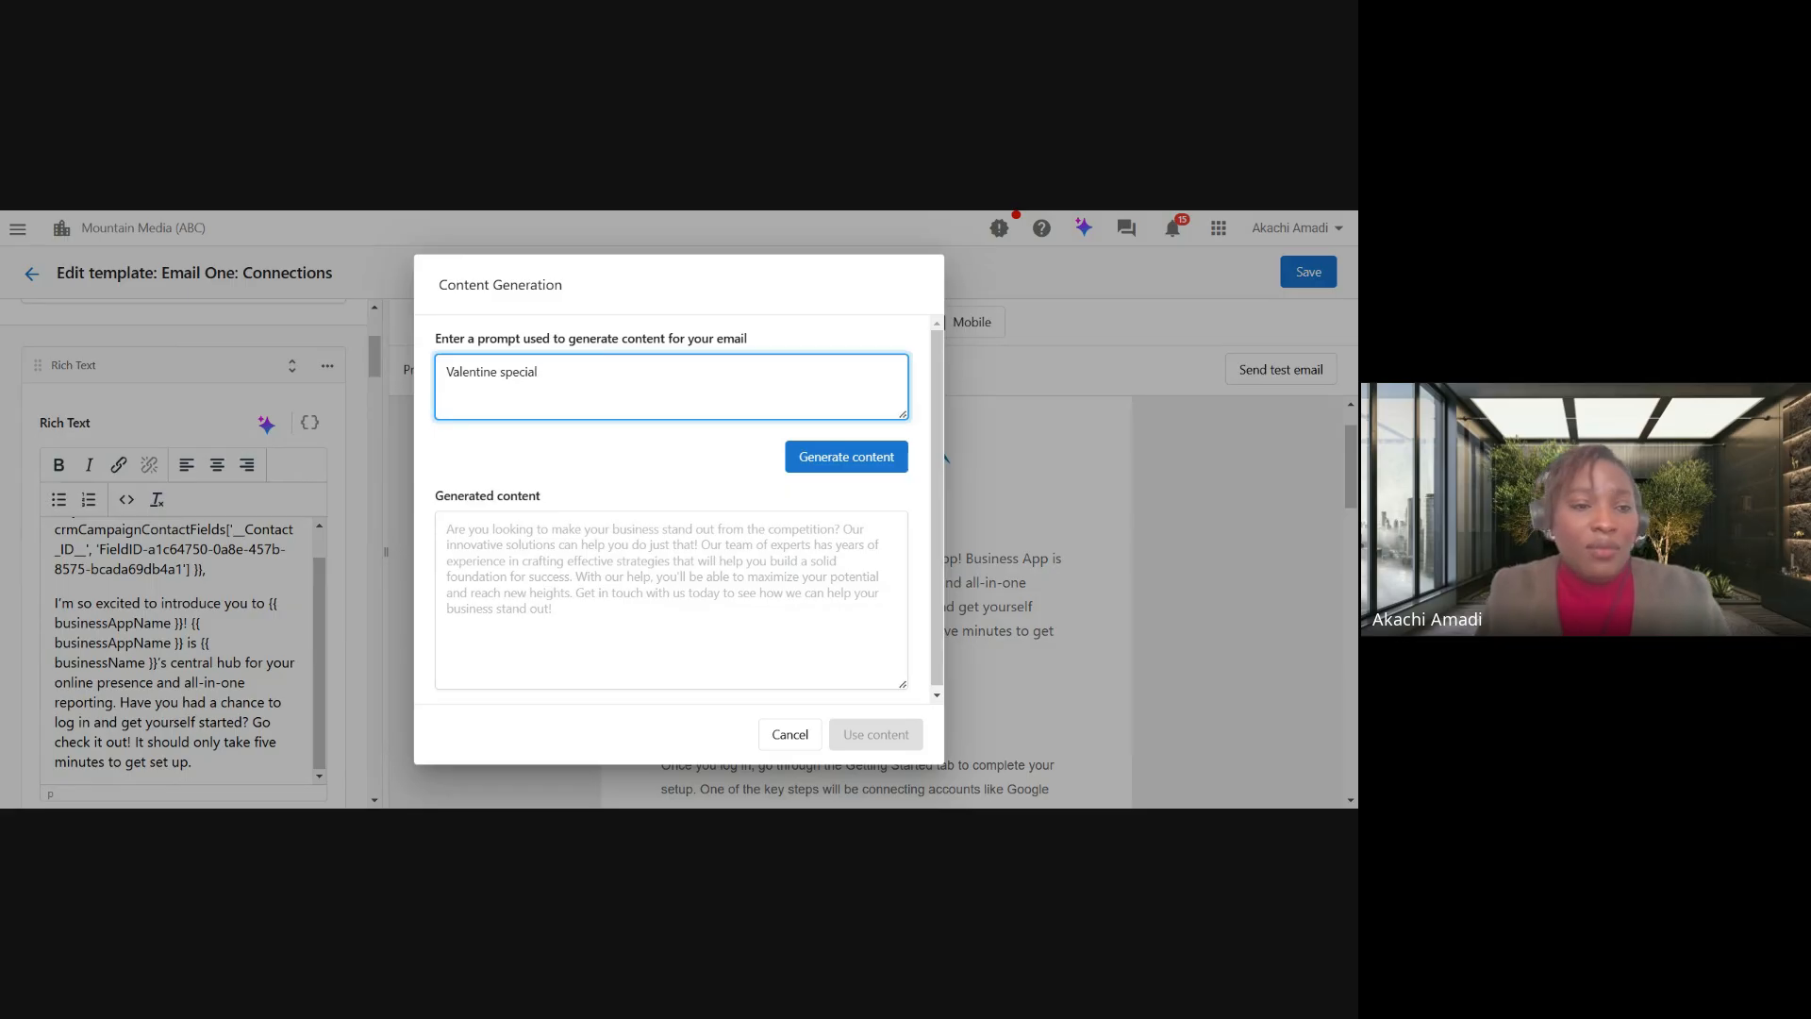
{"action": "left_click", "coordinate": [820, 470]}
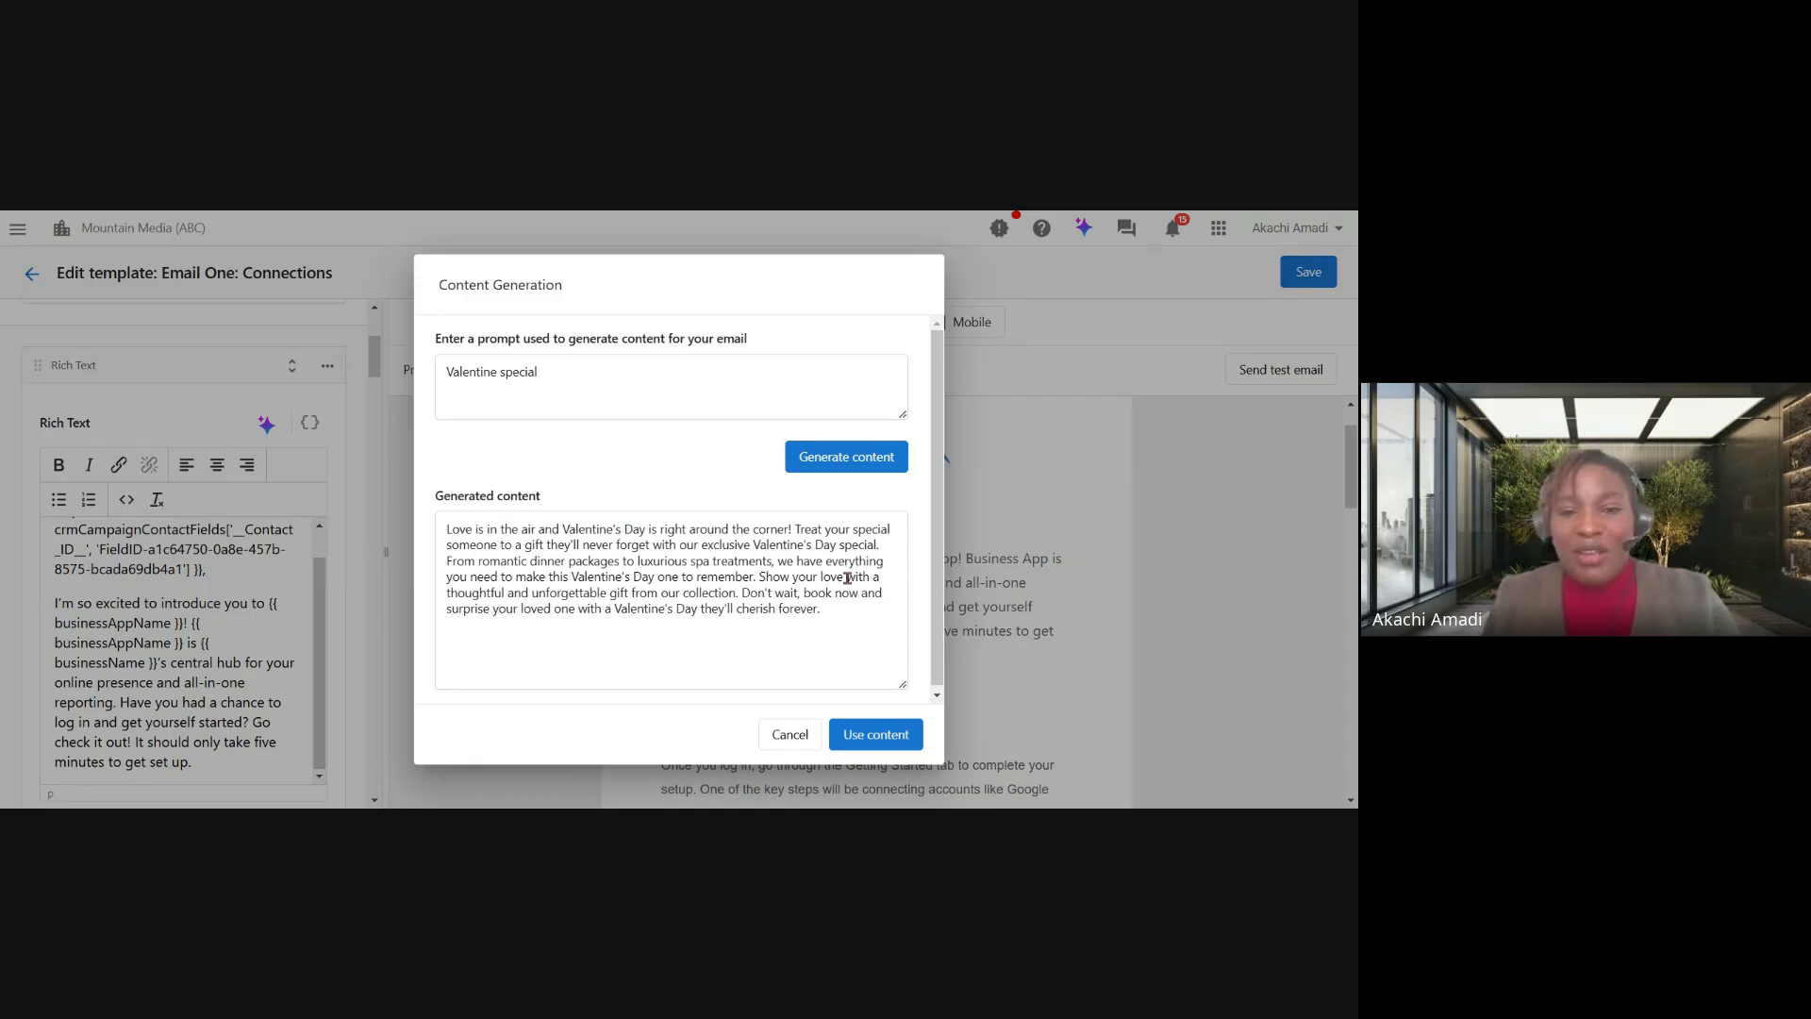
{"action": "left_click", "coordinate": [834, 605]}
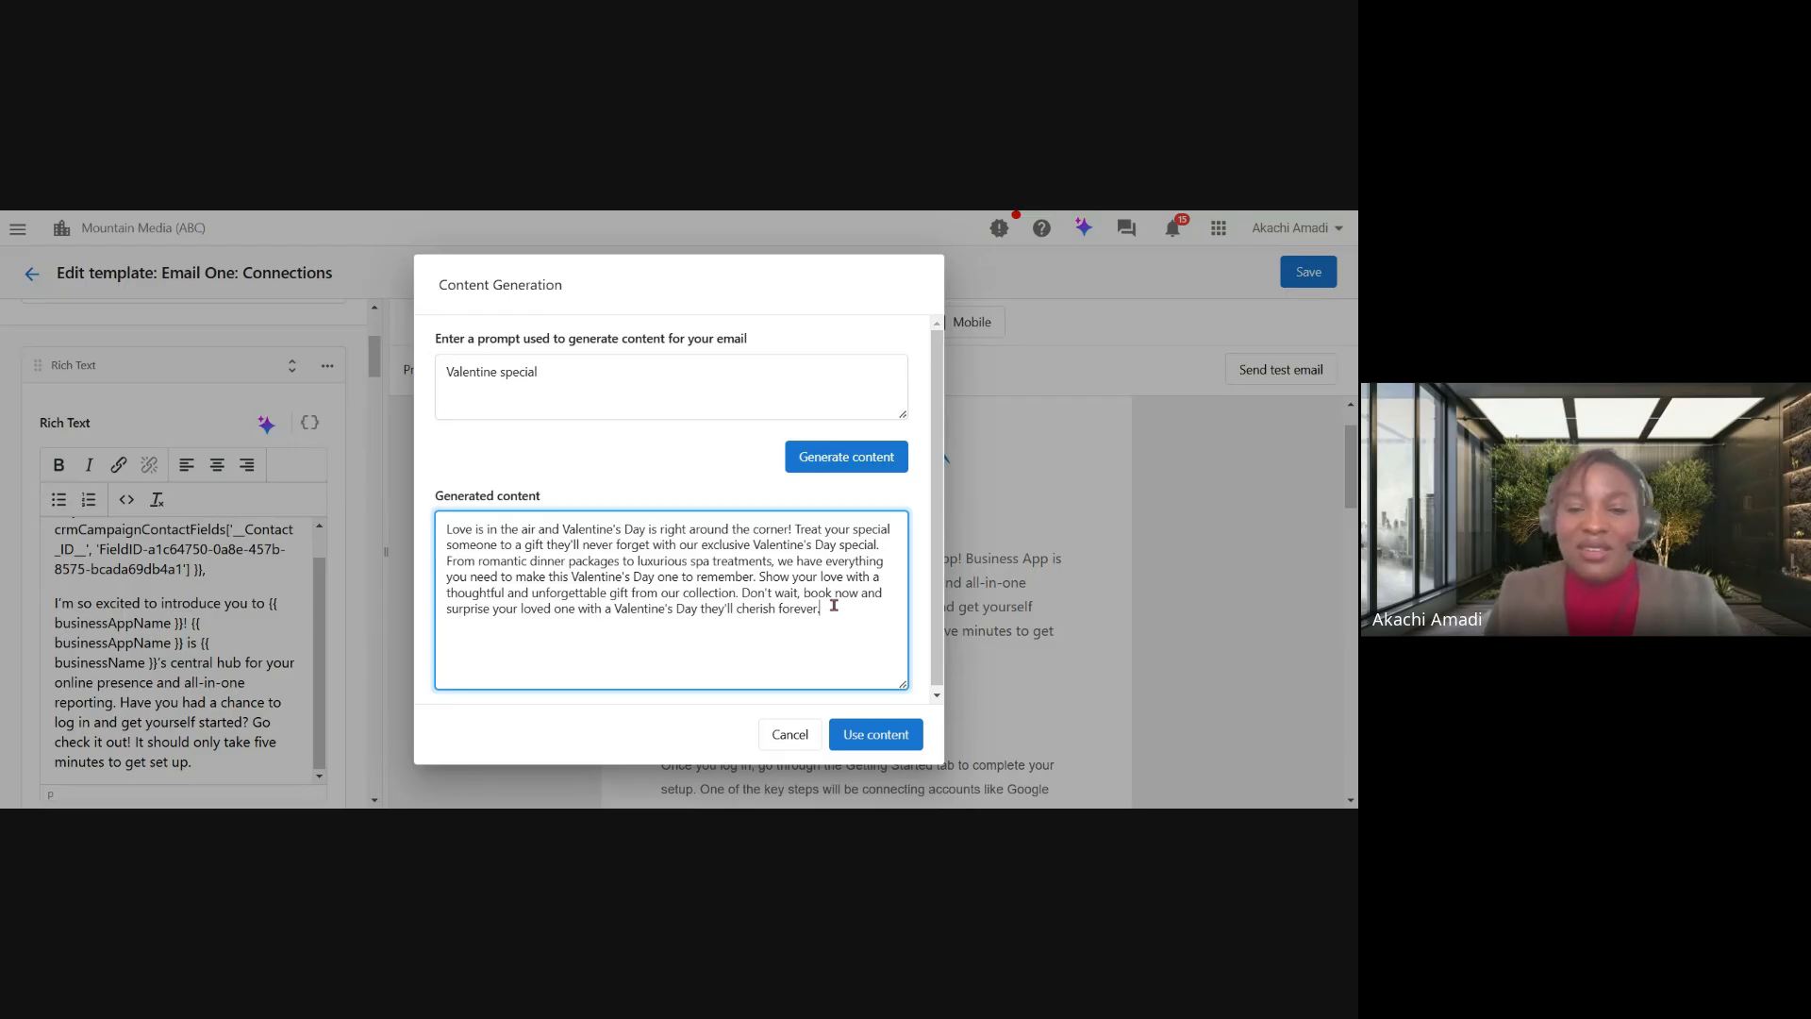
{"action": "left_click", "coordinate": [806, 743]}
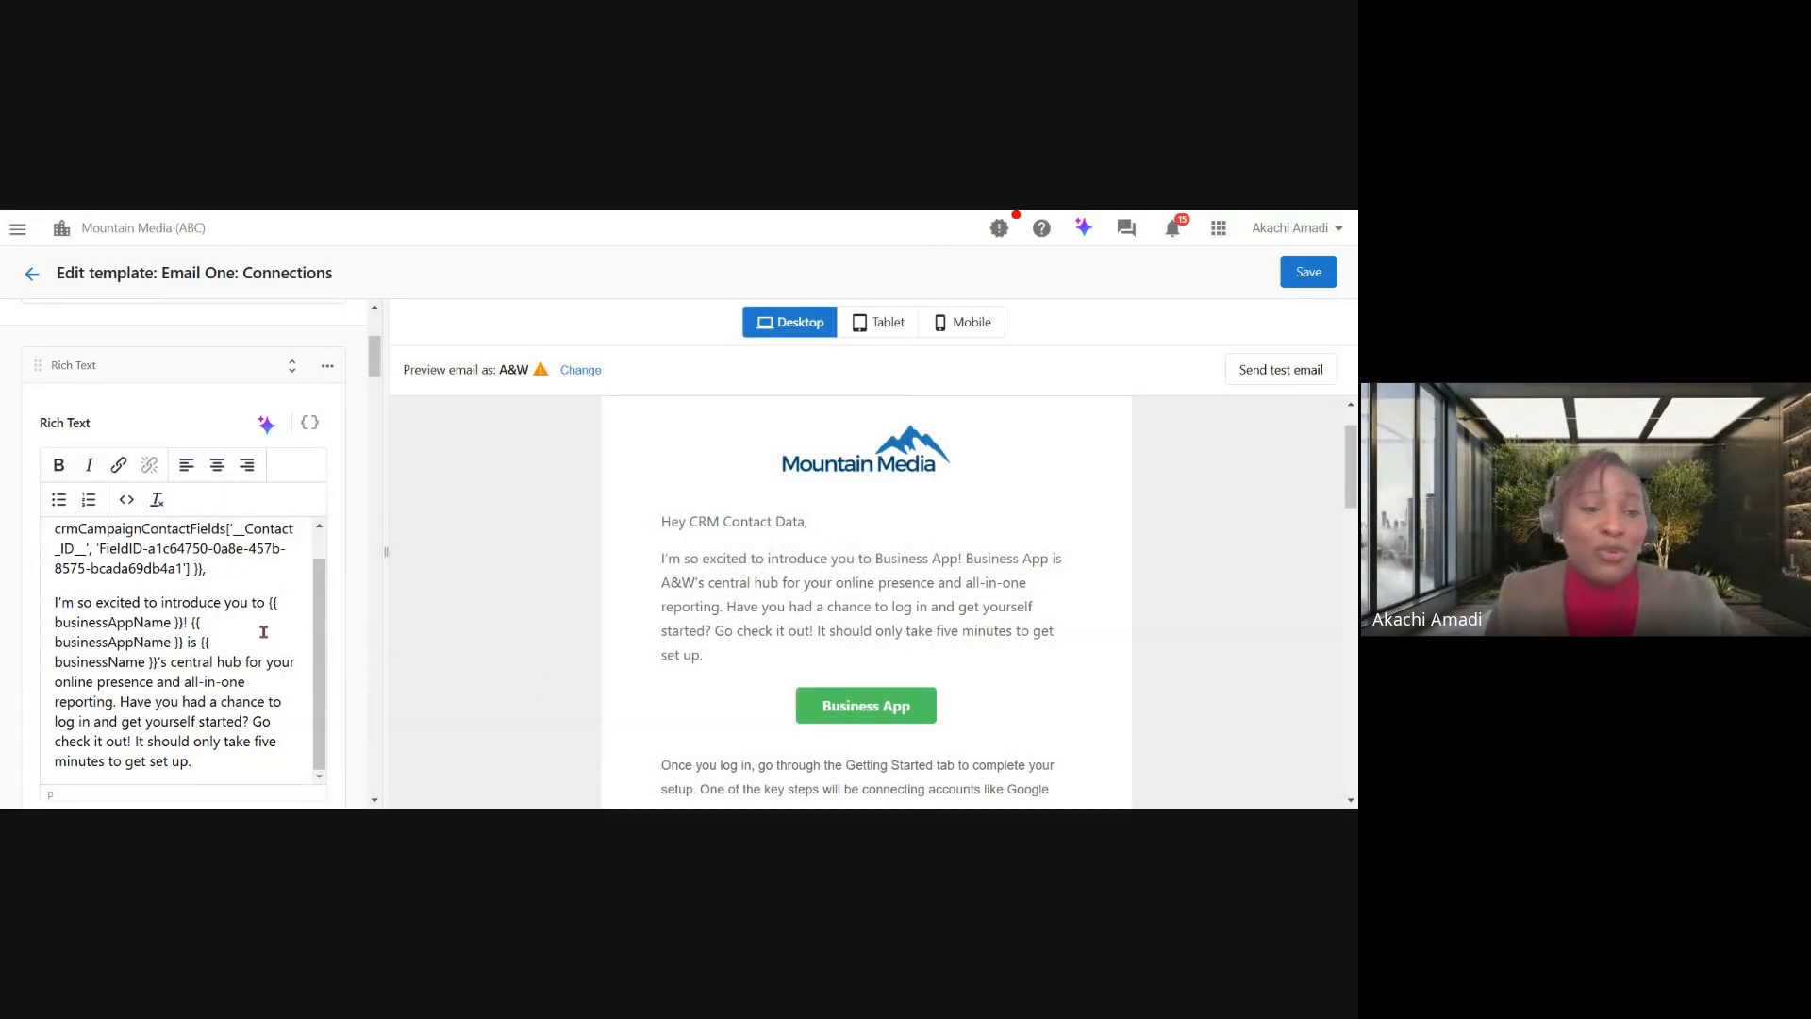
Set the top padding of the first Rich Text block to 100 px.
{"action": "scroll", "coordinate": [356, 579], "scroll_direction": "down", "scroll_amount": 3}
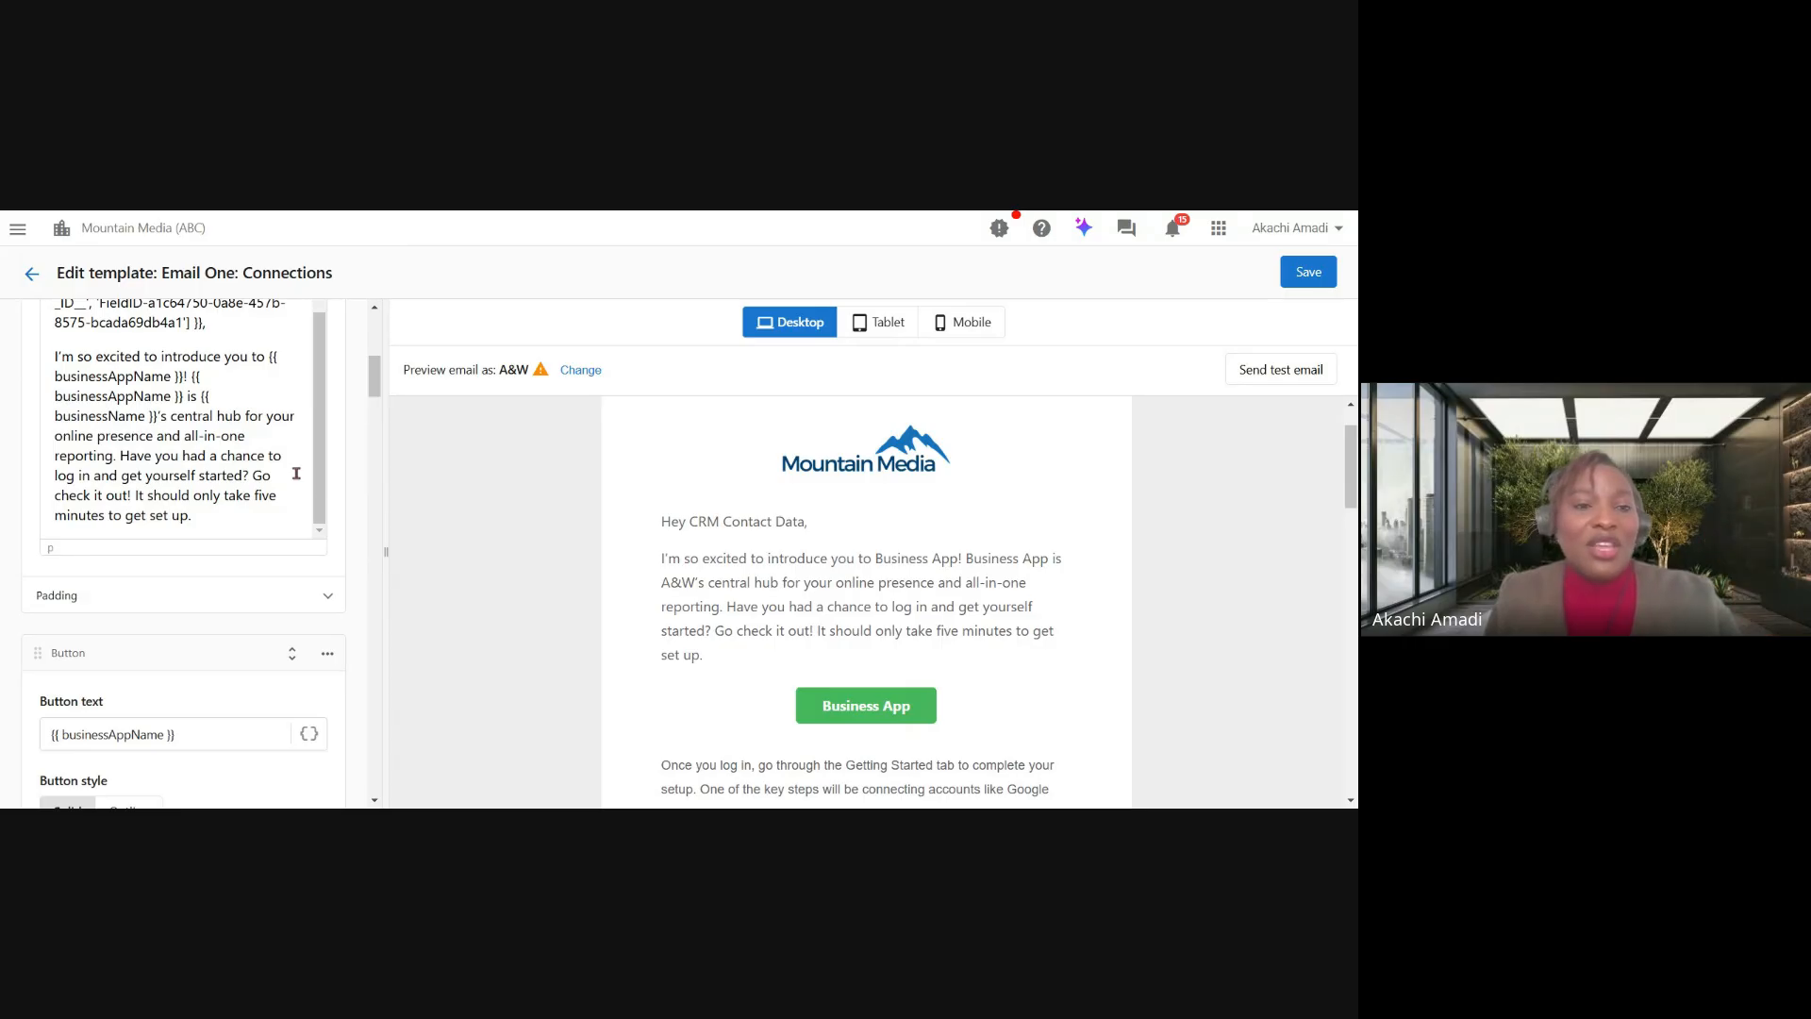
{"action": "scroll", "coordinate": [296, 473], "scroll_direction": "up", "scroll_amount": 2}
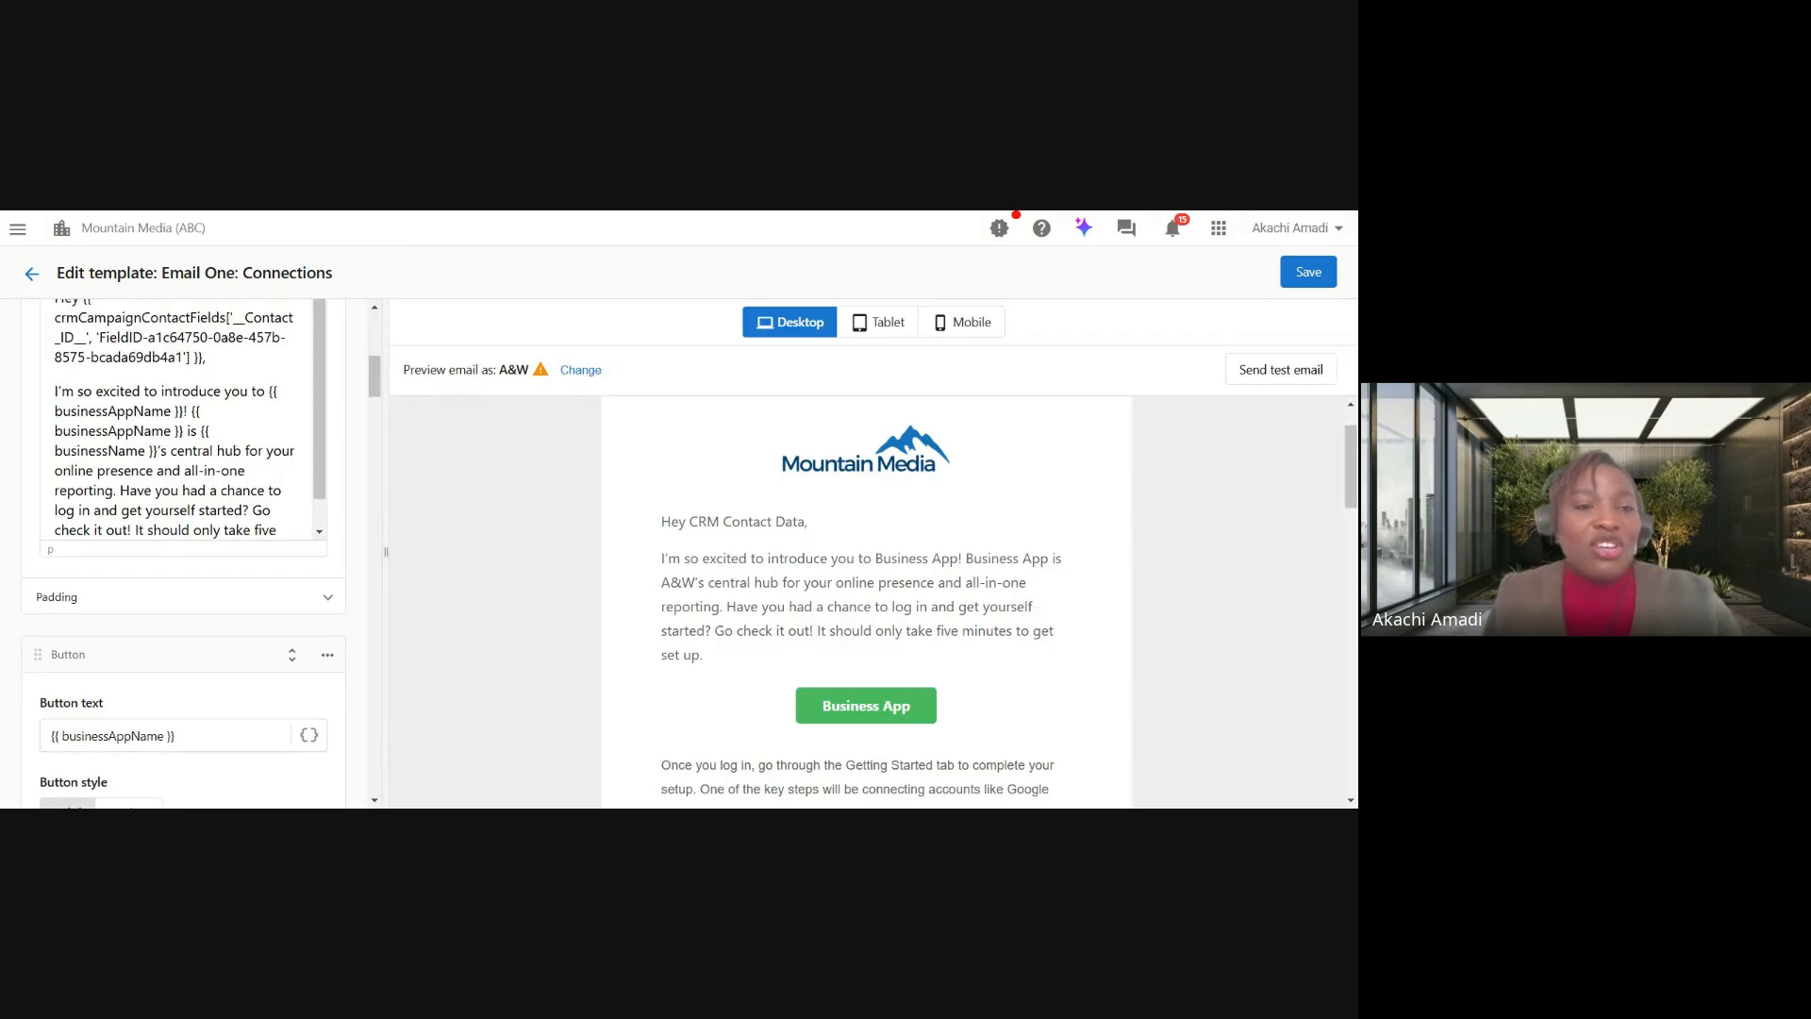
{"action": "scroll", "coordinate": [273, 377], "scroll_direction": "up", "scroll_amount": 2}
{"action": "scroll", "coordinate": [312, 547], "scroll_direction": "down", "scroll_amount": 1}
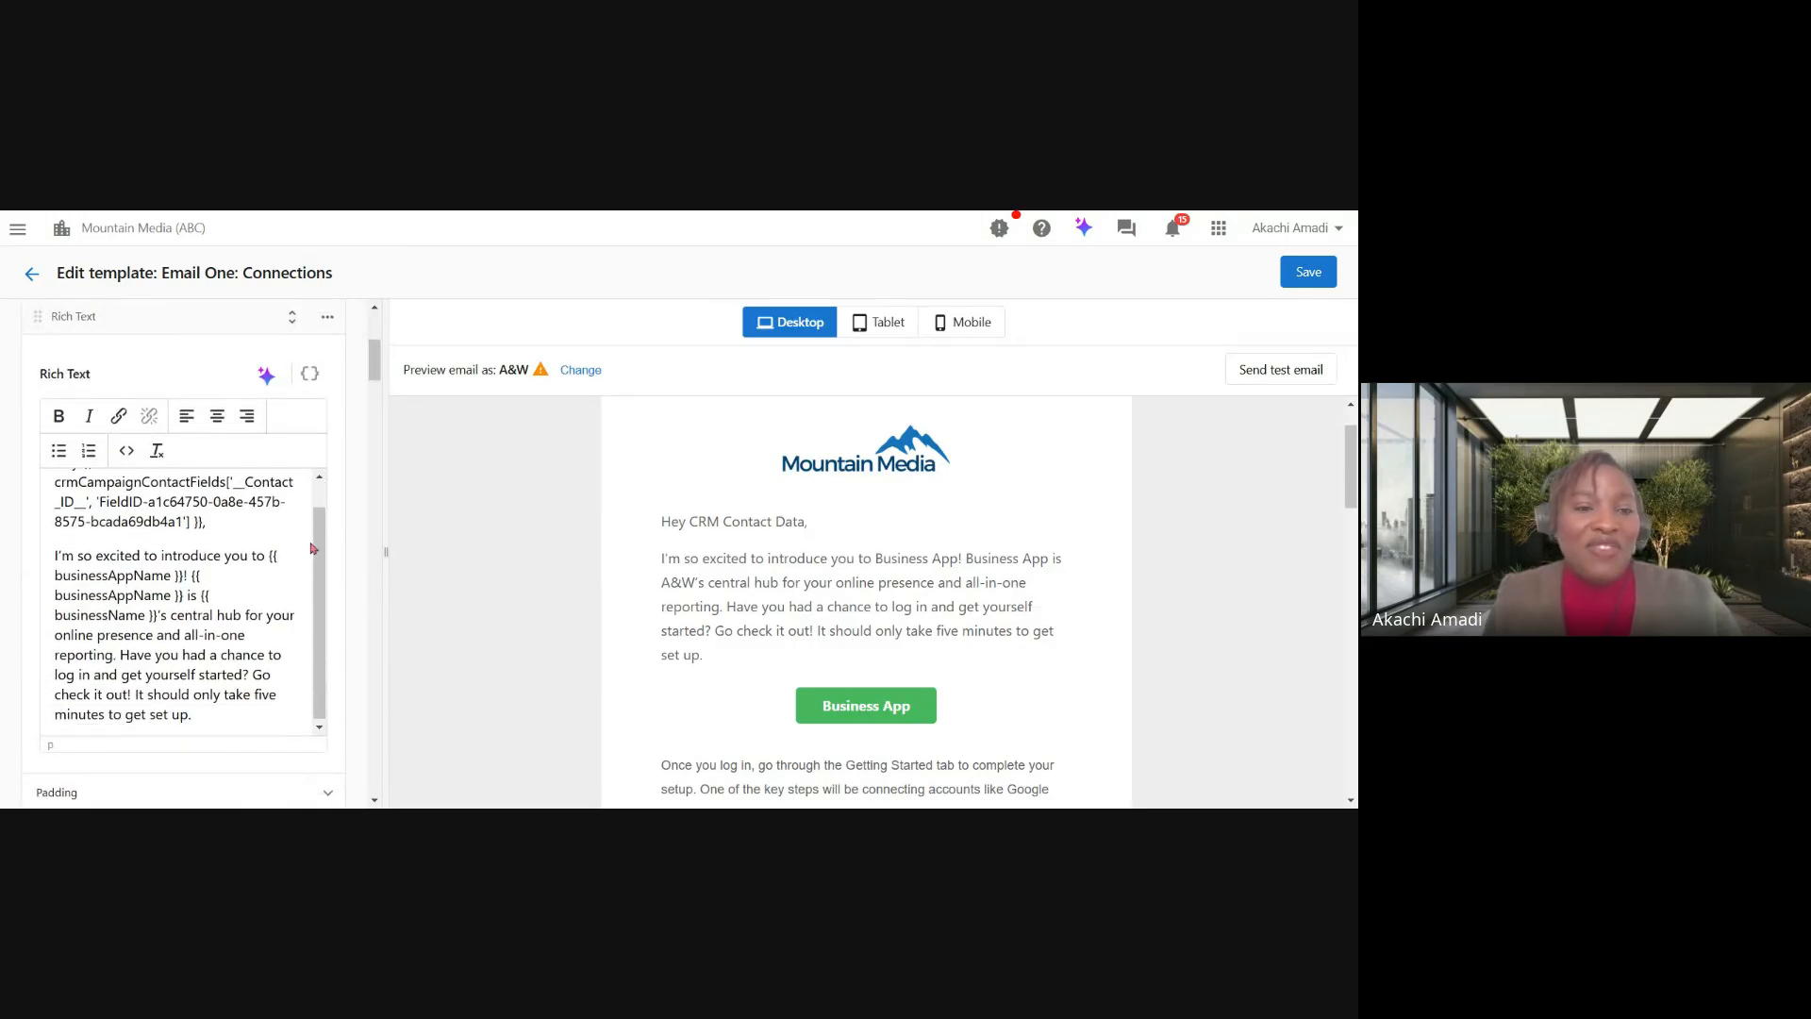
{"action": "scroll", "coordinate": [349, 520], "scroll_direction": "down", "scroll_amount": 2}
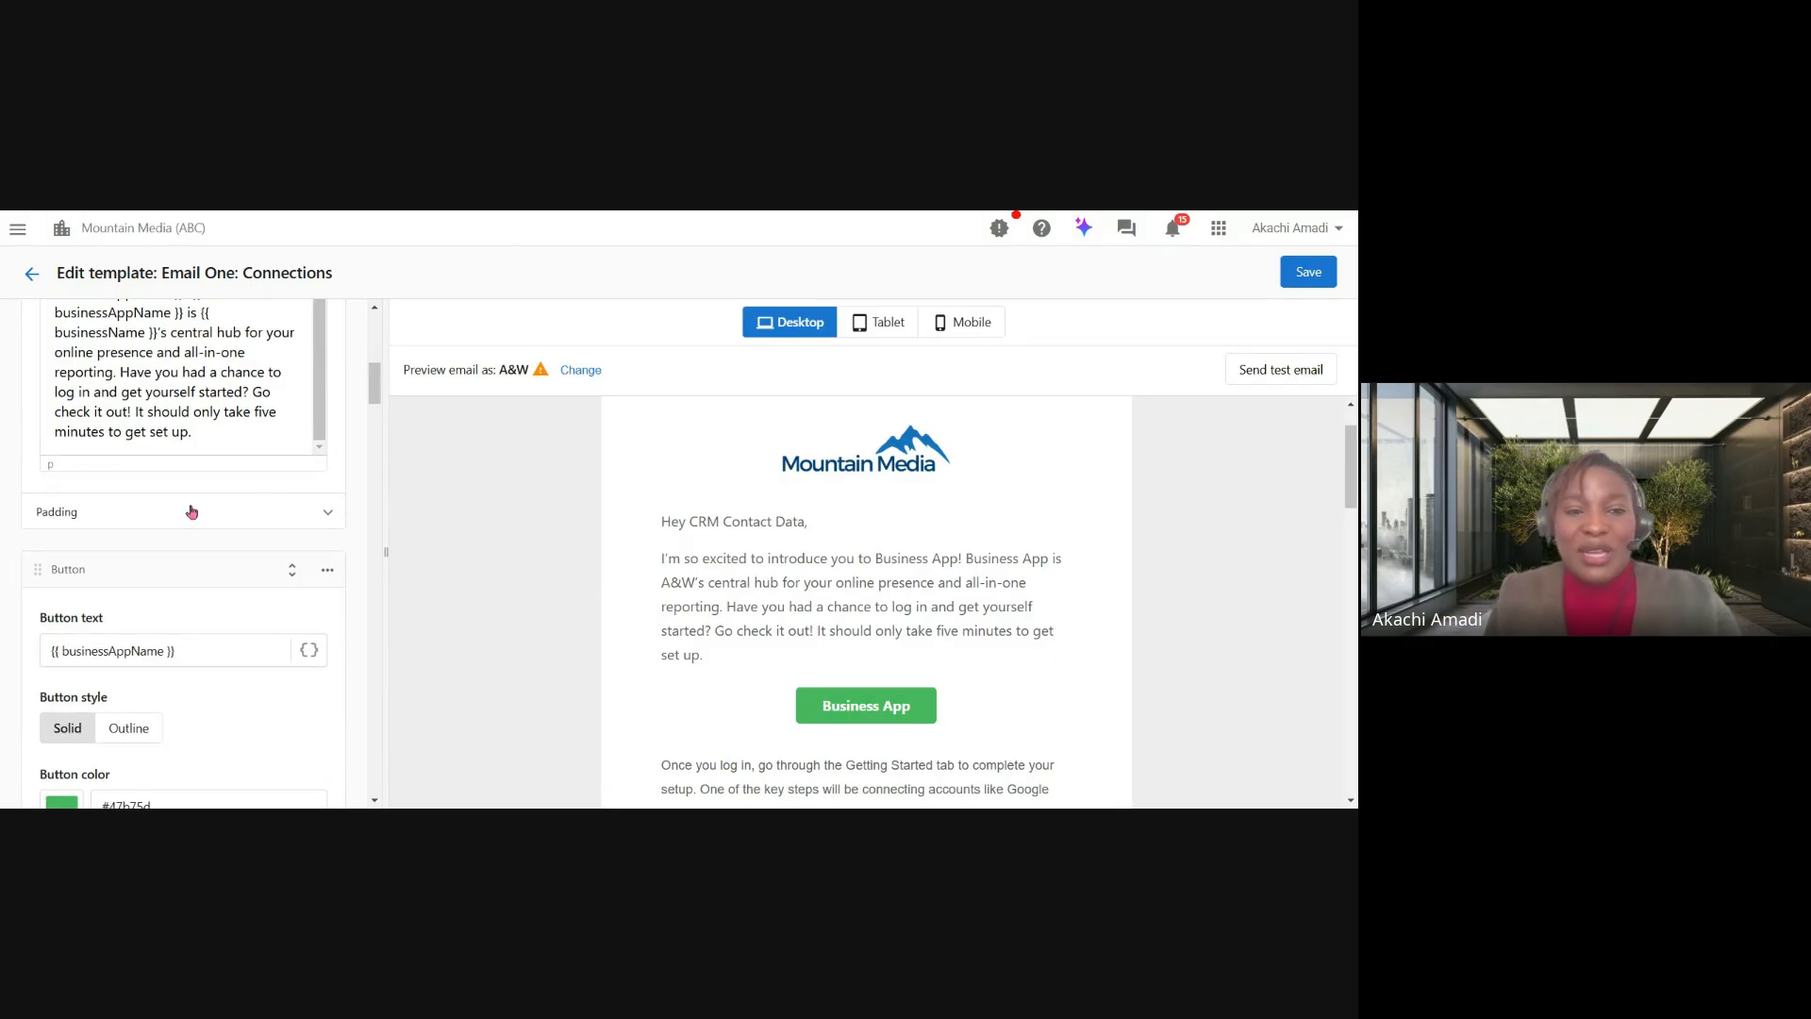
{"action": "left_click", "coordinate": [240, 515]}
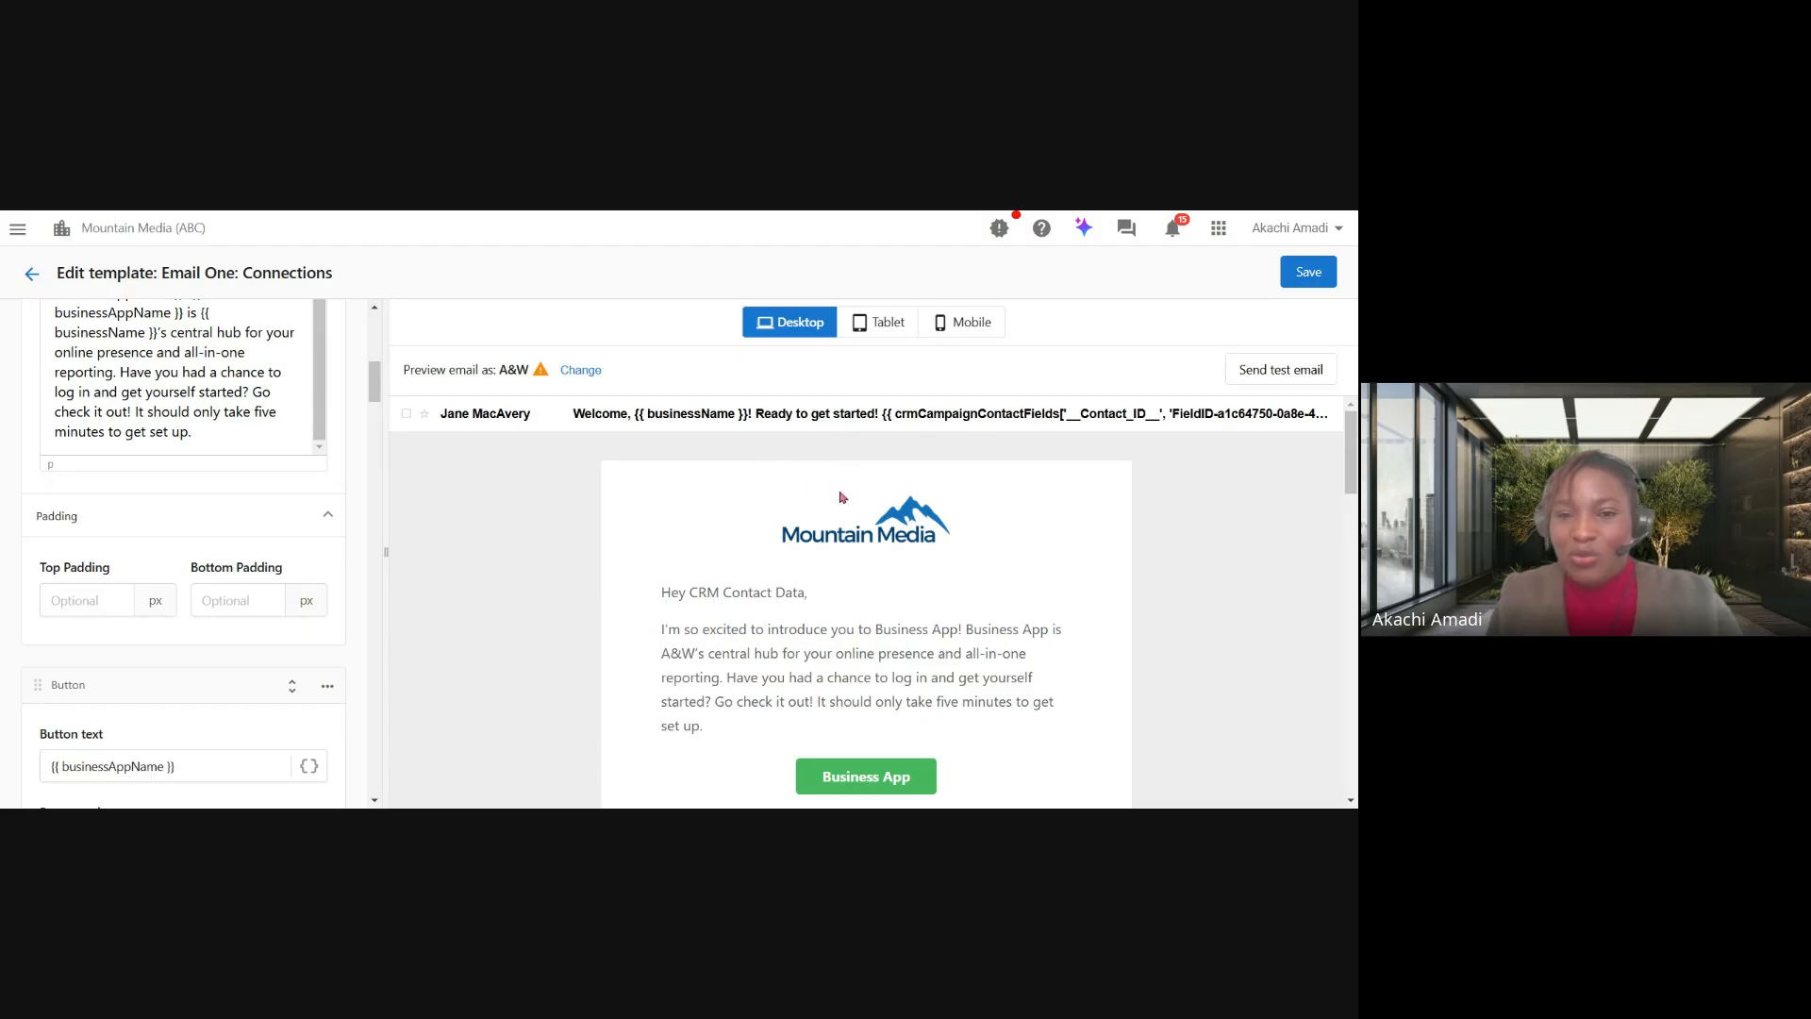
{"action": "scroll", "coordinate": [845, 500], "scroll_direction": "down", "scroll_amount": 2}
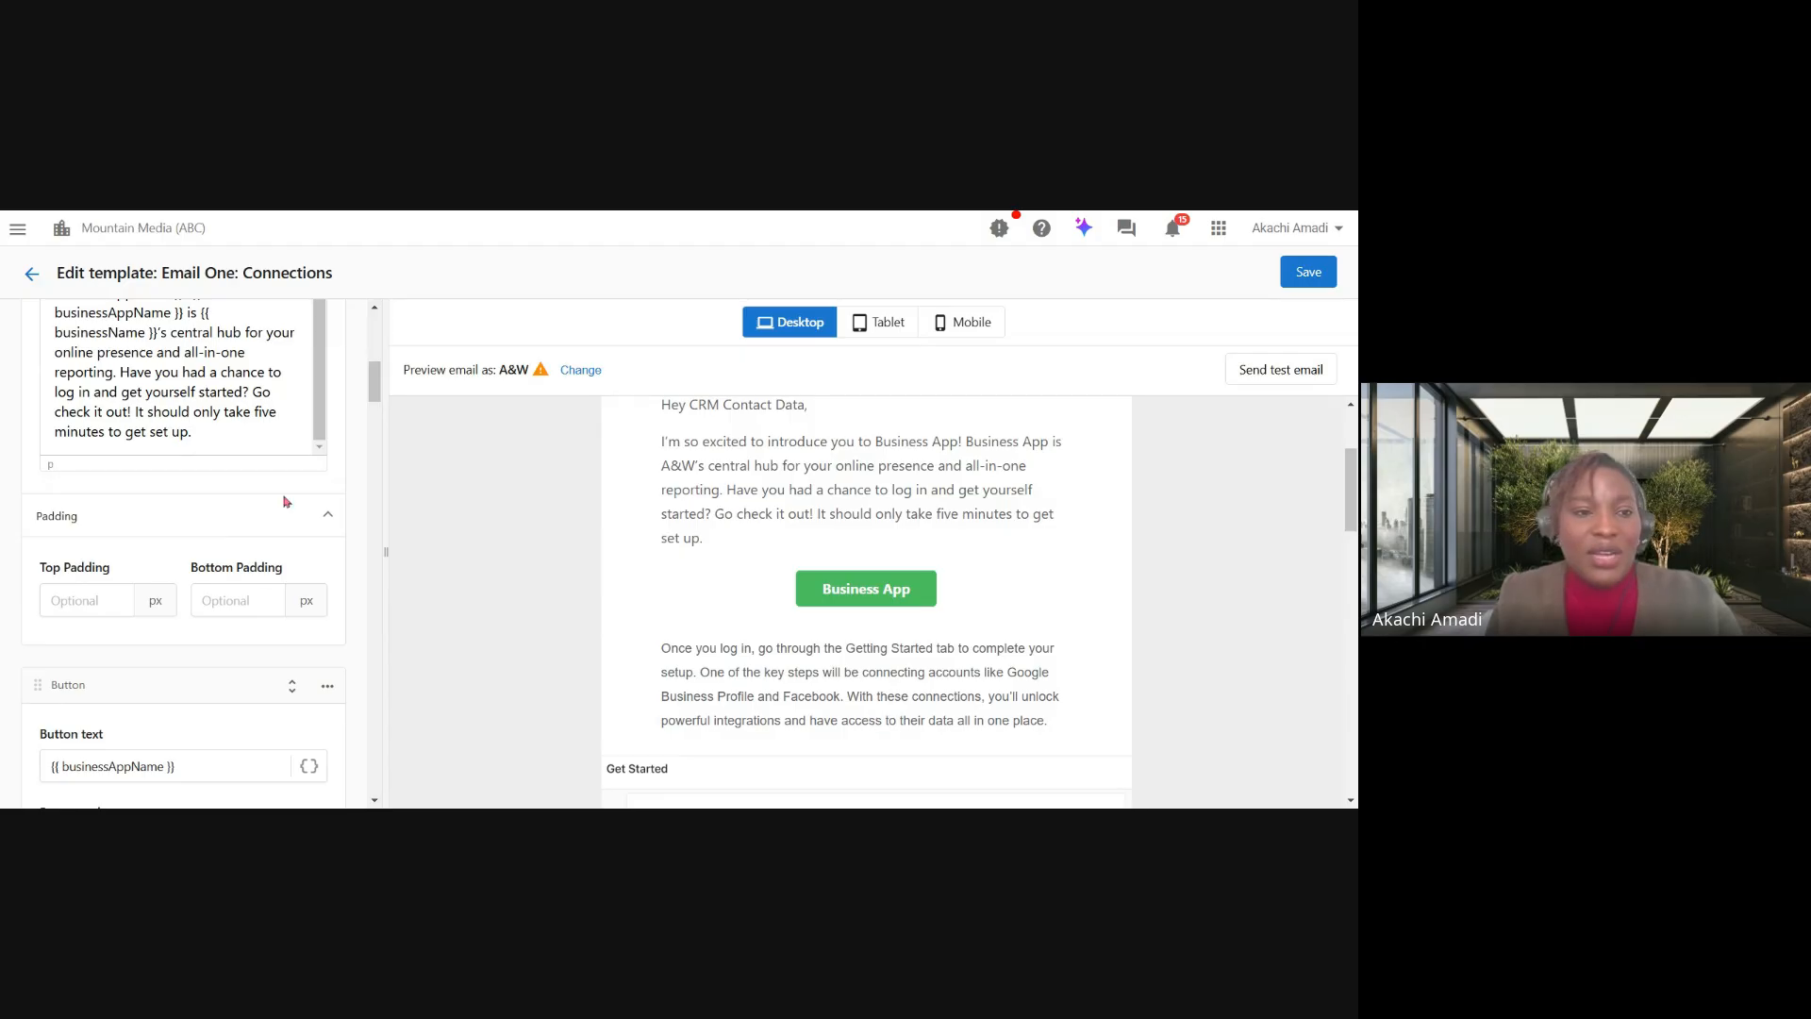
{"action": "left_click", "coordinate": [87, 598]}
{"action": "type", "text": "1"}
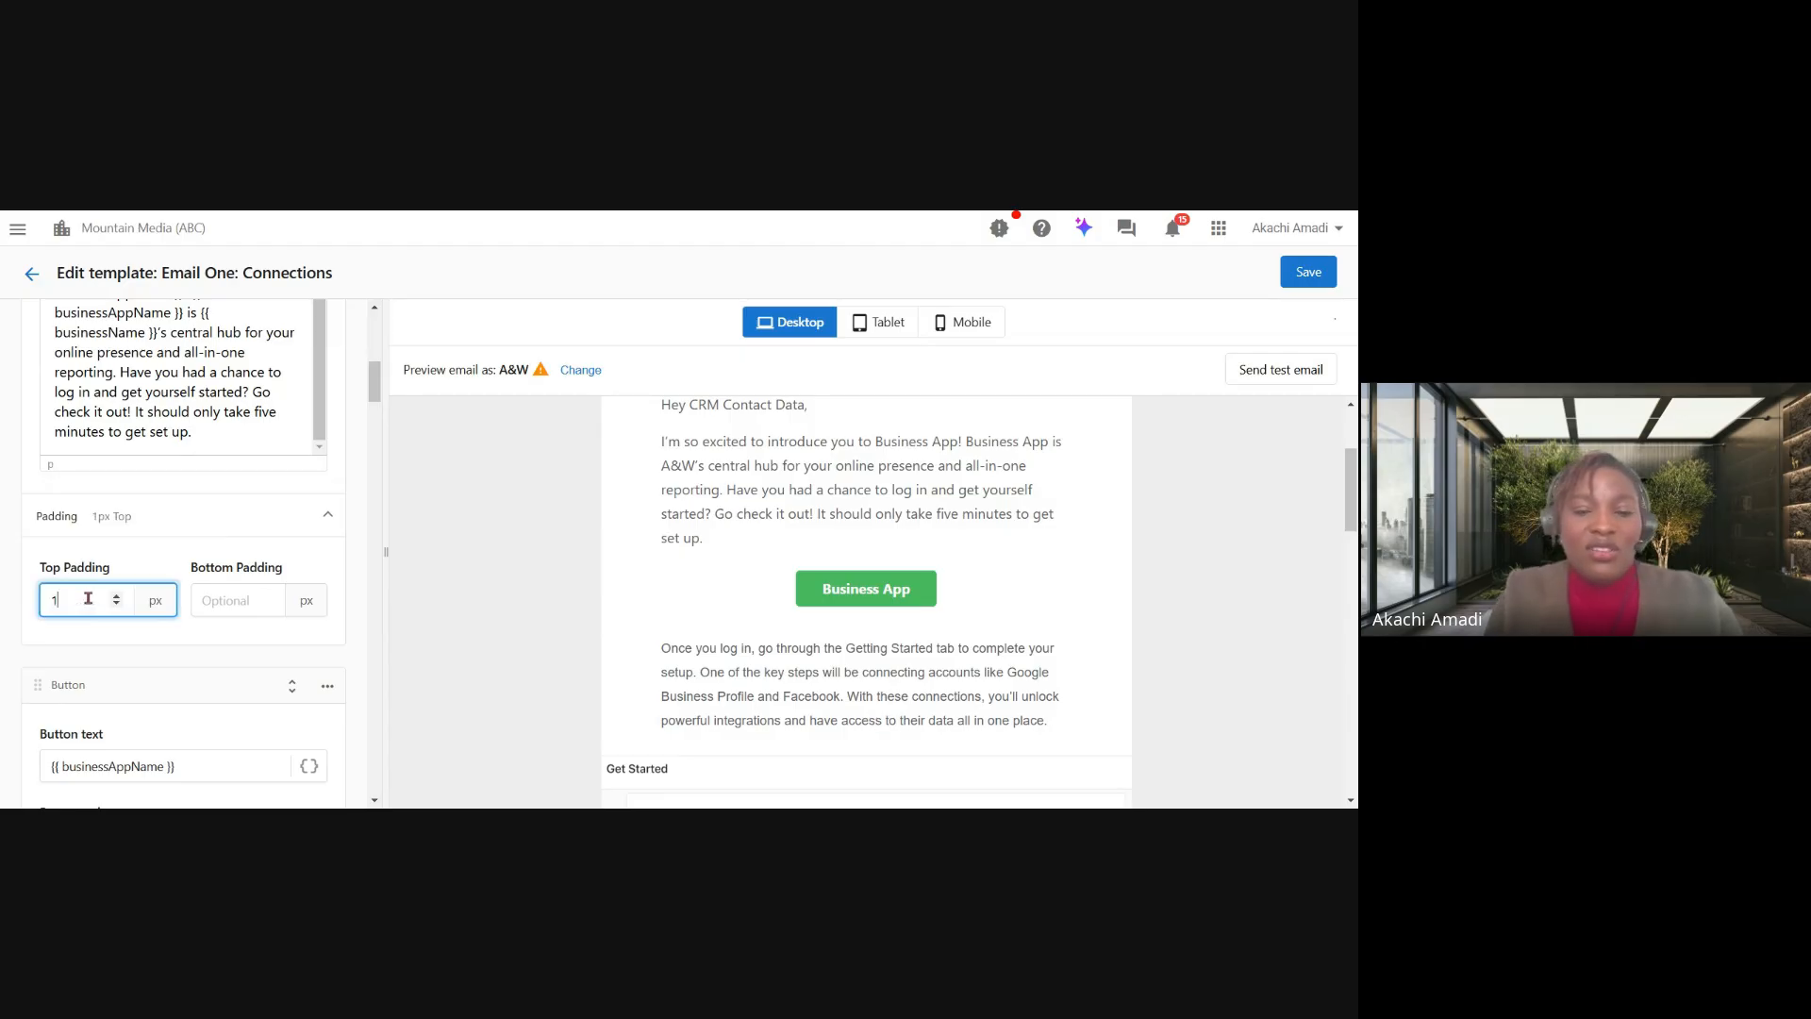
{"action": "type", "text": "00"}
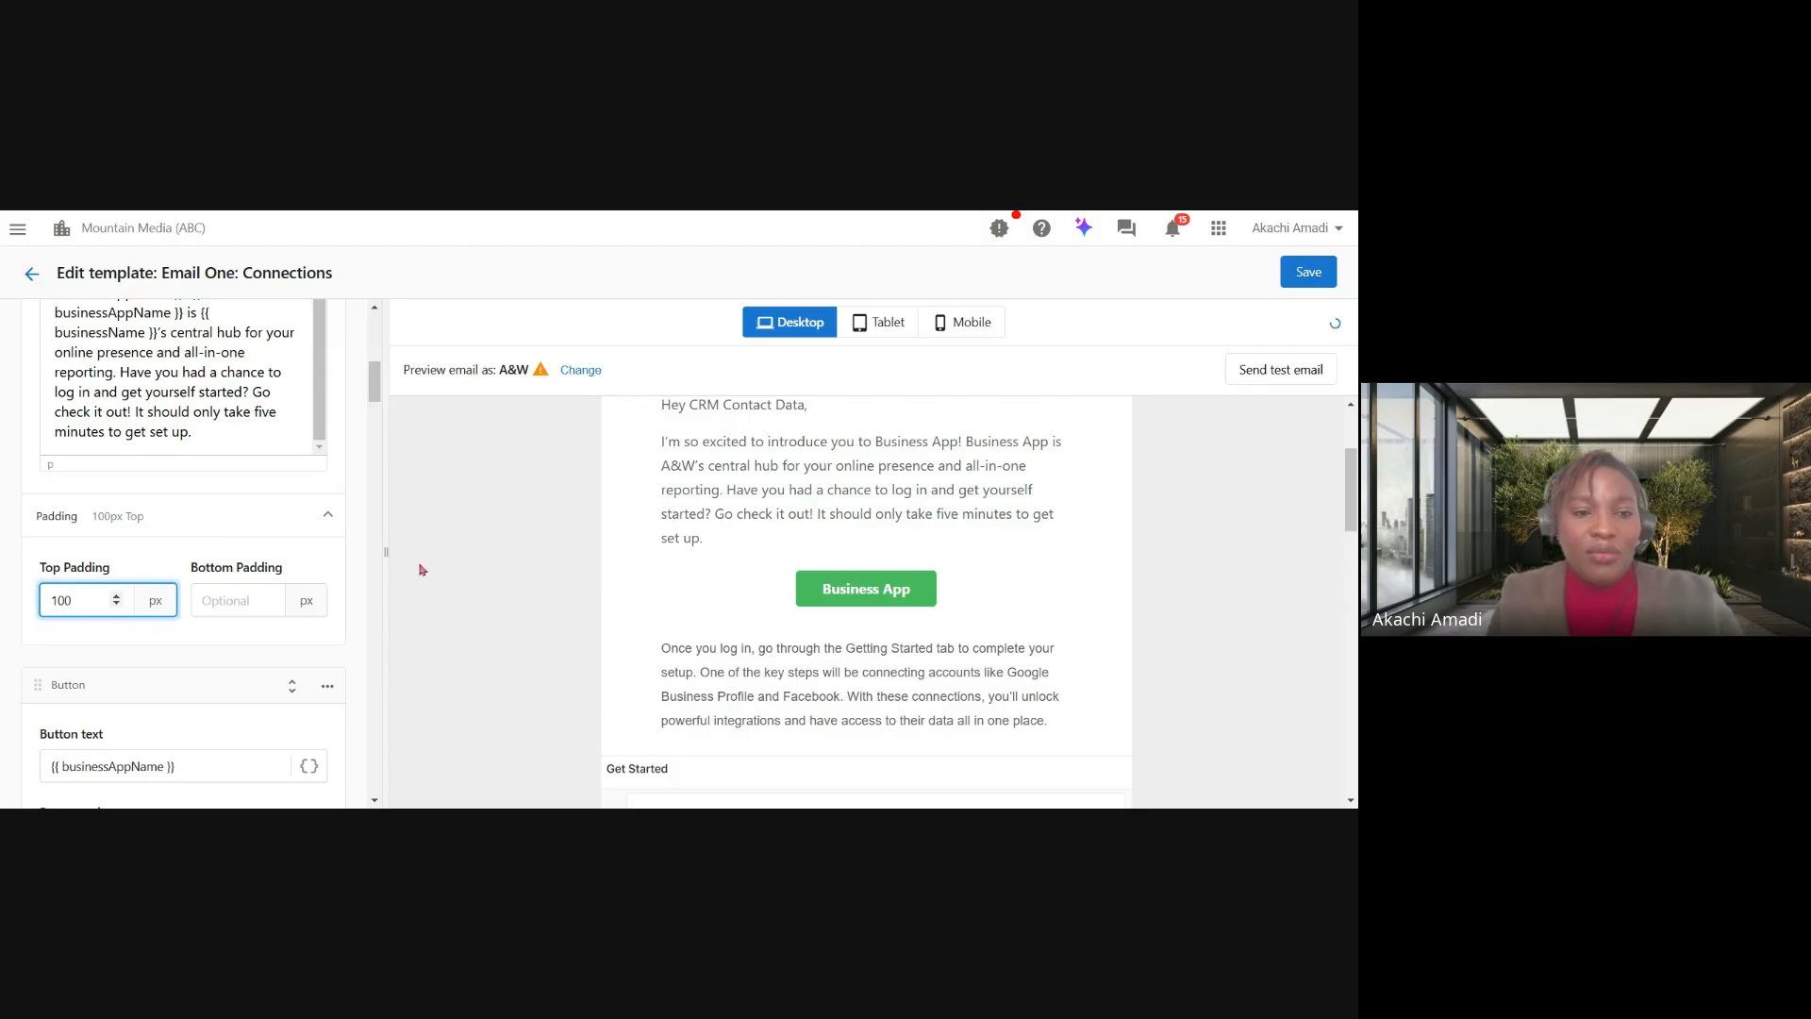
{"action": "left_click", "coordinate": [422, 569]}
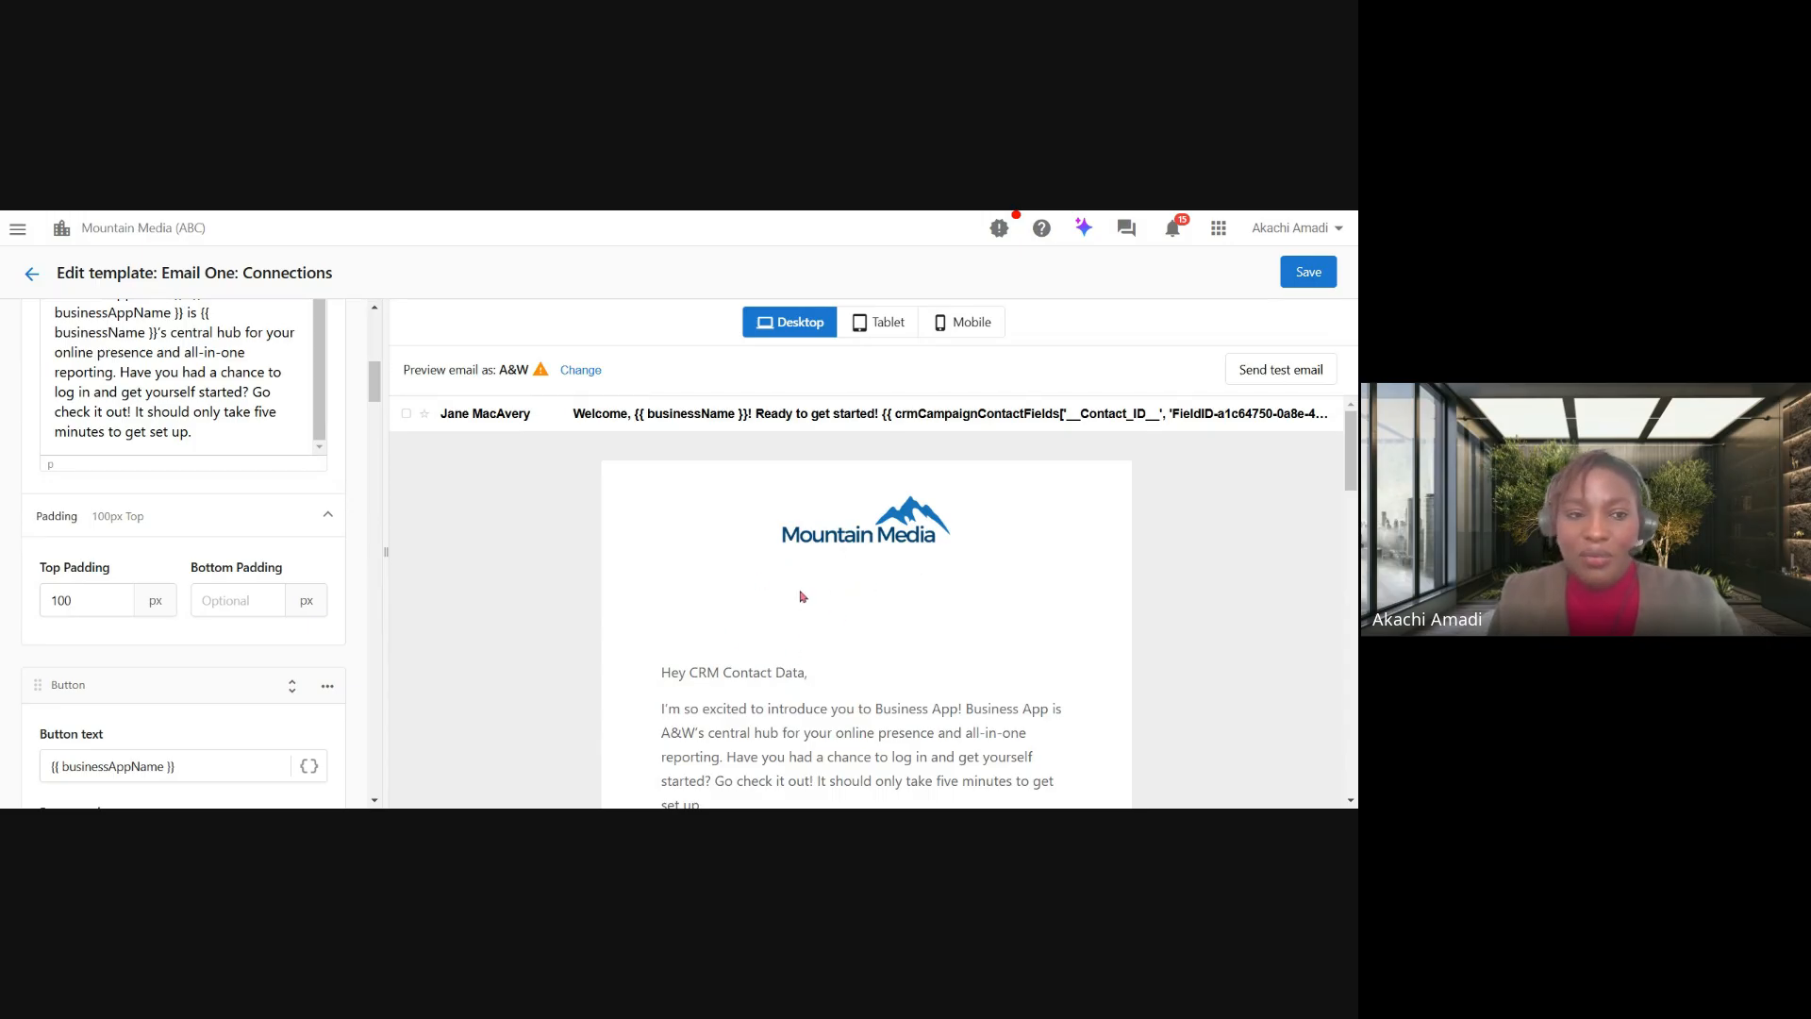
Change the color of the Business App button from green to the dark brown #362121.
{"action": "scroll", "coordinate": [798, 581], "scroll_direction": "down", "scroll_amount": 1}
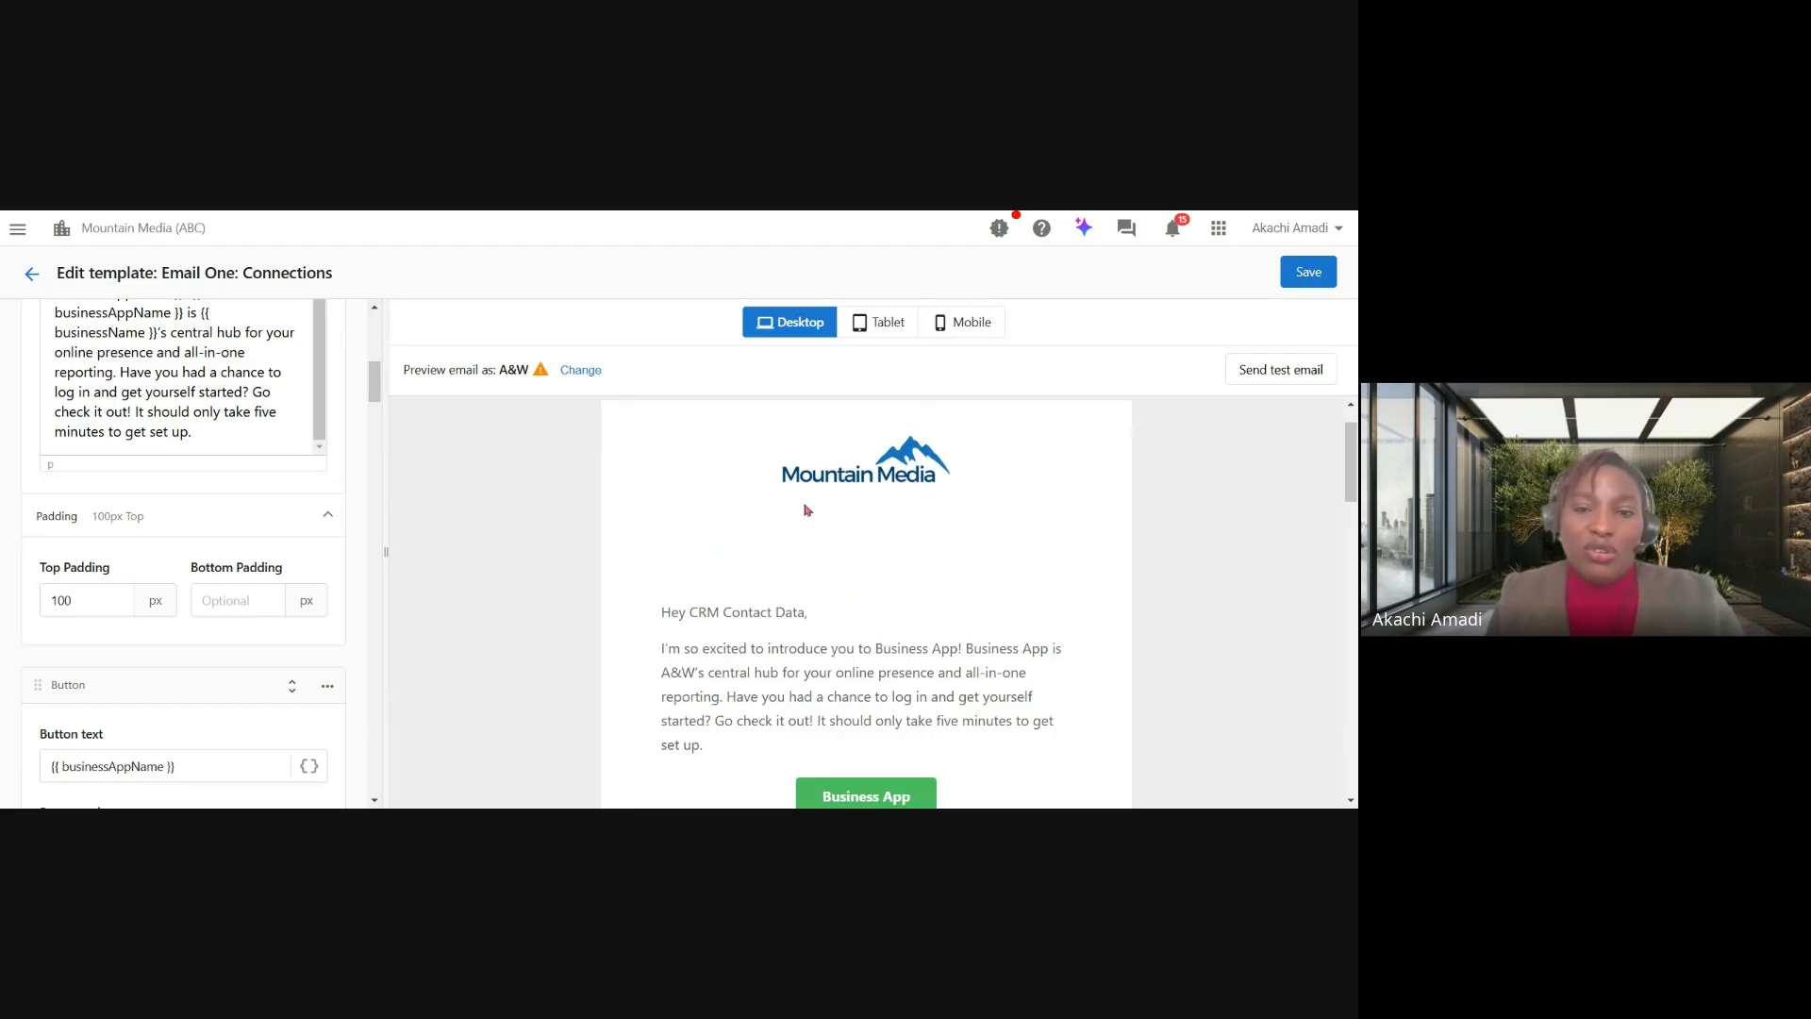
{"action": "scroll", "coordinate": [286, 514], "scroll_direction": "down", "scroll_amount": 1}
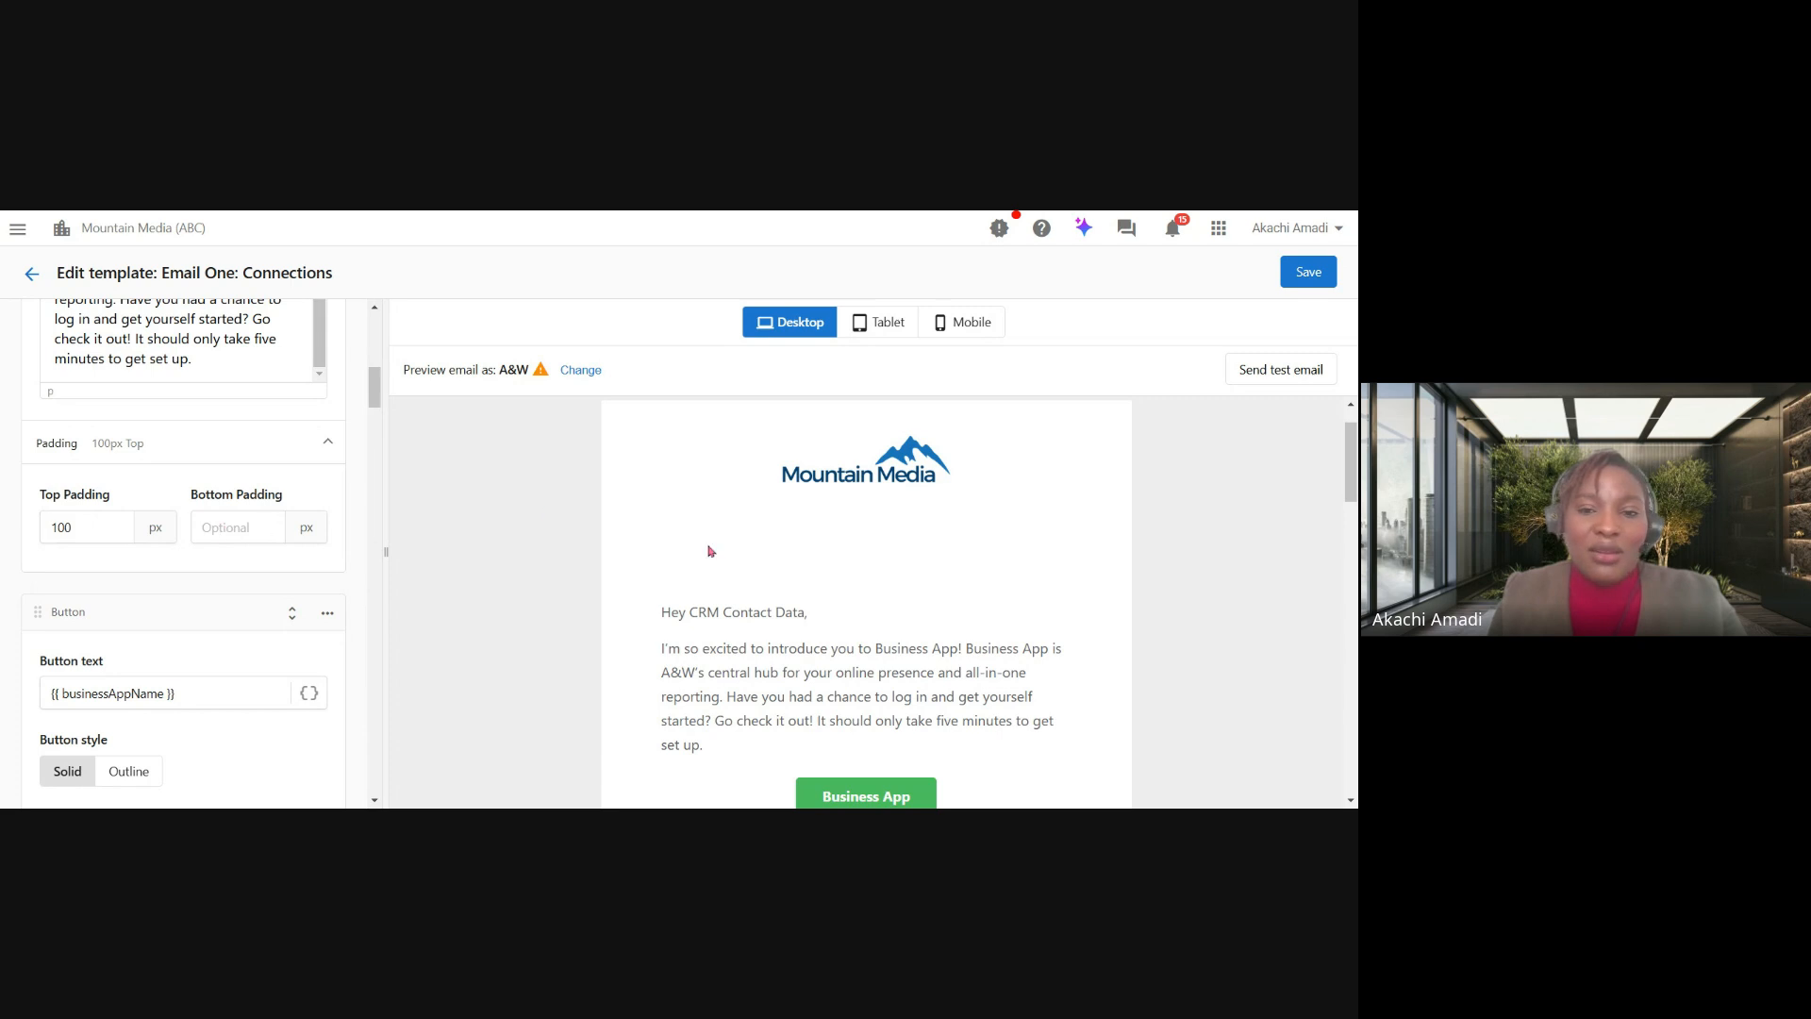
{"action": "scroll", "coordinate": [708, 547], "scroll_direction": "down", "scroll_amount": 2}
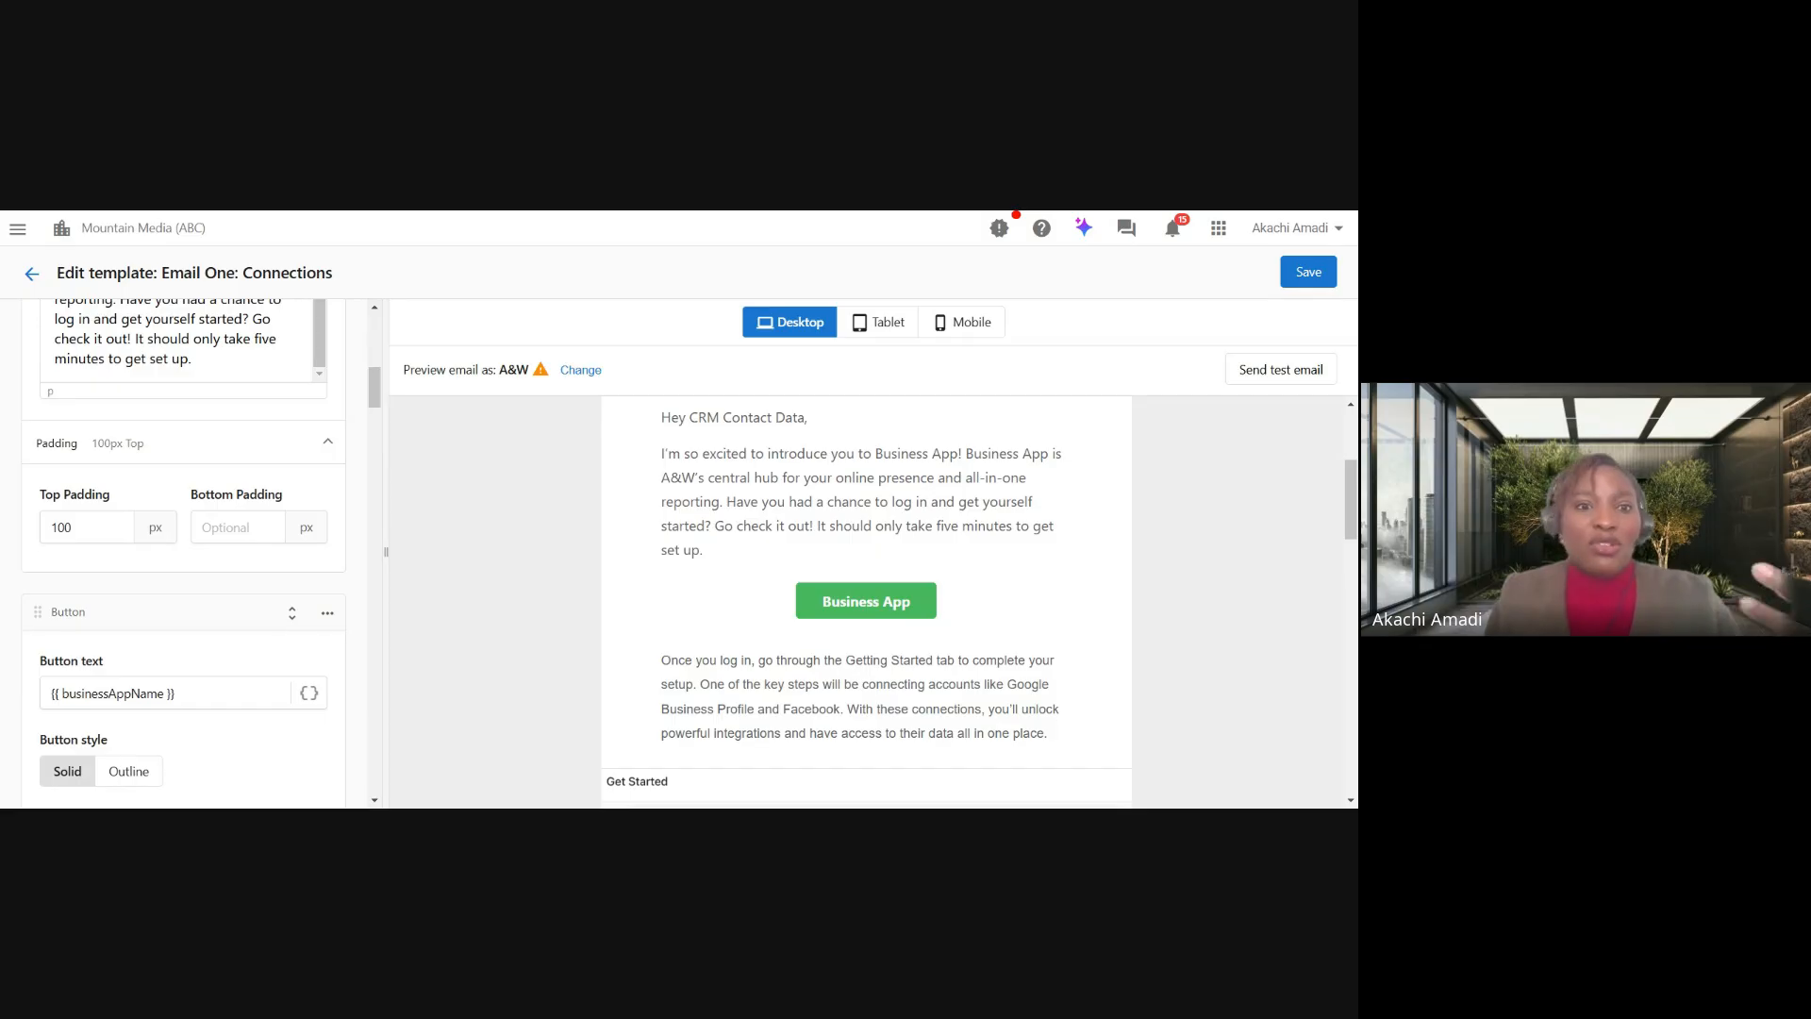
{"action": "scroll", "coordinate": [249, 514], "scroll_direction": "down", "scroll_amount": 2}
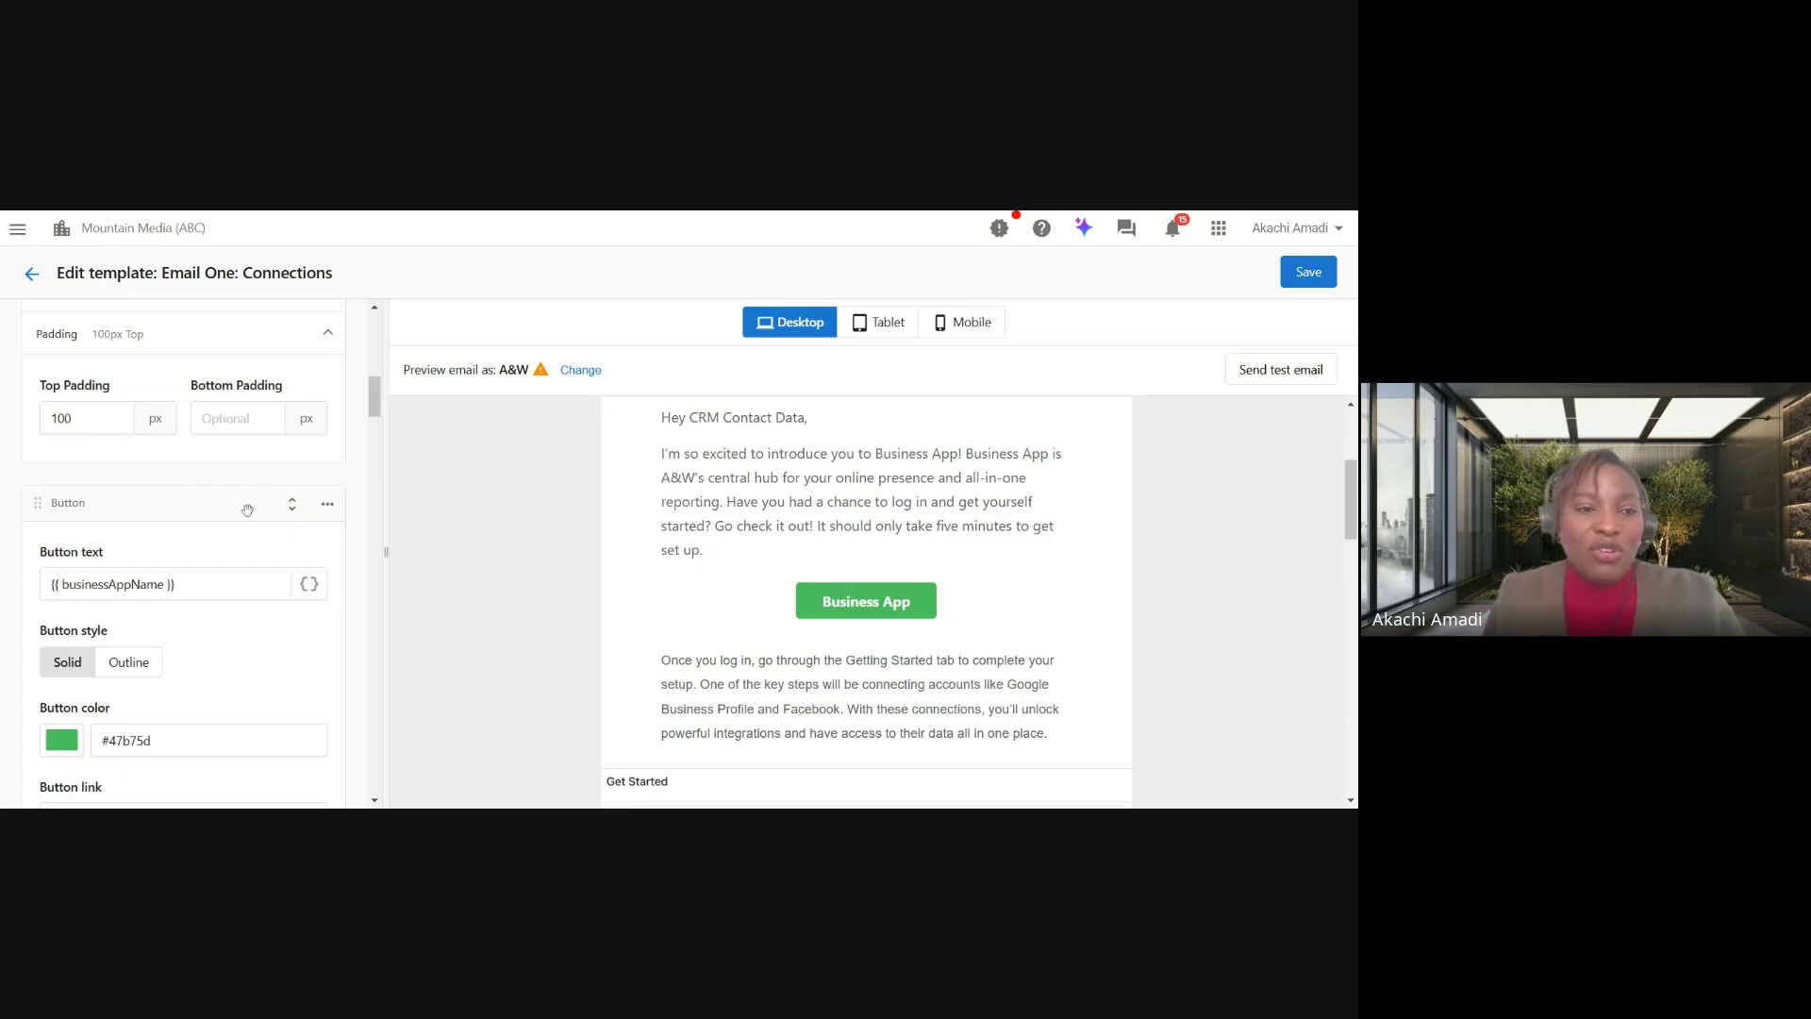
{"action": "scroll", "coordinate": [158, 543], "scroll_direction": "down", "scroll_amount": 1}
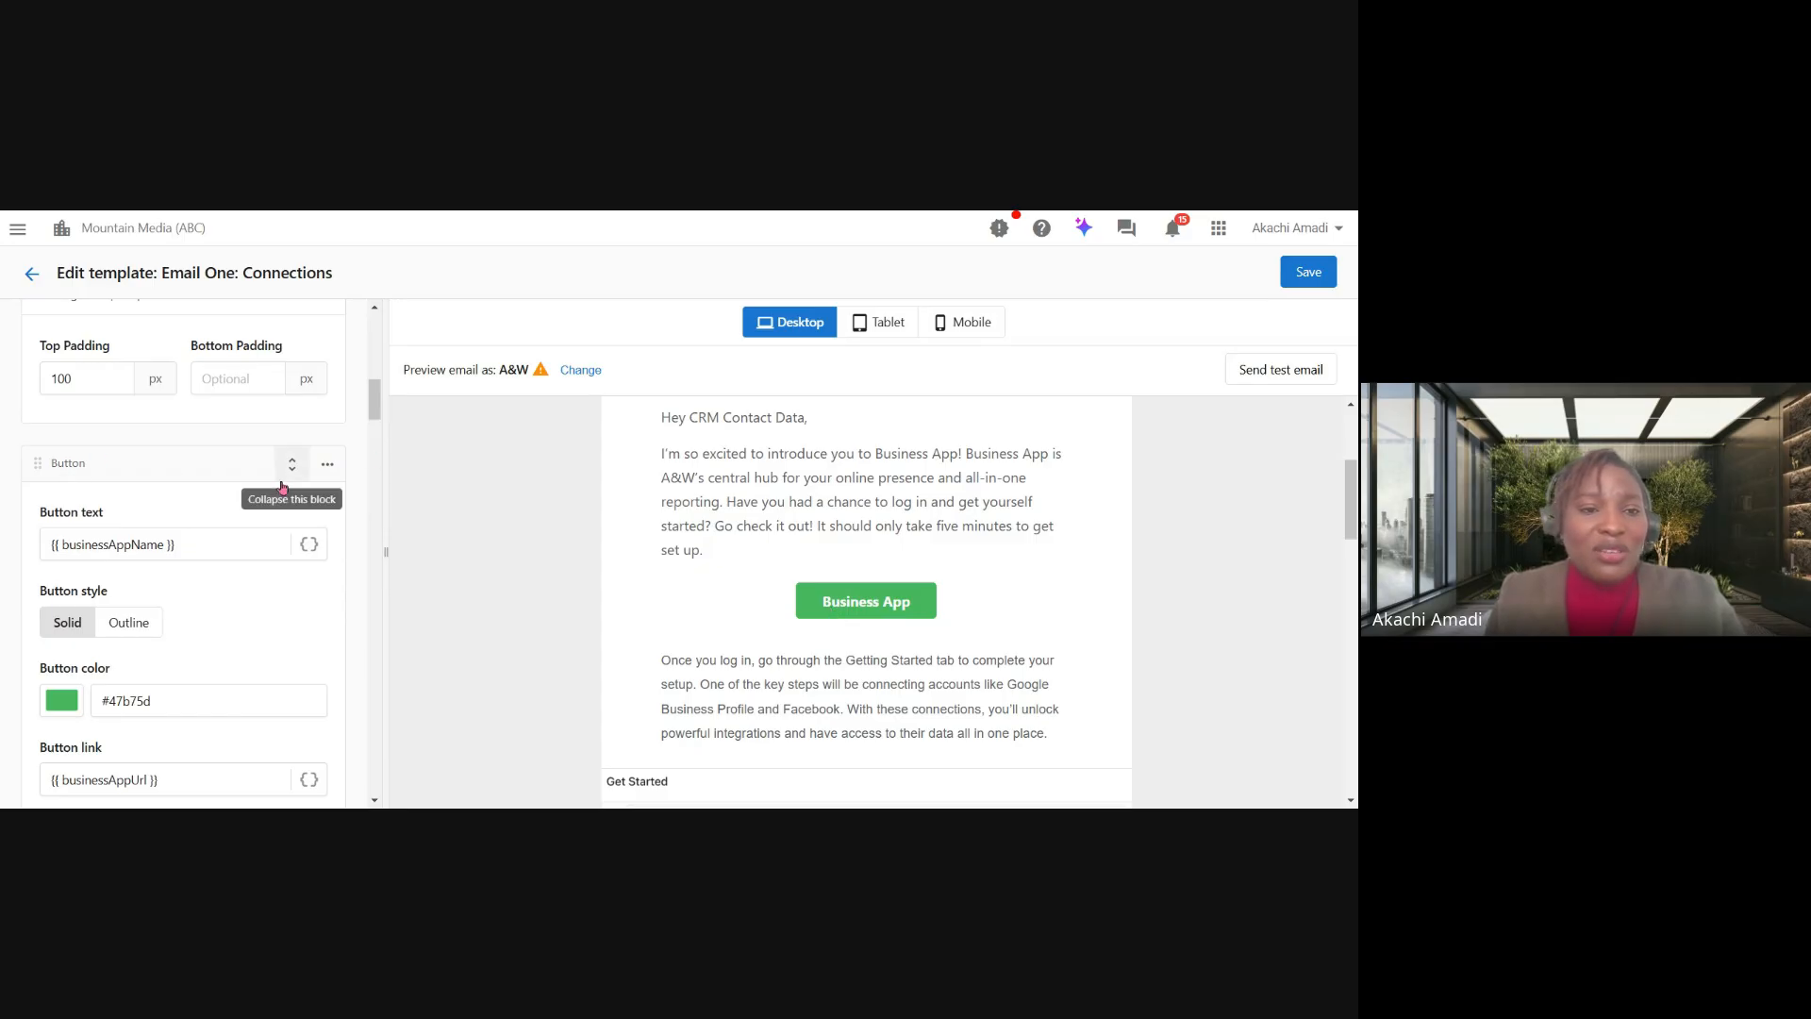
{"action": "scroll", "coordinate": [266, 593], "scroll_direction": "down", "scroll_amount": 2}
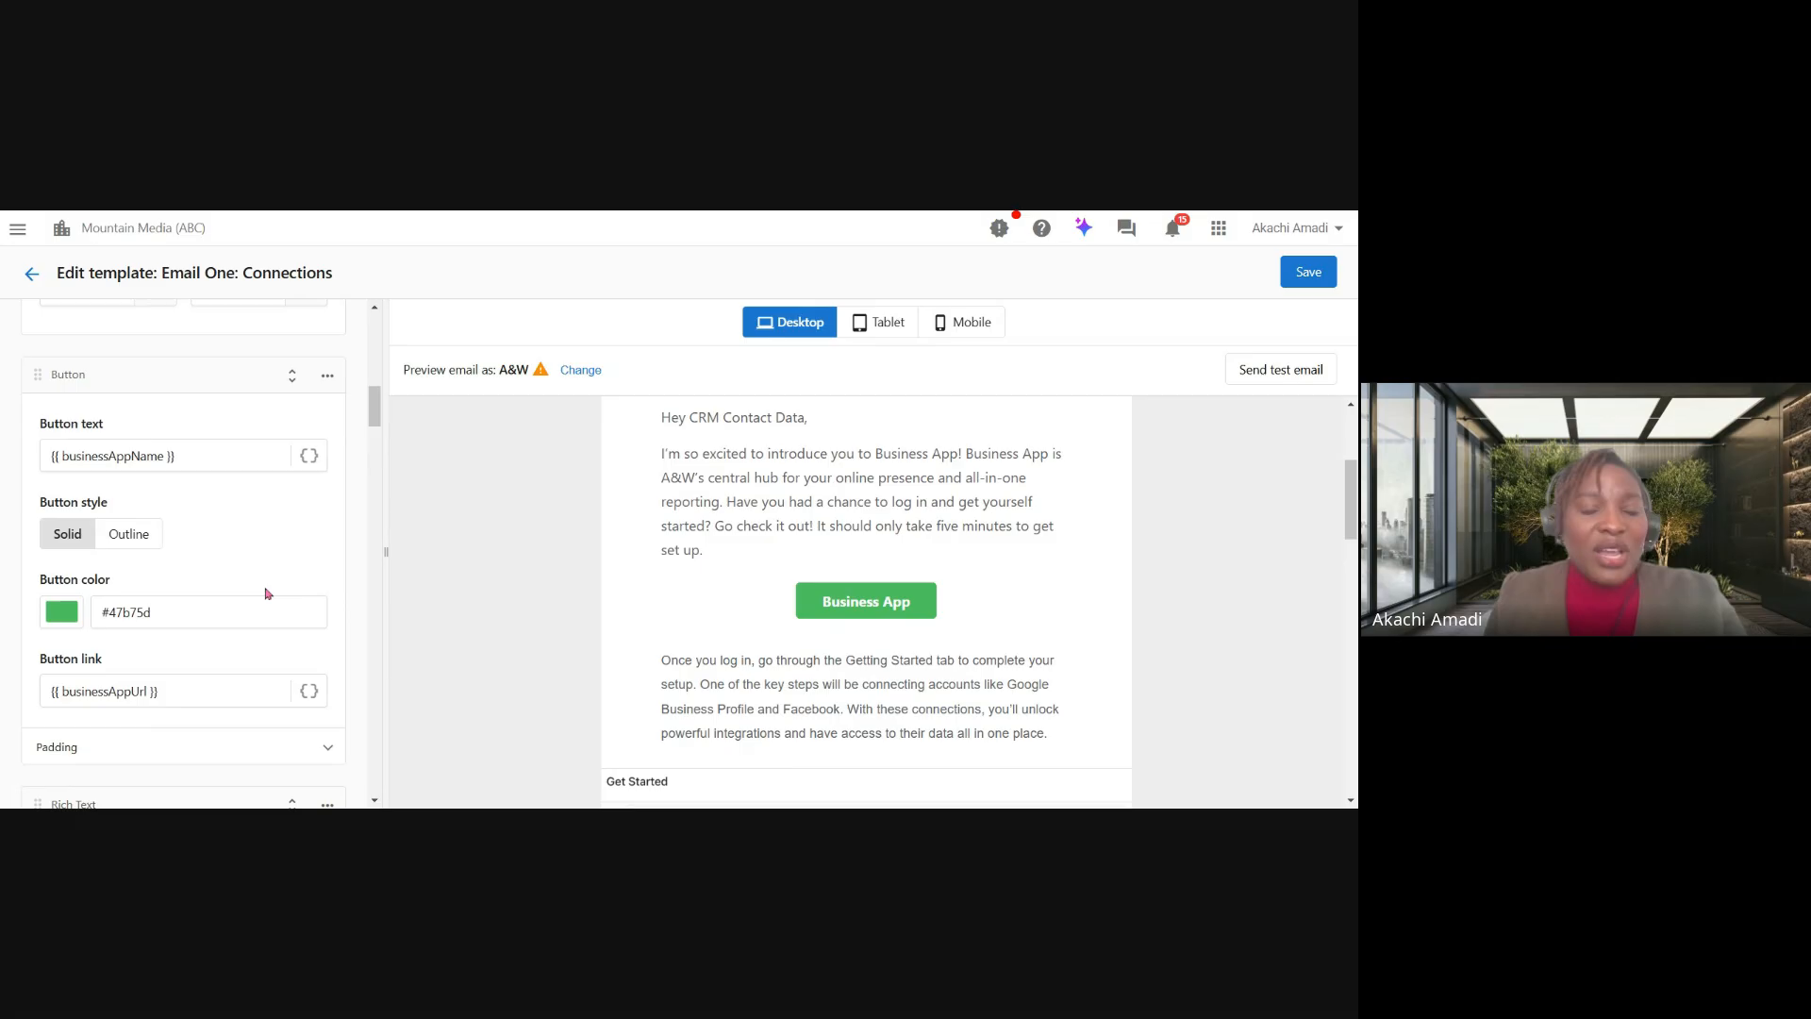
{"action": "left_click", "coordinate": [61, 612]}
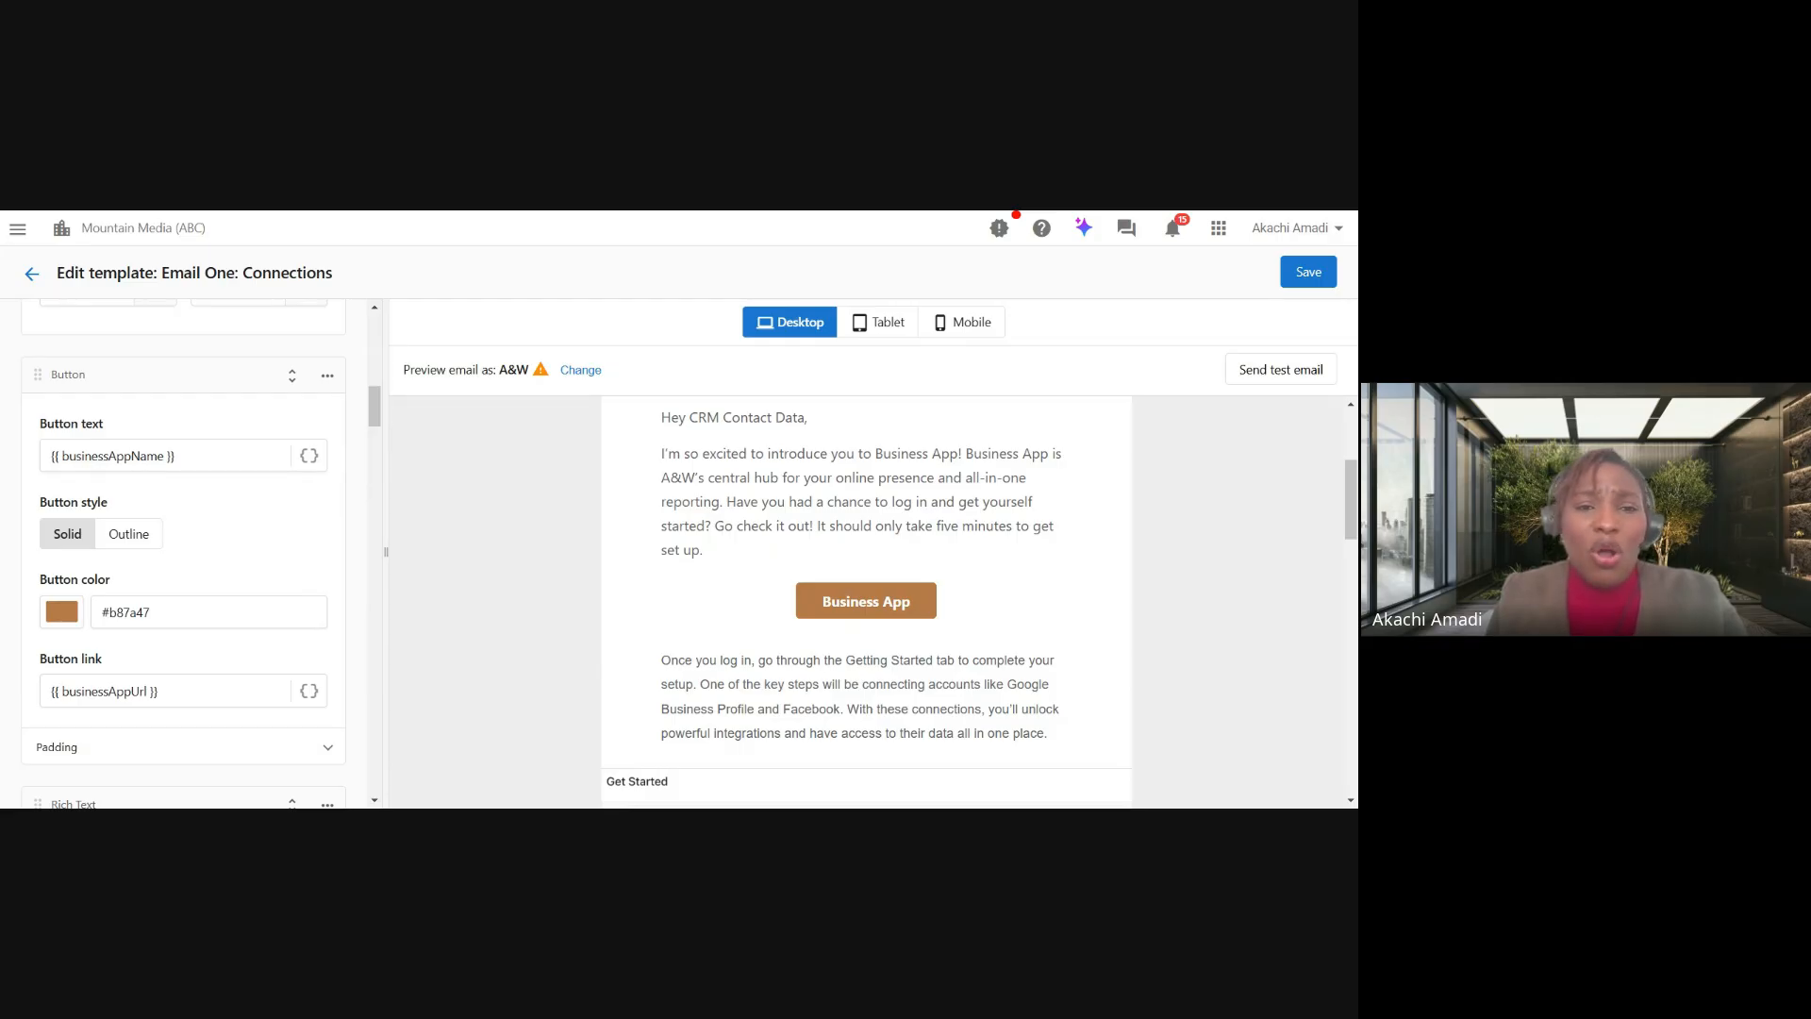
{"action": "mouse_move", "coordinate": [556, 371]}
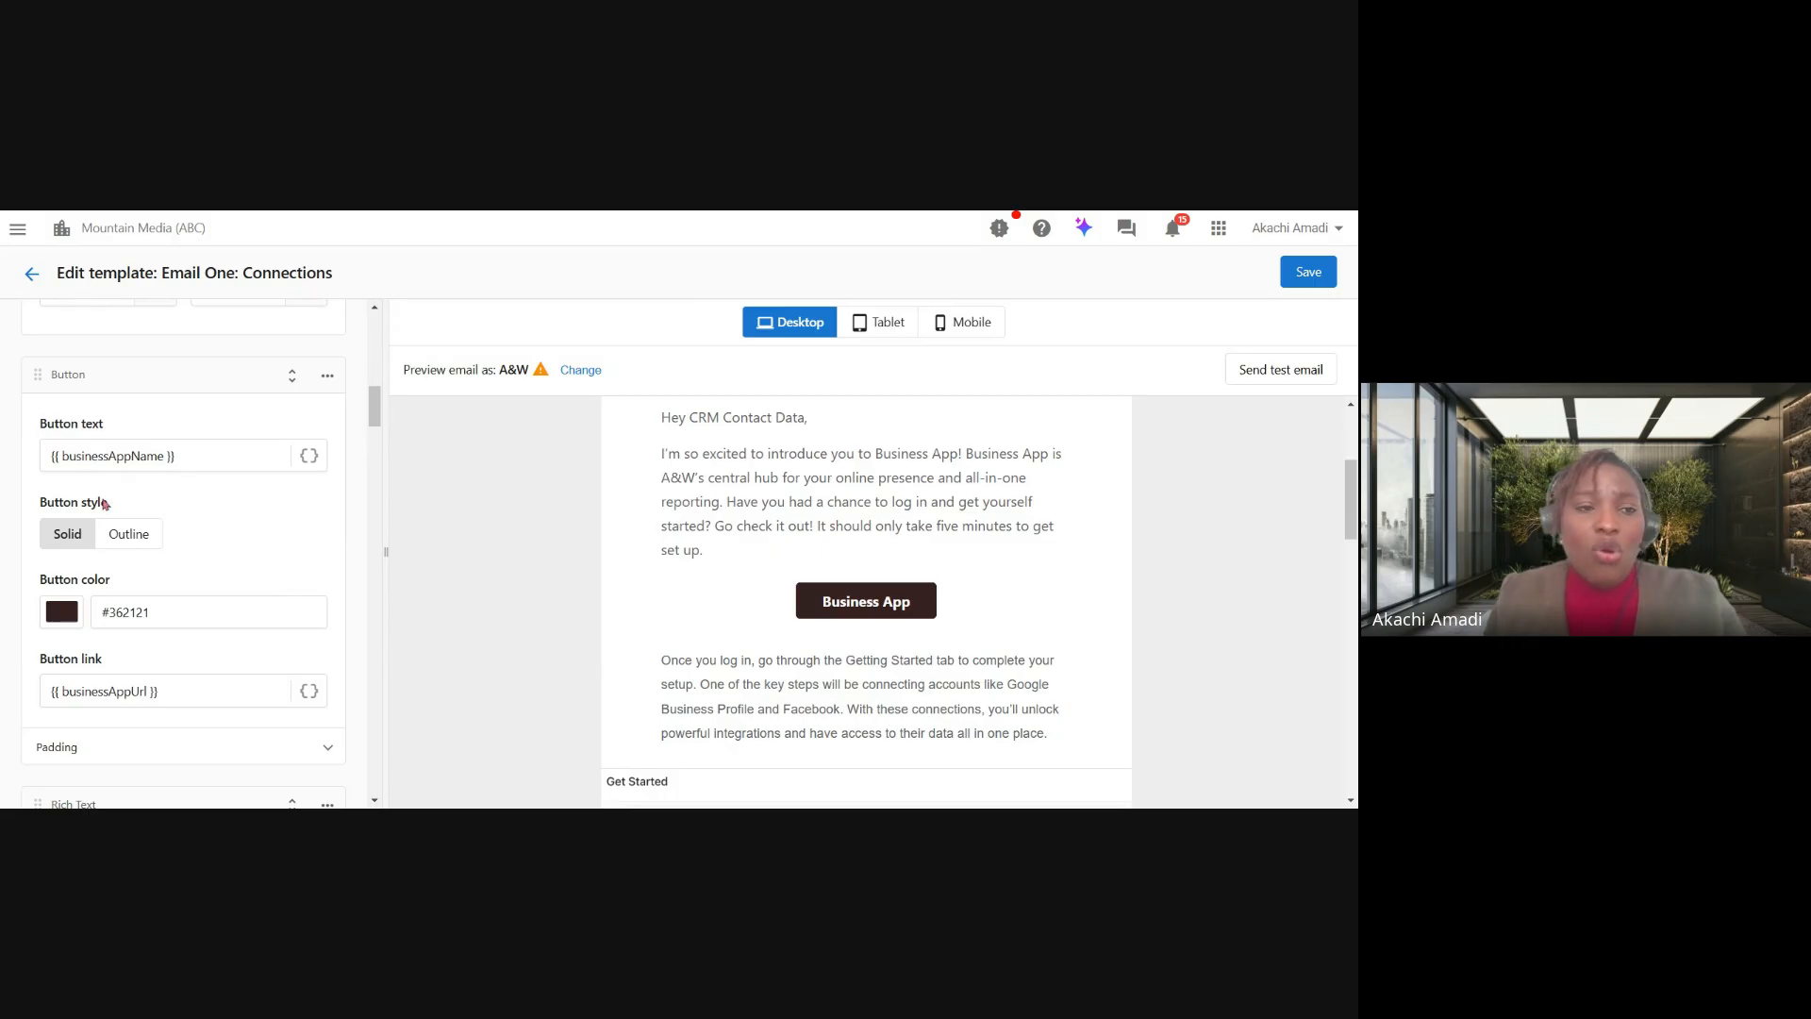
Try the Outline style on the Business App button and return it to Solid.
{"action": "left_click", "coordinate": [137, 530]}
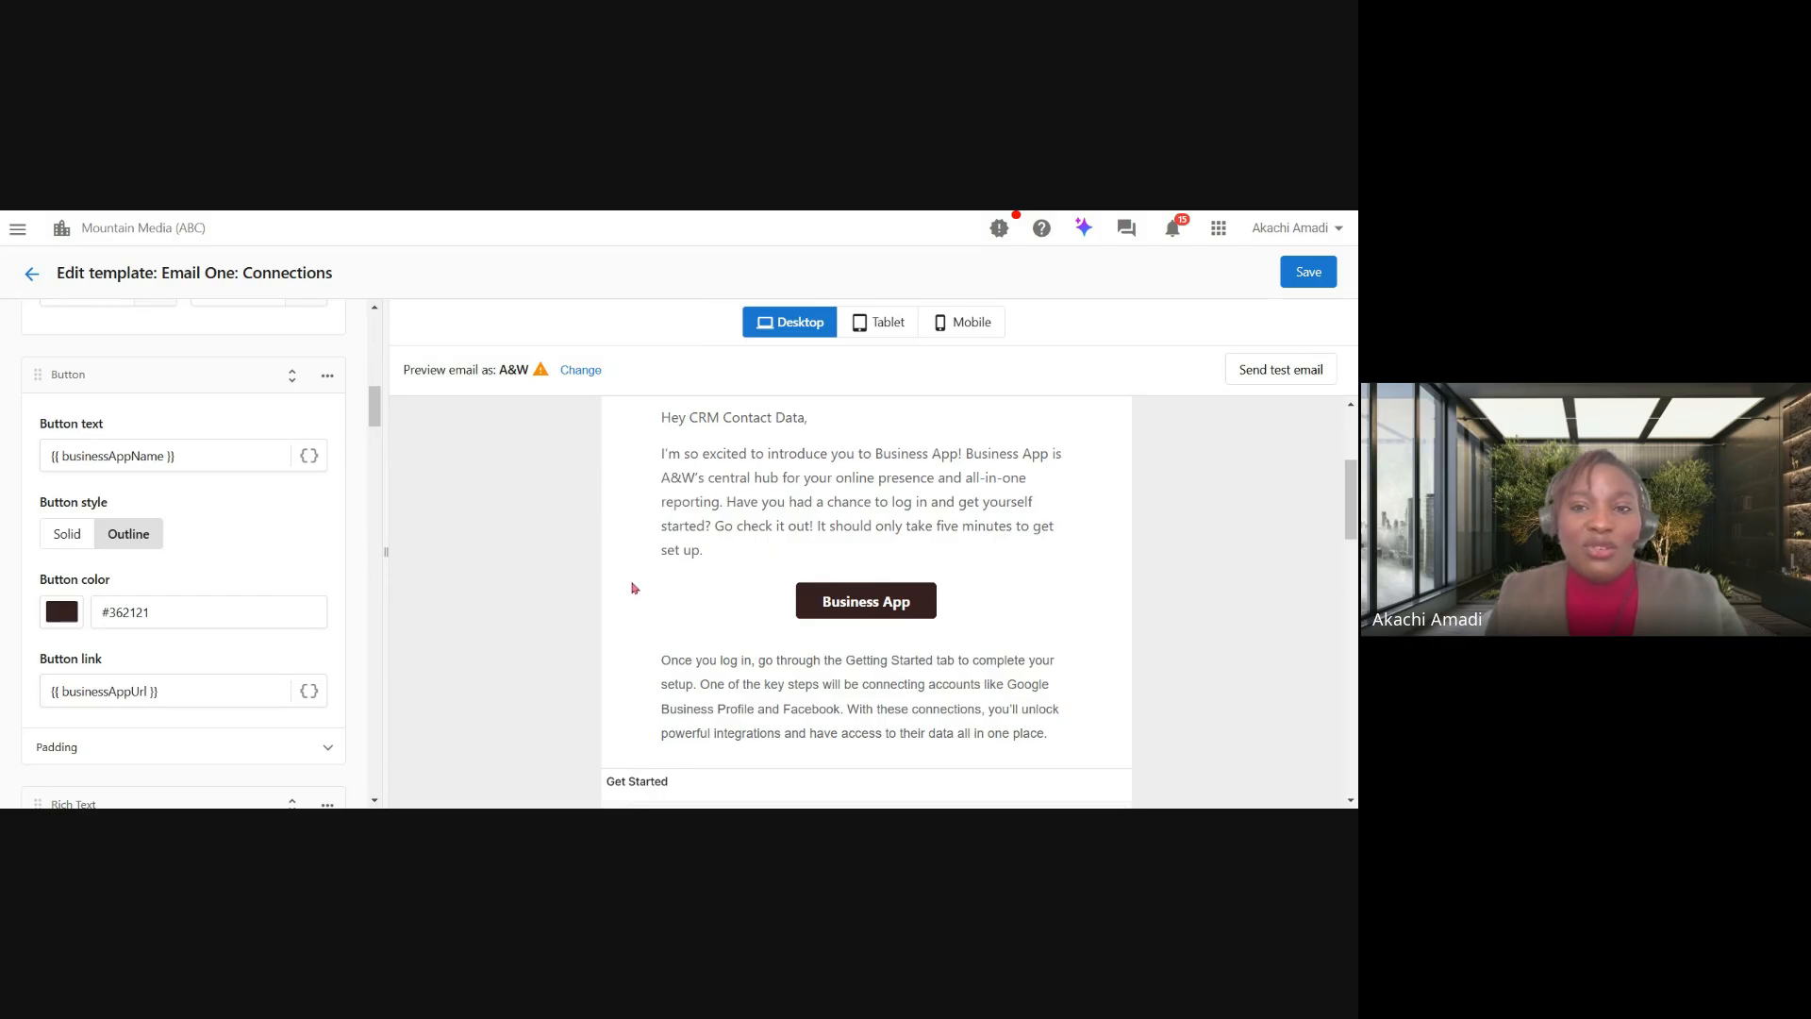
{"action": "scroll", "coordinate": [254, 542], "scroll_direction": "down", "scroll_amount": 1}
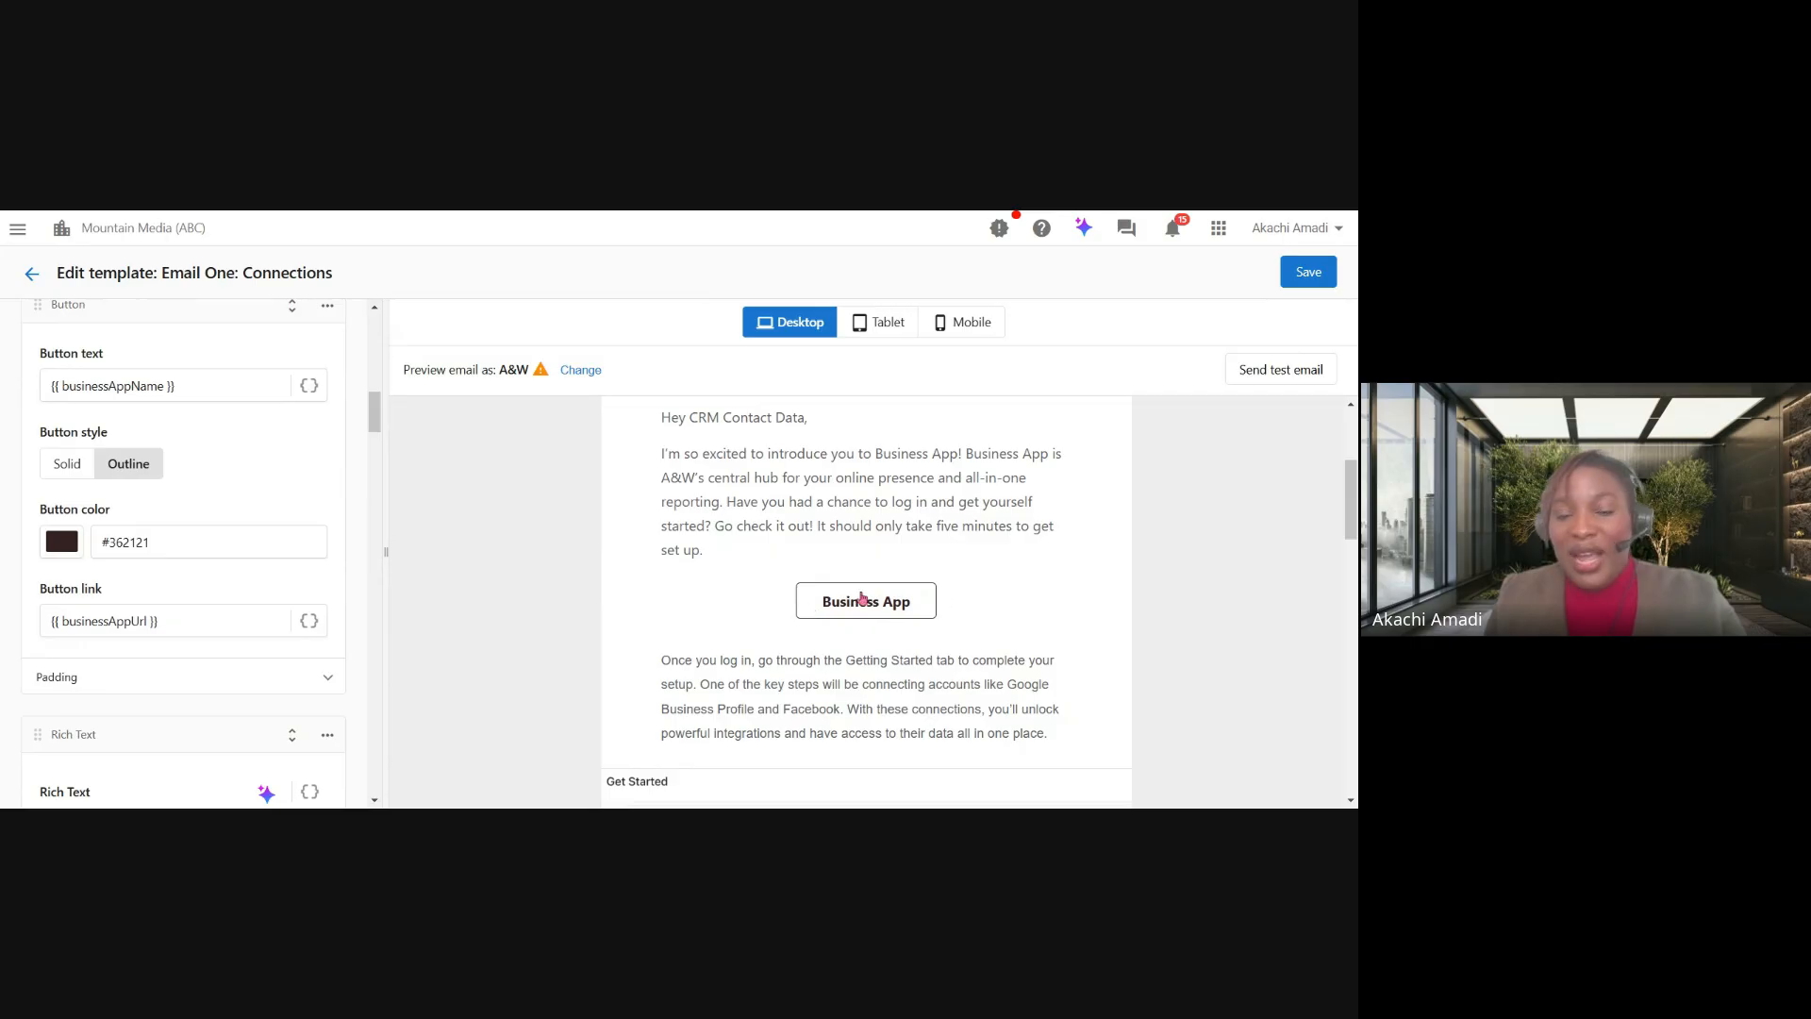
{"action": "left_click", "coordinate": [69, 466]}
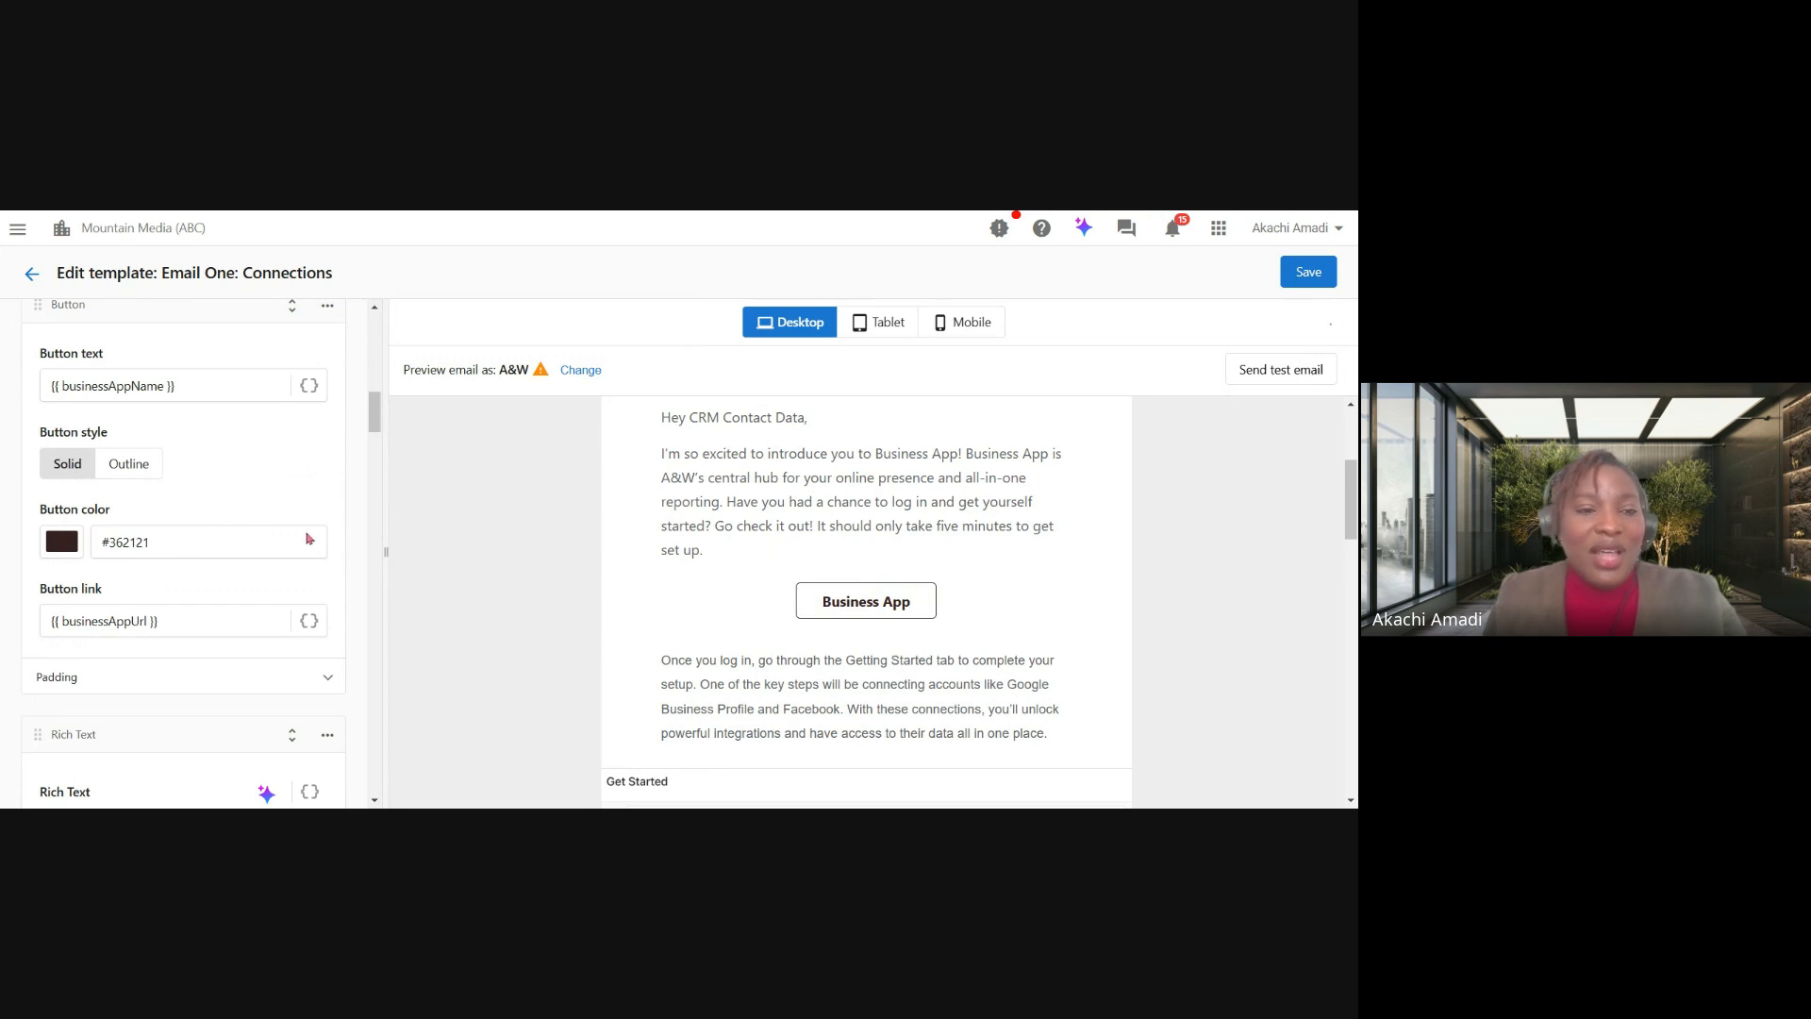
{"action": "scroll", "coordinate": [212, 521], "scroll_direction": "down", "scroll_amount": 1}
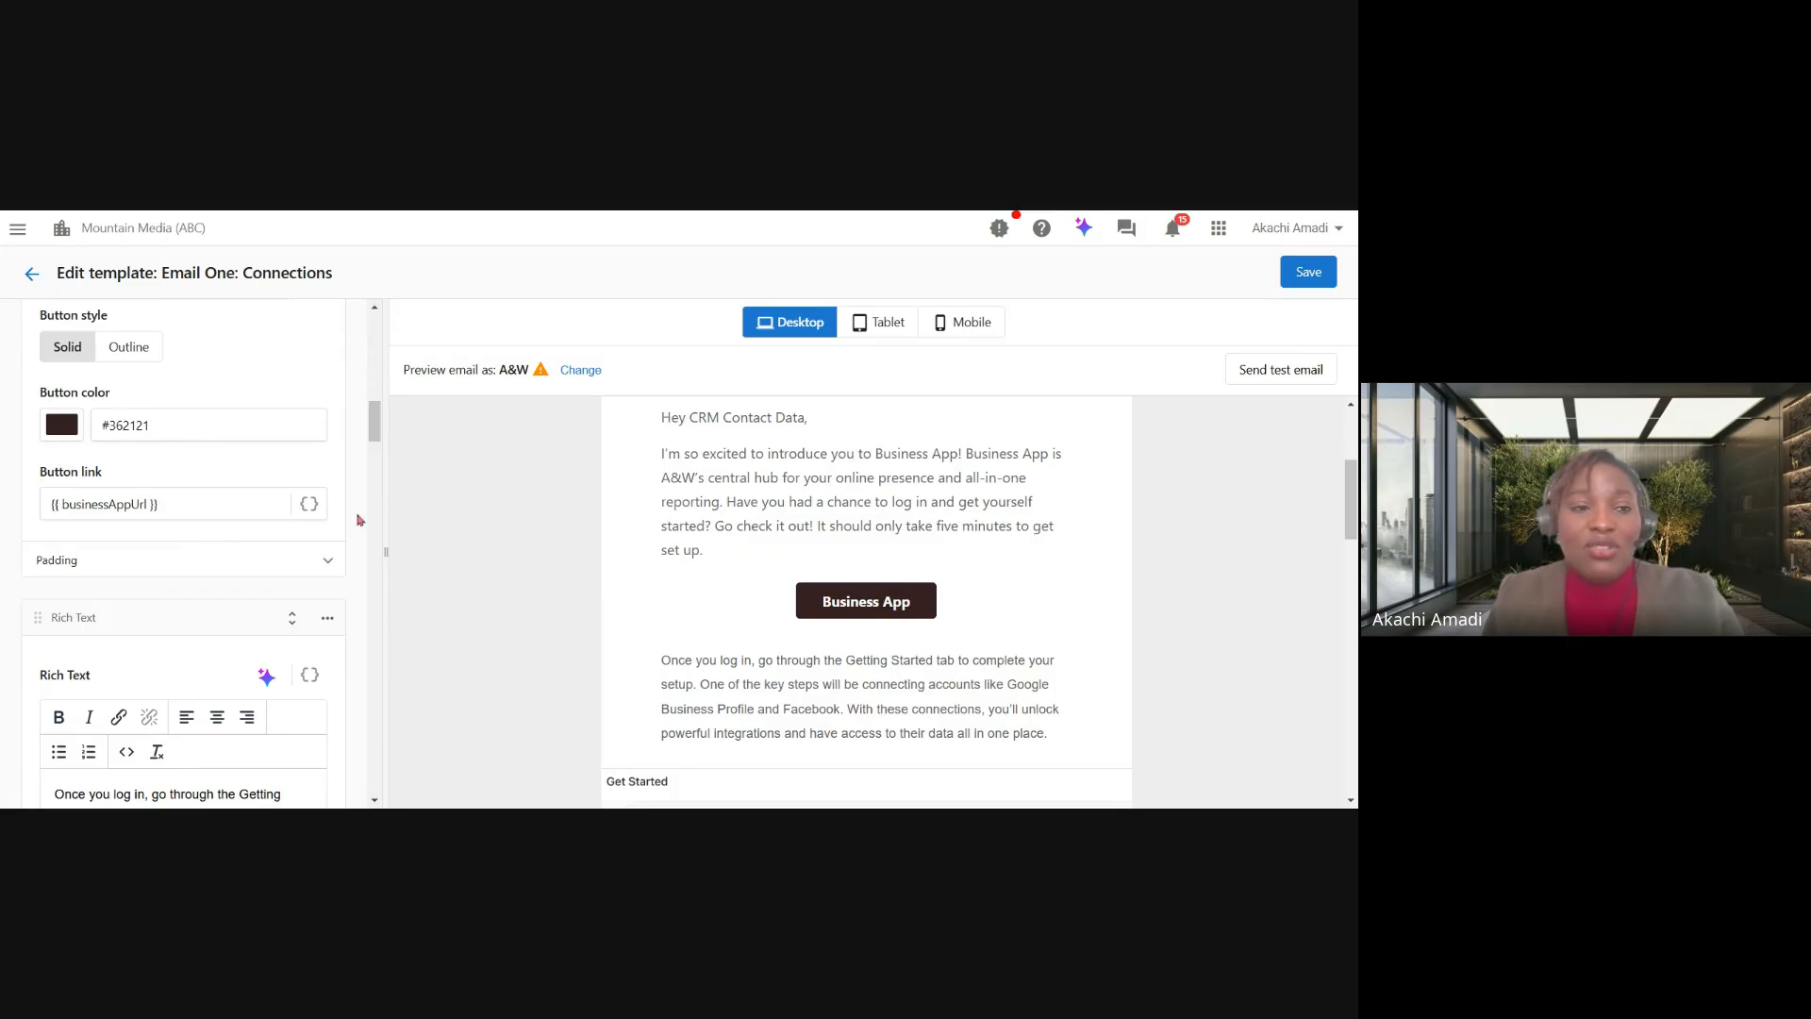
{"action": "scroll", "coordinate": [250, 564], "scroll_direction": "down", "scroll_amount": 1}
{"action": "scroll", "coordinate": [250, 564], "scroll_direction": "down", "scroll_amount": 5}
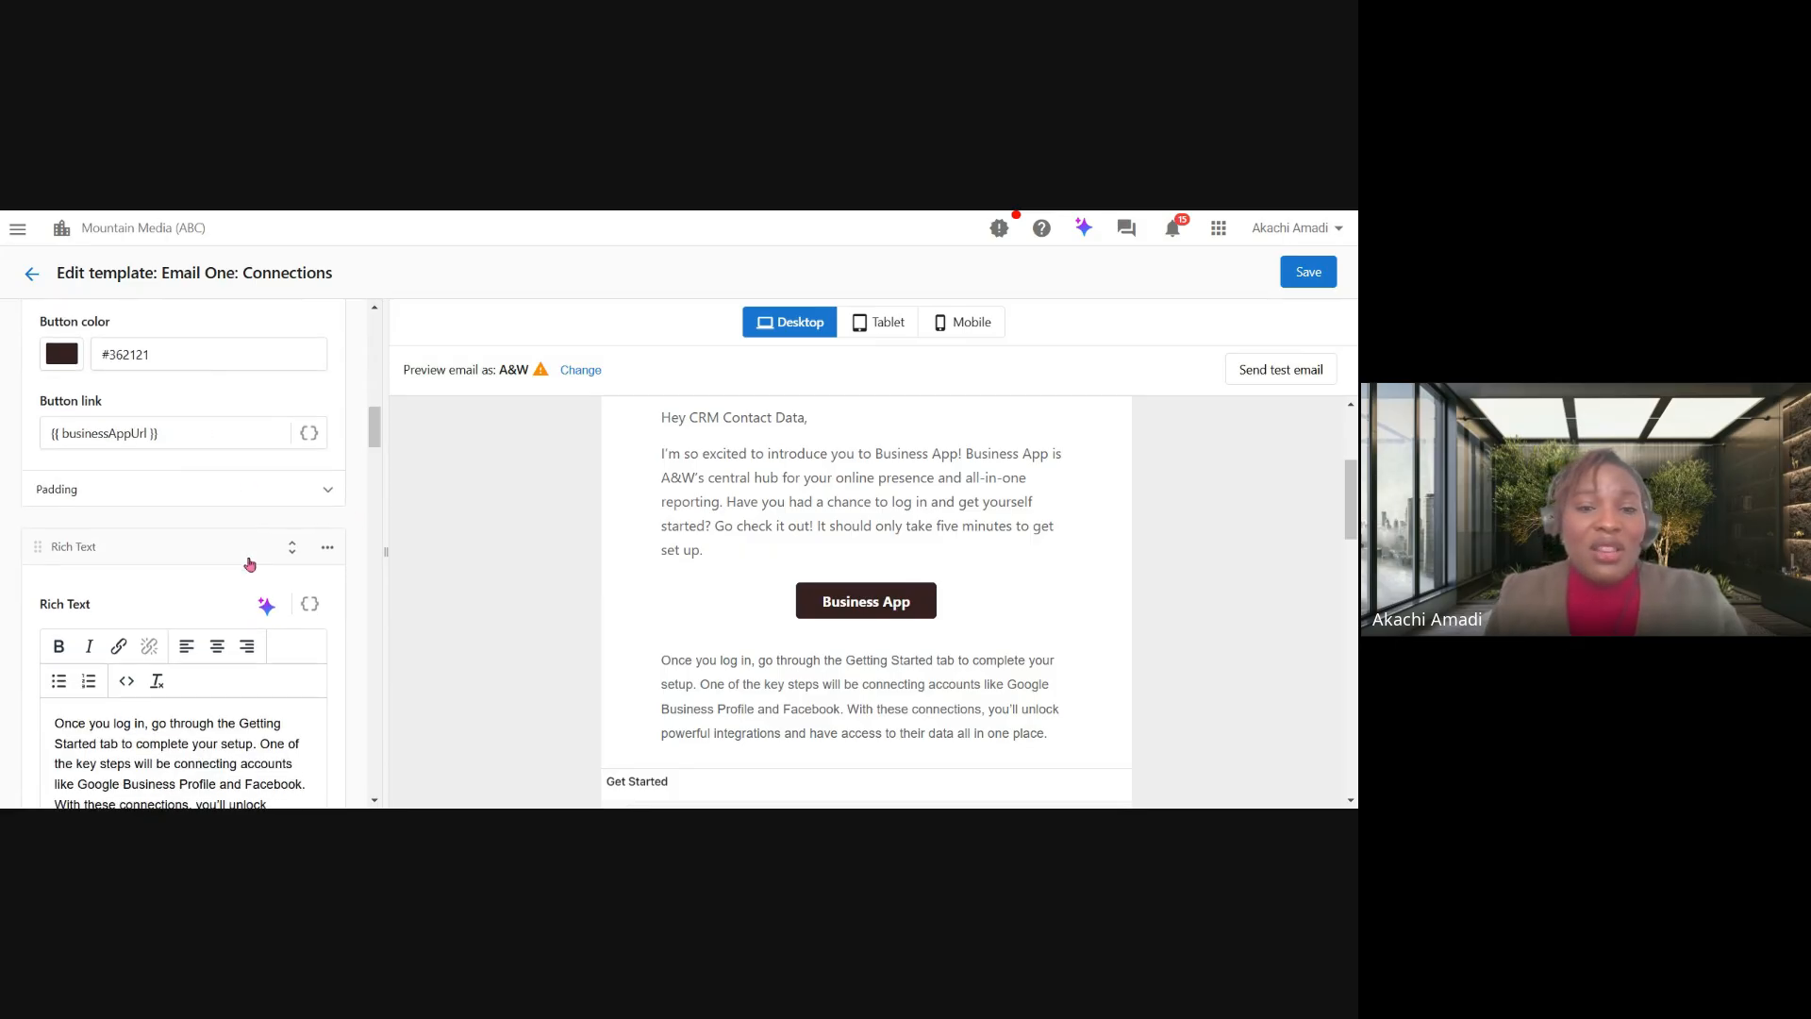
Review the Rich Text block after the Business App button and the following sections in the email preview.
{"action": "scroll", "coordinate": [735, 691], "scroll_direction": "down", "scroll_amount": 3}
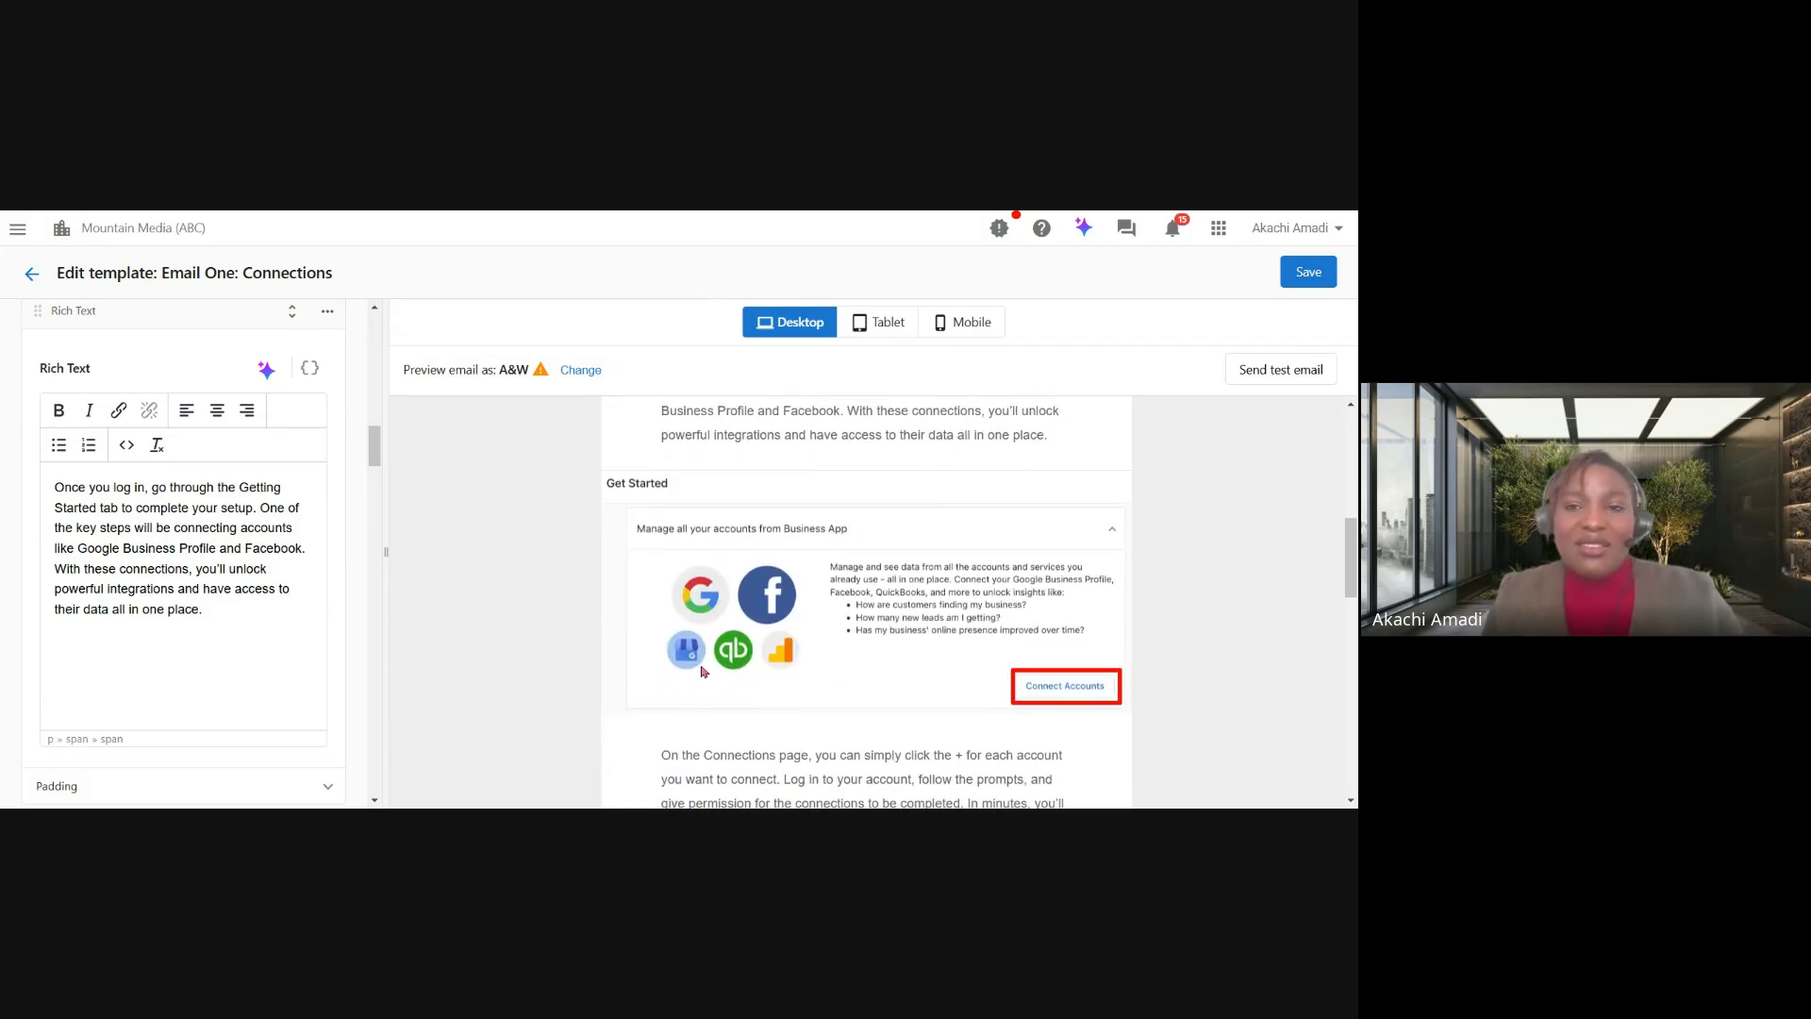
{"action": "scroll", "coordinate": [708, 669], "scroll_direction": "down", "scroll_amount": 1}
{"action": "scroll", "coordinate": [708, 668], "scroll_direction": "down", "scroll_amount": 2}
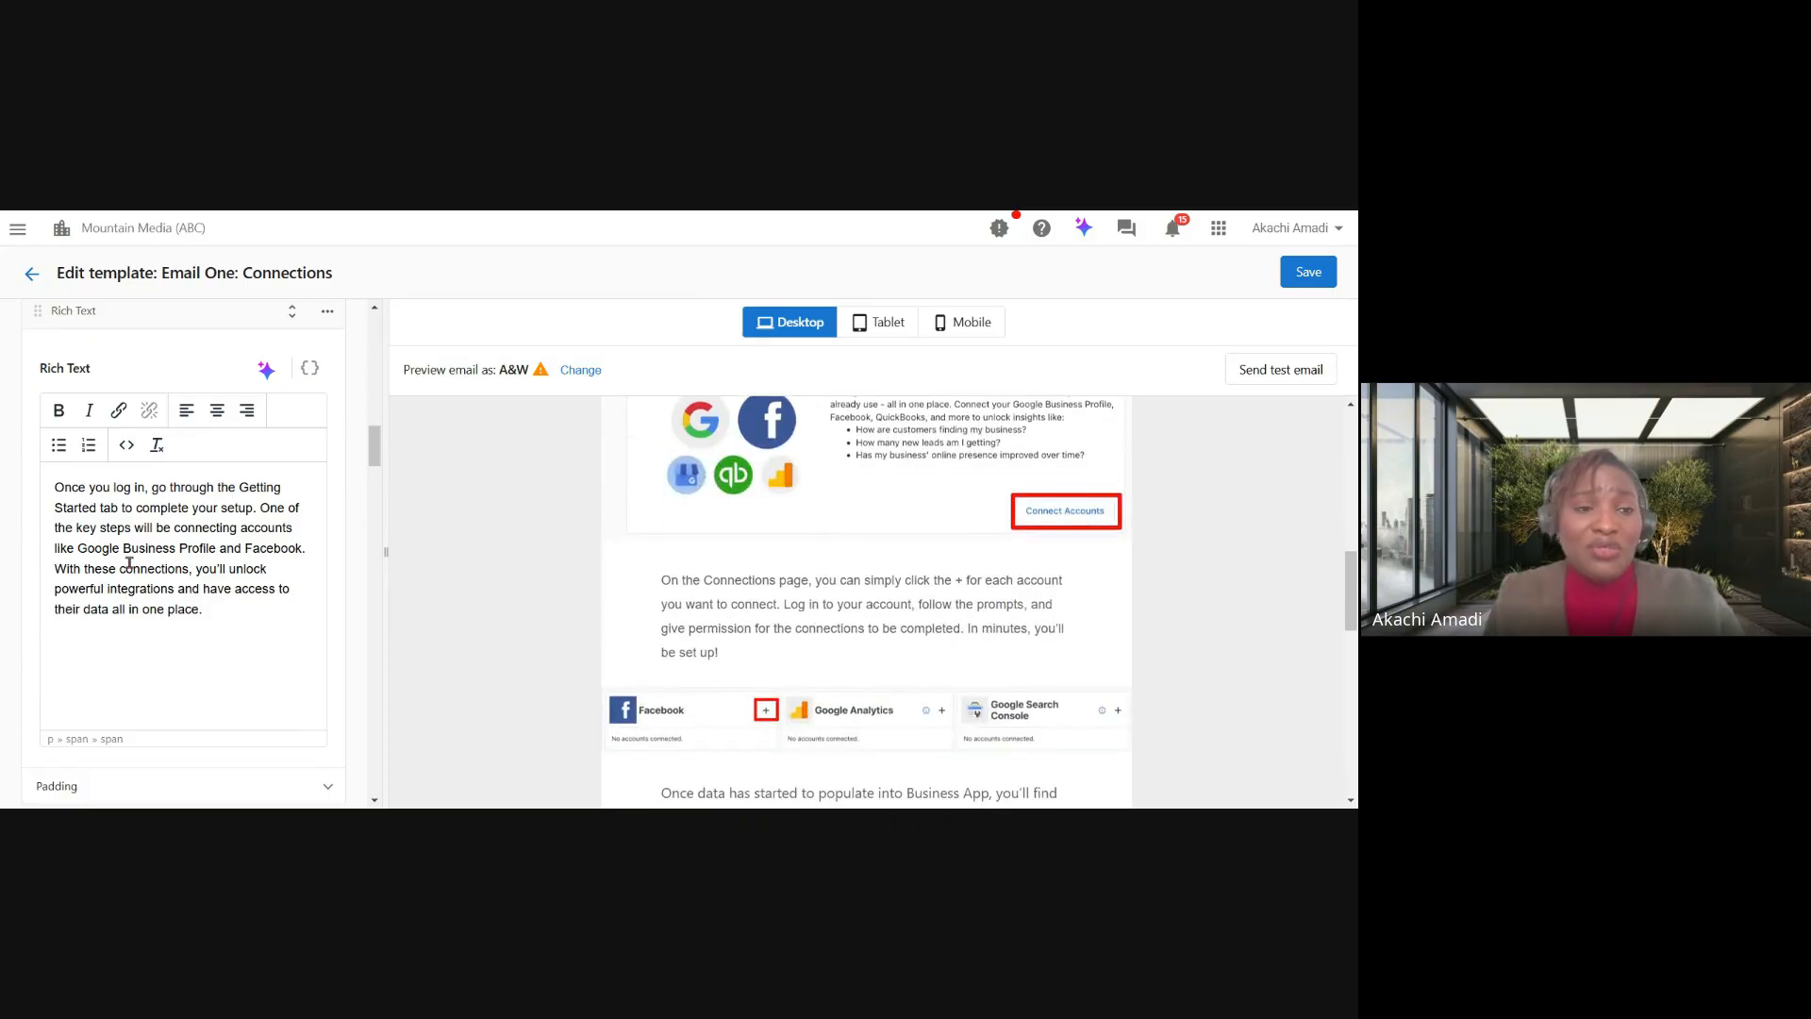
{"action": "scroll", "coordinate": [127, 561], "scroll_direction": "up", "scroll_amount": 3}
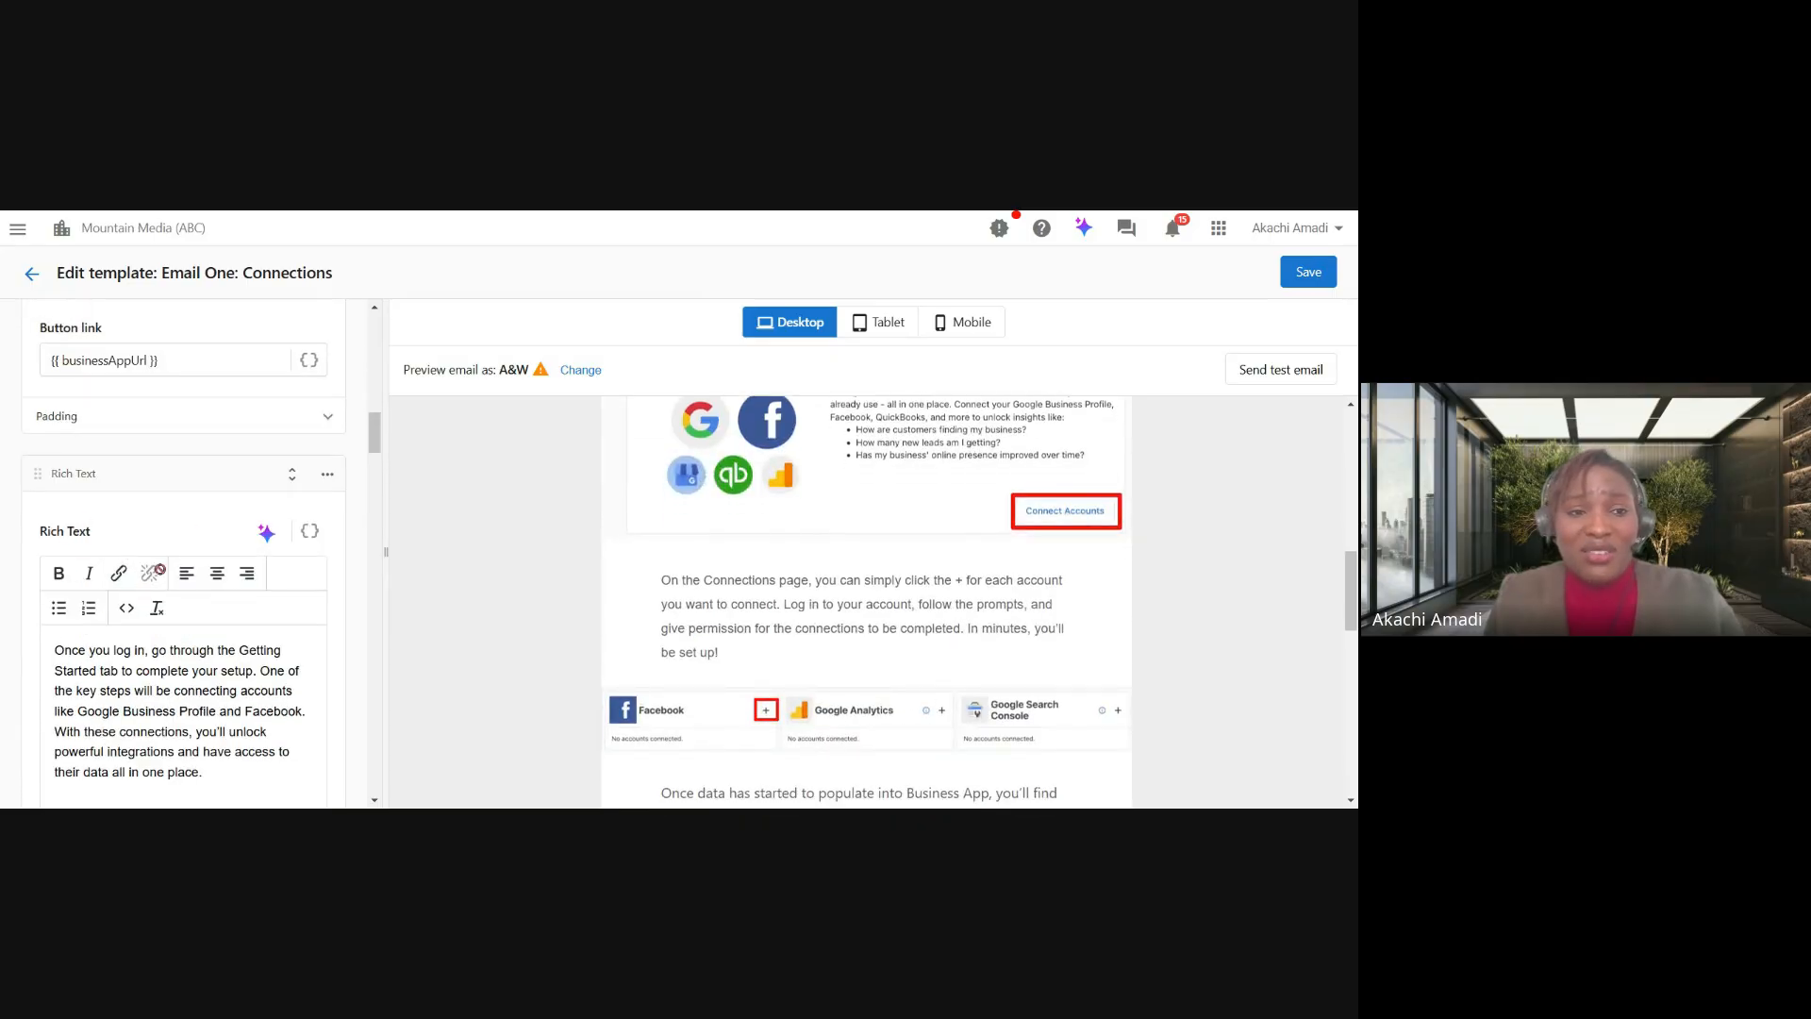
{"action": "scroll", "coordinate": [784, 593], "scroll_direction": "down", "scroll_amount": 1}
{"action": "scroll", "coordinate": [784, 594], "scroll_direction": "up", "scroll_amount": 1}
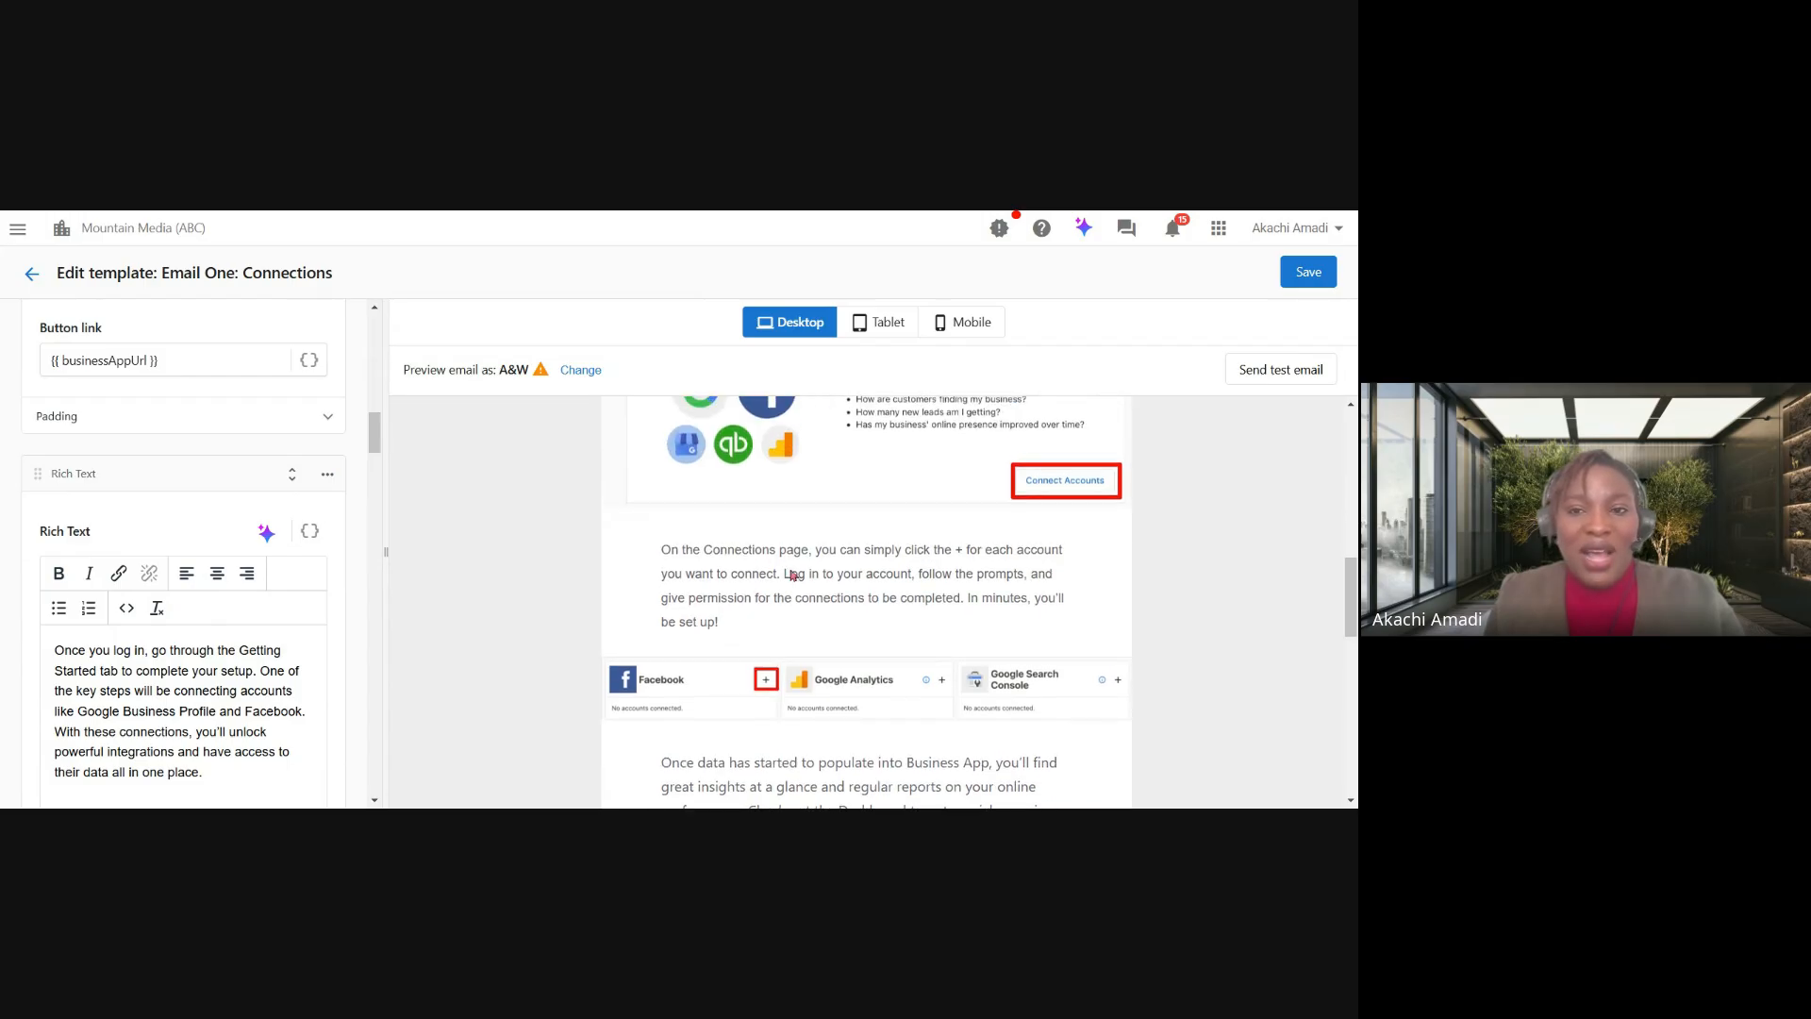
{"action": "scroll", "coordinate": [763, 601], "scroll_direction": "up", "scroll_amount": 3}
{"action": "scroll", "coordinate": [620, 600], "scroll_direction": "down", "scroll_amount": 2}
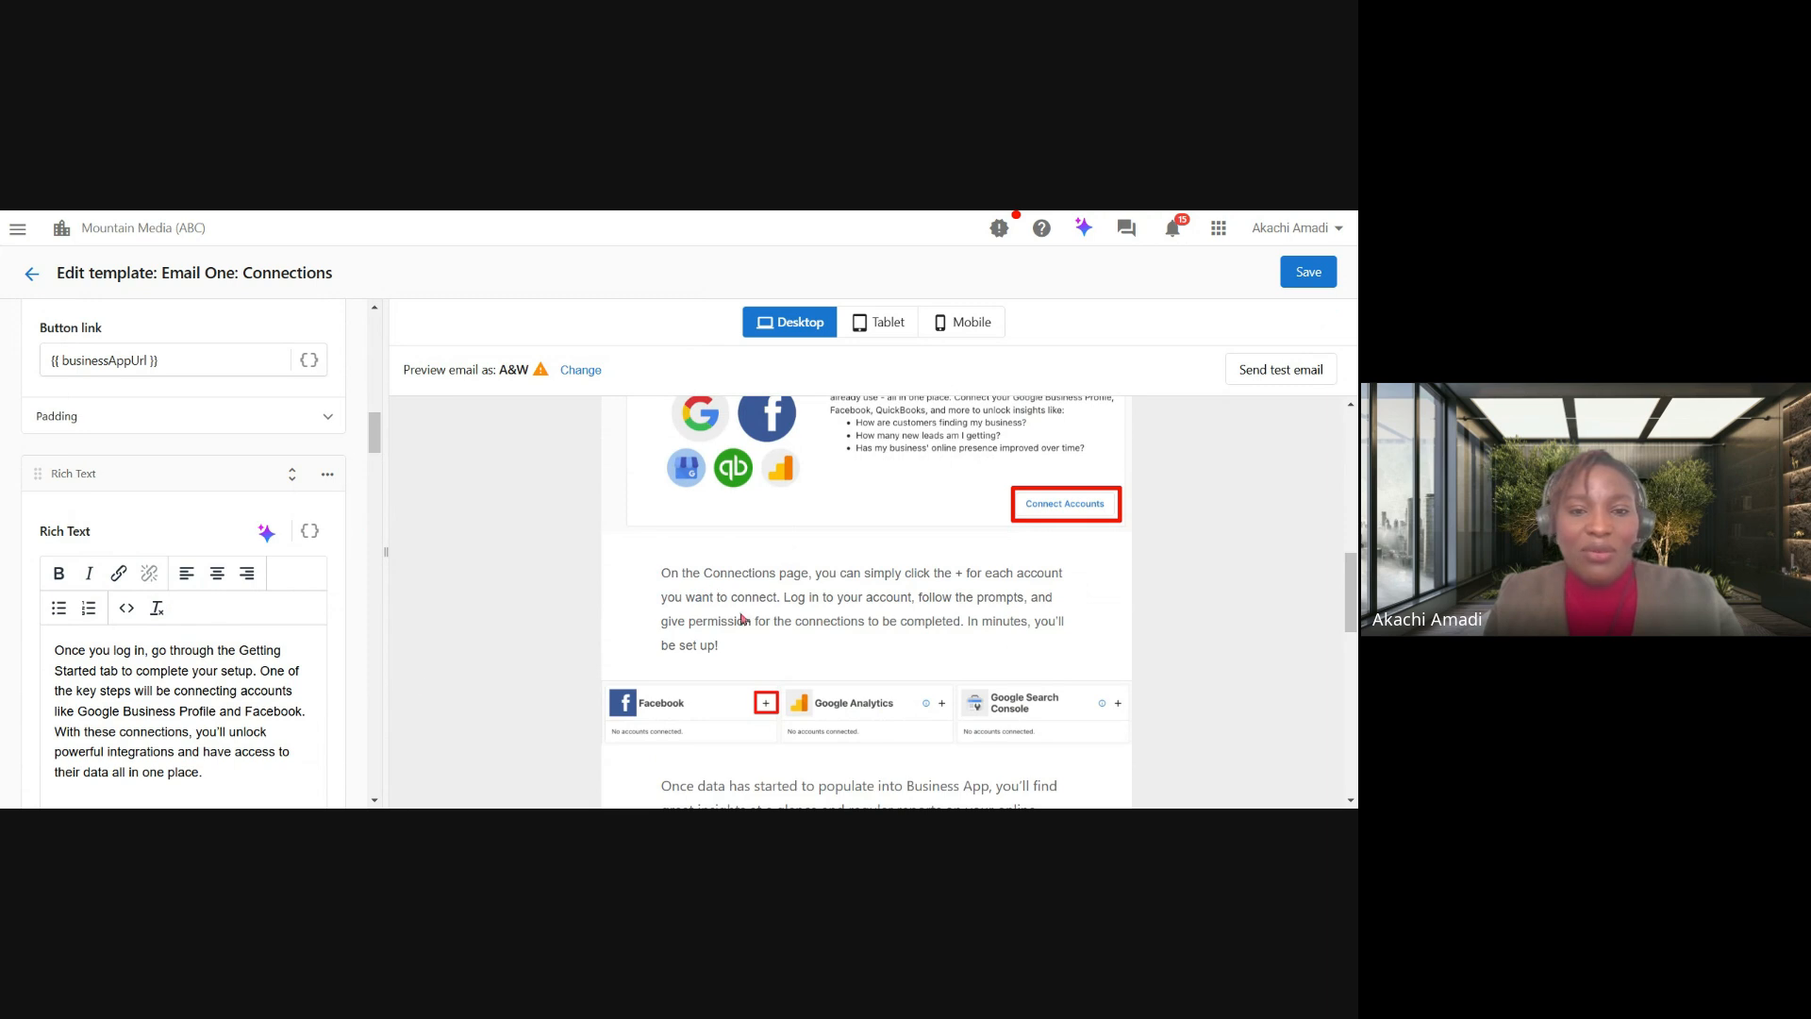
{"action": "scroll", "coordinate": [250, 644], "scroll_direction": "down", "scroll_amount": 4}
{"action": "scroll", "coordinate": [250, 644], "scroll_direction": "up", "scroll_amount": 5}
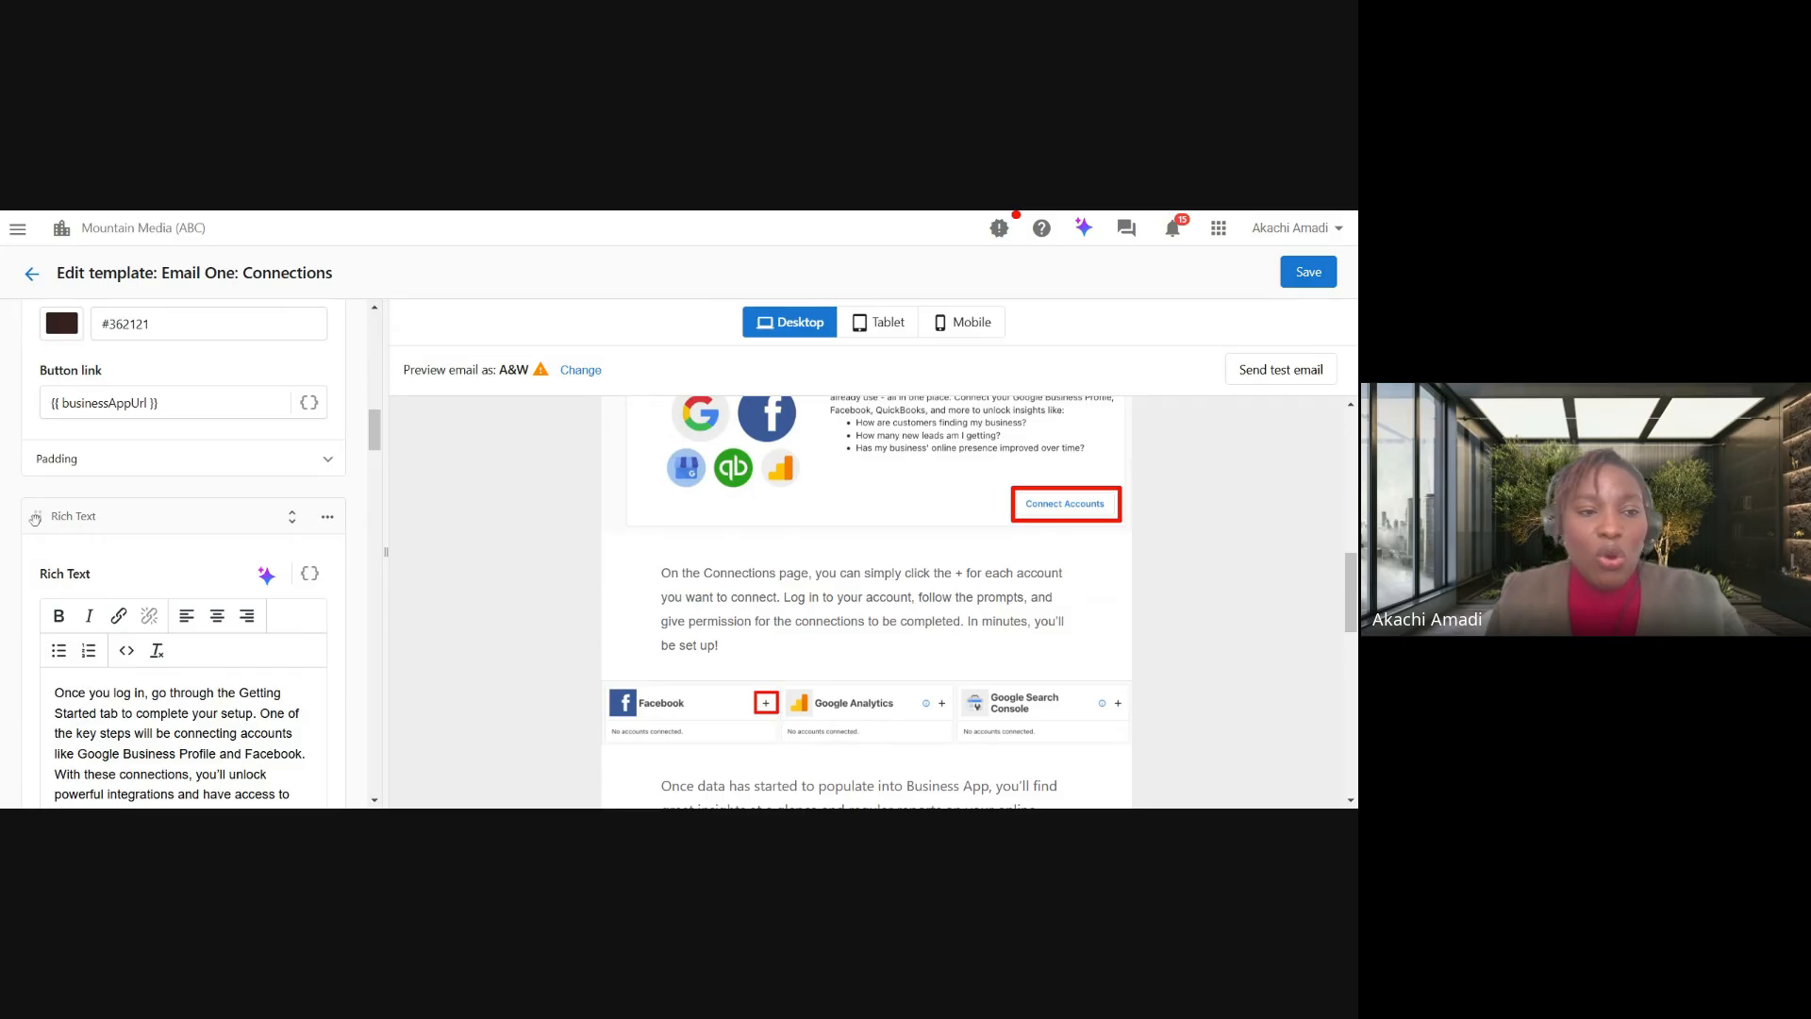
Move the Business App Button block above the first Rich Text block that greets the contact.
{"action": "left_click_drag", "start_coordinate": [37, 516], "coordinate": [42, 332]}
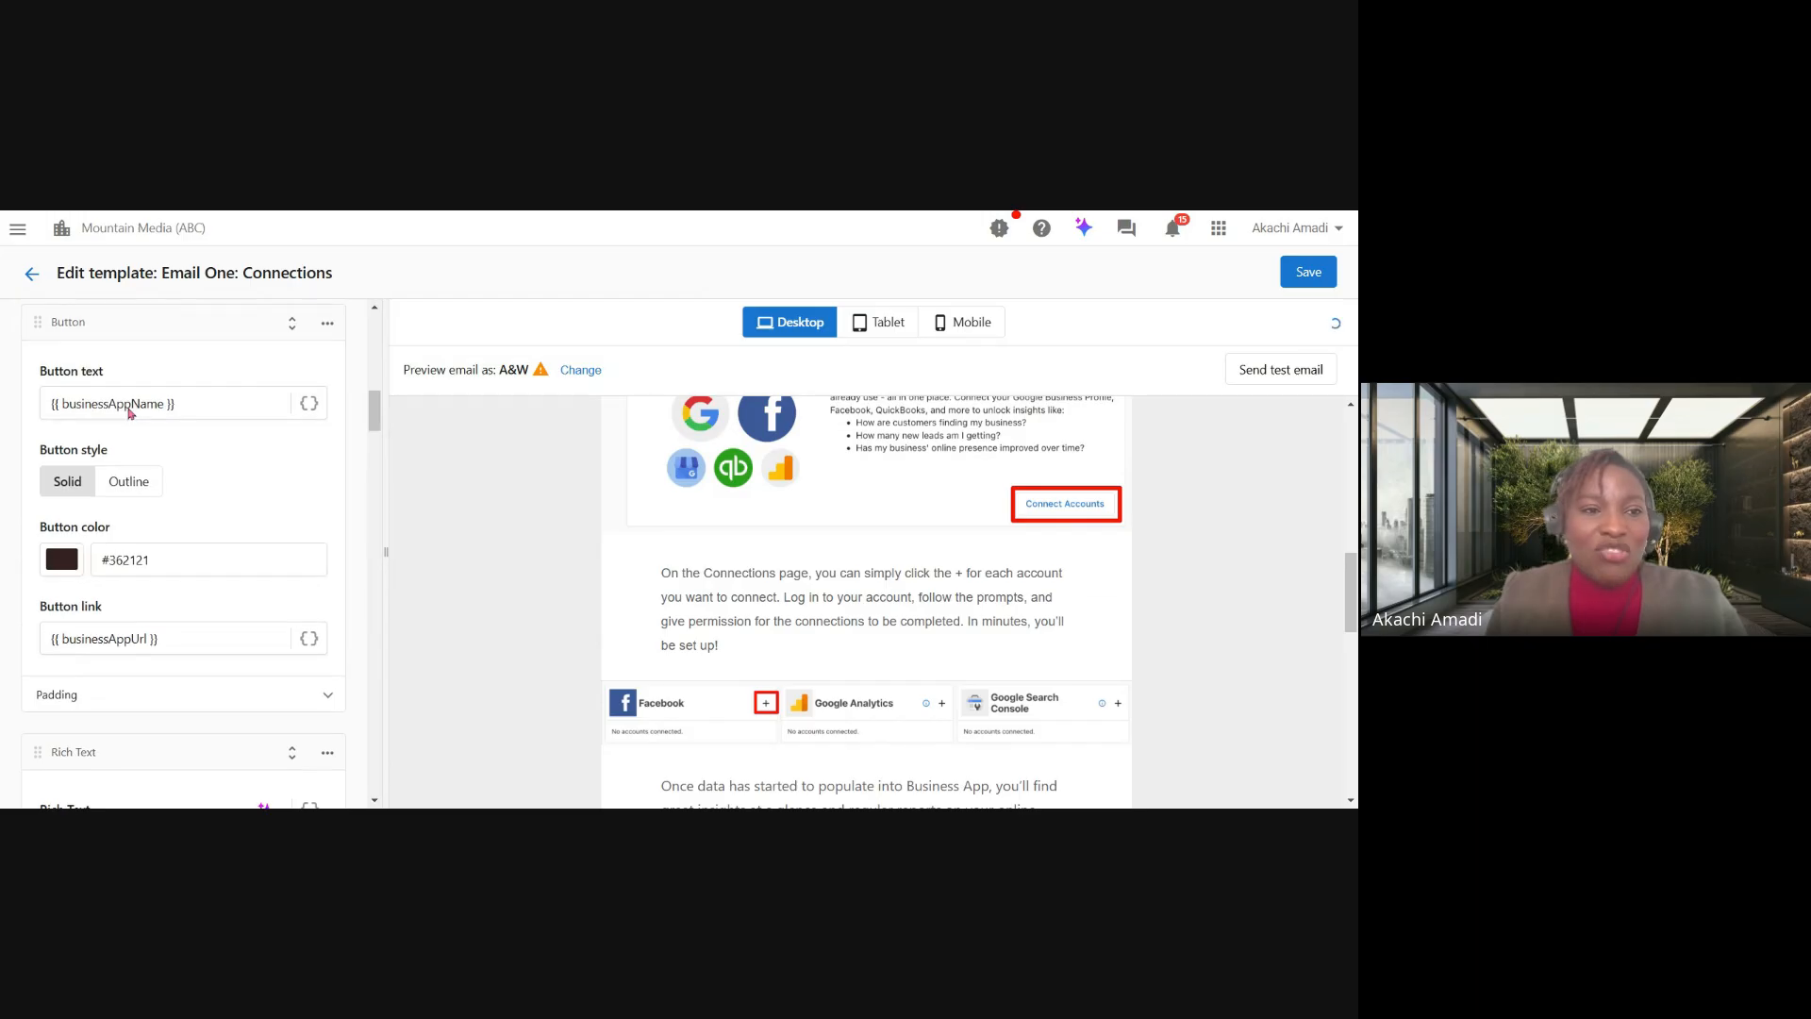
{"action": "scroll", "coordinate": [94, 453], "scroll_direction": "up", "scroll_amount": 3}
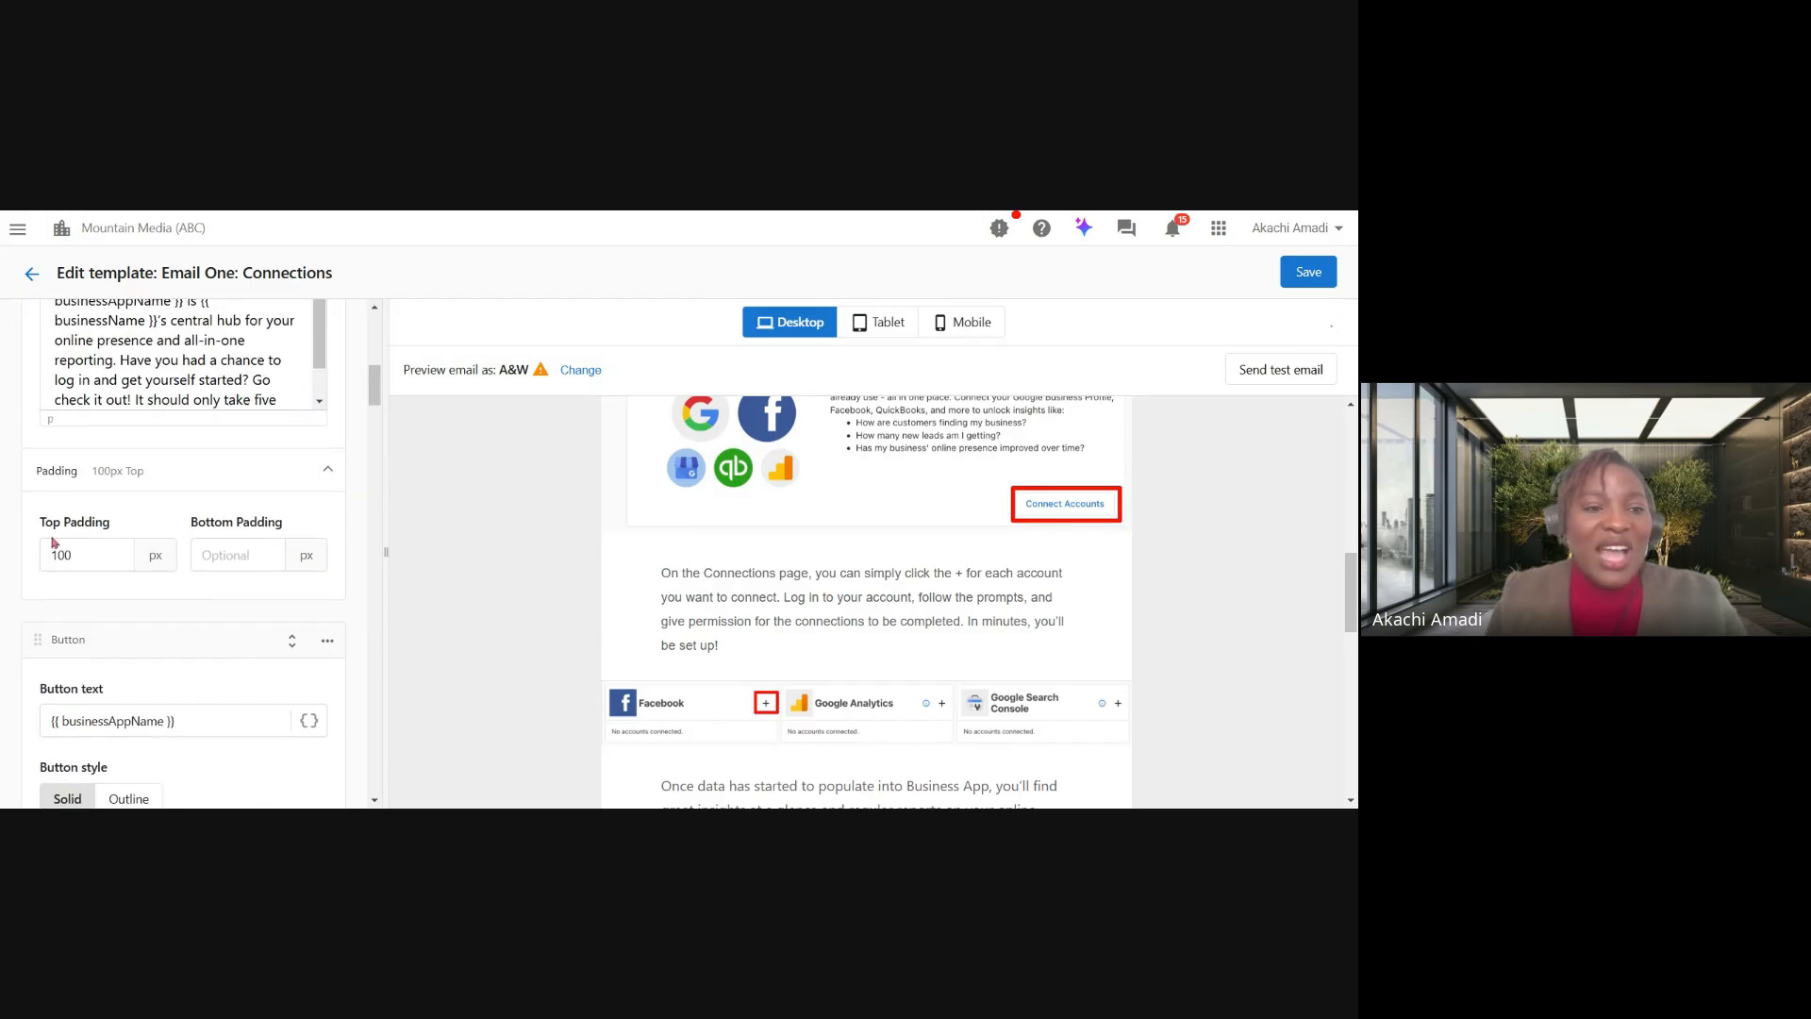
{"action": "left_click_drag", "start_coordinate": [41, 645], "coordinate": [44, 346]}
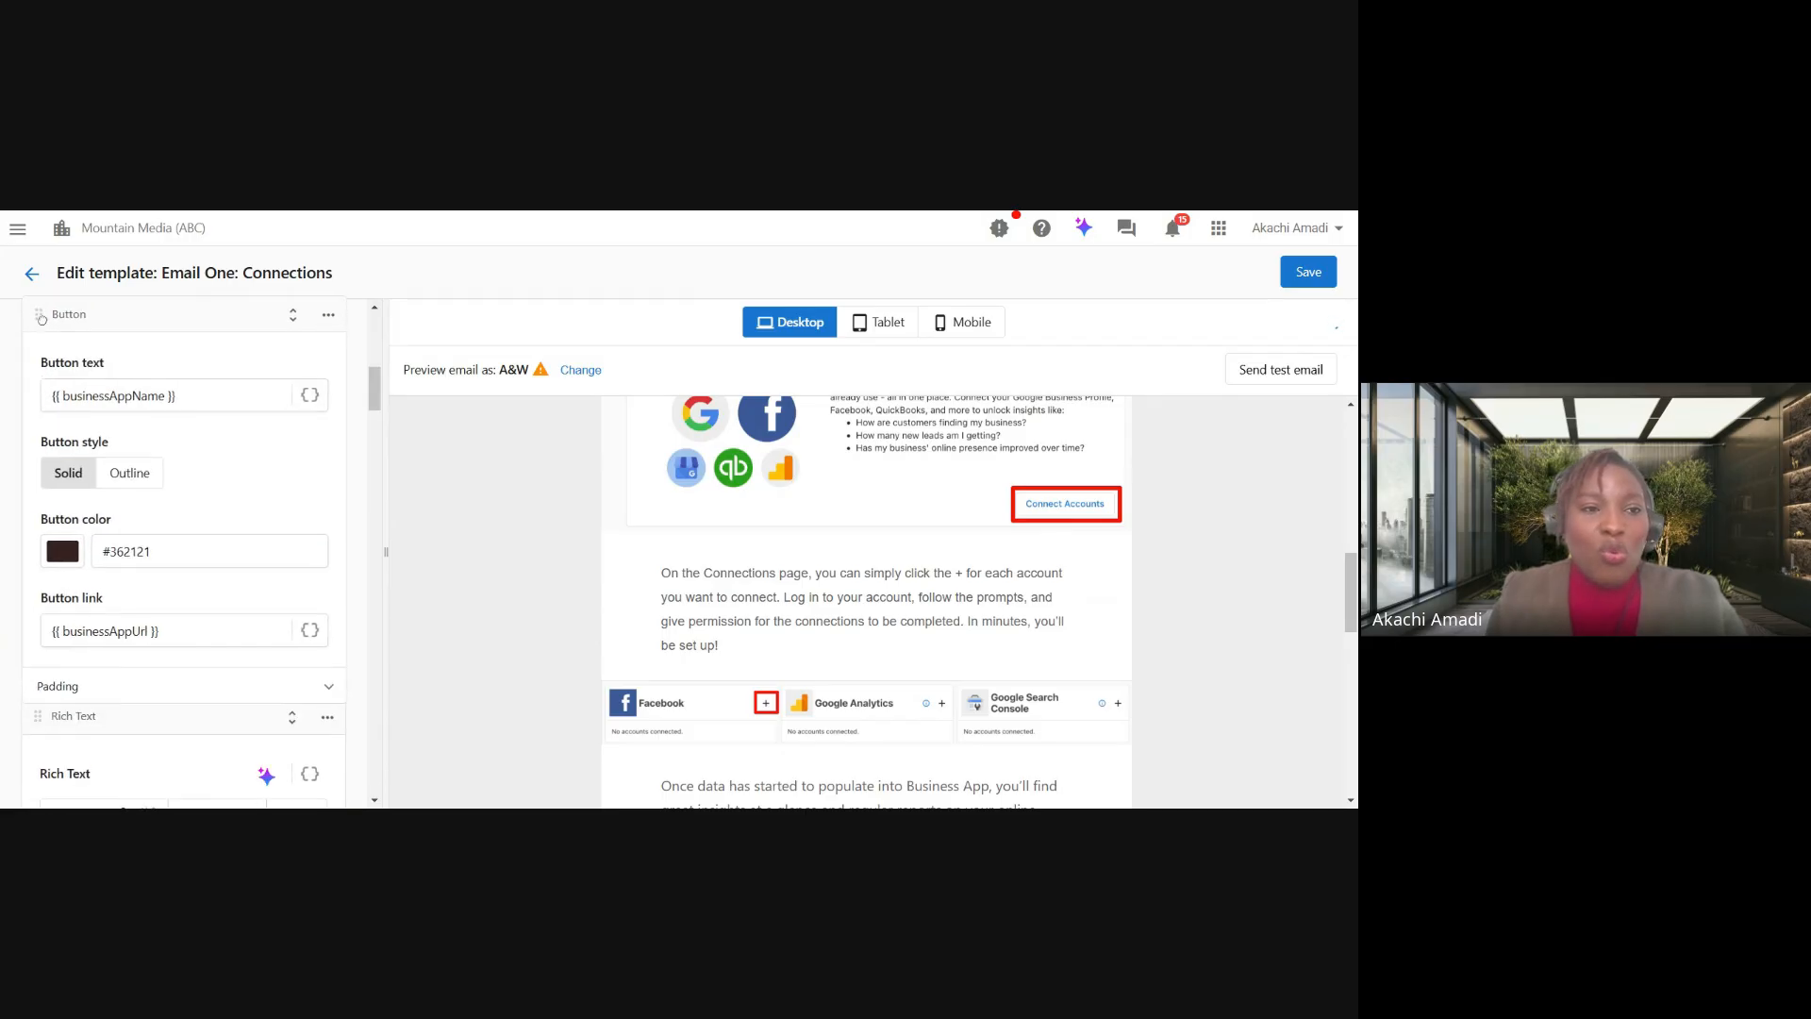
{"action": "scroll", "coordinate": [263, 760], "scroll_direction": "down", "scroll_amount": 3}
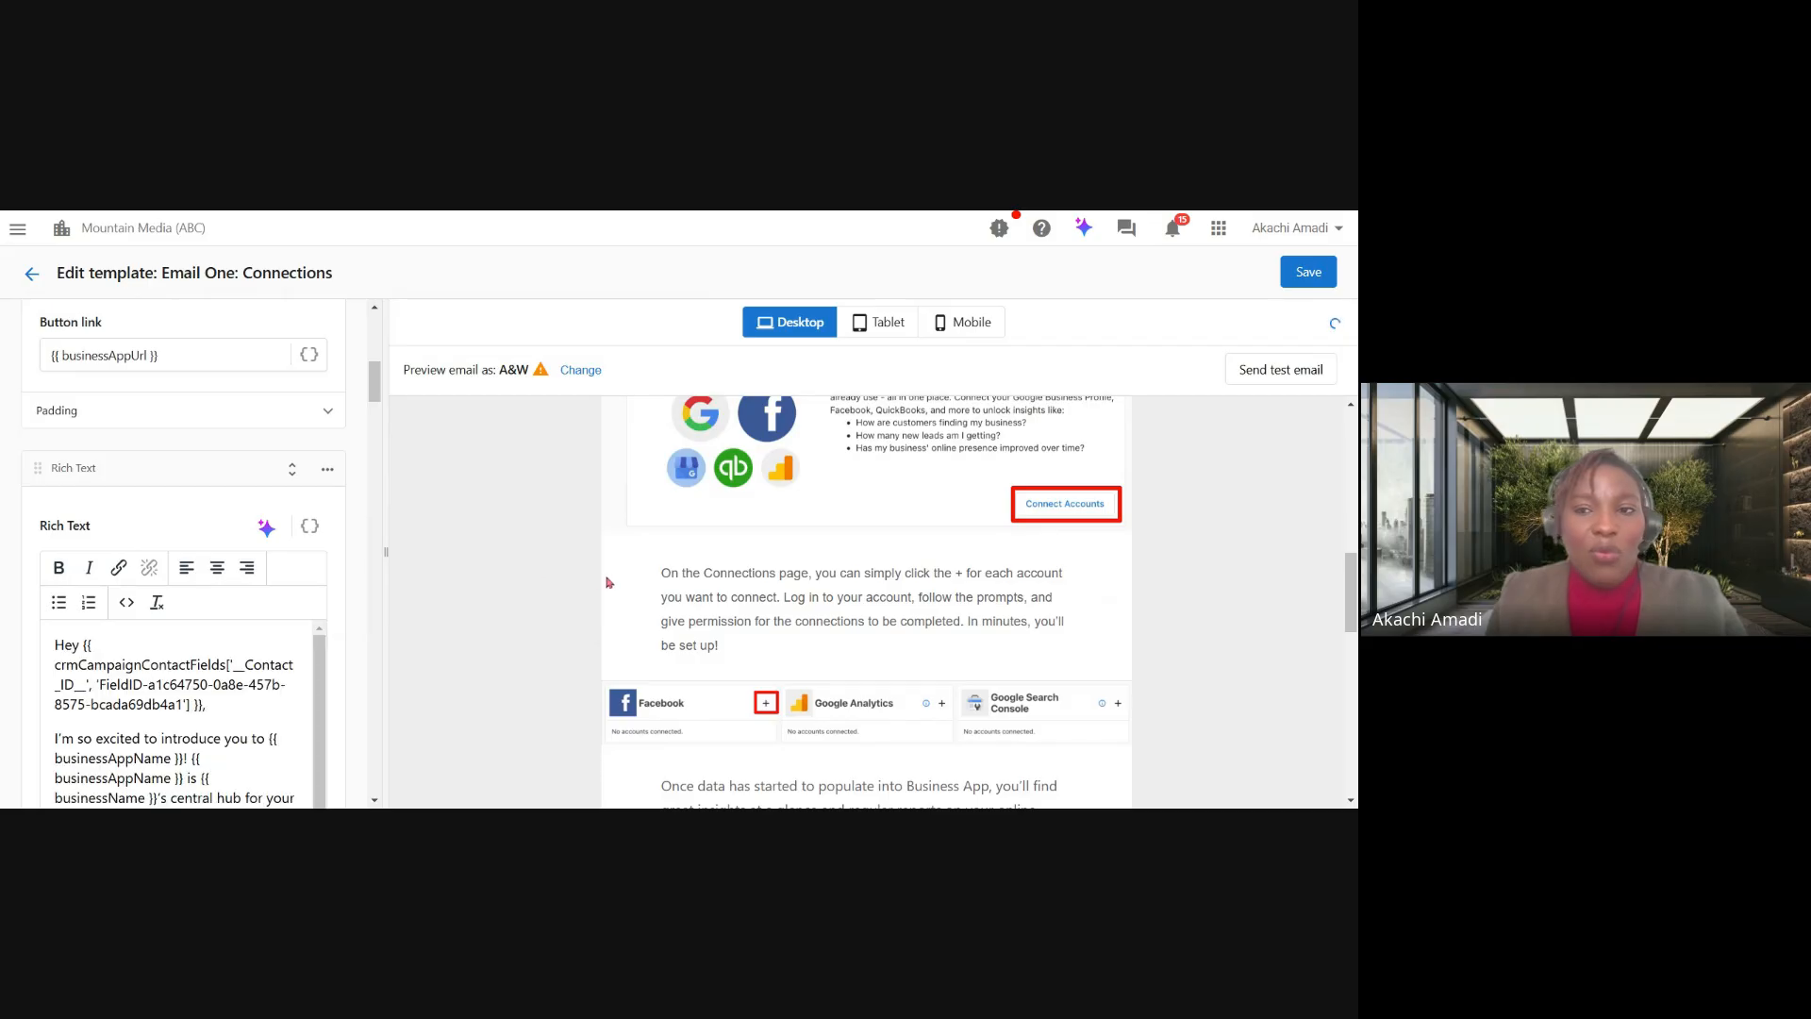
{"action": "scroll", "coordinate": [608, 582], "scroll_direction": "up", "scroll_amount": 10}
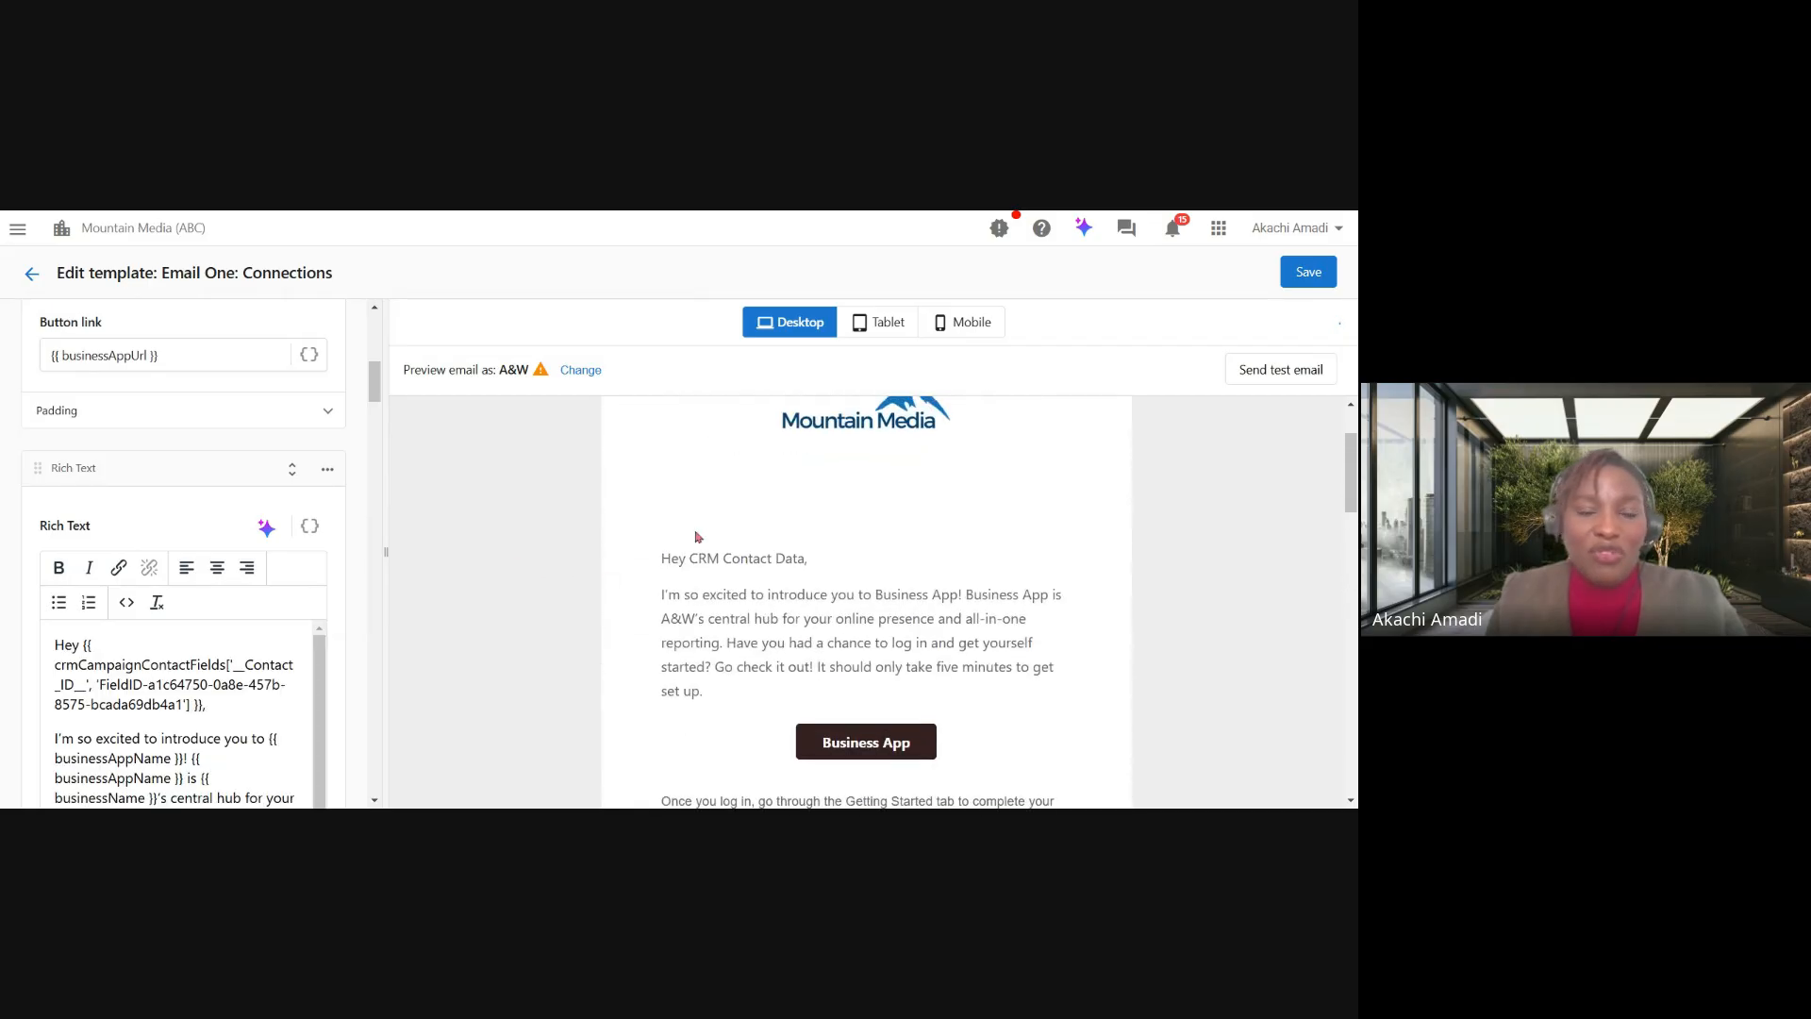
{"action": "scroll", "coordinate": [209, 481], "scroll_direction": "down", "scroll_amount": 2}
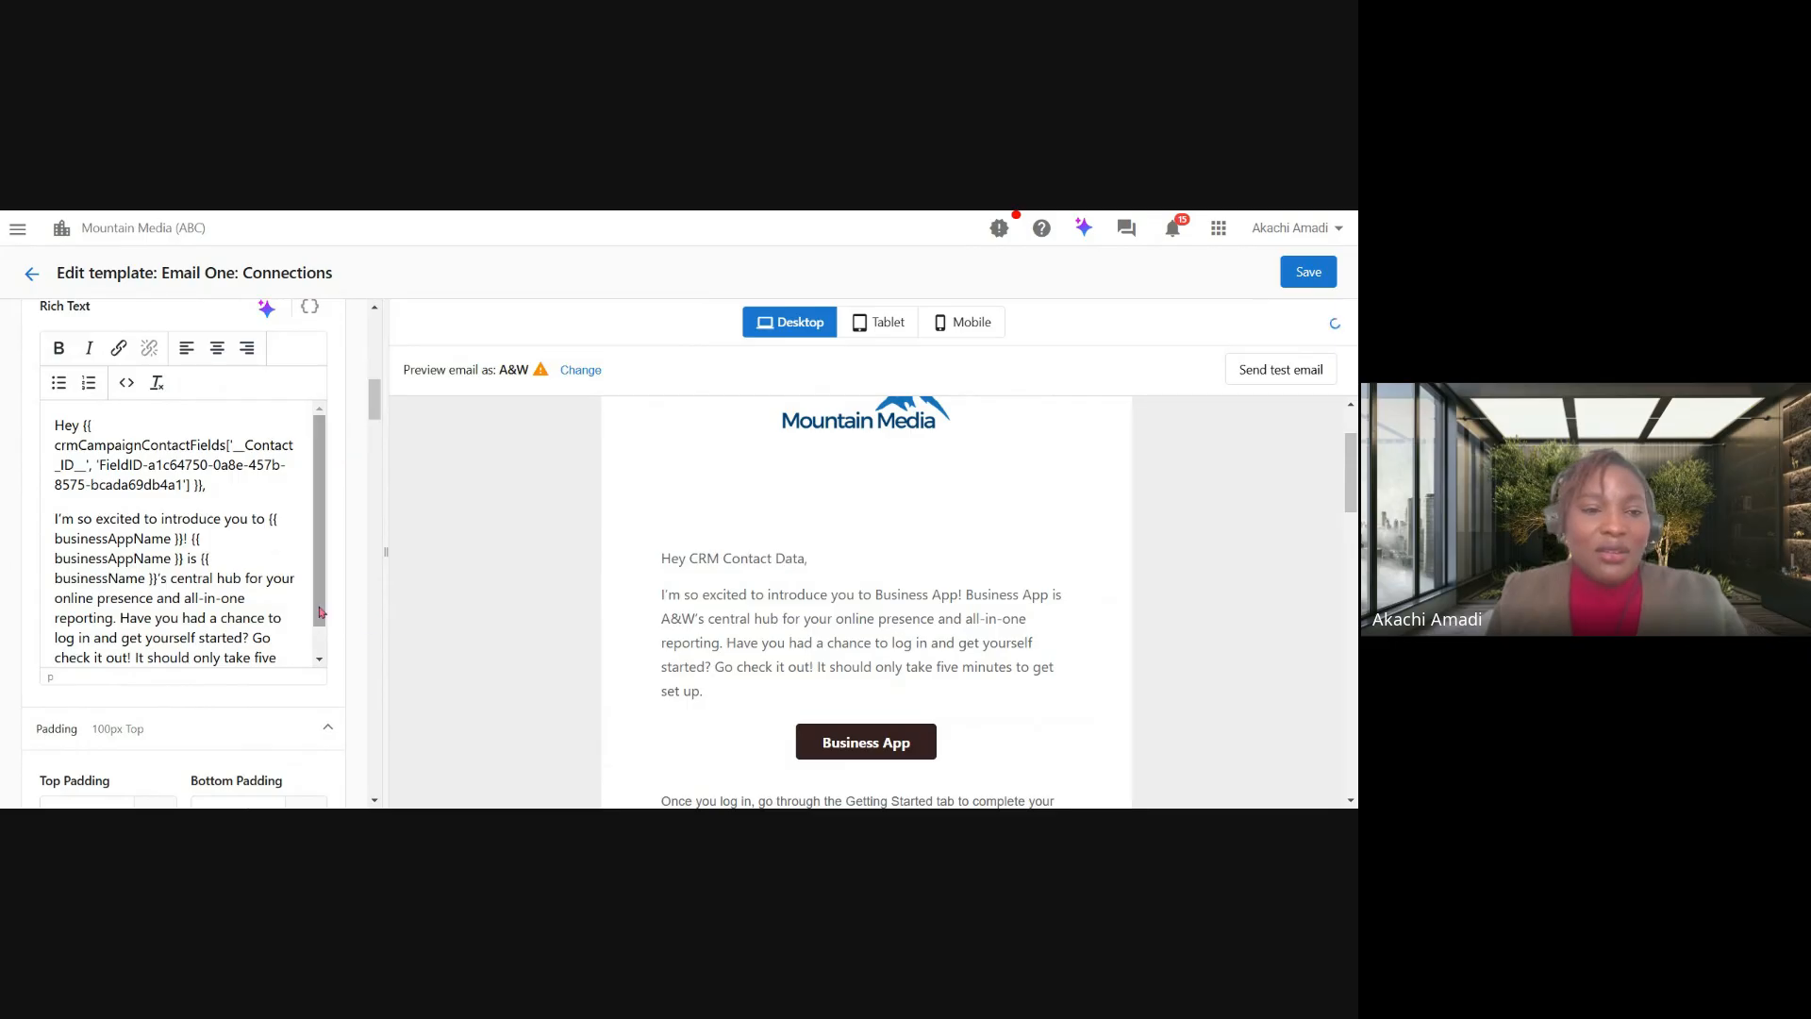
Replace the Get Started screenshot in the Image block with the photo of hands forming a heart at sunset.
{"action": "scroll", "coordinate": [321, 613], "scroll_direction": "down", "scroll_amount": 1}
{"action": "scroll", "coordinate": [328, 684], "scroll_direction": "down", "scroll_amount": 5}
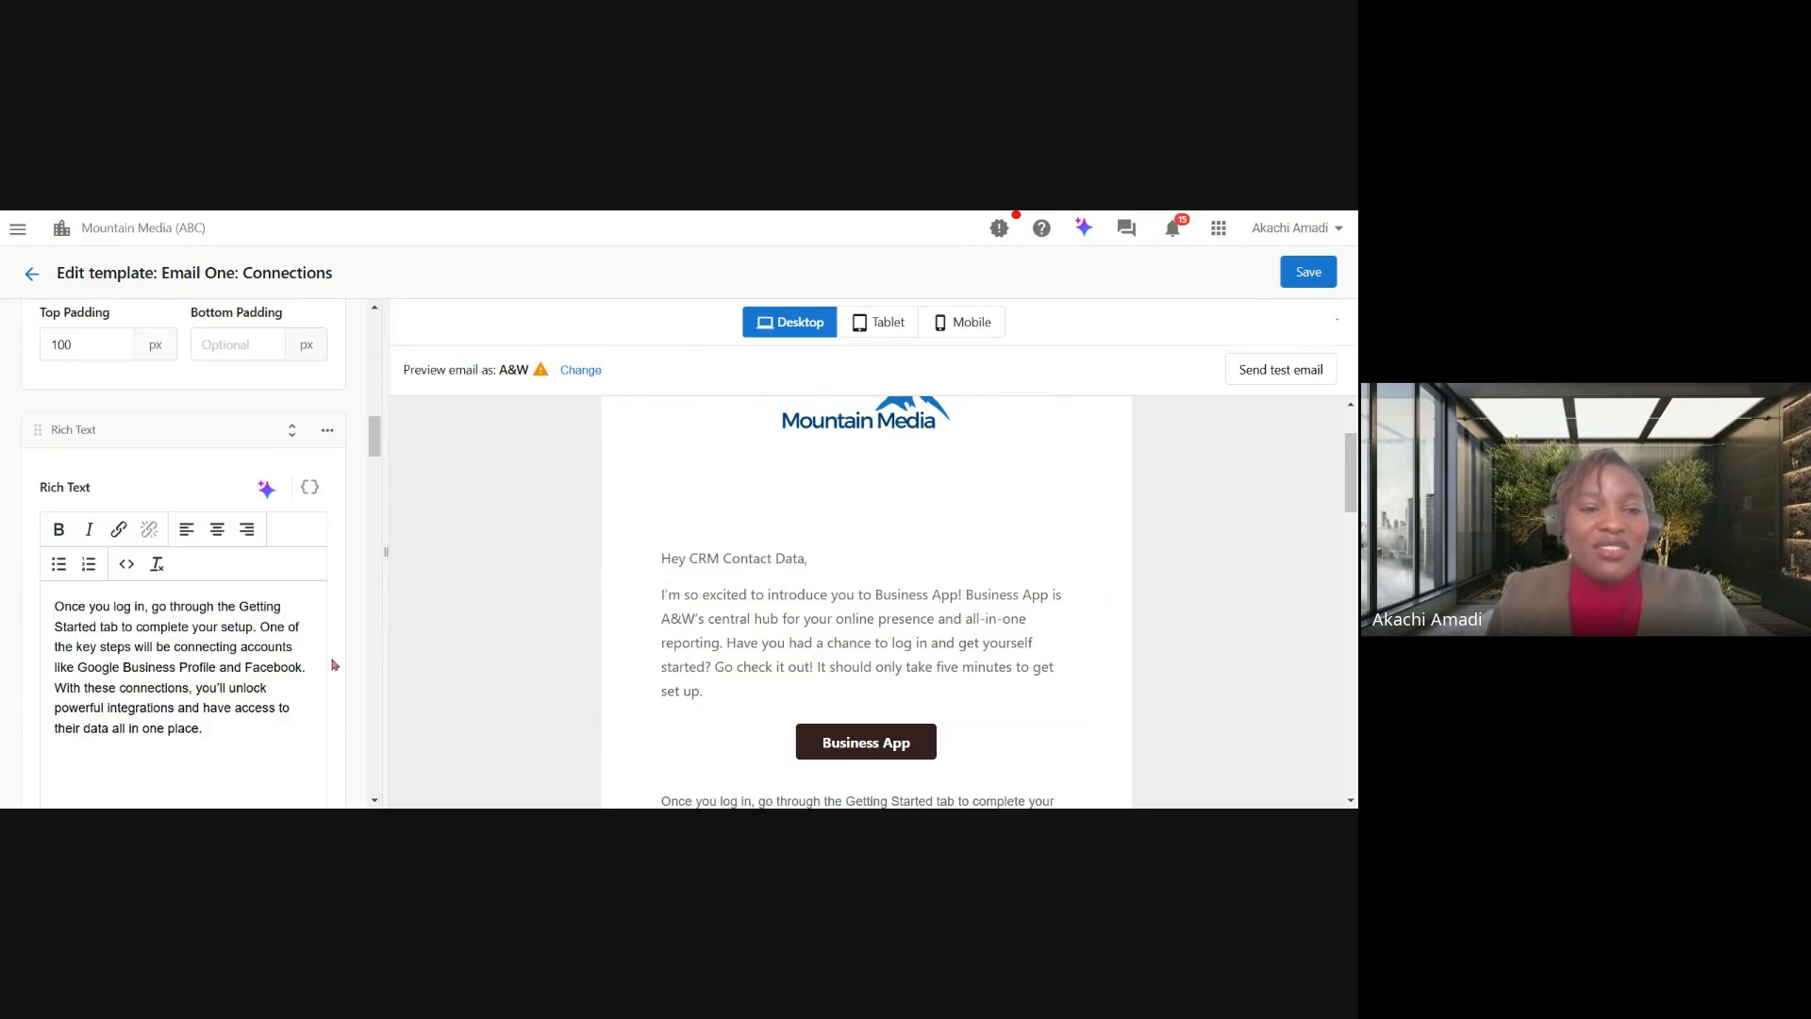
{"action": "scroll", "coordinate": [332, 665], "scroll_direction": "down", "scroll_amount": 5}
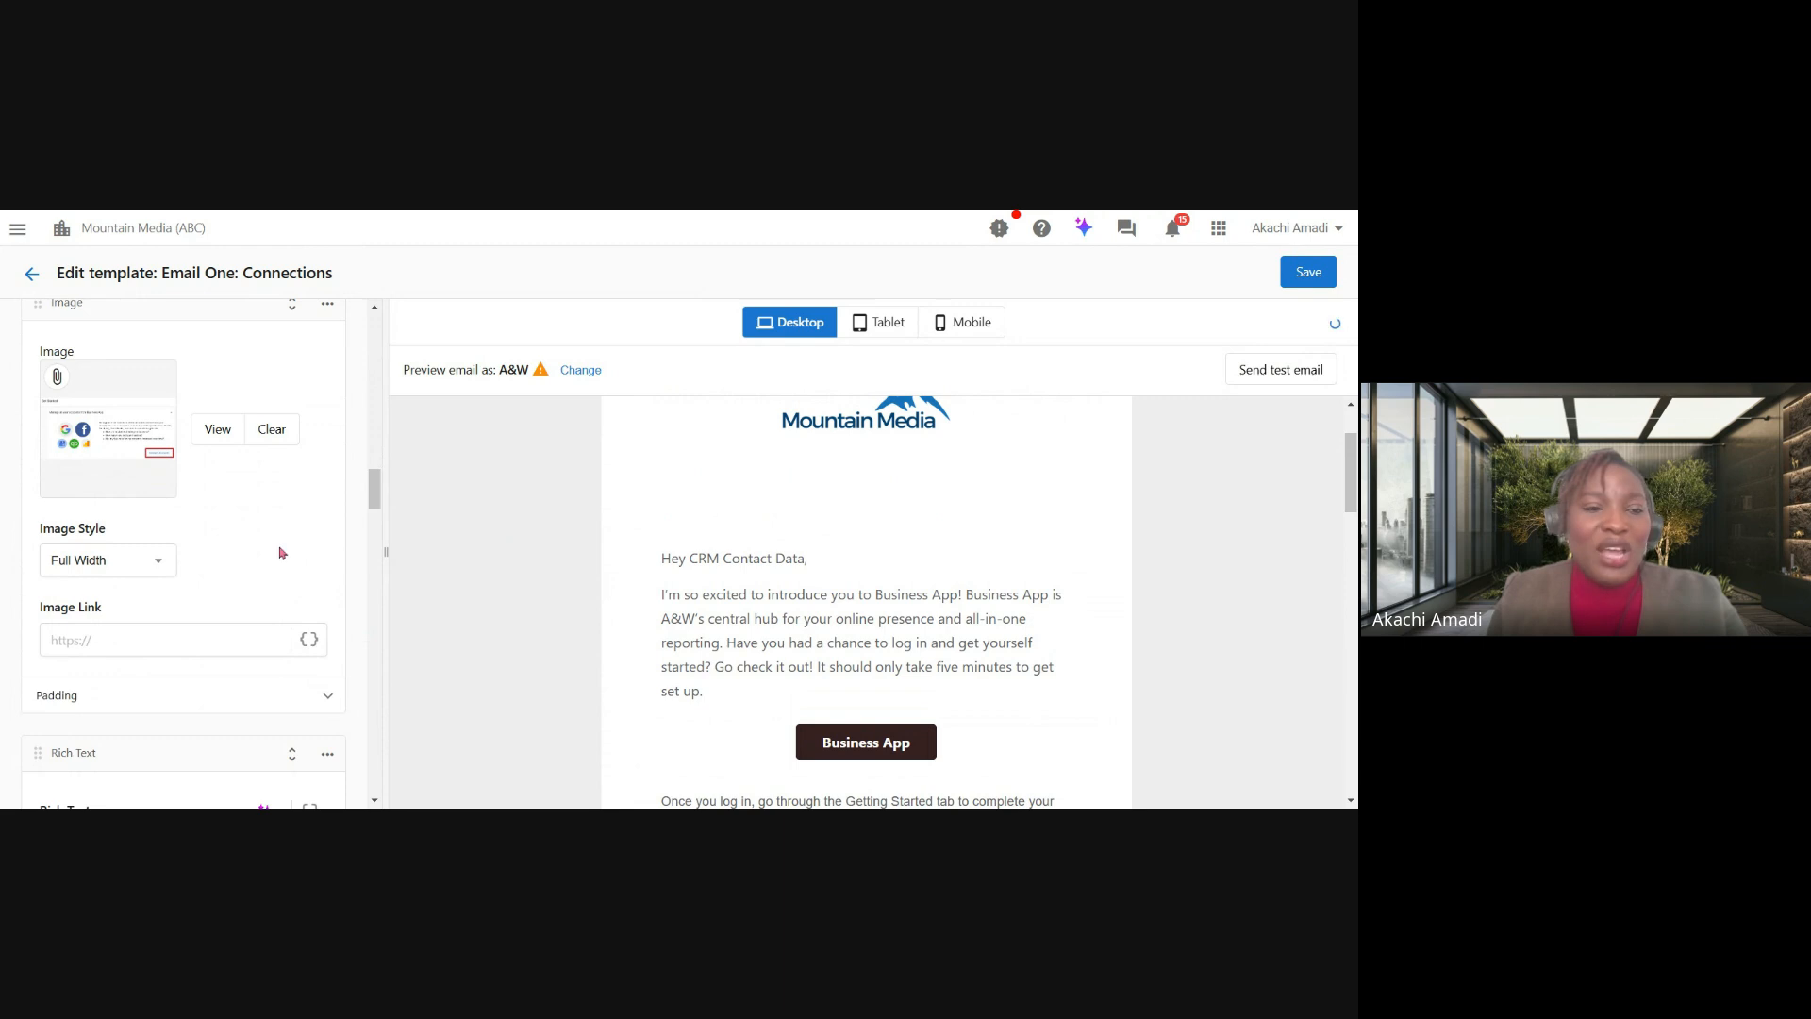
{"action": "scroll", "coordinate": [280, 552], "scroll_direction": "up", "scroll_amount": 1}
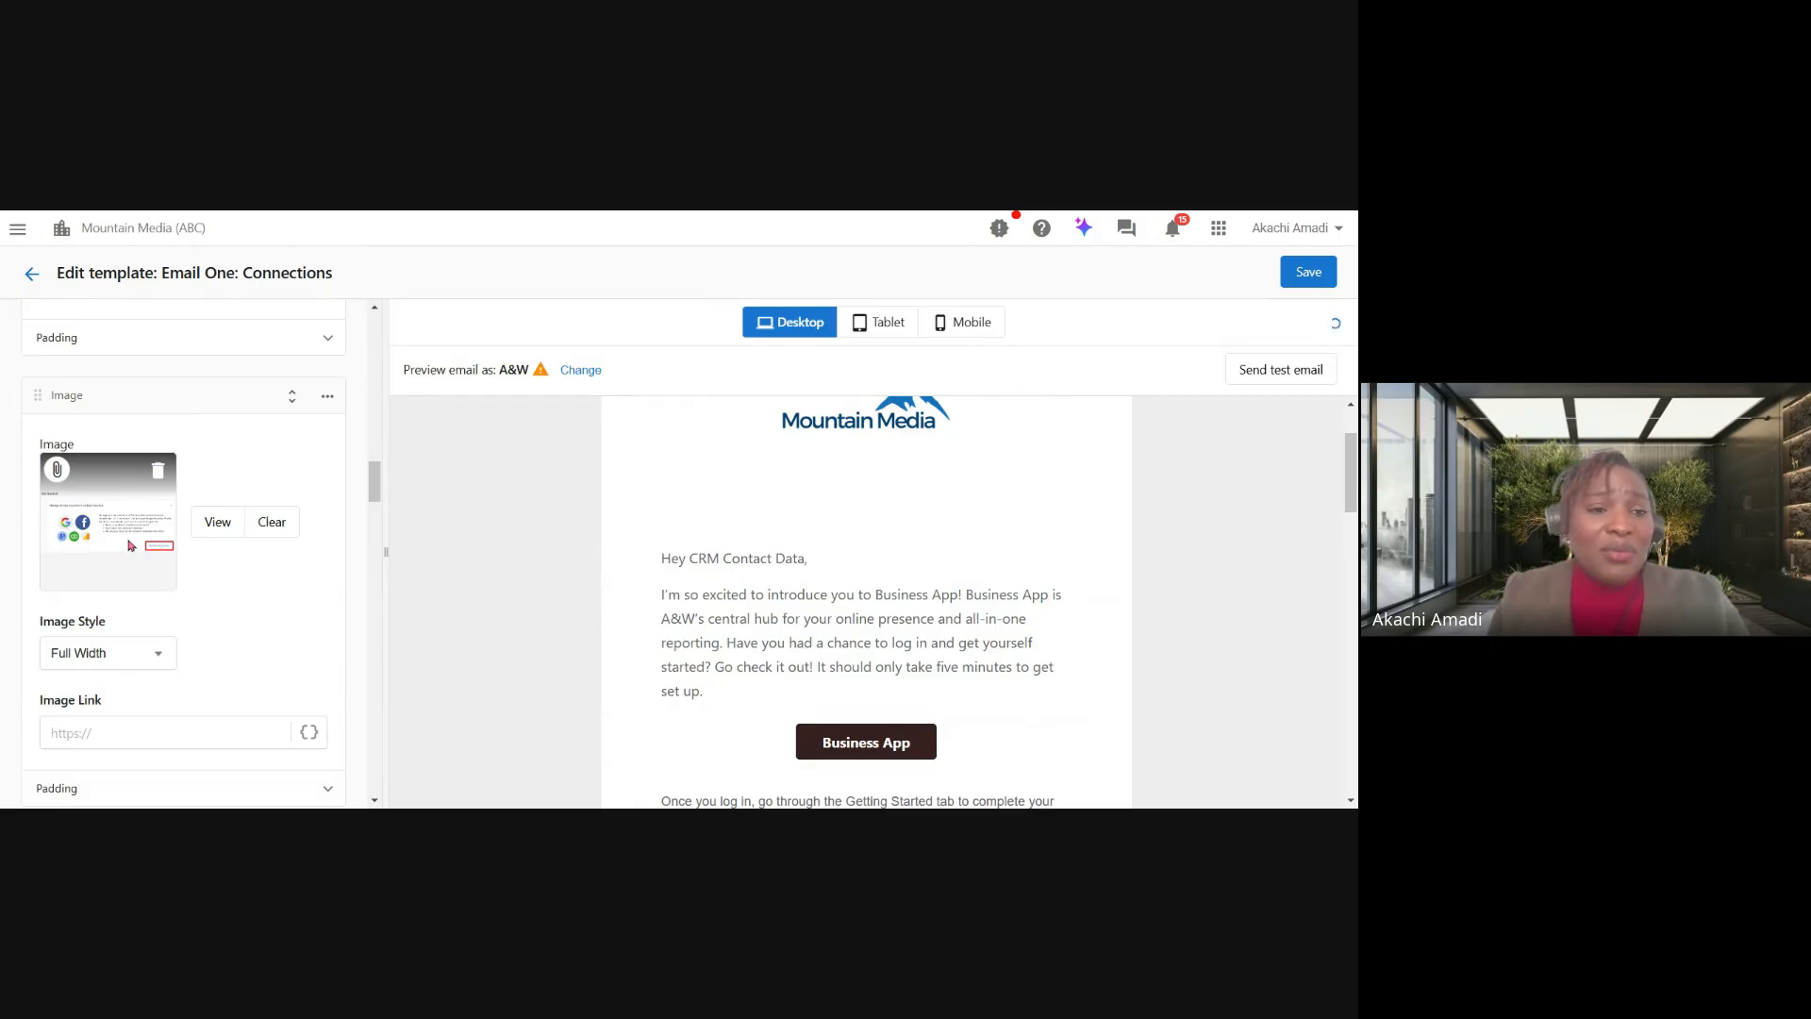
{"action": "scroll", "coordinate": [131, 545], "scroll_direction": "up", "scroll_amount": 2}
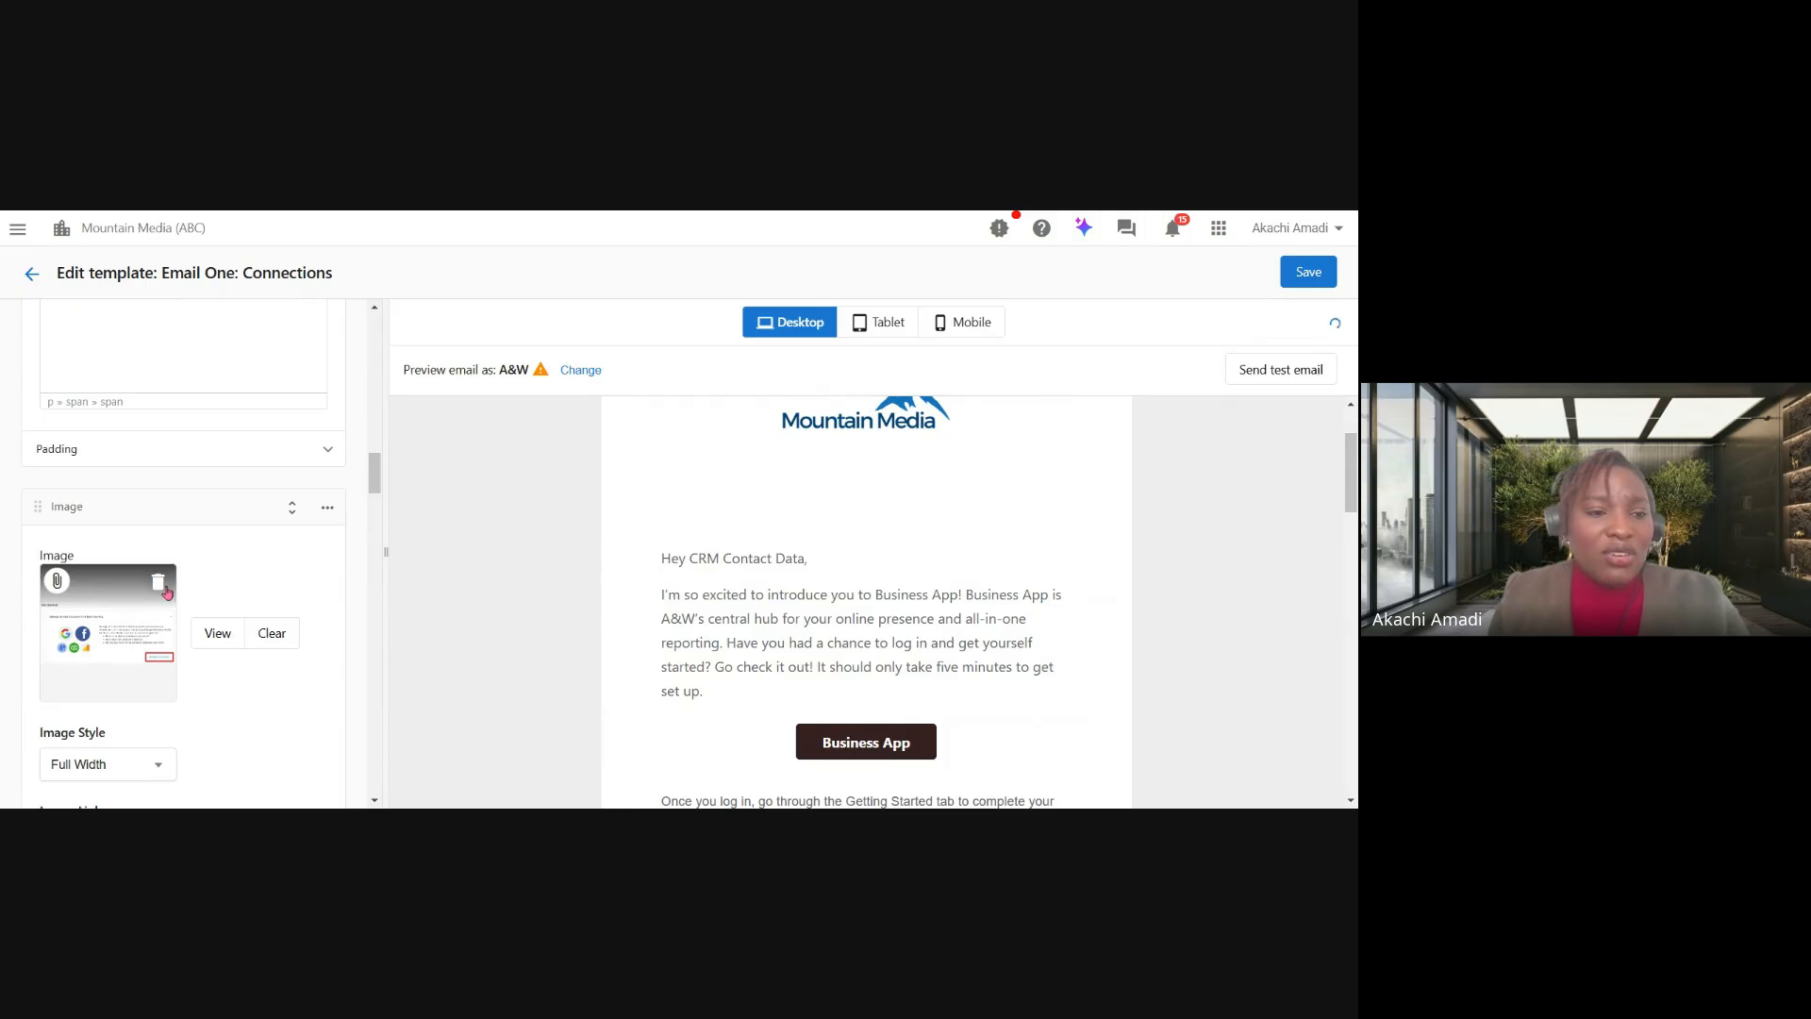
{"action": "left_click", "coordinate": [162, 585]}
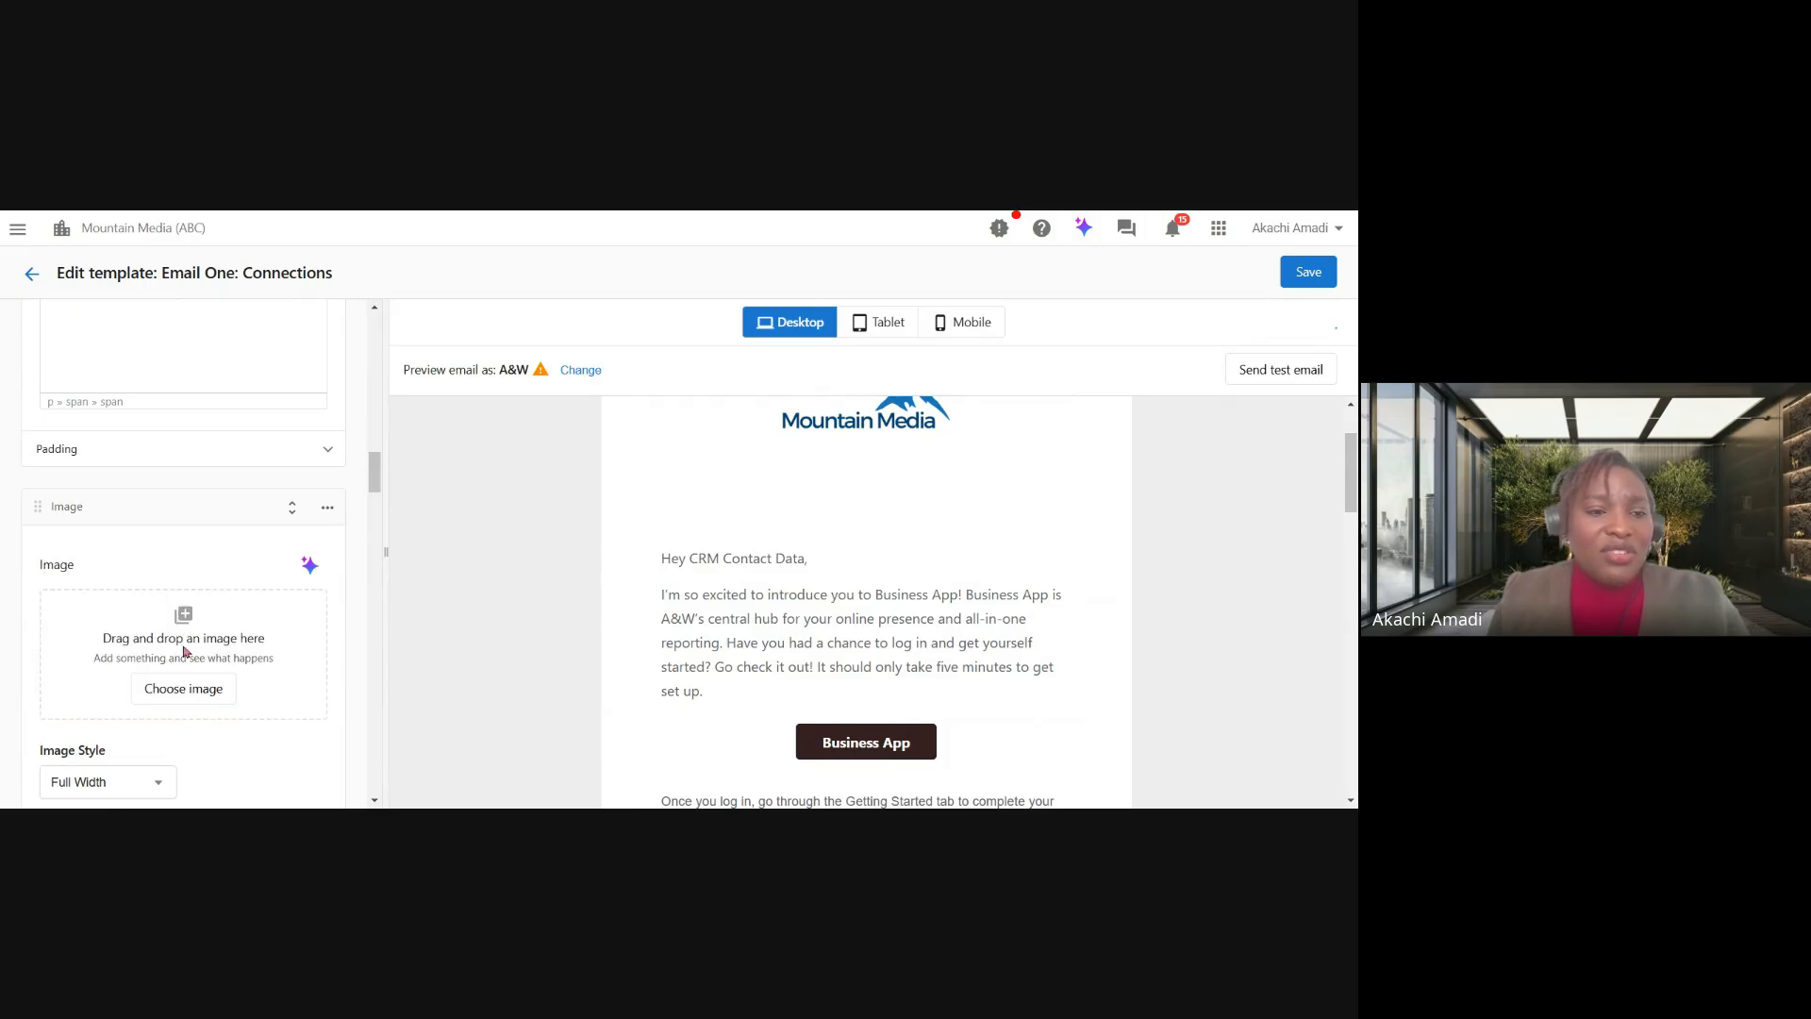
{"action": "left_click", "coordinate": [180, 693]}
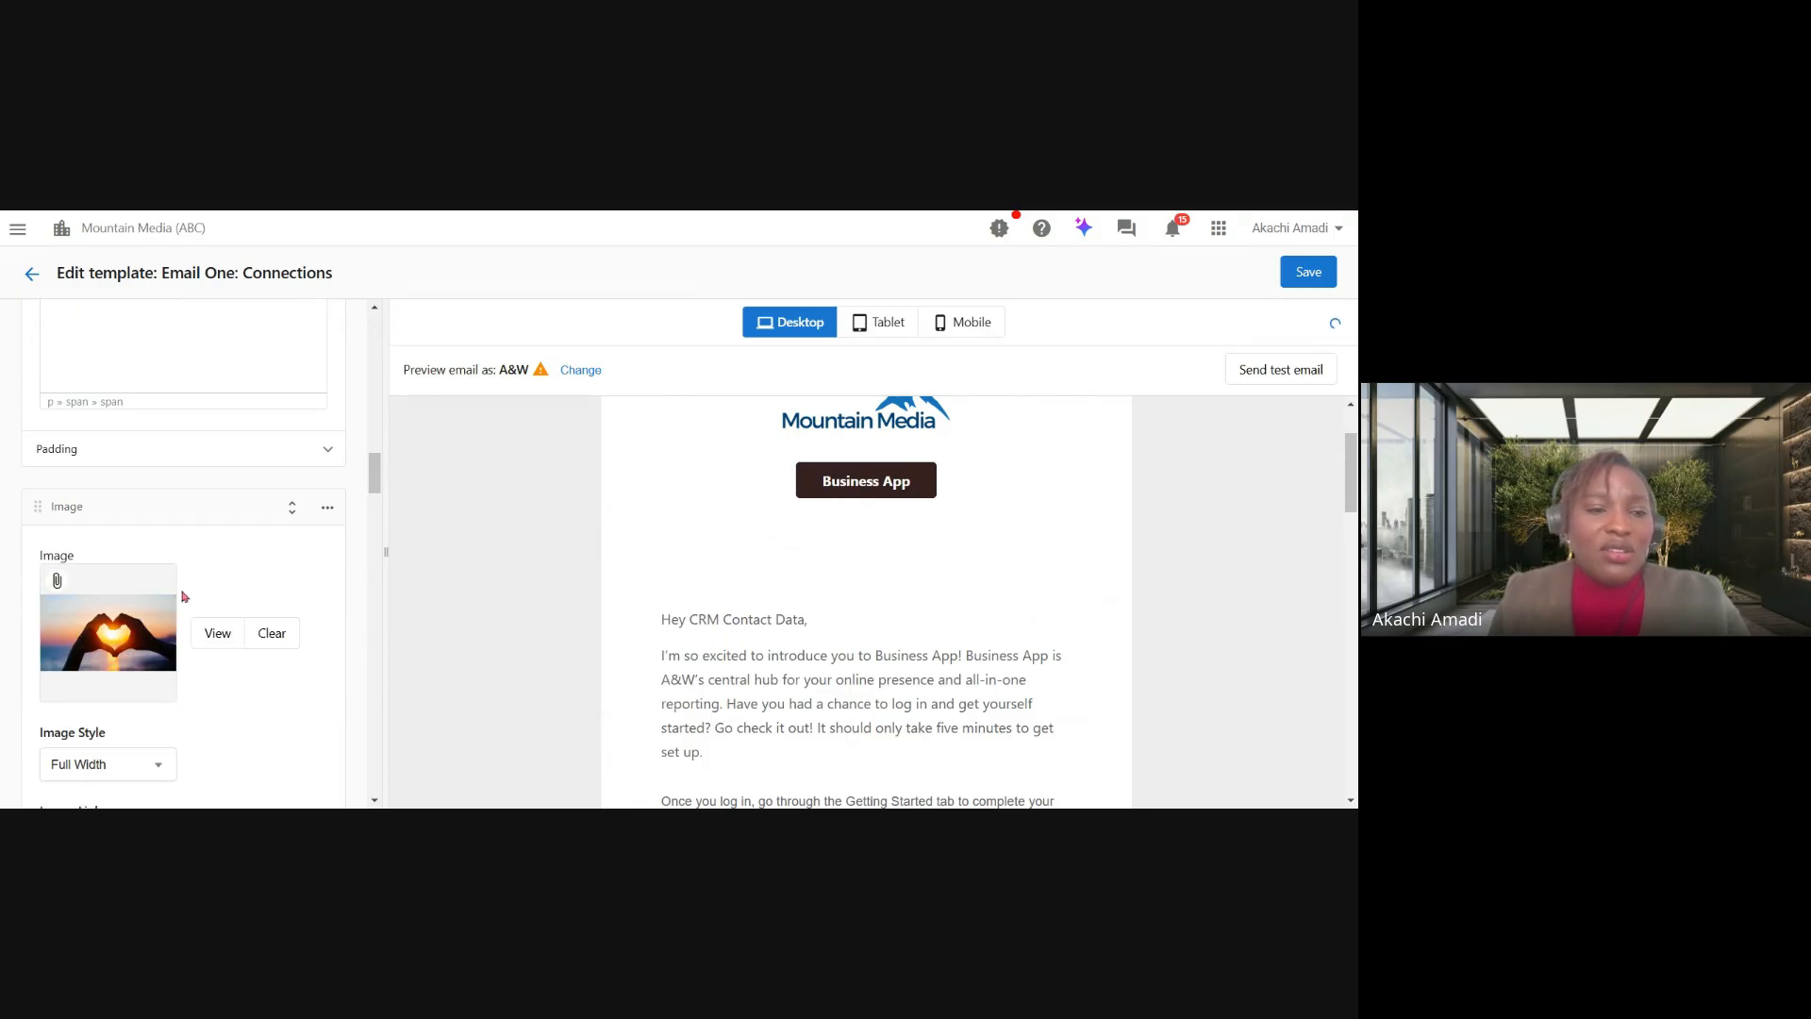
Check the email preview for the reordered button and the replaced heart-hands image.
{"action": "scroll", "coordinate": [821, 573], "scroll_direction": "down", "scroll_amount": 6}
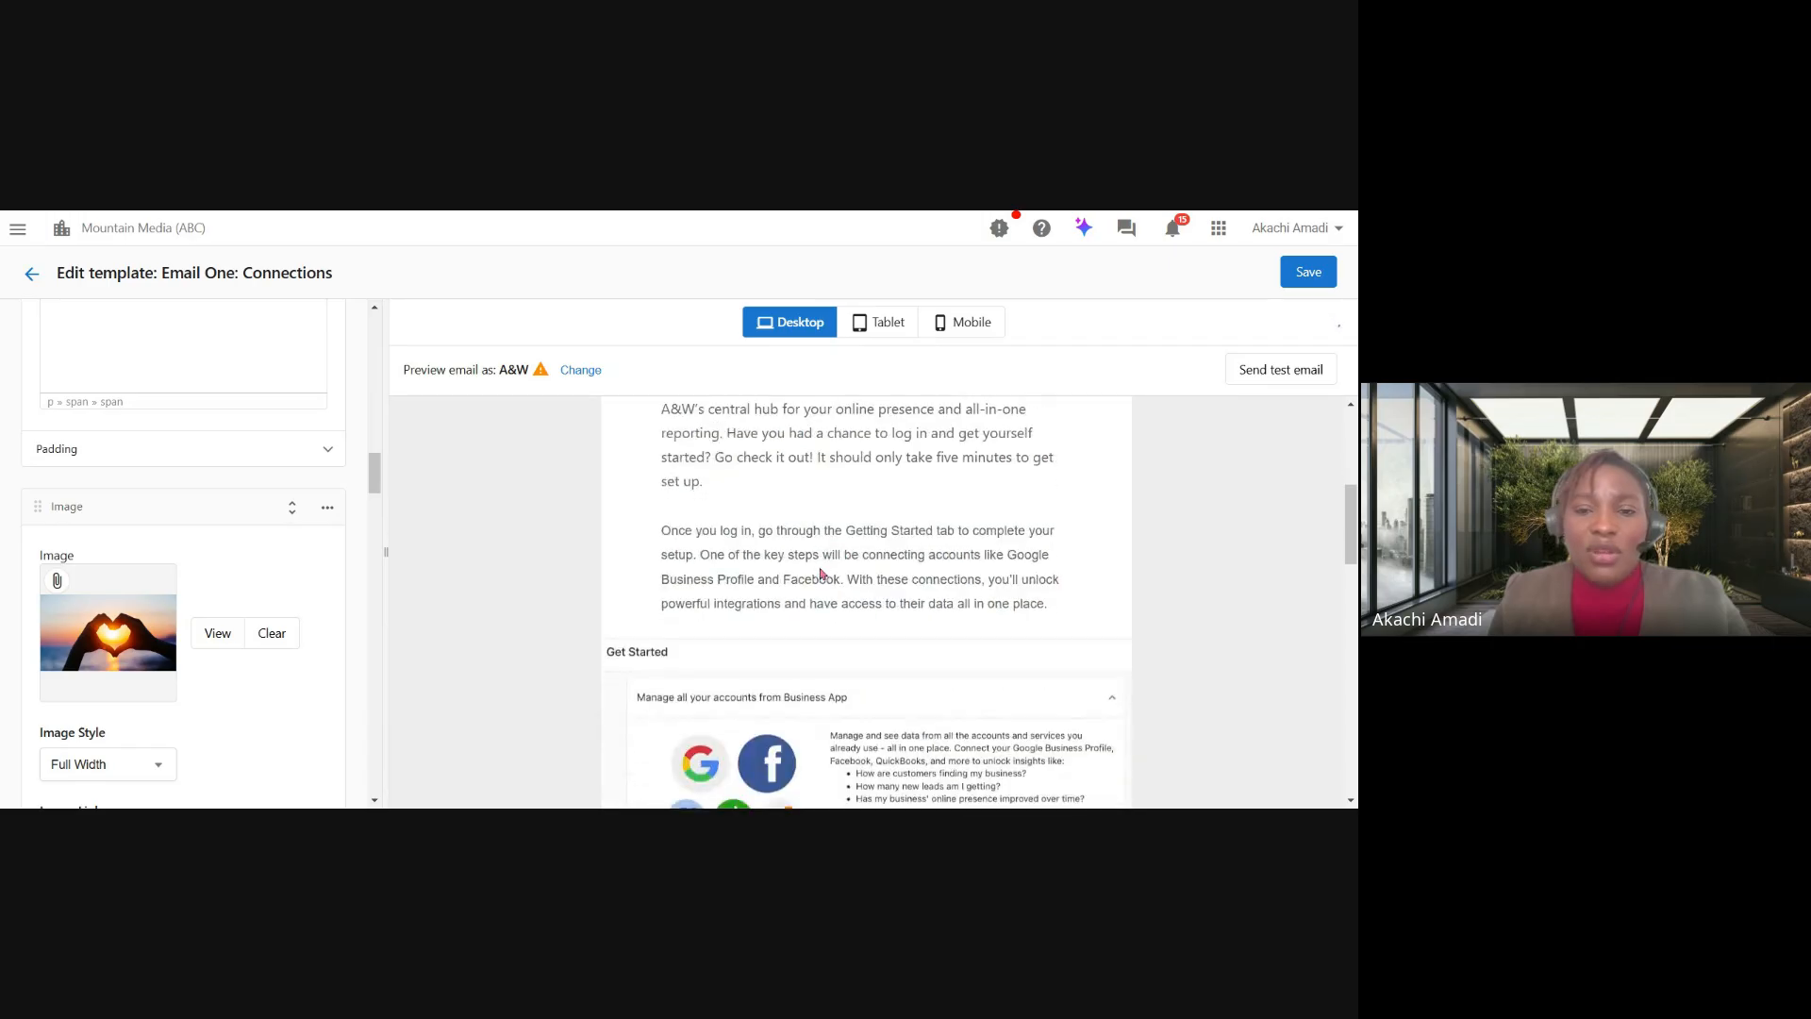
{"action": "scroll", "coordinate": [801, 556], "scroll_direction": "down", "scroll_amount": 7}
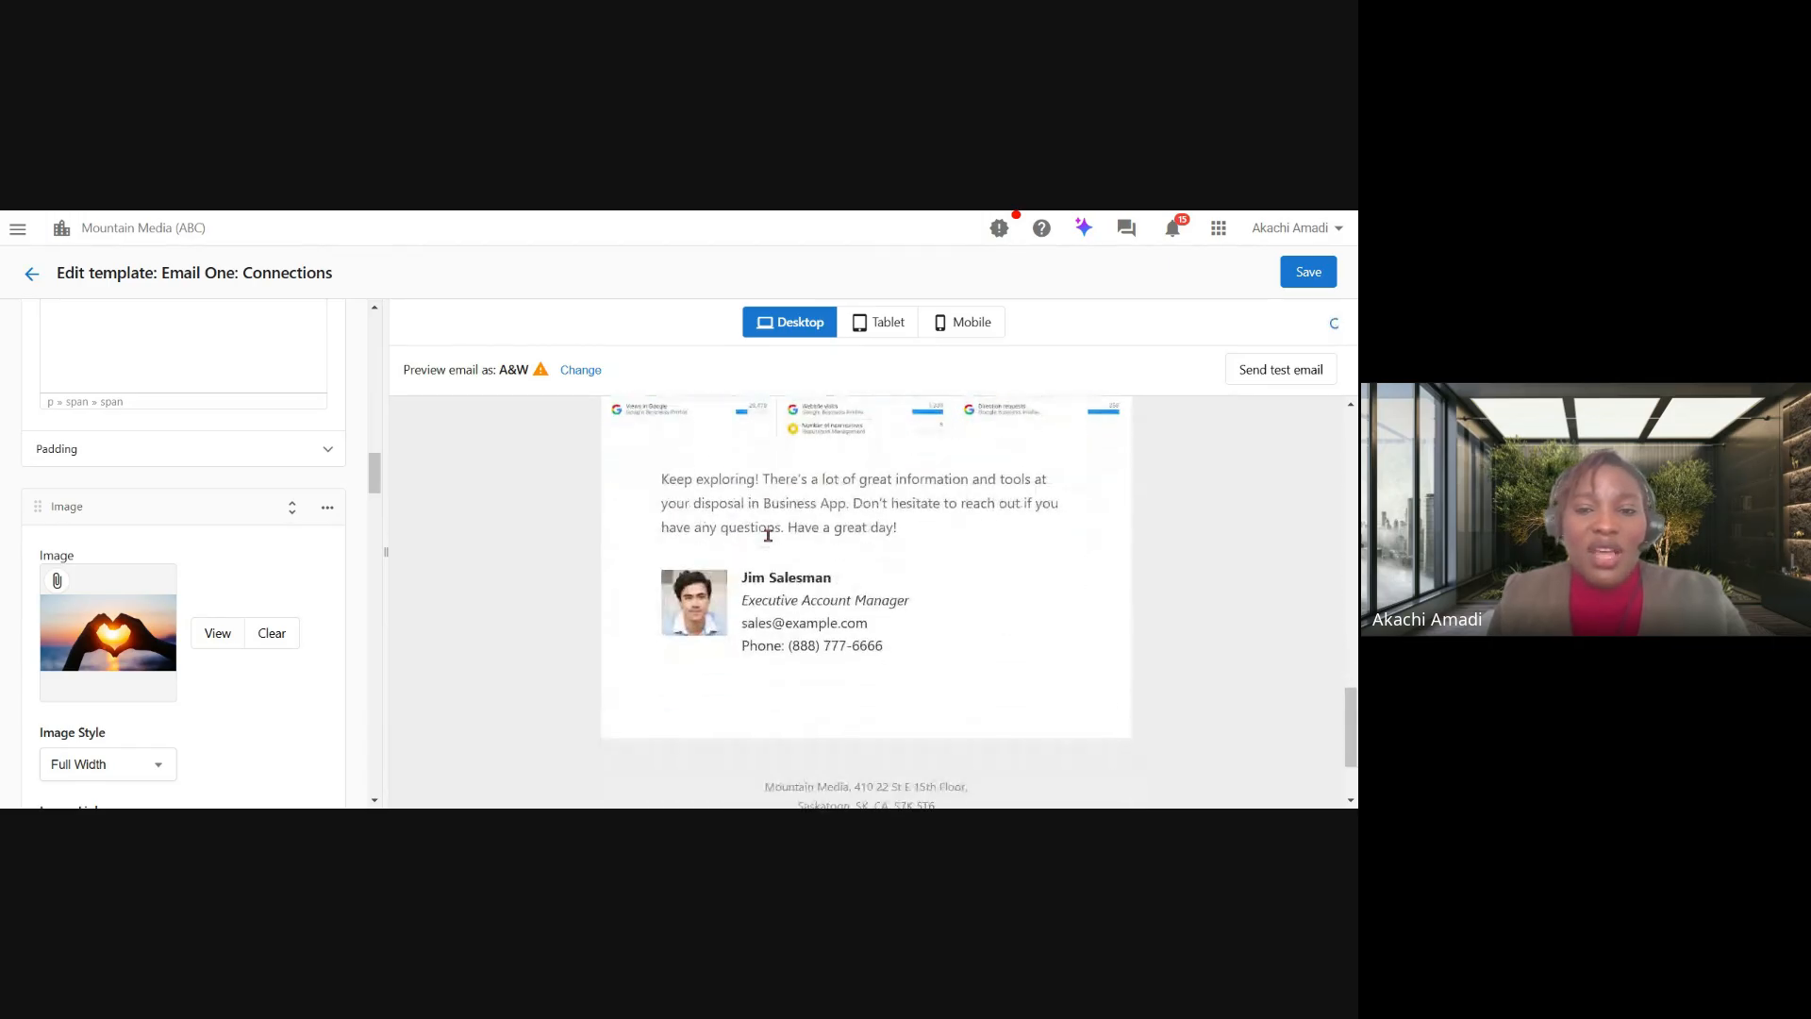
{"action": "scroll", "coordinate": [767, 535], "scroll_direction": "up", "scroll_amount": 3}
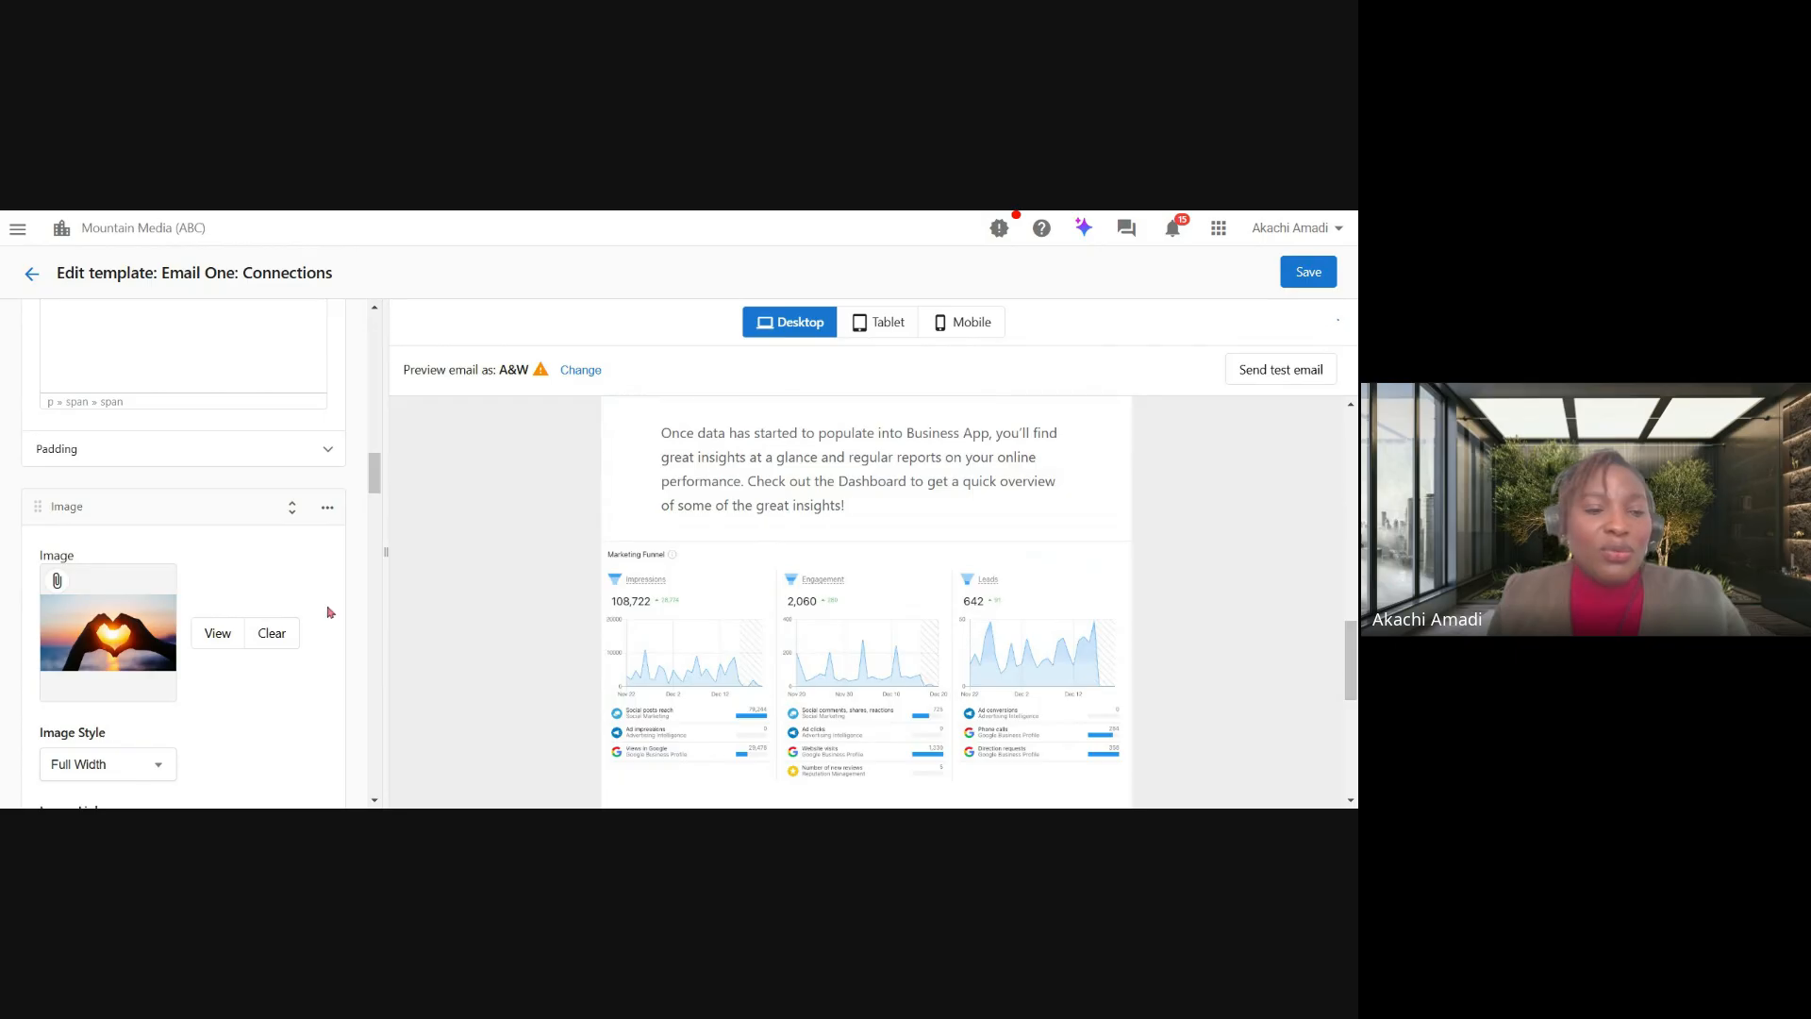
{"action": "scroll", "coordinate": [268, 581], "scroll_direction": "down", "scroll_amount": 1}
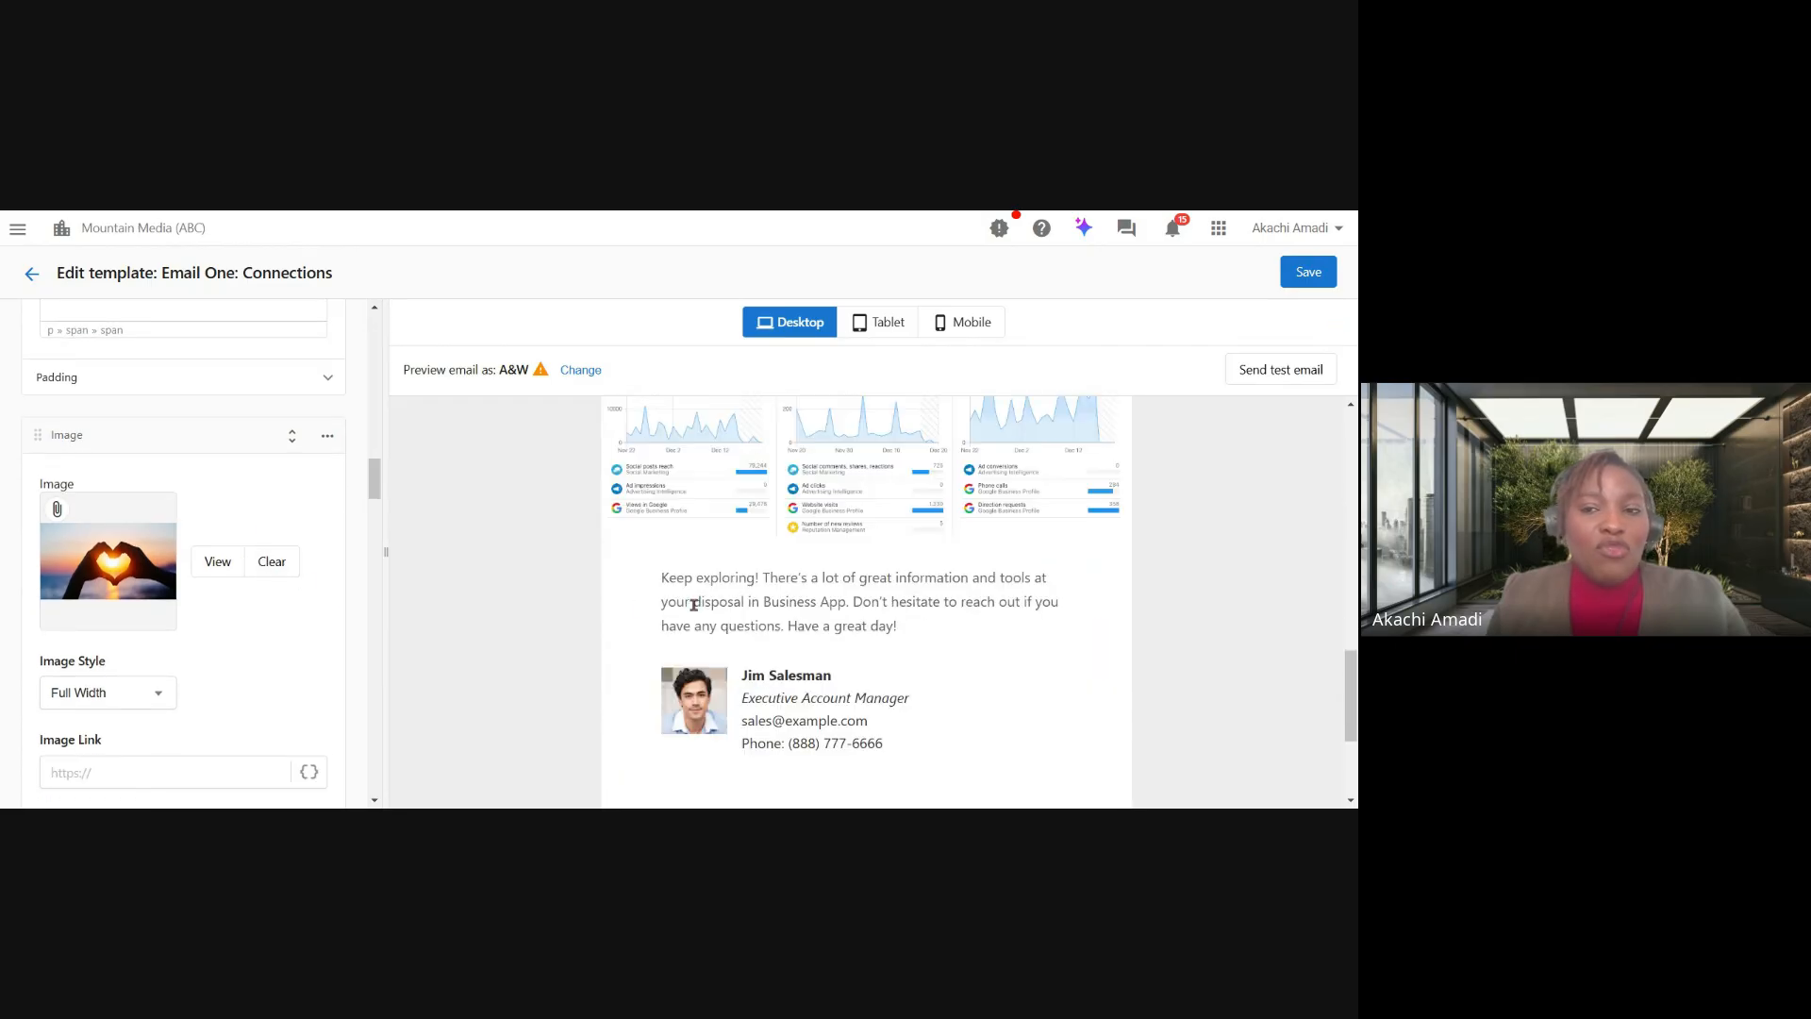
{"action": "scroll", "coordinate": [695, 601], "scroll_direction": "up", "scroll_amount": 1}
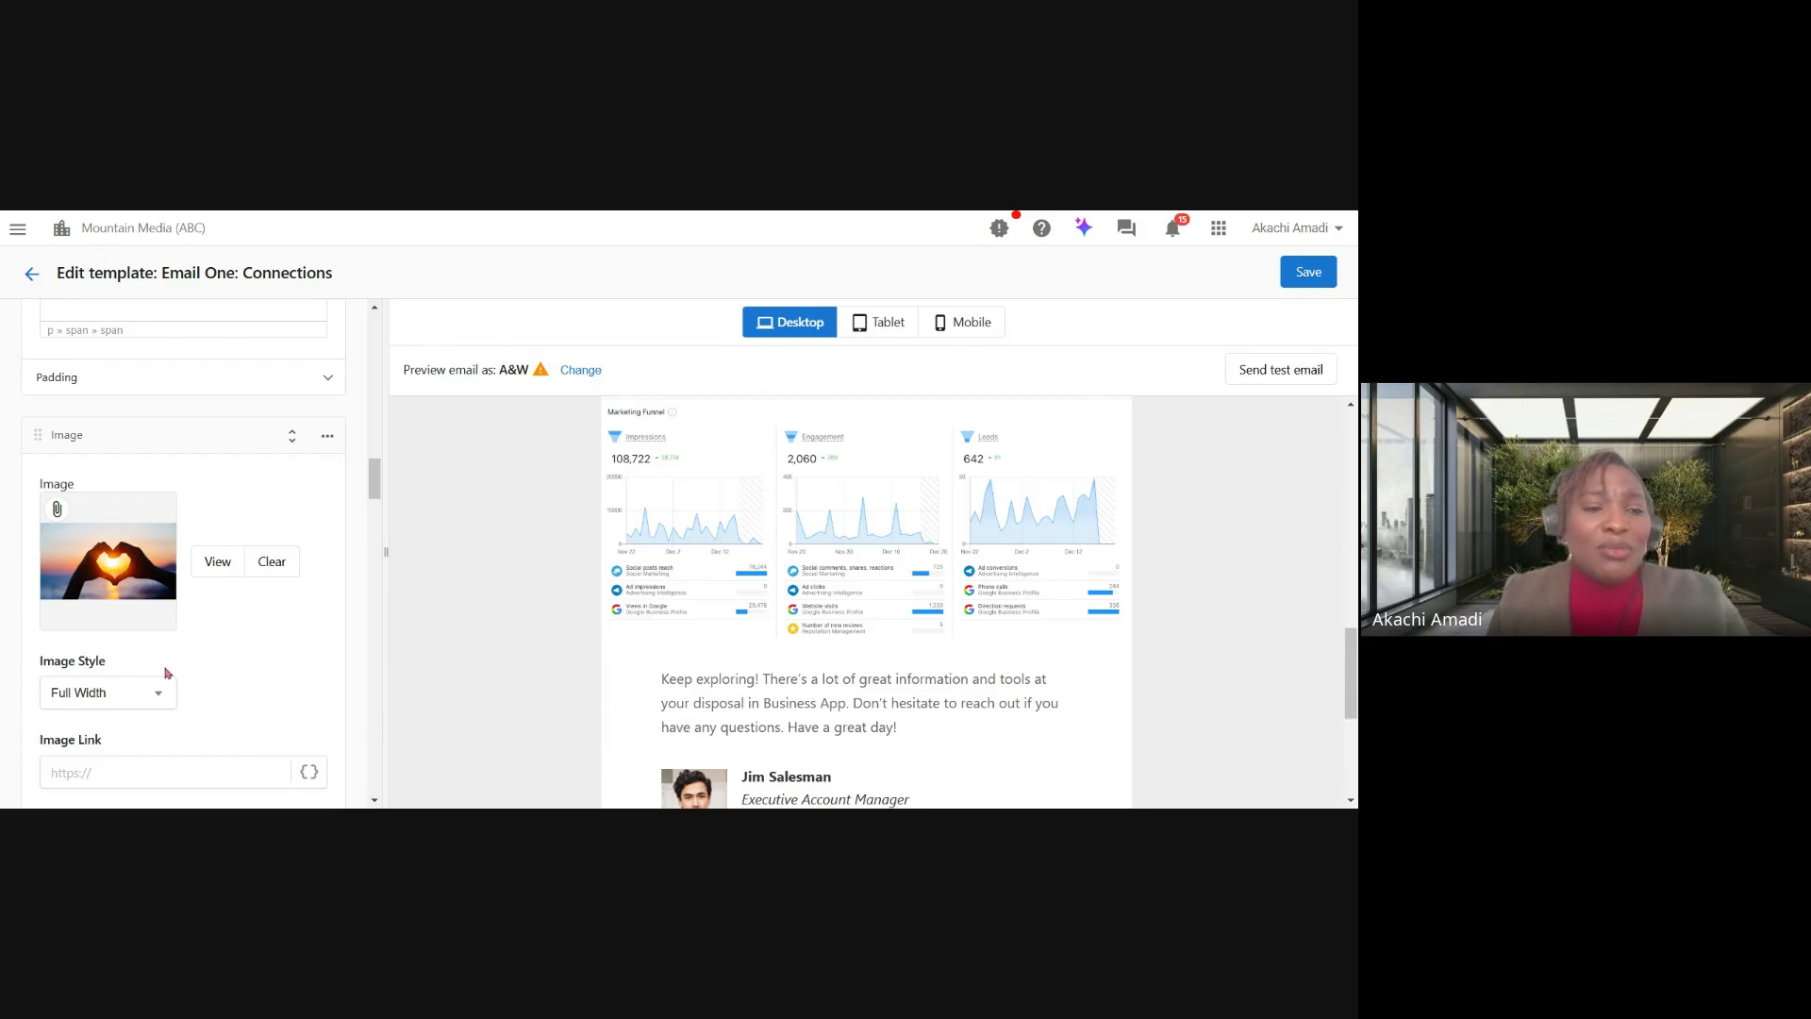
{"action": "scroll", "coordinate": [167, 672], "scroll_direction": "down", "scroll_amount": 1}
{"action": "scroll", "coordinate": [738, 615], "scroll_direction": "up", "scroll_amount": 6}
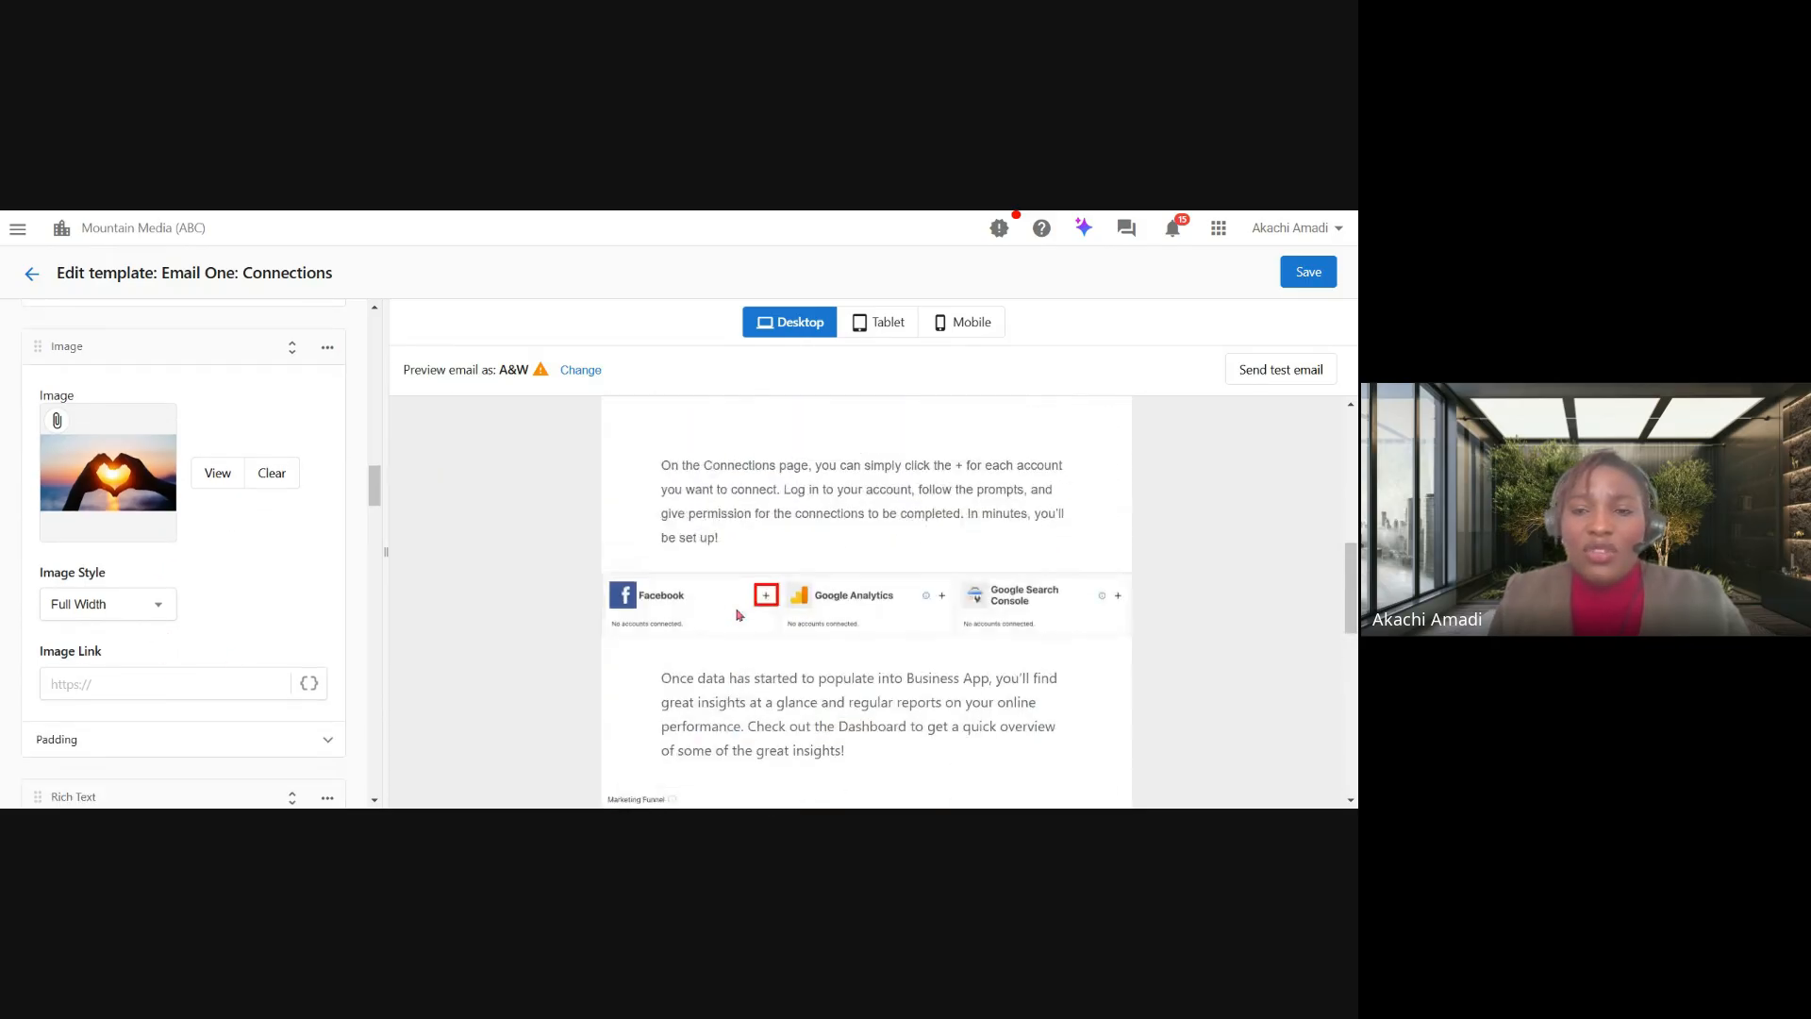
{"action": "scroll", "coordinate": [738, 615], "scroll_direction": "down", "scroll_amount": 3}
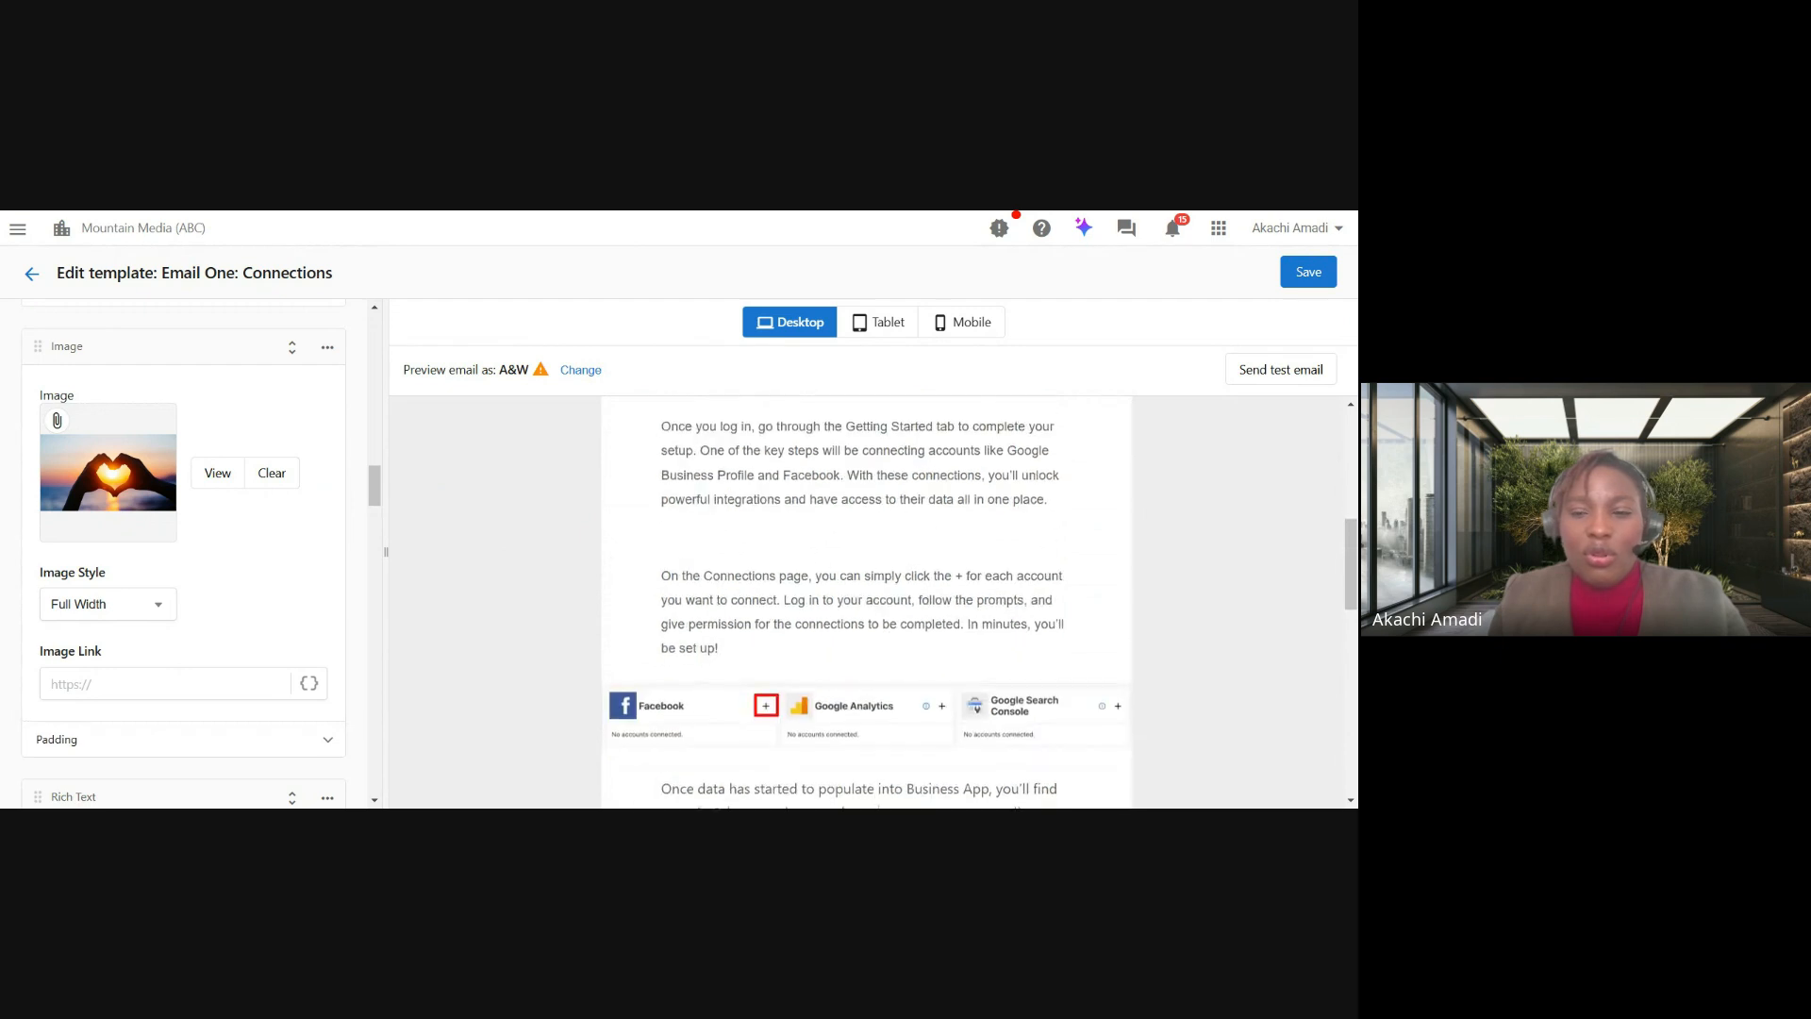
{"action": "scroll", "coordinate": [865, 602], "scroll_direction": "down", "scroll_amount": 2}
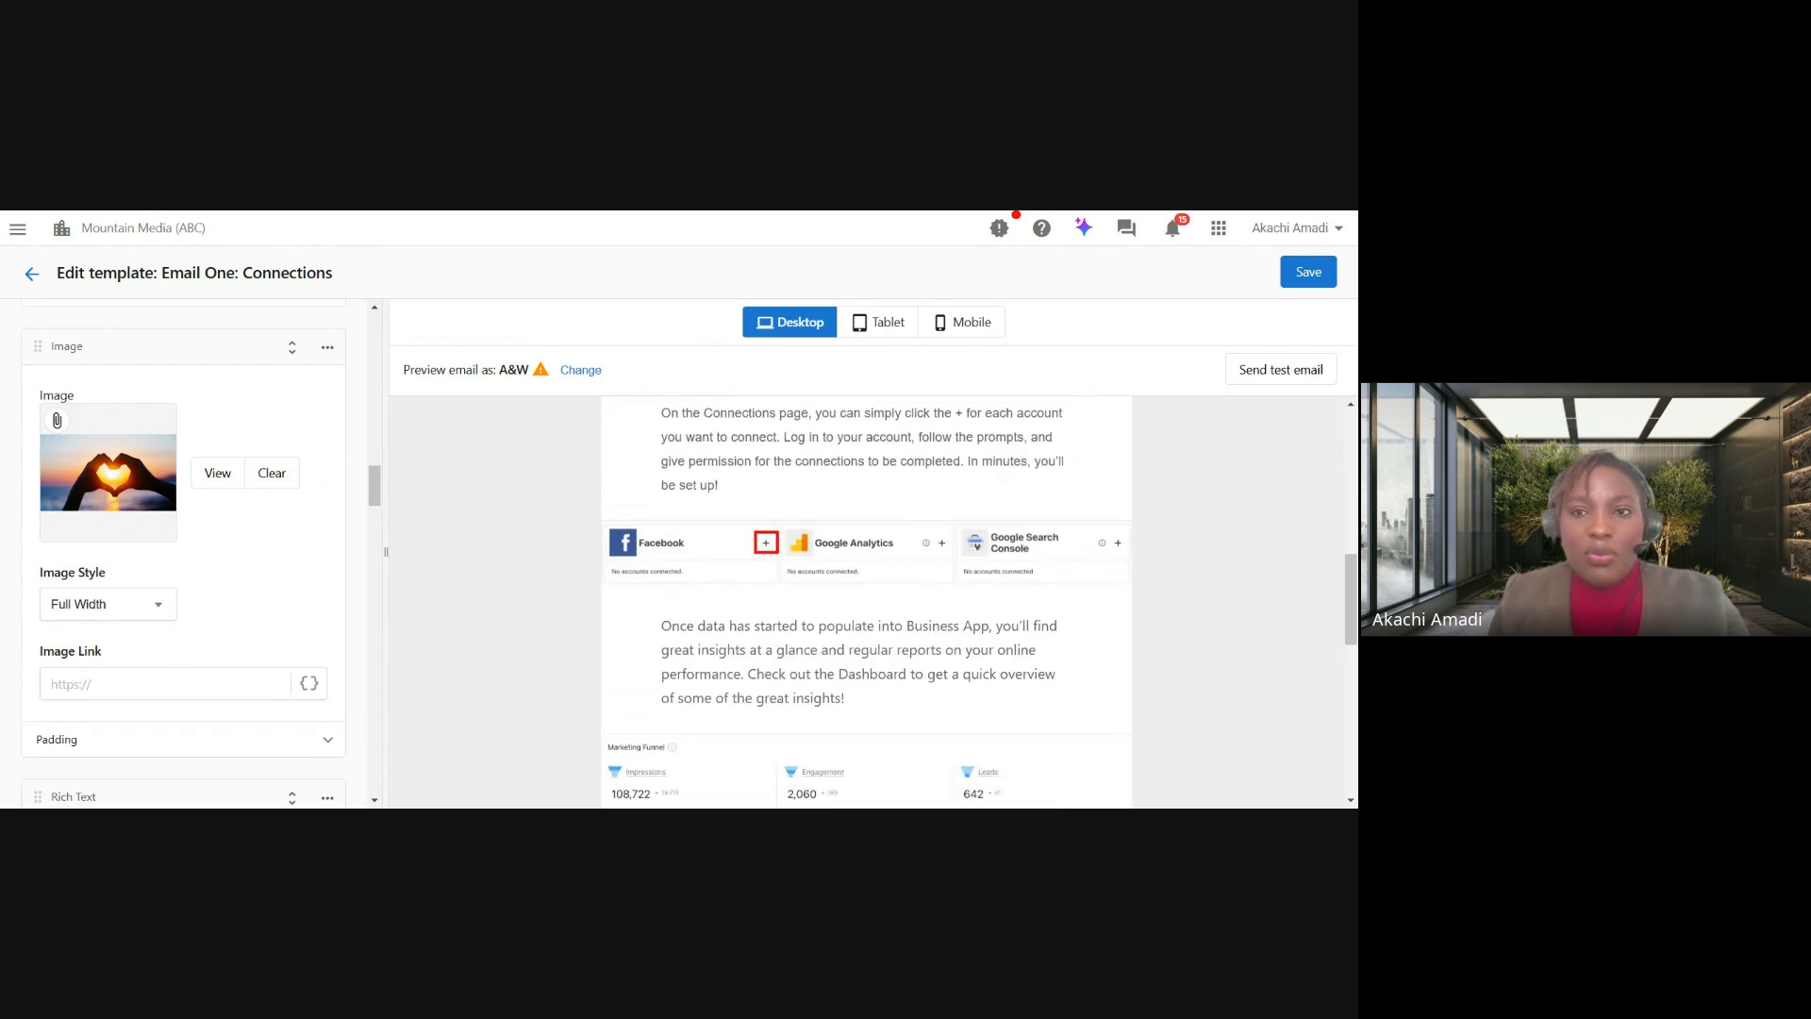
{"action": "scroll", "coordinate": [711, 619], "scroll_direction": "up", "scroll_amount": 10}
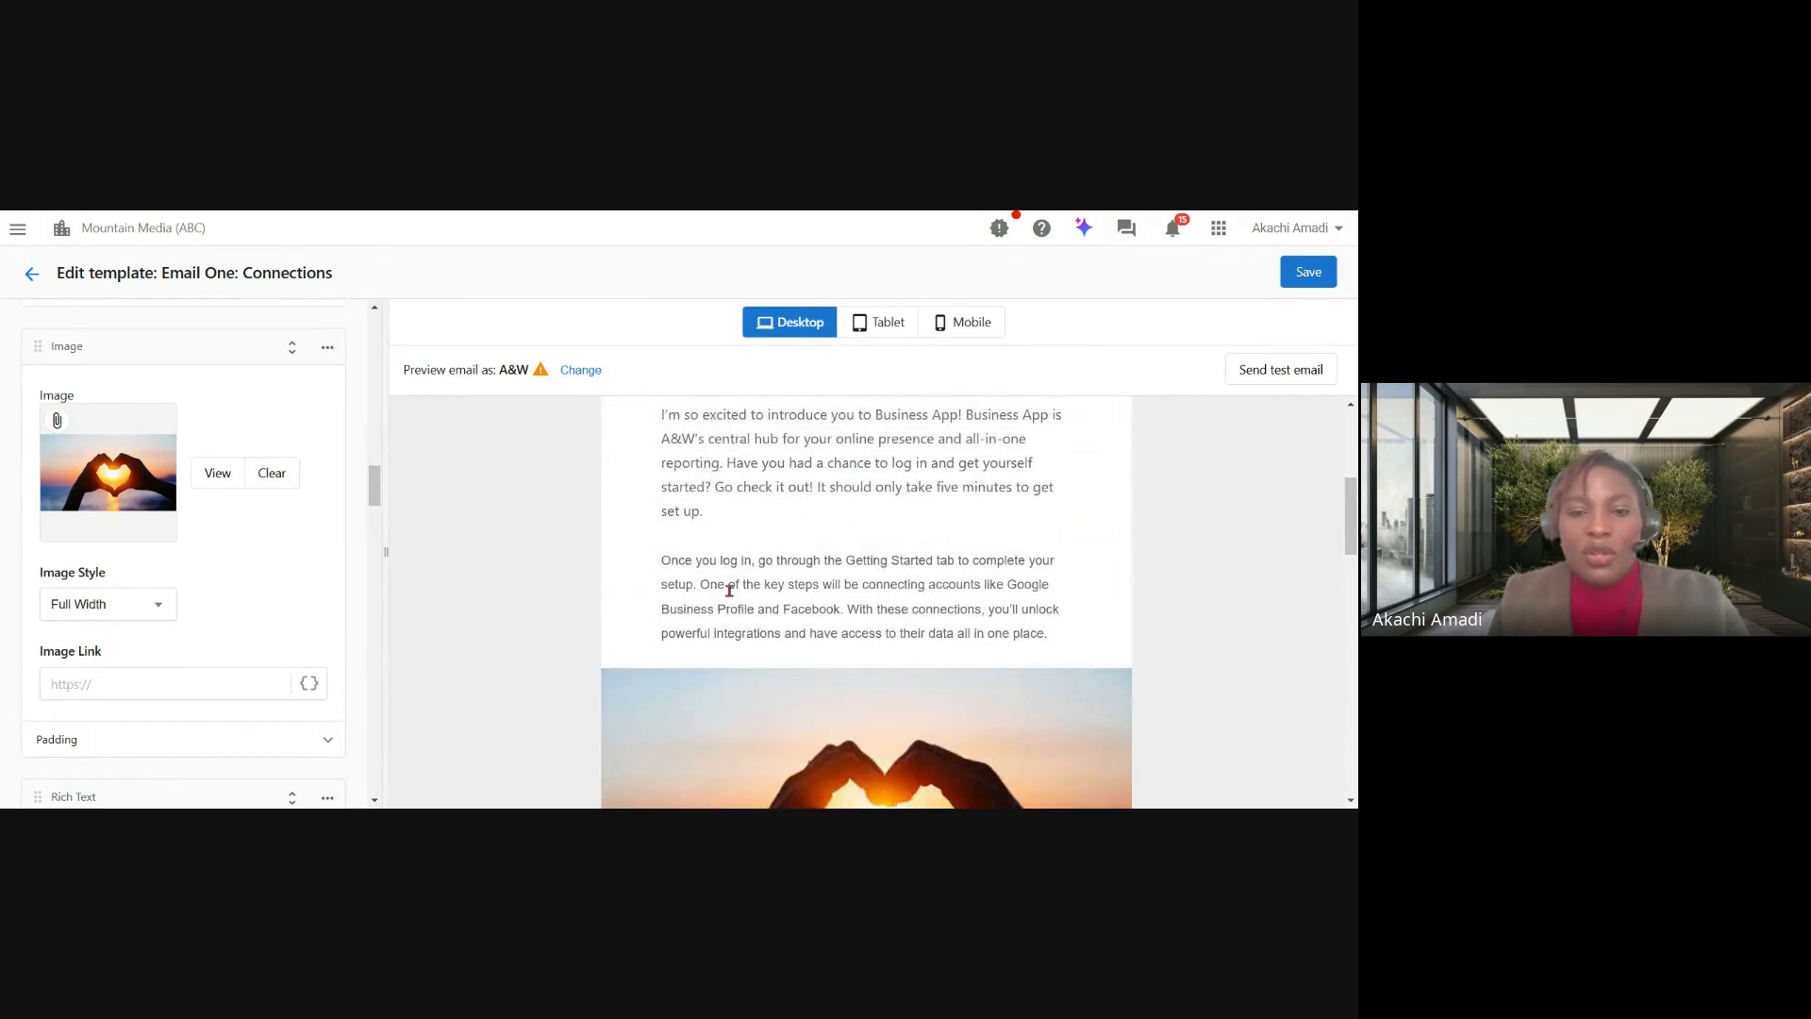
{"action": "scroll", "coordinate": [729, 590], "scroll_direction": "down", "scroll_amount": 3}
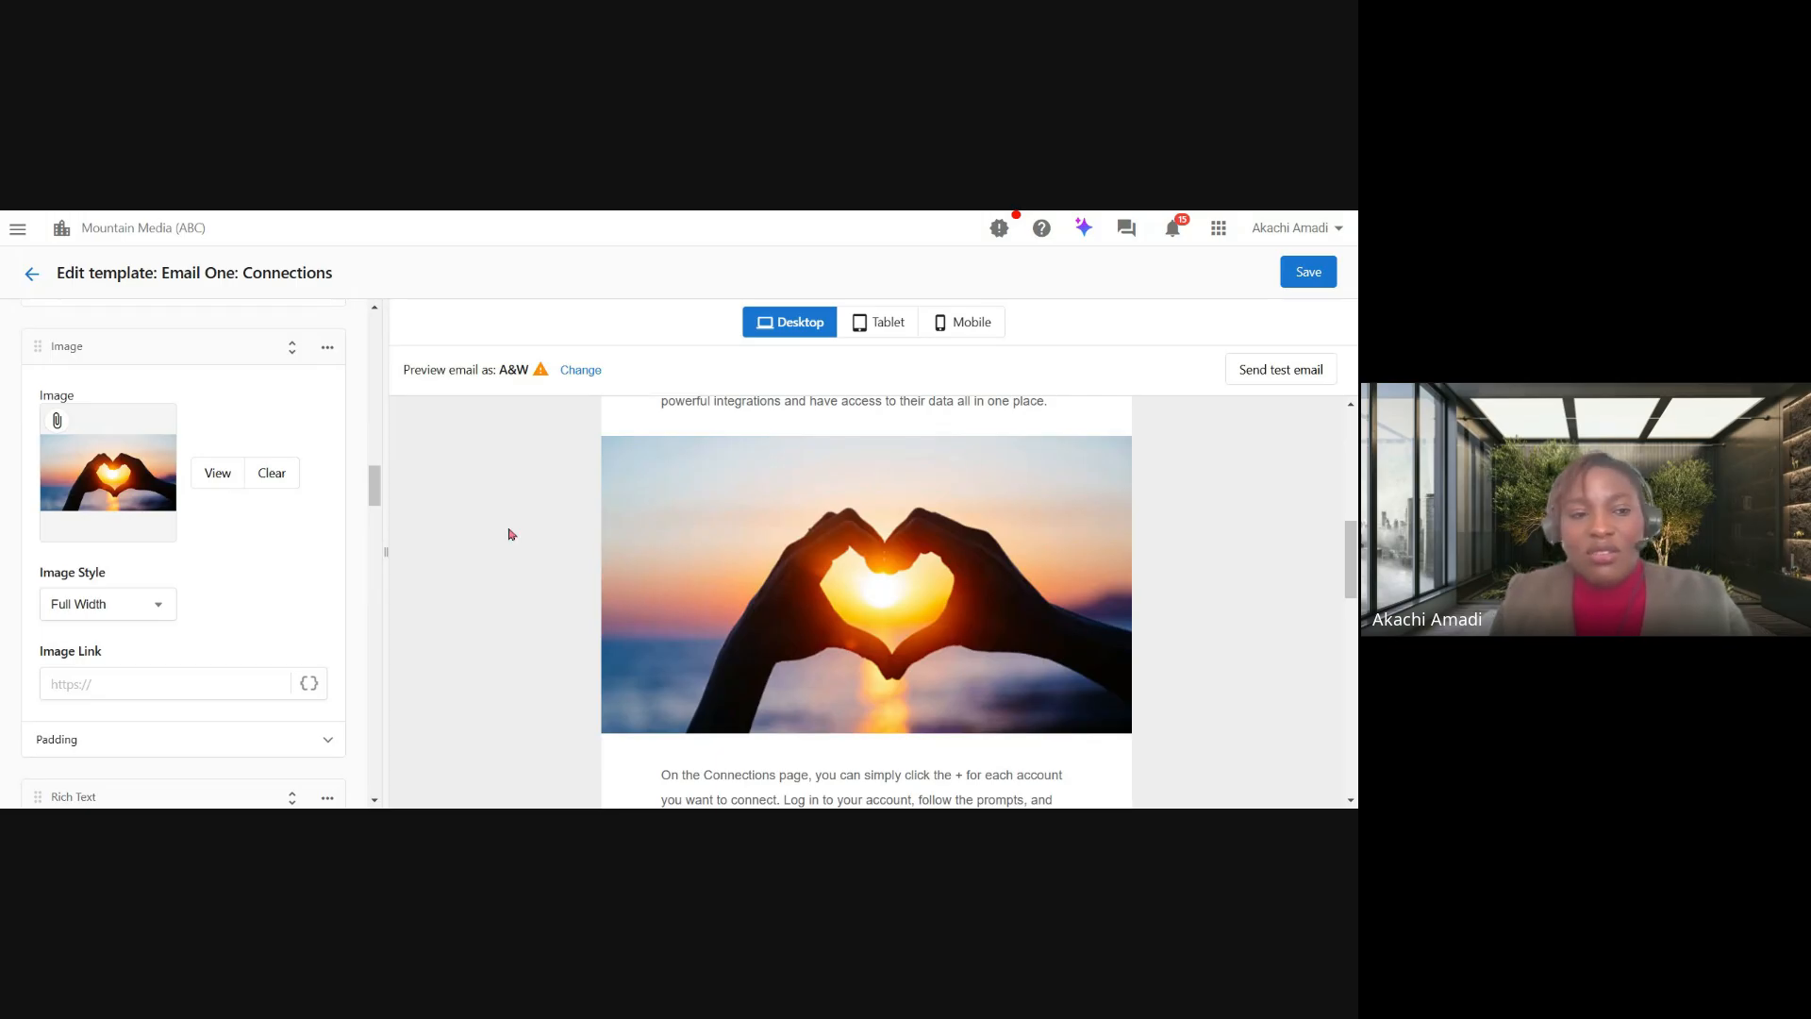
Set the image style of the heart-hands Image block to Center.
{"action": "left_click", "coordinate": [121, 606]}
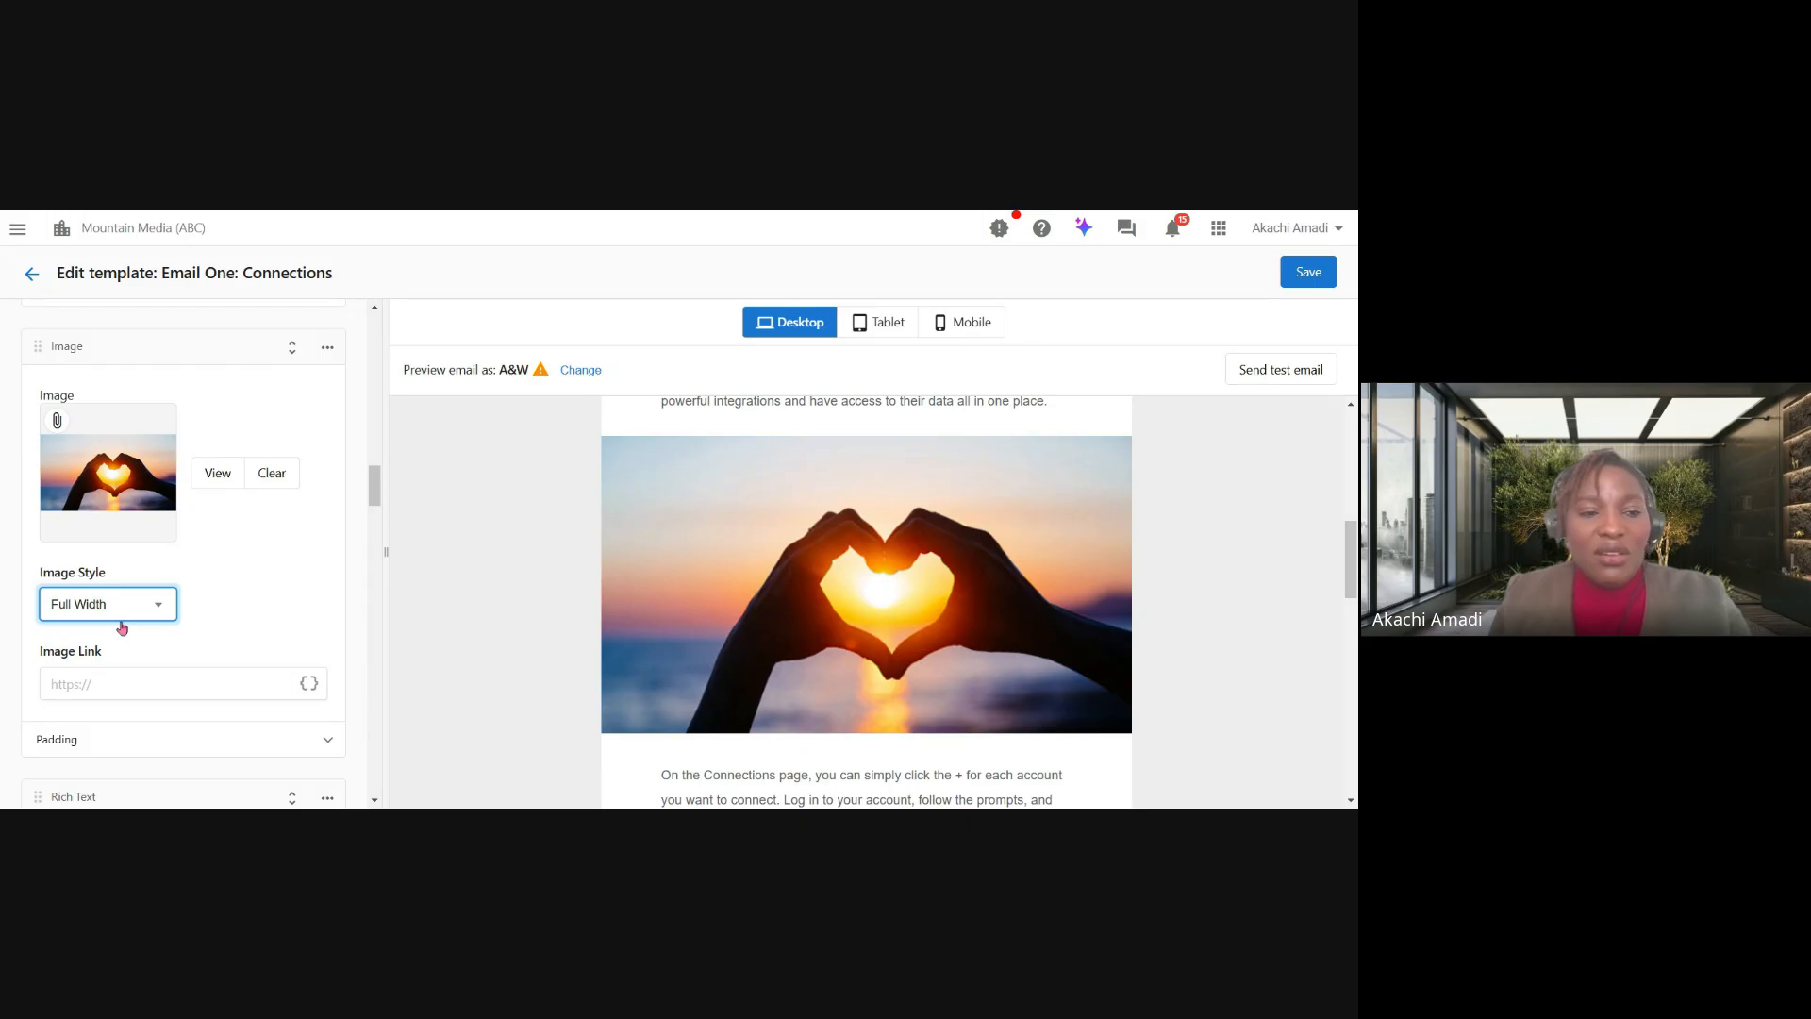
{"action": "left_click", "coordinate": [117, 656]}
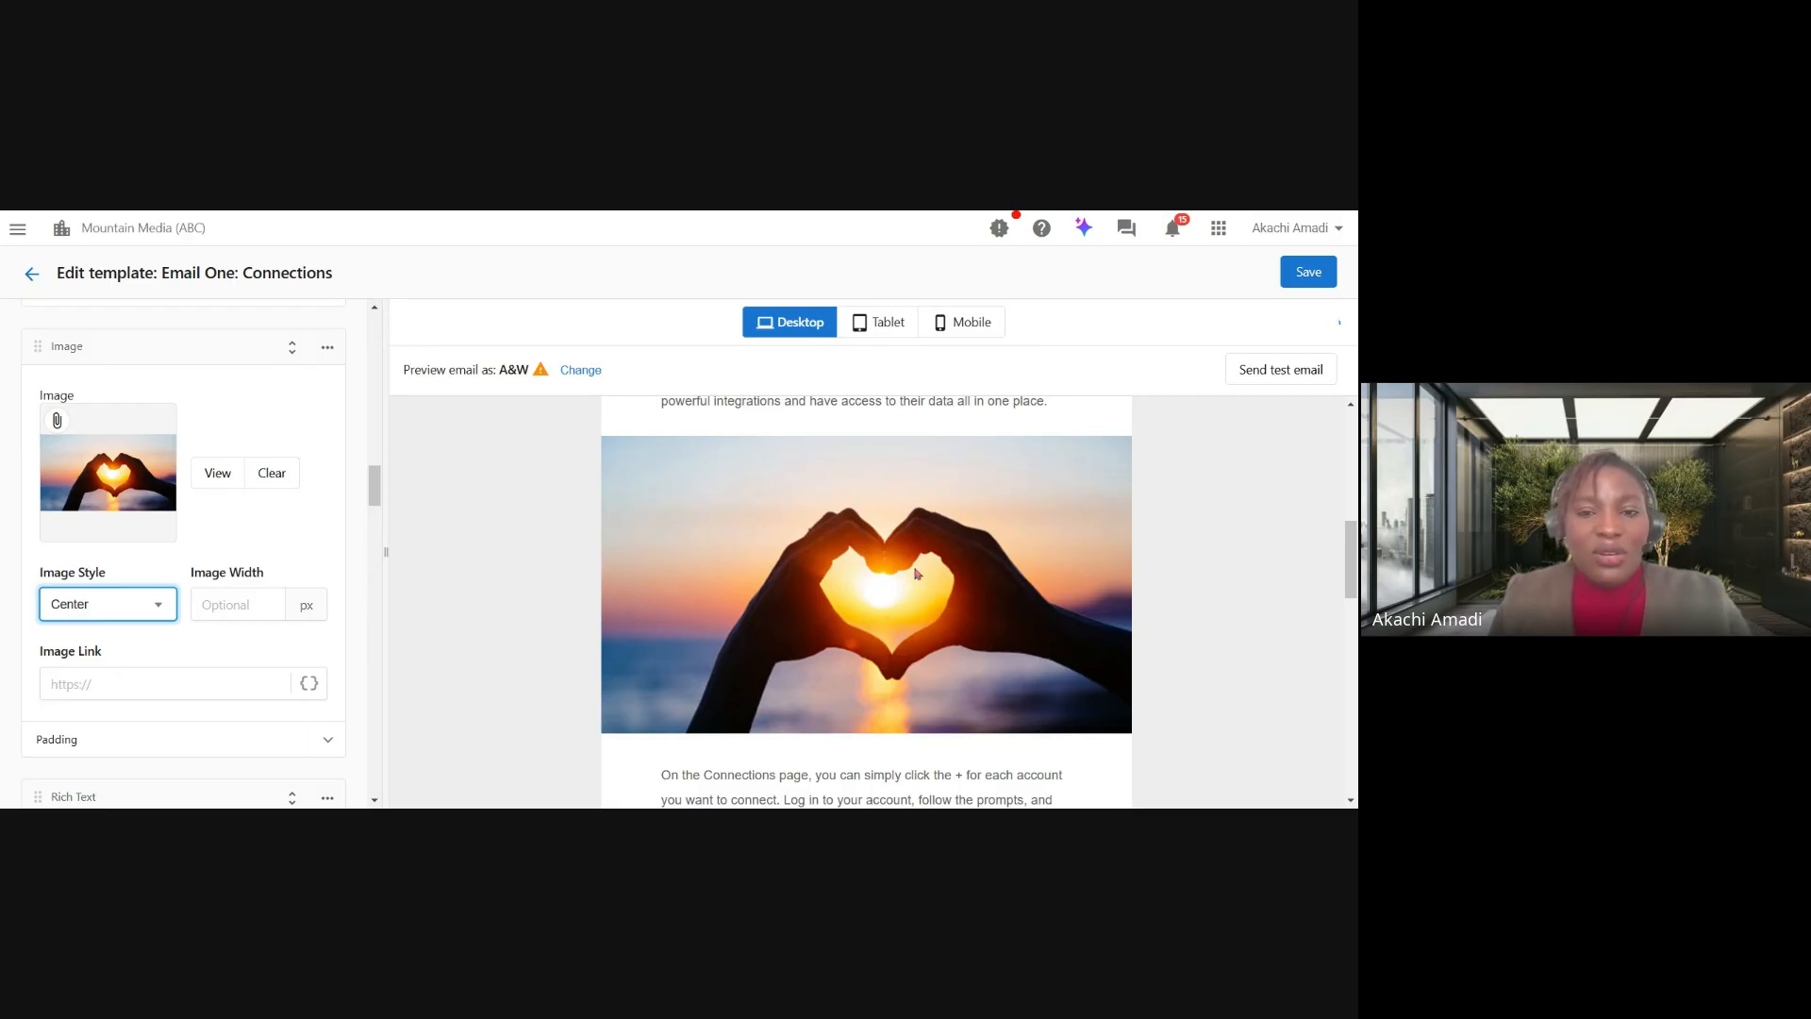
{"action": "scroll", "coordinate": [215, 658], "scroll_direction": "down", "scroll_amount": 1}
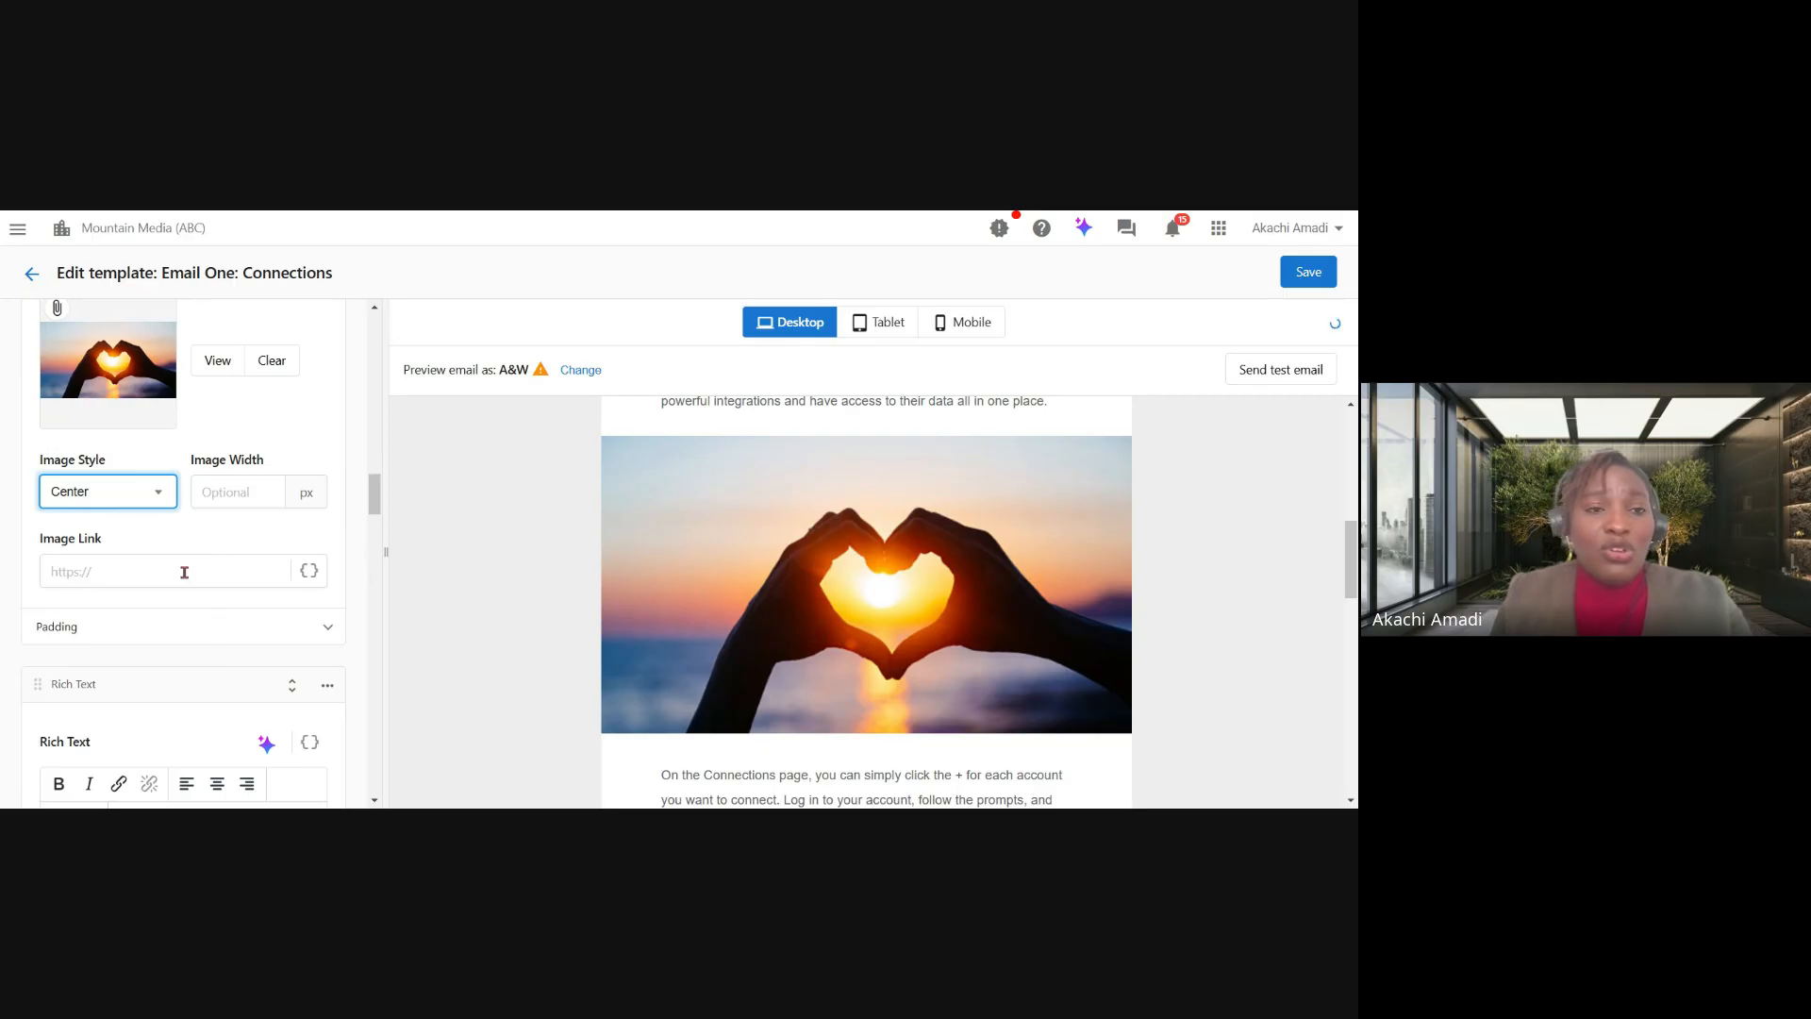
{"action": "scroll", "coordinate": [161, 581], "scroll_direction": "down", "scroll_amount": 1}
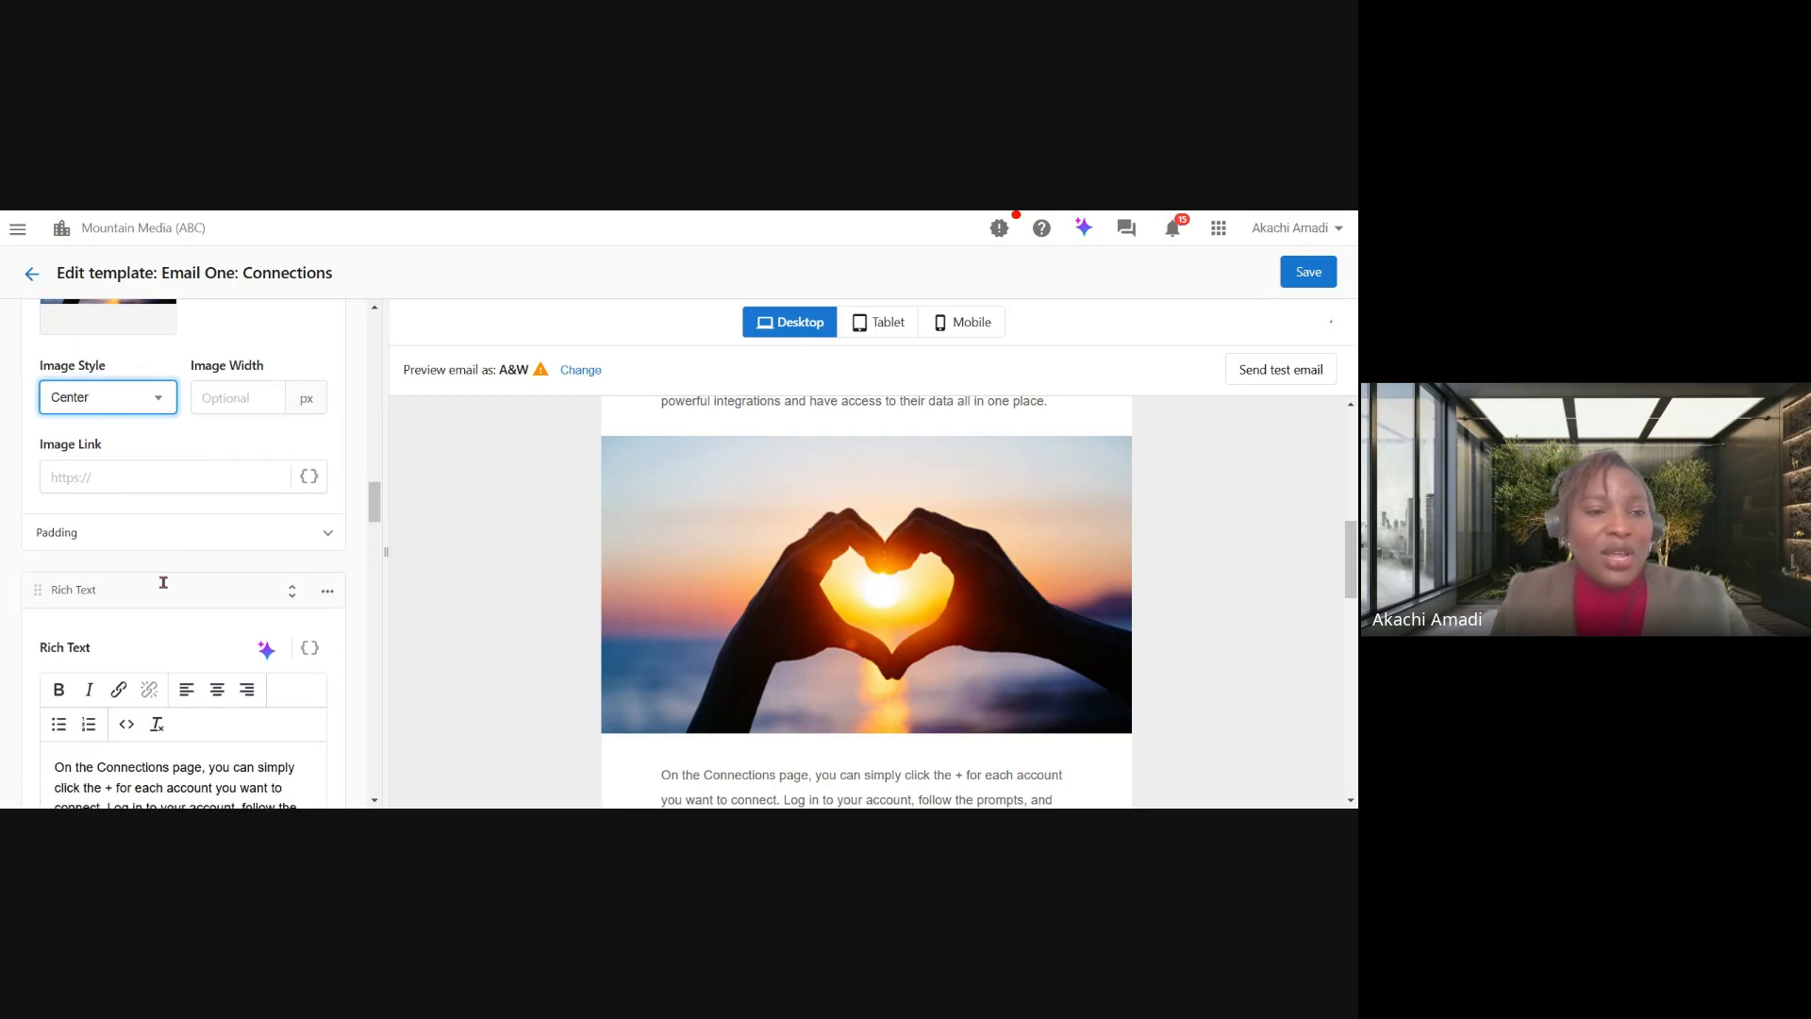
{"action": "scroll", "coordinate": [599, 672], "scroll_direction": "down", "scroll_amount": 1}
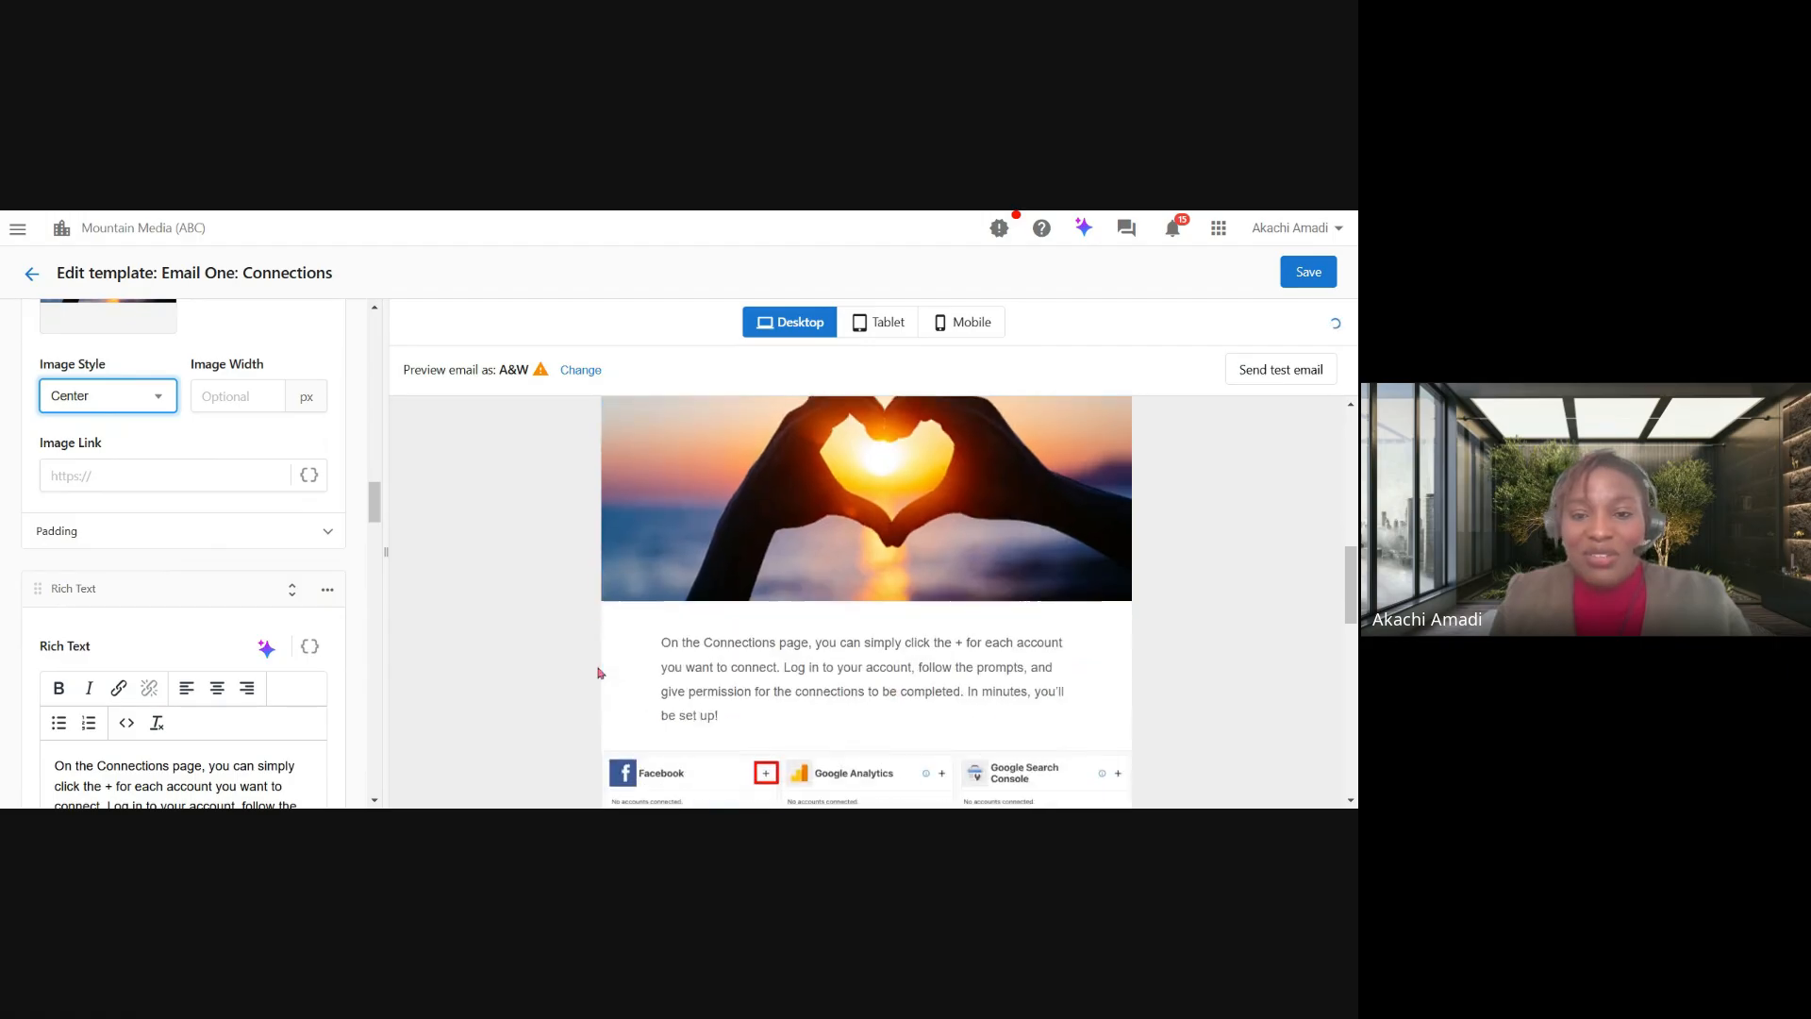
{"action": "scroll", "coordinate": [598, 673], "scroll_direction": "down", "scroll_amount": 1}
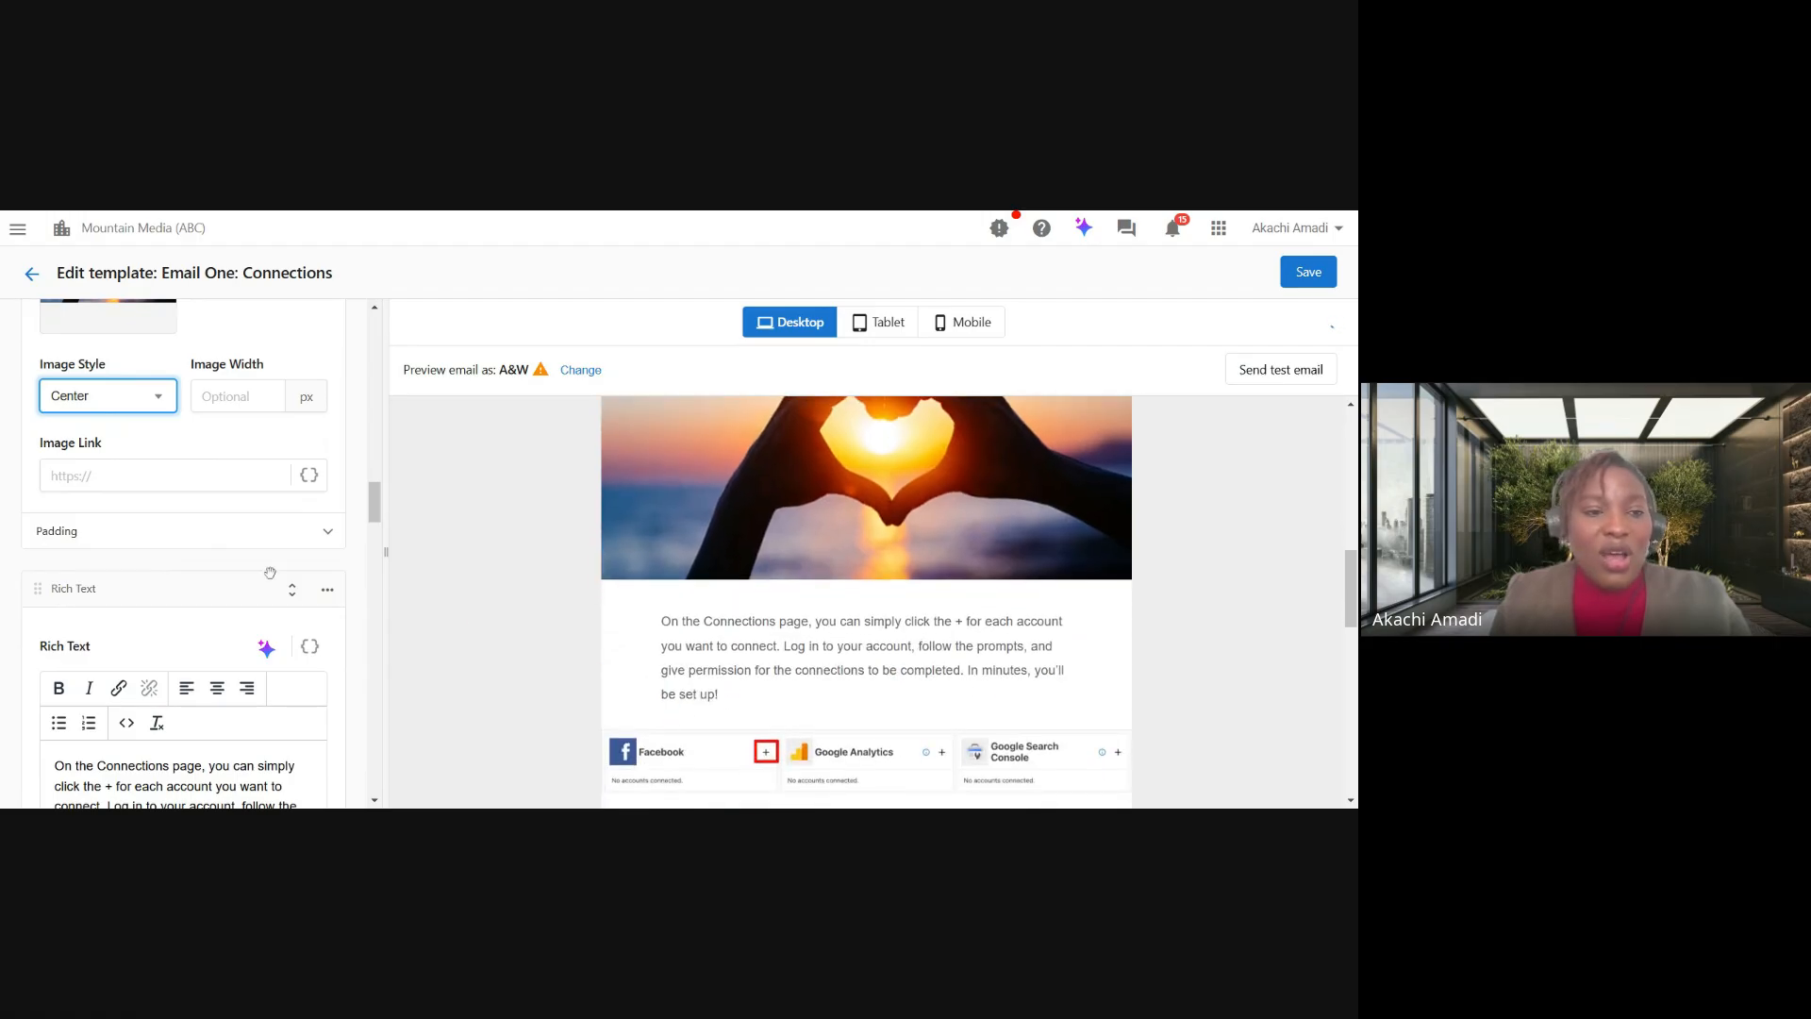
{"action": "scroll", "coordinate": [270, 572], "scroll_direction": "down", "scroll_amount": 5}
{"action": "scroll", "coordinate": [270, 573], "scroll_direction": "up", "scroll_amount": 6}
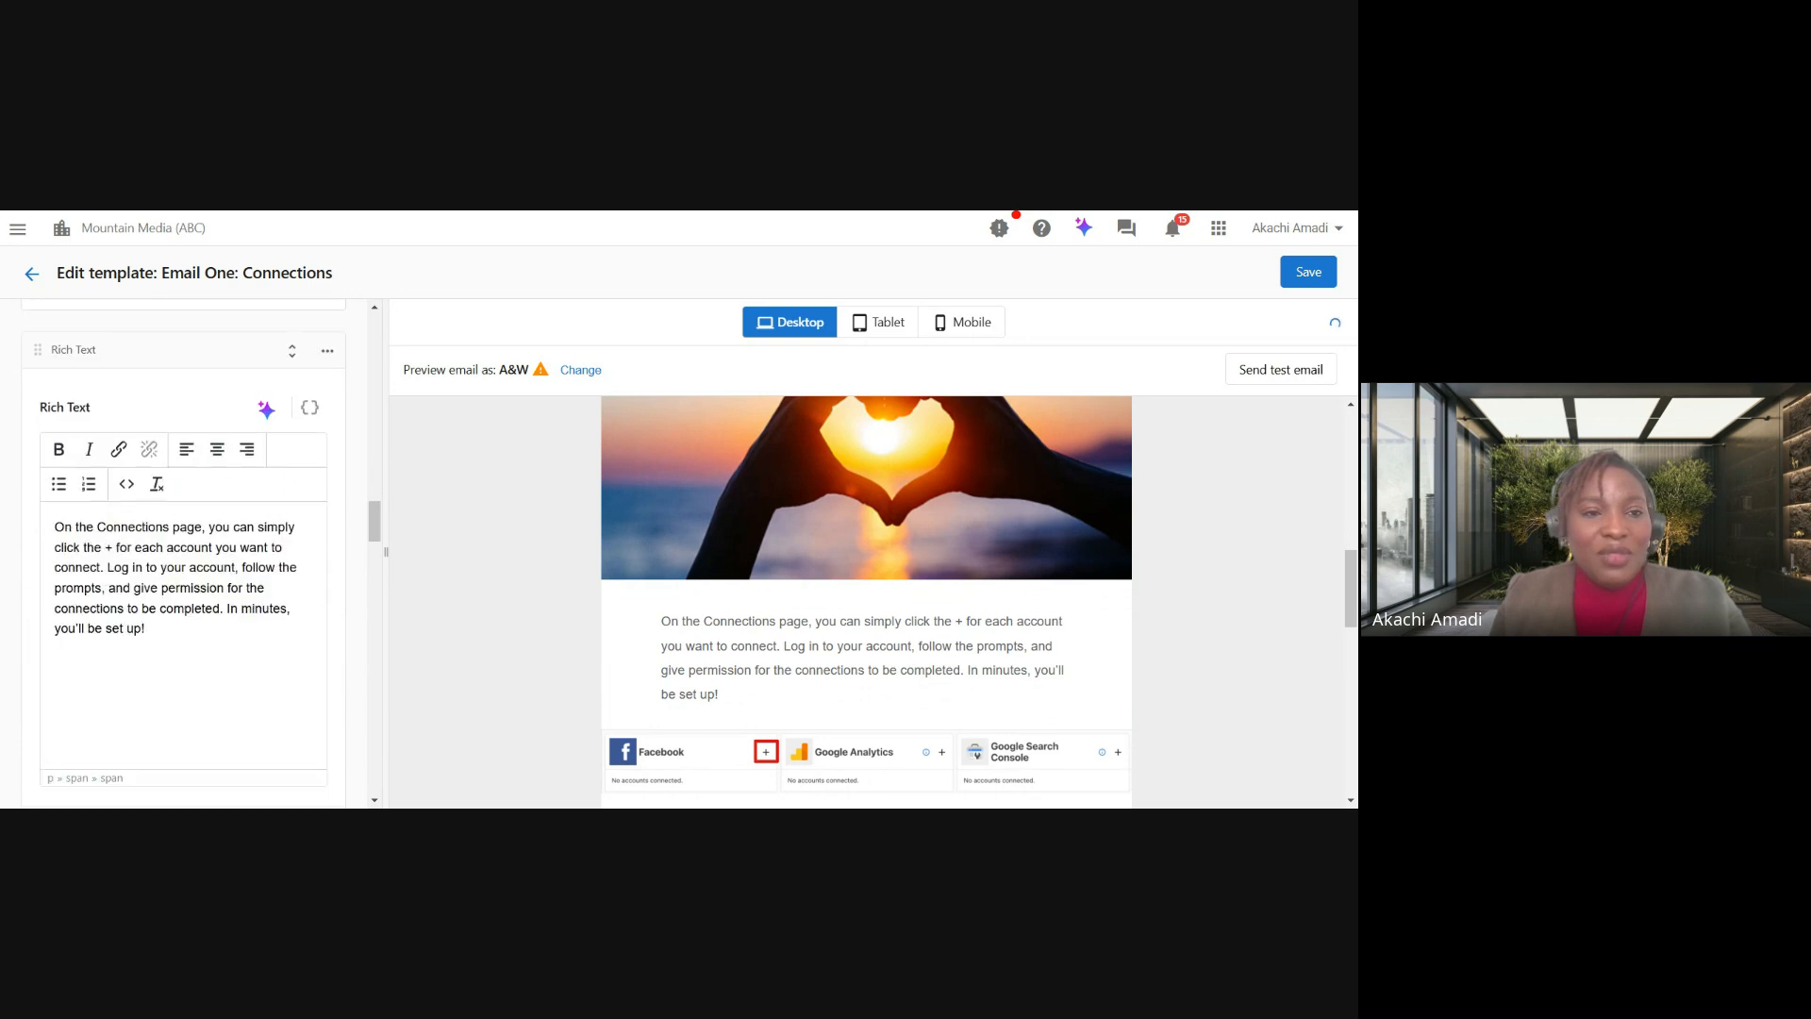
Review the heart-hands Image block's options and the email's remaining content blocks, sizing and spacing, top logo and footer settings.
{"action": "scroll", "coordinate": [297, 481], "scroll_direction": "up", "scroll_amount": 3}
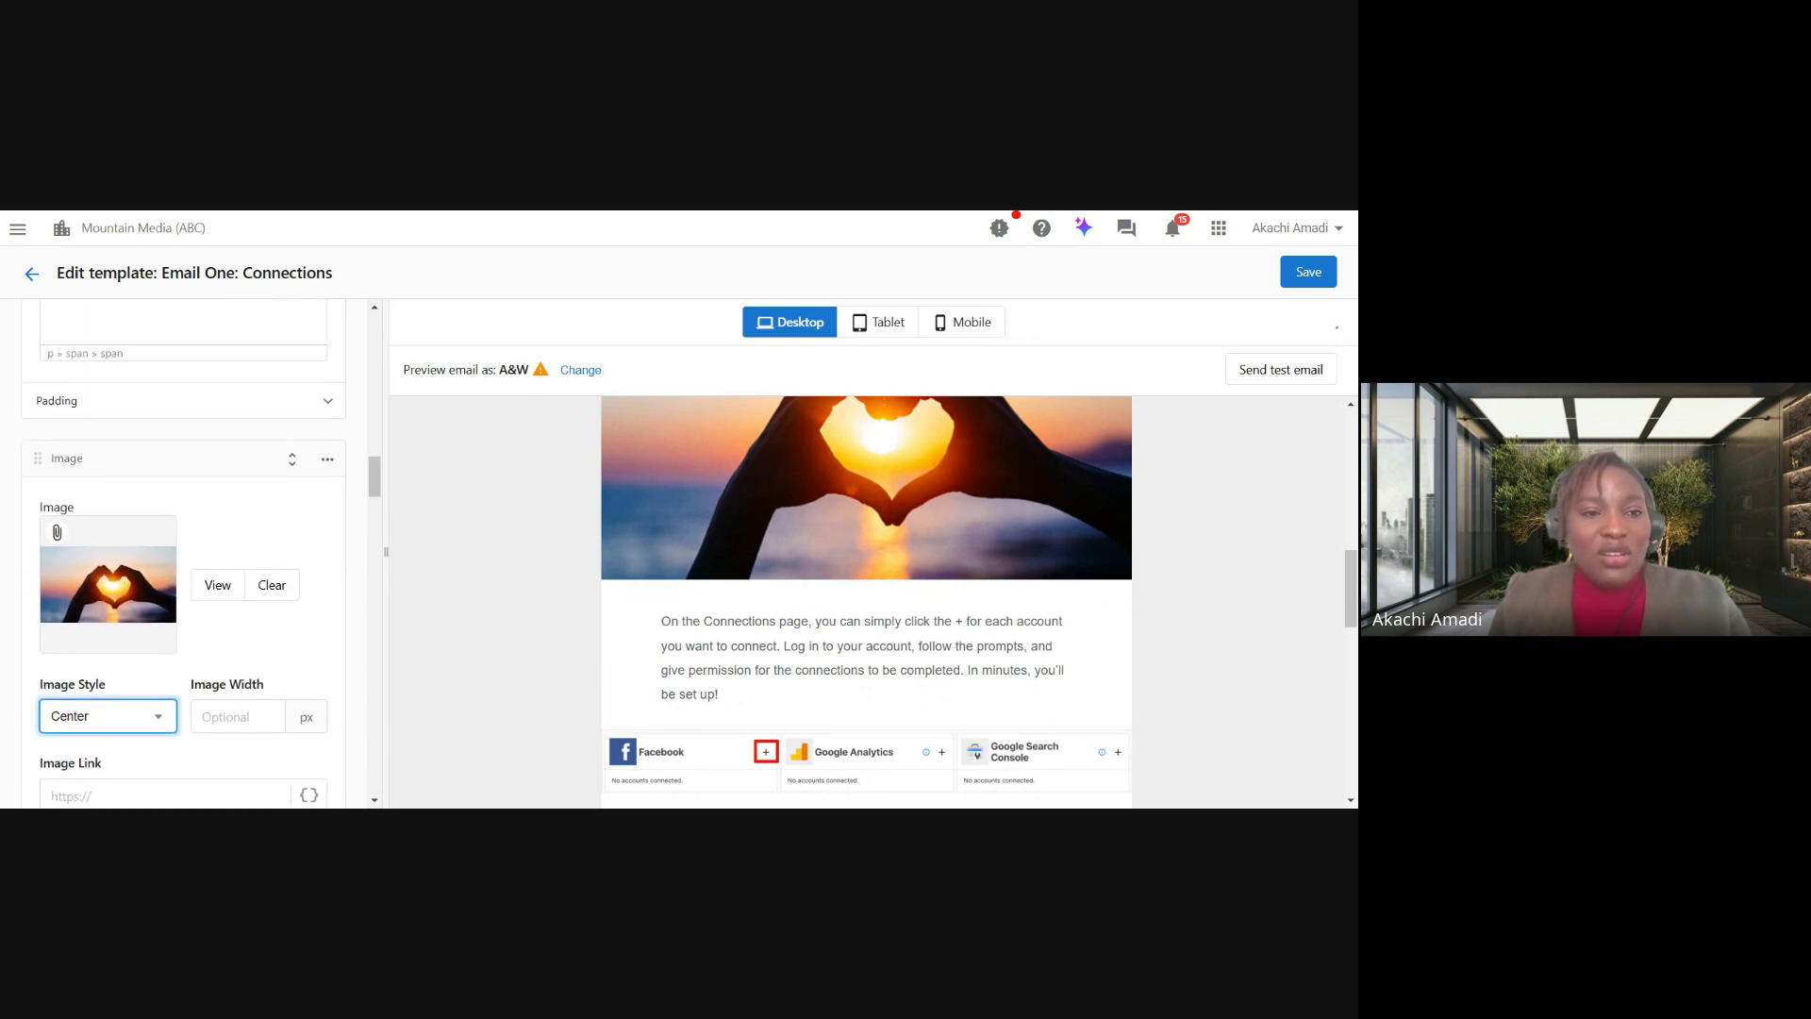
{"action": "left_click", "coordinate": [327, 475]}
{"action": "left_click", "coordinate": [429, 451]}
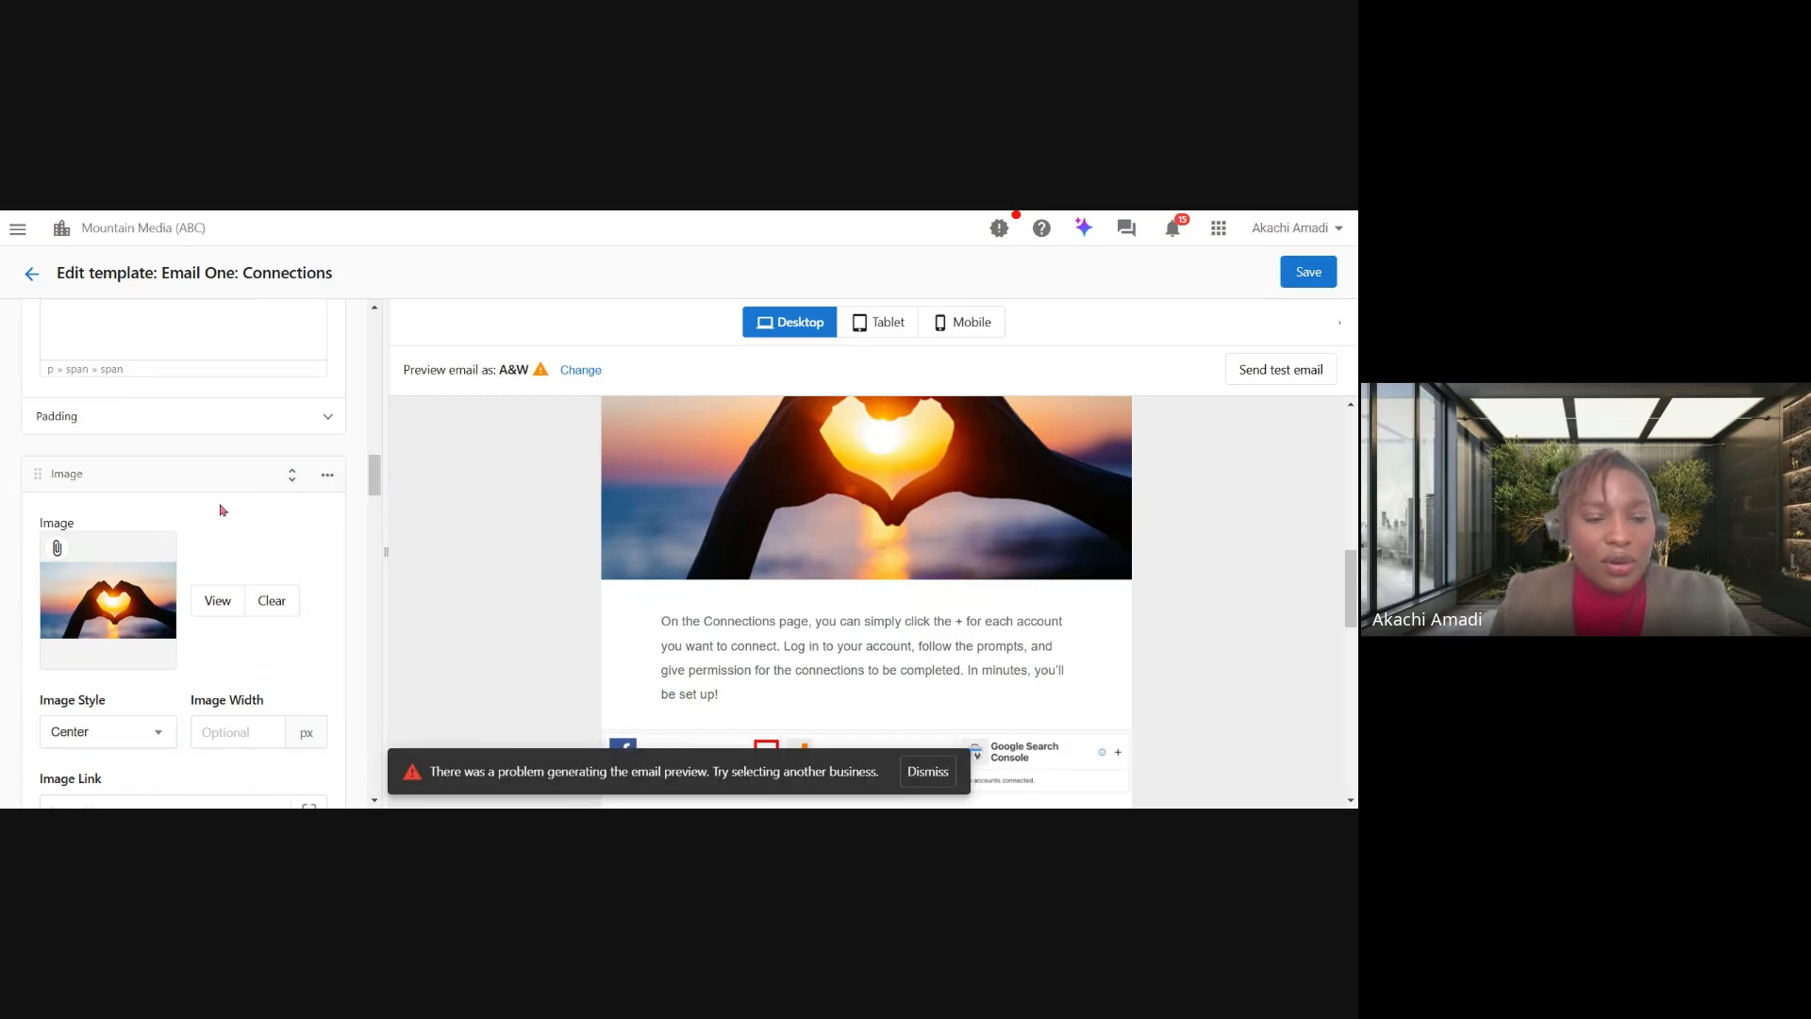
{"action": "scroll", "coordinate": [304, 550], "scroll_direction": "down", "scroll_amount": 1}
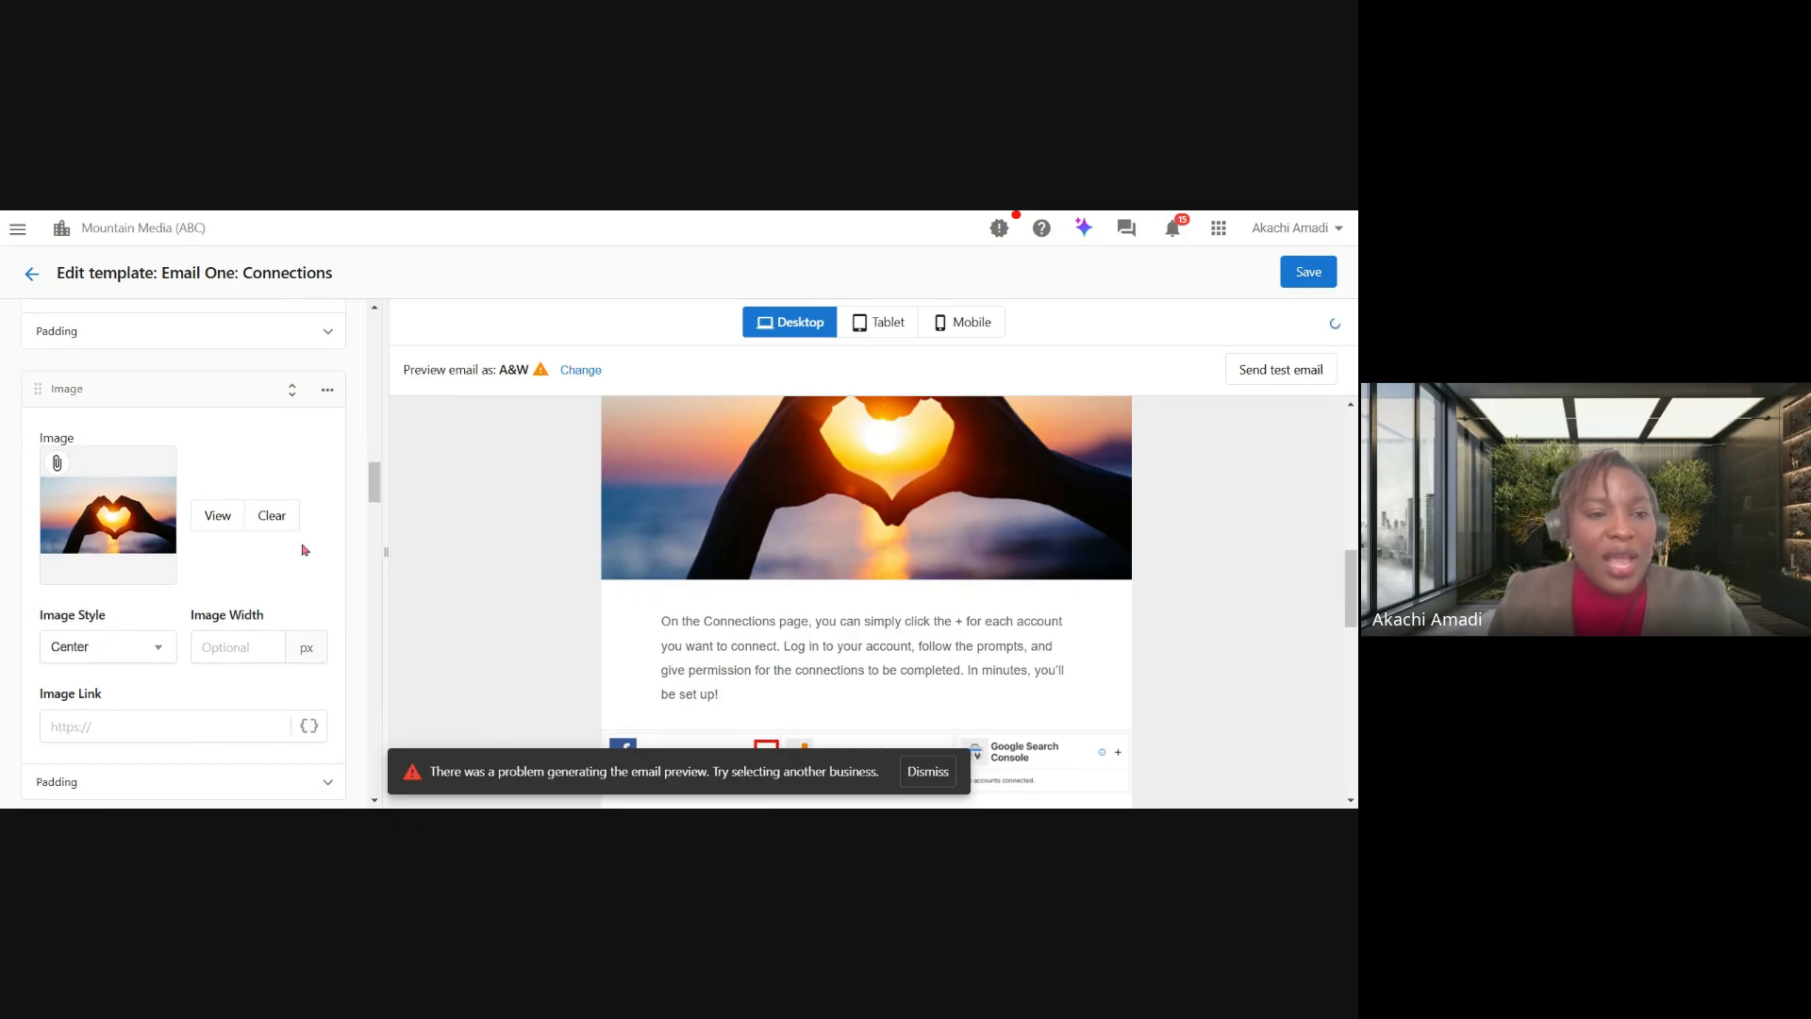
{"action": "scroll", "coordinate": [193, 552], "scroll_direction": "down", "scroll_amount": 2}
{"action": "scroll", "coordinate": [193, 552], "scroll_direction": "down", "scroll_amount": 1}
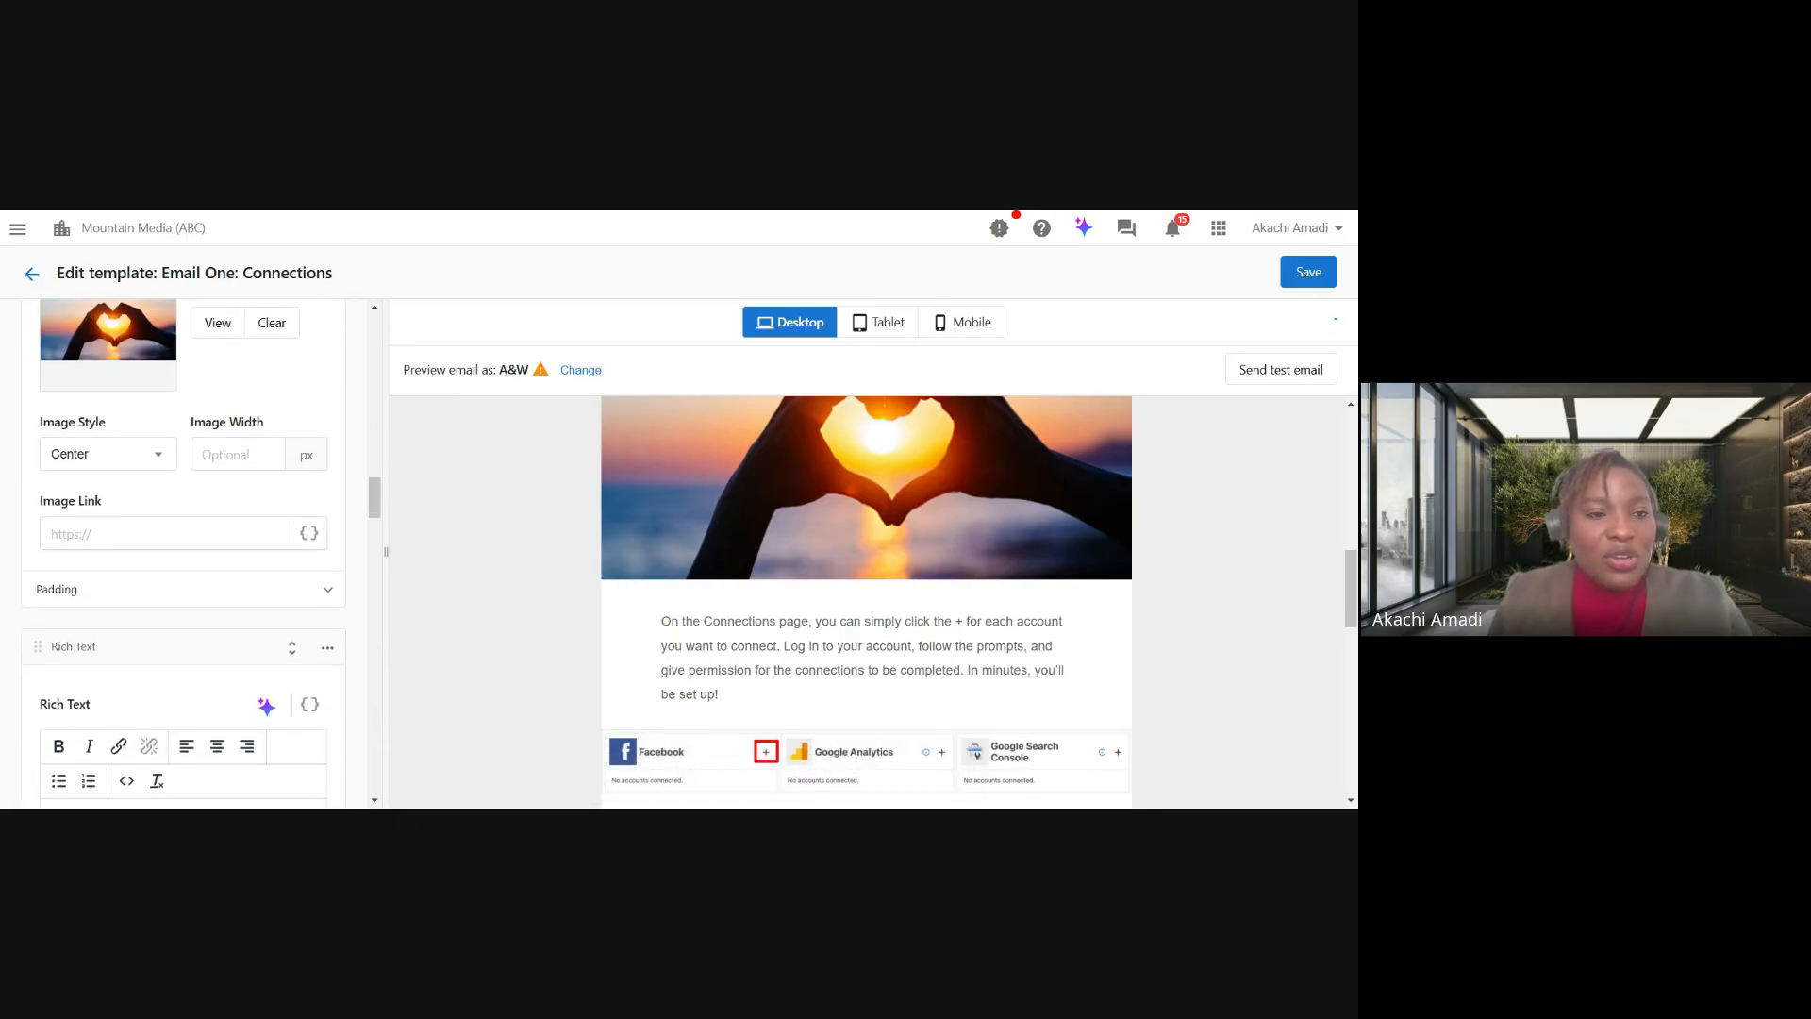
{"action": "scroll", "coordinate": [193, 551], "scroll_direction": "up", "scroll_amount": 1}
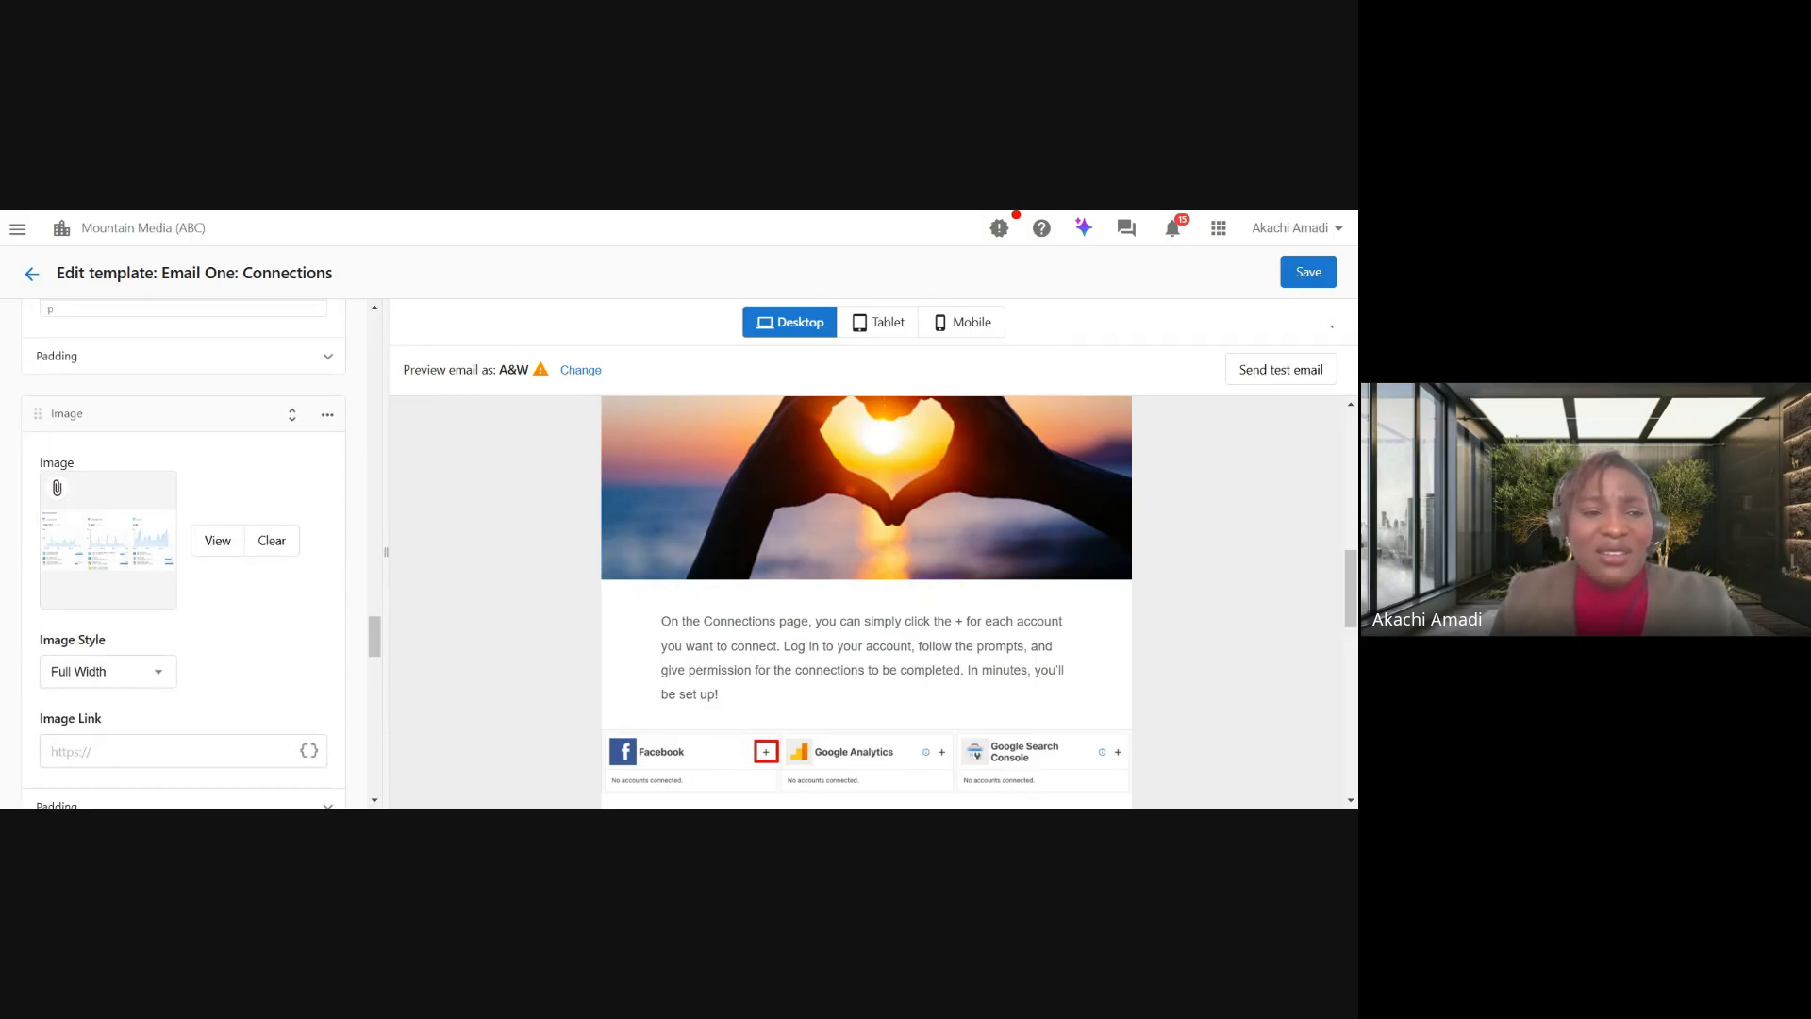
{"action": "scroll", "coordinate": [308, 522], "scroll_direction": "down", "scroll_amount": 2}
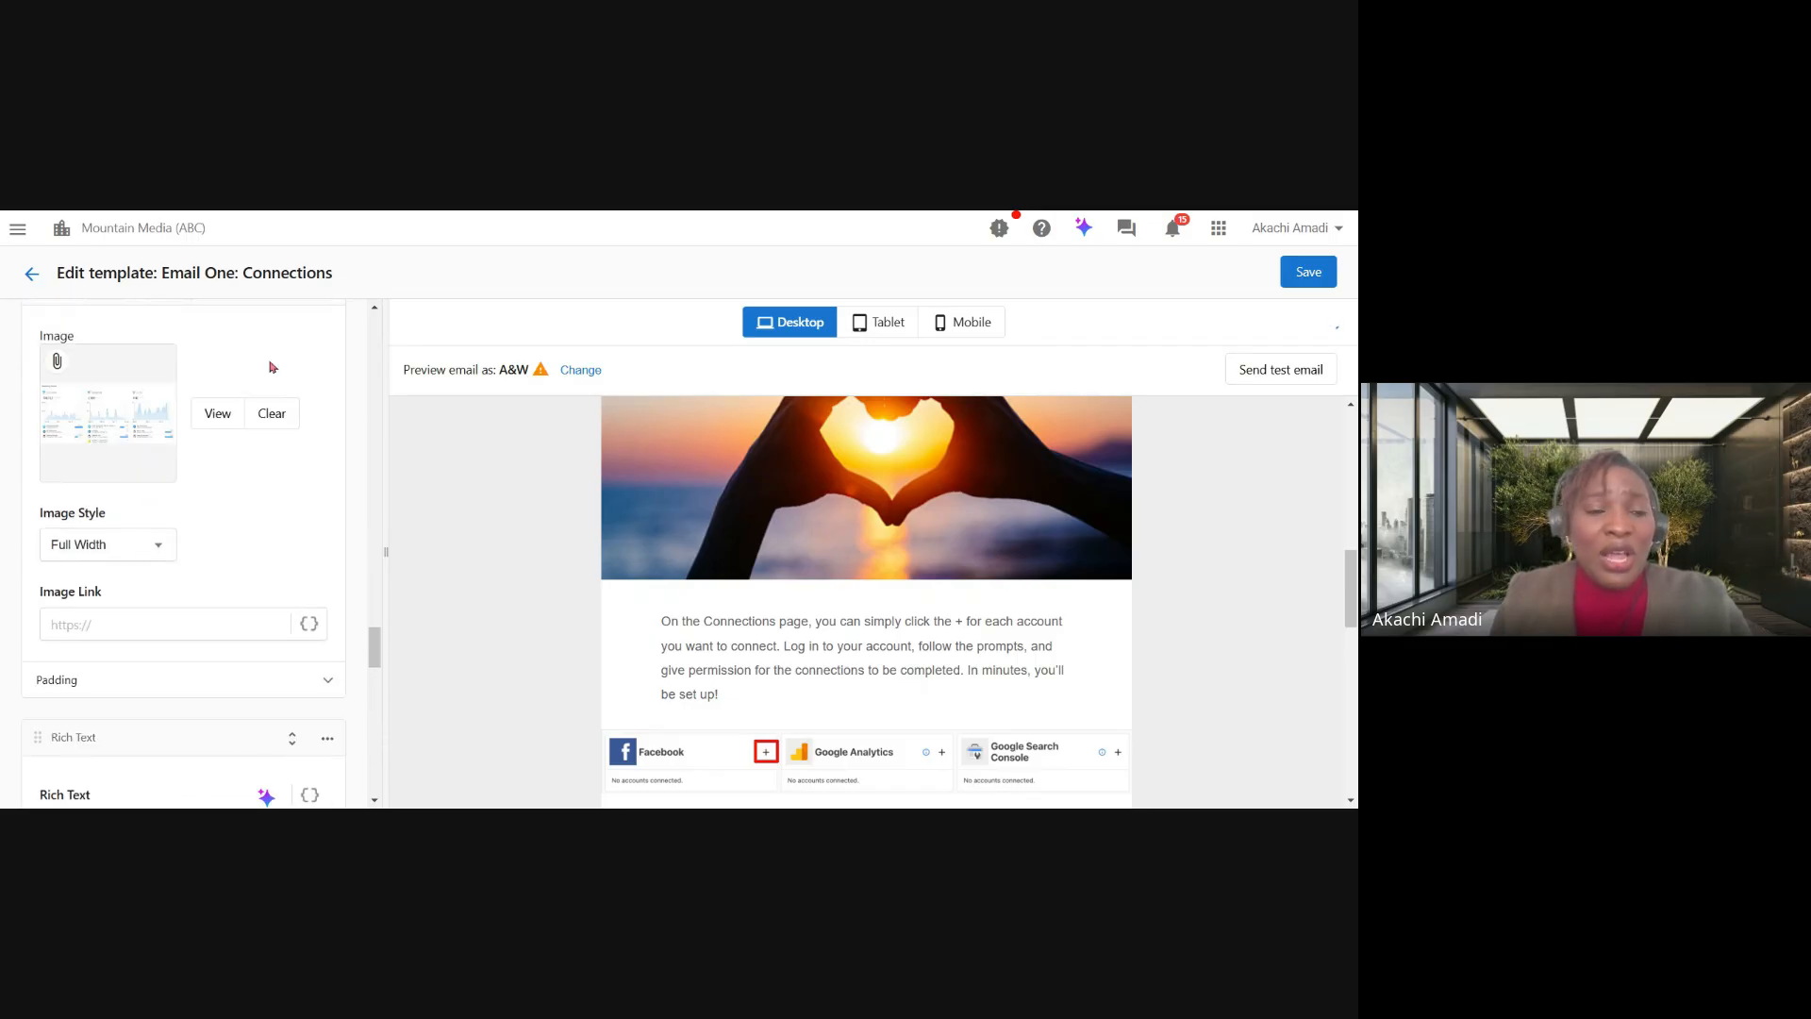
{"action": "scroll", "coordinate": [278, 492], "scroll_direction": "down", "scroll_amount": 15}
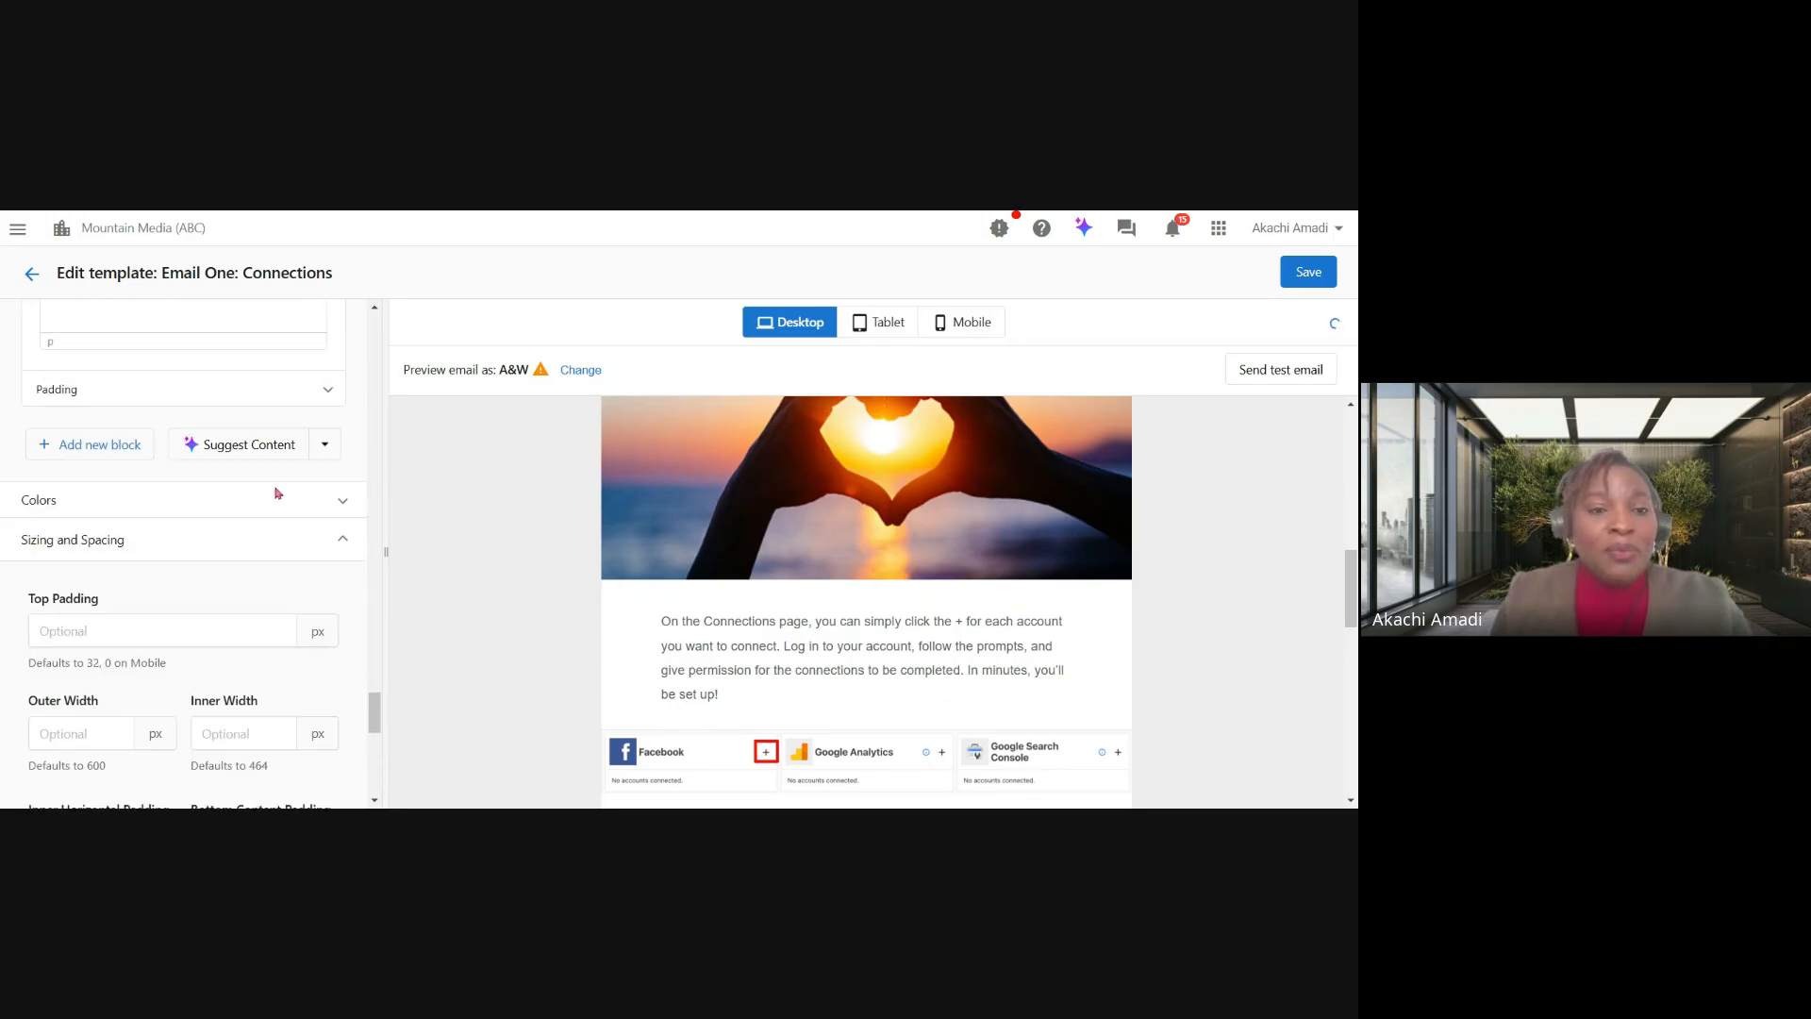
{"action": "scroll", "coordinate": [184, 551], "scroll_direction": "down", "scroll_amount": 1}
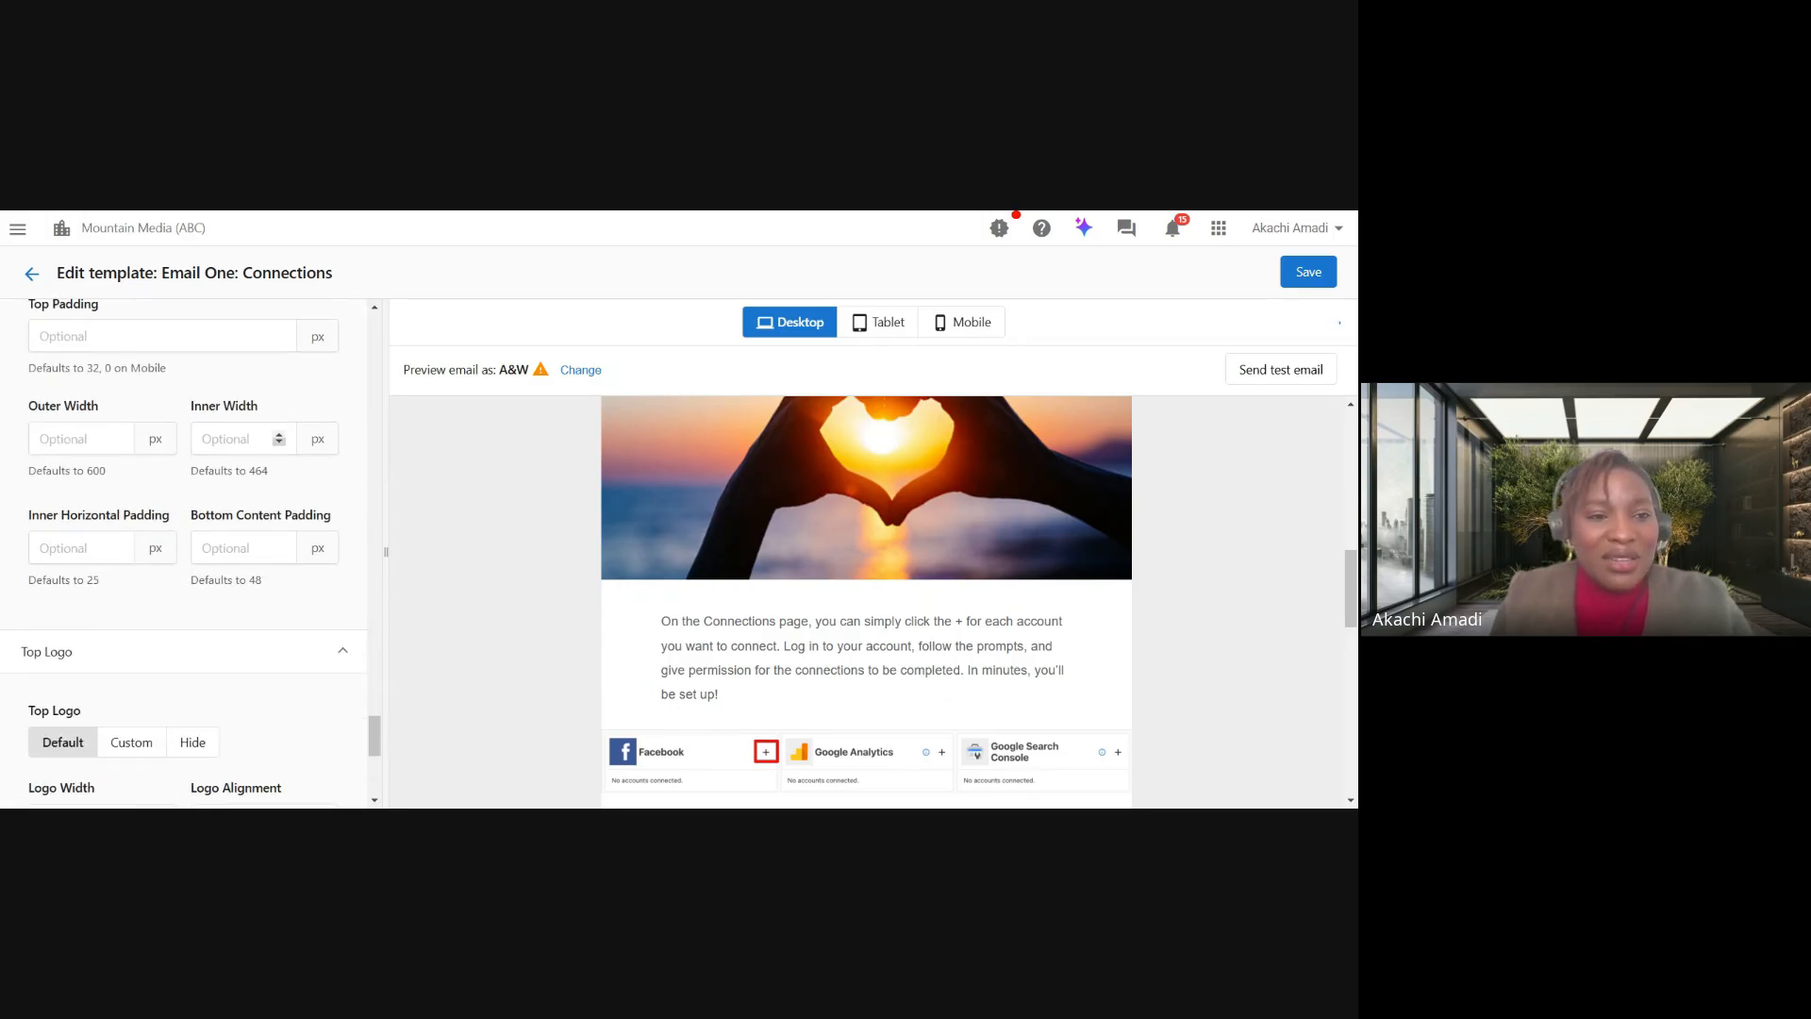
{"action": "scroll", "coordinate": [184, 552], "scroll_direction": "down", "scroll_amount": 5}
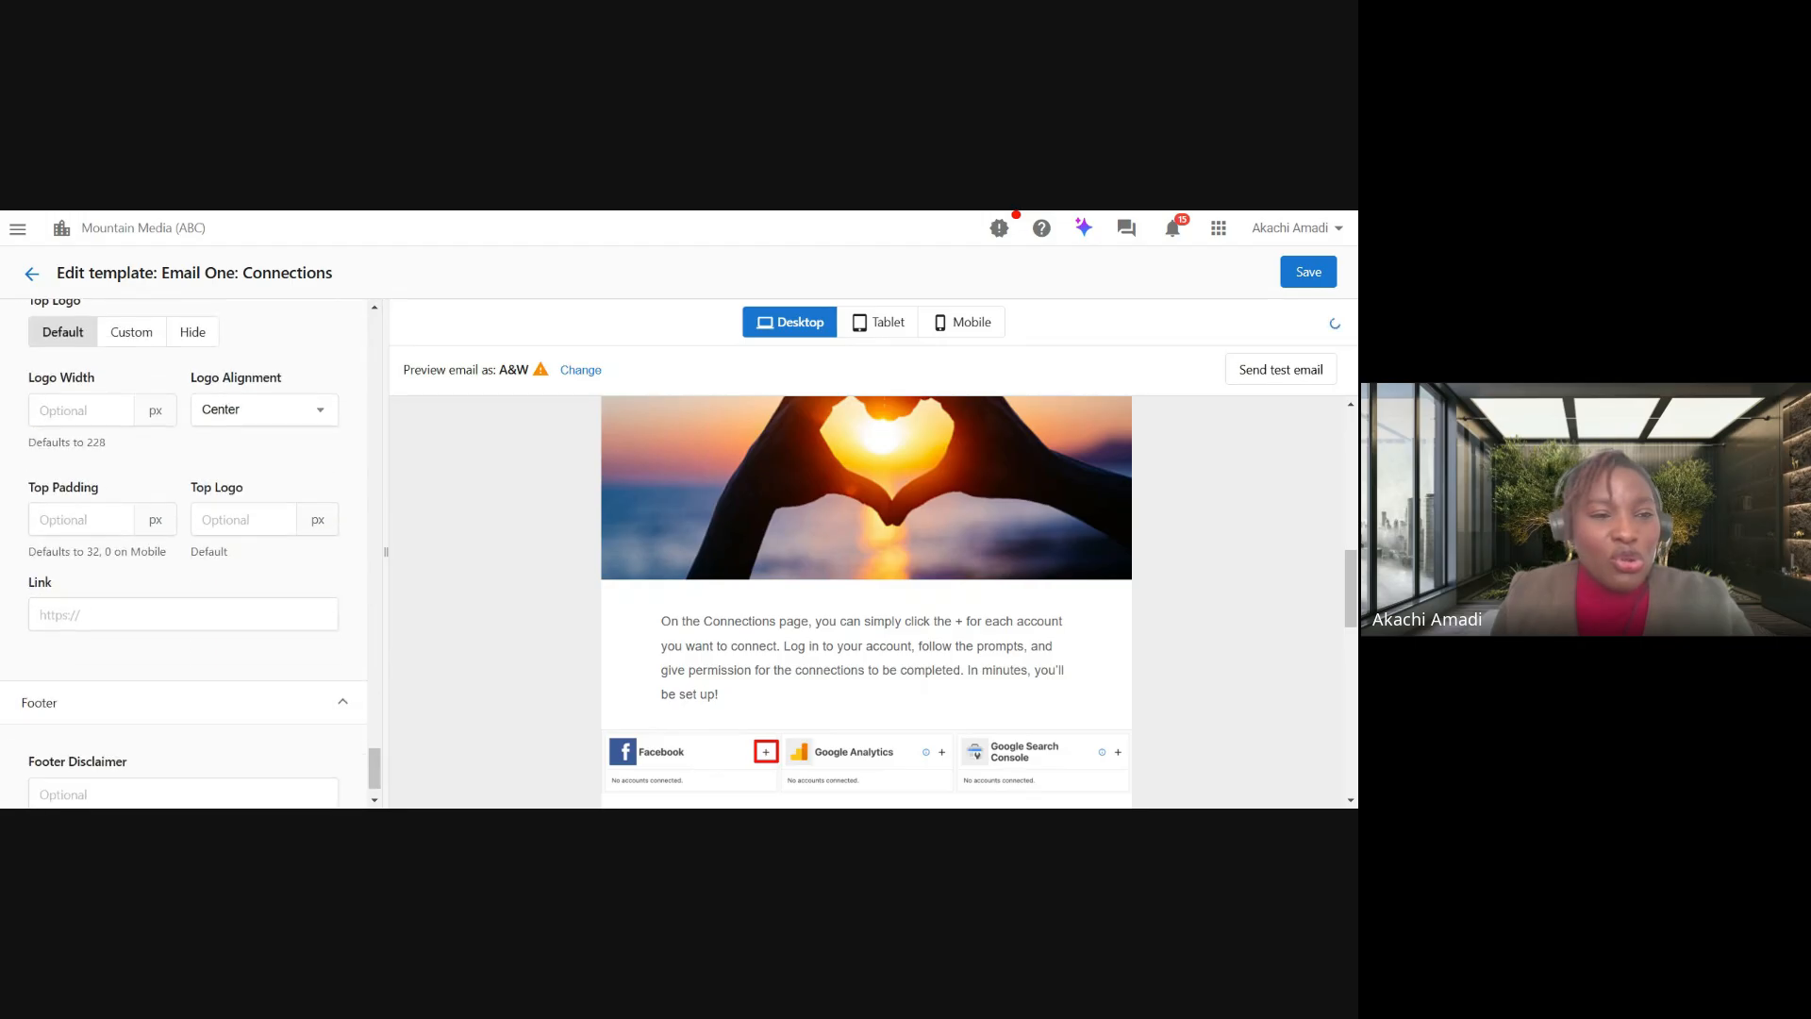
Set the alignment of the email's top logo to Left.
{"action": "scroll", "coordinate": [64, 487], "scroll_direction": "up", "scroll_amount": 3}
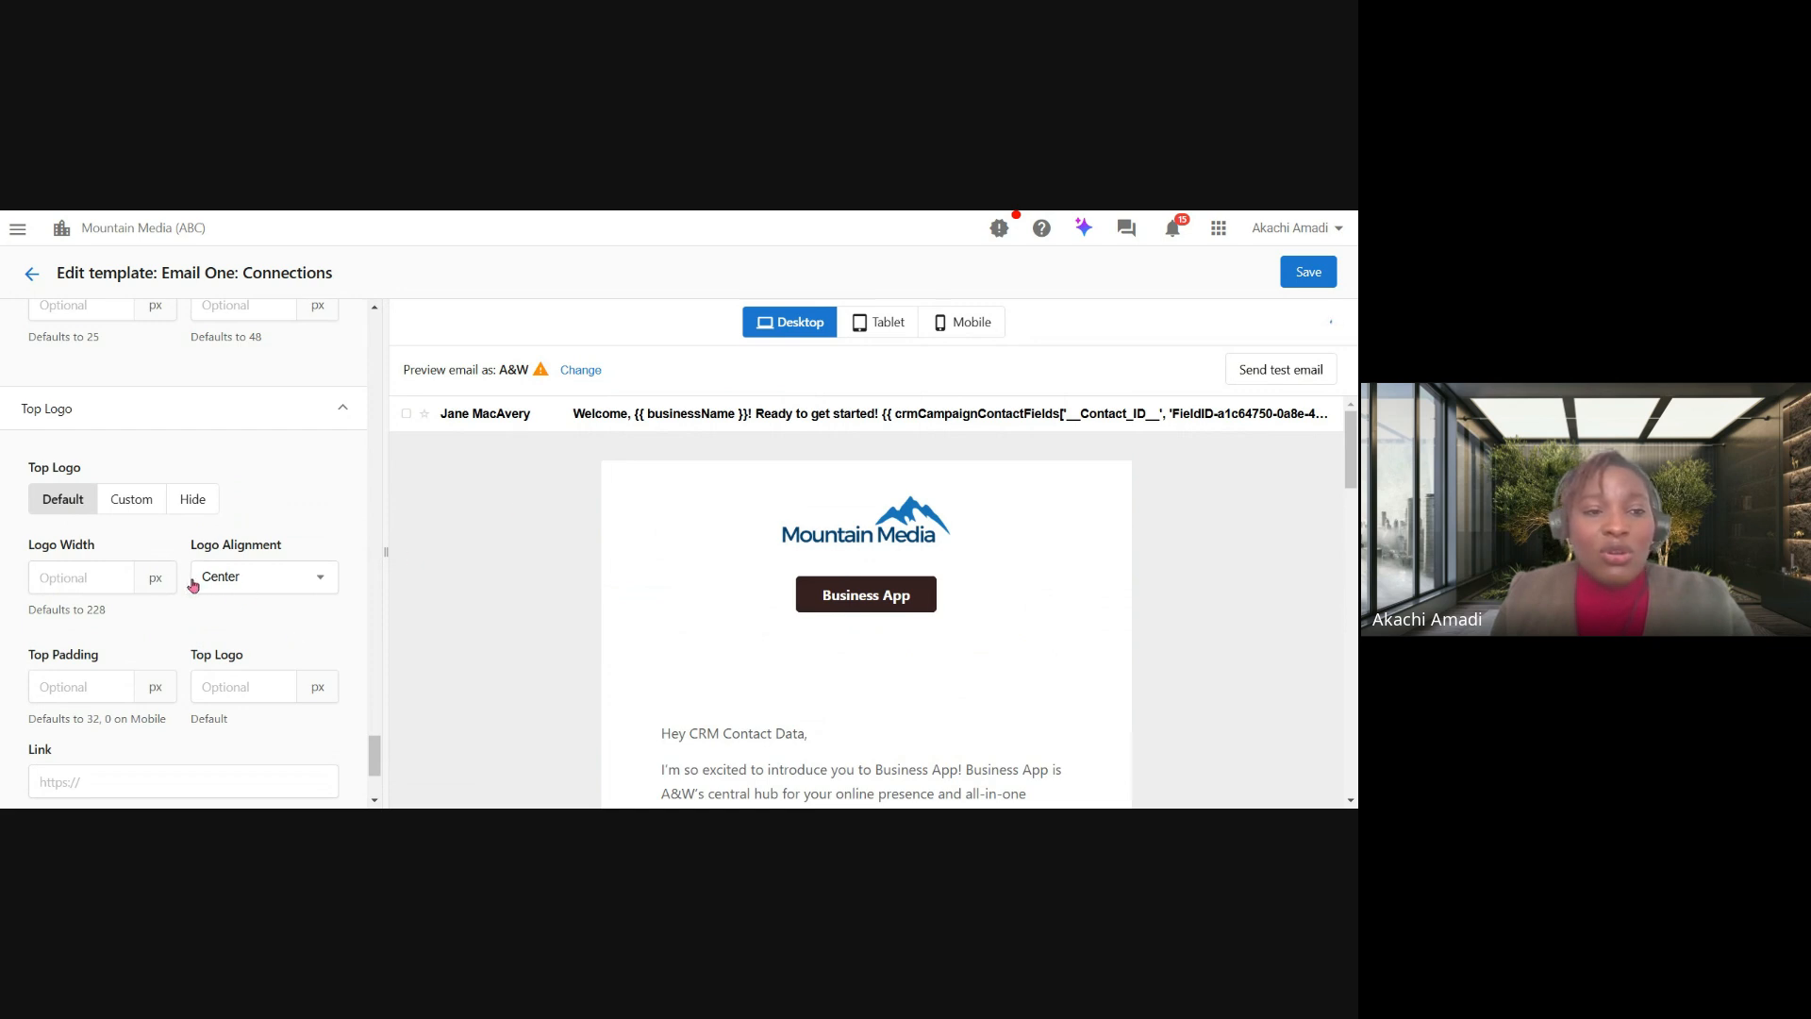
{"action": "left_click", "coordinate": [283, 592]}
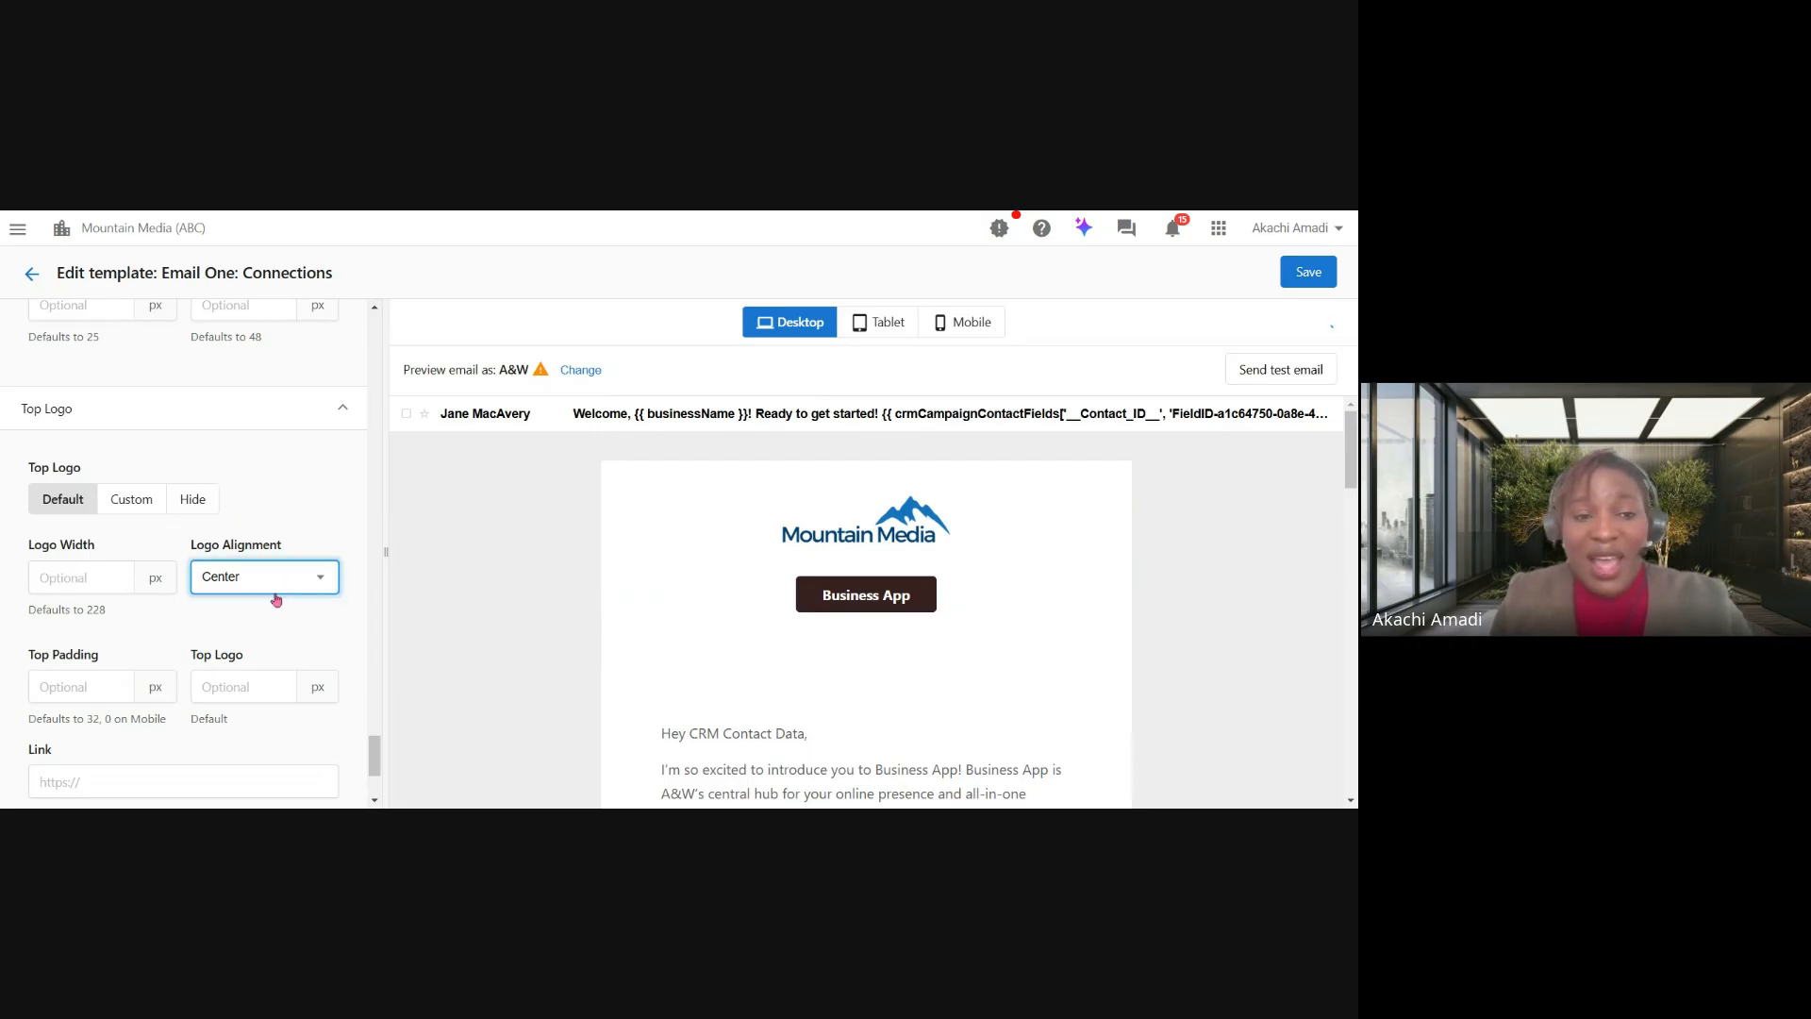
{"action": "left_click", "coordinate": [275, 601]}
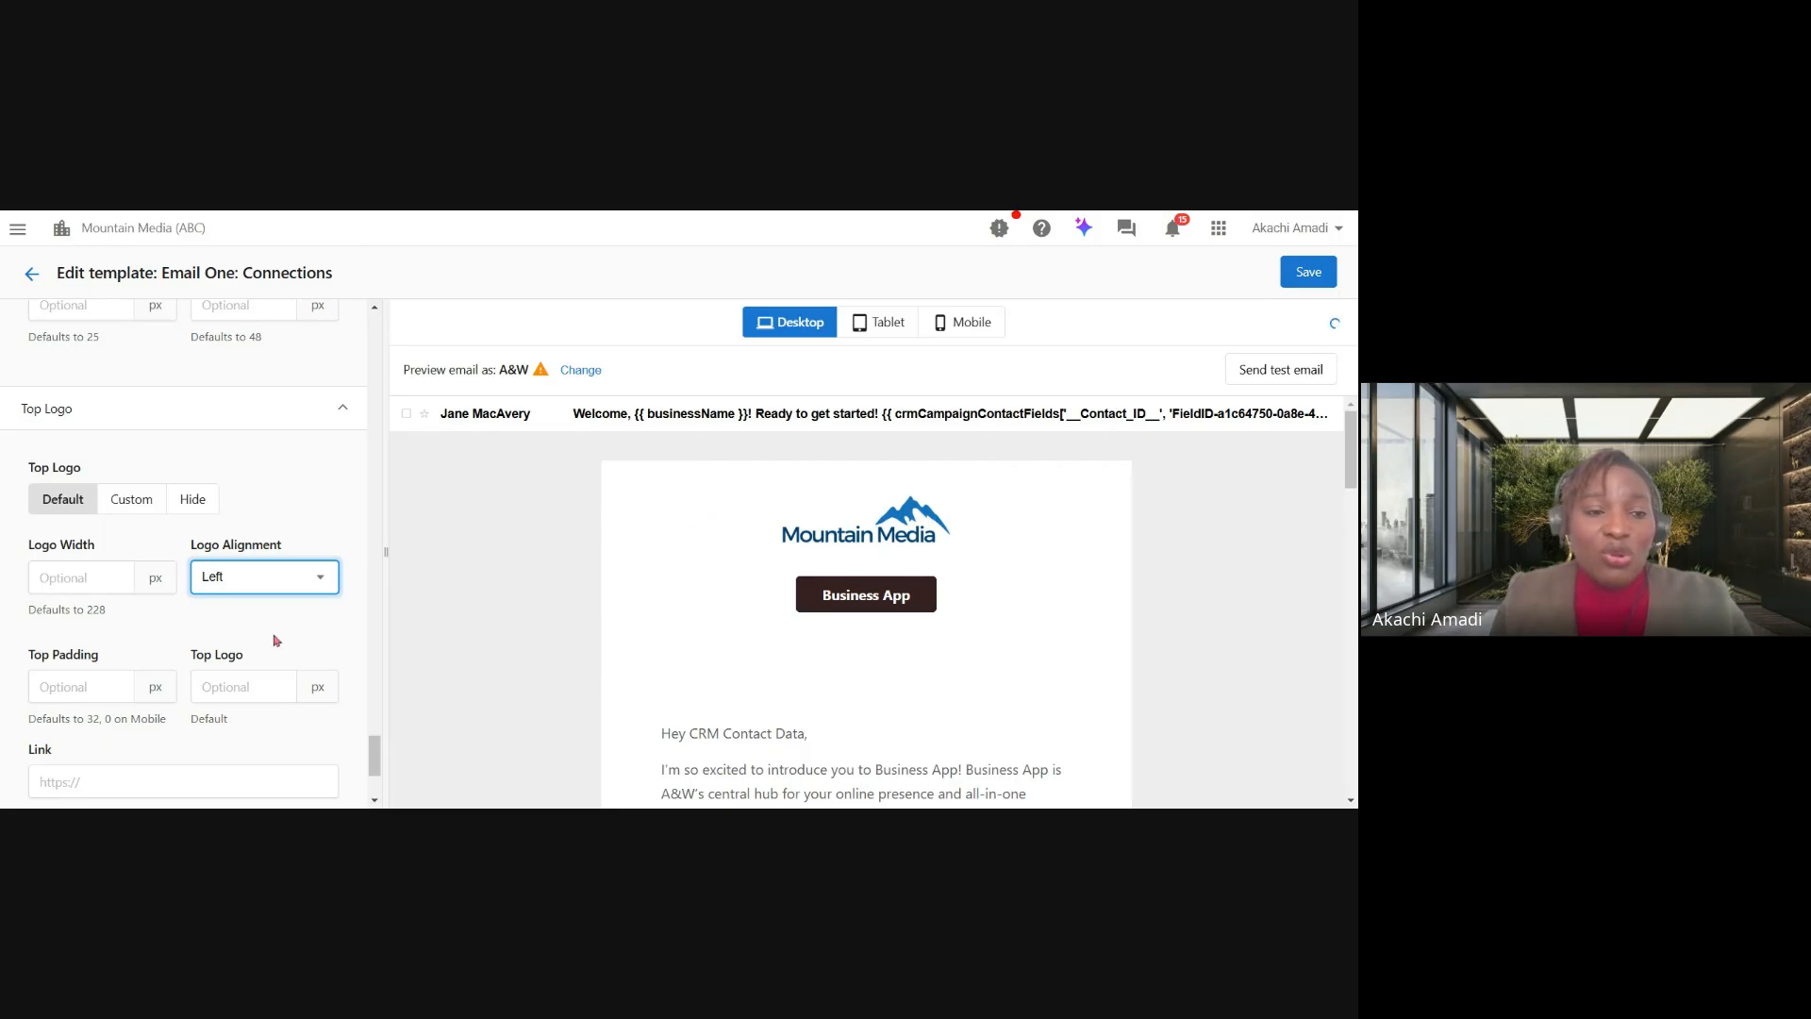
Add the footer disclaimer "This is not a spam" to the email.
{"action": "scroll", "coordinate": [226, 651], "scroll_direction": "down", "scroll_amount": 3}
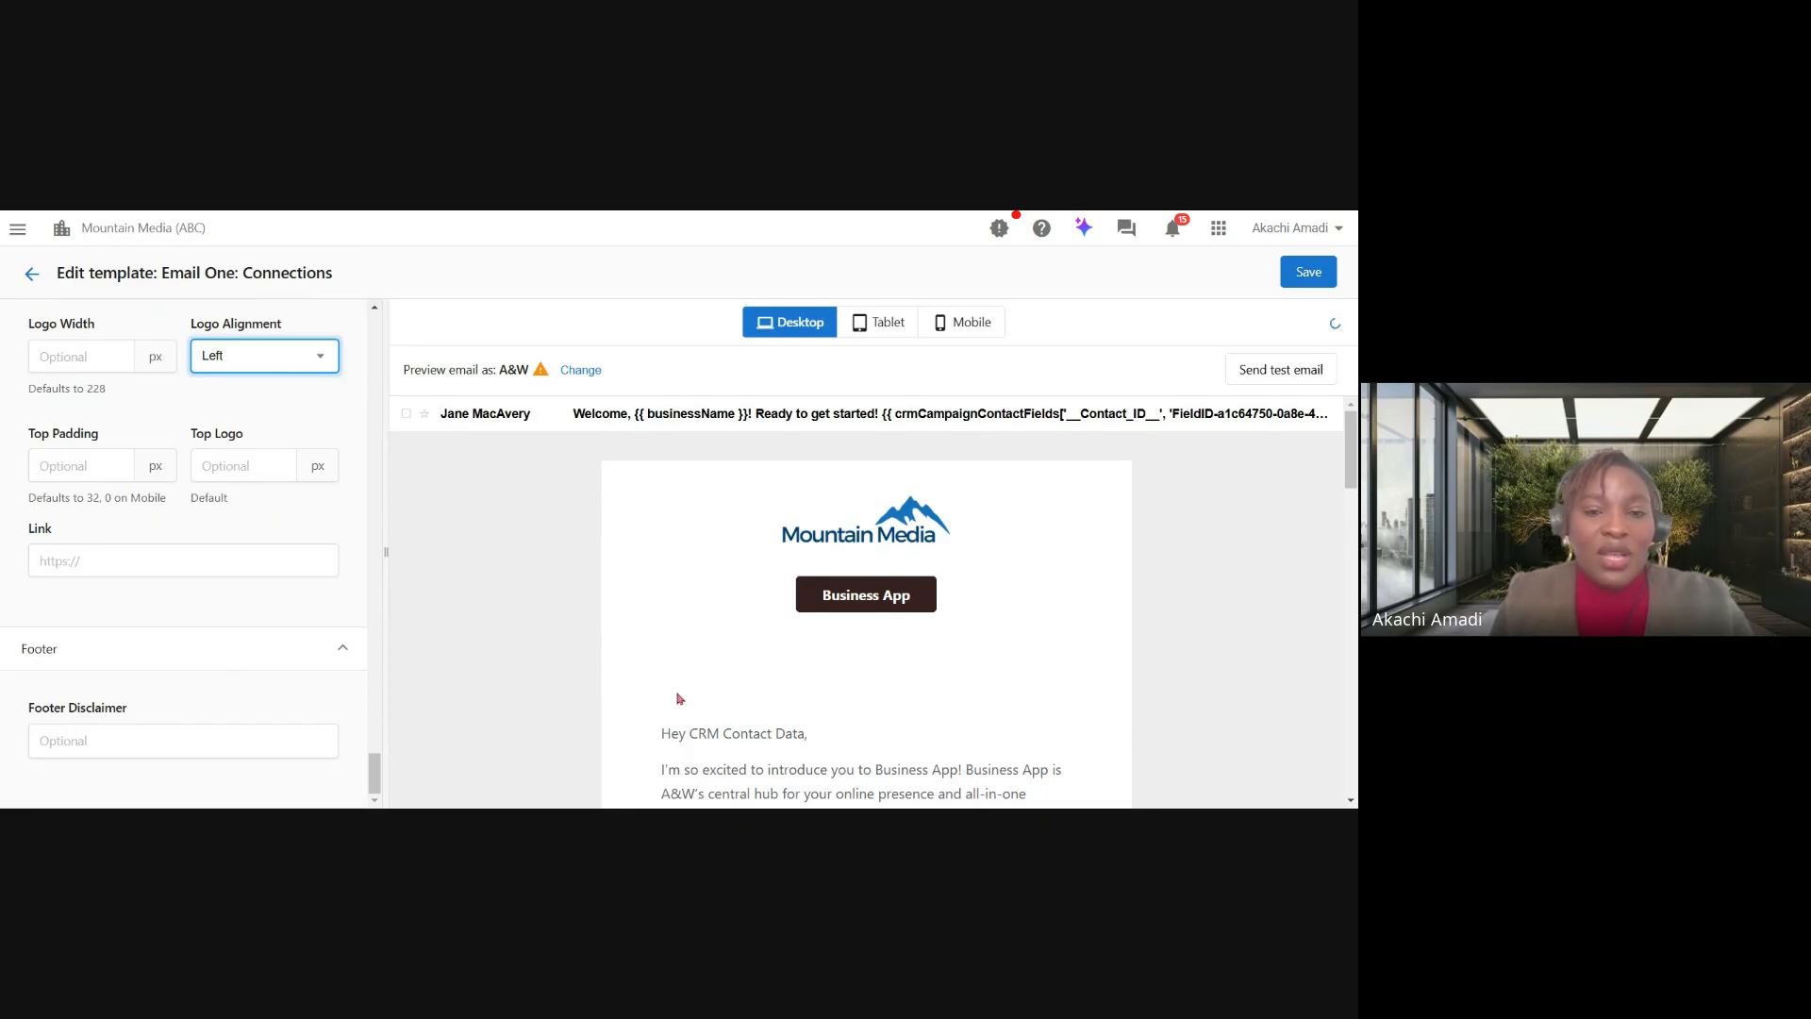
{"action": "scroll", "coordinate": [677, 698], "scroll_direction": "down", "scroll_amount": 15}
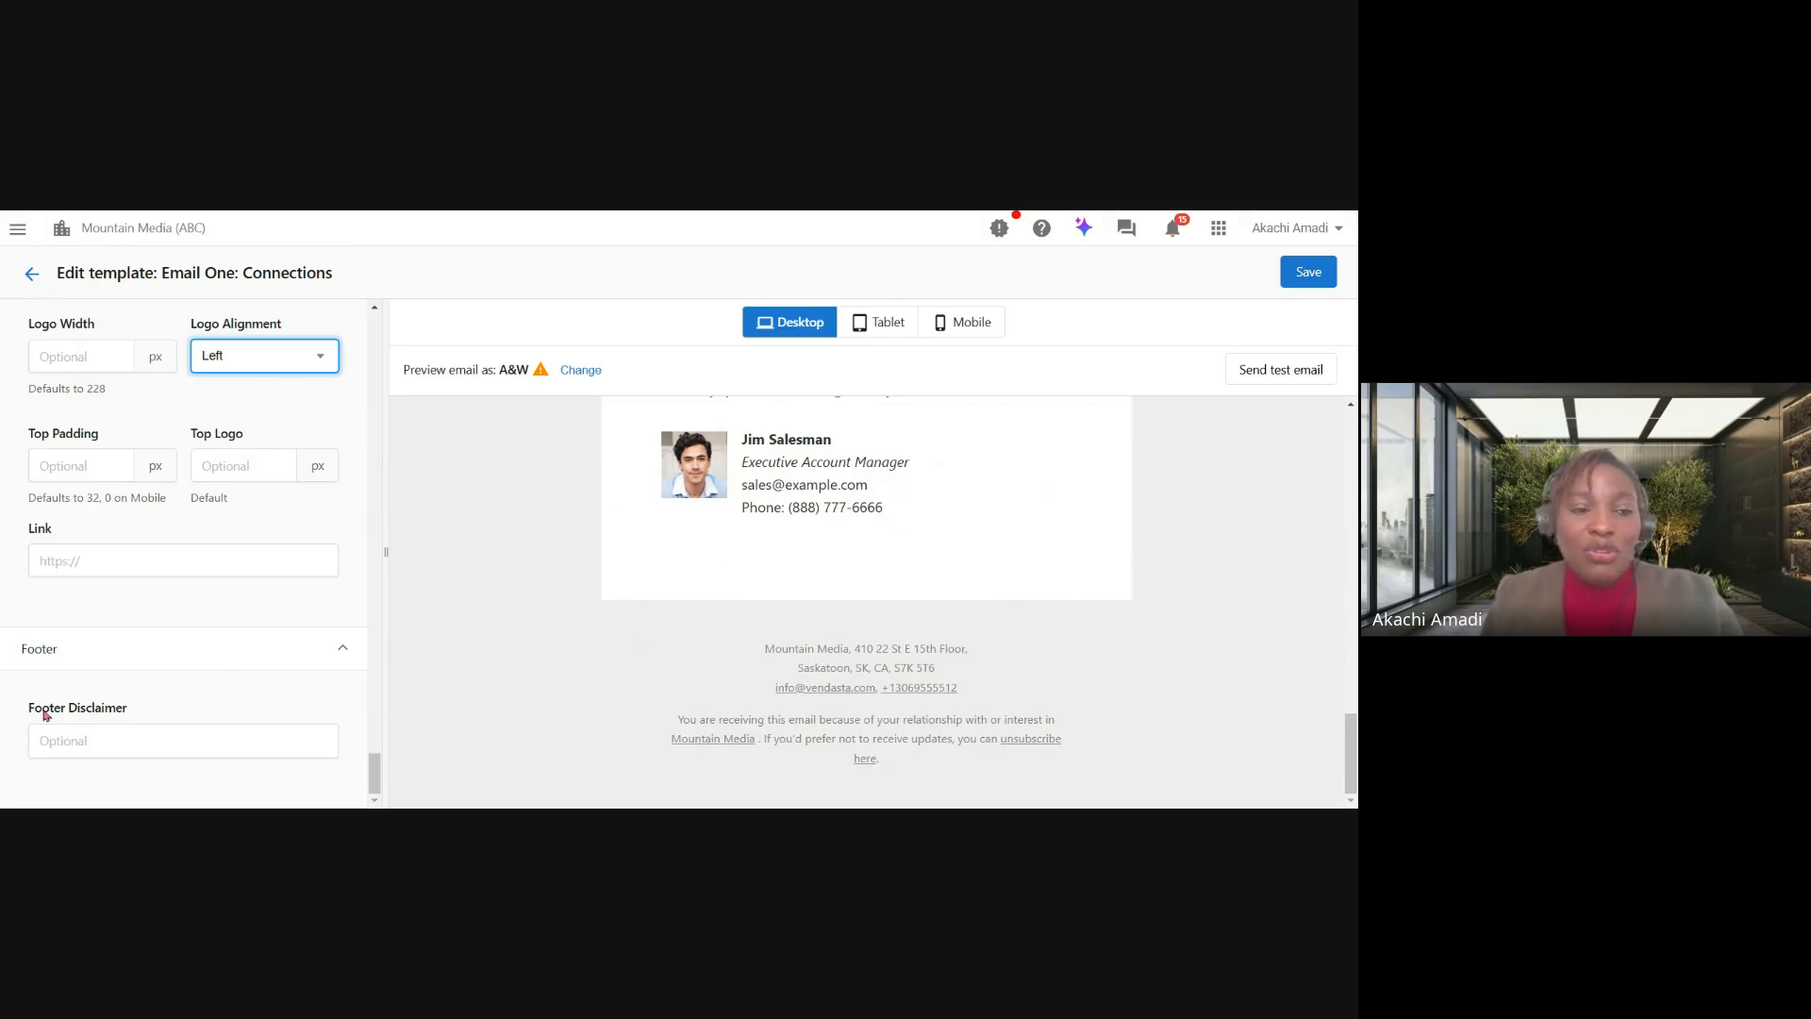
{"action": "left_click", "coordinate": [133, 742]}
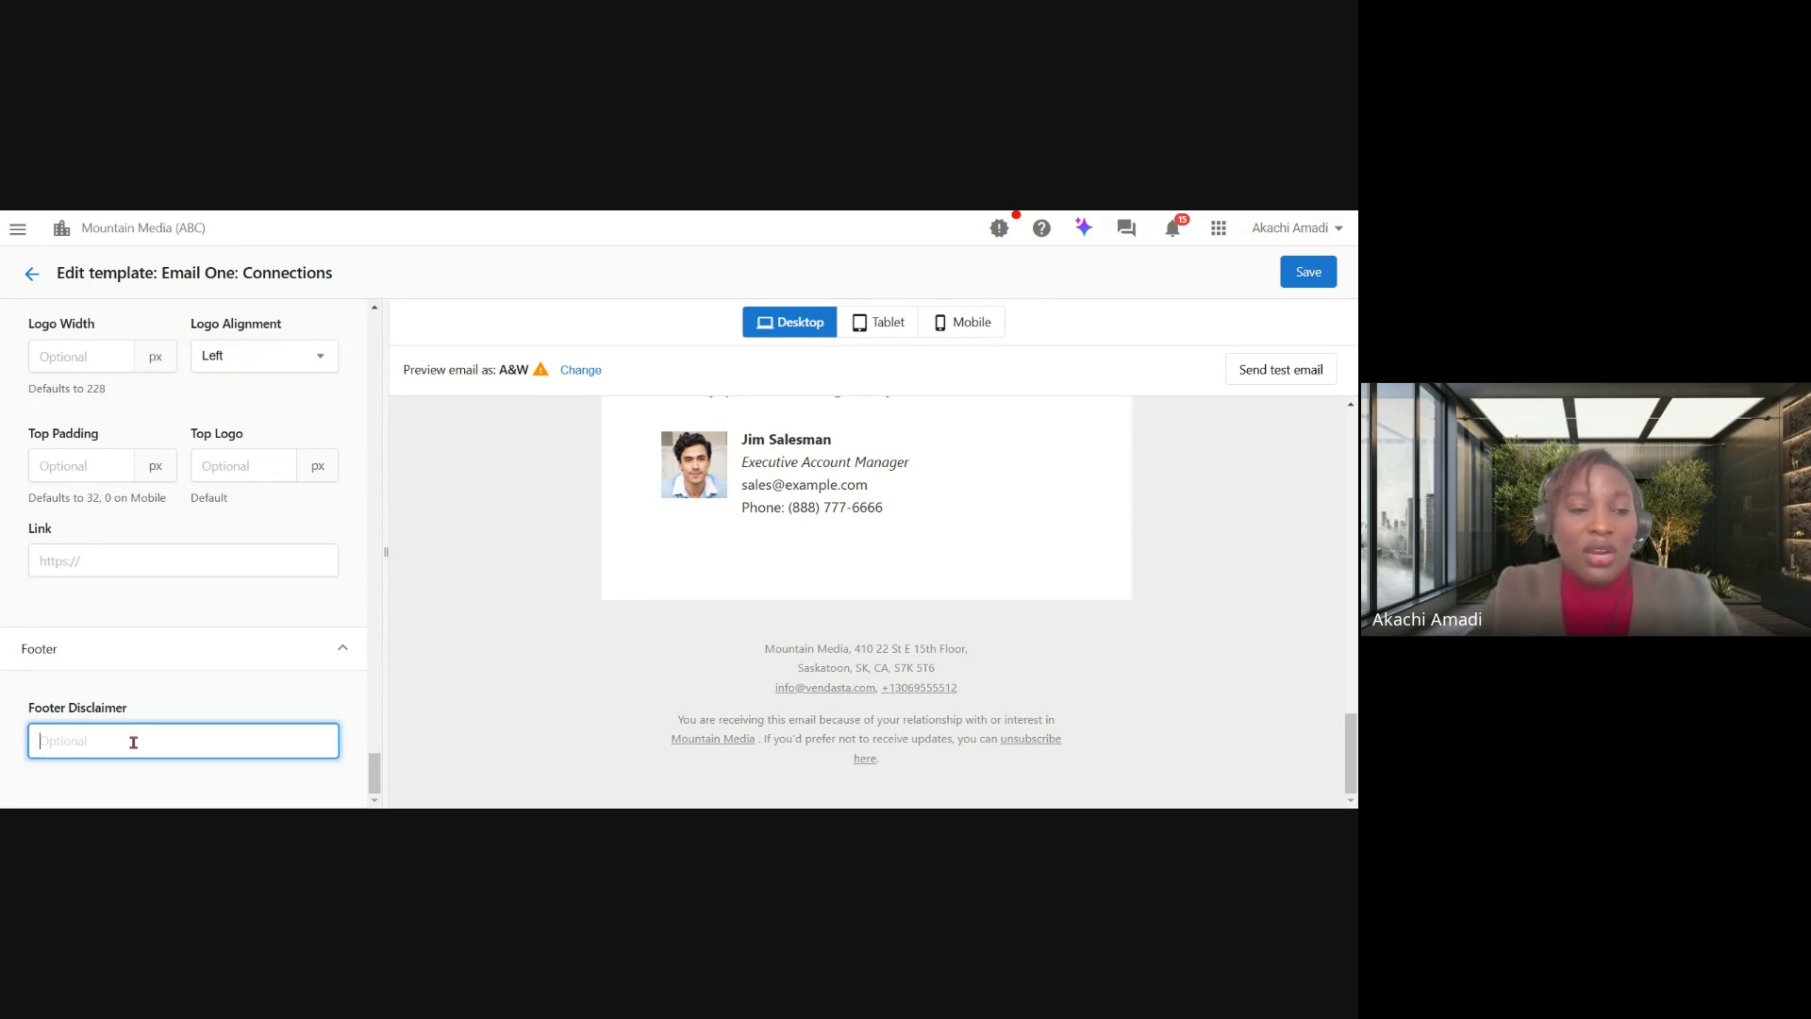
{"action": "type", "text": "T"}
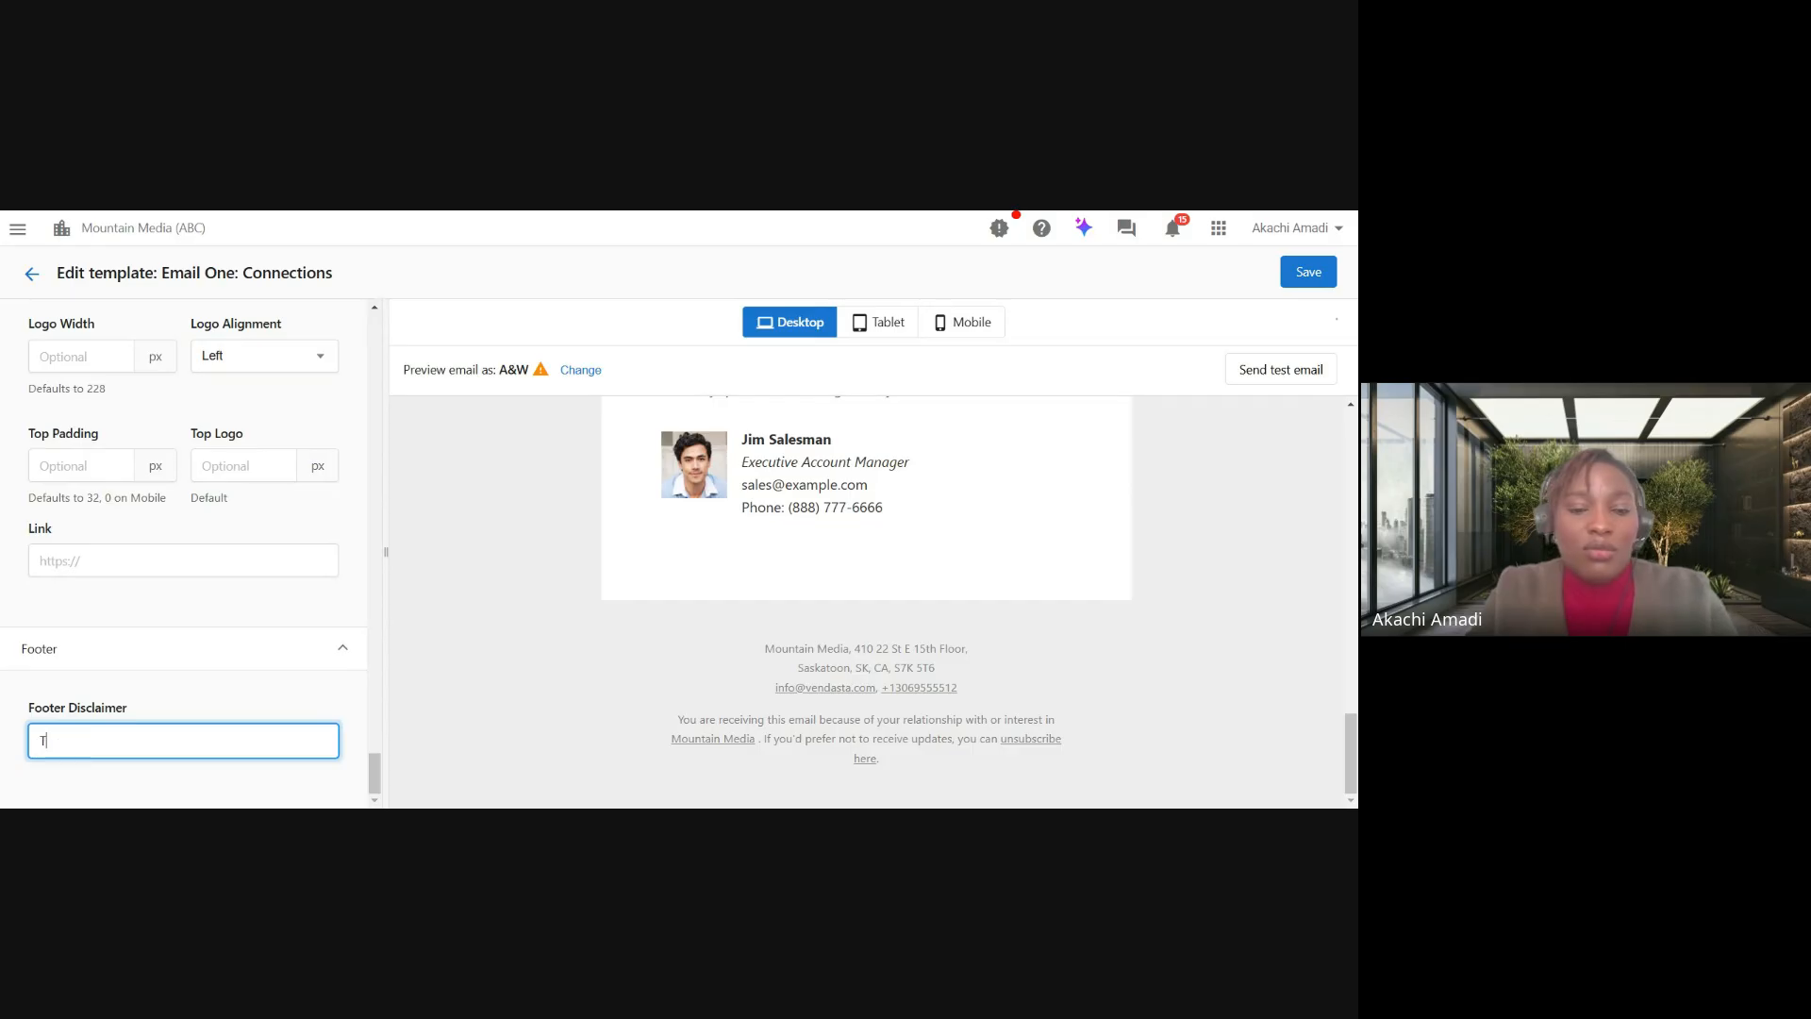
{"action": "type", "text": "his is not a s"}
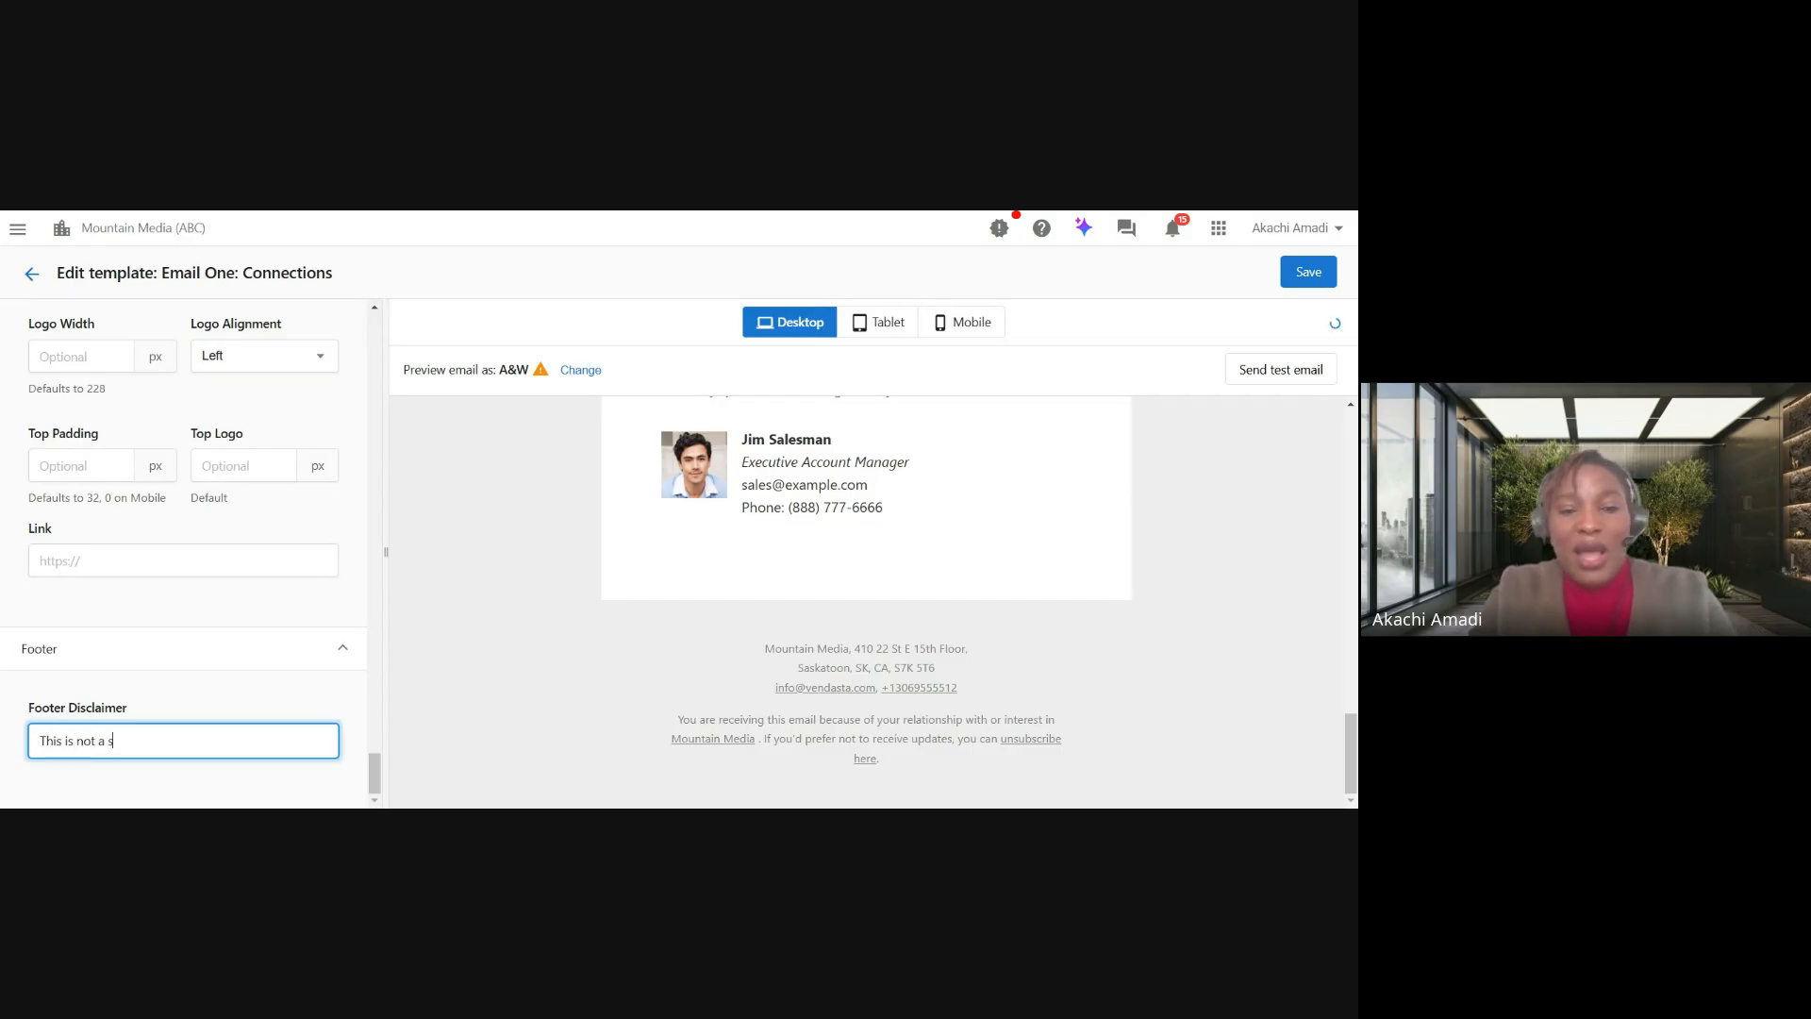
{"action": "type", "text": "pam"}
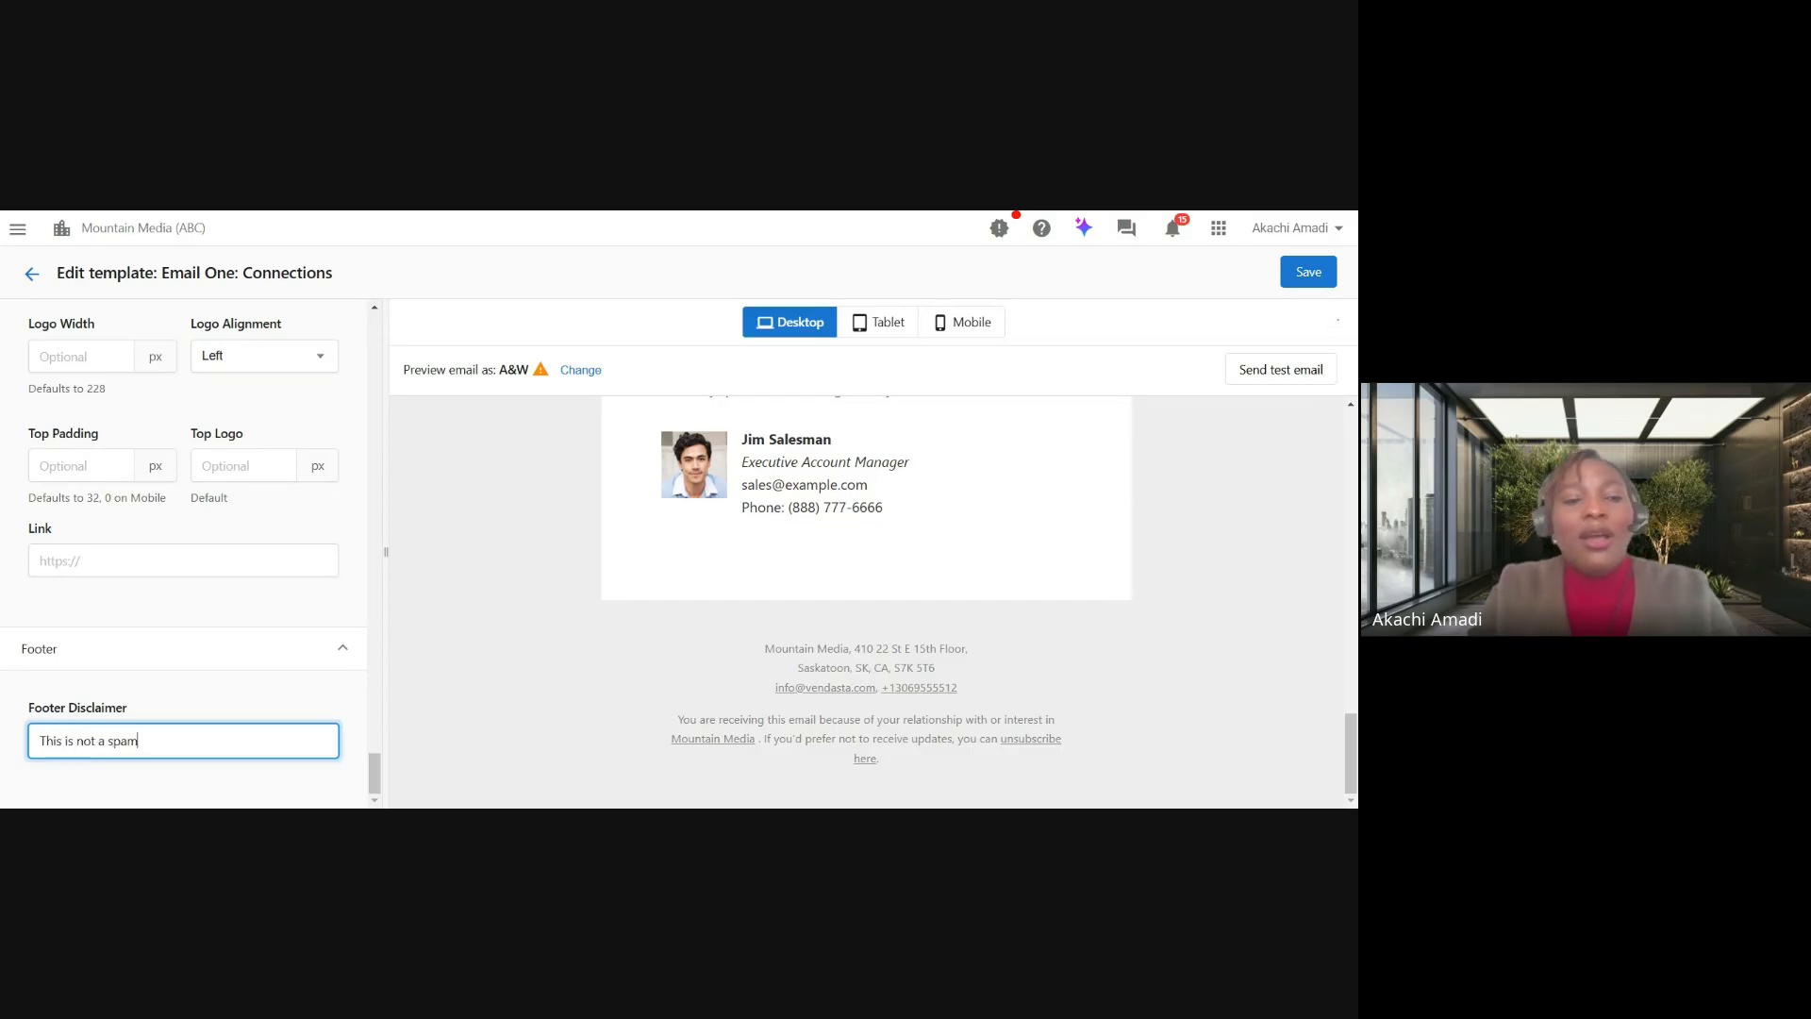
{"action": "left_click", "coordinate": [357, 704]}
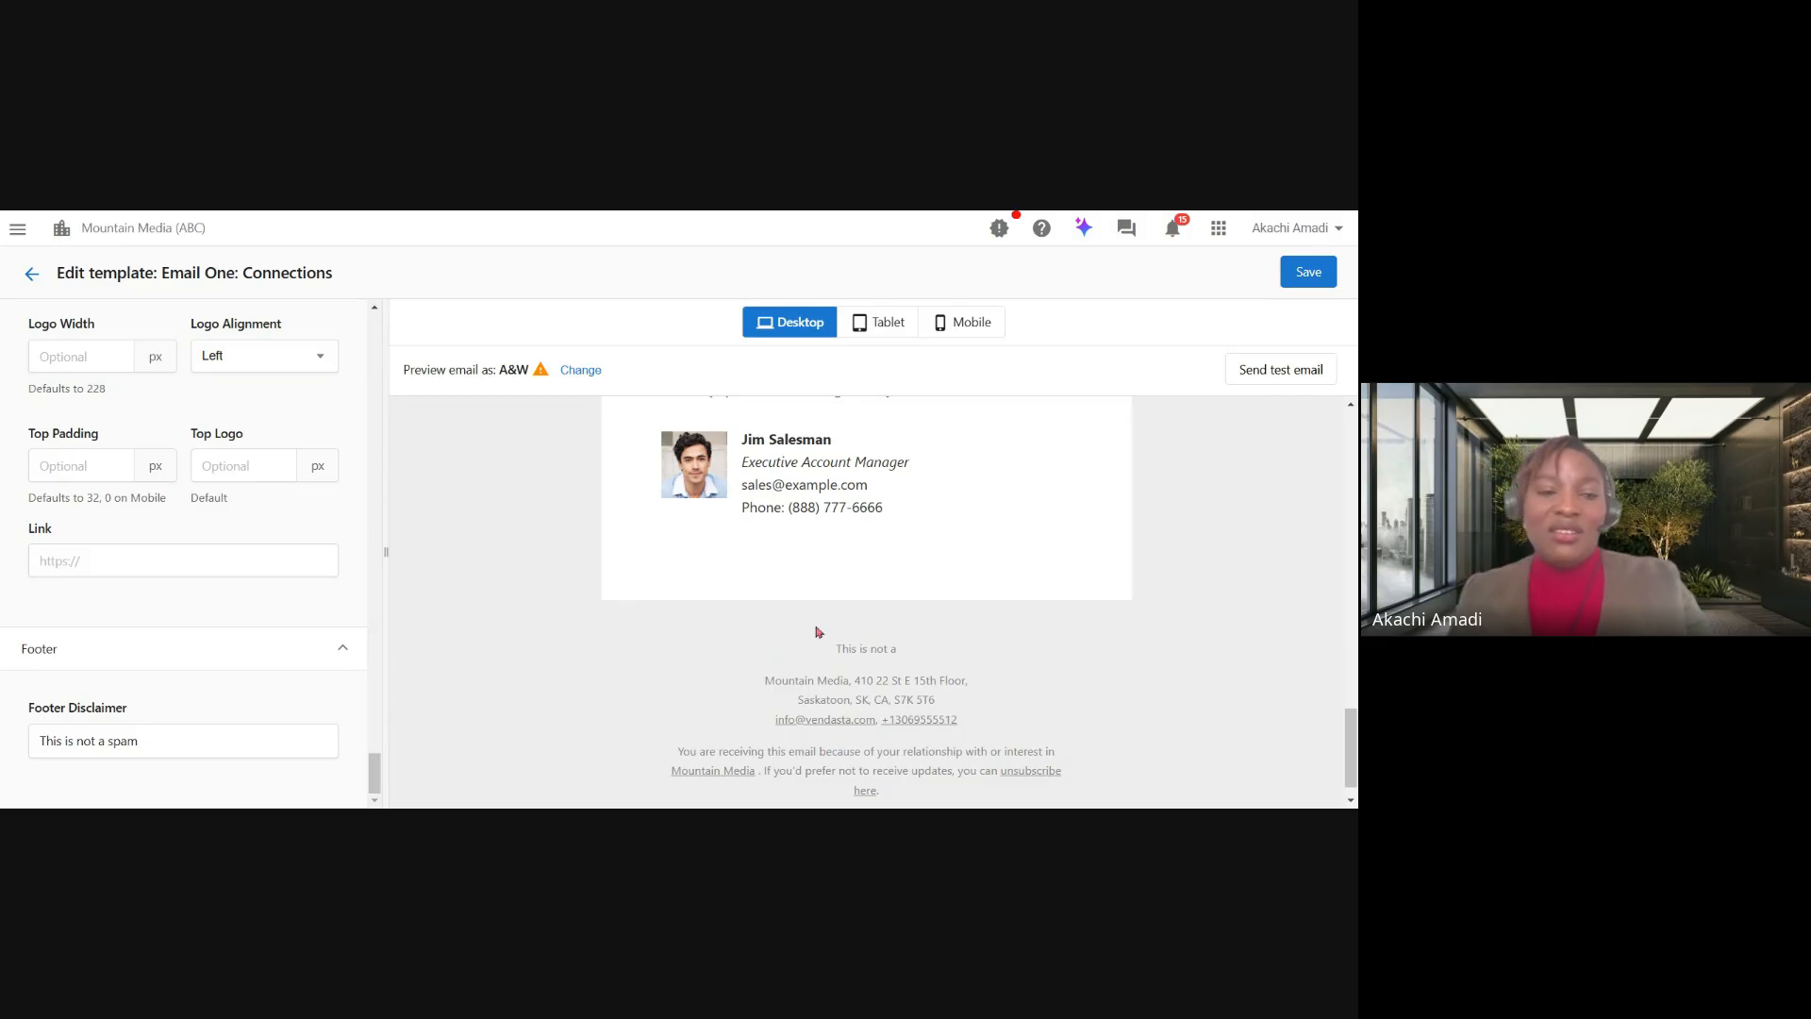
Save the Email One: Connections template after checking its preview, and return to the campaign details.
{"action": "scroll", "coordinate": [925, 619], "scroll_direction": "up", "scroll_amount": 5}
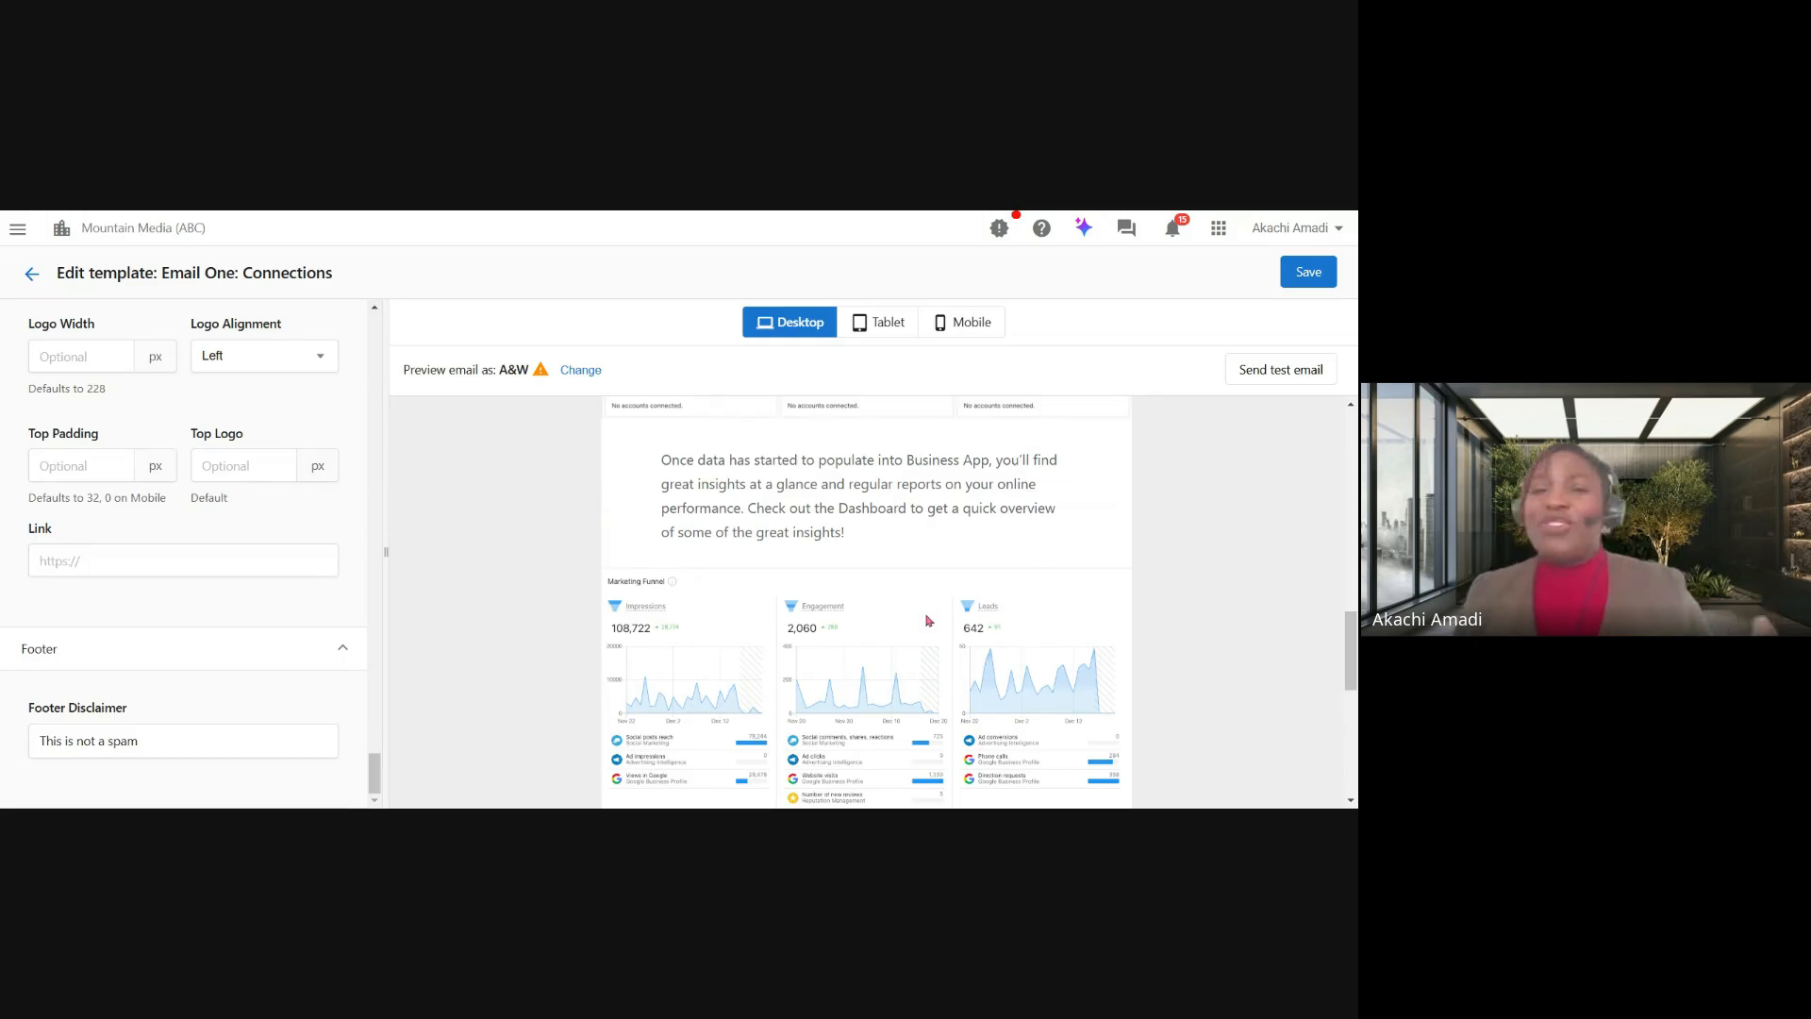
{"action": "scroll", "coordinate": [792, 594], "scroll_direction": "up", "scroll_amount": 10}
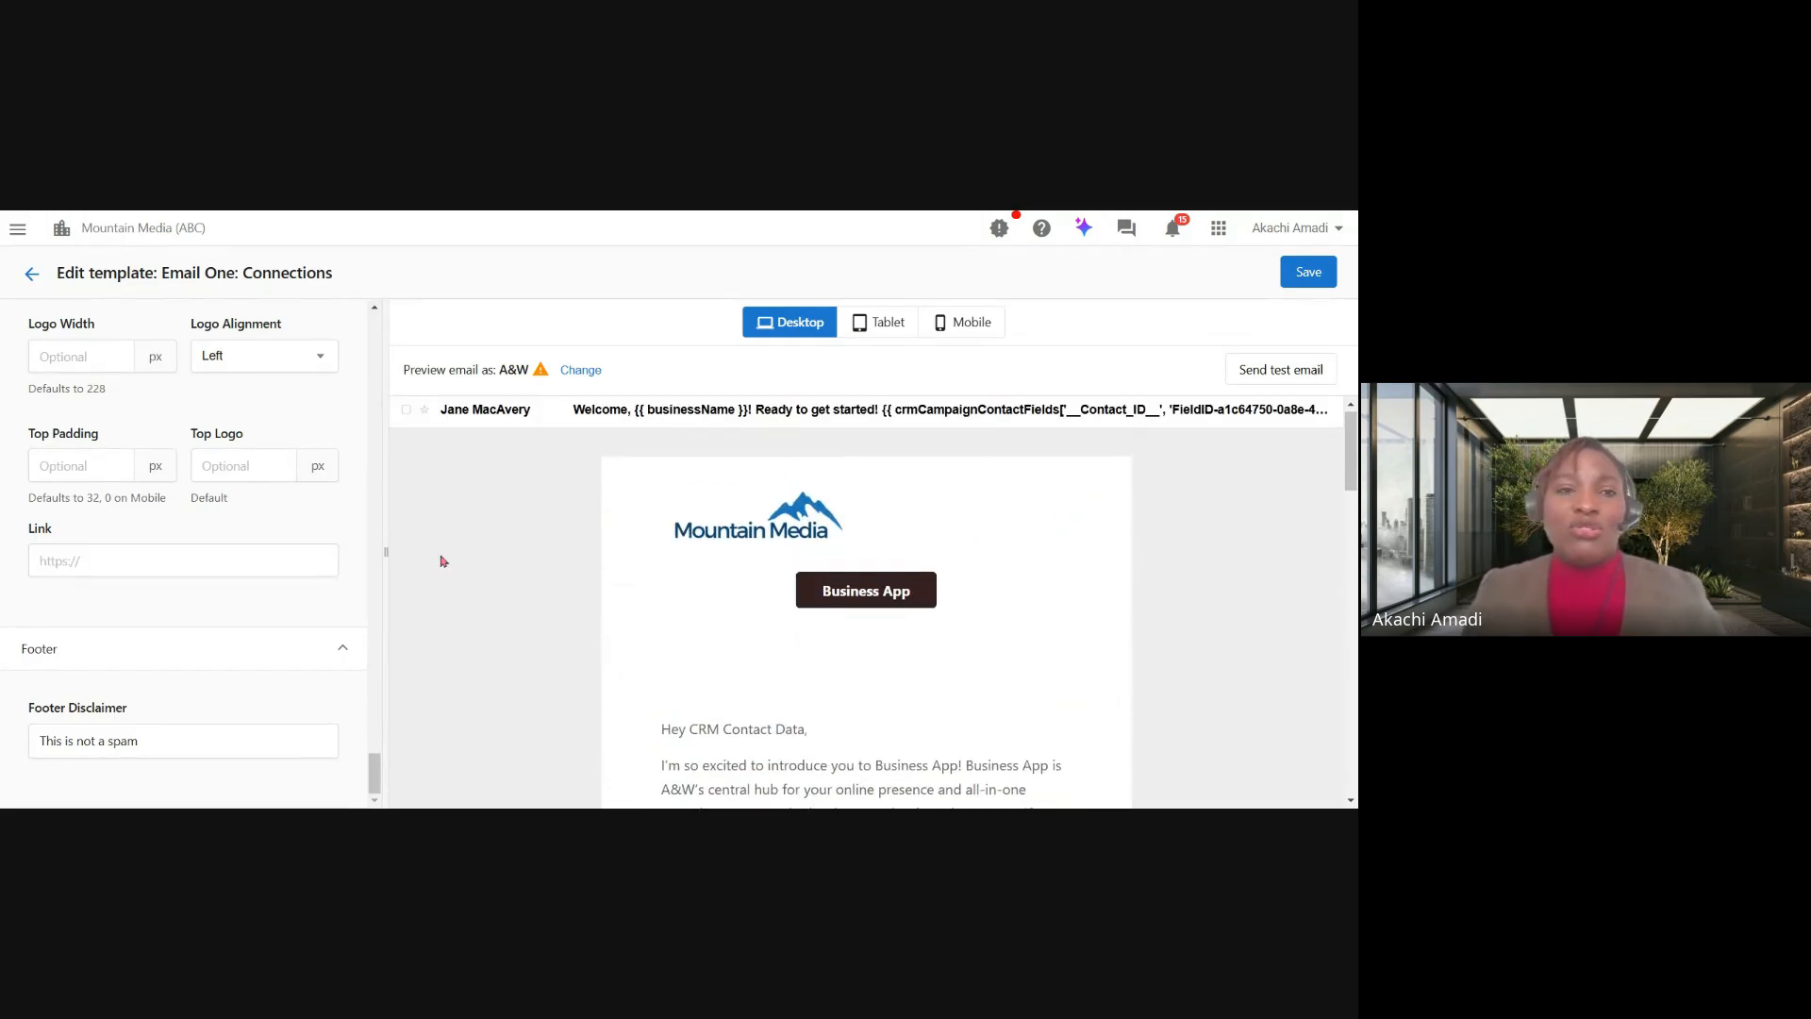
{"action": "scroll", "coordinate": [235, 565], "scroll_direction": "up", "scroll_amount": 15}
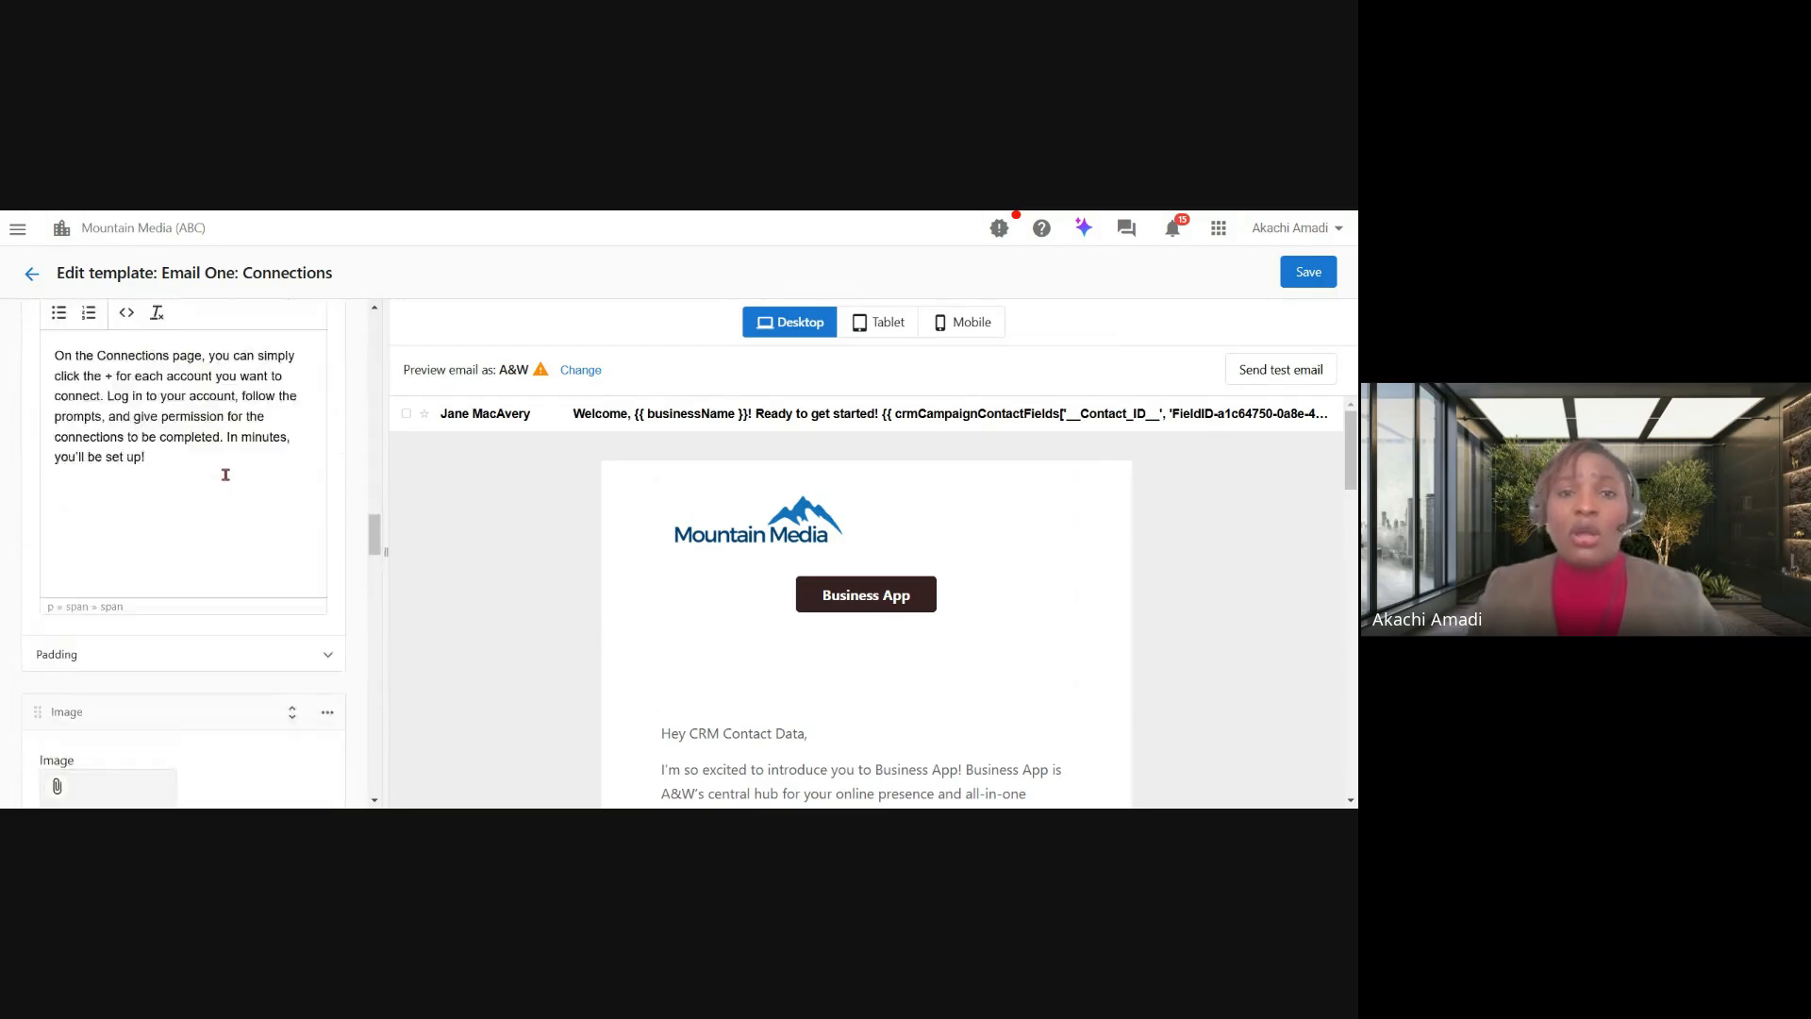
{"action": "scroll", "coordinate": [226, 475], "scroll_direction": "up", "scroll_amount": 5}
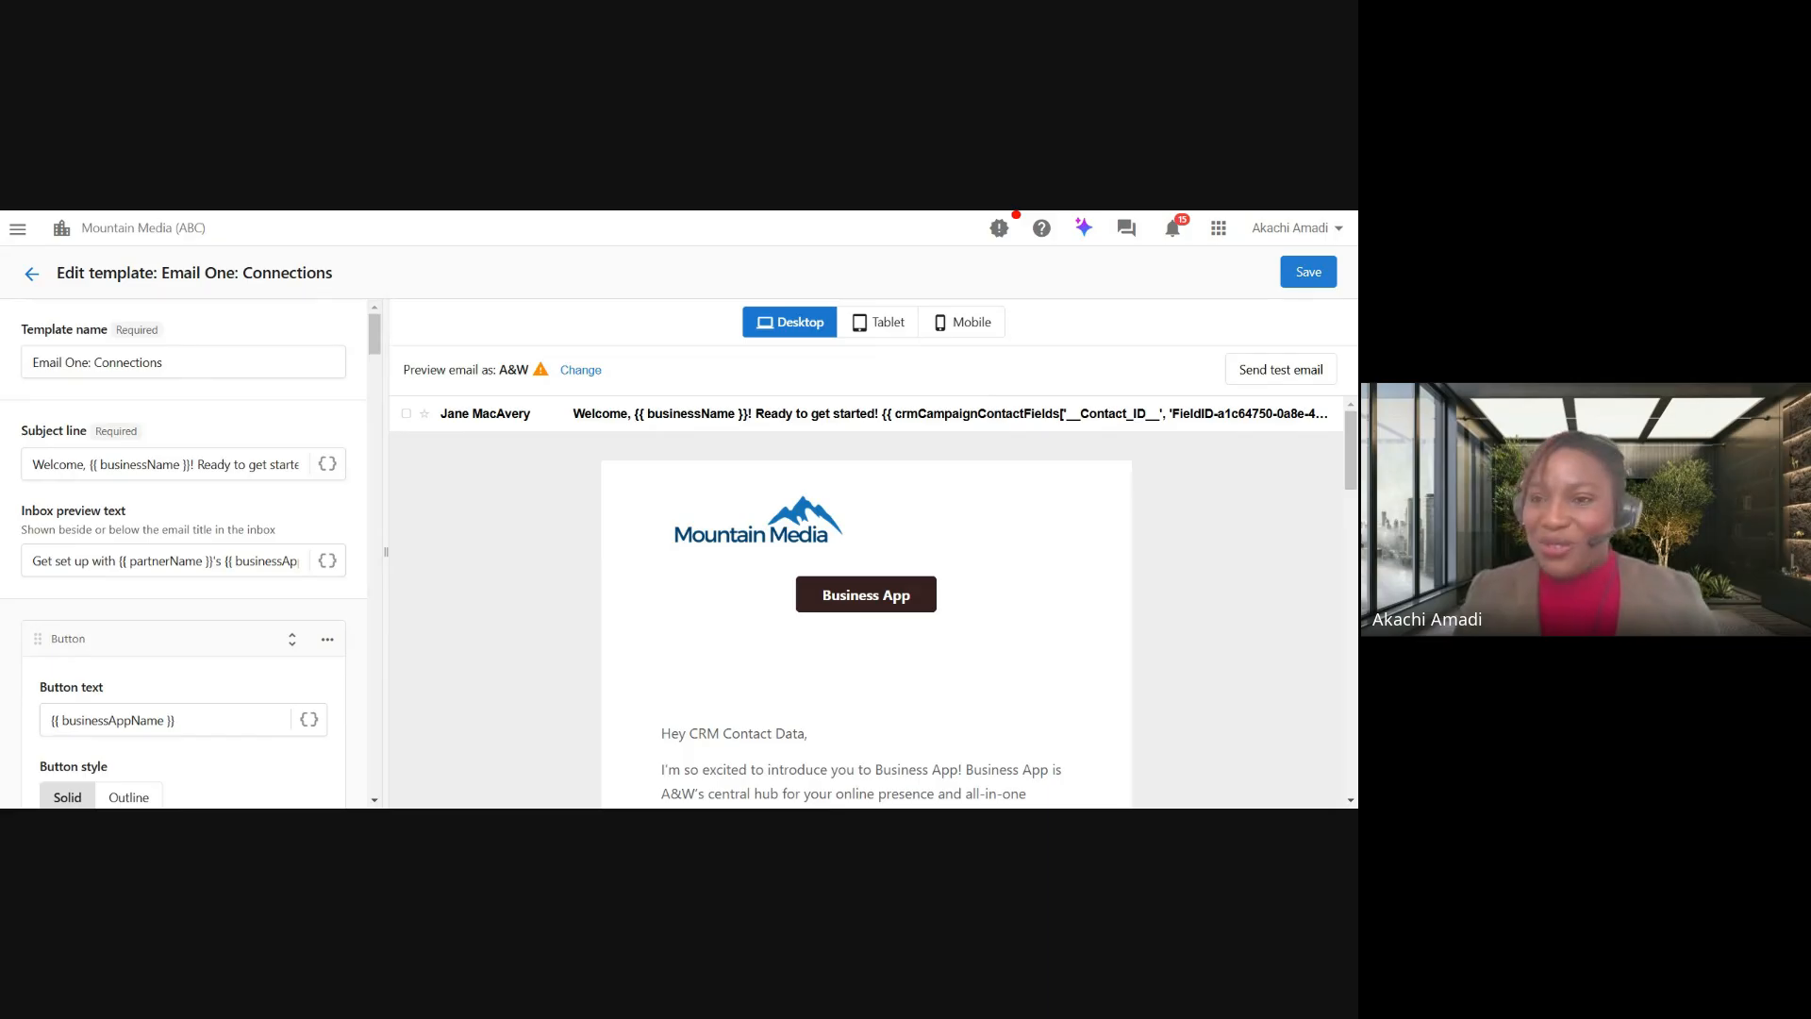
{"action": "left_click", "coordinate": [1331, 283]}
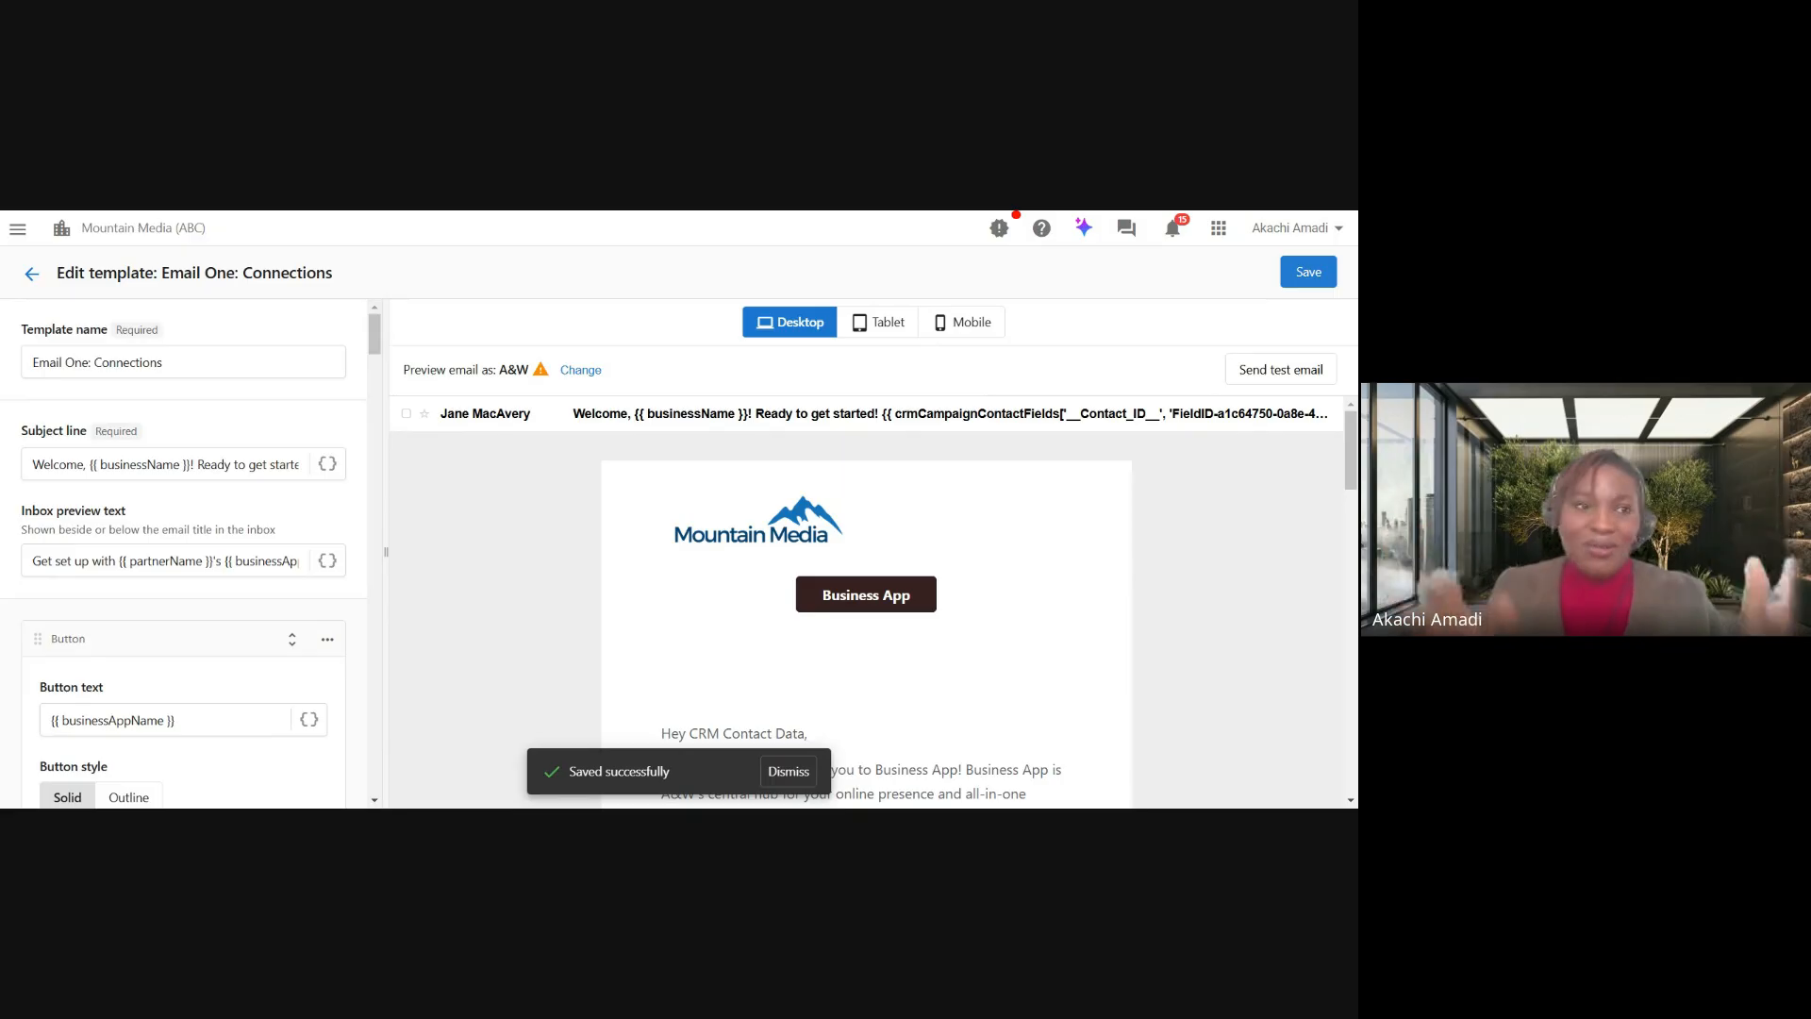
{"action": "left_click", "coordinate": [31, 276]}
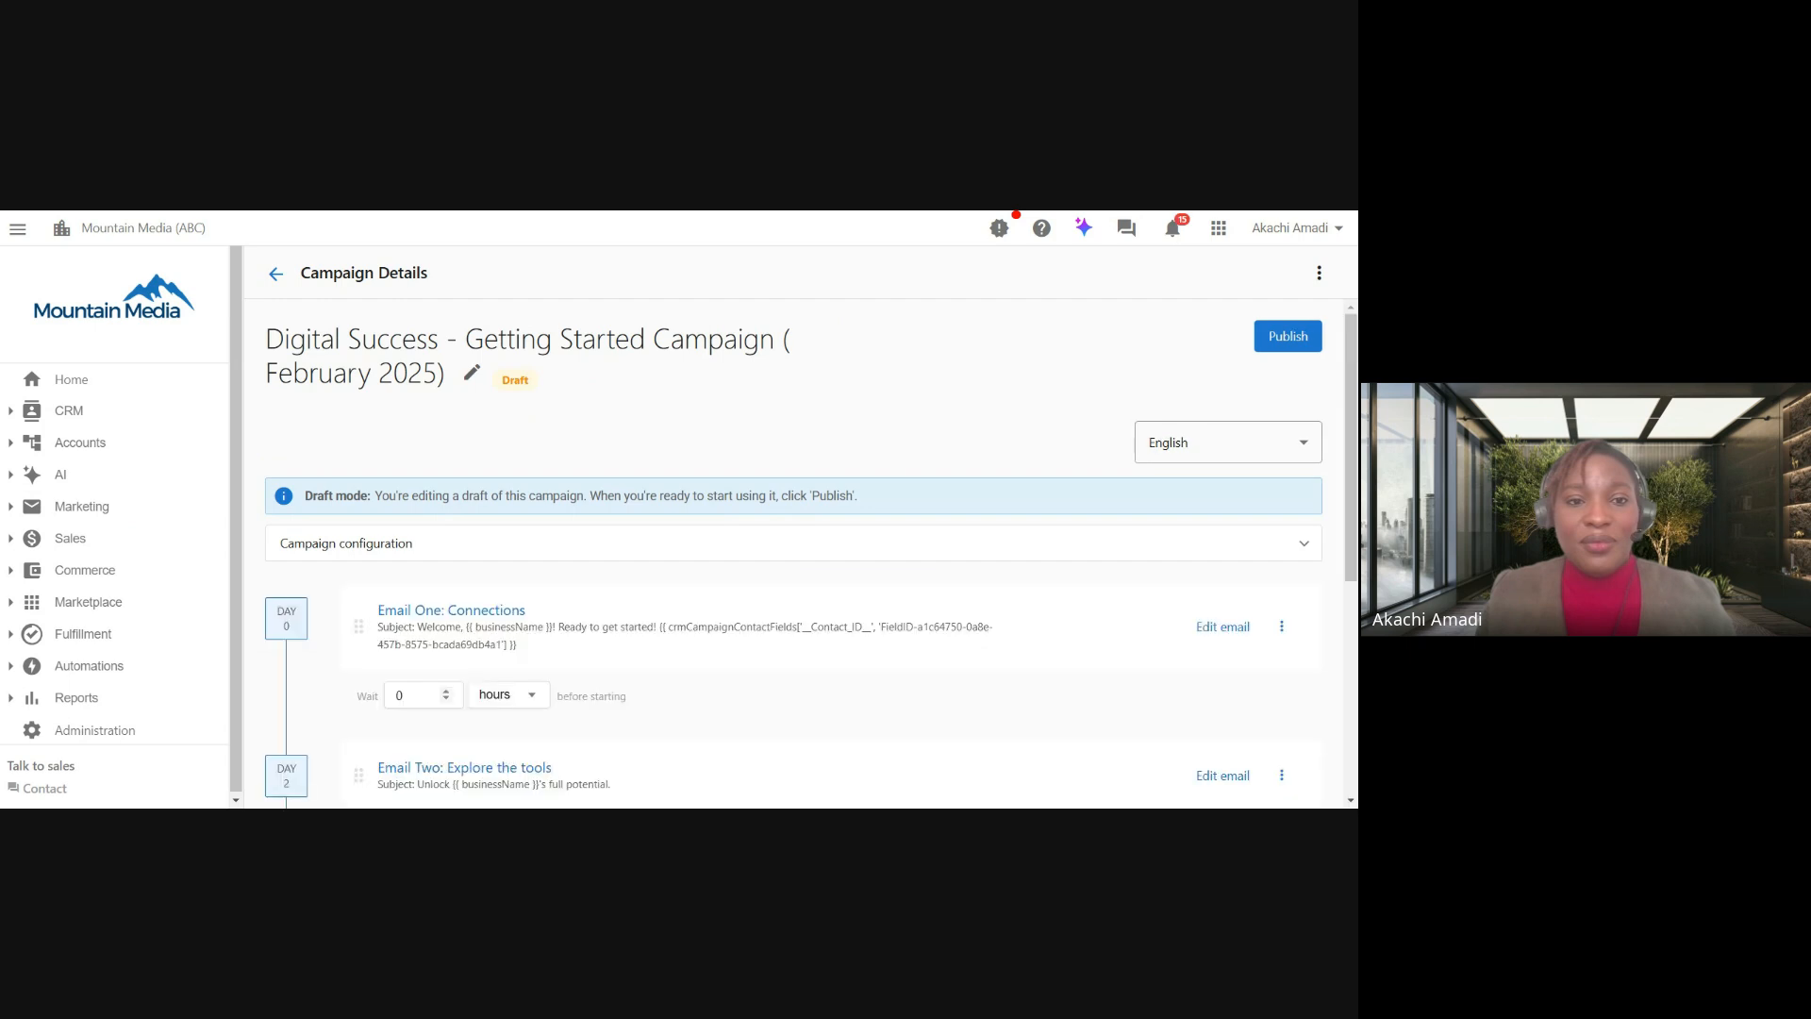
Set the wait for Email Two: Explore the tools to 3 days after the previous event.
{"action": "scroll", "coordinate": [512, 444], "scroll_direction": "down", "scroll_amount": 2}
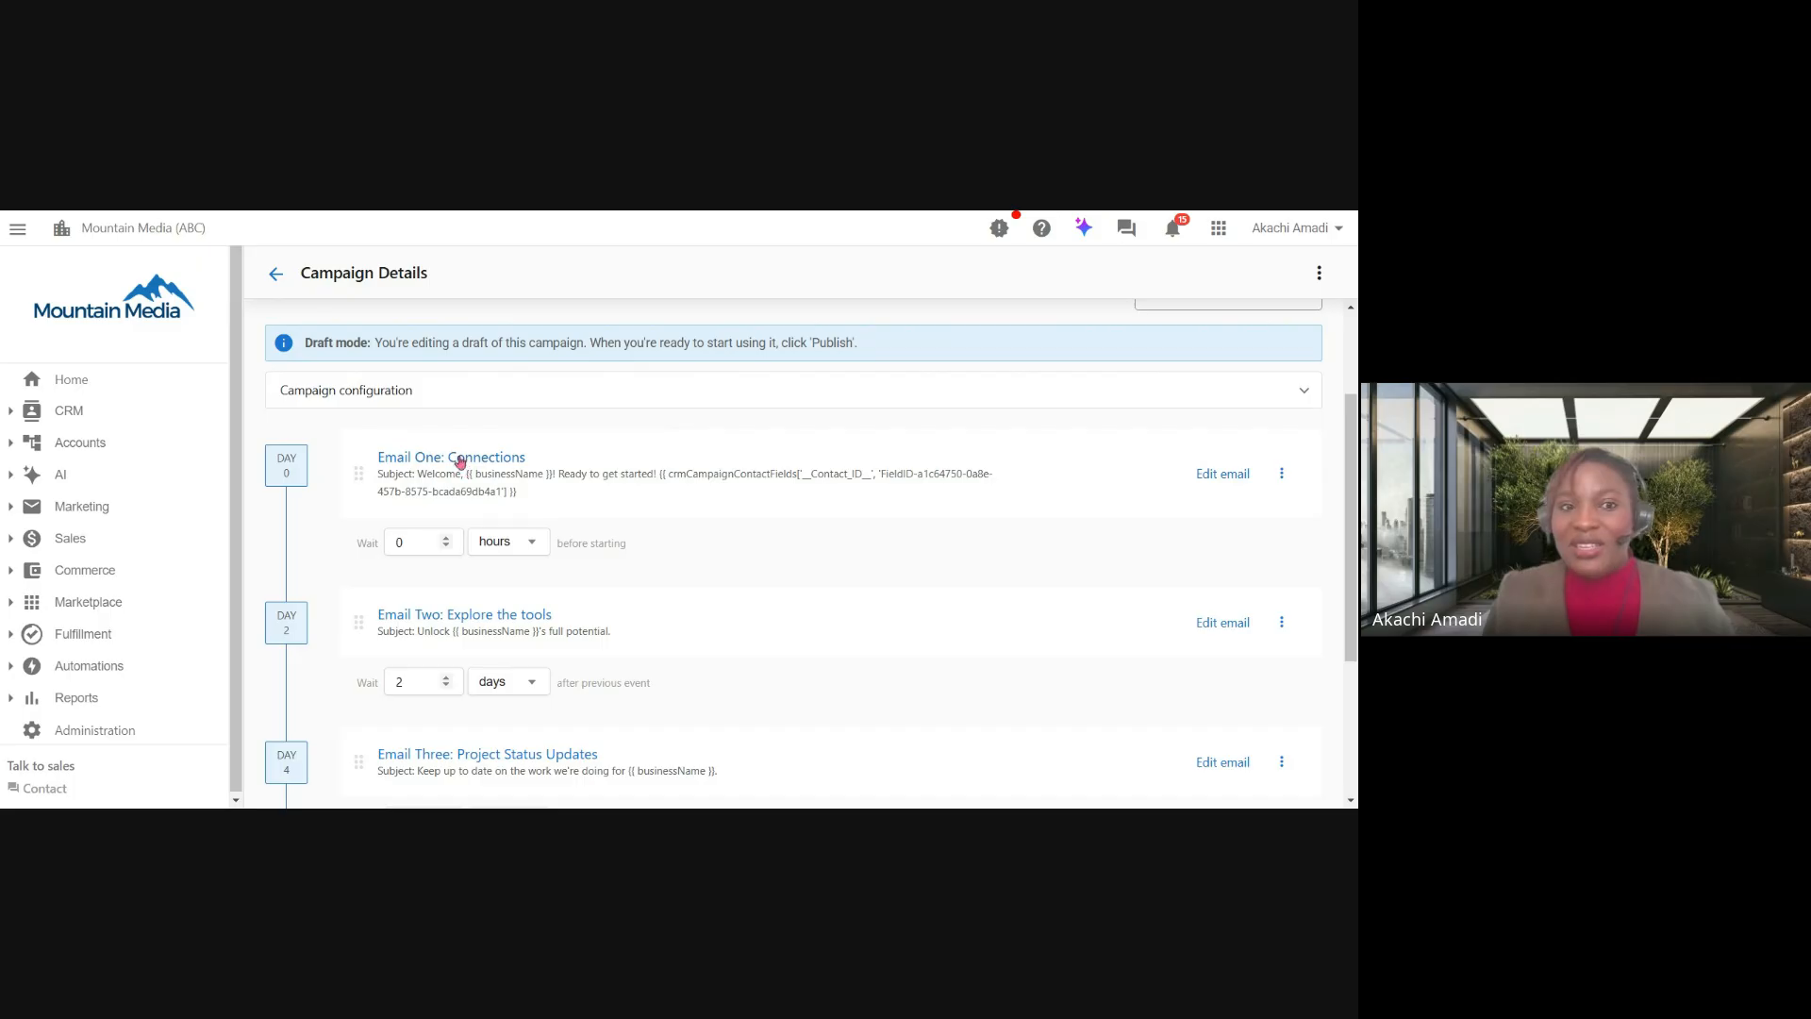
{"action": "scroll", "coordinate": [648, 636], "scroll_direction": "down", "scroll_amount": 1}
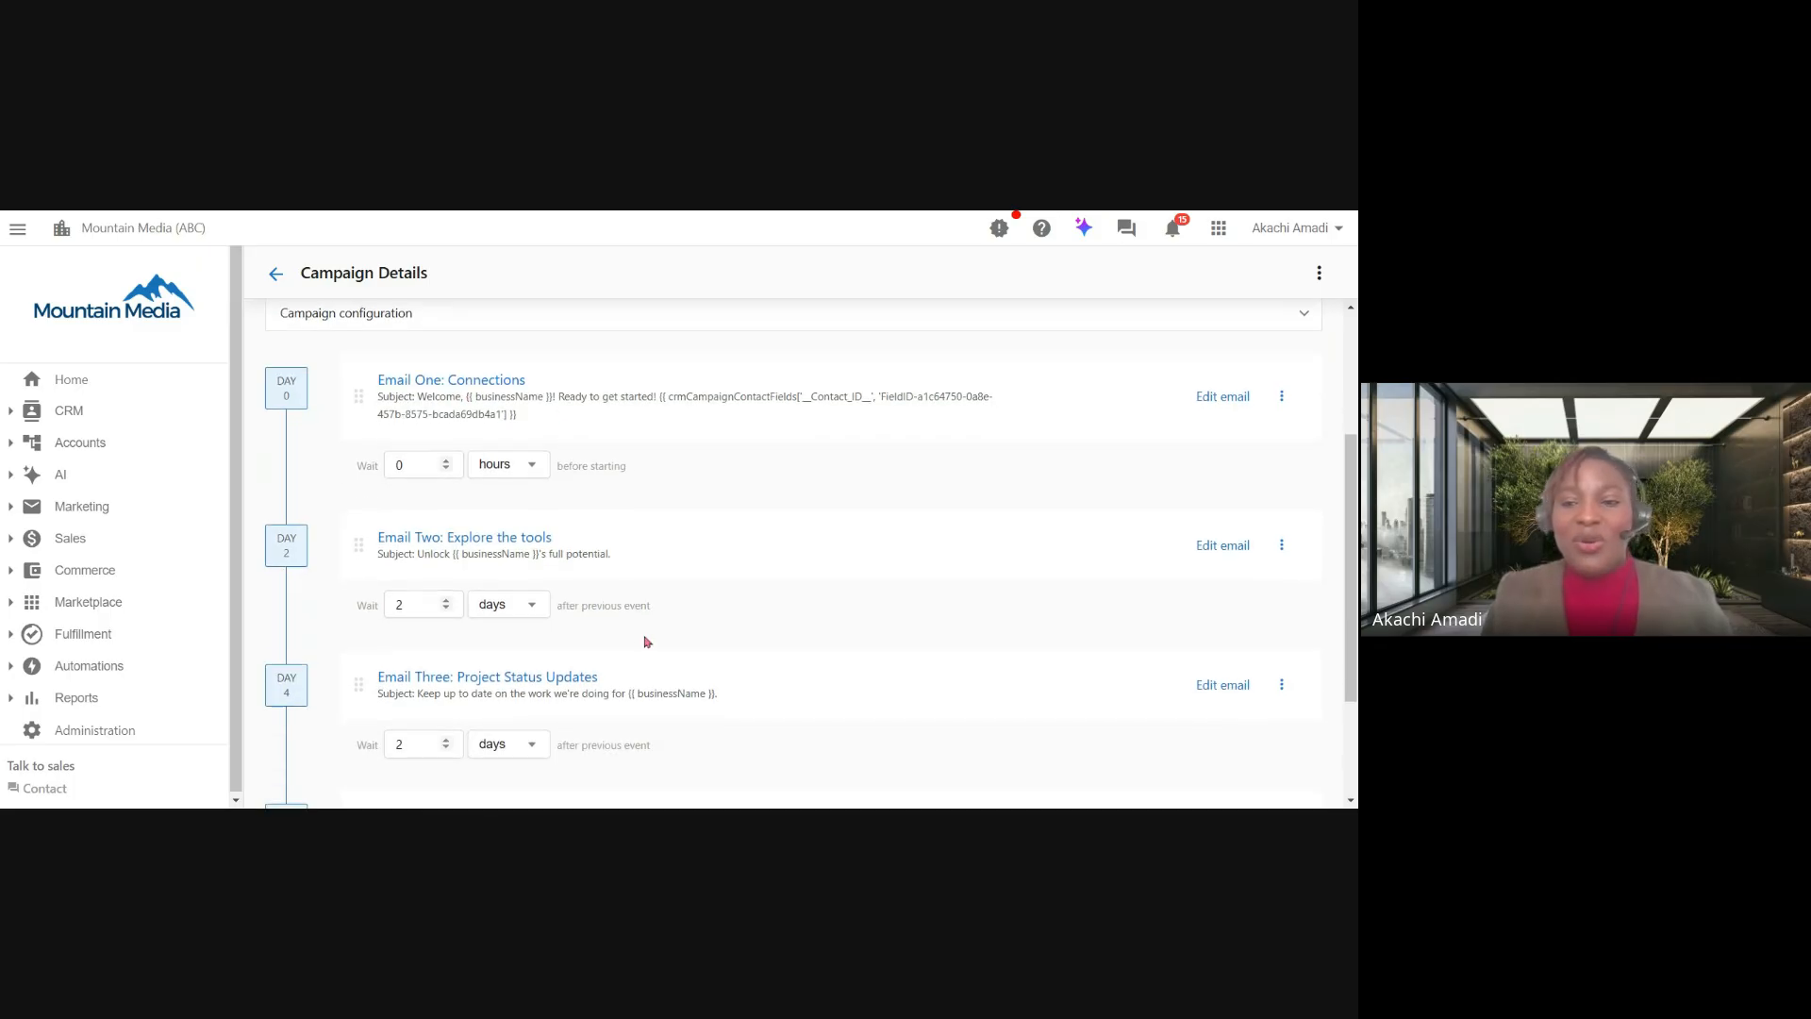
{"action": "scroll", "coordinate": [477, 712], "scroll_direction": "down", "scroll_amount": 2}
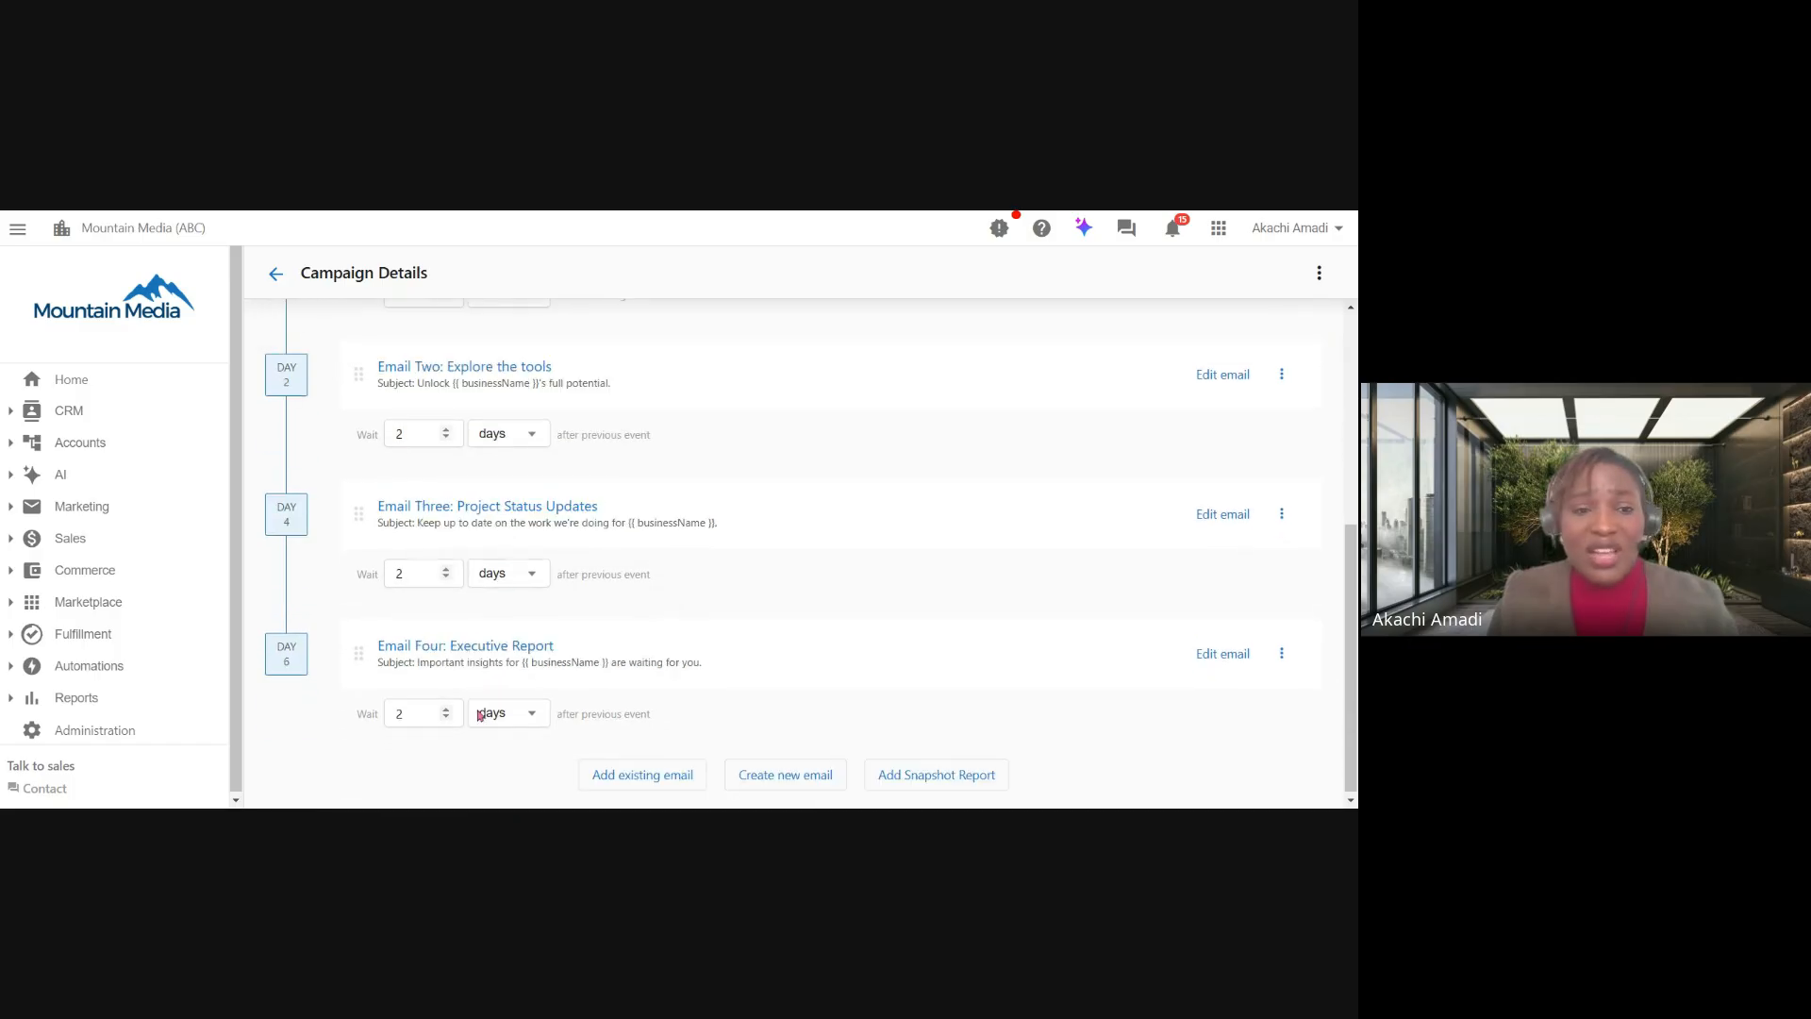
{"action": "scroll", "coordinate": [480, 715], "scroll_direction": "up", "scroll_amount": 3}
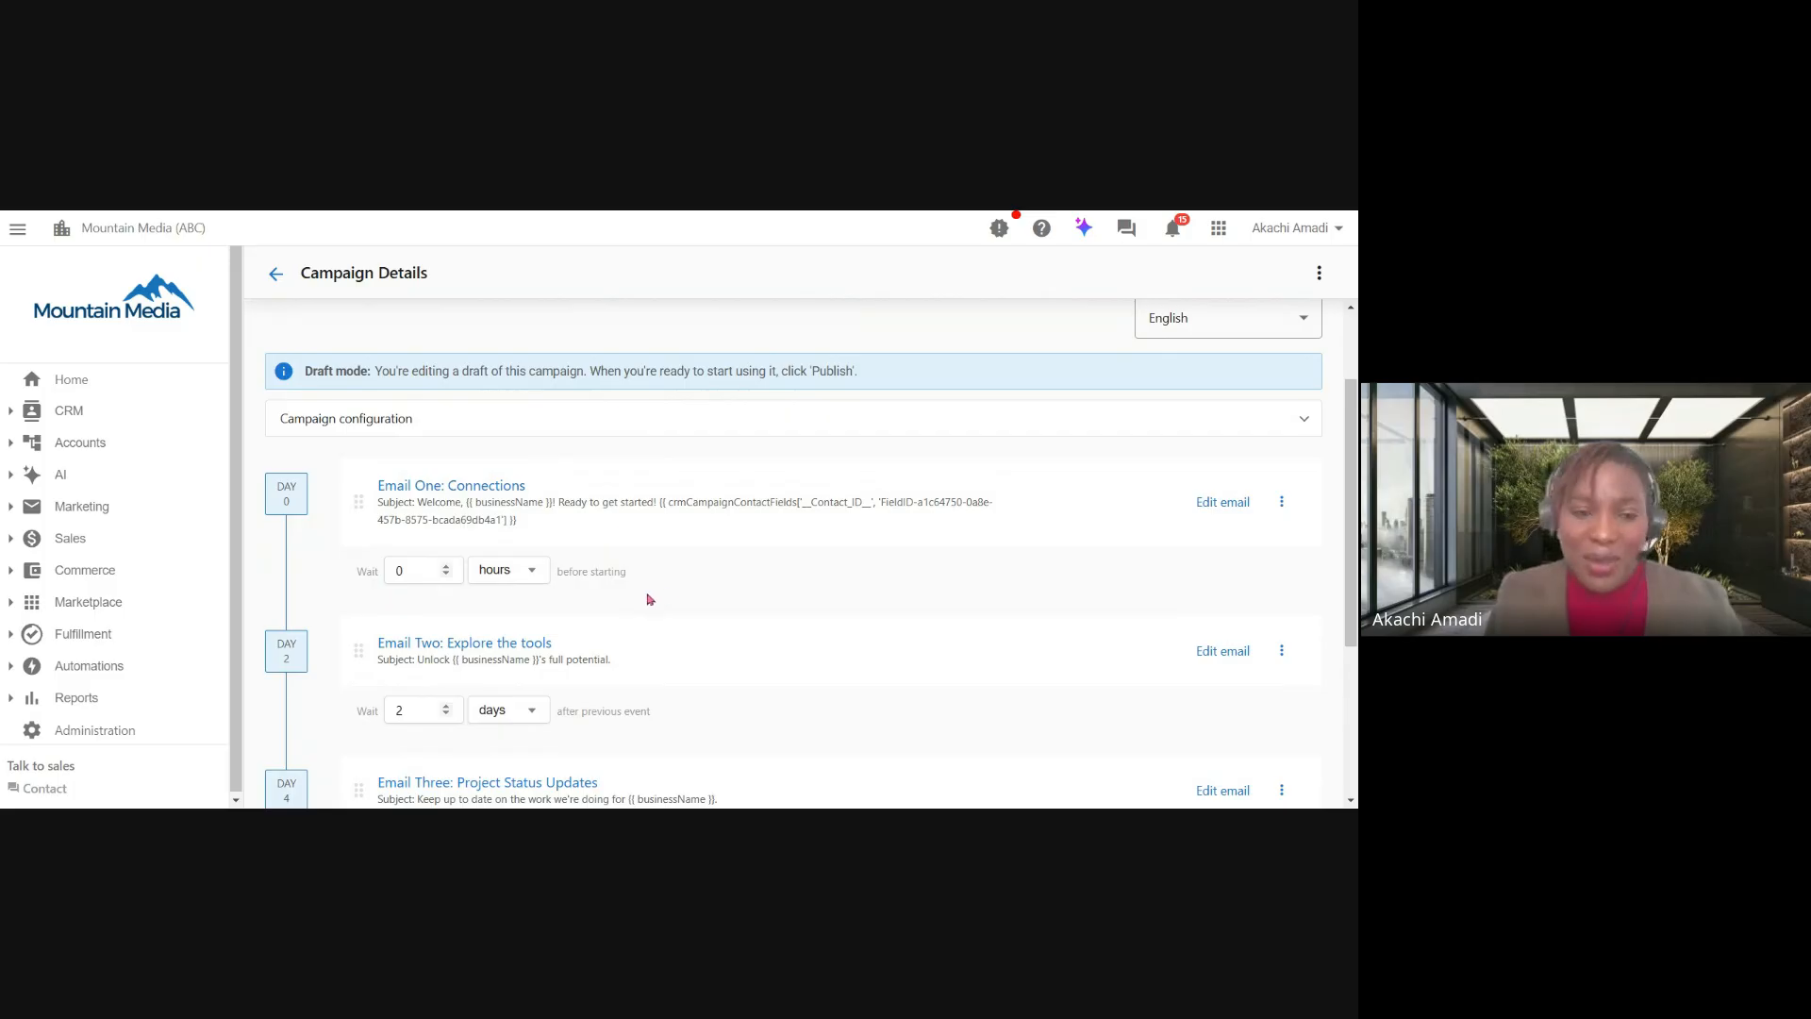
{"action": "scroll", "coordinate": [644, 597], "scroll_direction": "down", "scroll_amount": 1}
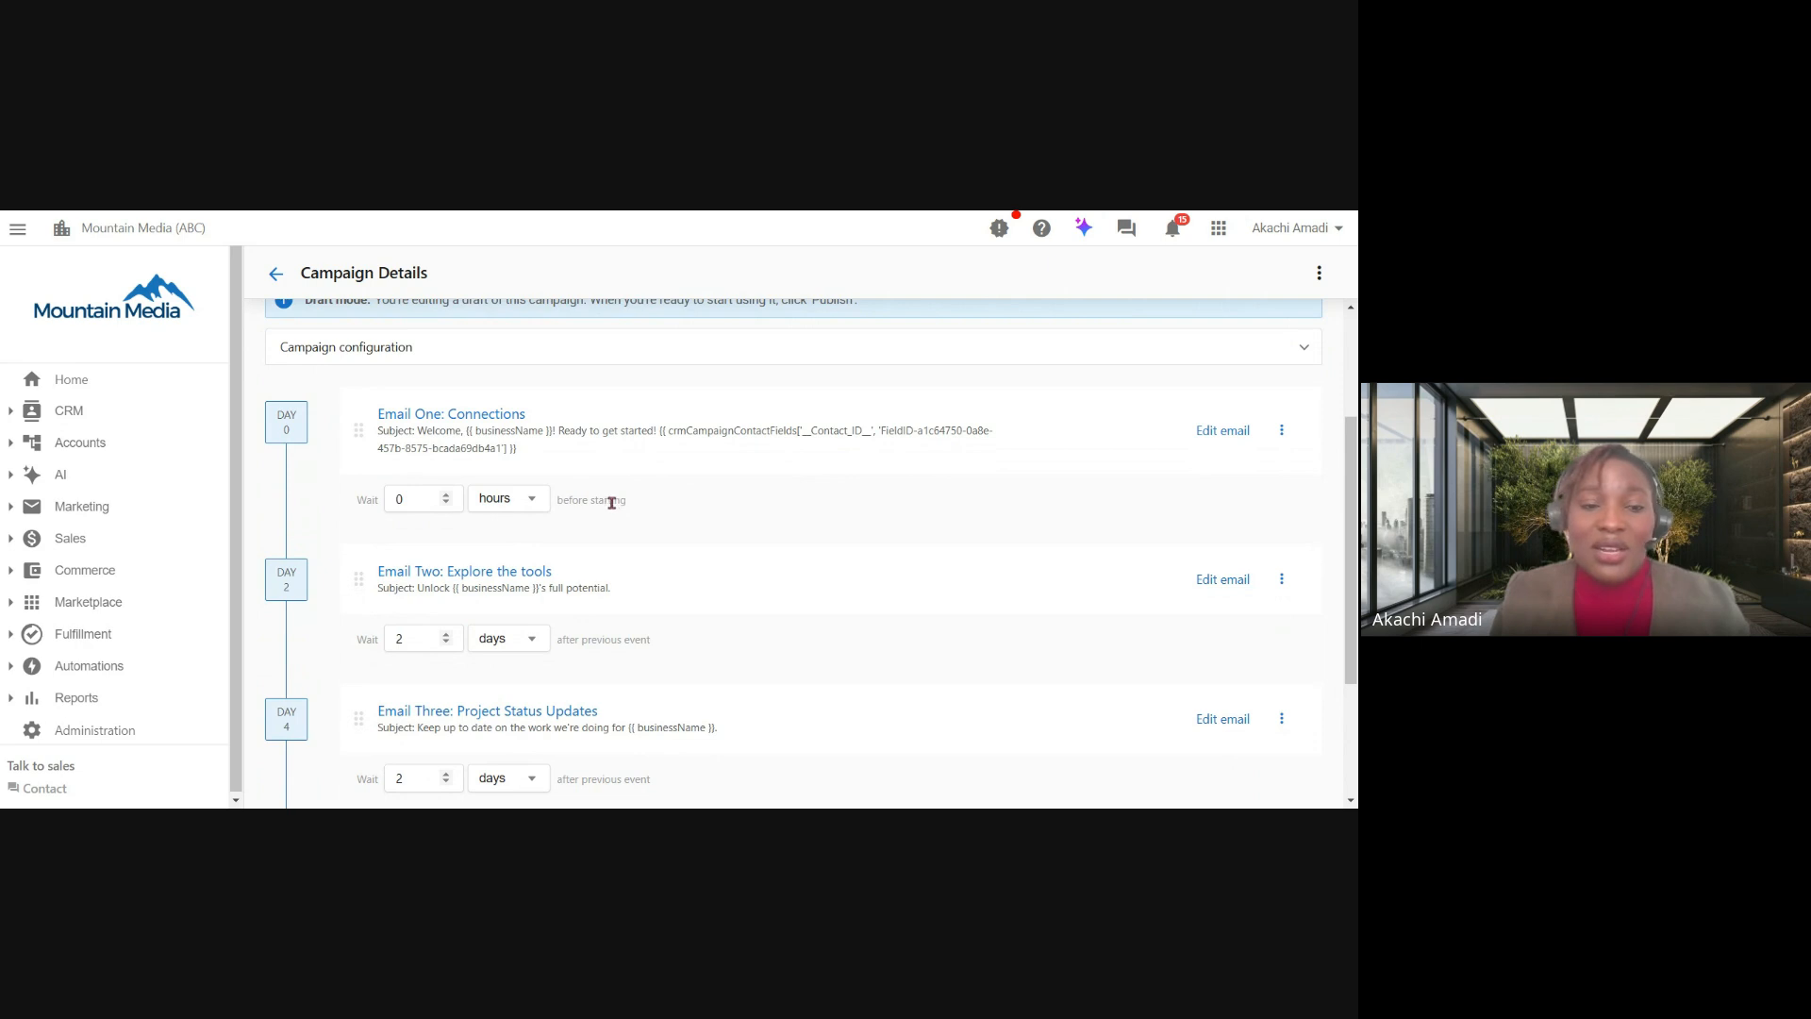
{"action": "scroll", "coordinate": [611, 503], "scroll_direction": "down", "scroll_amount": 1}
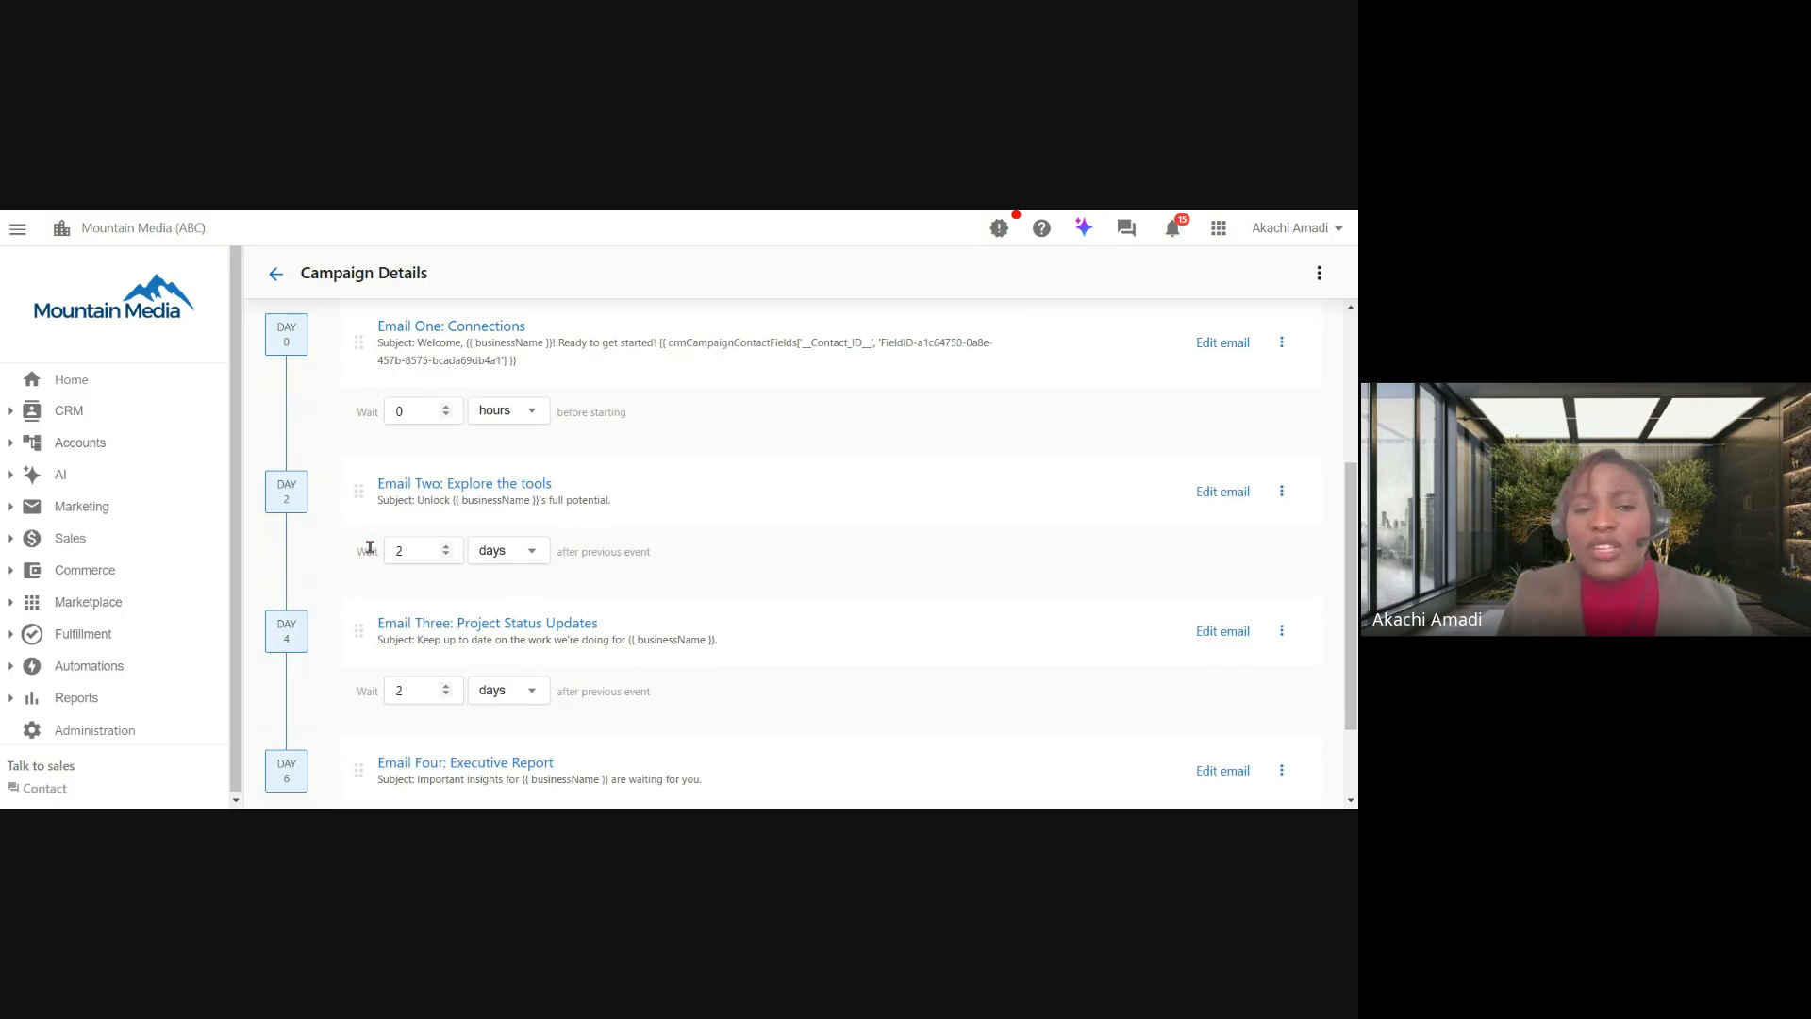
{"action": "left_click", "coordinate": [444, 547]}
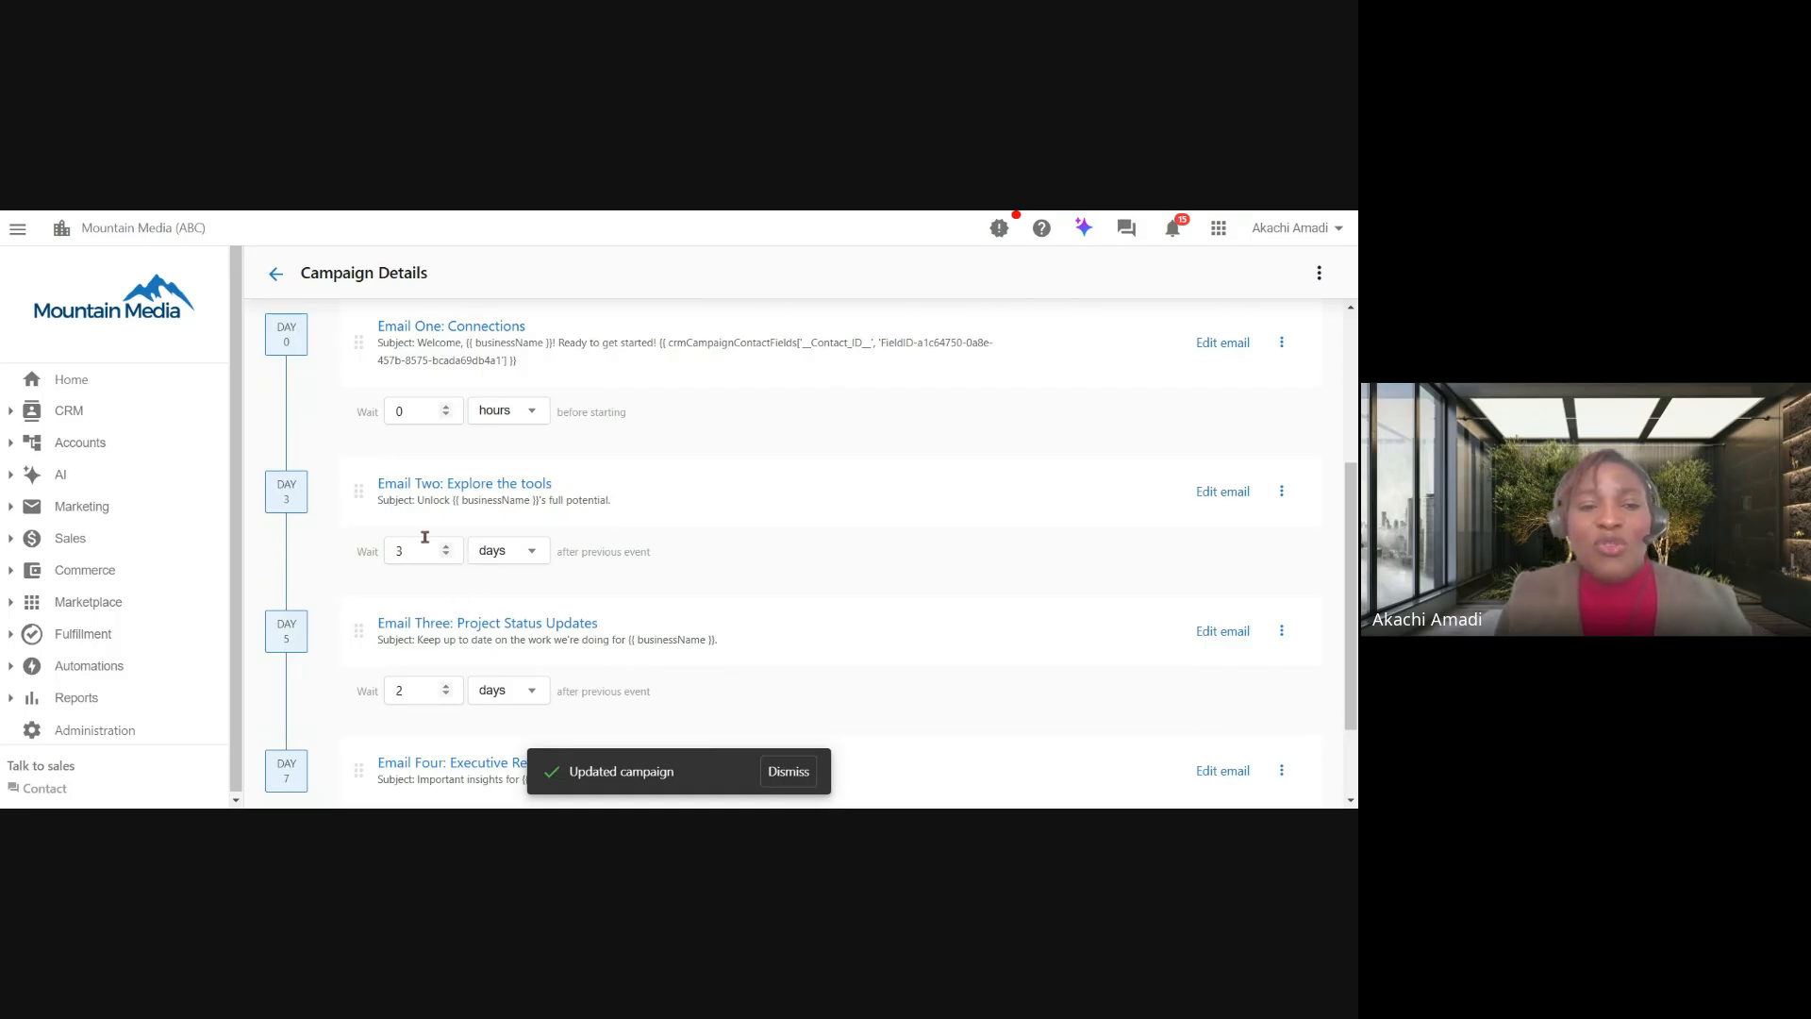
View the time unit choices for the Email Two wait and leave the selection as days.
{"action": "scroll", "coordinate": [605, 589], "scroll_direction": "down", "scroll_amount": 1}
{"action": "scroll", "coordinate": [605, 589], "scroll_direction": "down", "scroll_amount": 1}
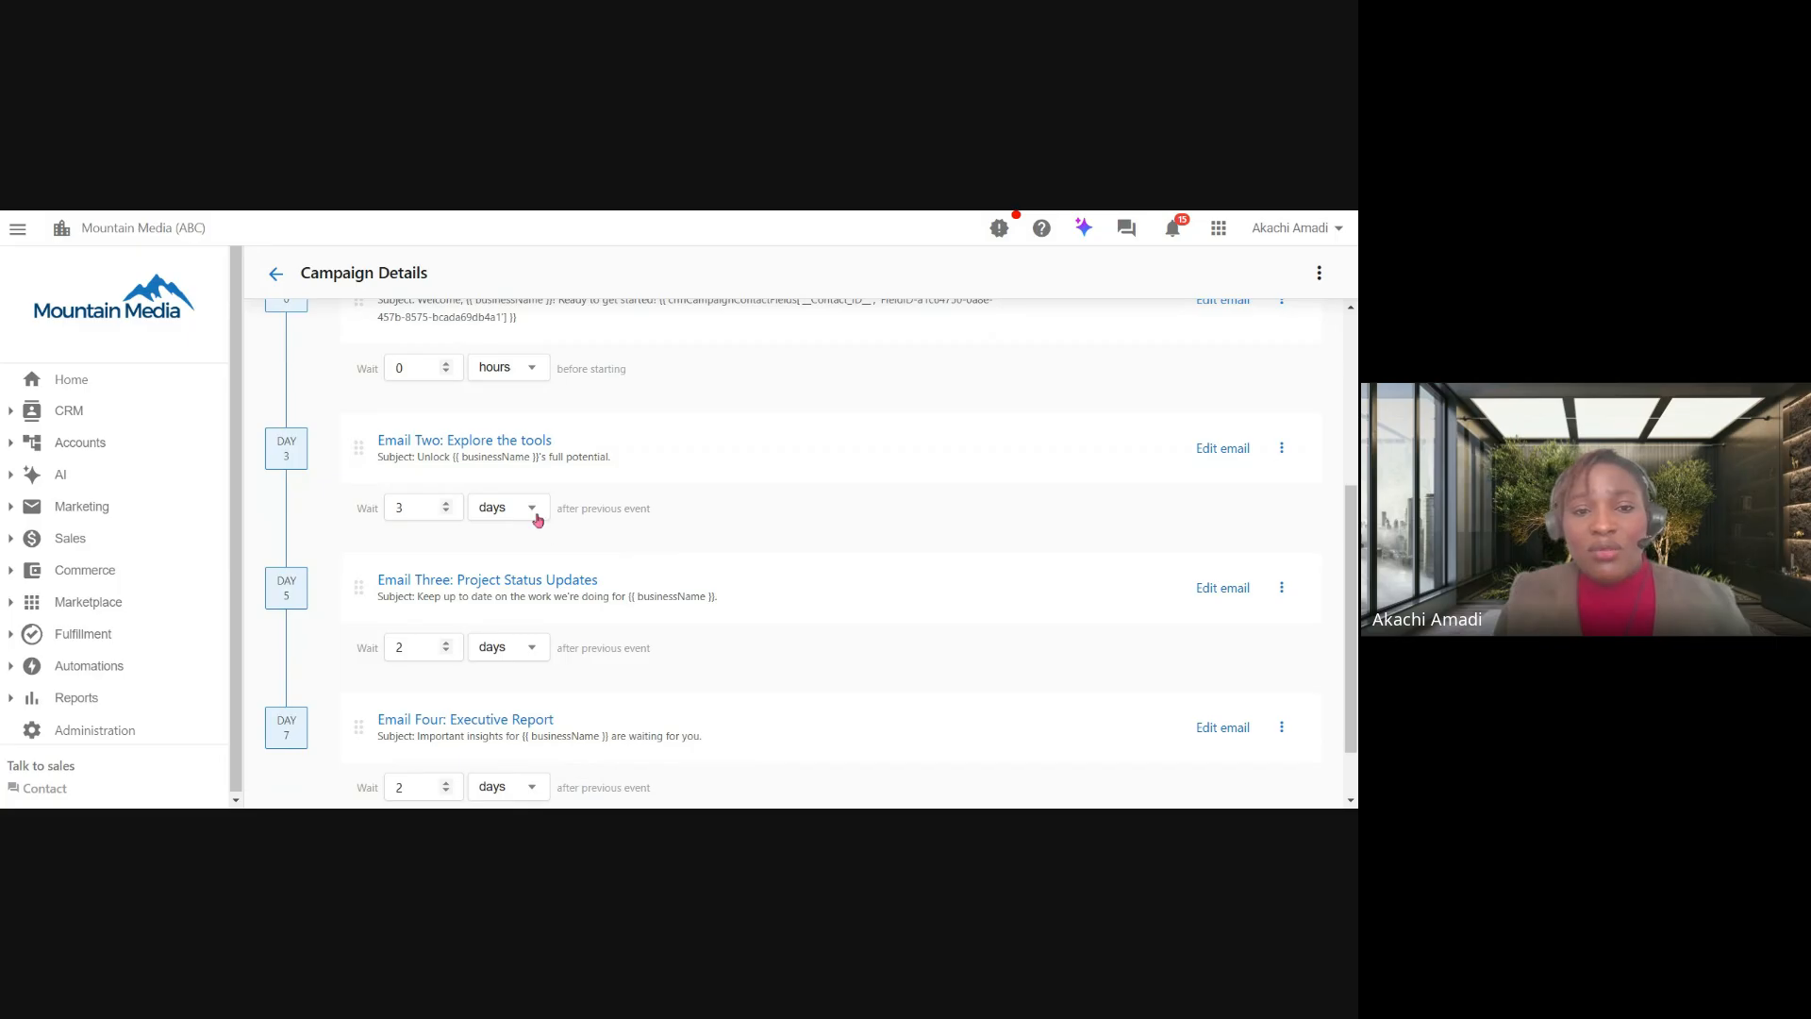
{"action": "left_click", "coordinate": [533, 512]}
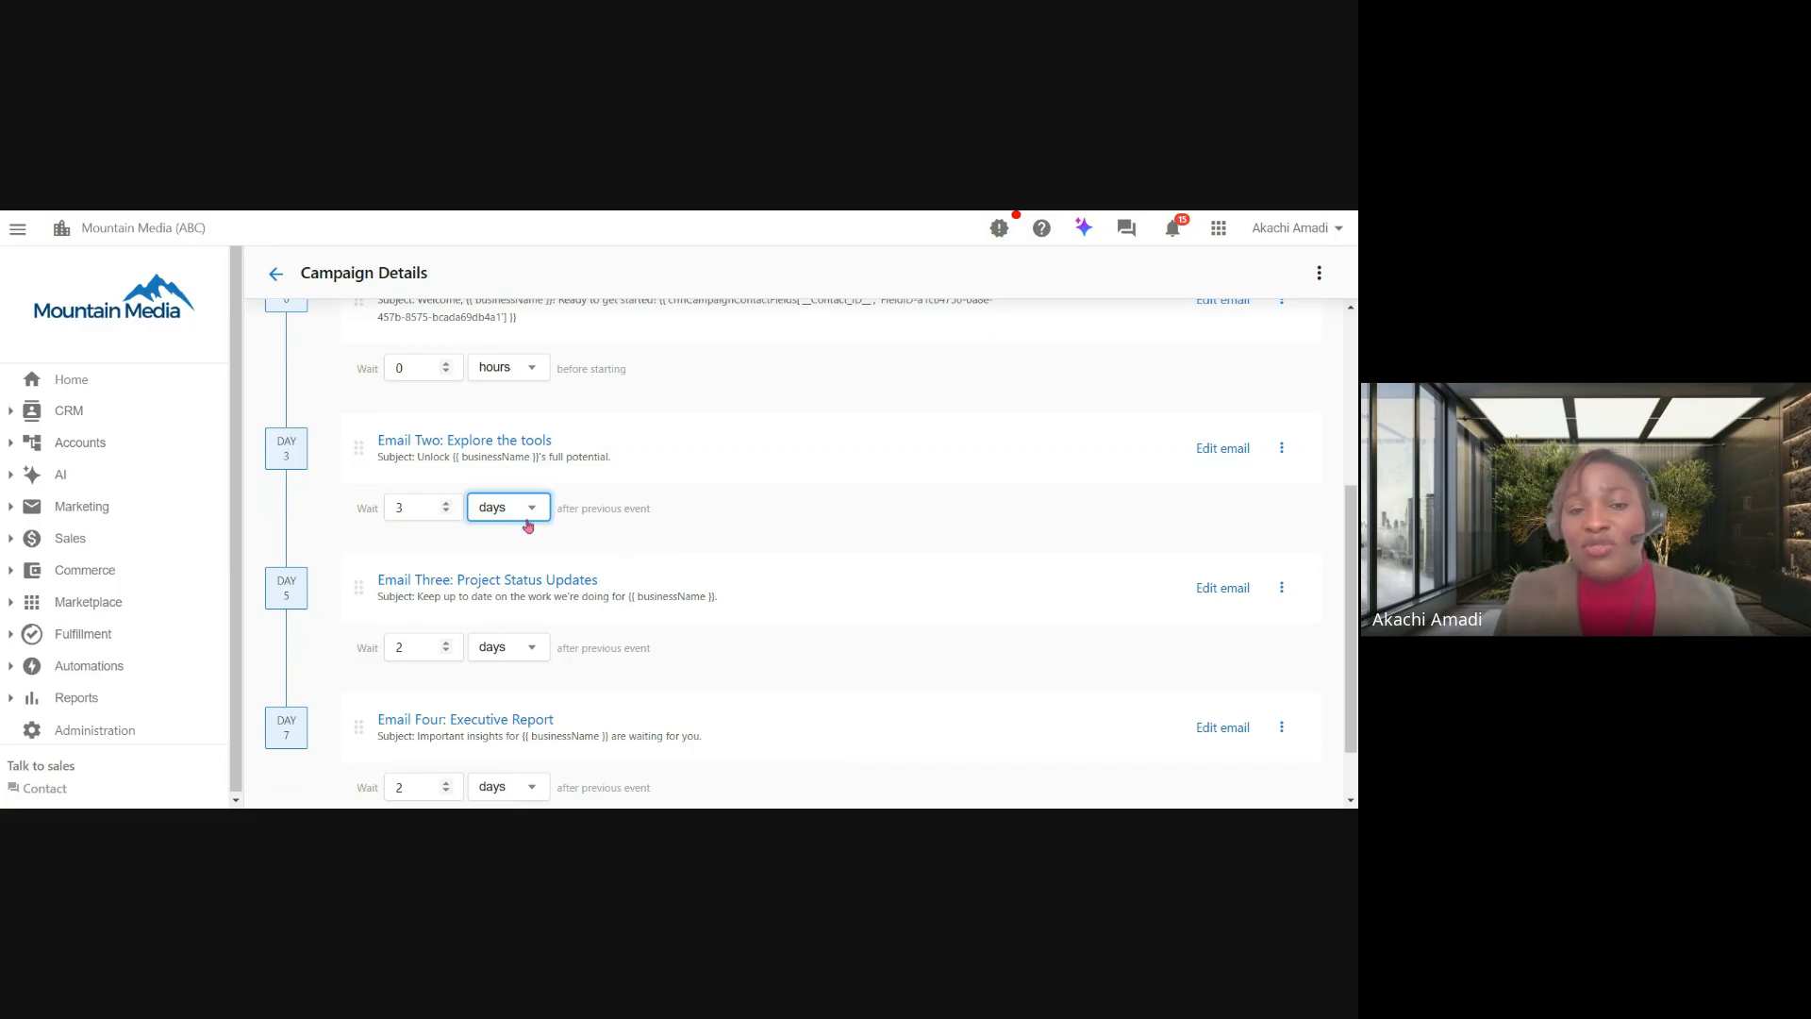
{"action": "left_click", "coordinate": [734, 520]}
{"action": "scroll", "coordinate": [735, 520], "scroll_direction": "down", "scroll_amount": 1}
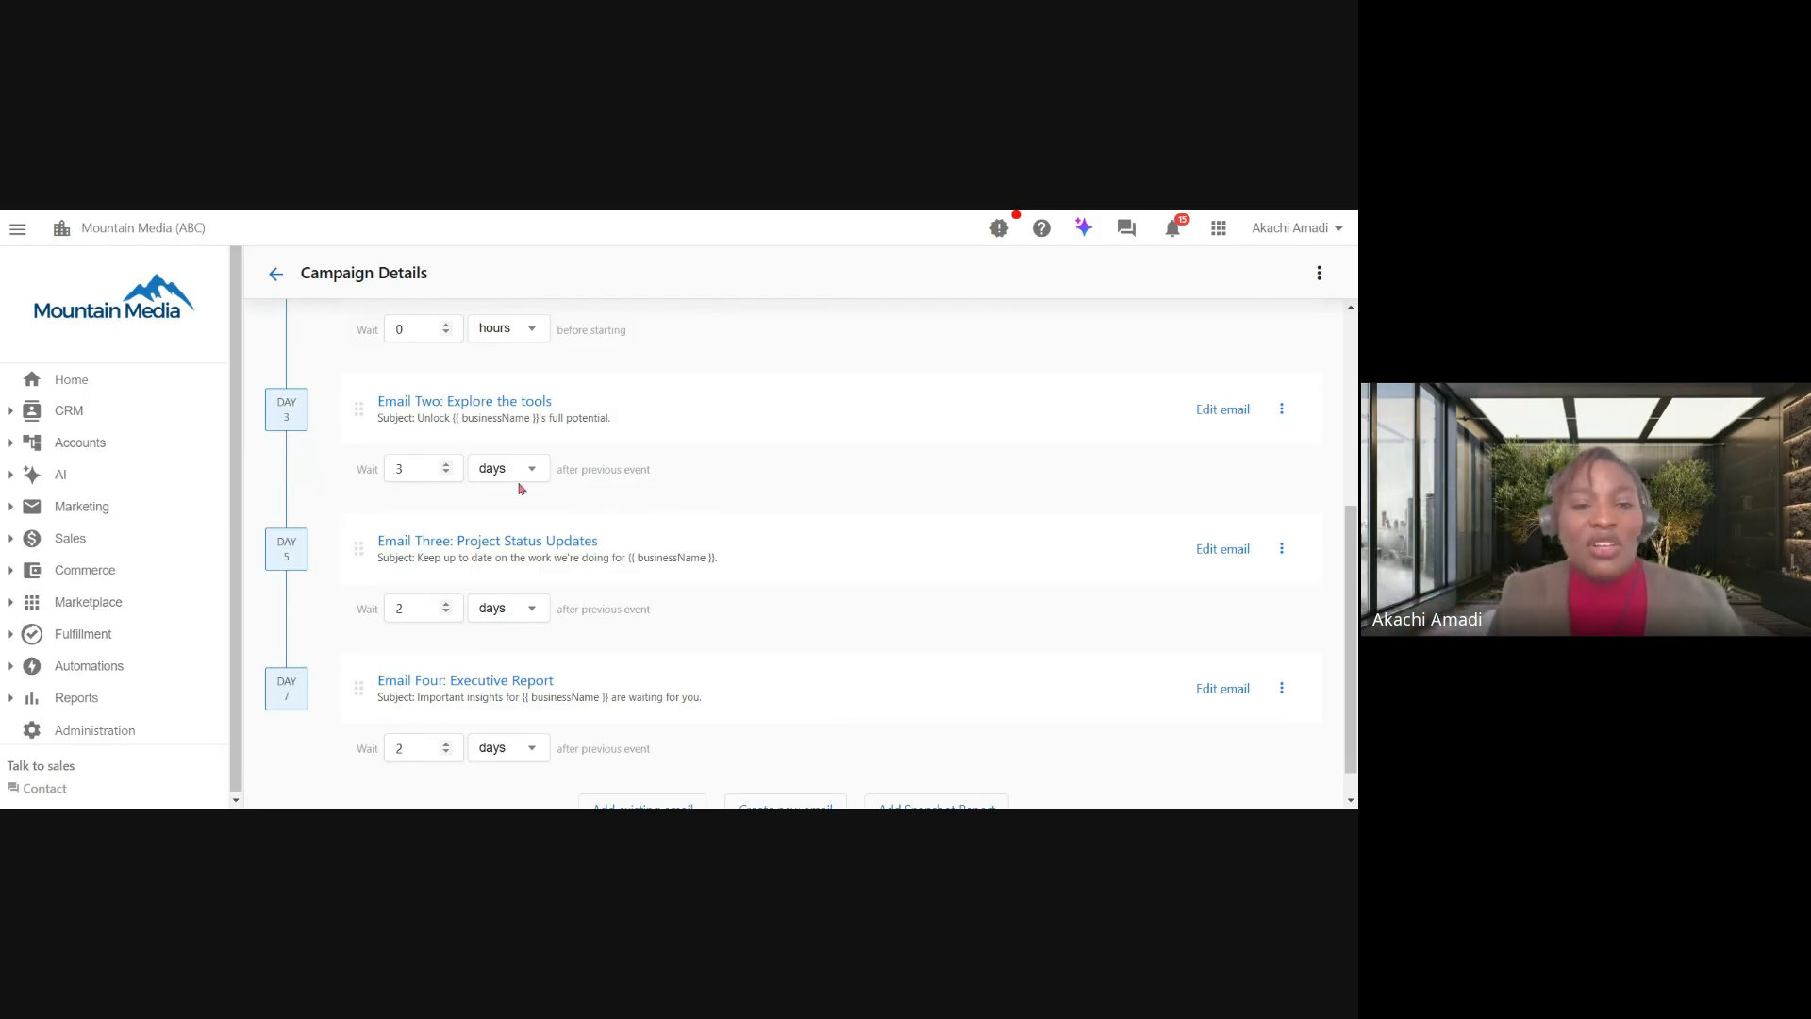
Try moving Email Two: Explore the tools ahead of Email One: Connections, and restore Email One to first place.
{"action": "scroll", "coordinate": [521, 487], "scroll_direction": "down", "scroll_amount": 1}
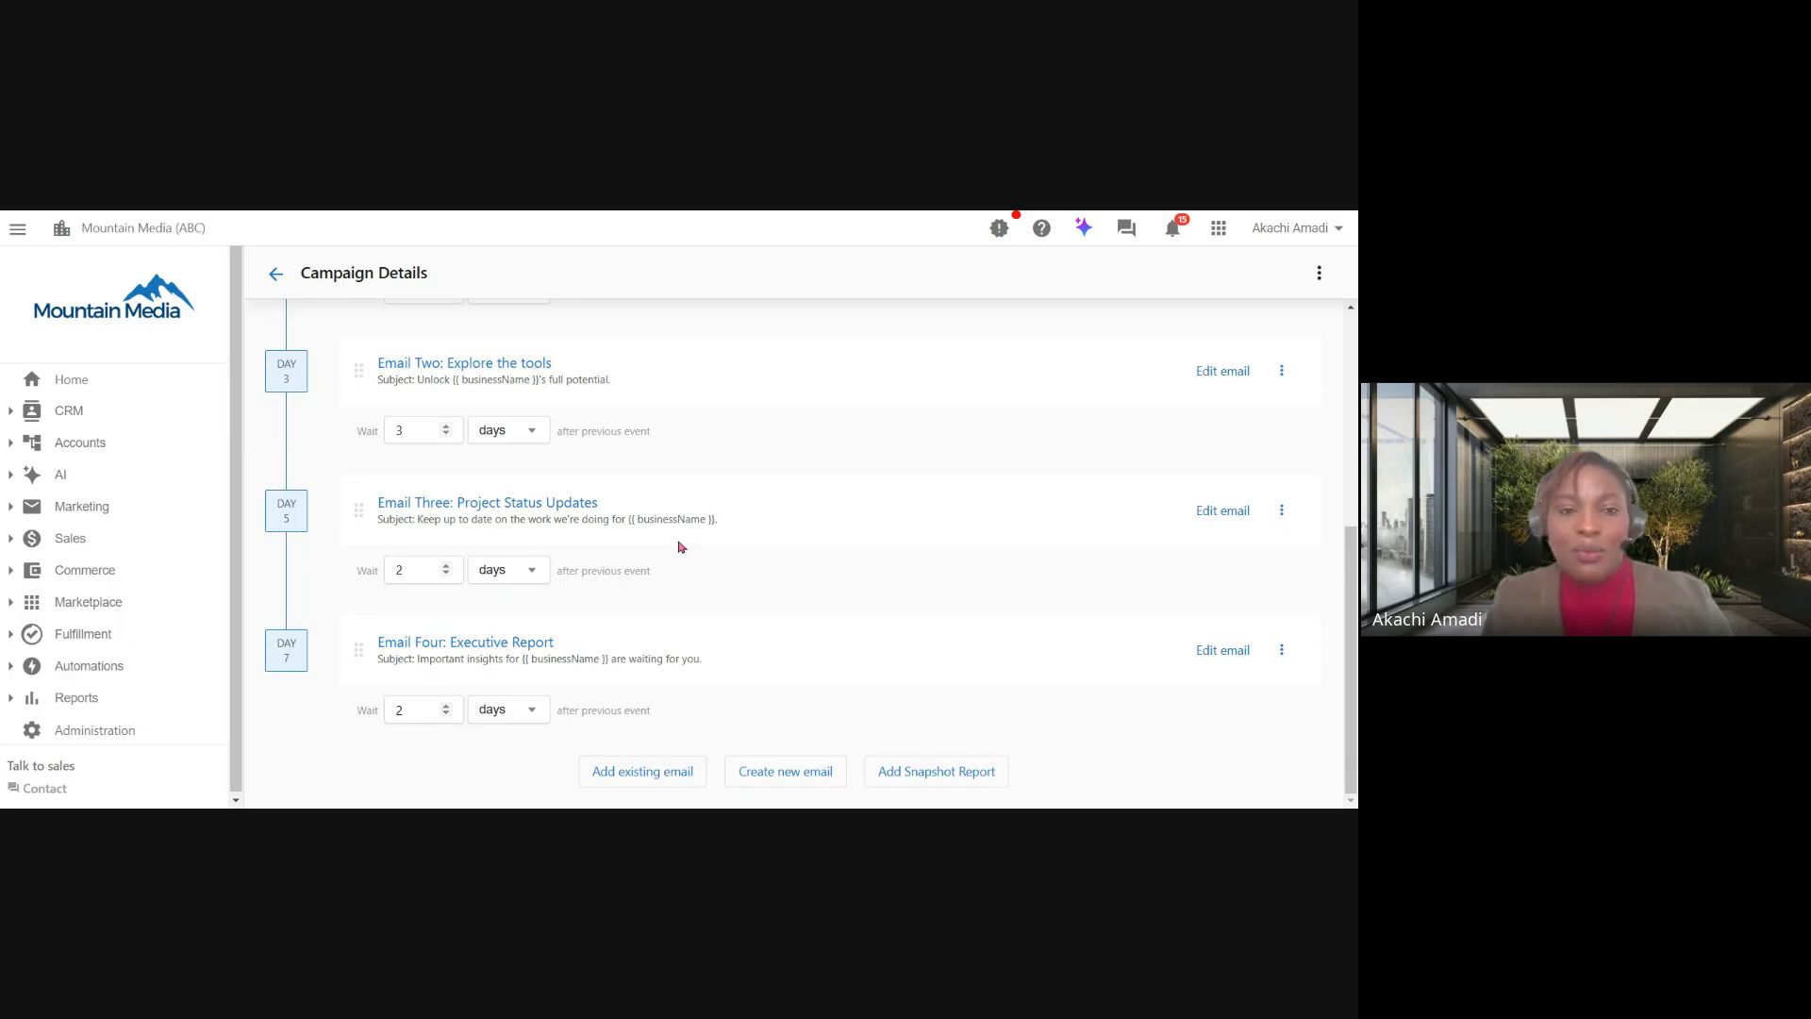
{"action": "scroll", "coordinate": [682, 547], "scroll_direction": "up", "scroll_amount": 1}
{"action": "scroll", "coordinate": [344, 465], "scroll_direction": "up", "scroll_amount": 4}
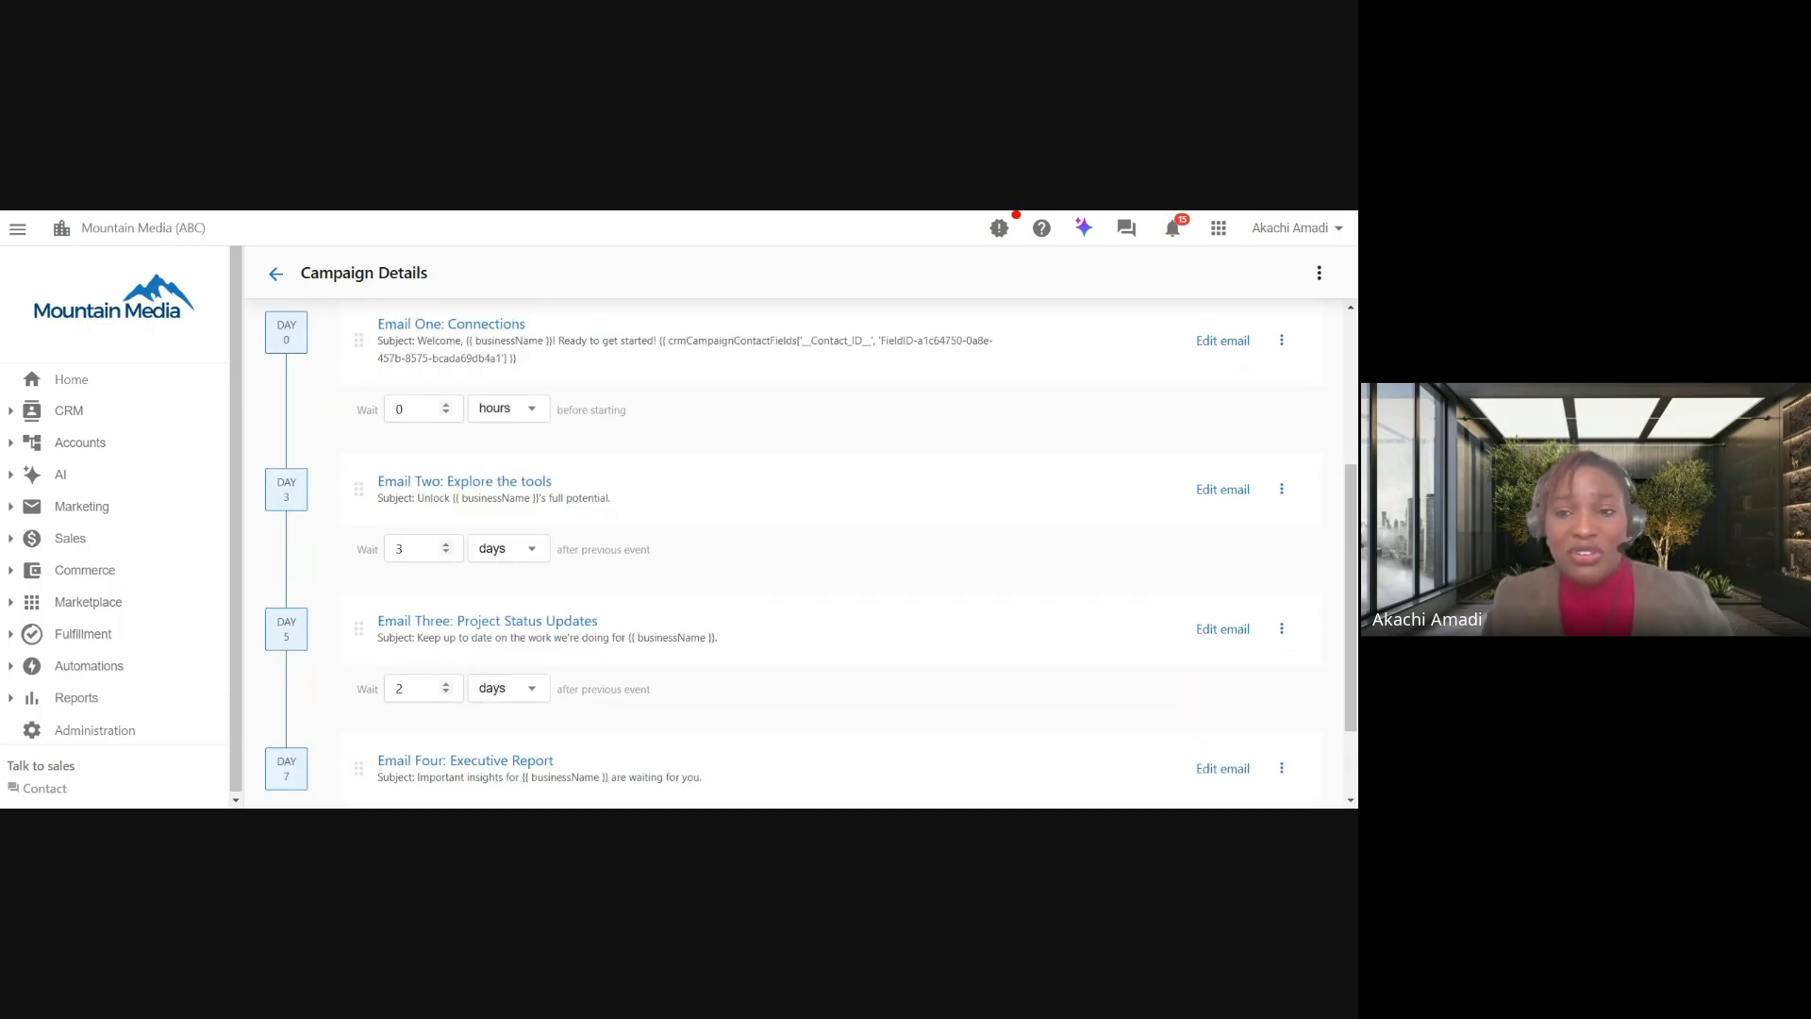
{"action": "scroll", "coordinate": [344, 465], "scroll_direction": "down", "scroll_amount": 2}
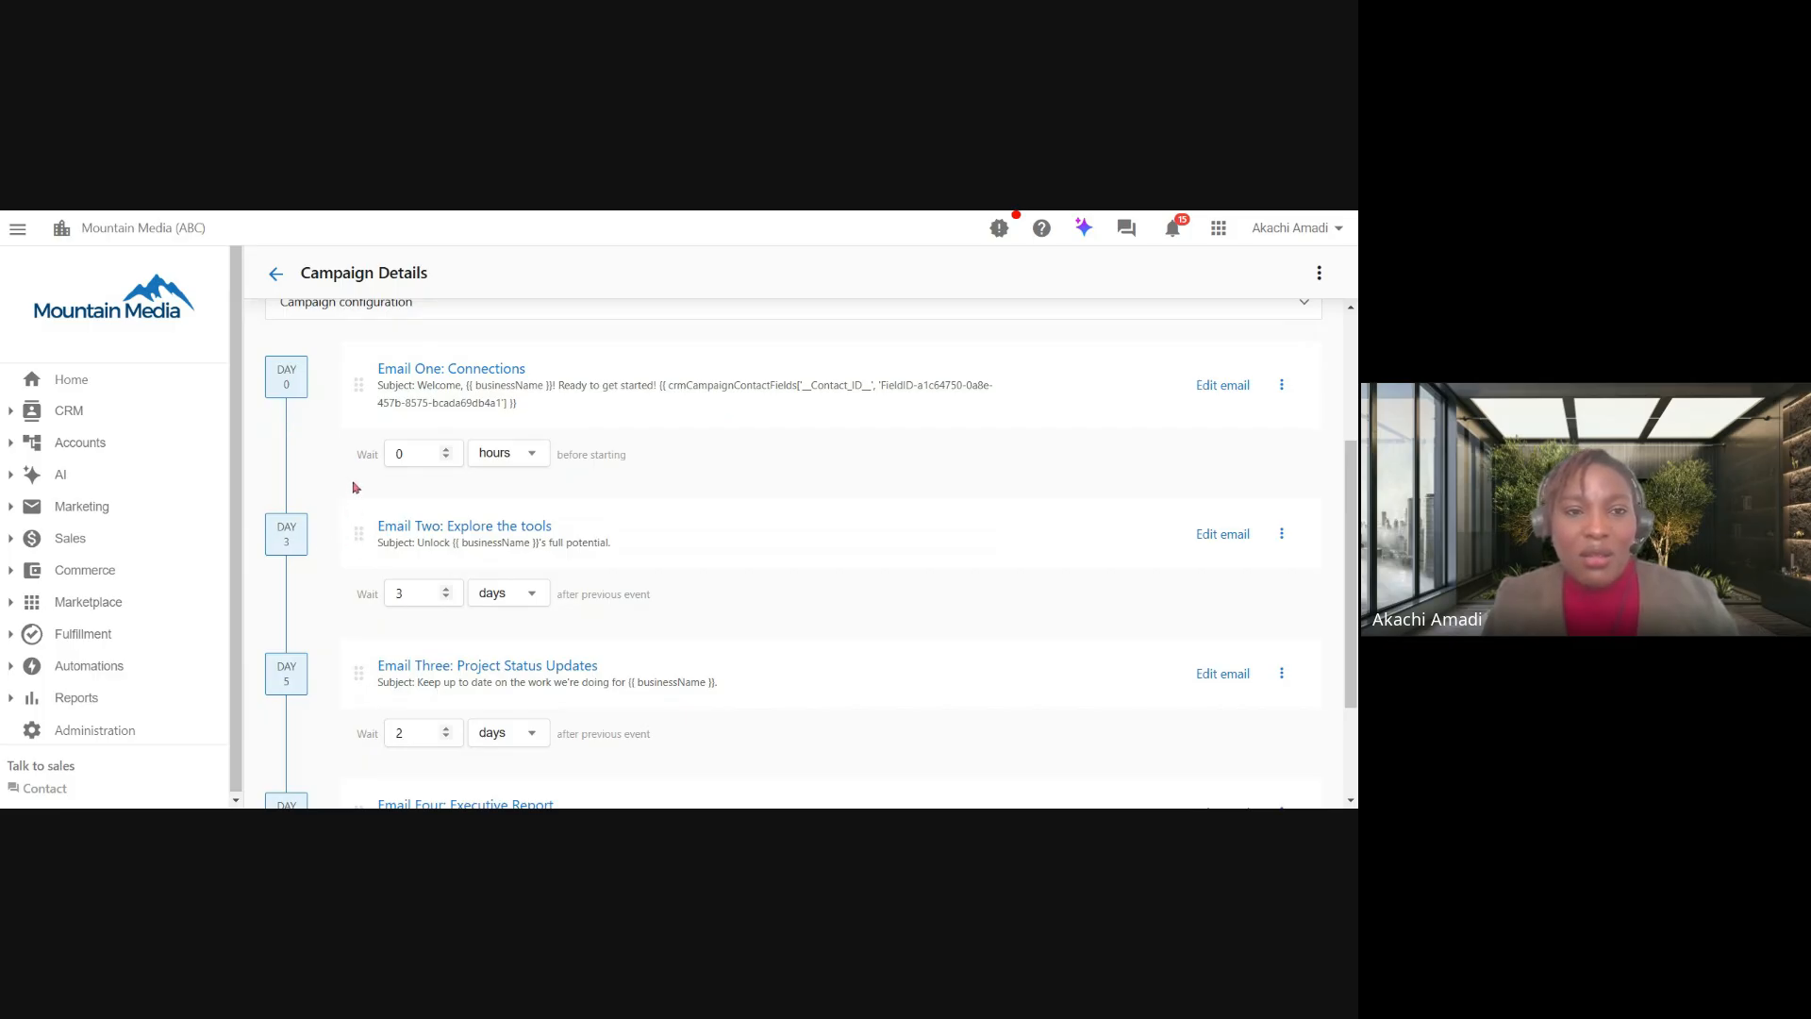
{"action": "left_click_drag", "start_coordinate": [343, 512], "coordinate": [310, 383]}
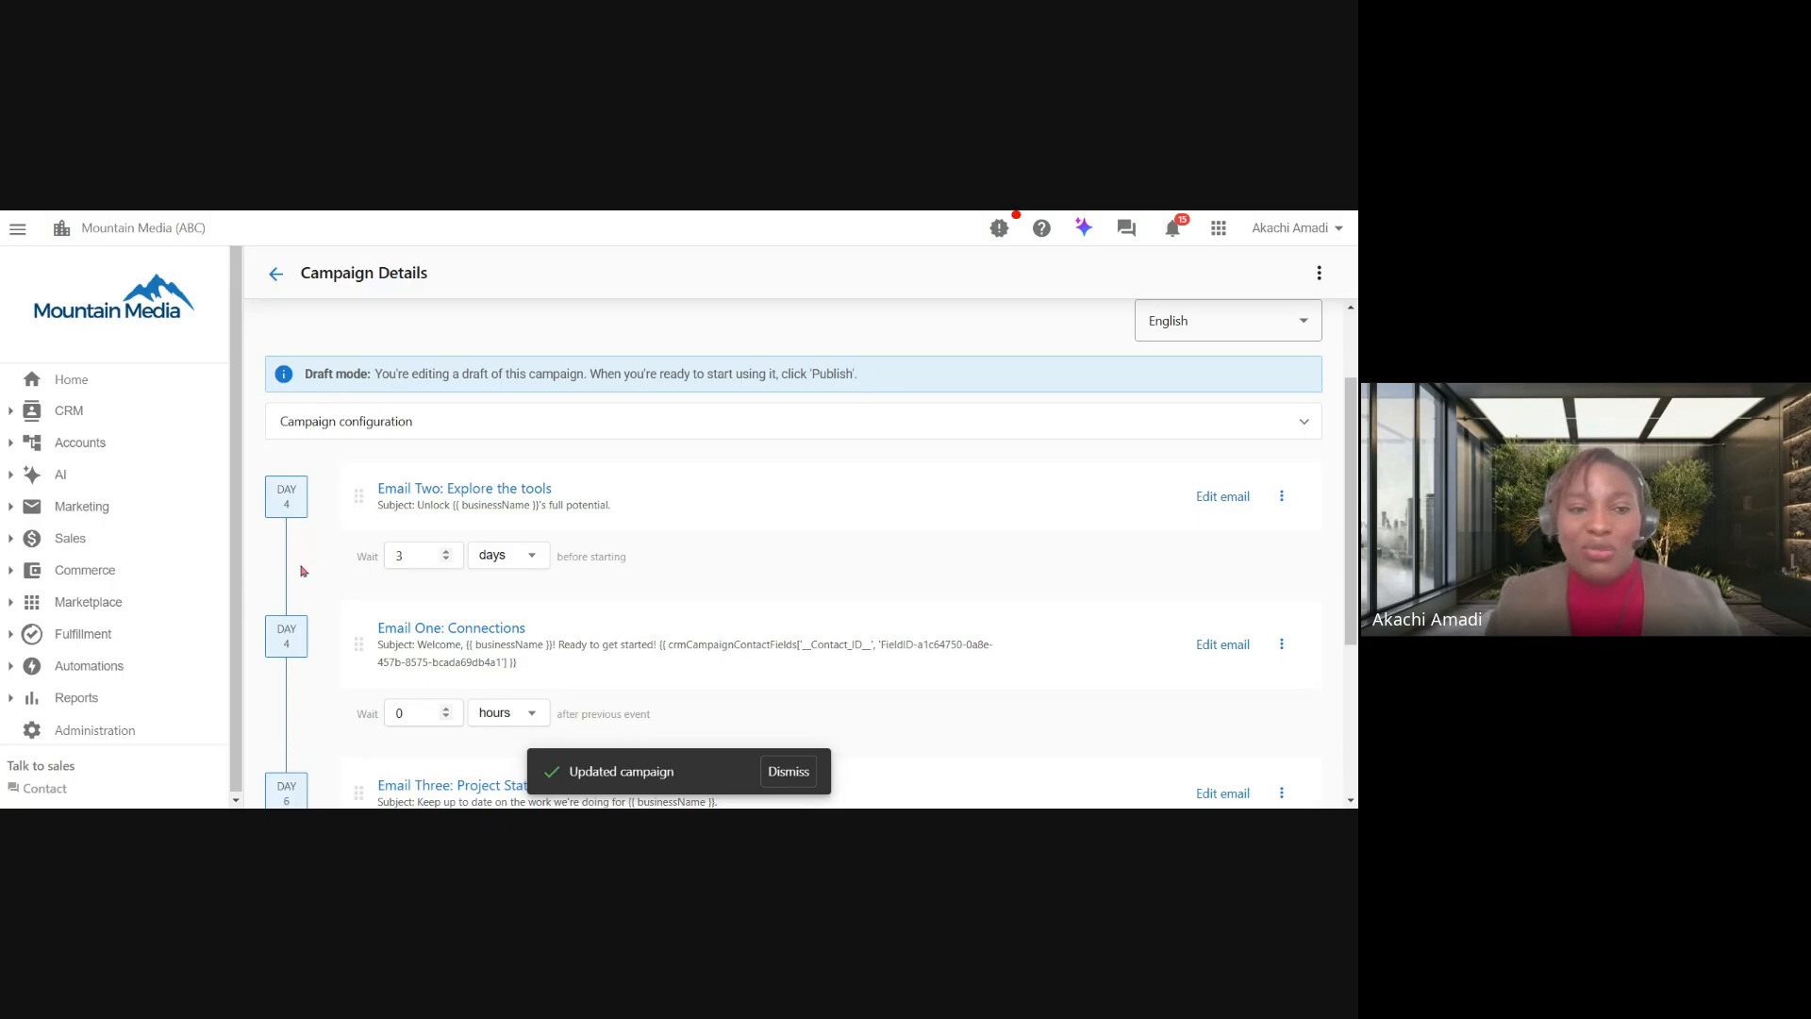
{"action": "left_click_drag", "start_coordinate": [285, 635], "coordinate": [305, 511]}
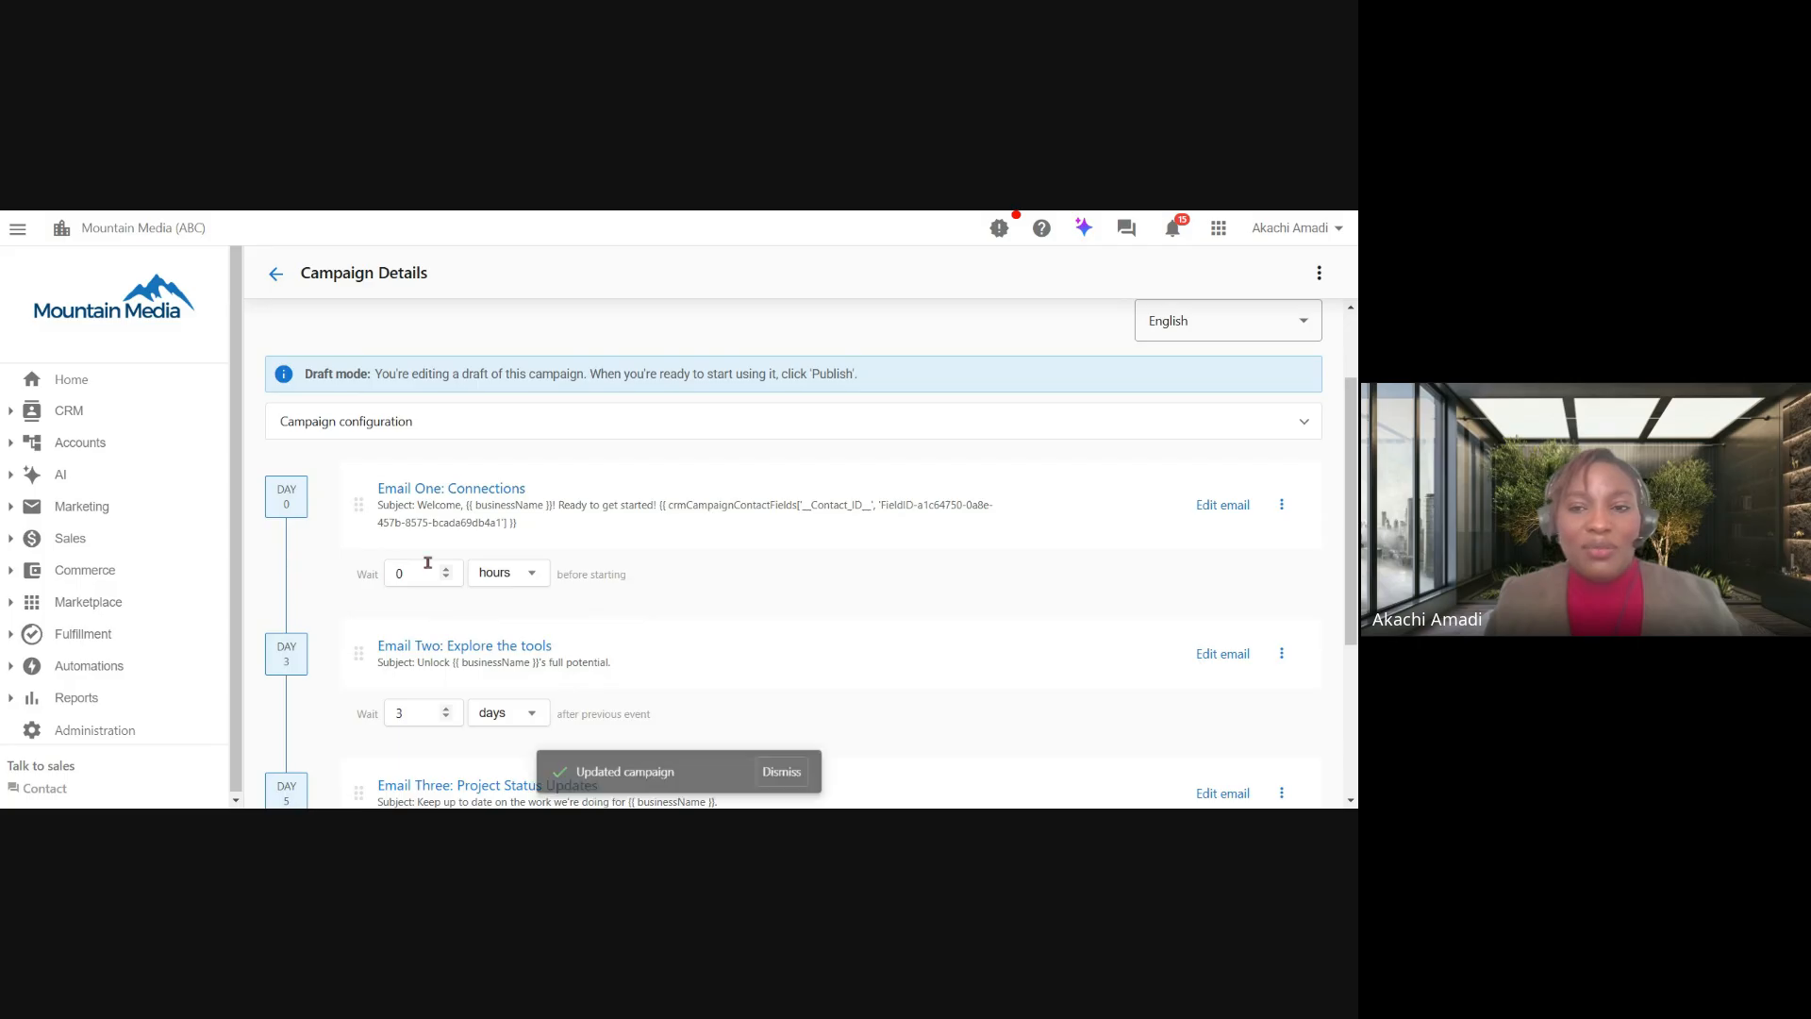
Publish the Digital Success - Getting Started Campaign ( February 2025).
{"action": "scroll", "coordinate": [427, 562], "scroll_direction": "down", "scroll_amount": 3}
{"action": "scroll", "coordinate": [490, 623], "scroll_direction": "up", "scroll_amount": 4}
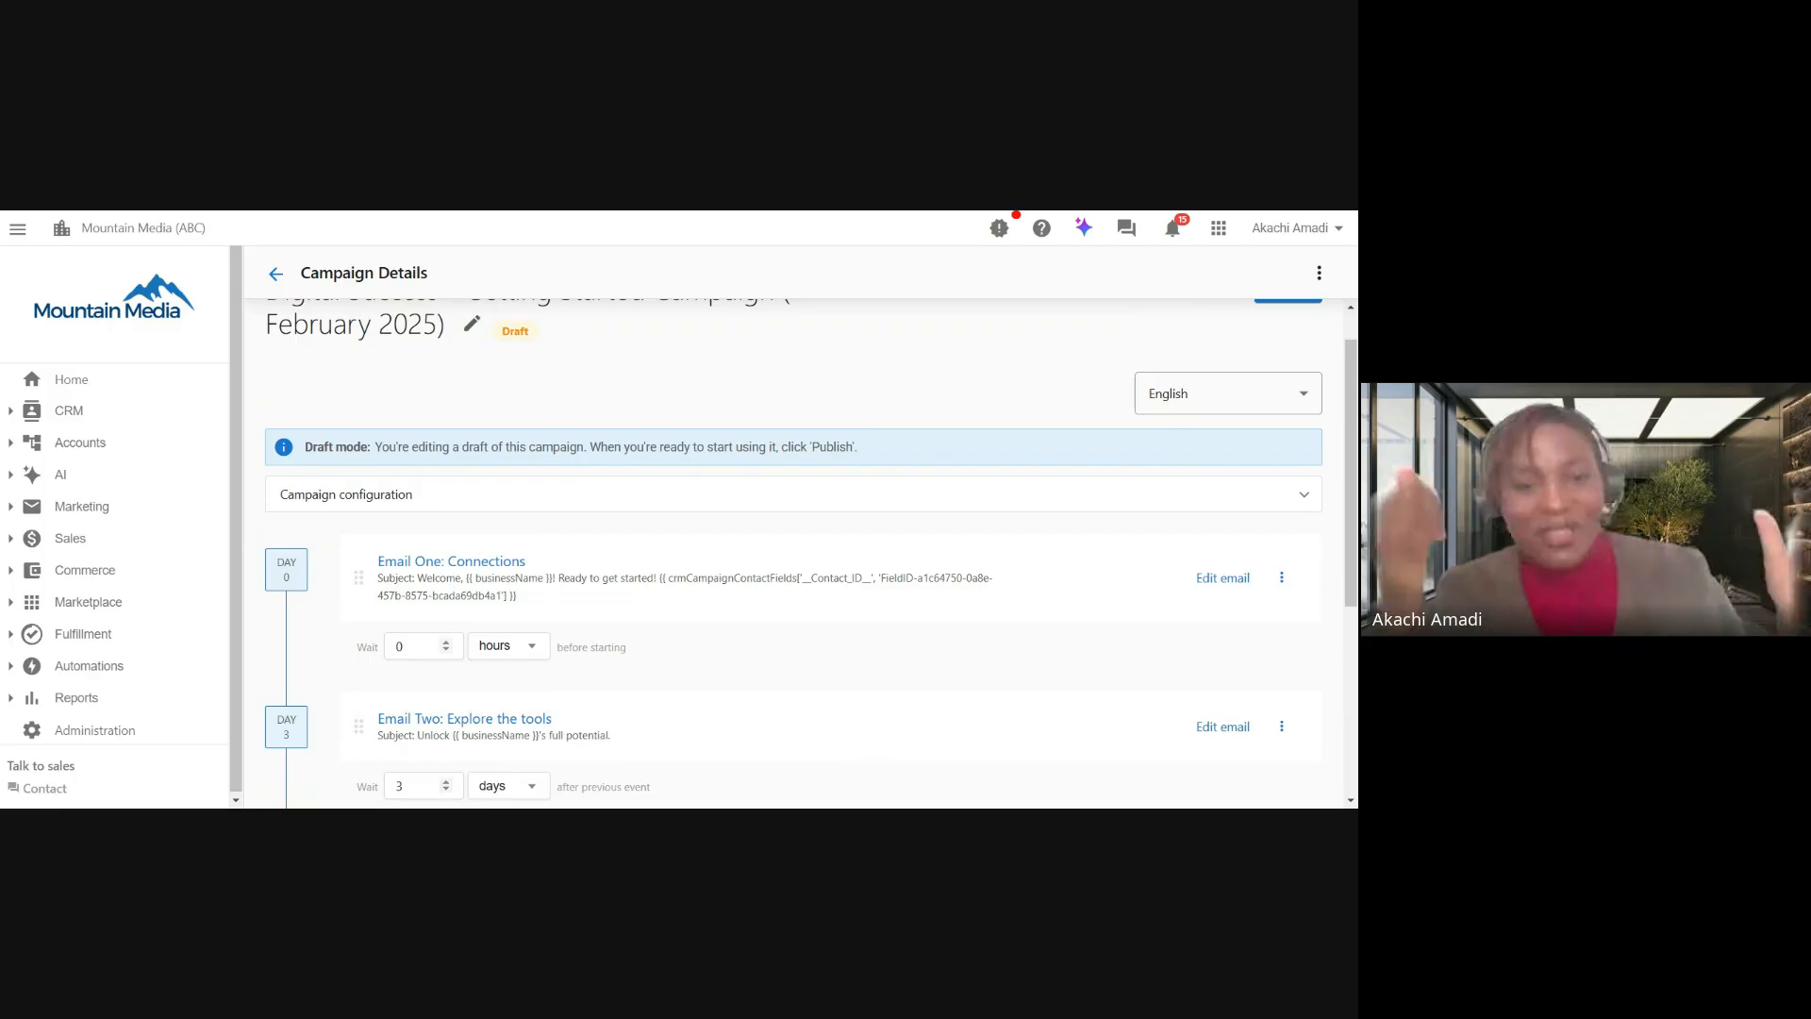
{"action": "scroll", "coordinate": [772, 542], "scroll_direction": "up", "scroll_amount": 1}
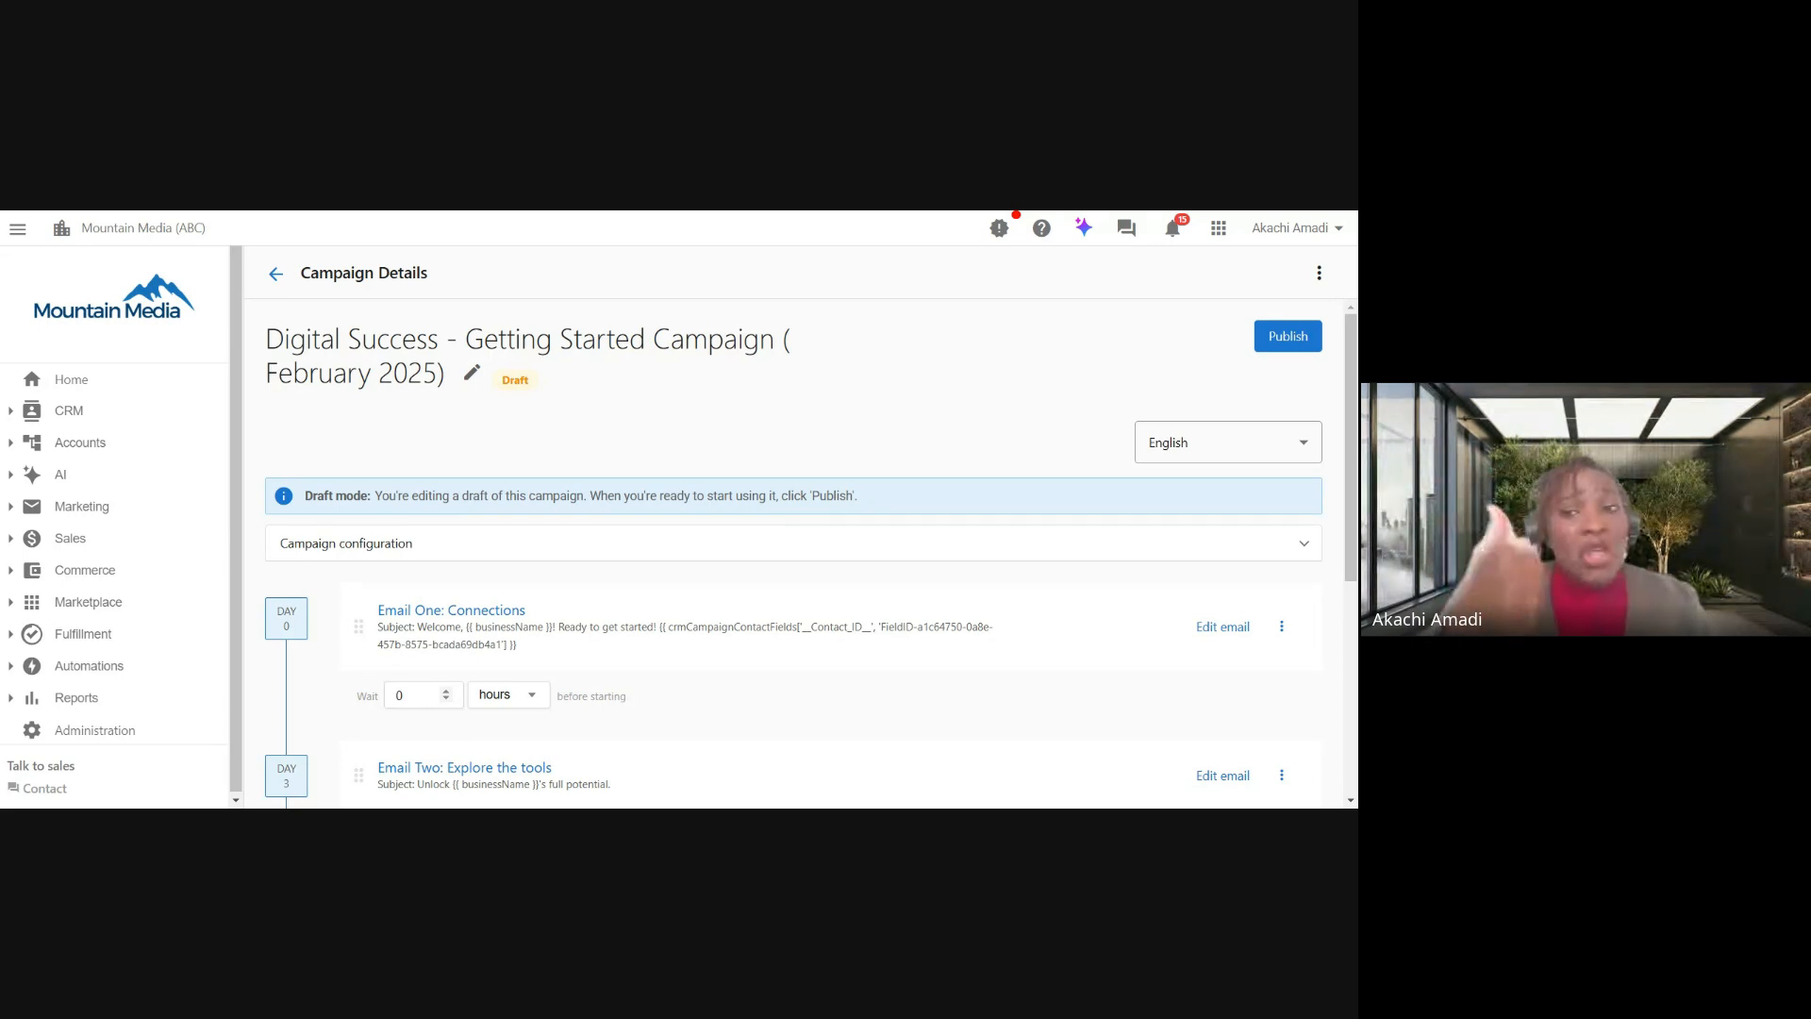
{"action": "left_click", "coordinate": [1280, 348]}
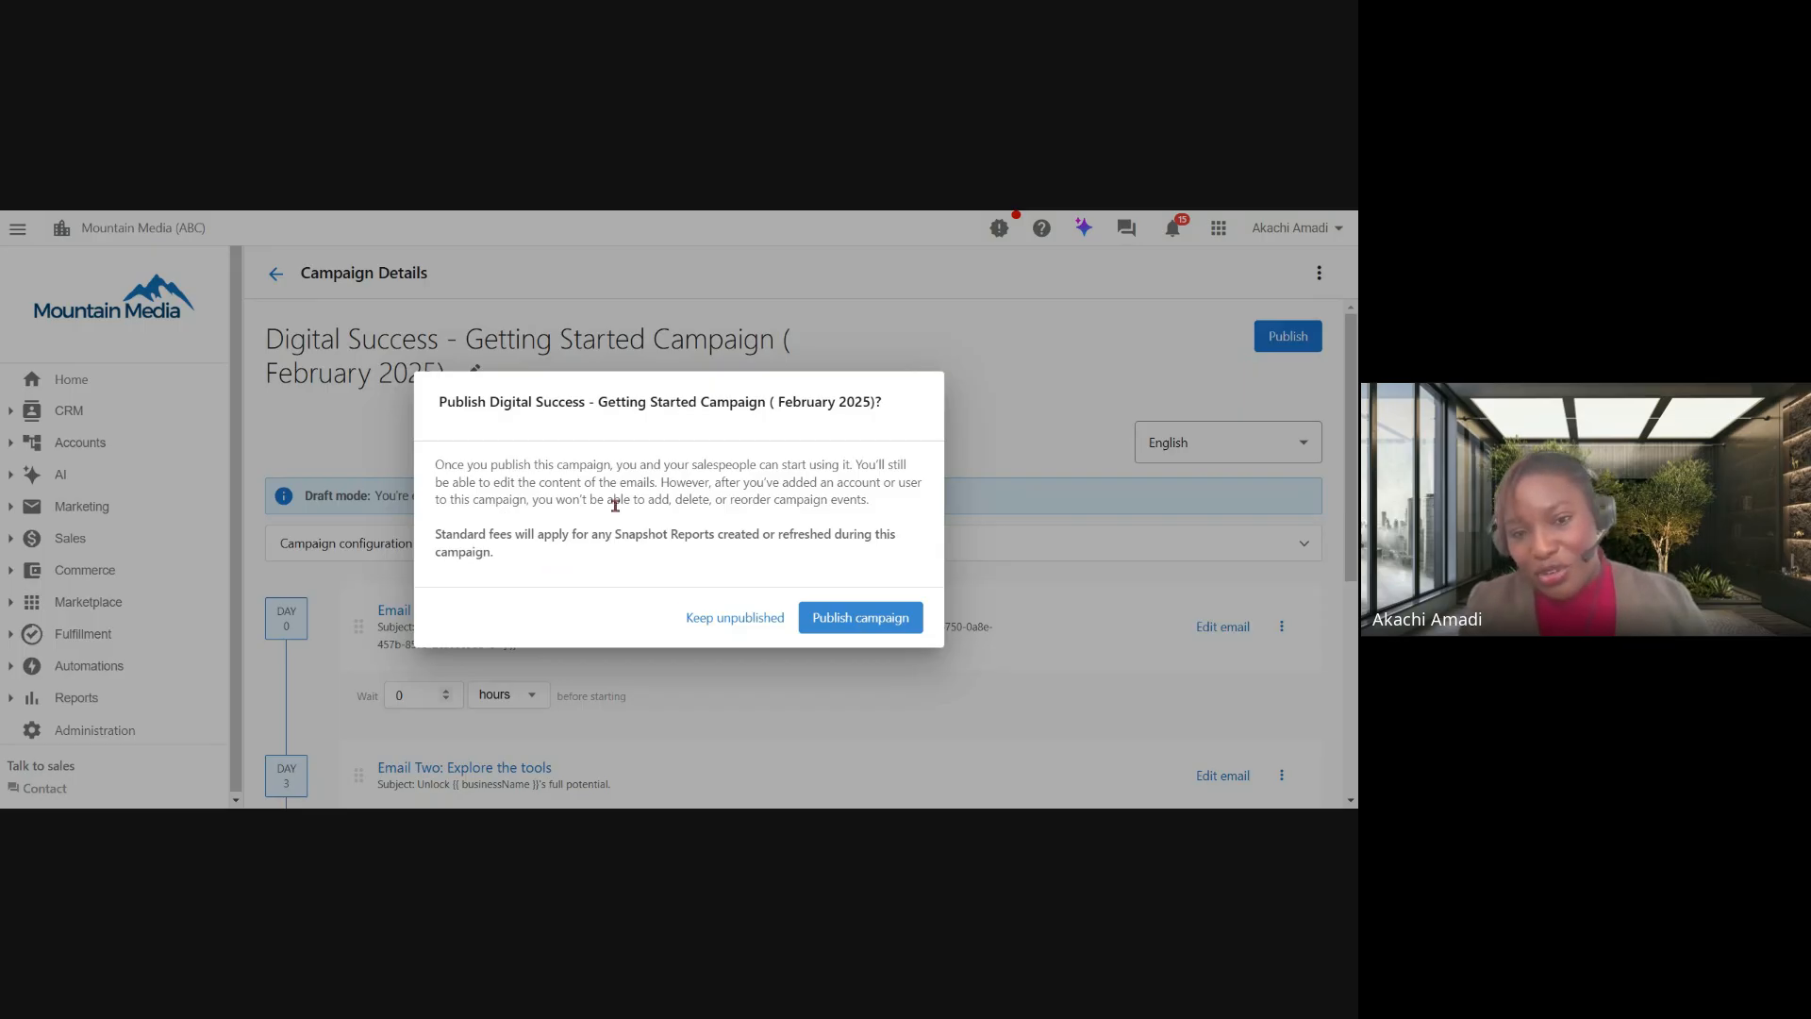
{"action": "left_click", "coordinate": [846, 619]}
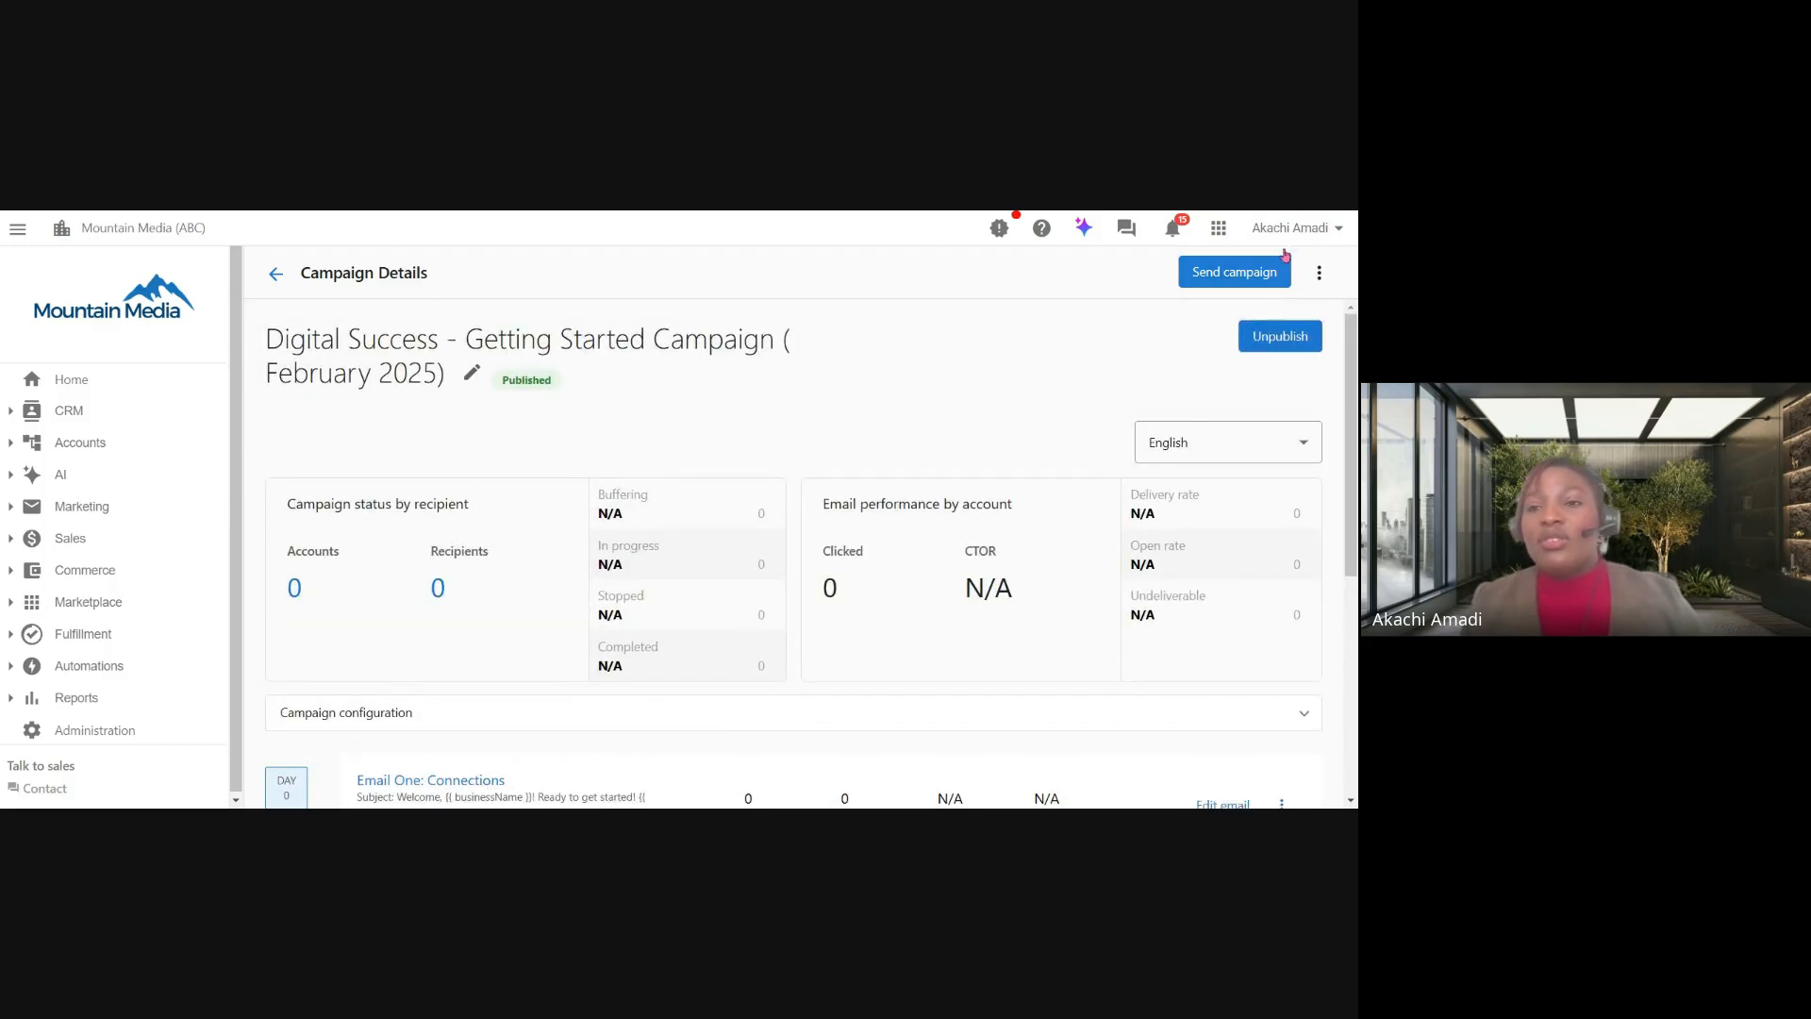
Open the send page for the published campaign and view the contacts available as recipients, adding none.
{"action": "left_click", "coordinate": [1200, 282]}
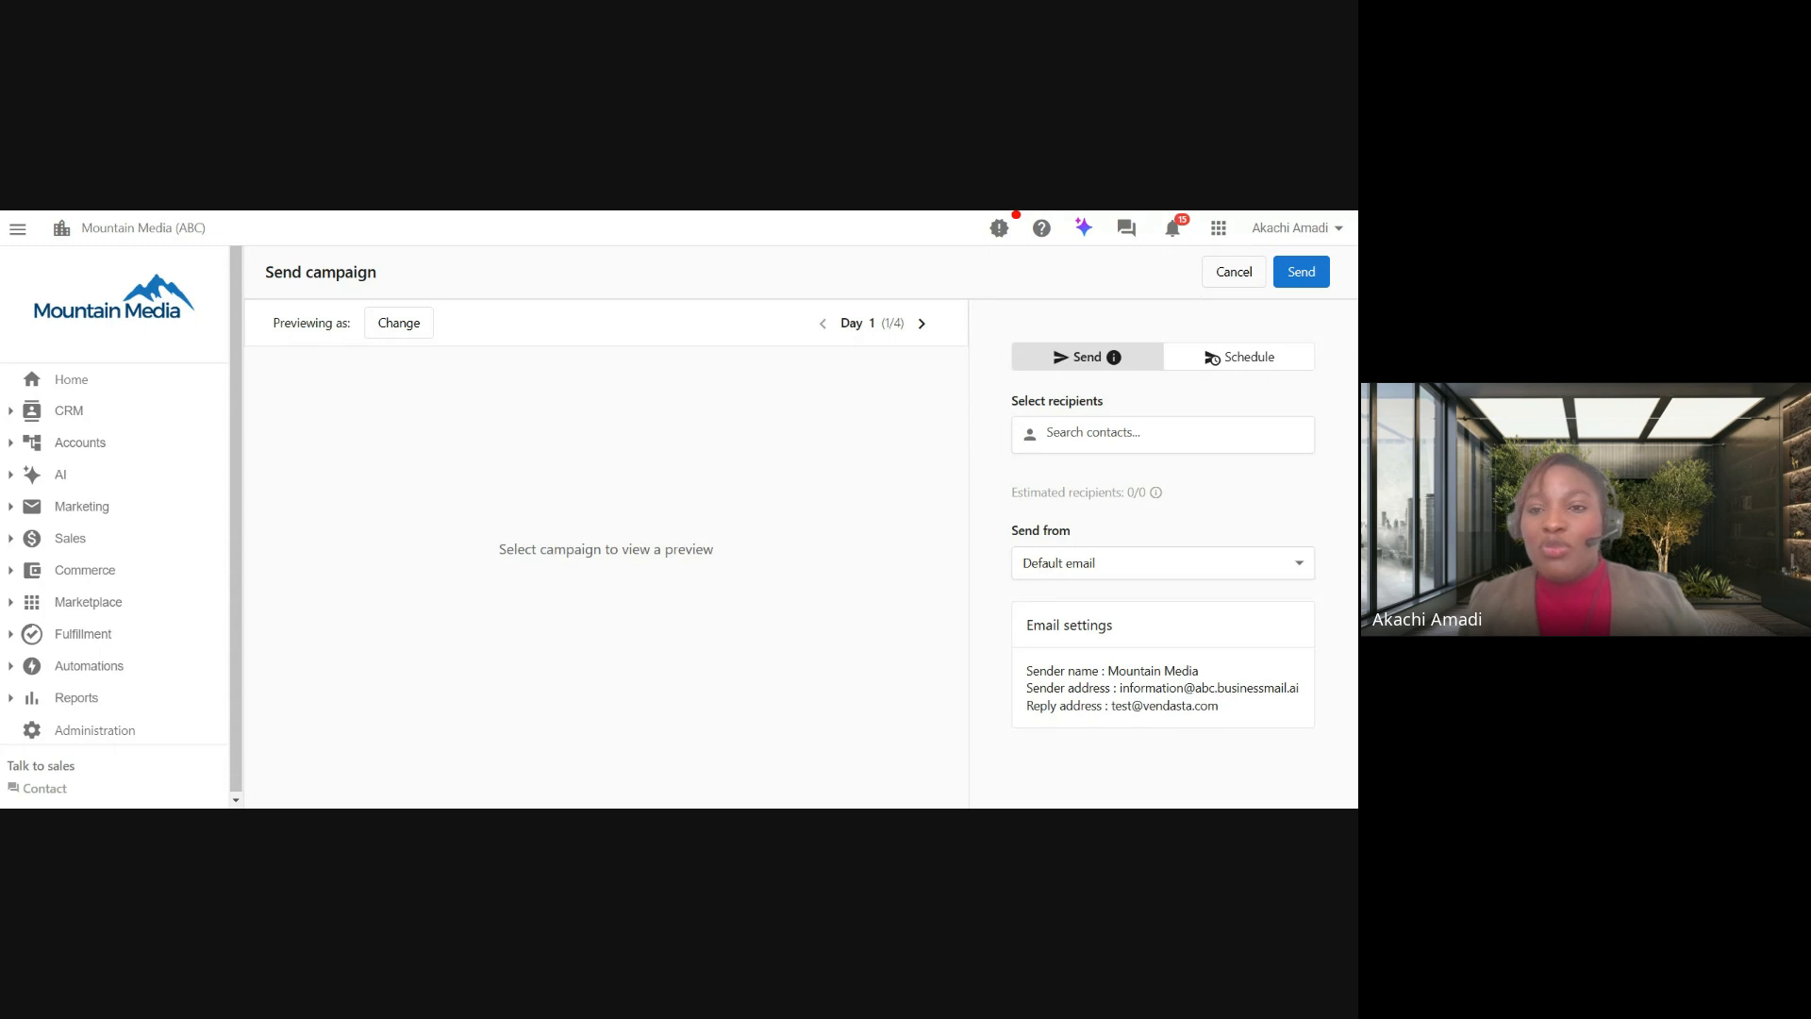
{"action": "left_click", "coordinate": [1115, 431]}
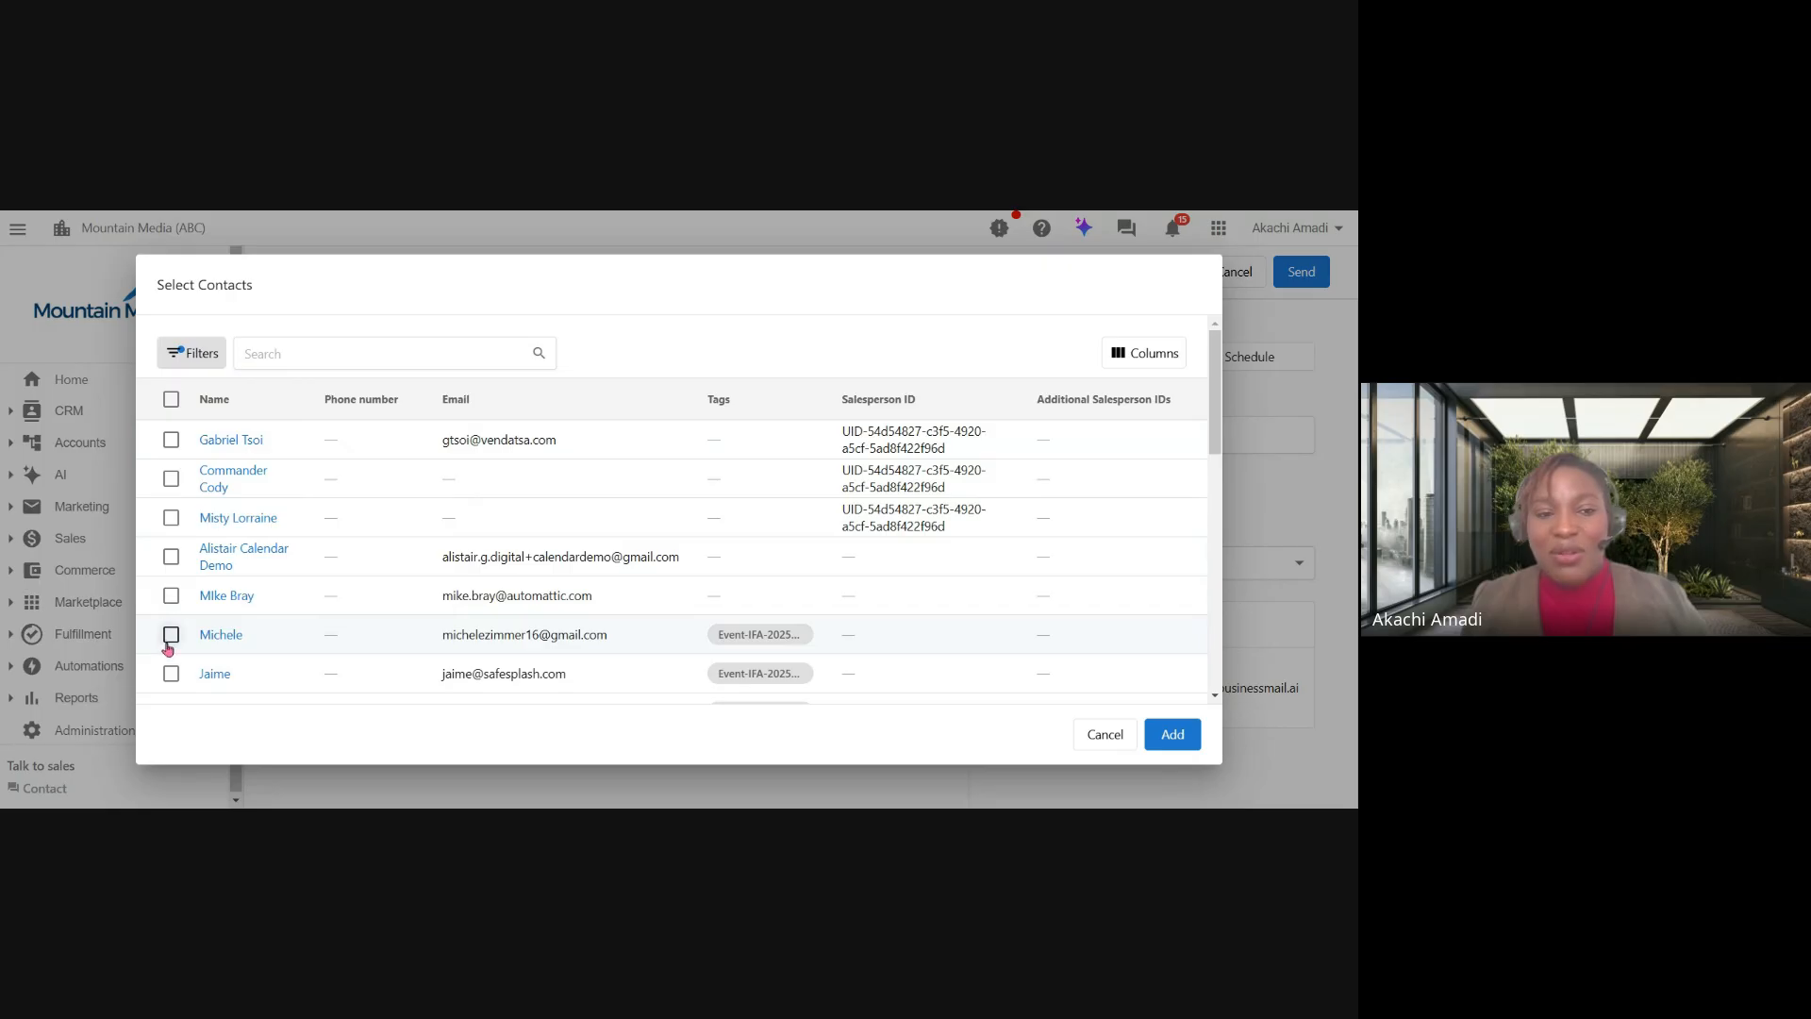
{"action": "left_click", "coordinate": [1101, 736]}
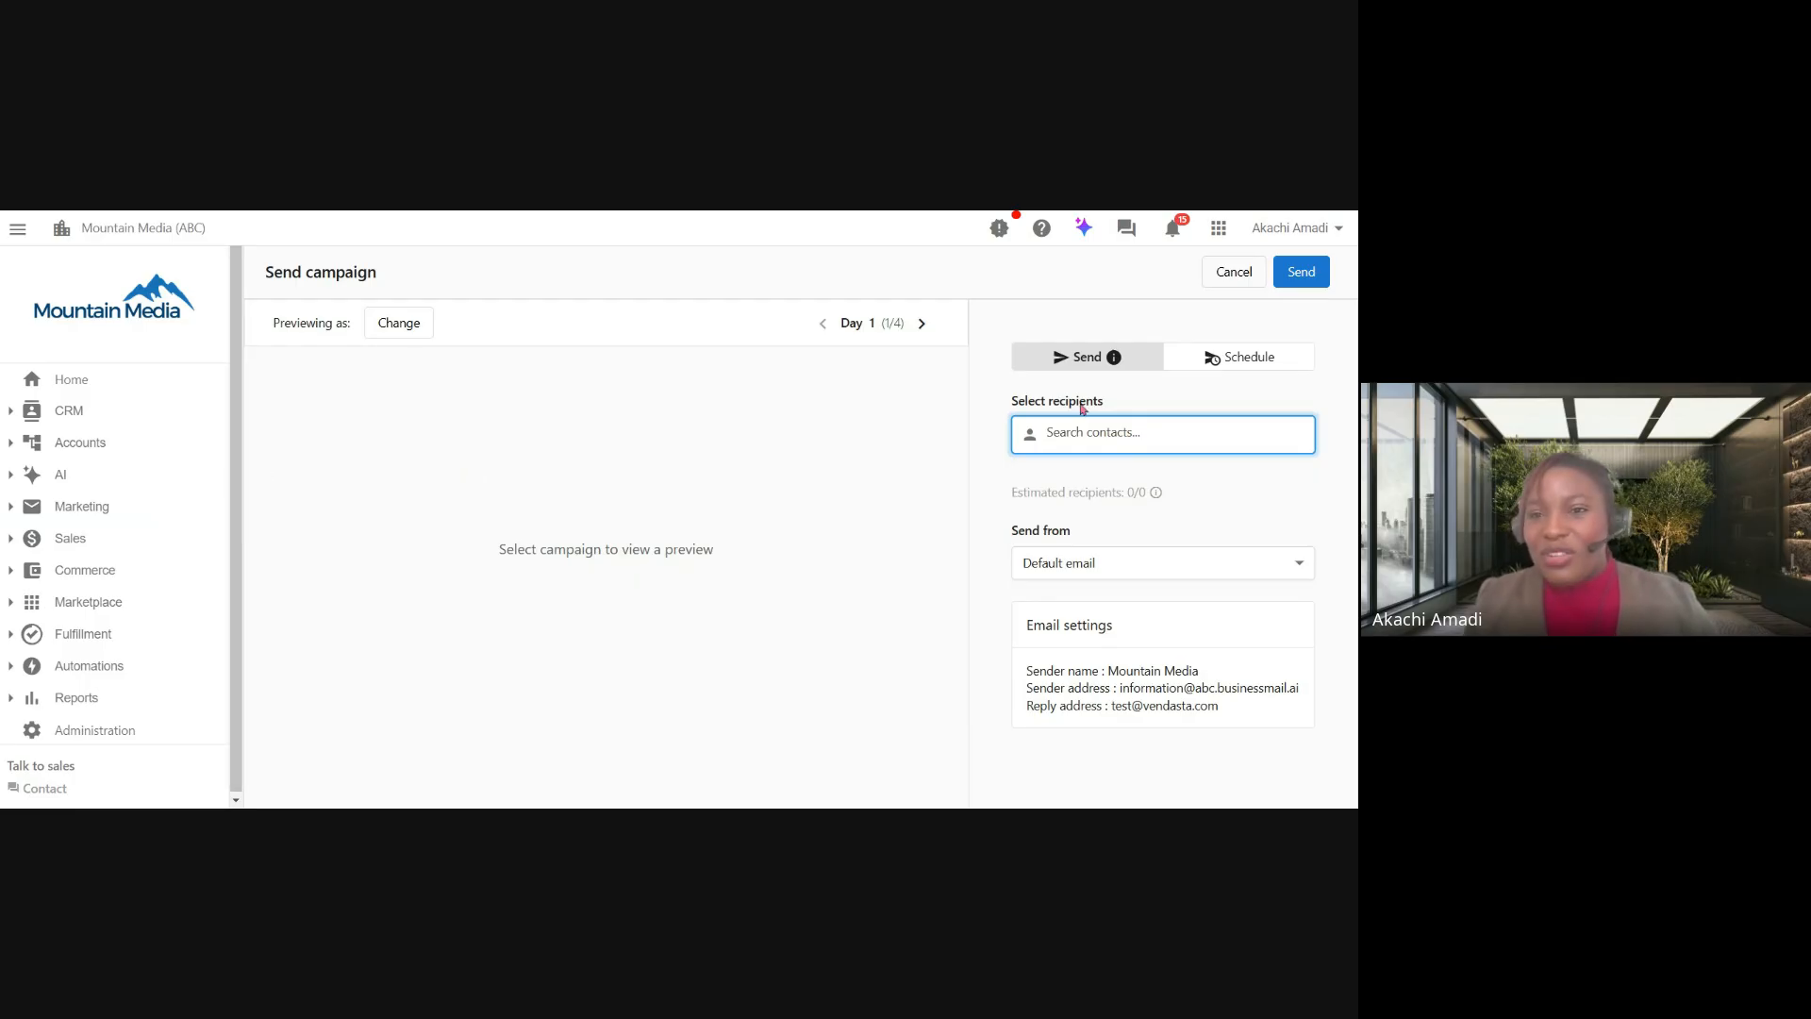
Try selecting all listed contacts as campaign recipients except the second and third, and cancel the selection.
{"action": "left_click", "coordinate": [1068, 430]}
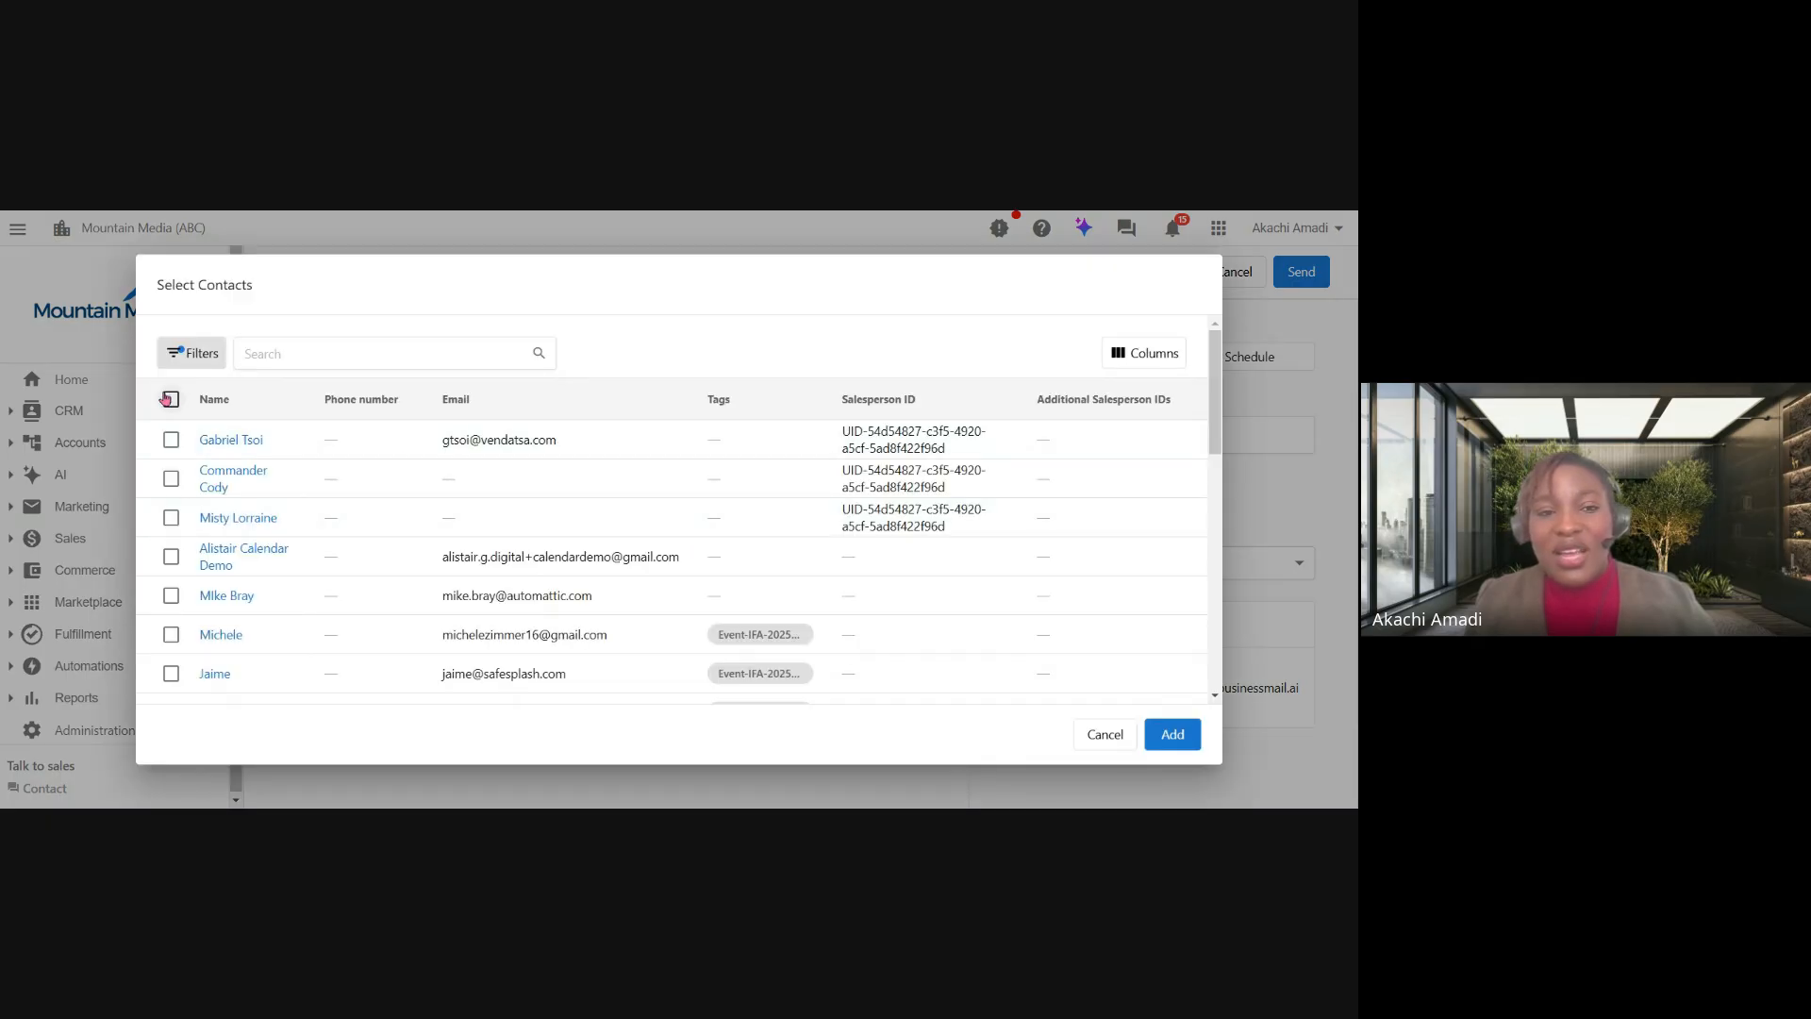
{"action": "left_click", "coordinate": [170, 399]}
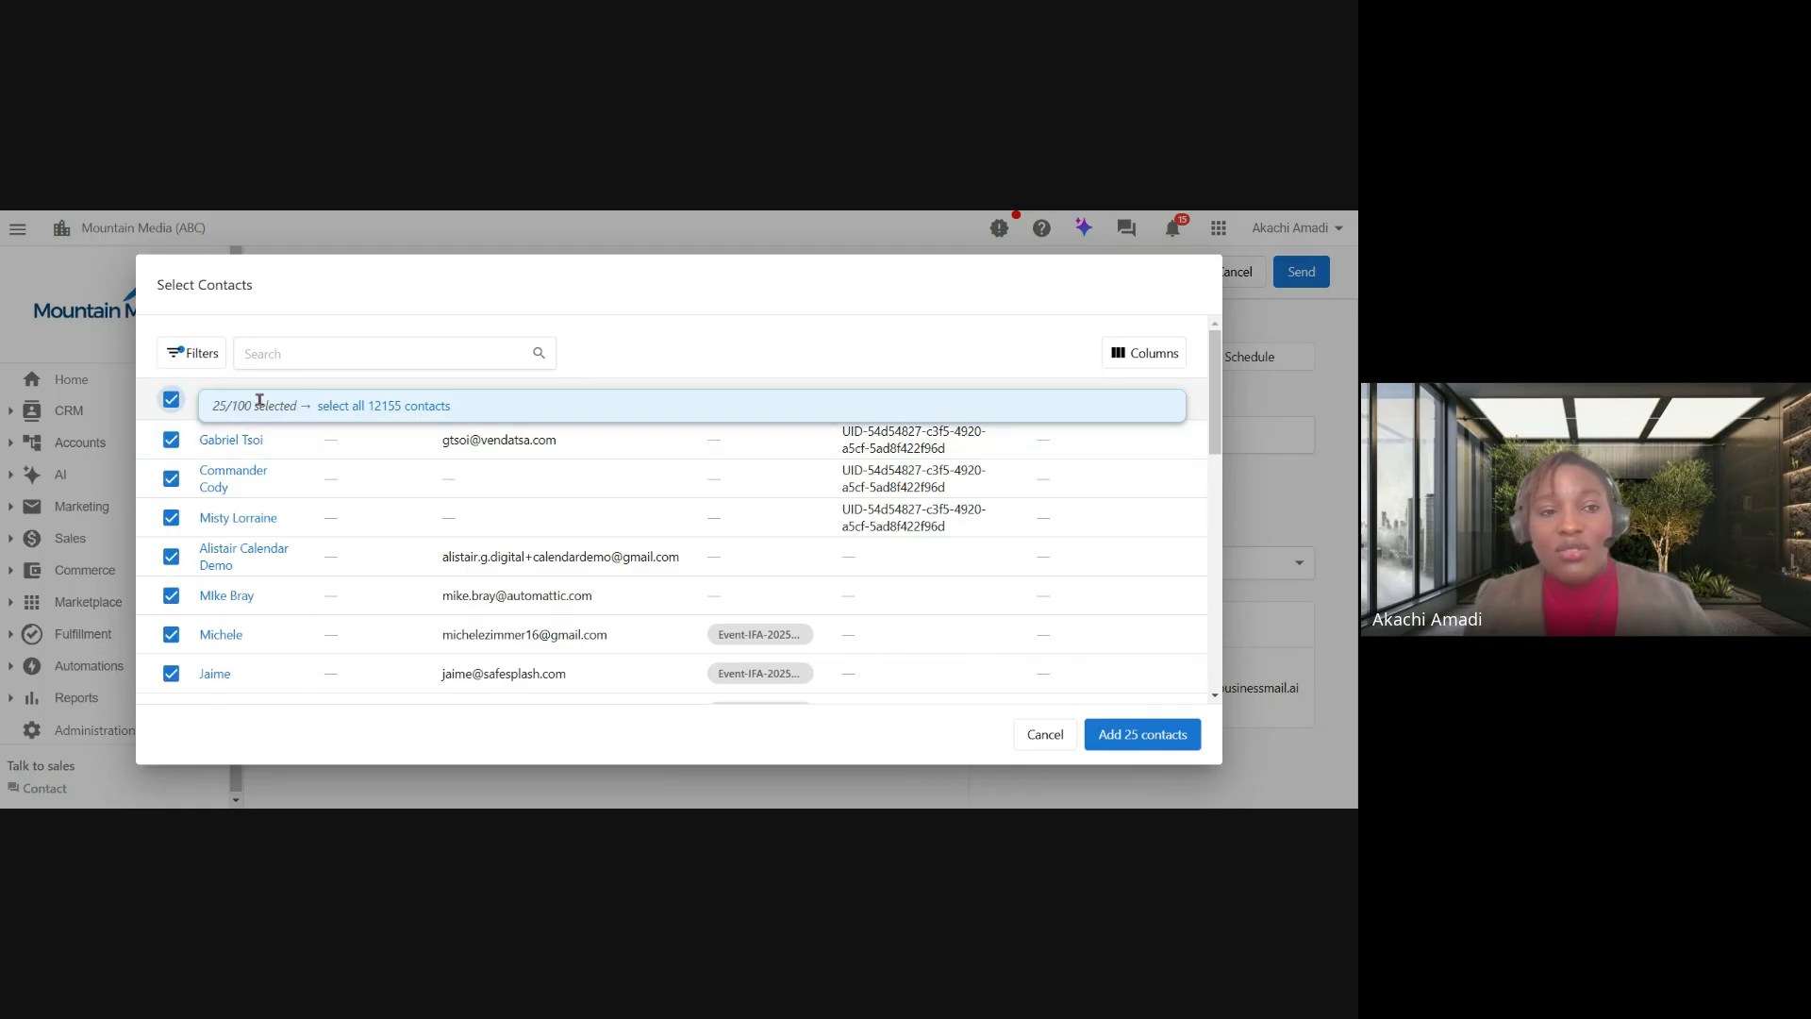
{"action": "left_click", "coordinate": [171, 479]}
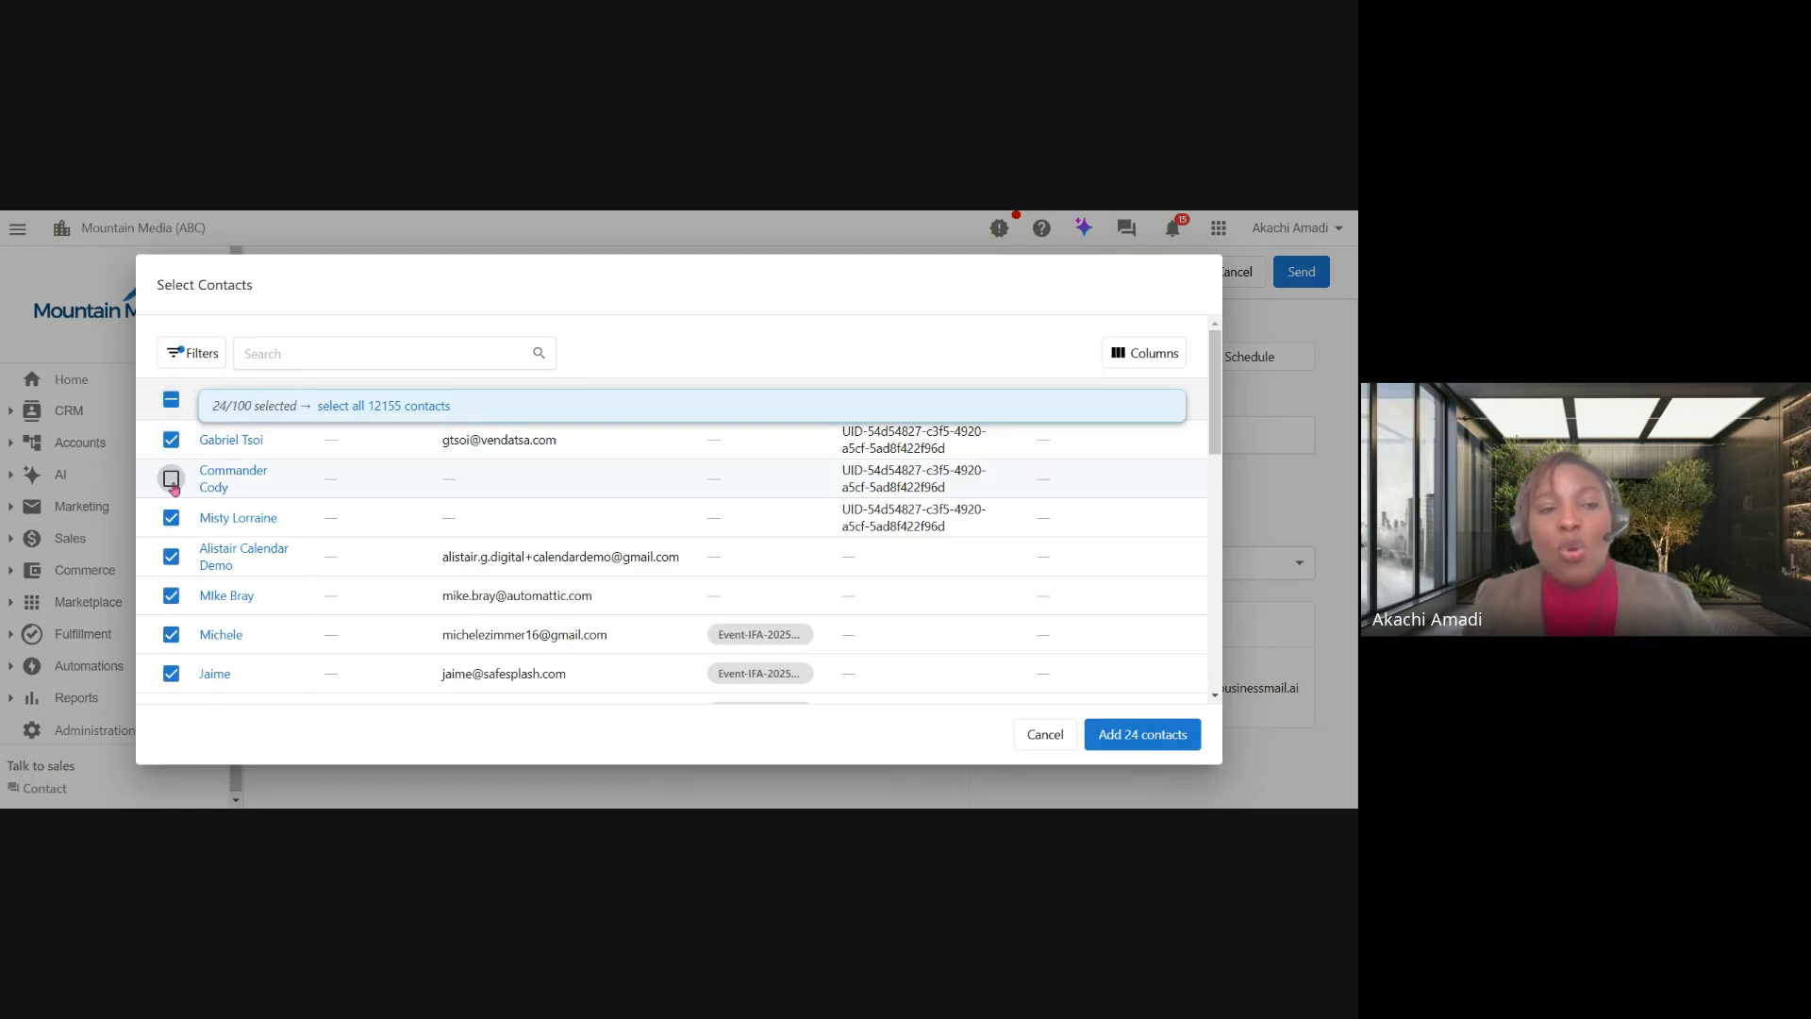
{"action": "left_click", "coordinate": [171, 517]}
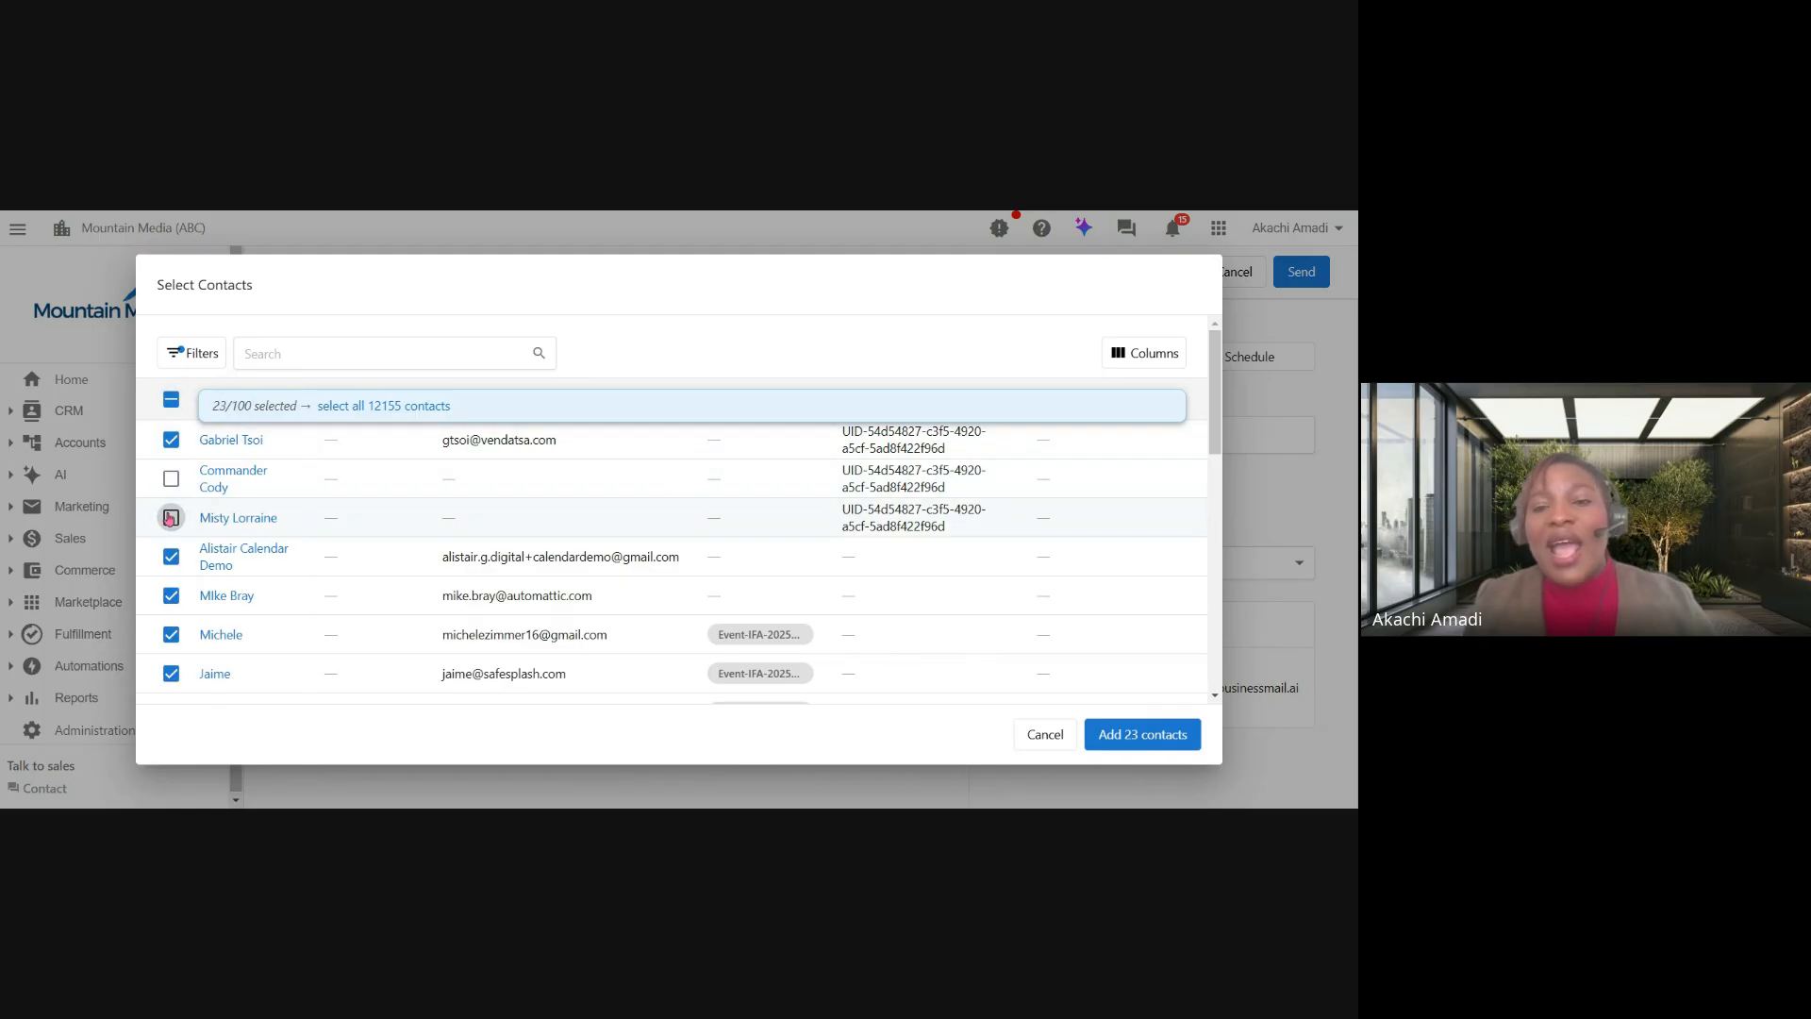
{"action": "left_click", "coordinate": [1044, 734]}
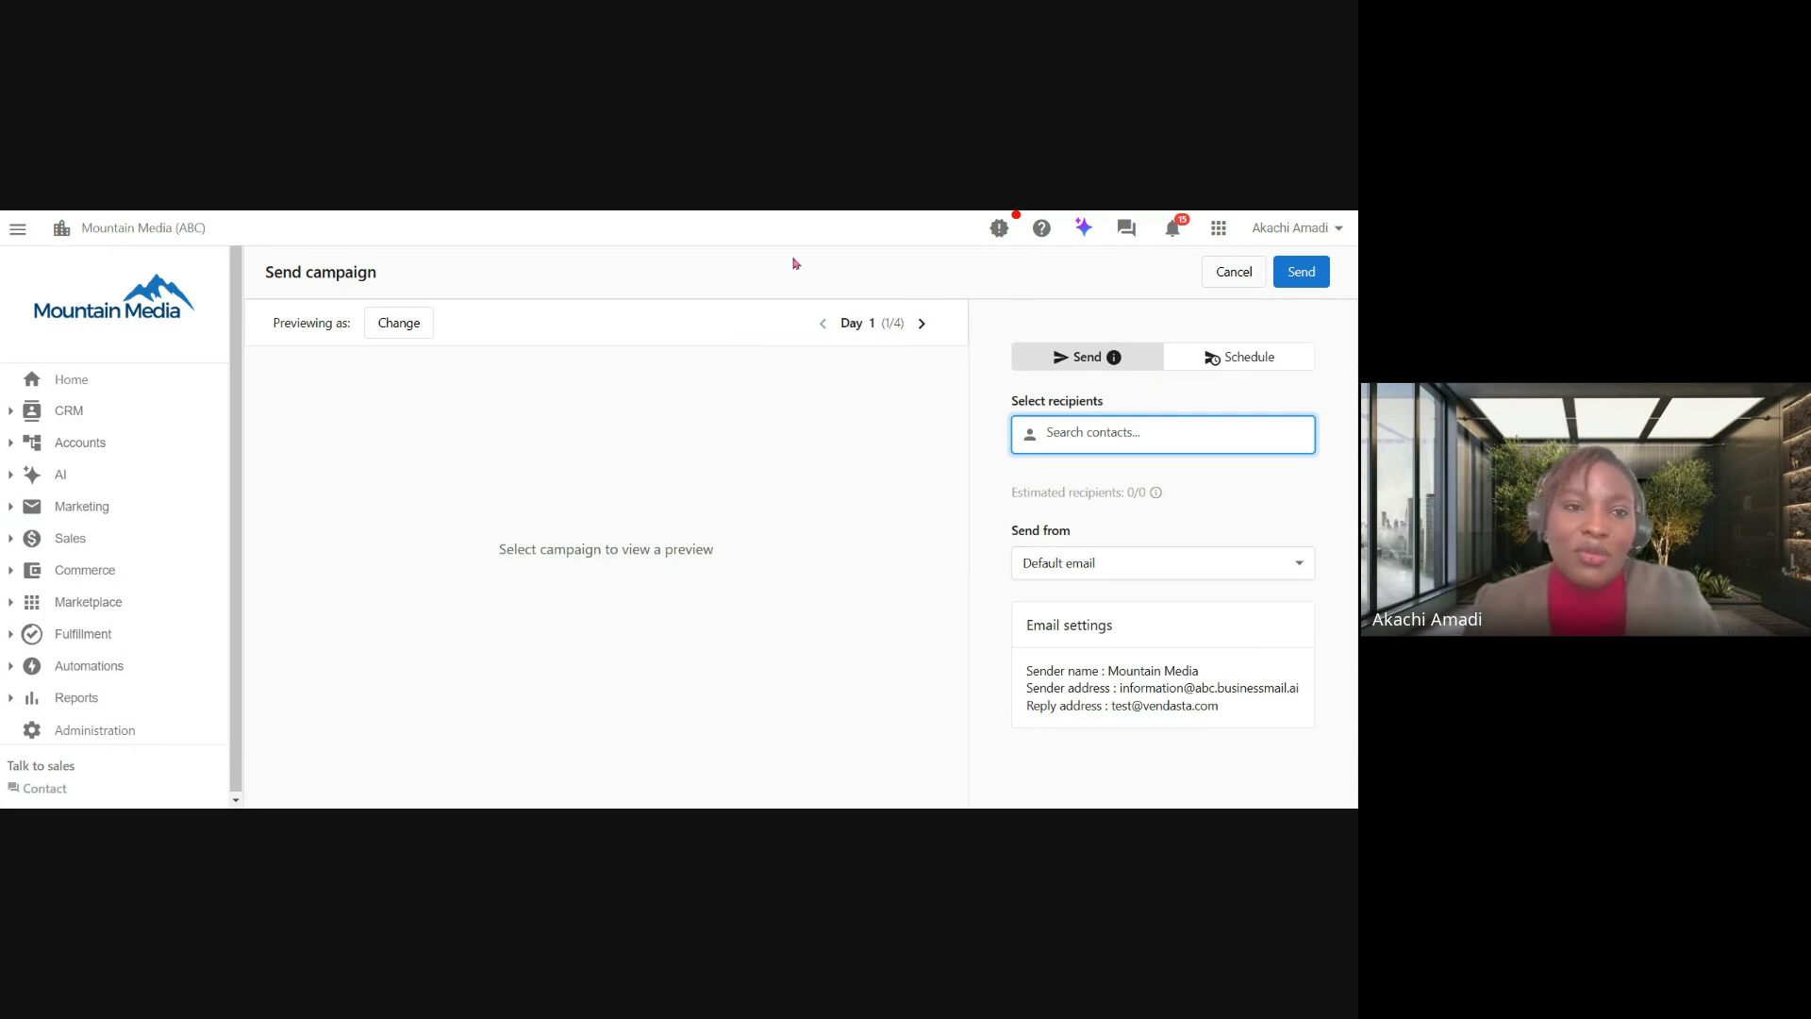
View the Manage Accounts page and open the account lists.
{"action": "left_click", "coordinate": [92, 449]}
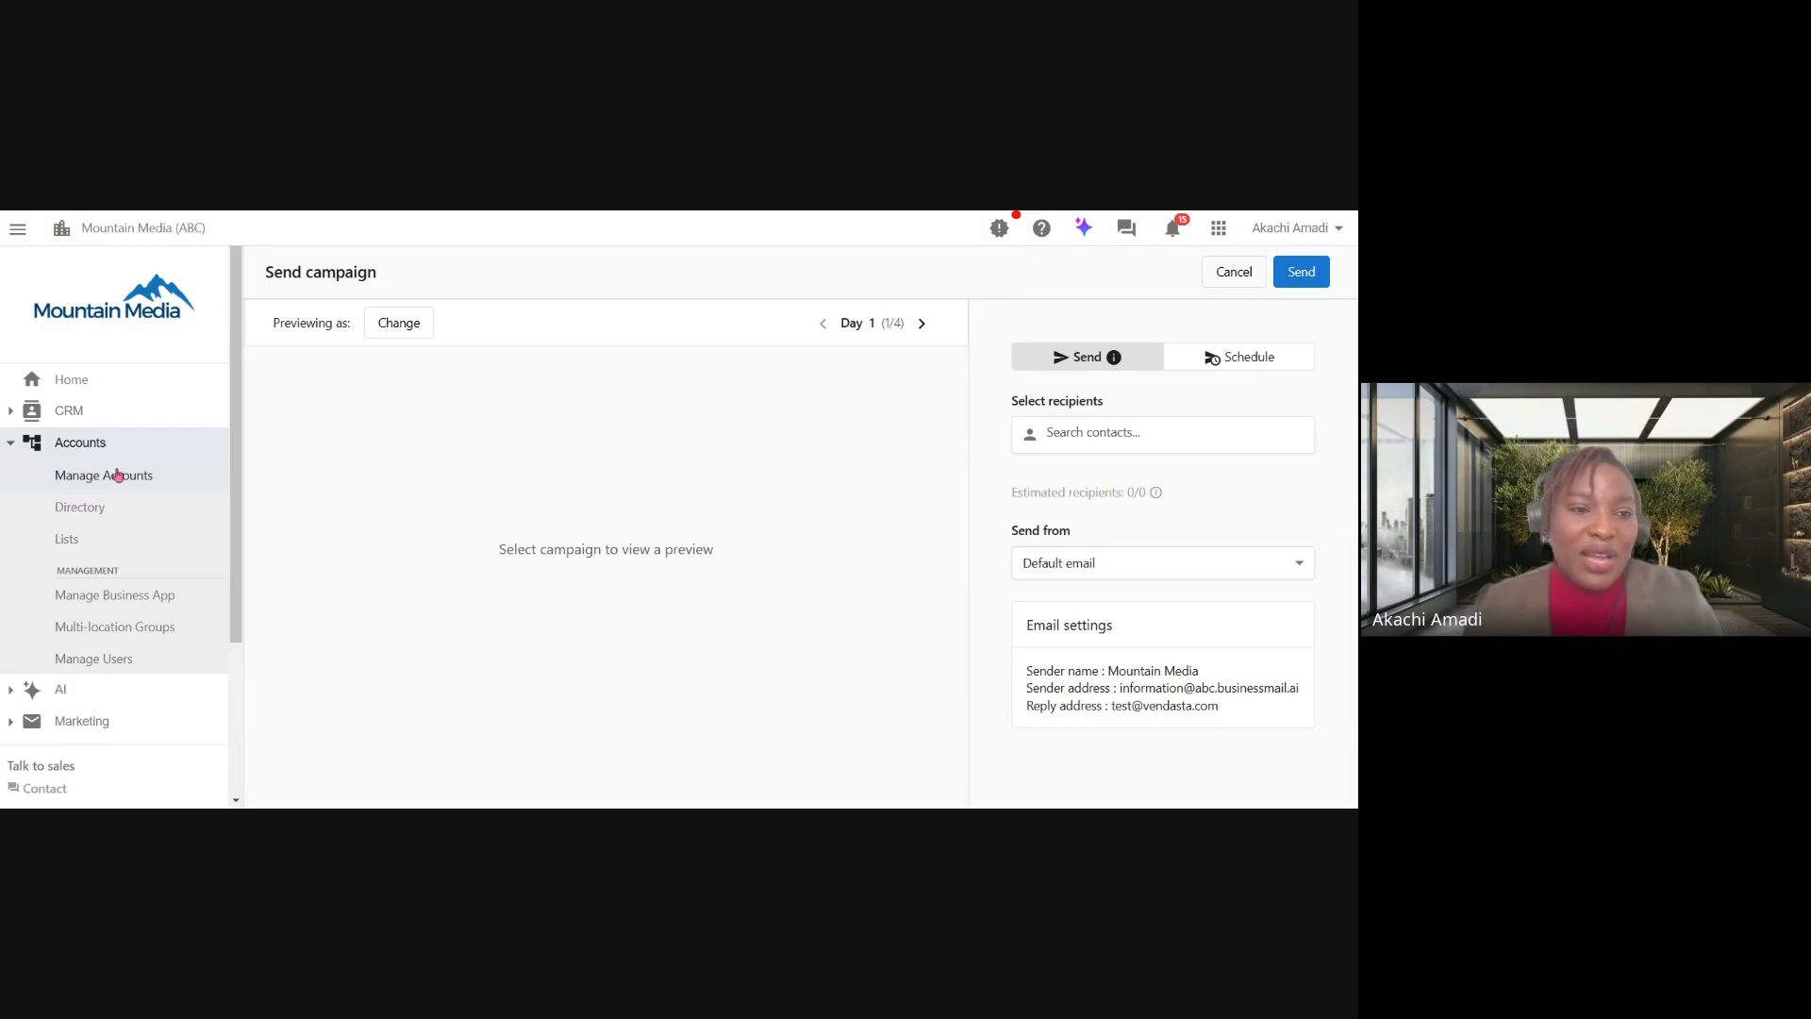
{"action": "left_click", "coordinate": [117, 474]}
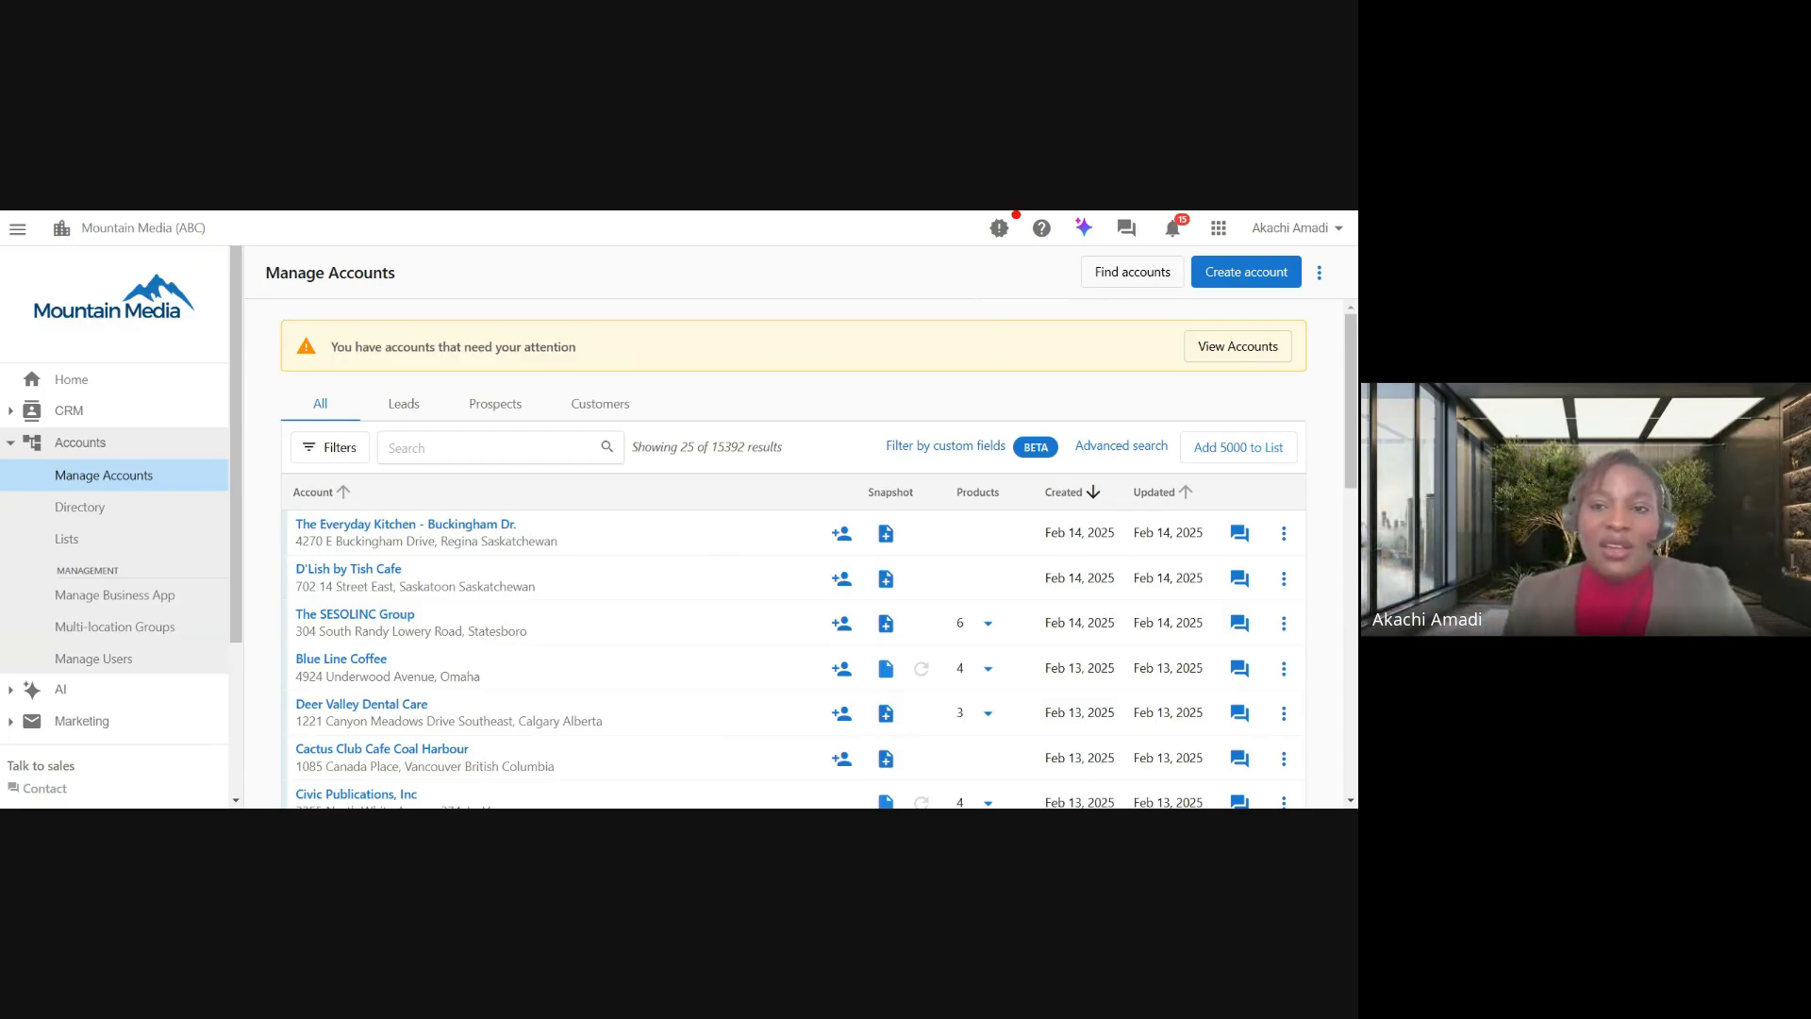
{"action": "left_click", "coordinate": [89, 543]}
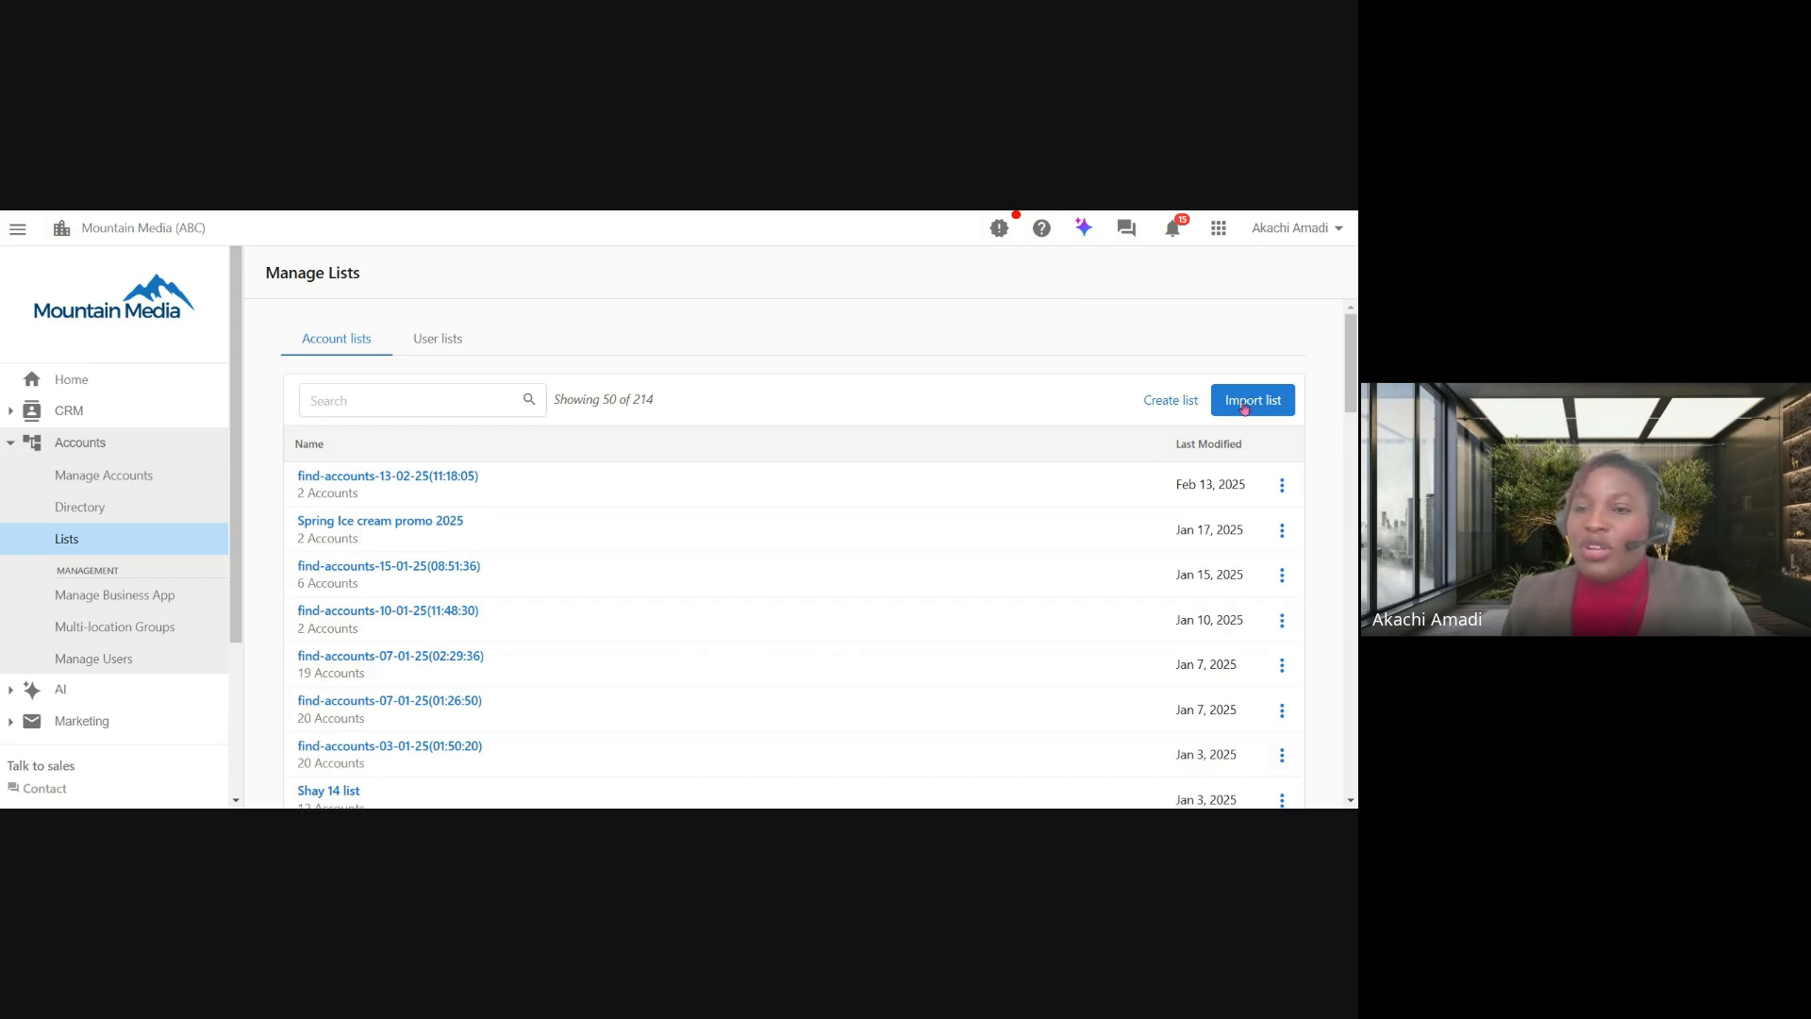
Examine the list import wizard's CSV requirements, downloadable files and remaining stages, and return to the account lists.
{"action": "left_click", "coordinate": [1244, 406]}
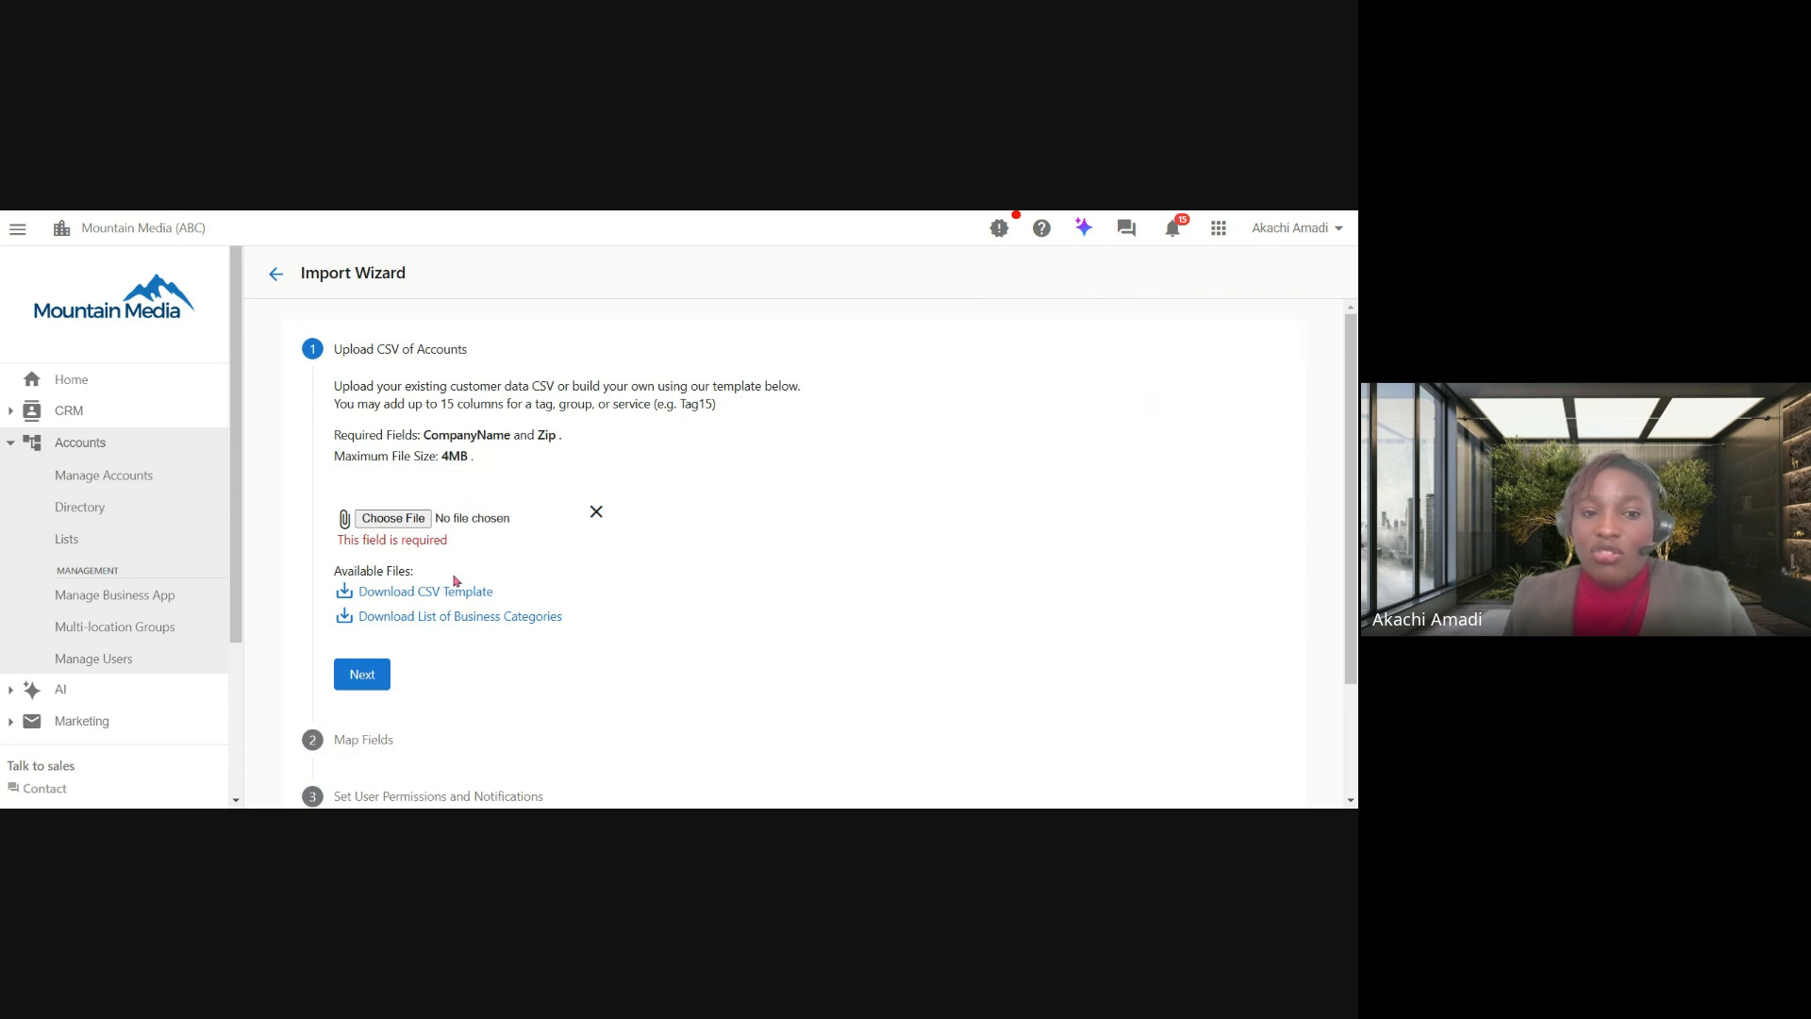
{"action": "scroll", "coordinate": [456, 580], "scroll_direction": "down", "scroll_amount": 2}
{"action": "scroll", "coordinate": [452, 578], "scroll_direction": "up", "scroll_amount": 2}
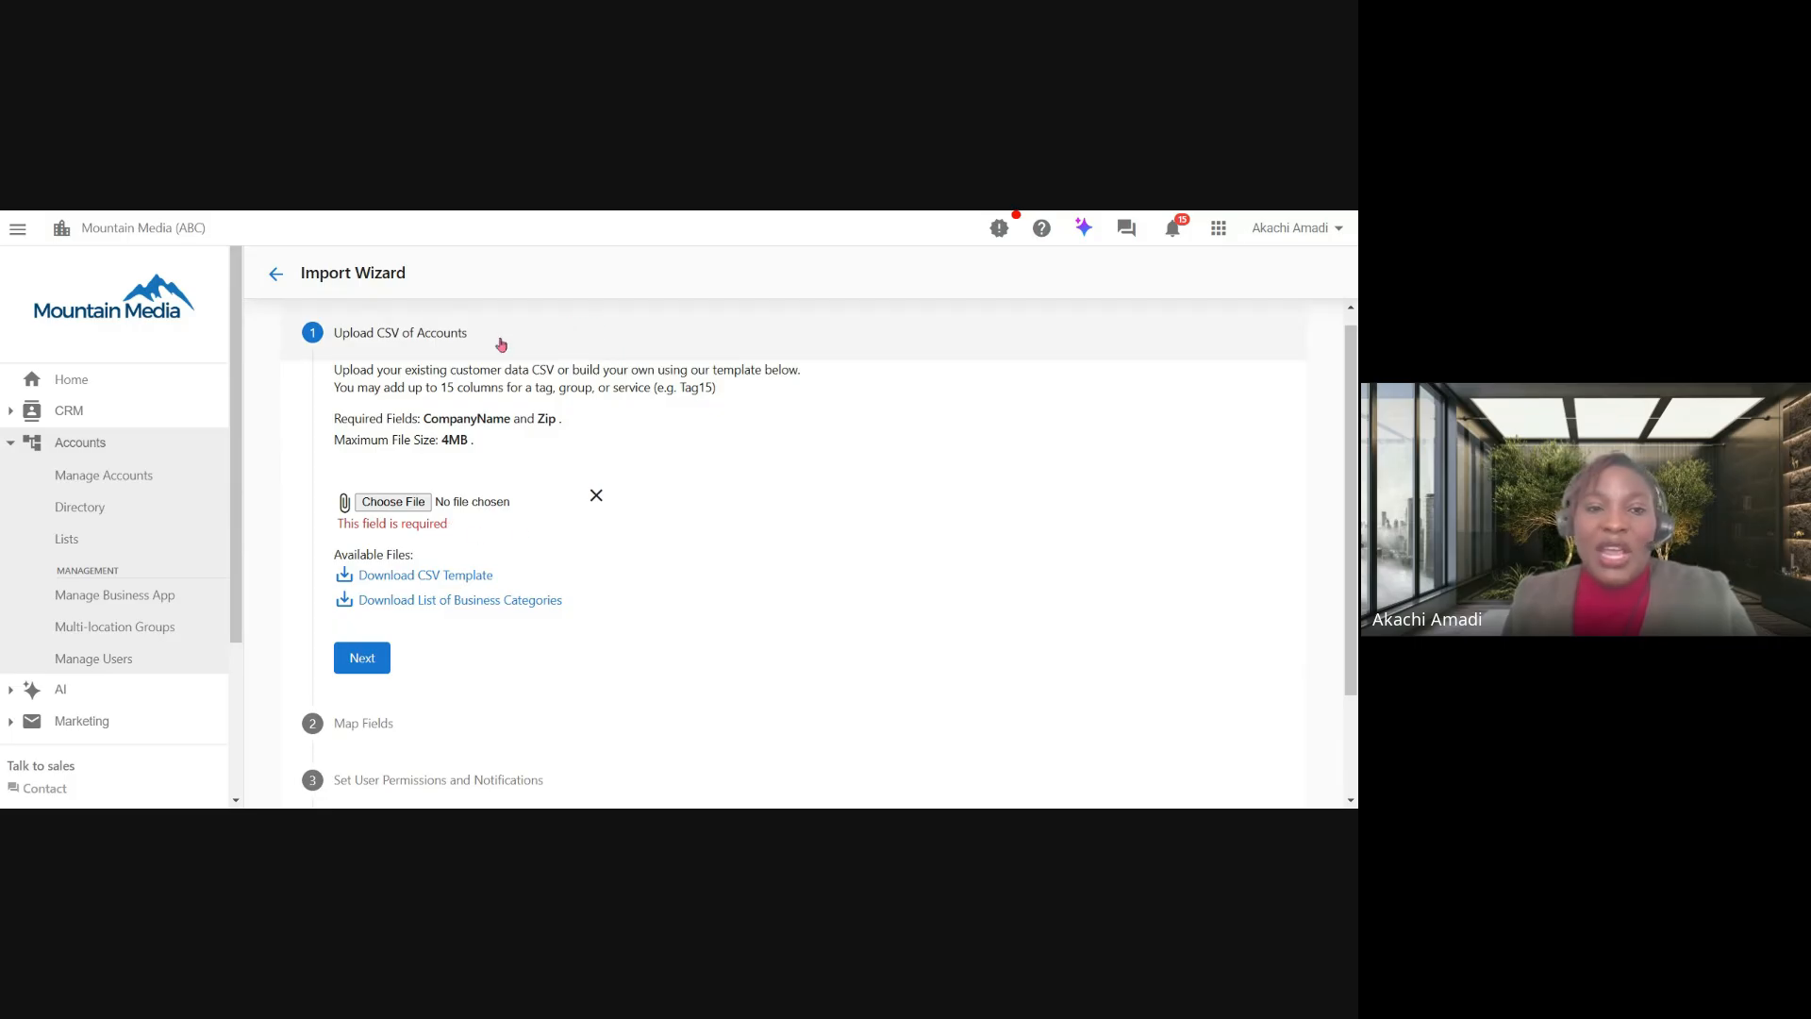
{"action": "scroll", "coordinate": [591, 622], "scroll_direction": "down", "scroll_amount": 2}
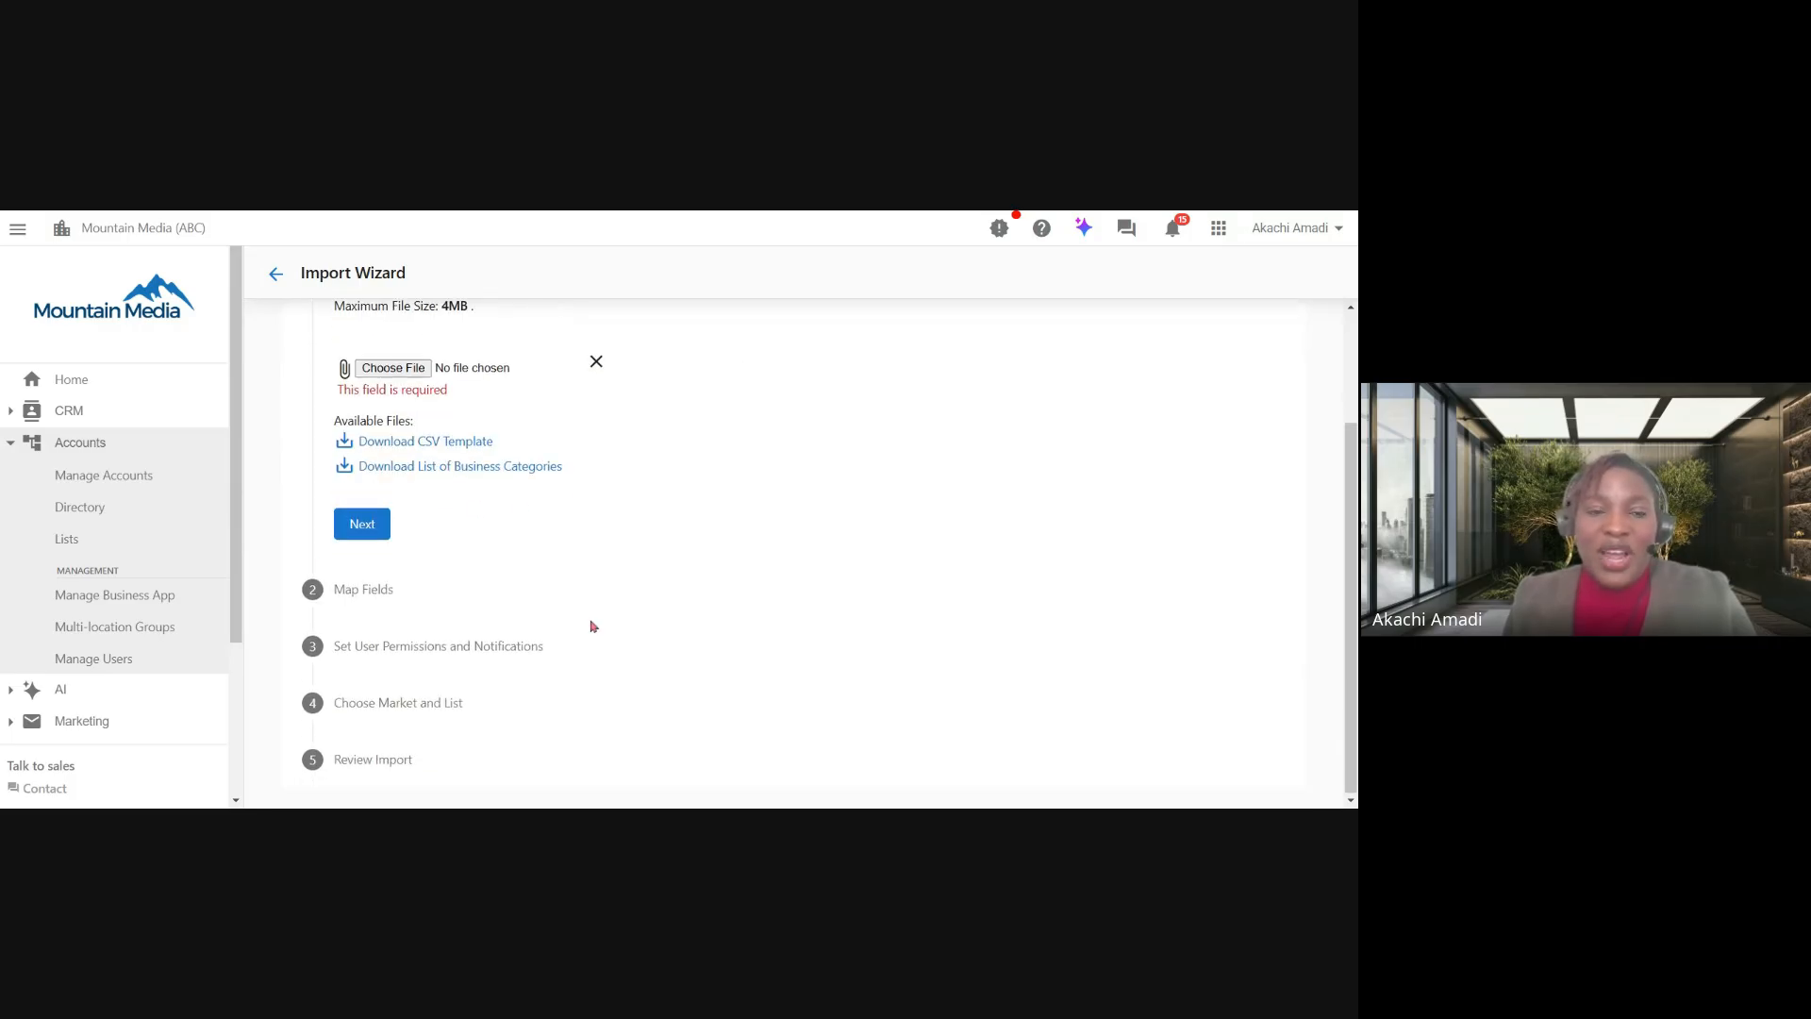
{"action": "scroll", "coordinate": [481, 556], "scroll_direction": "up", "scroll_amount": 2}
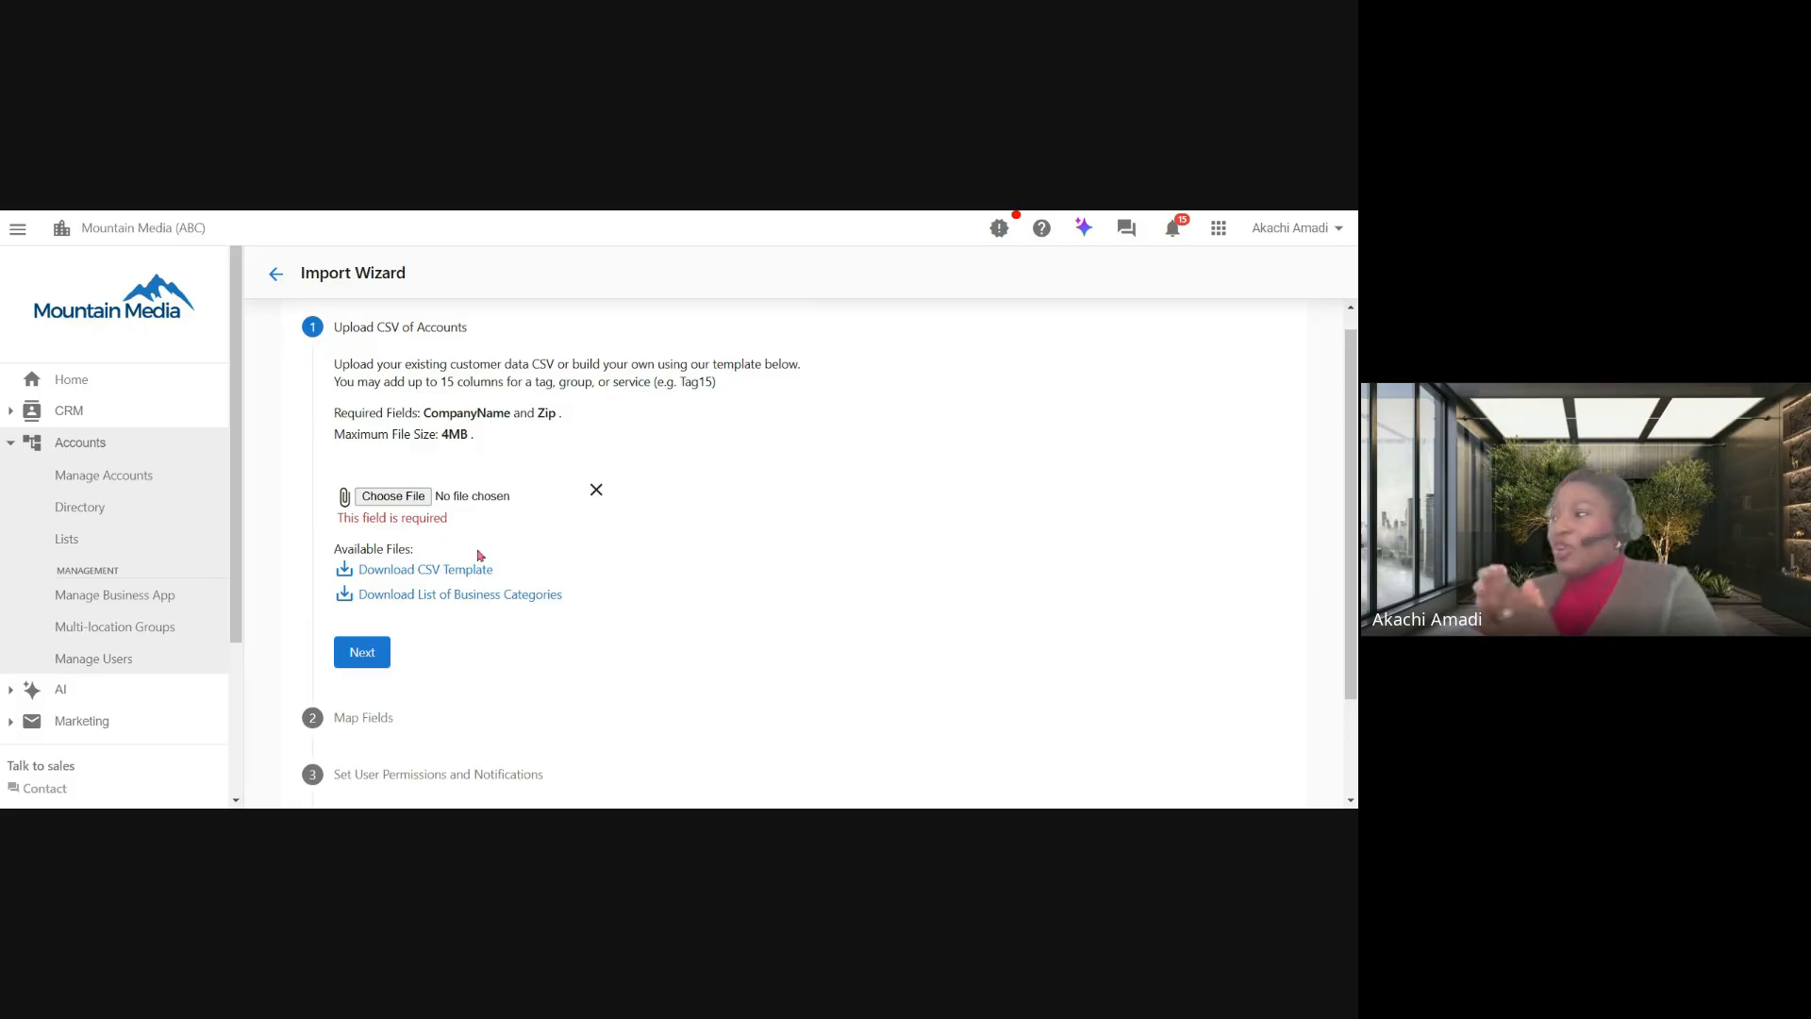
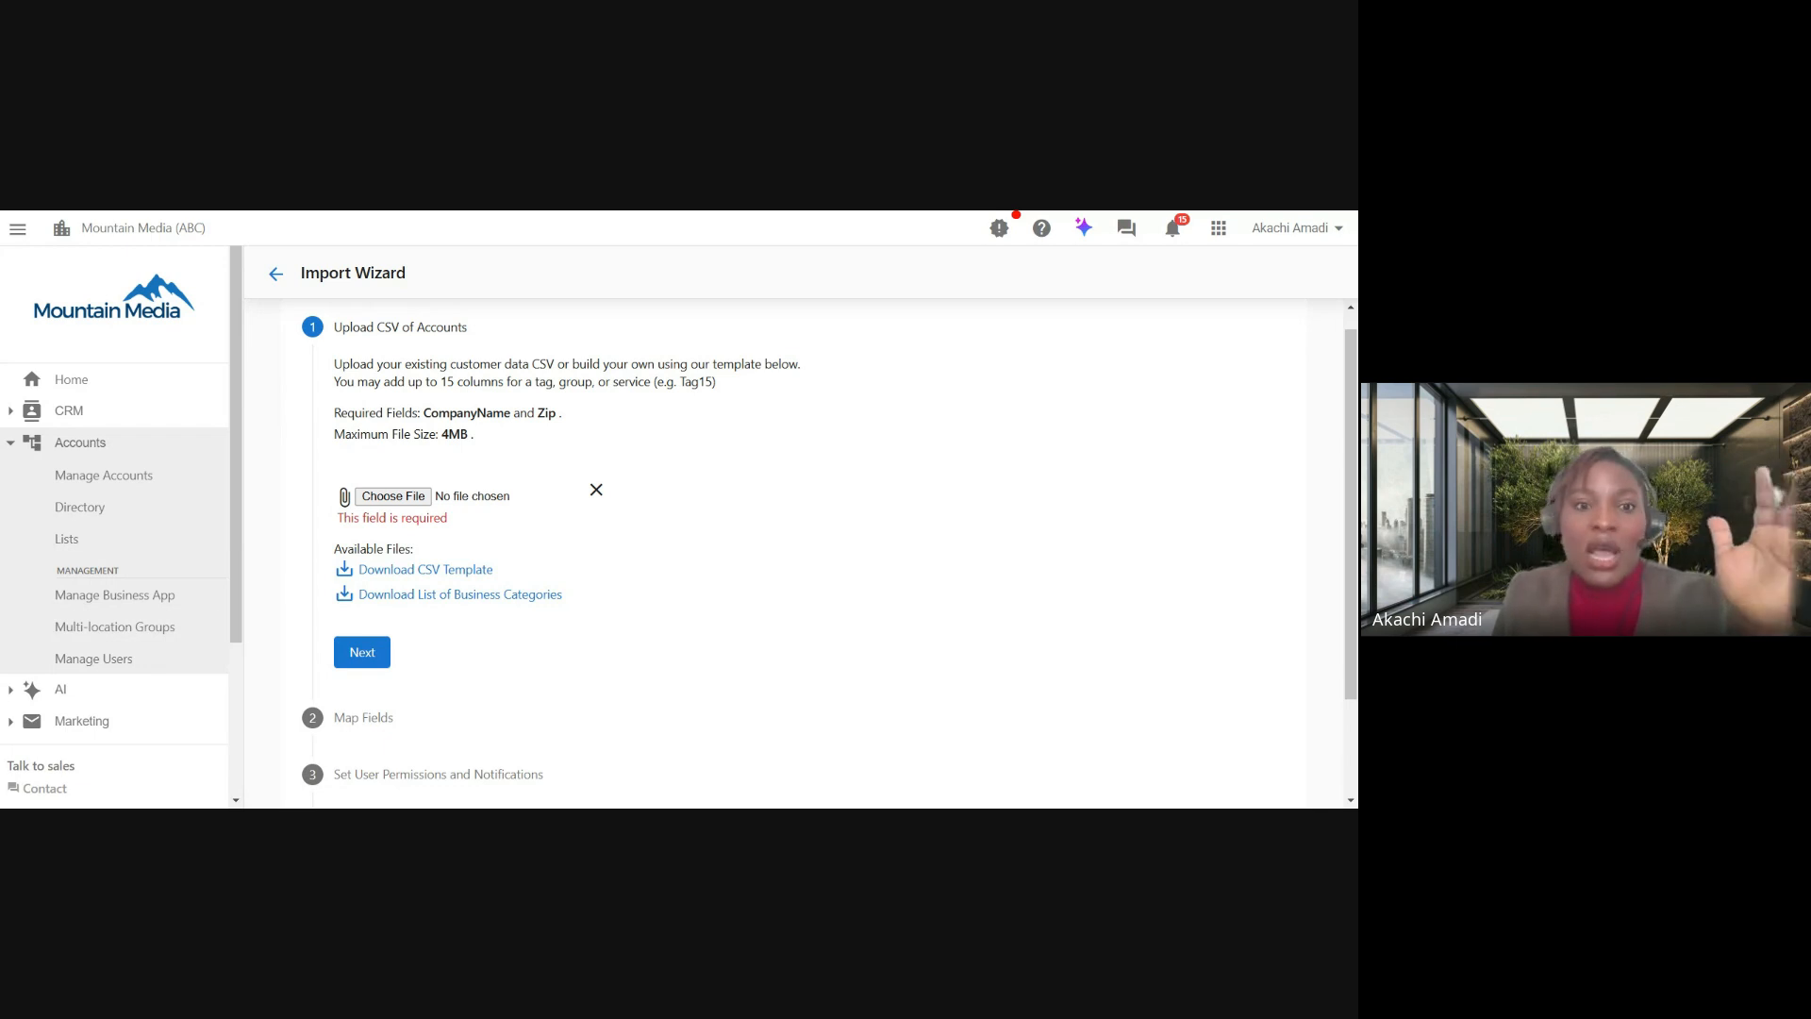
{"action": "scroll", "coordinate": [793, 557], "scroll_direction": "down", "scroll_amount": 1}
{"action": "scroll", "coordinate": [792, 556], "scroll_direction": "down", "scroll_amount": 1}
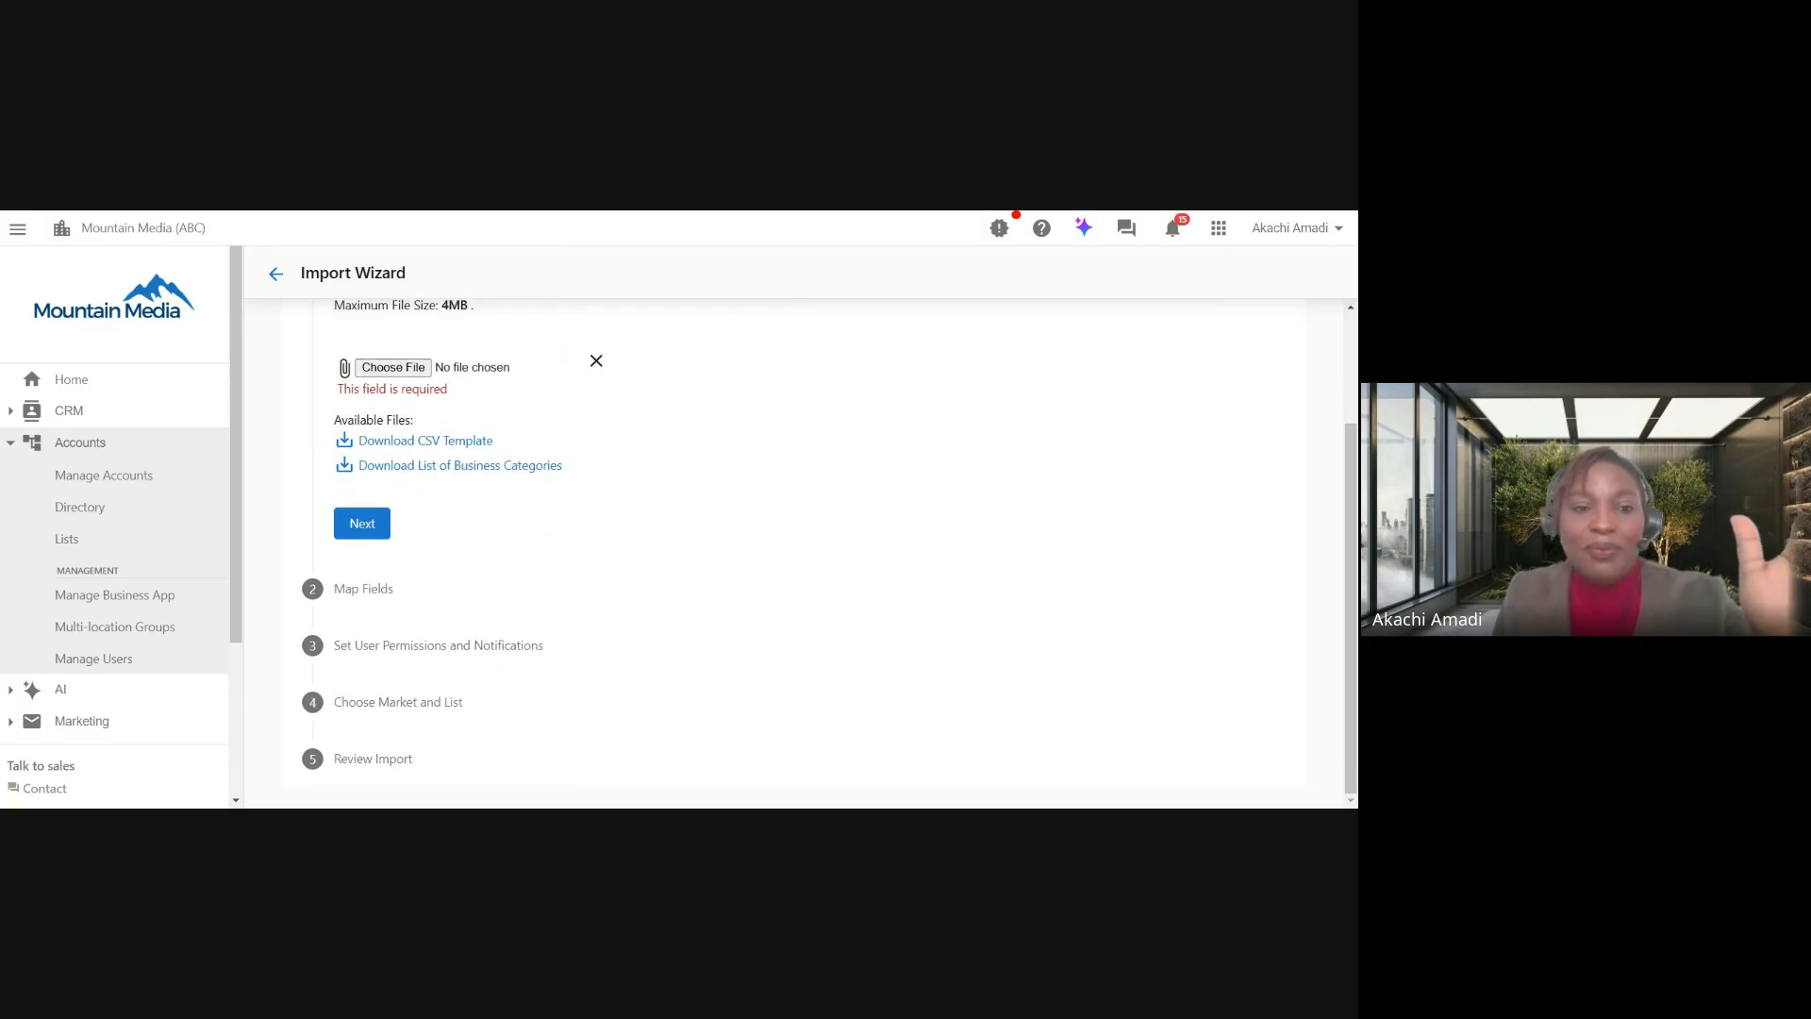
{"action": "scroll", "coordinate": [792, 557], "scroll_direction": "up", "scroll_amount": 2}
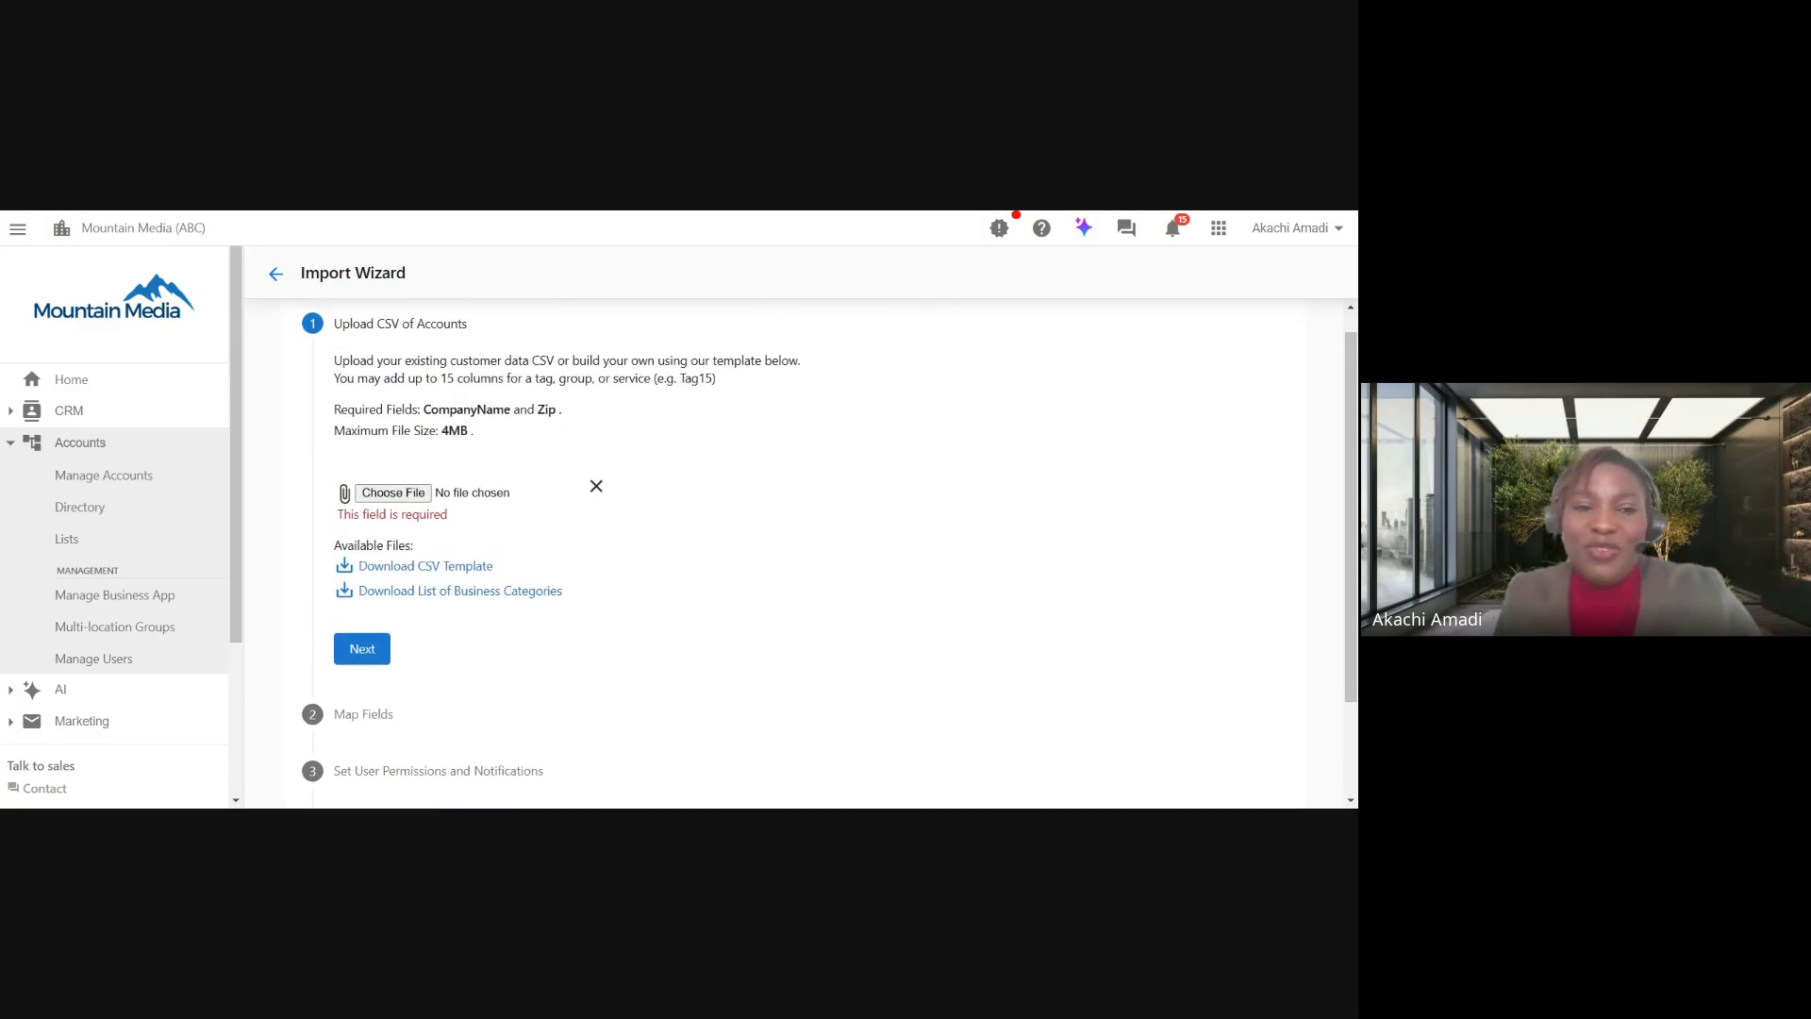
{"action": "scroll", "coordinate": [397, 512], "scroll_direction": "down", "scroll_amount": 2}
{"action": "scroll", "coordinate": [397, 512], "scroll_direction": "up", "scroll_amount": 2}
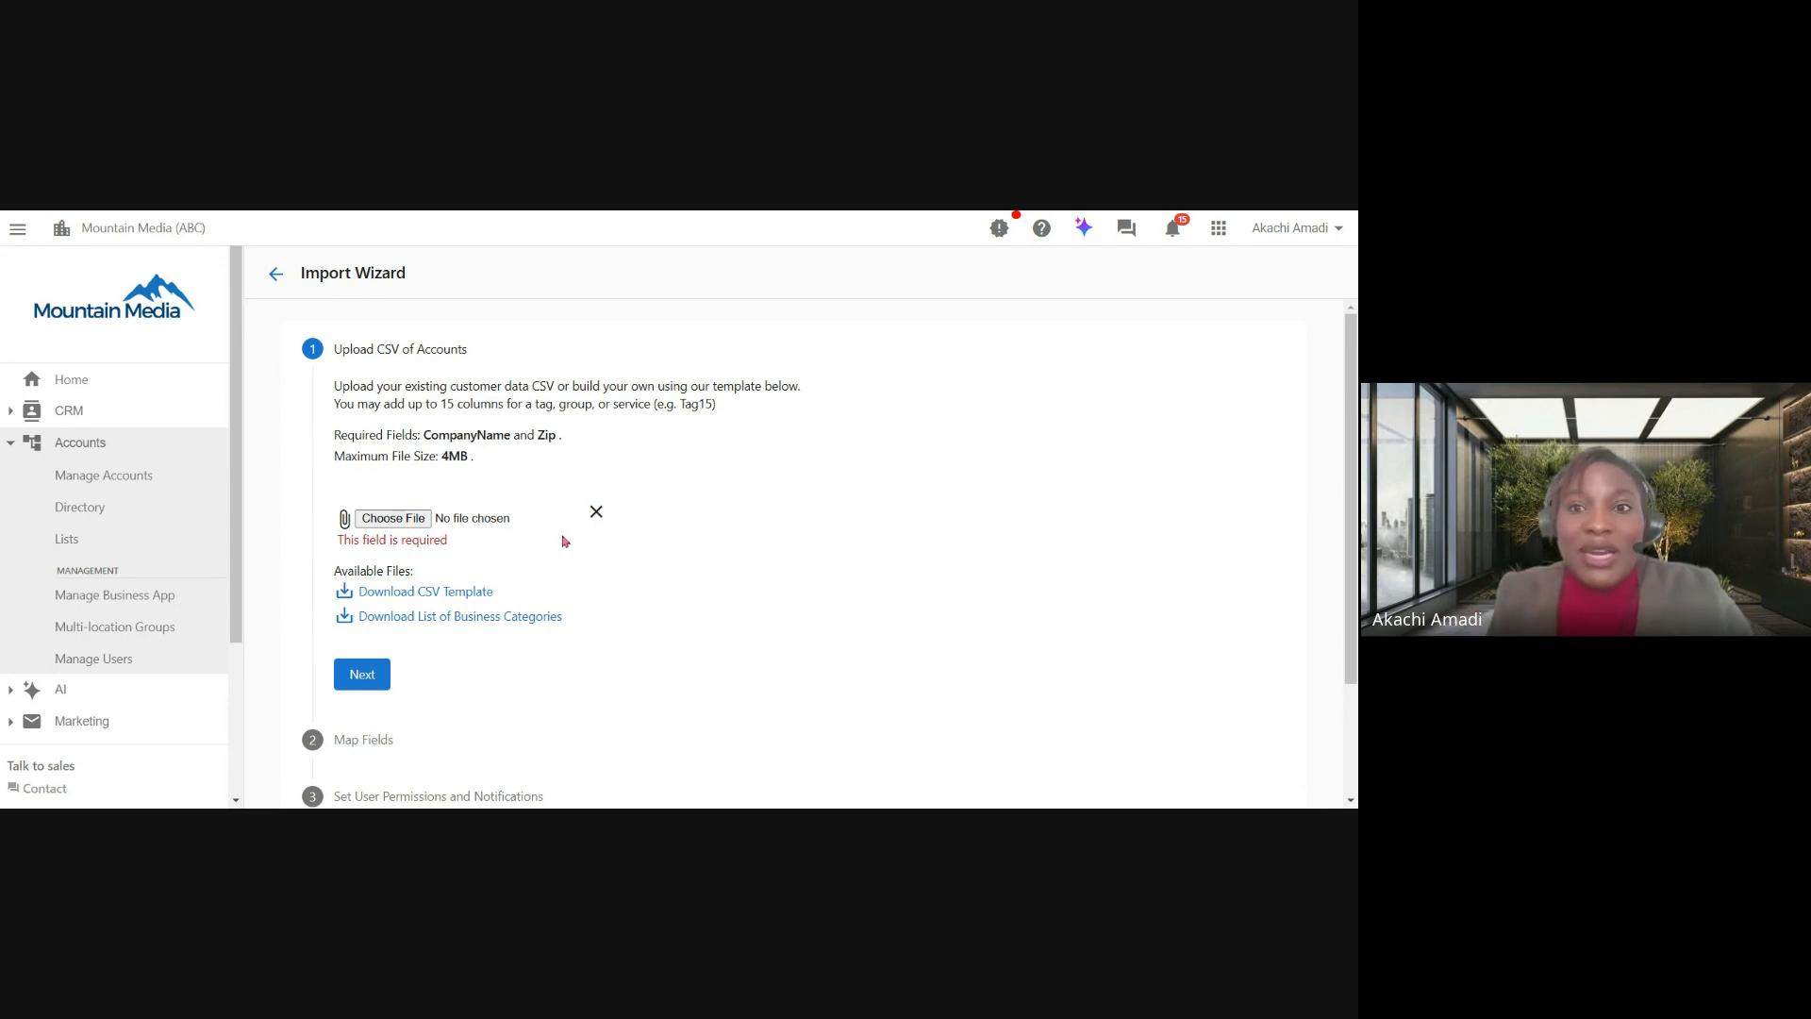
{"action": "scroll", "coordinate": [565, 541], "scroll_direction": "down", "scroll_amount": 2}
{"action": "scroll", "coordinate": [562, 538], "scroll_direction": "up", "scroll_amount": 1}
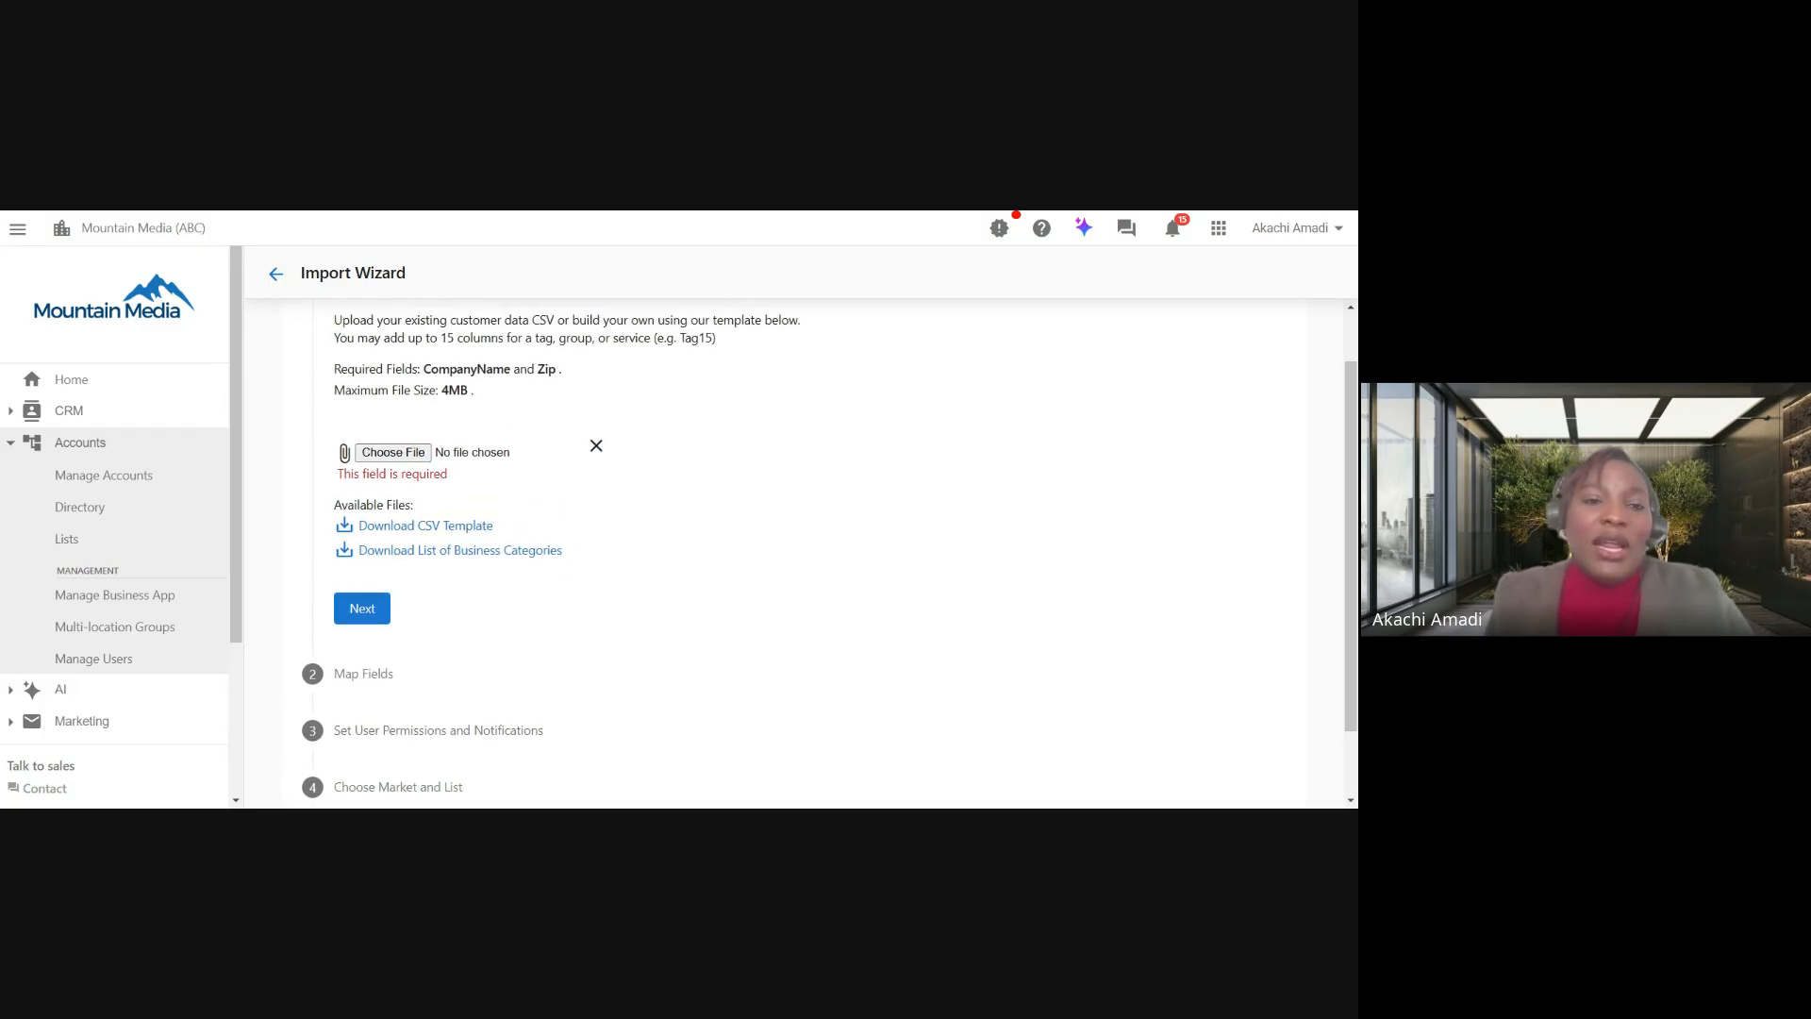
{"action": "scroll", "coordinate": [478, 585], "scroll_direction": "down", "scroll_amount": 1}
{"action": "scroll", "coordinate": [478, 585], "scroll_direction": "up", "scroll_amount": 2}
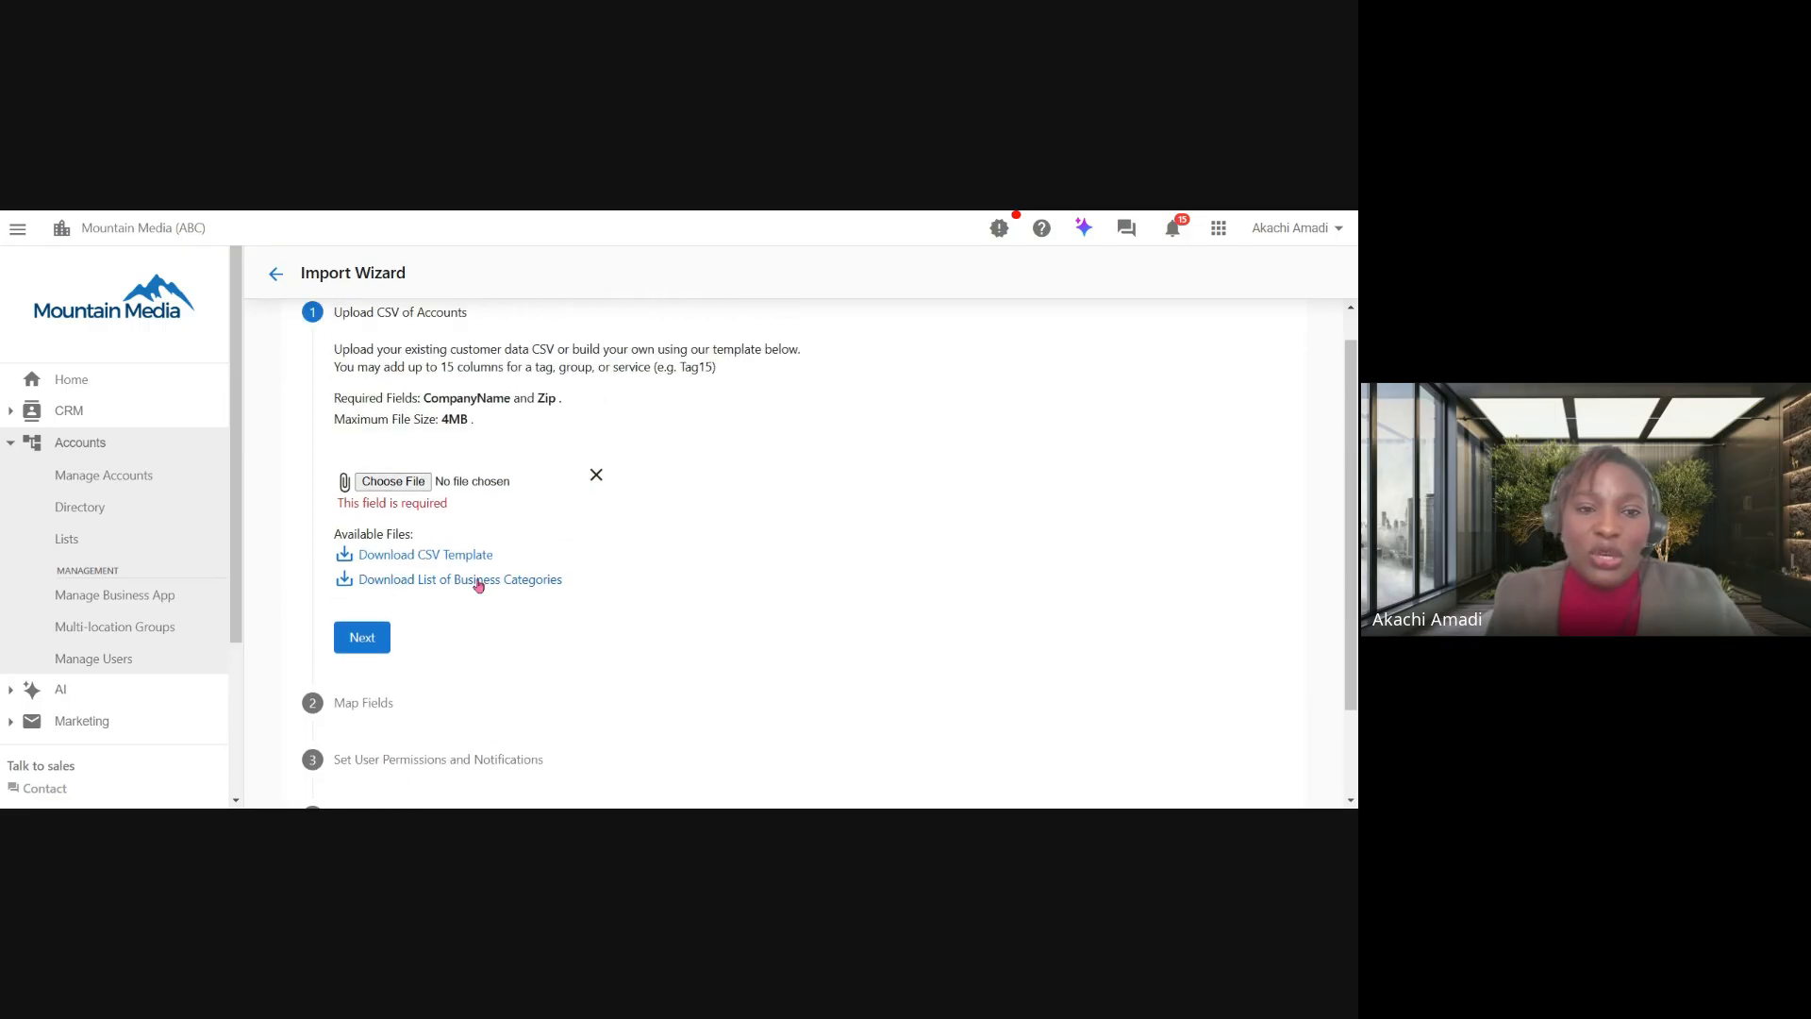
{"action": "left_click", "coordinate": [276, 274]}
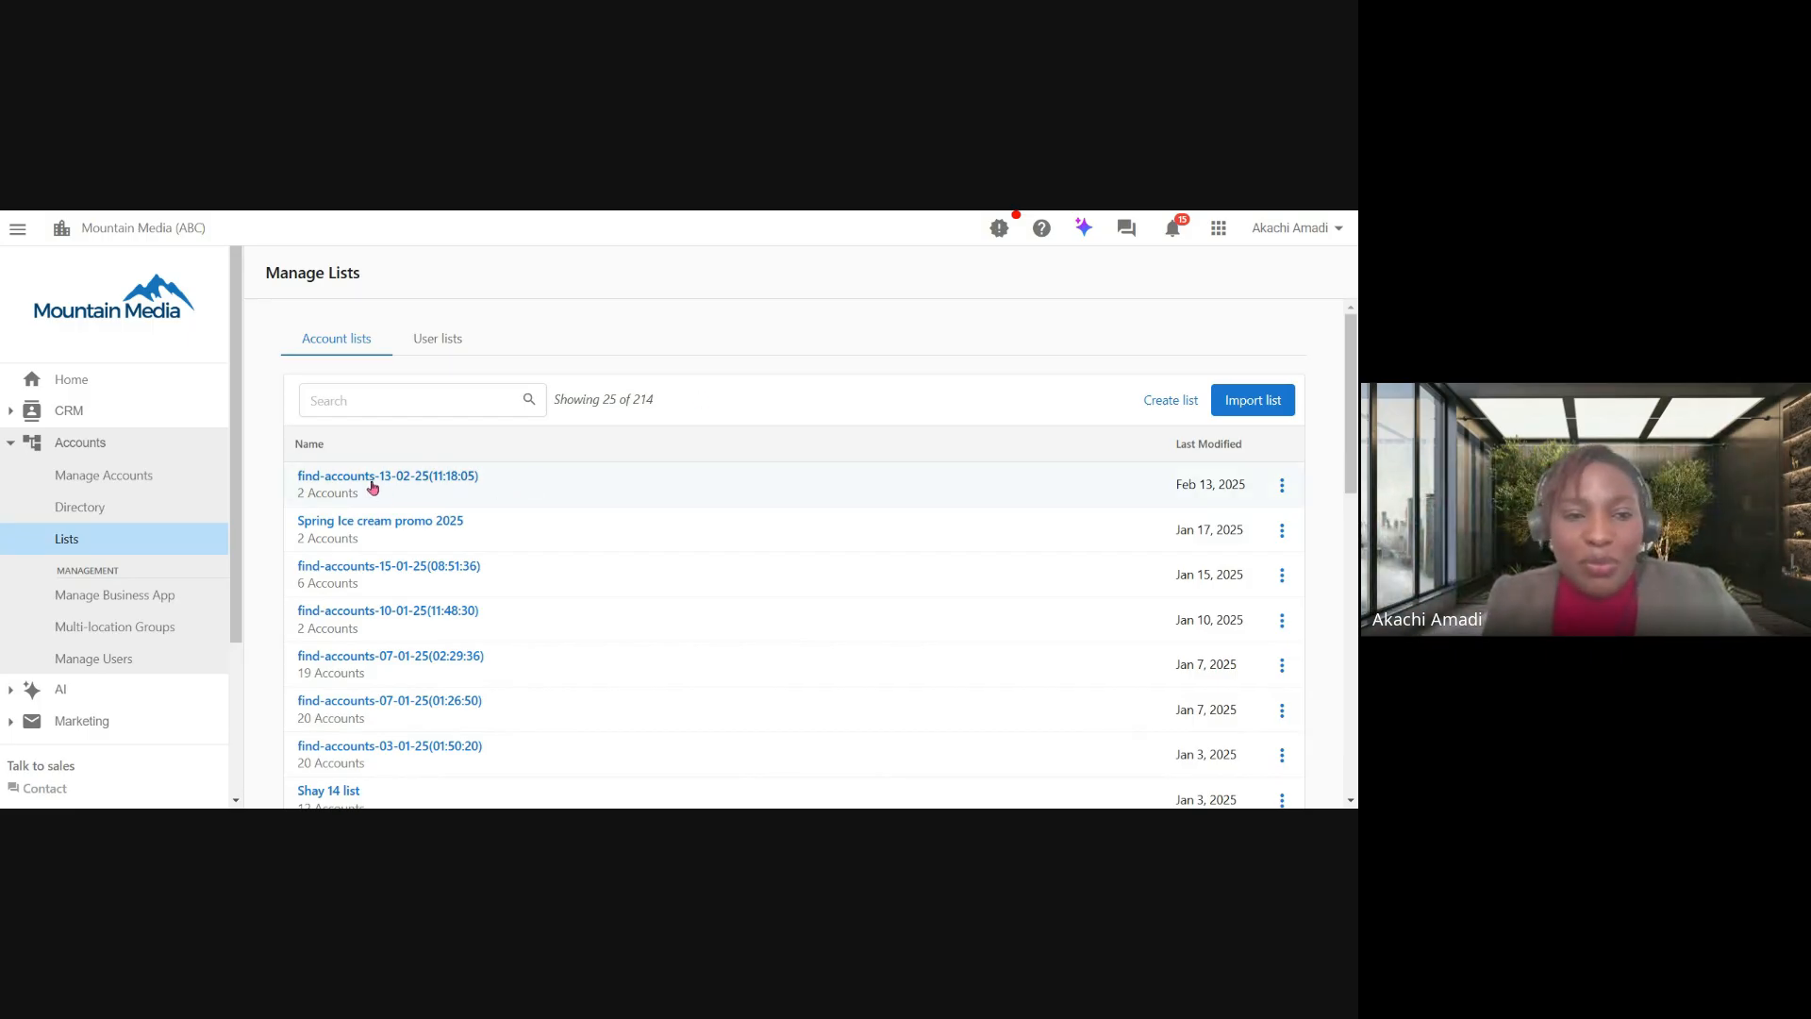
Try to add the find-accounts-13-02-25(11:18:05) list to the Digital Success - Getting Started Campaign (February 2025), view its start scheduling, and cancel.
{"action": "left_click", "coordinate": [1281, 485]}
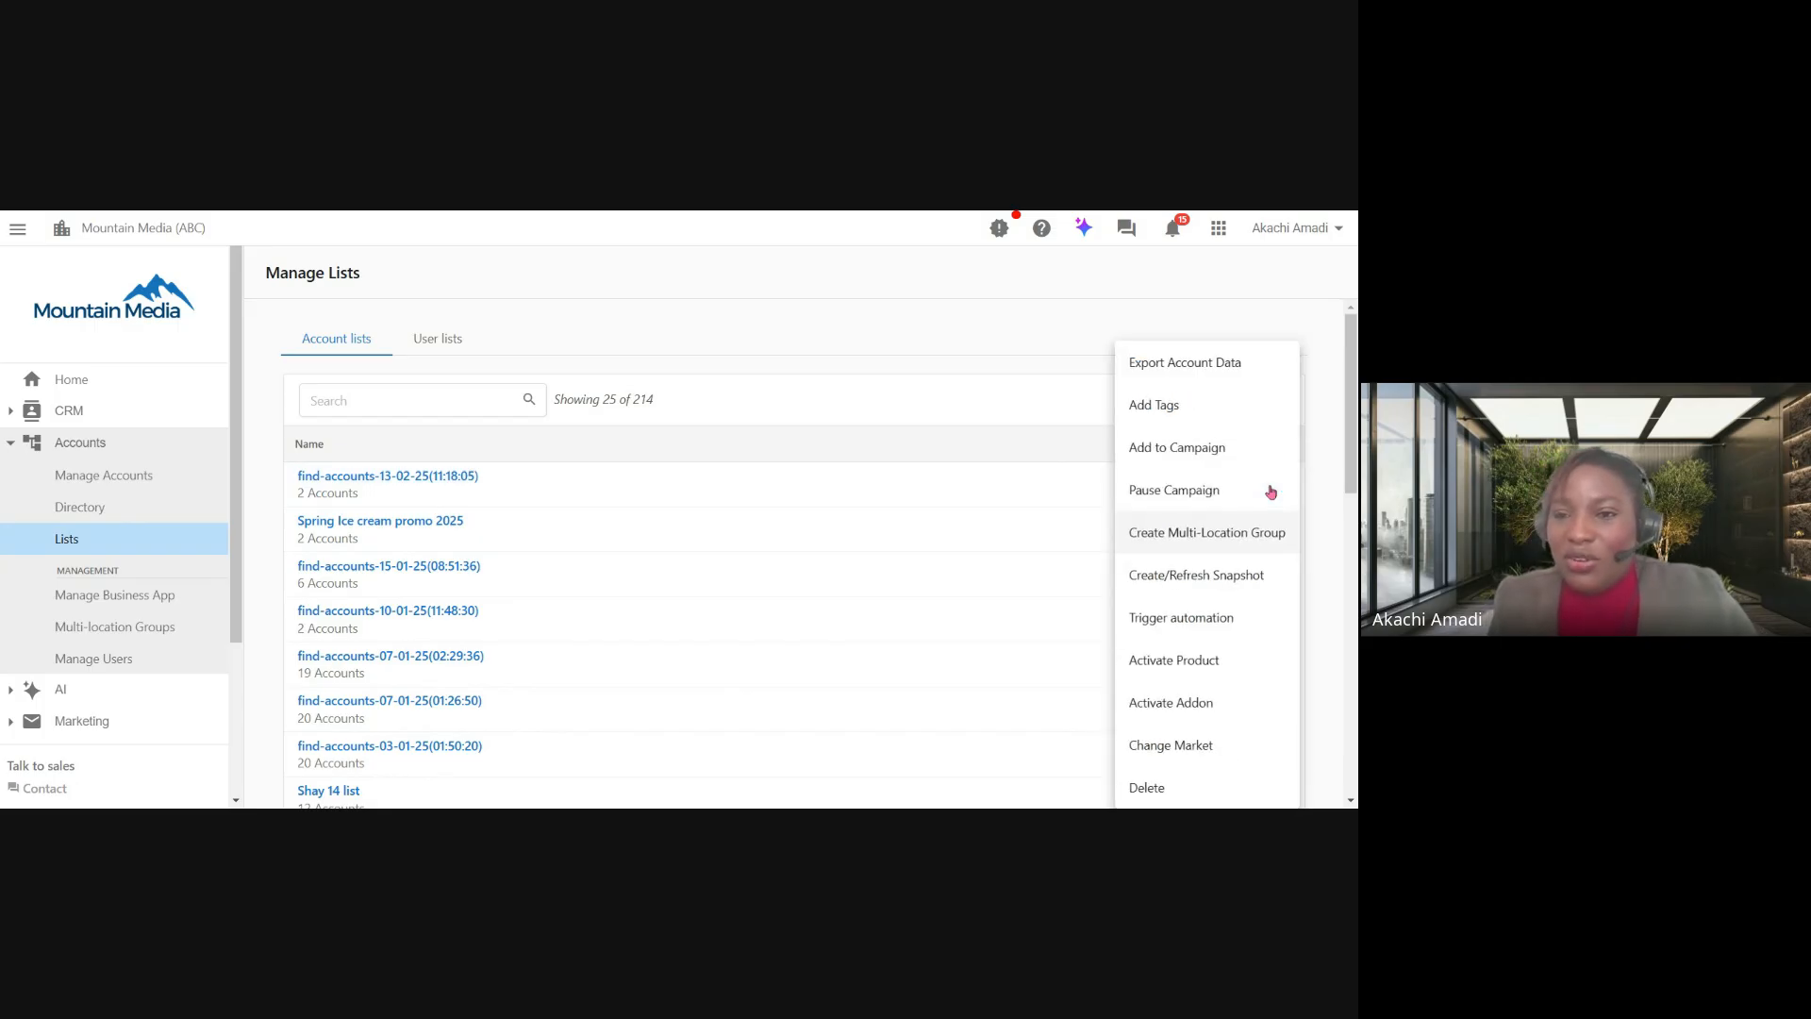
{"action": "left_click", "coordinate": [1241, 449]}
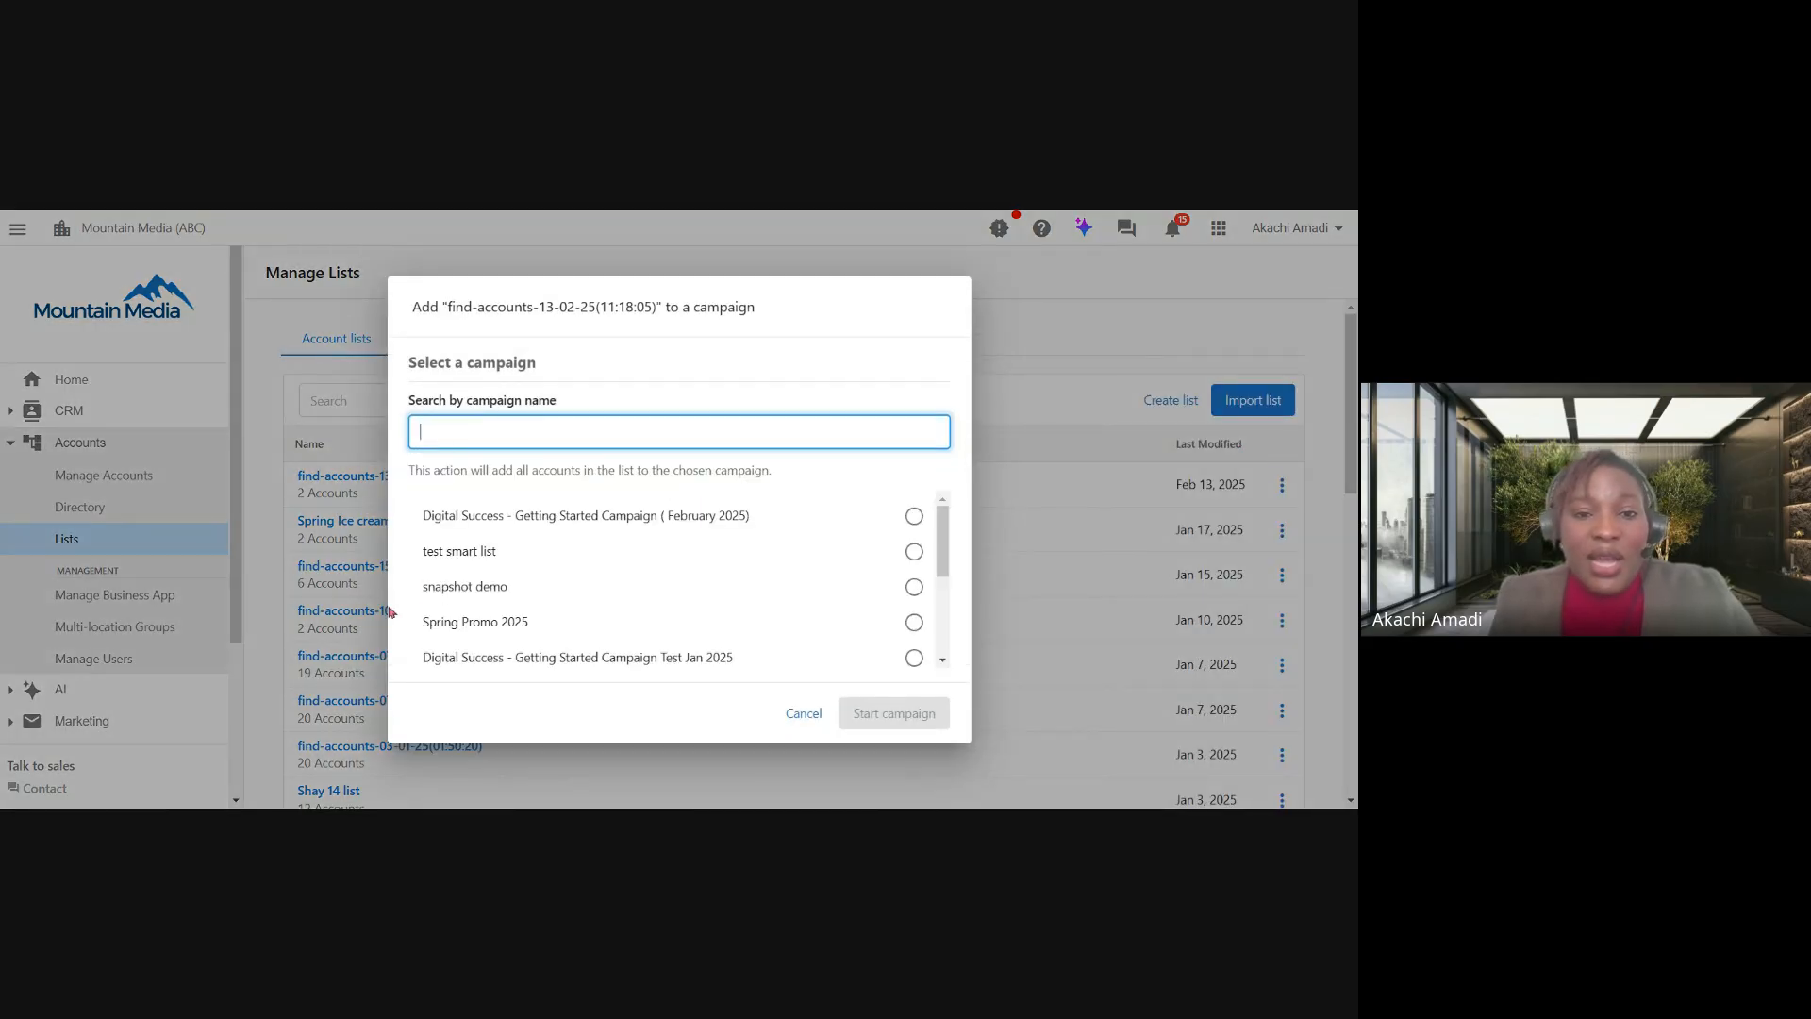
{"action": "left_click", "coordinate": [913, 516]}
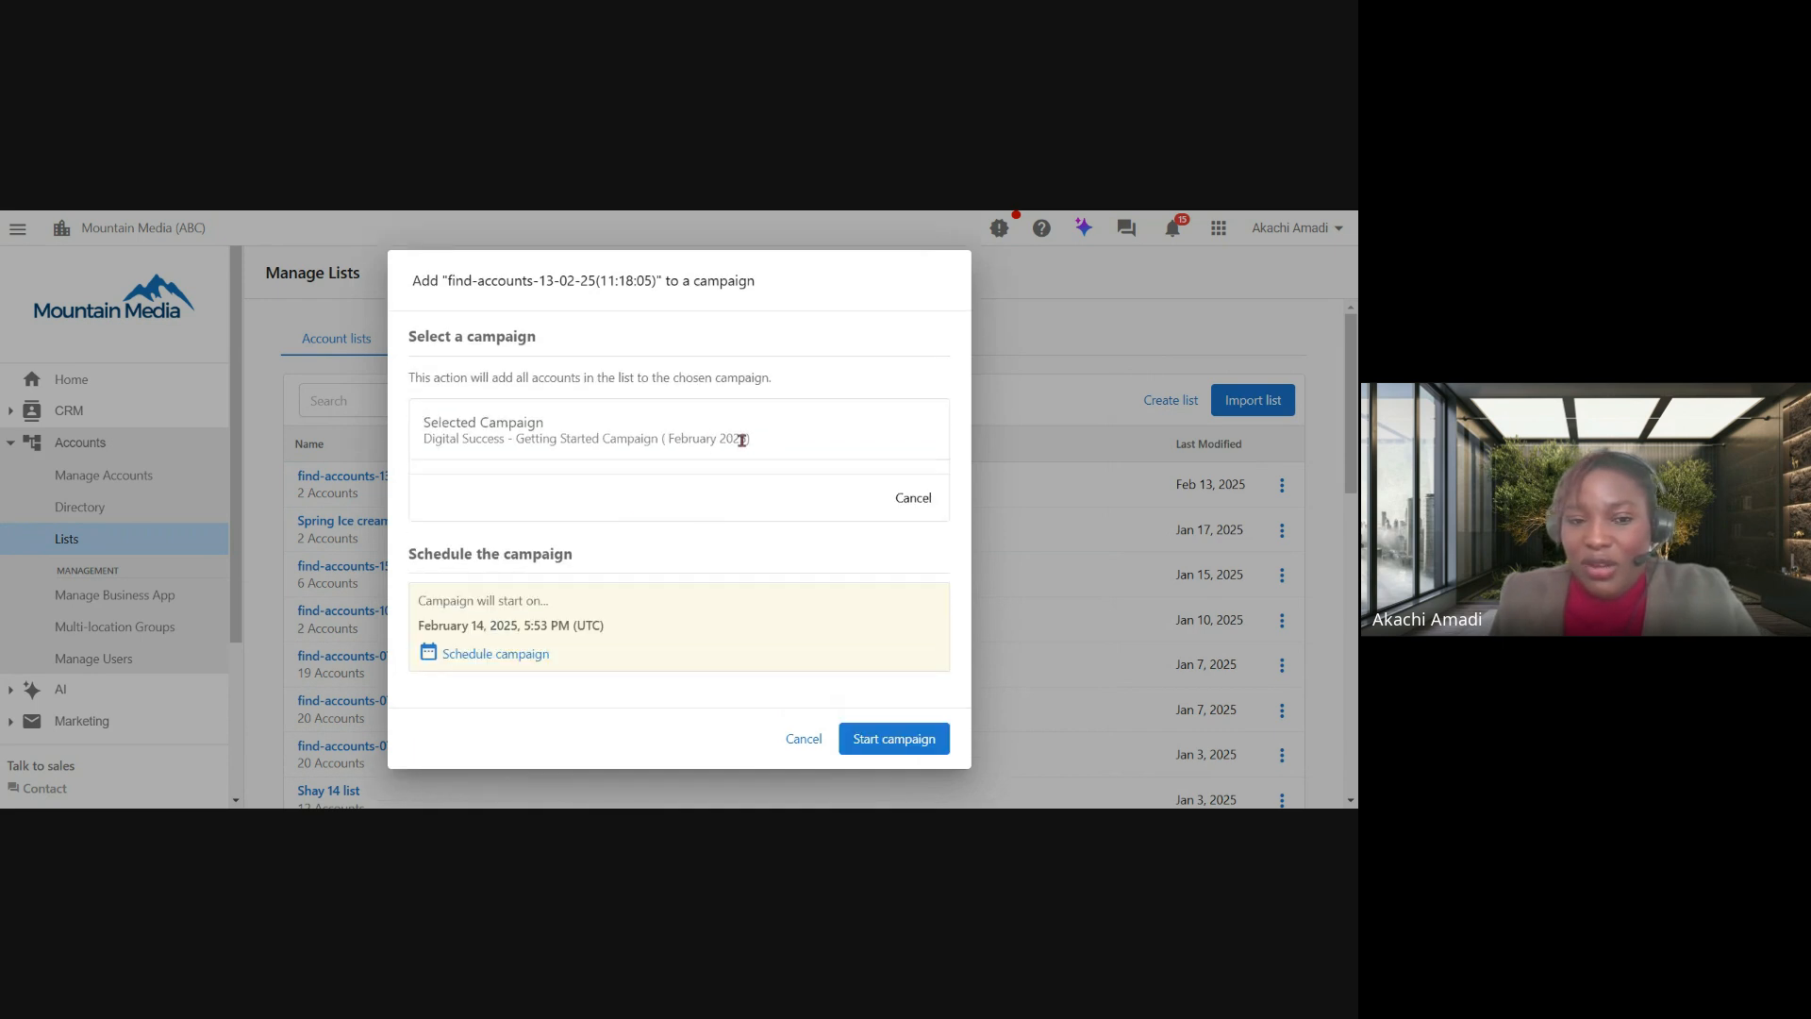
{"action": "left_click", "coordinate": [511, 654]}
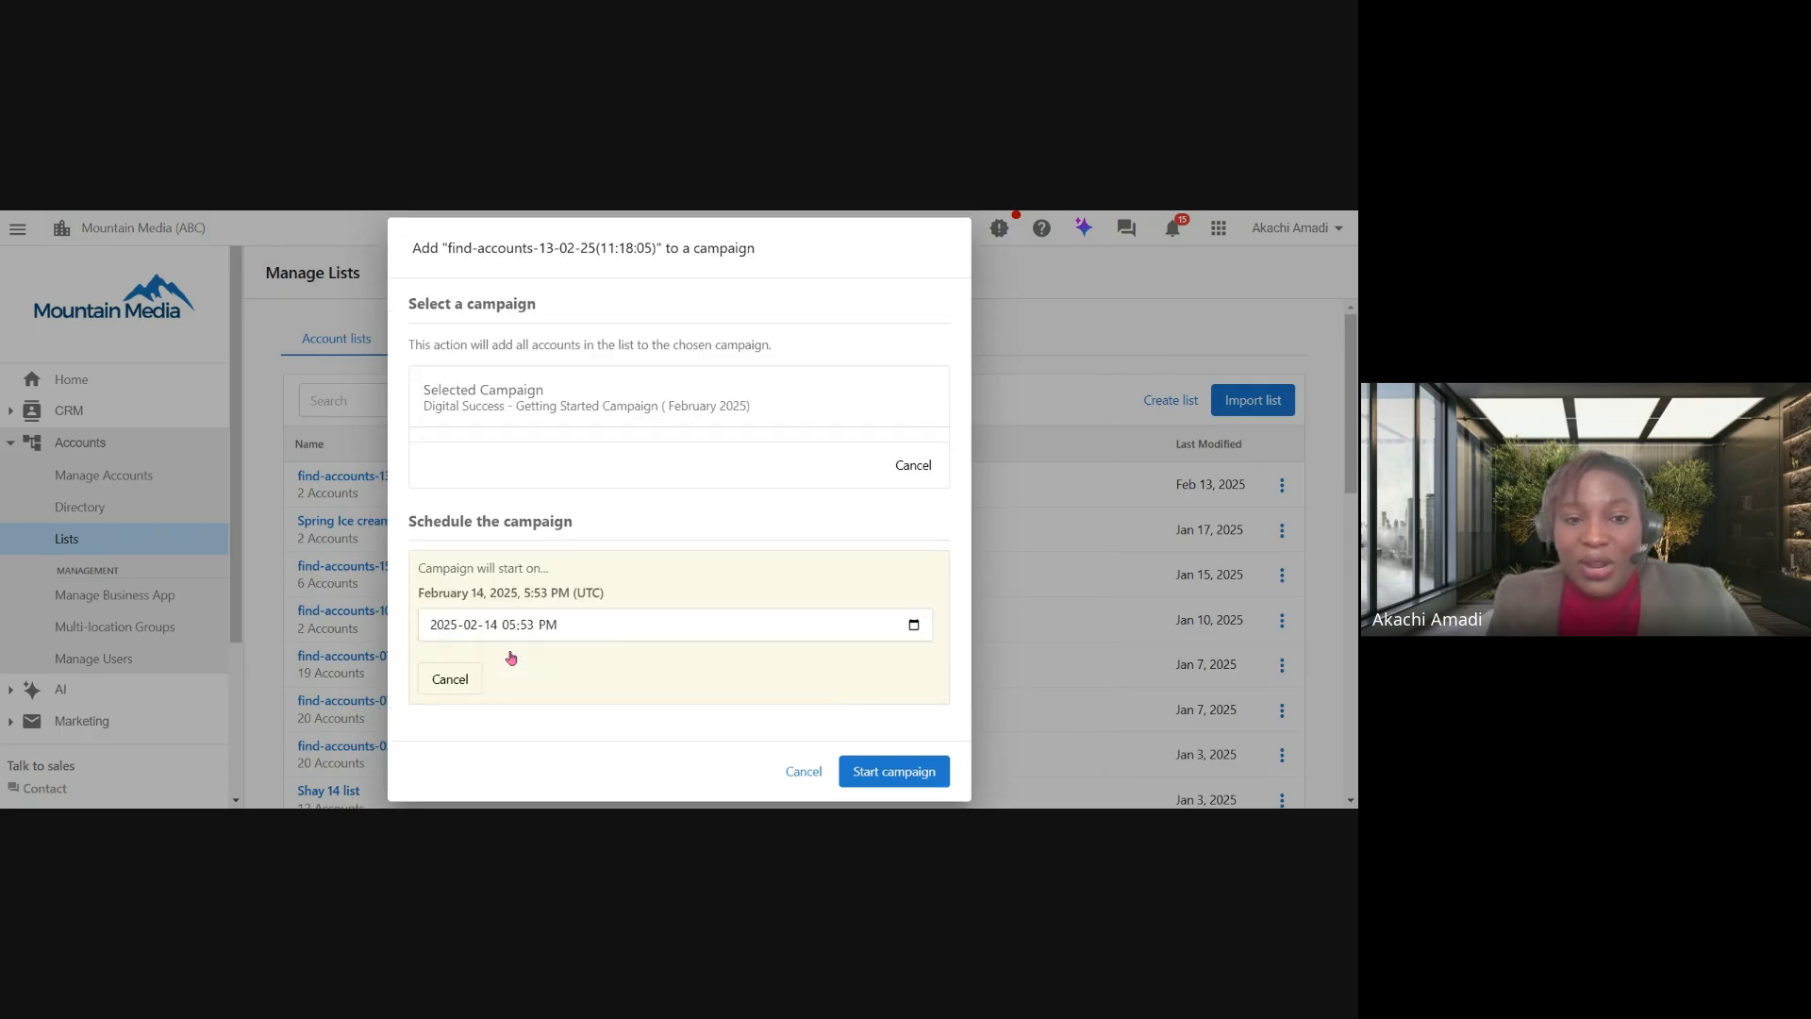
{"action": "left_click", "coordinate": [663, 635]}
{"action": "left_click", "coordinate": [917, 624]}
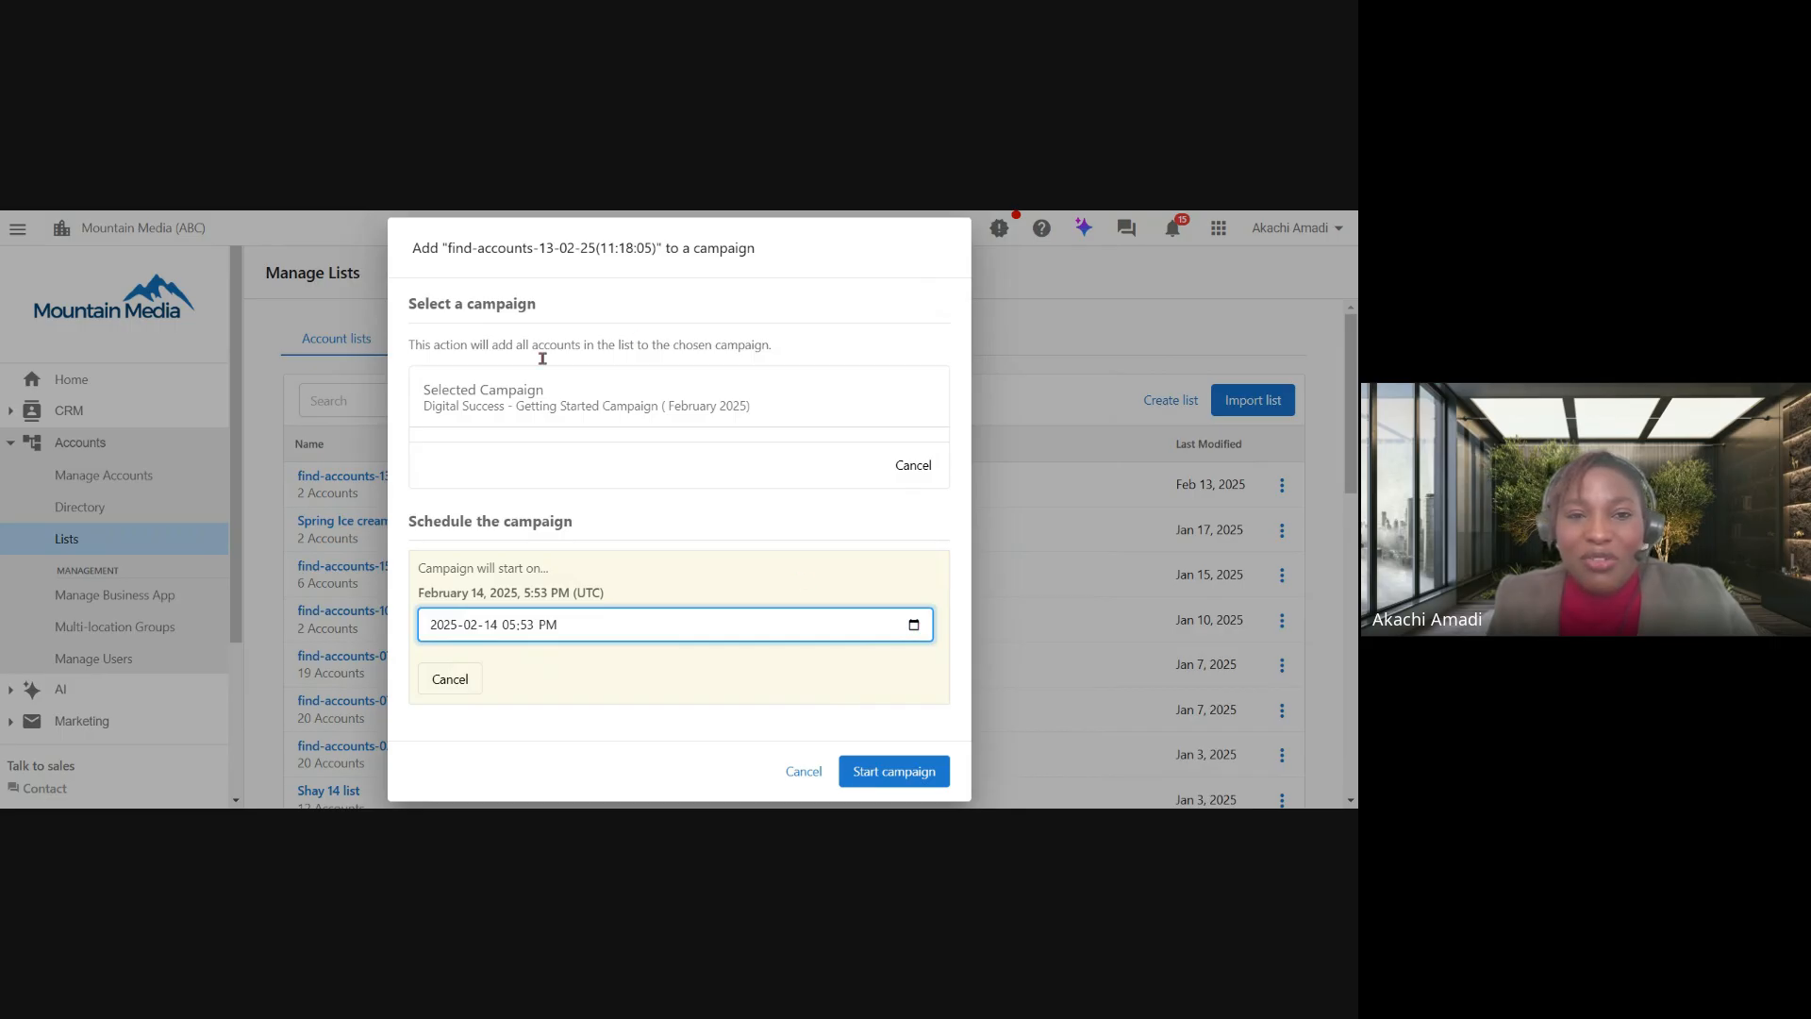
{"action": "left_click", "coordinate": [890, 536]}
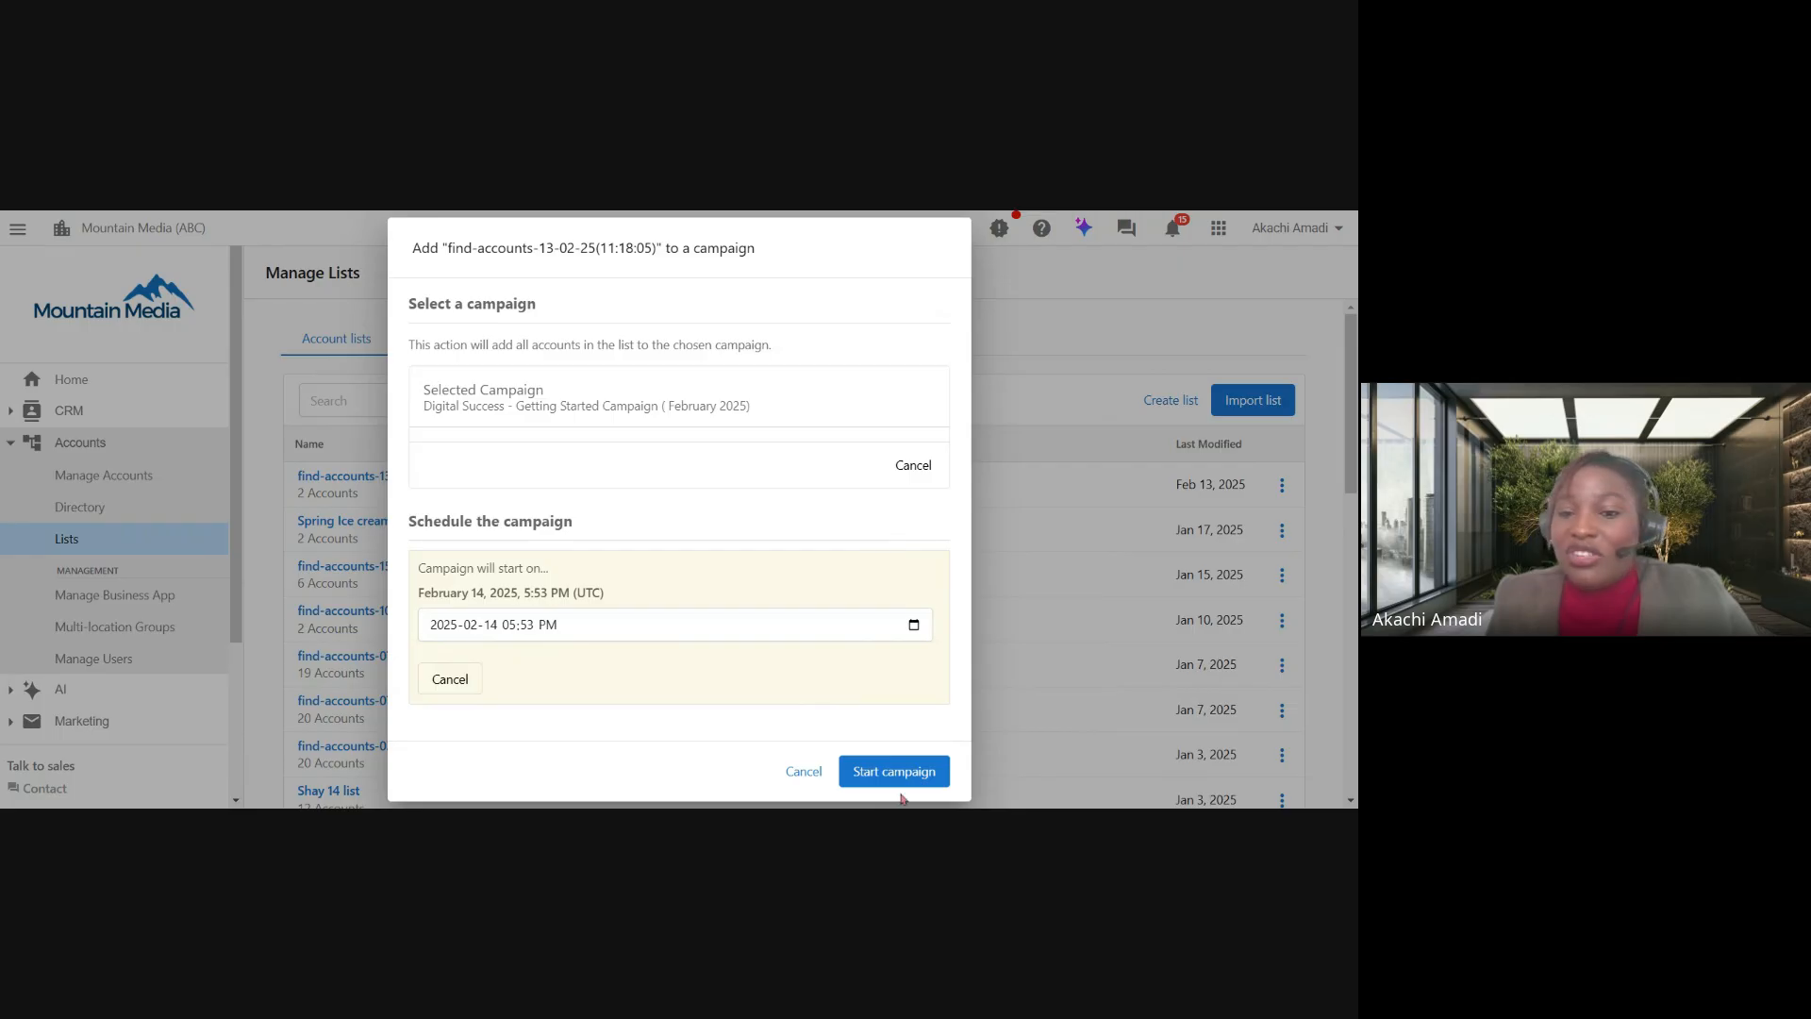
{"action": "left_click", "coordinate": [805, 771]}
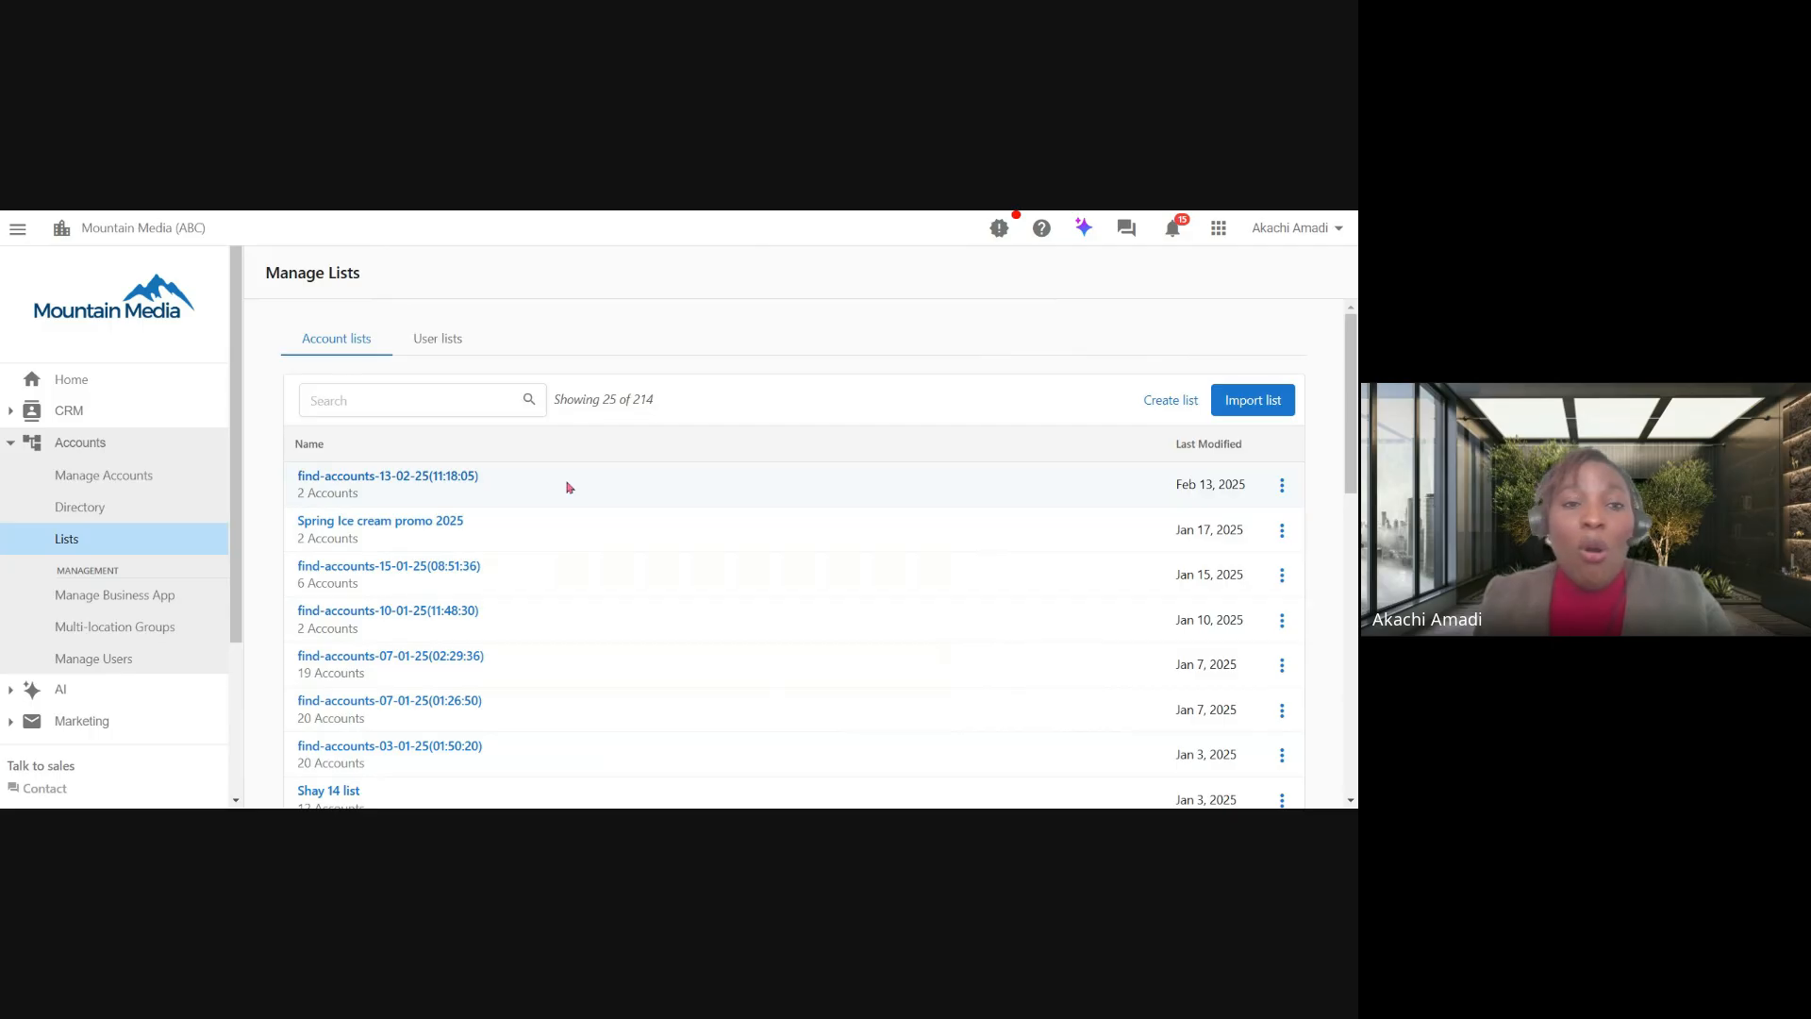
Look through the Manage Accounts list for an account that has users, and view the actions available for Civic Publications, Inc.
{"action": "left_click", "coordinate": [116, 487]}
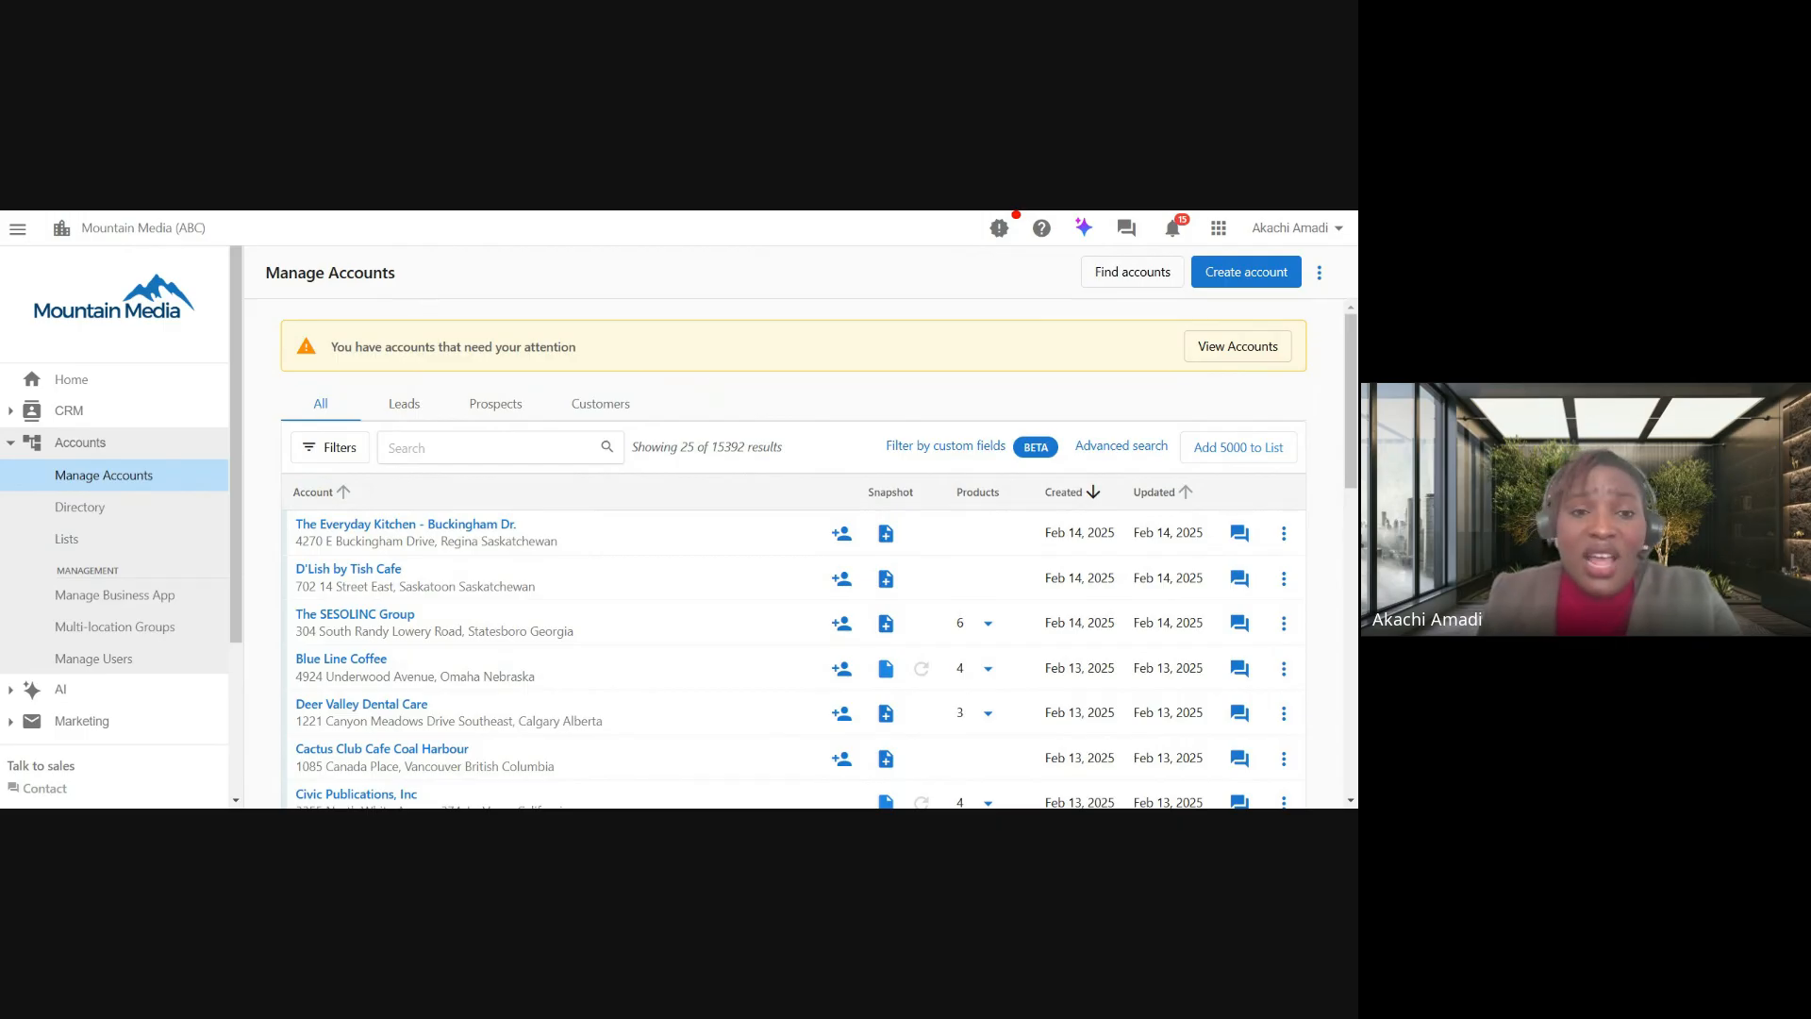
{"action": "scroll", "coordinate": [710, 518], "scroll_direction": "down", "scroll_amount": 2}
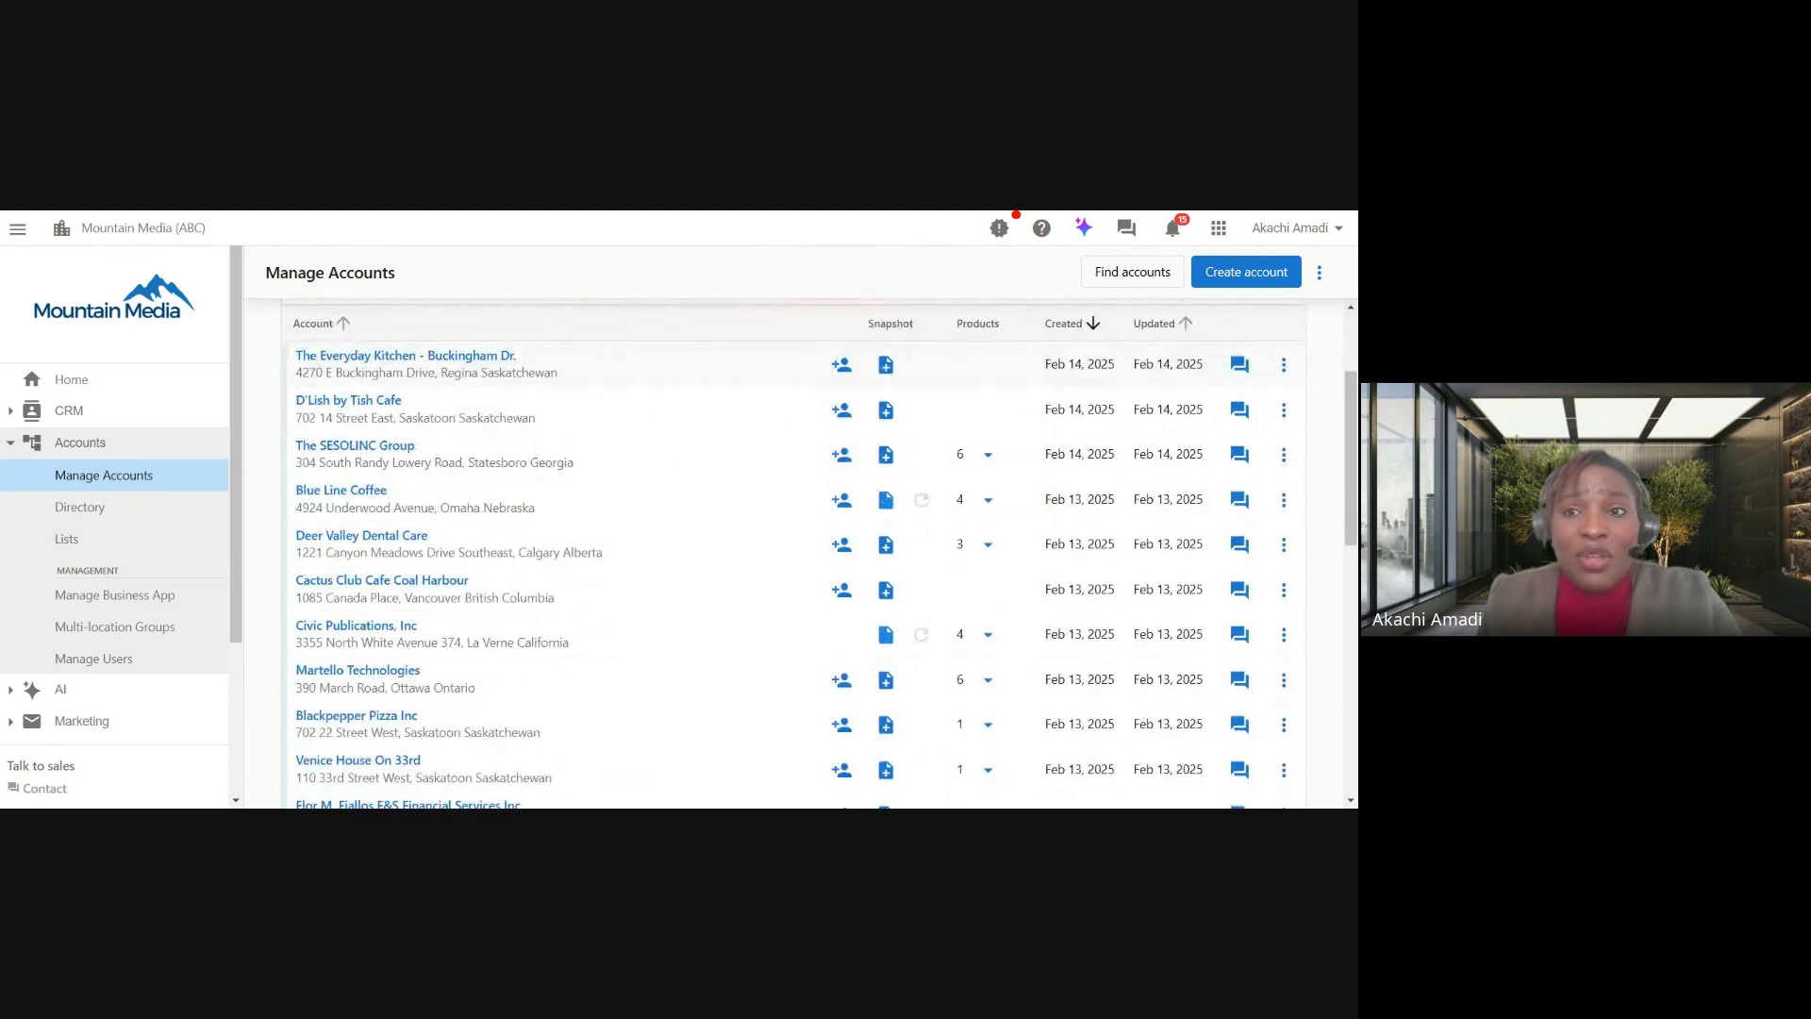
{"action": "scroll", "coordinate": [710, 518], "scroll_direction": "up", "scroll_amount": 1}
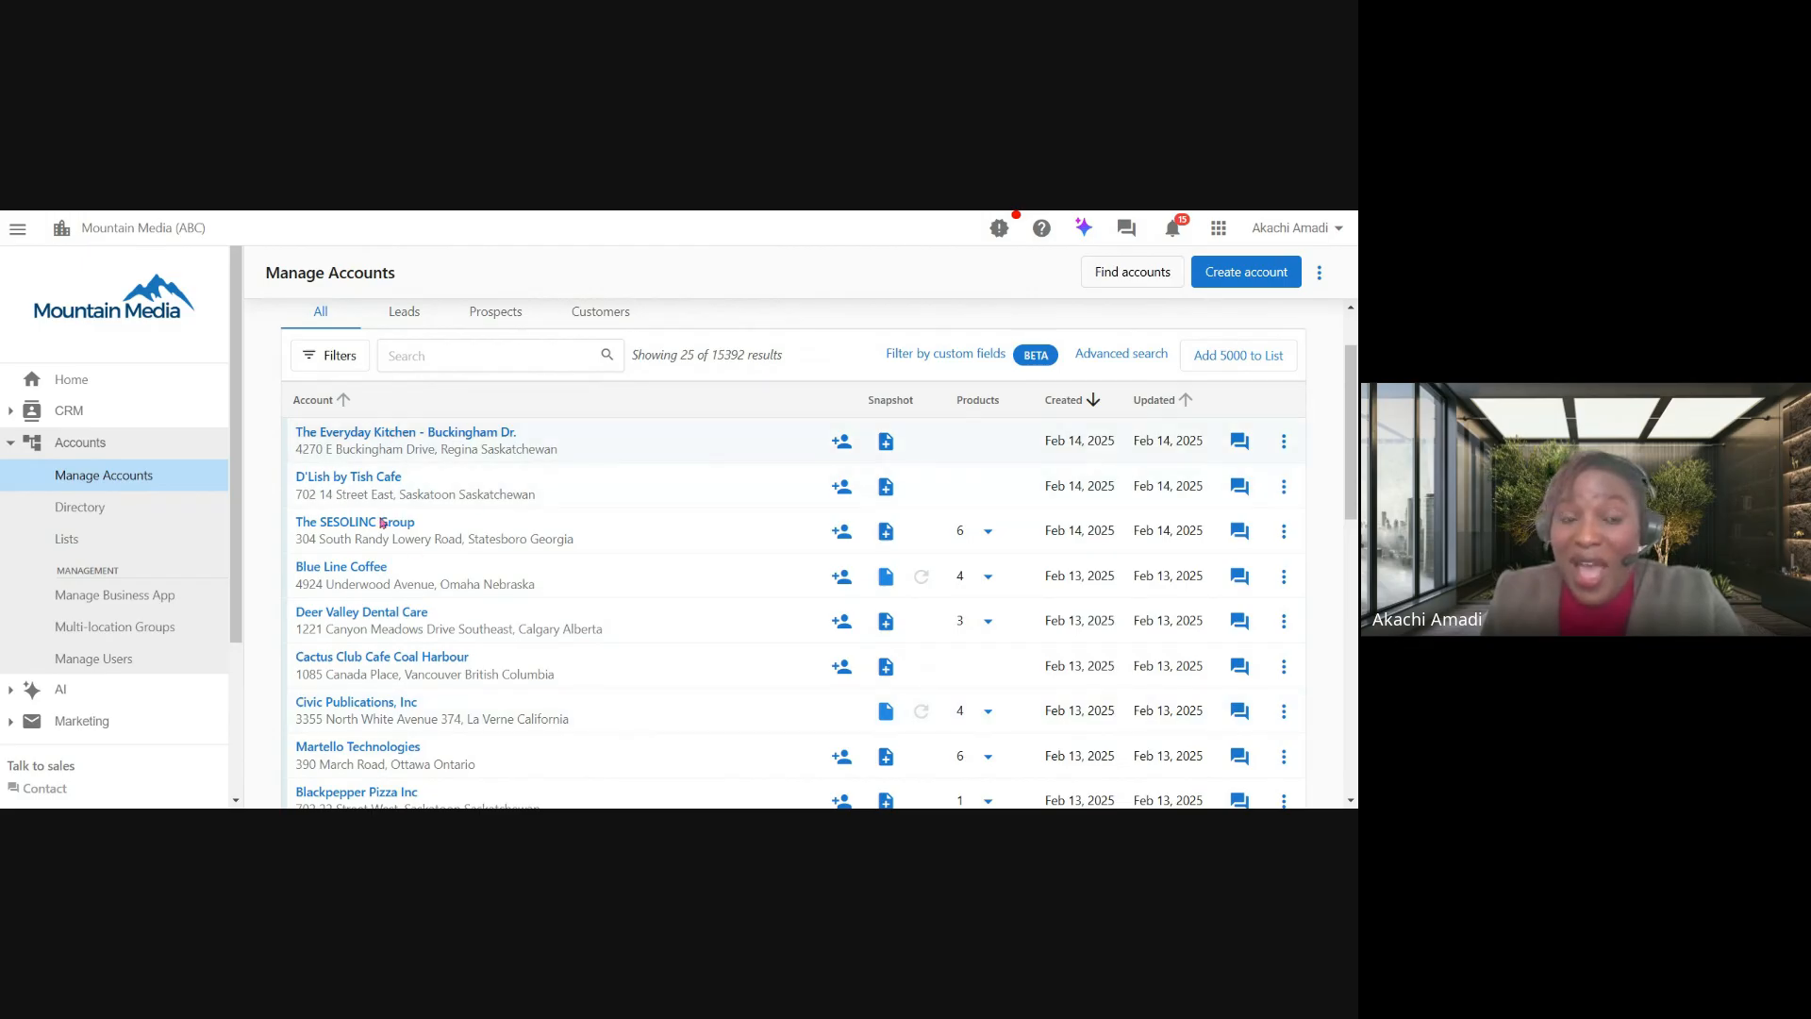
{"action": "scroll", "coordinate": [748, 539], "scroll_direction": "down", "scroll_amount": 1}
{"action": "scroll", "coordinate": [748, 539], "scroll_direction": "down", "scroll_amount": 1}
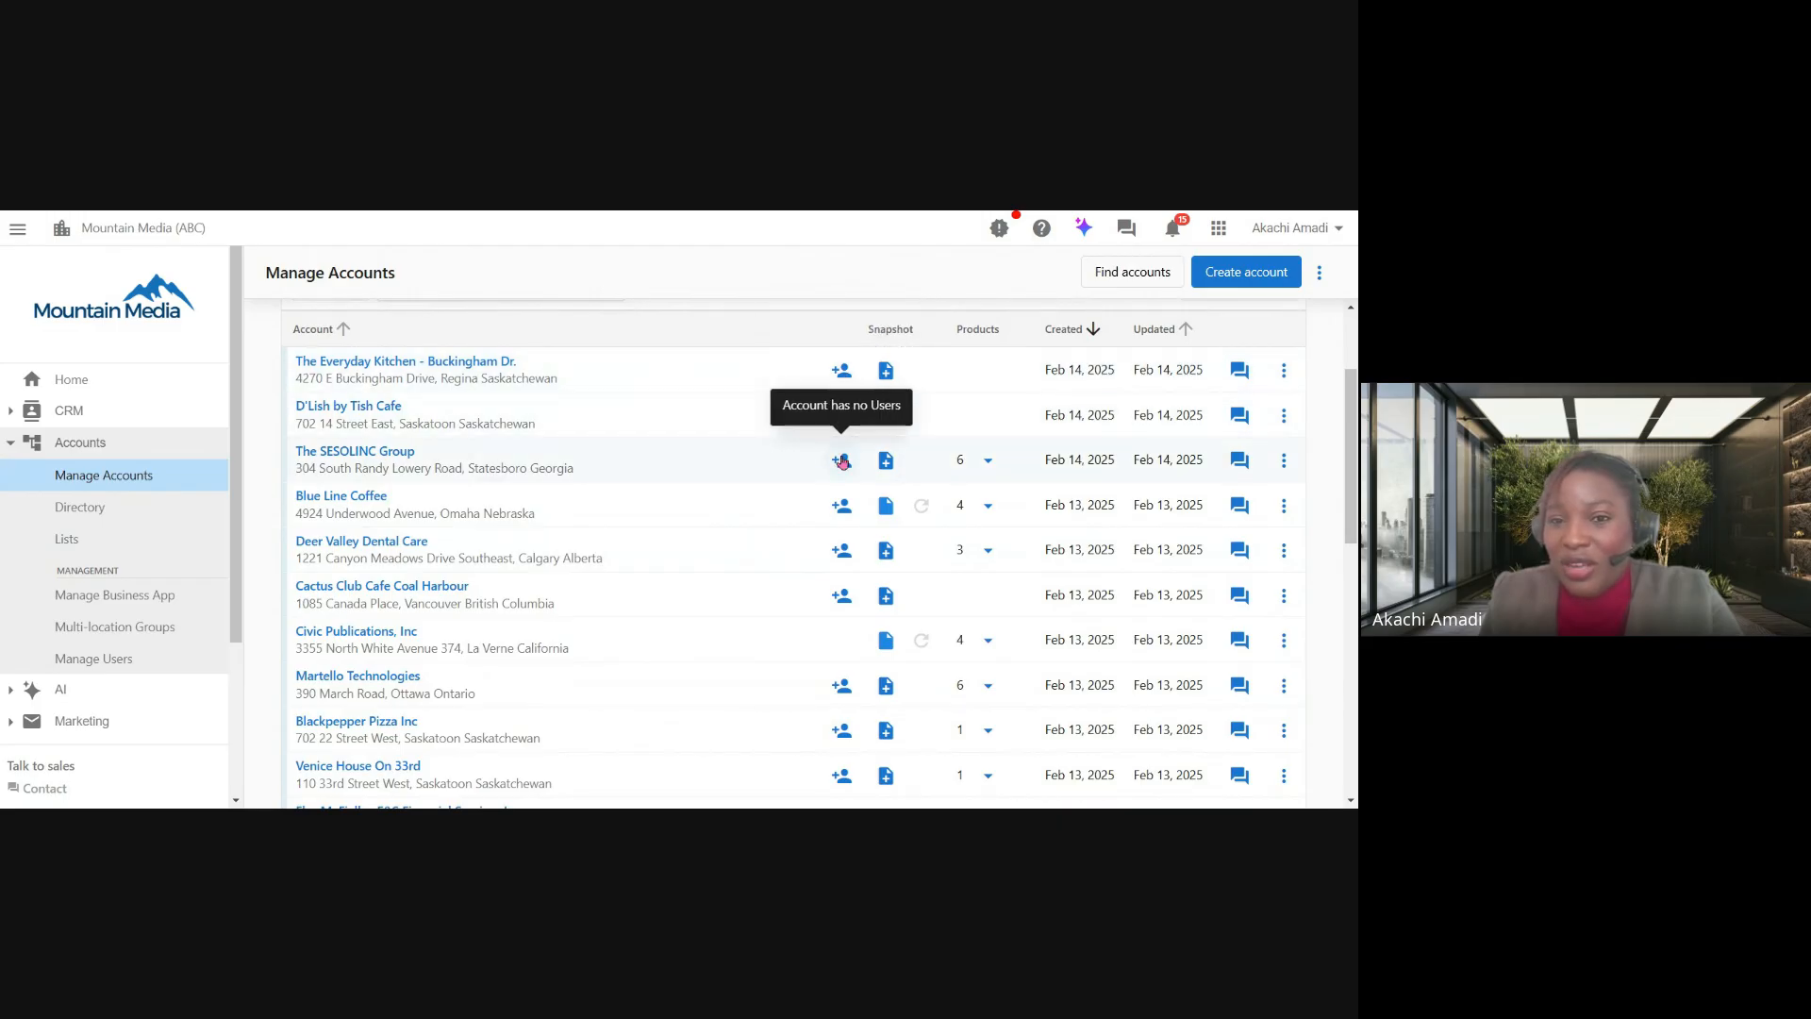
{"action": "scroll", "coordinate": [842, 535], "scroll_direction": "down", "scroll_amount": 2}
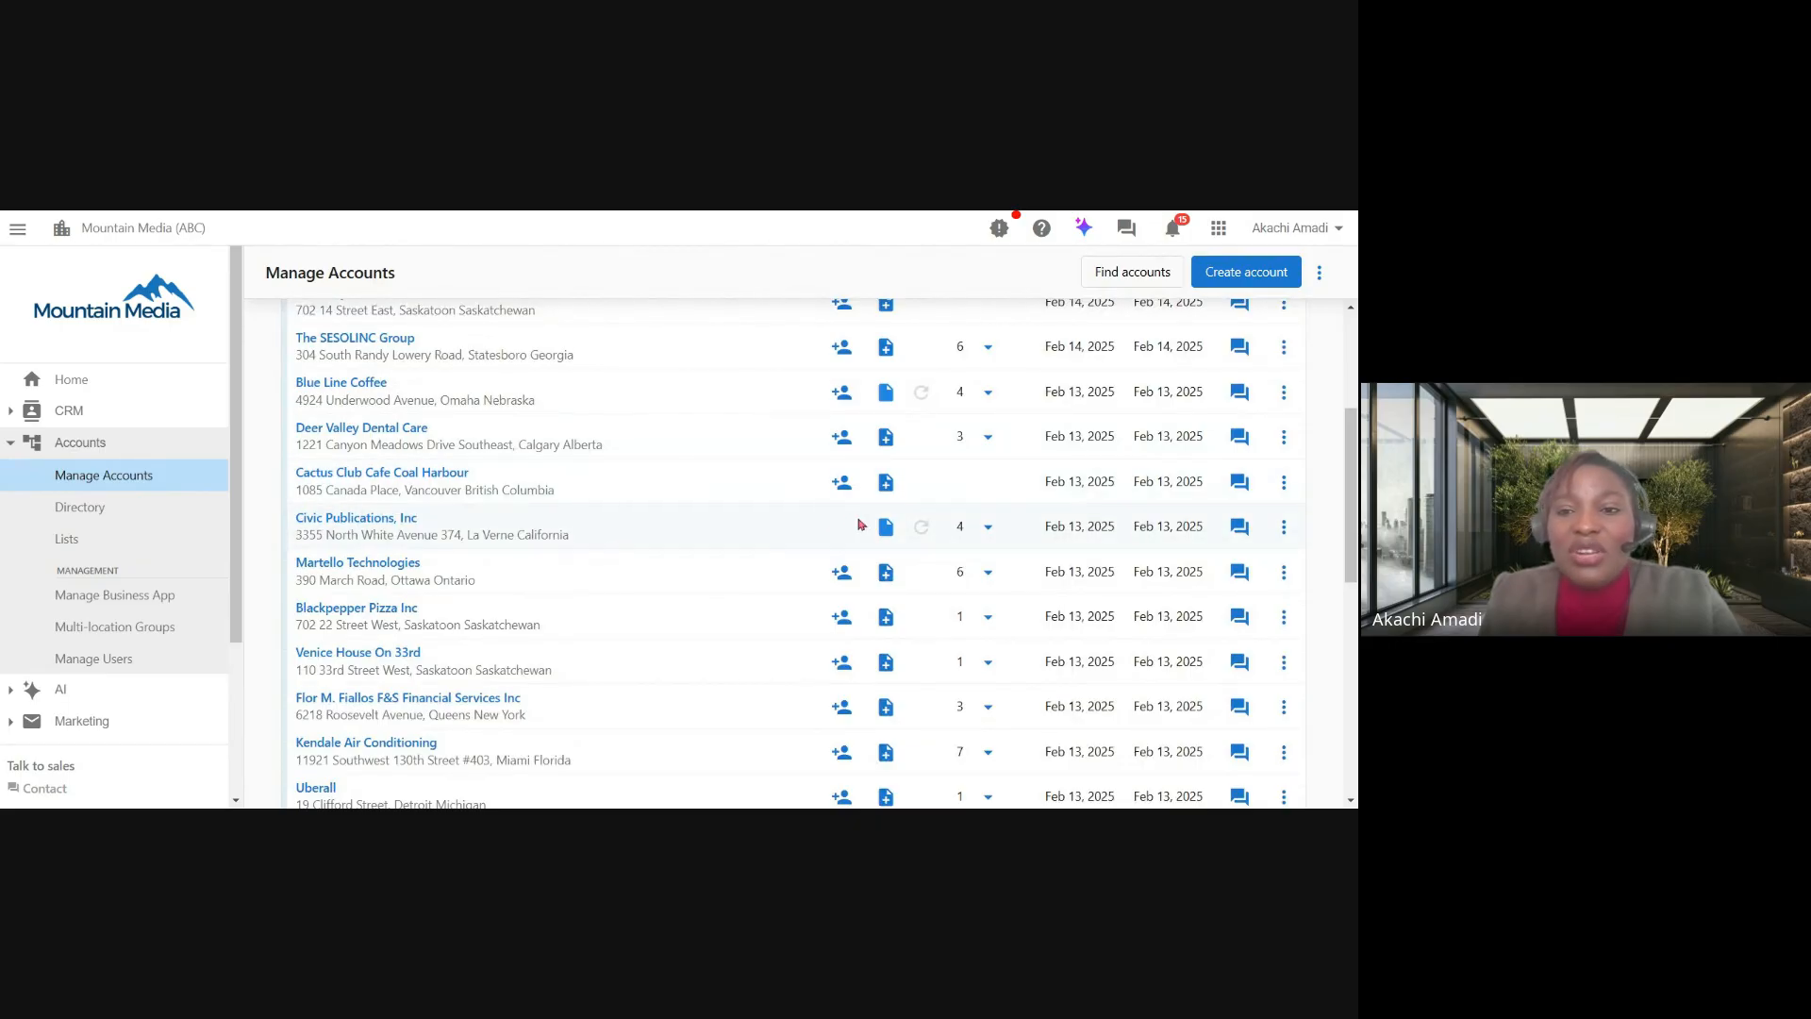
{"action": "left_click", "coordinate": [1283, 527]}
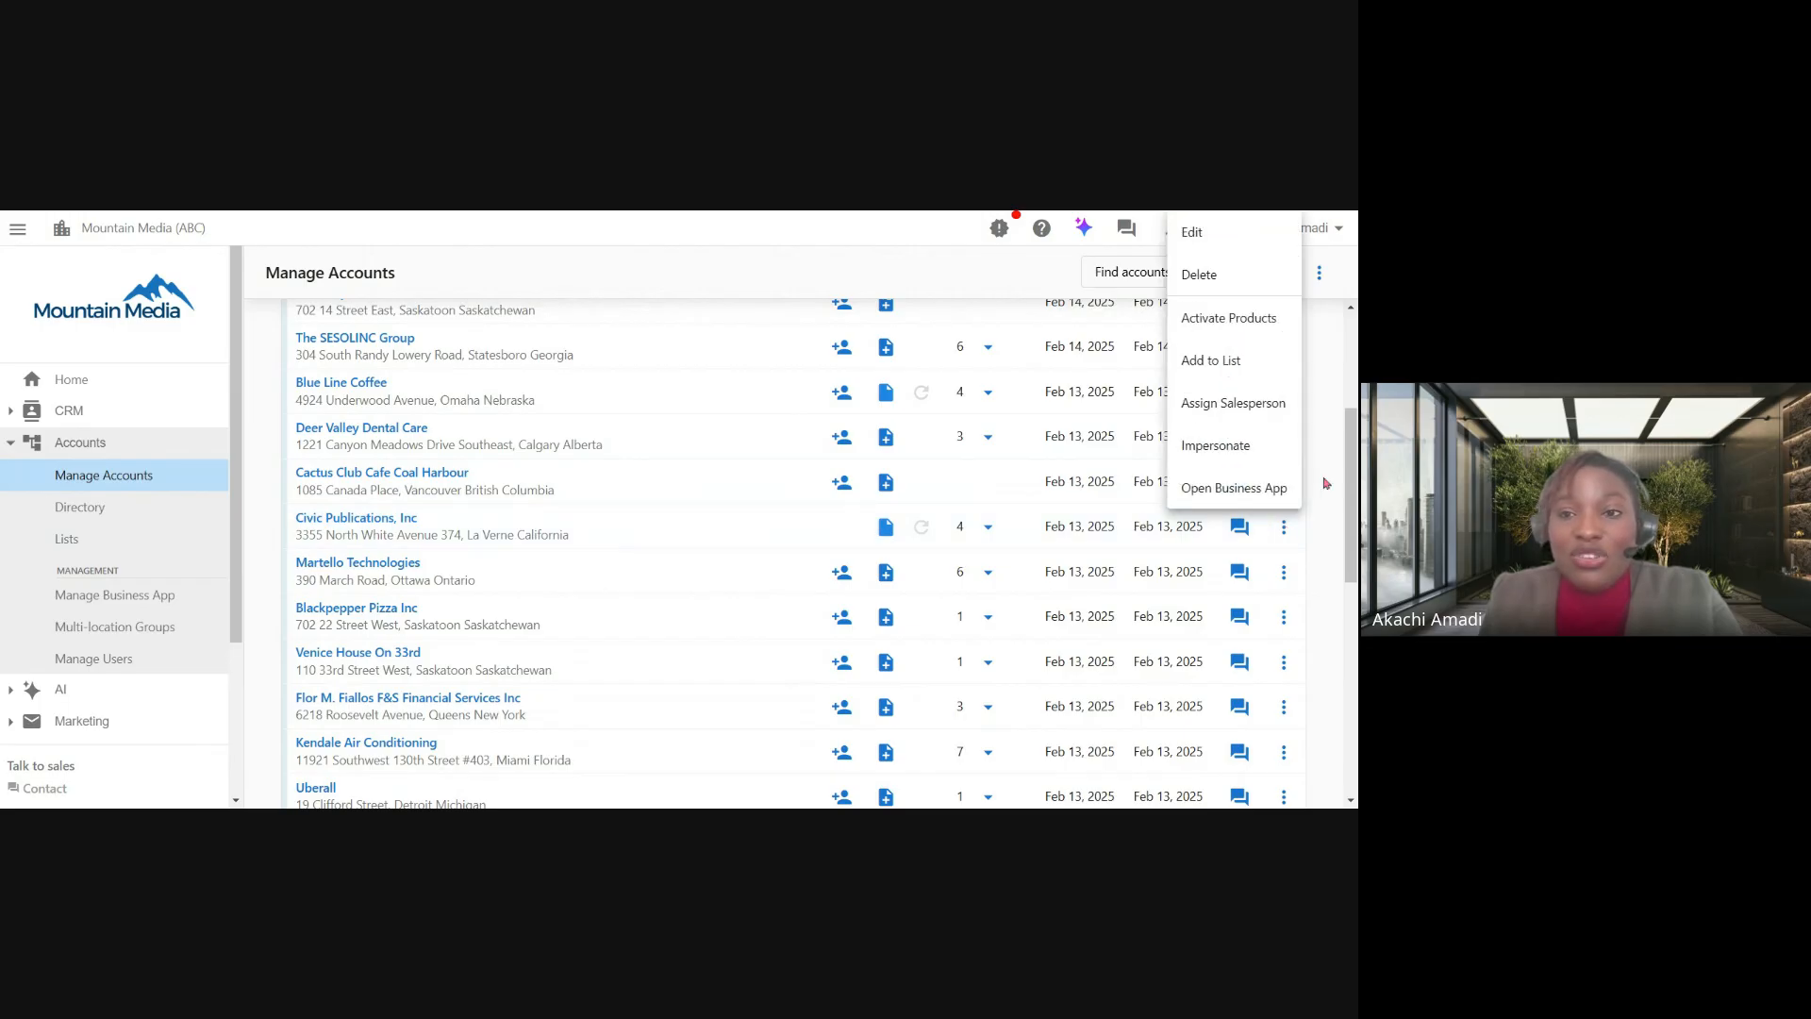
{"action": "left_click", "coordinate": [1325, 482]}
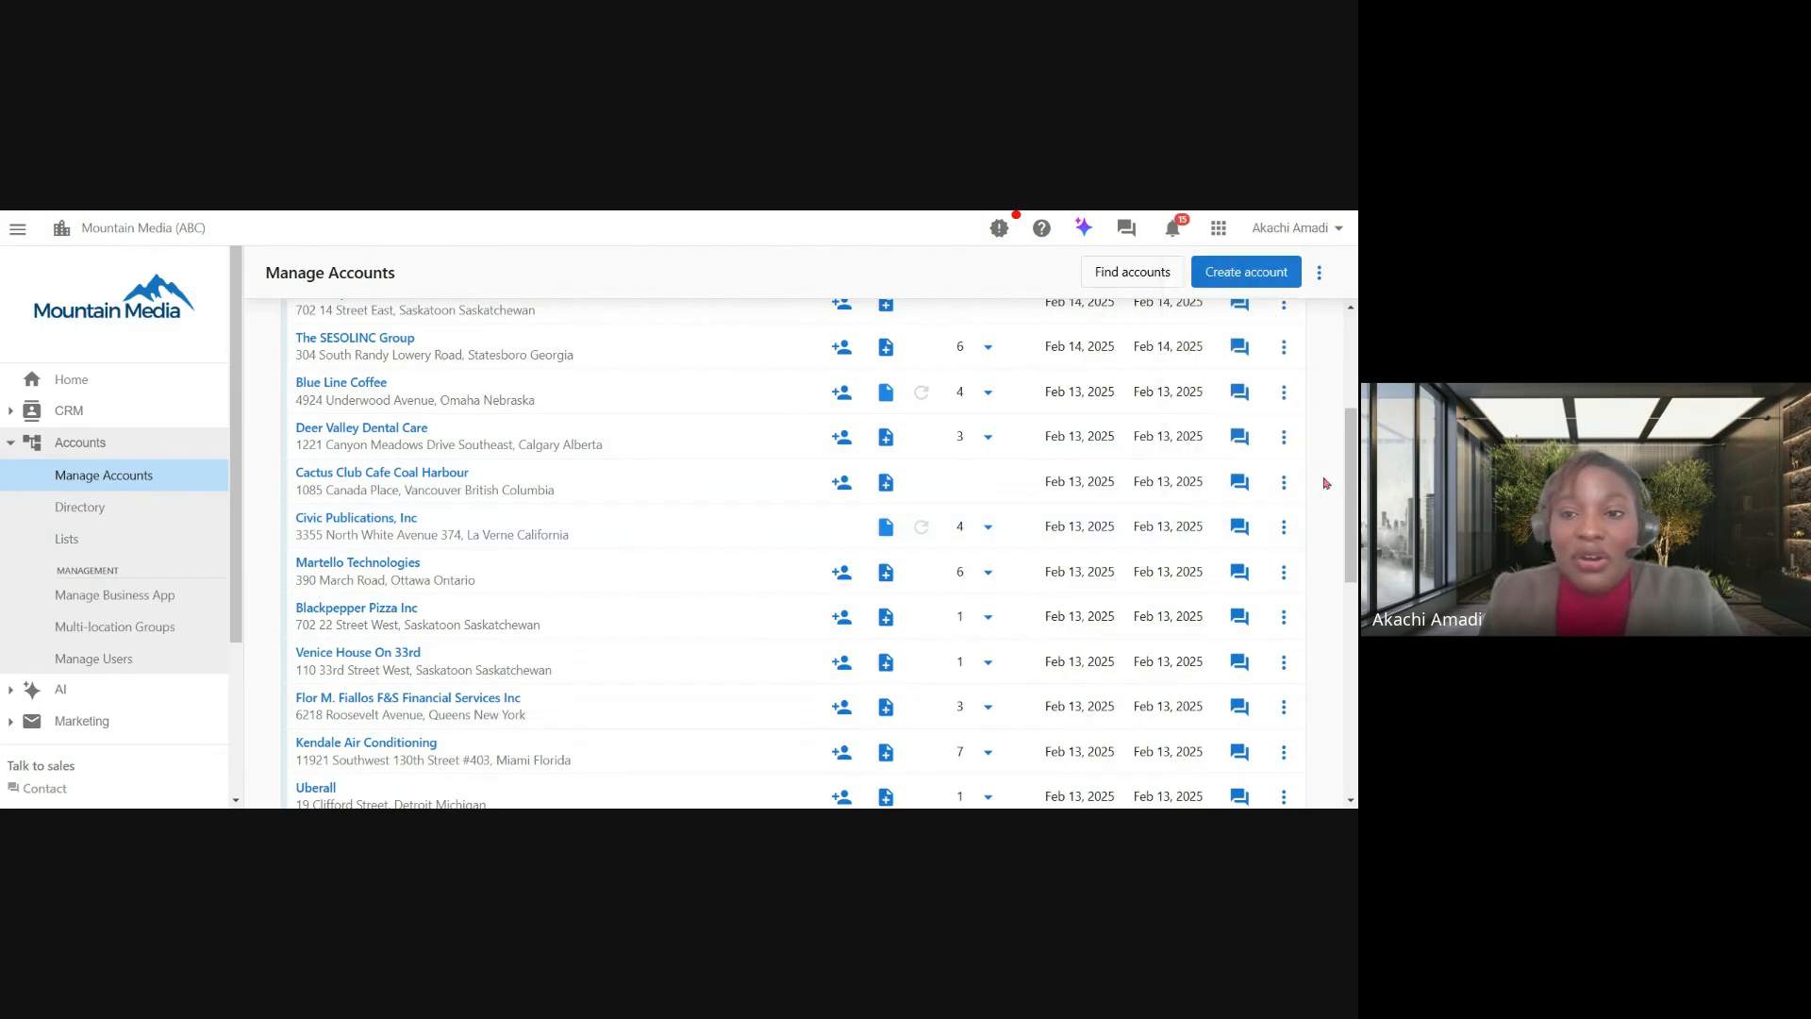
Open the Civic Publications, Inc account, view the campaigns available for its user without starting one, and return to the accounts.
{"action": "left_click", "coordinate": [383, 526]}
{"action": "scroll", "coordinate": [384, 529], "scroll_direction": "down", "scroll_amount": 5}
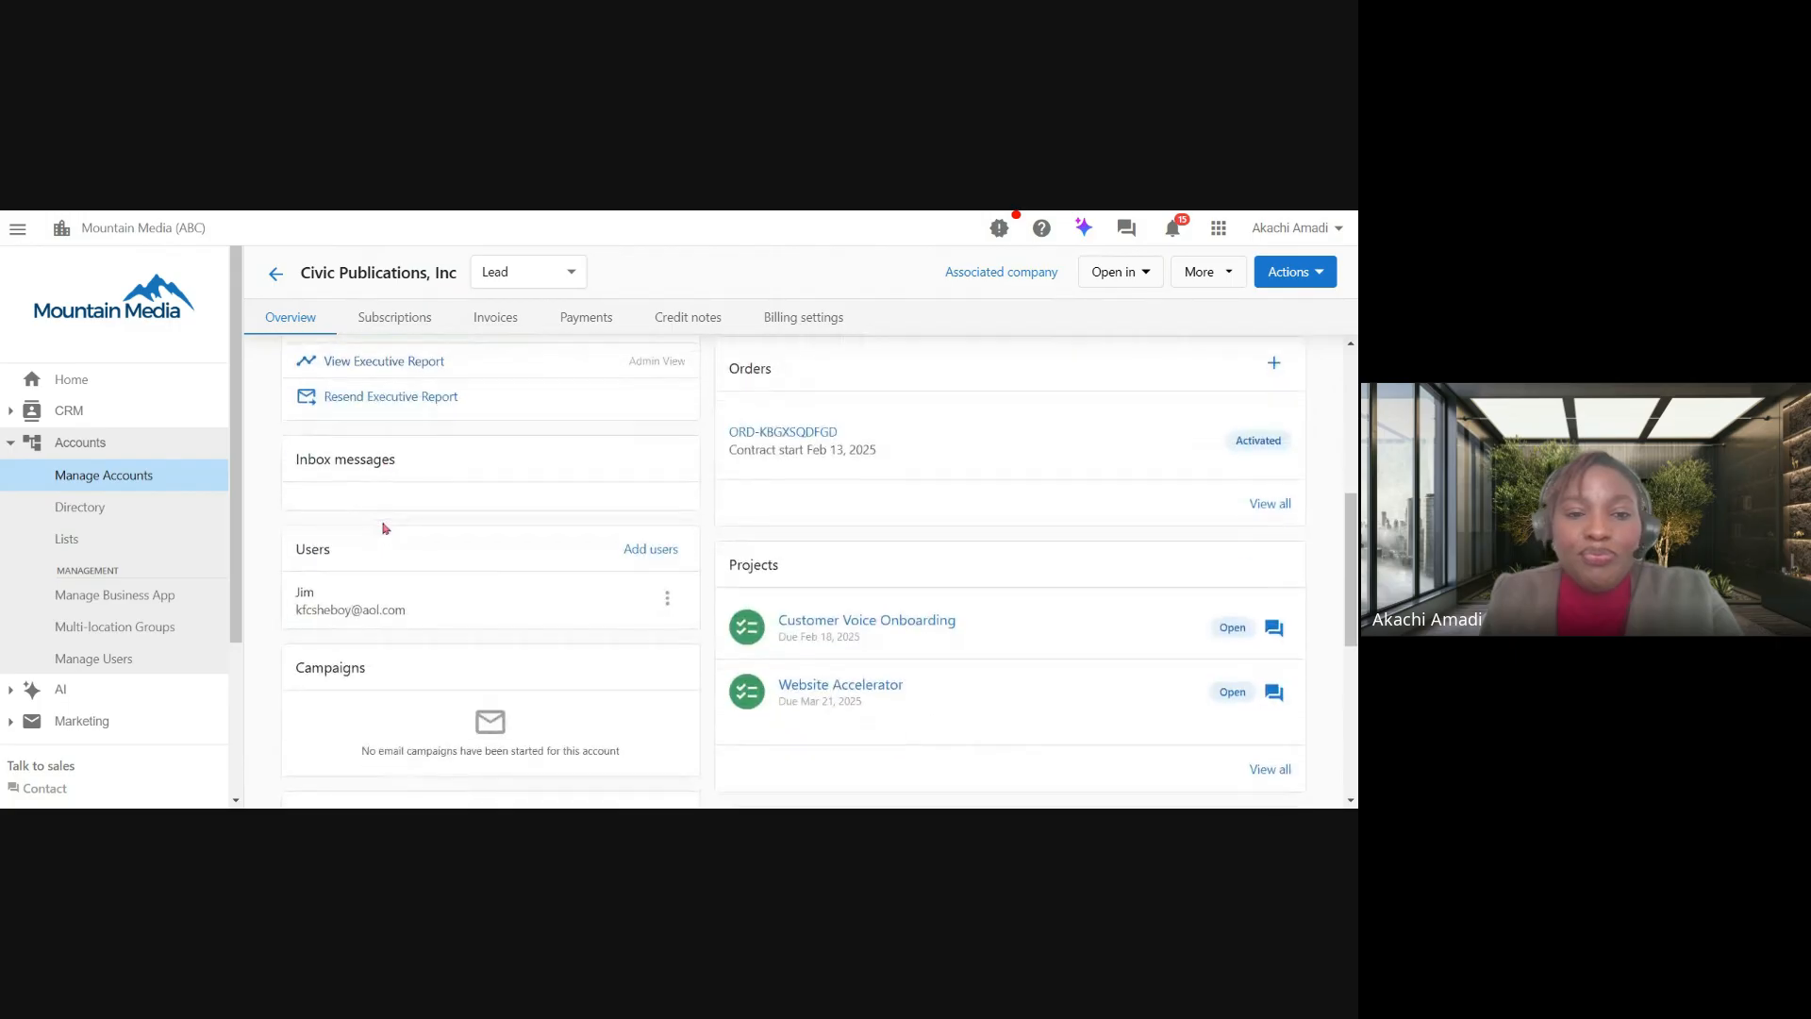
{"action": "left_click", "coordinate": [666, 596]}
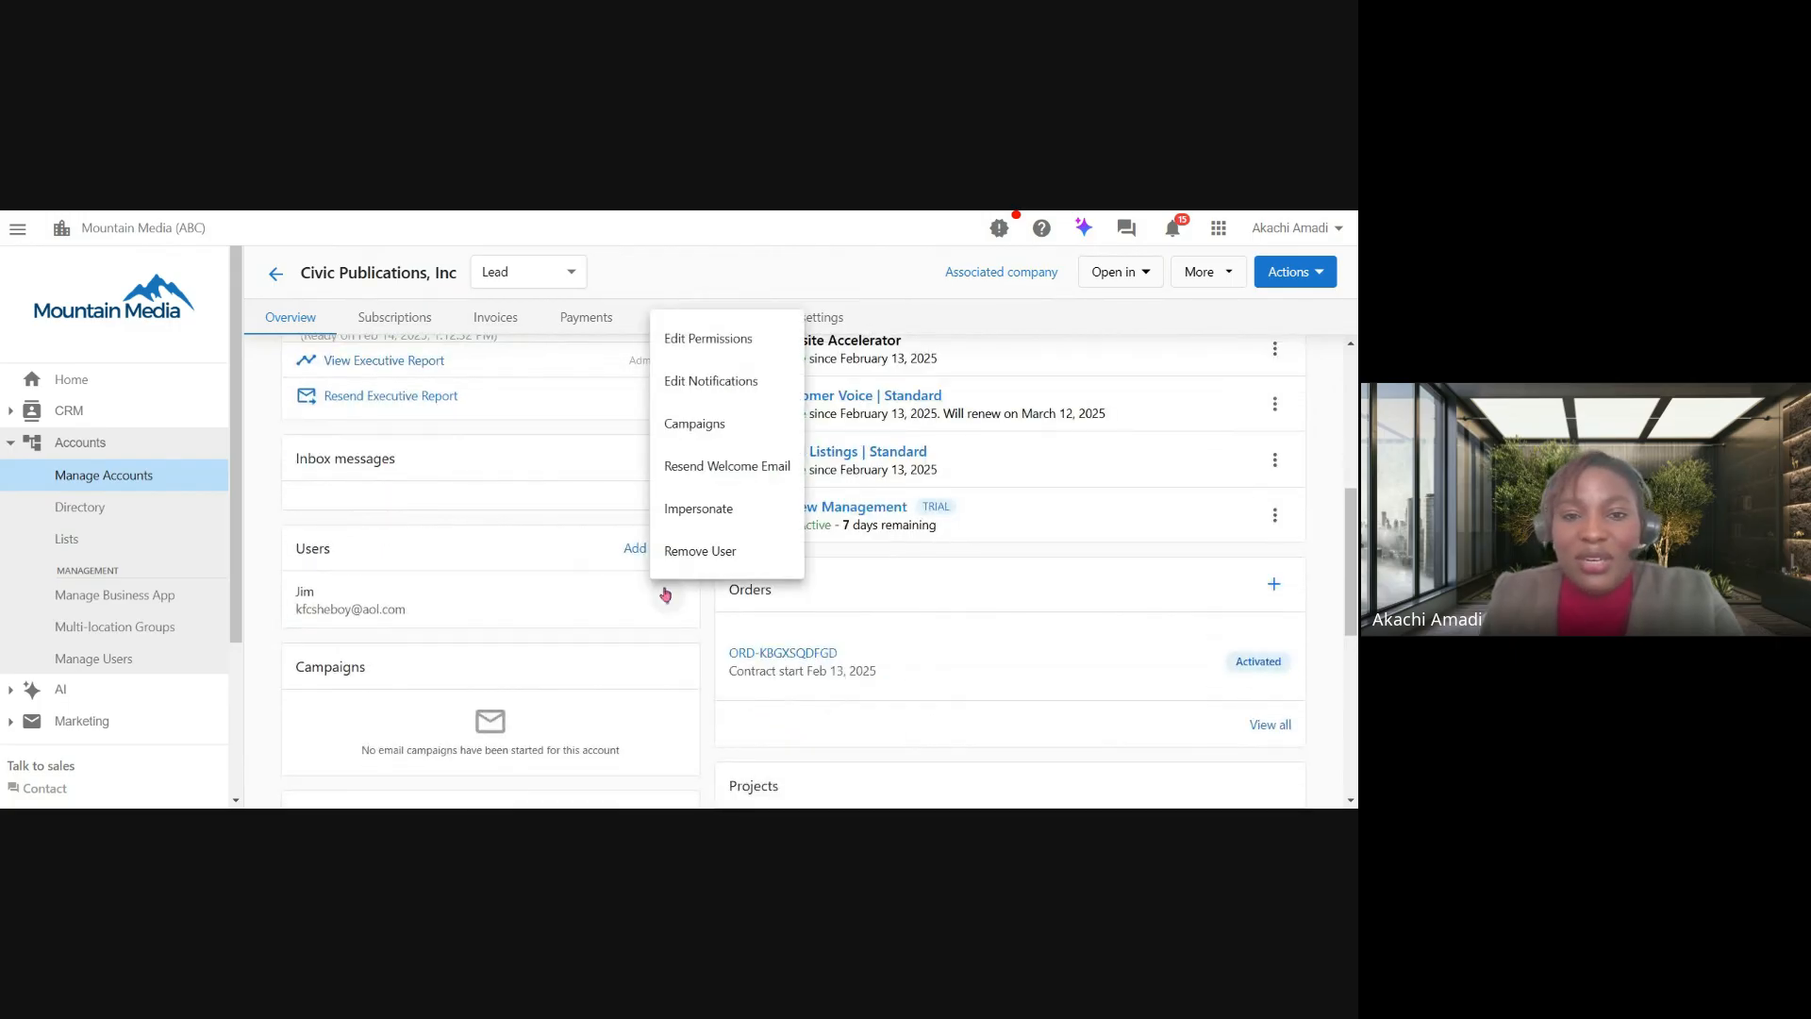
{"action": "left_click", "coordinate": [695, 425]}
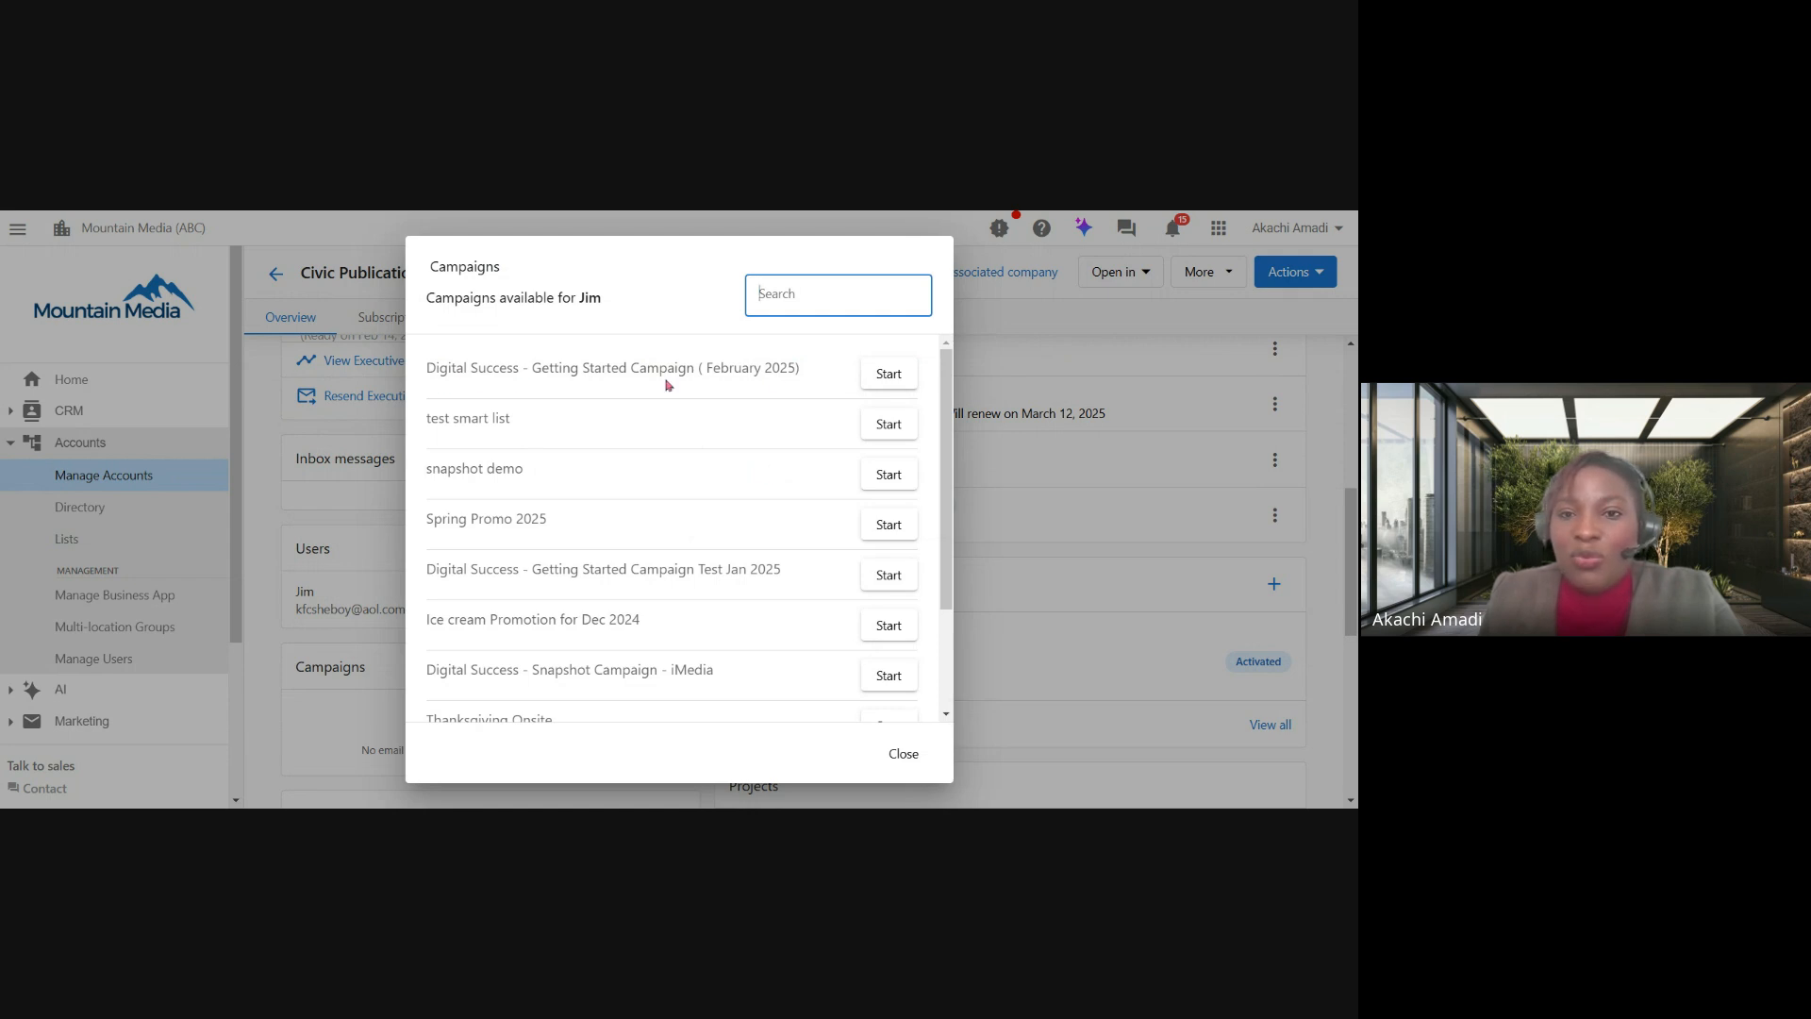
{"action": "left_click", "coordinate": [901, 755]}
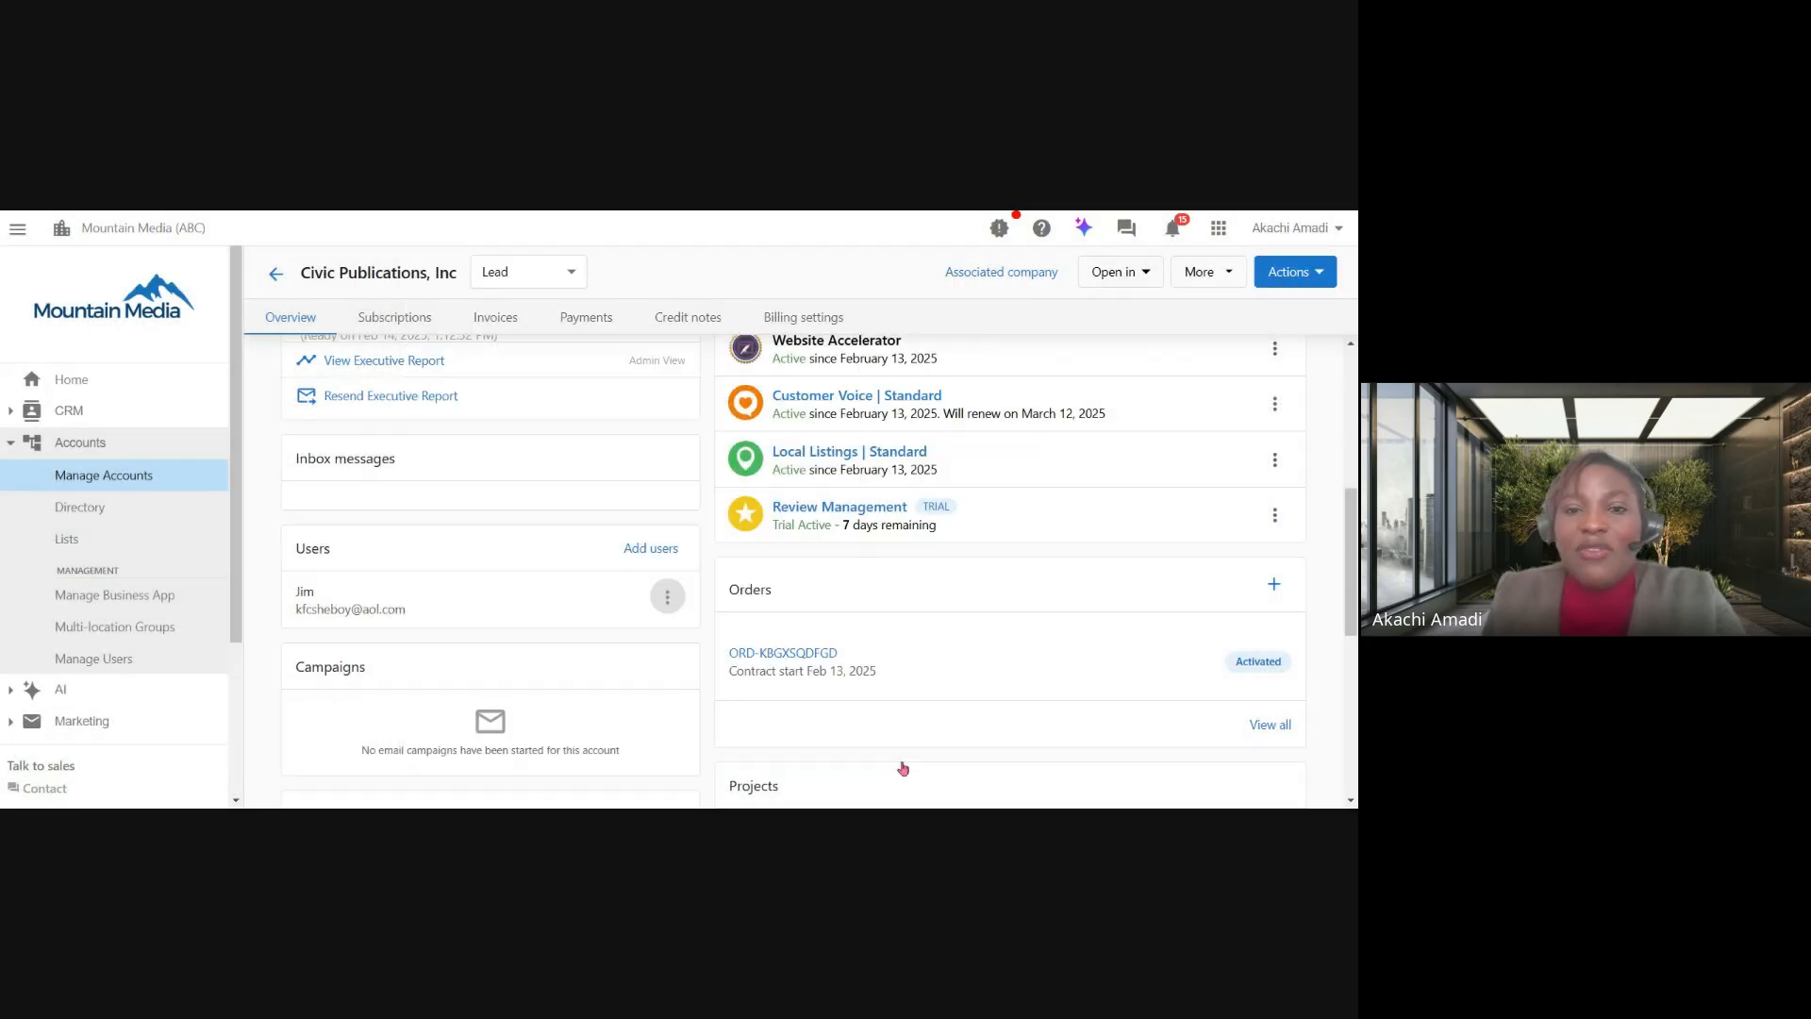
{"action": "left_click", "coordinate": [272, 280]}
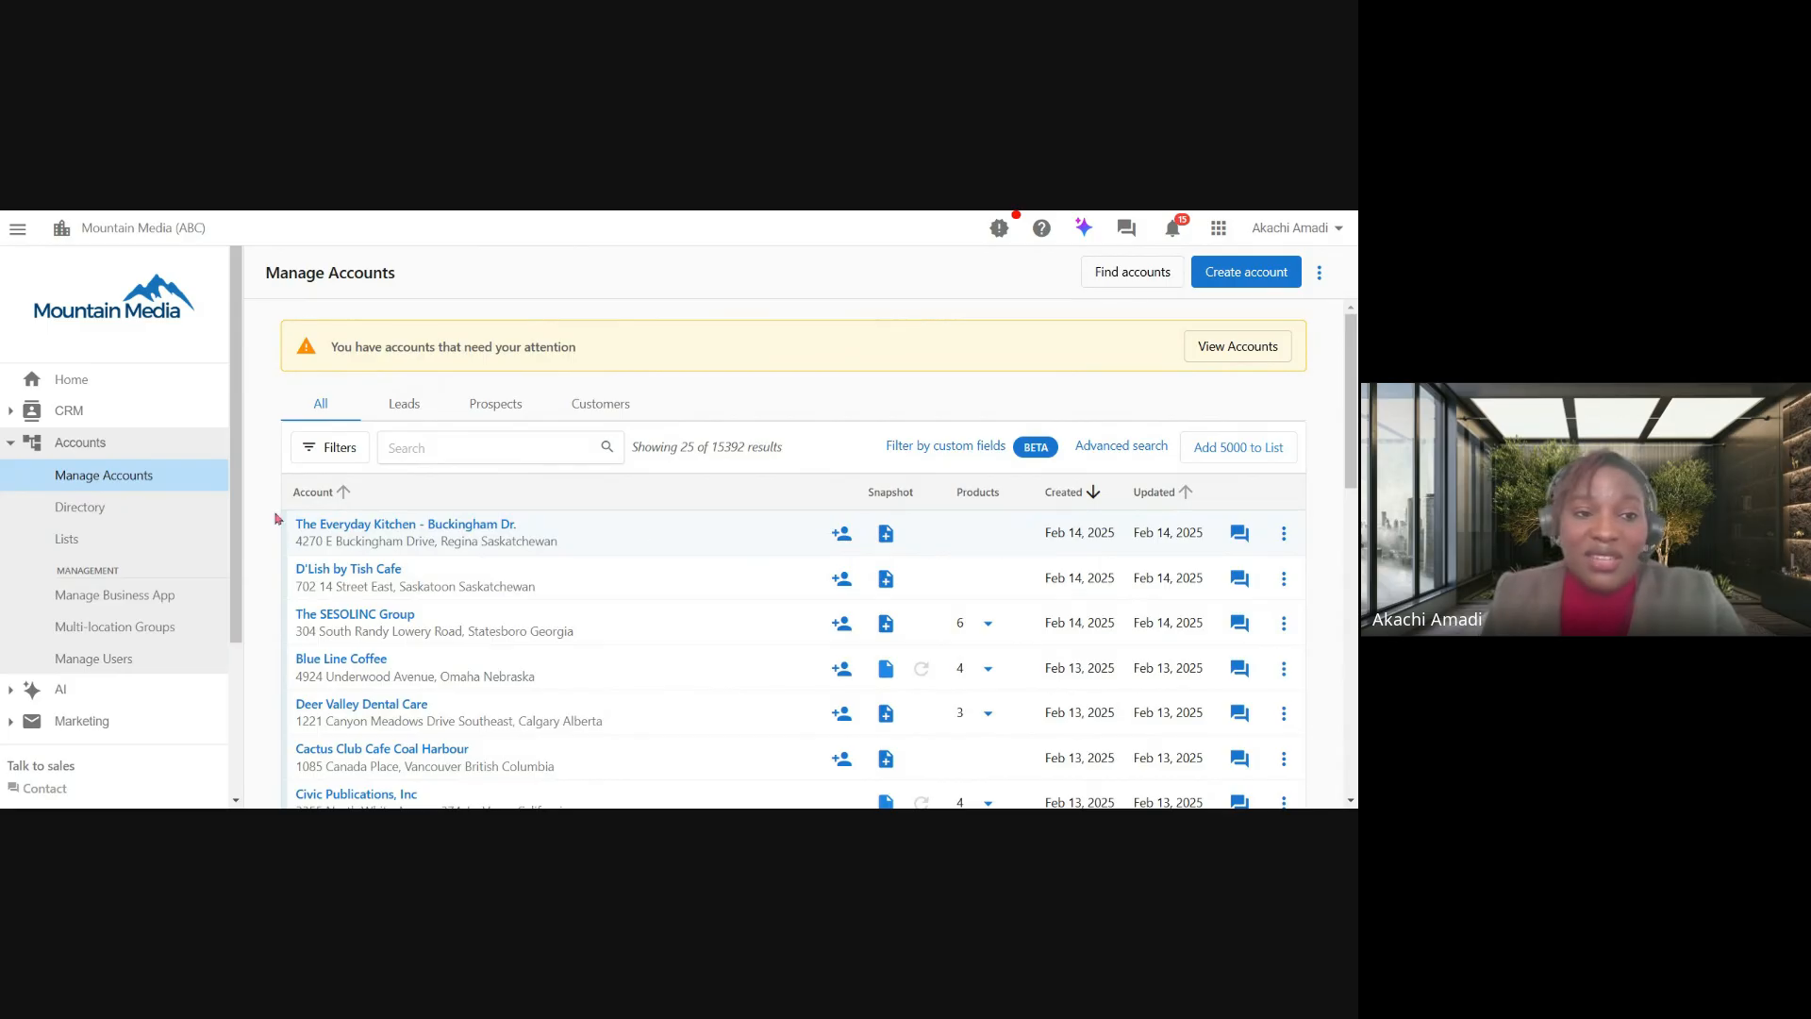
Open the CRM contacts list.
{"action": "left_click", "coordinate": [148, 438]}
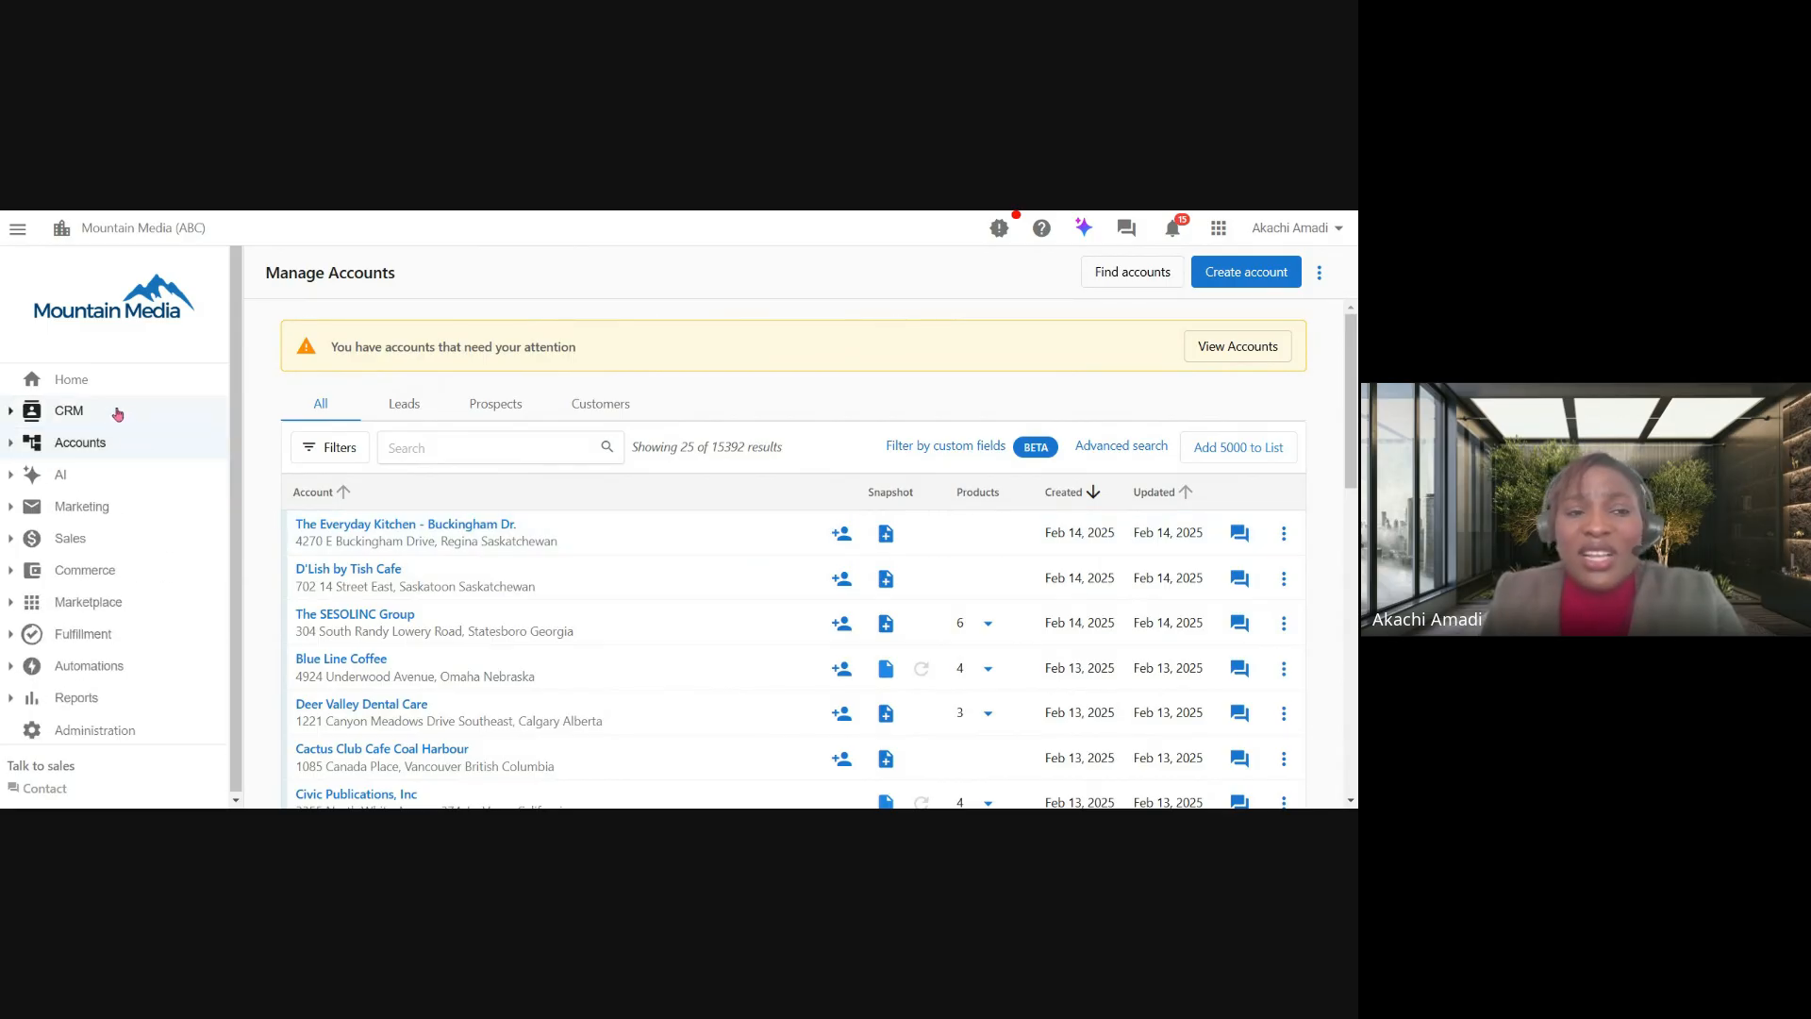
{"action": "left_click", "coordinate": [117, 414]}
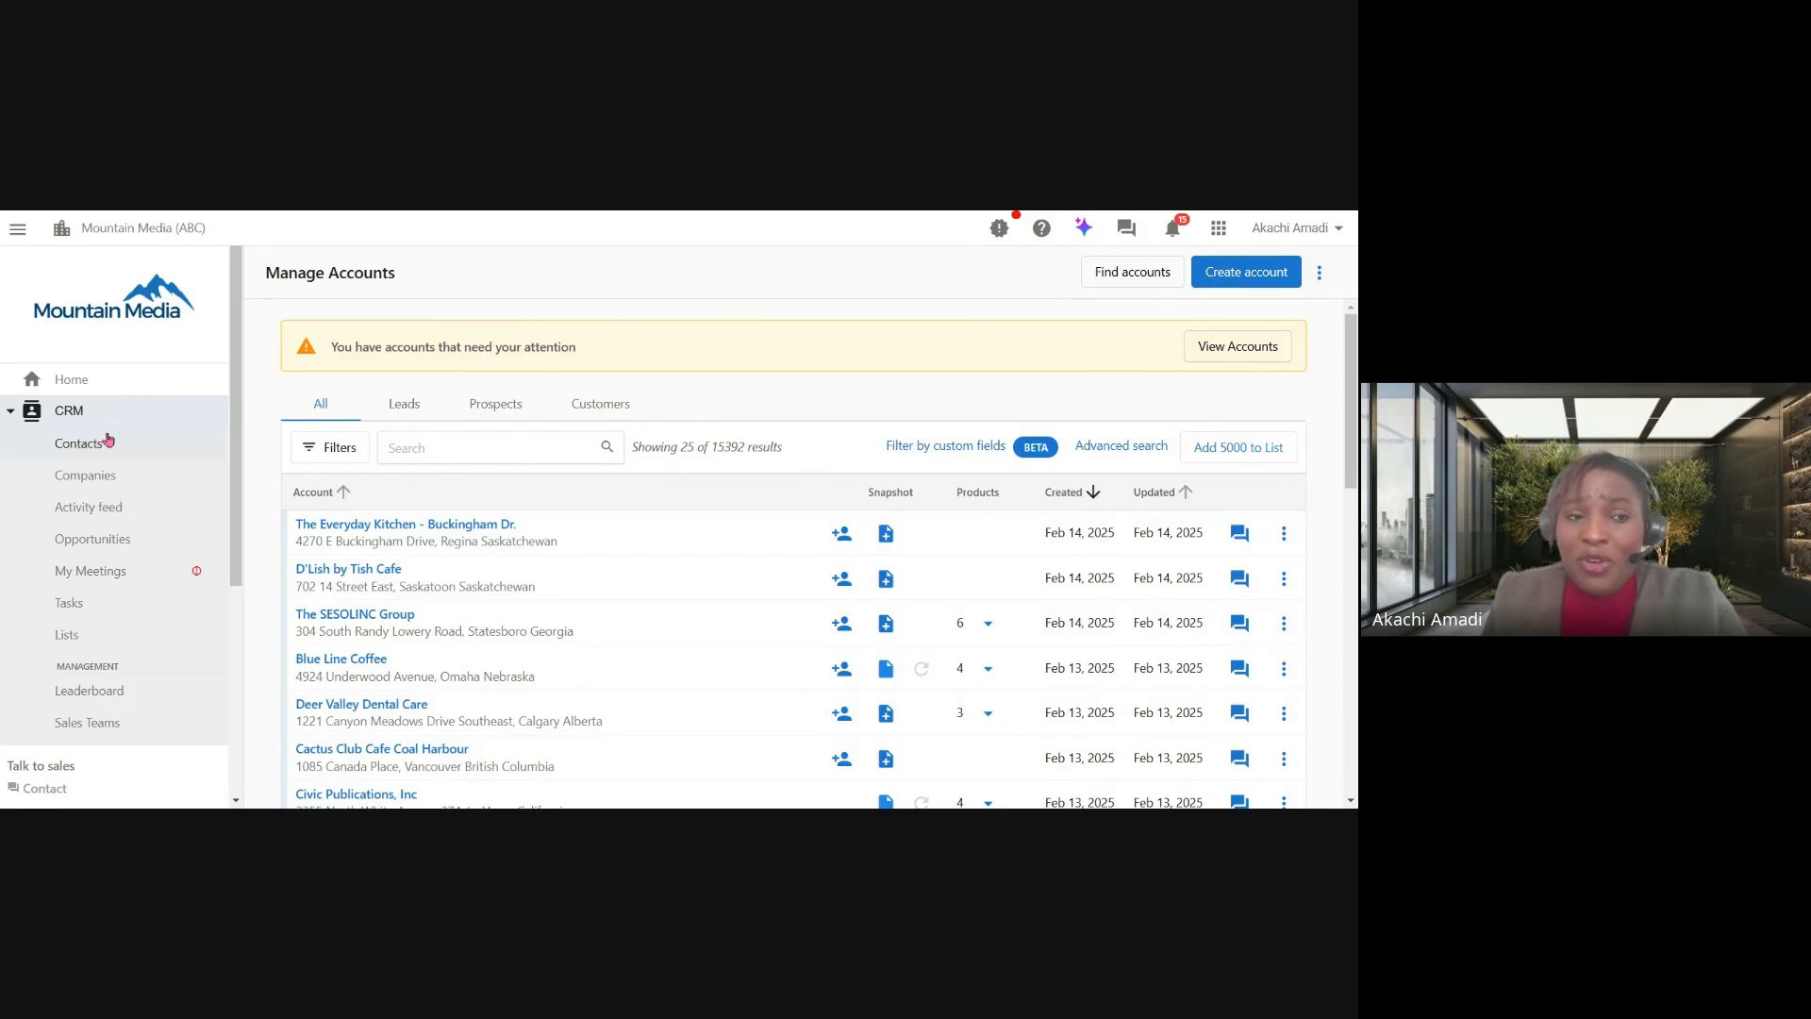
{"action": "left_click", "coordinate": [108, 440]}
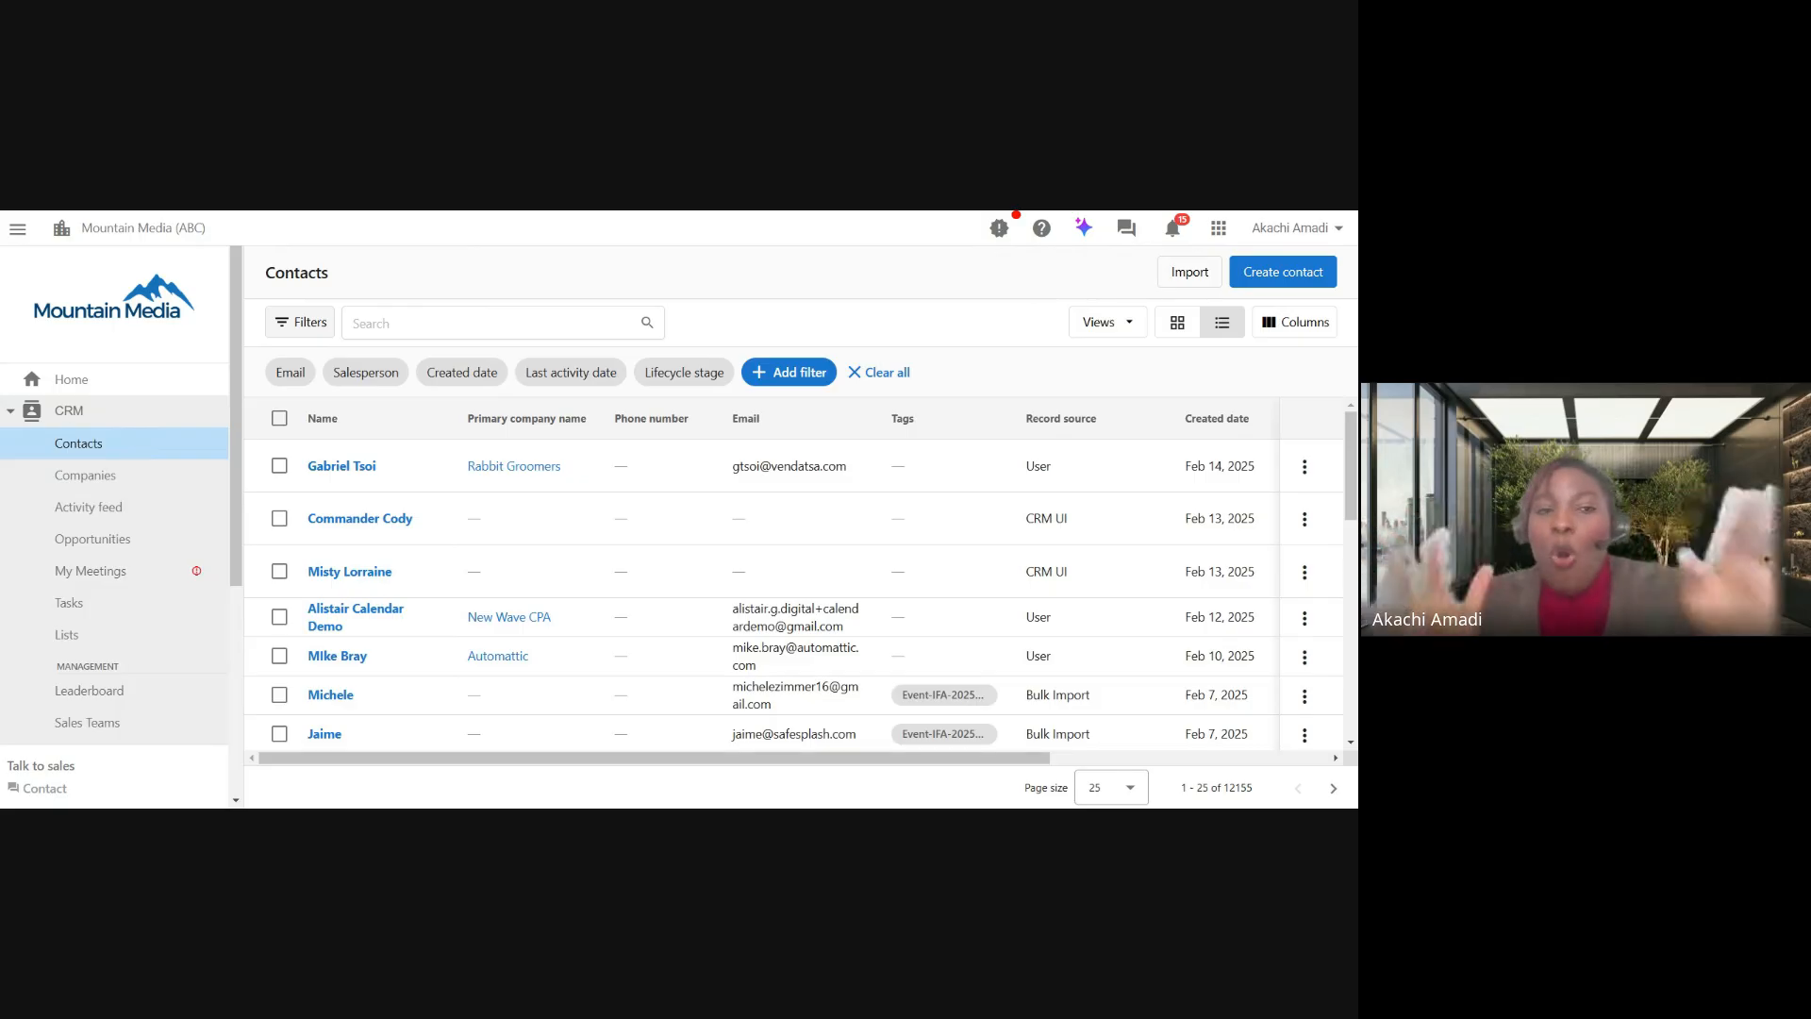
{"action": "left_click", "coordinate": [104, 447]}
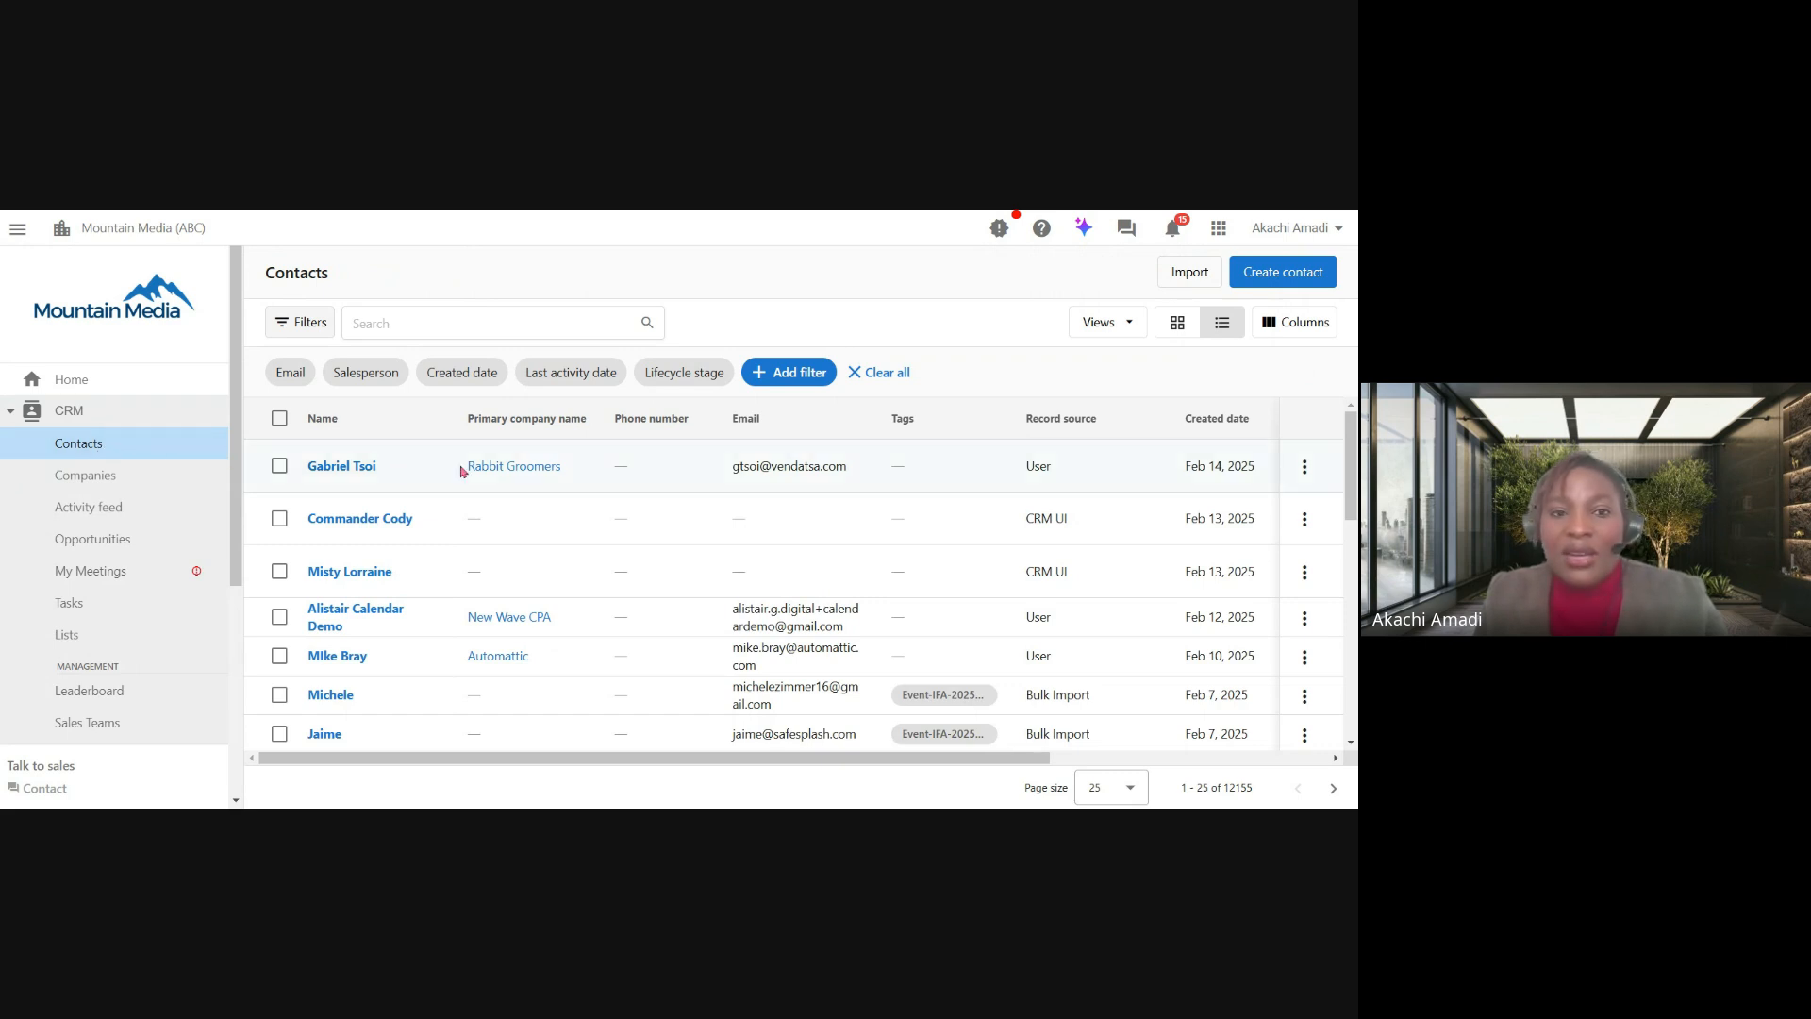
Select all contacts on the page except the second and third, and open the Send campaign page with them as recipients.
{"action": "left_click", "coordinate": [279, 419]}
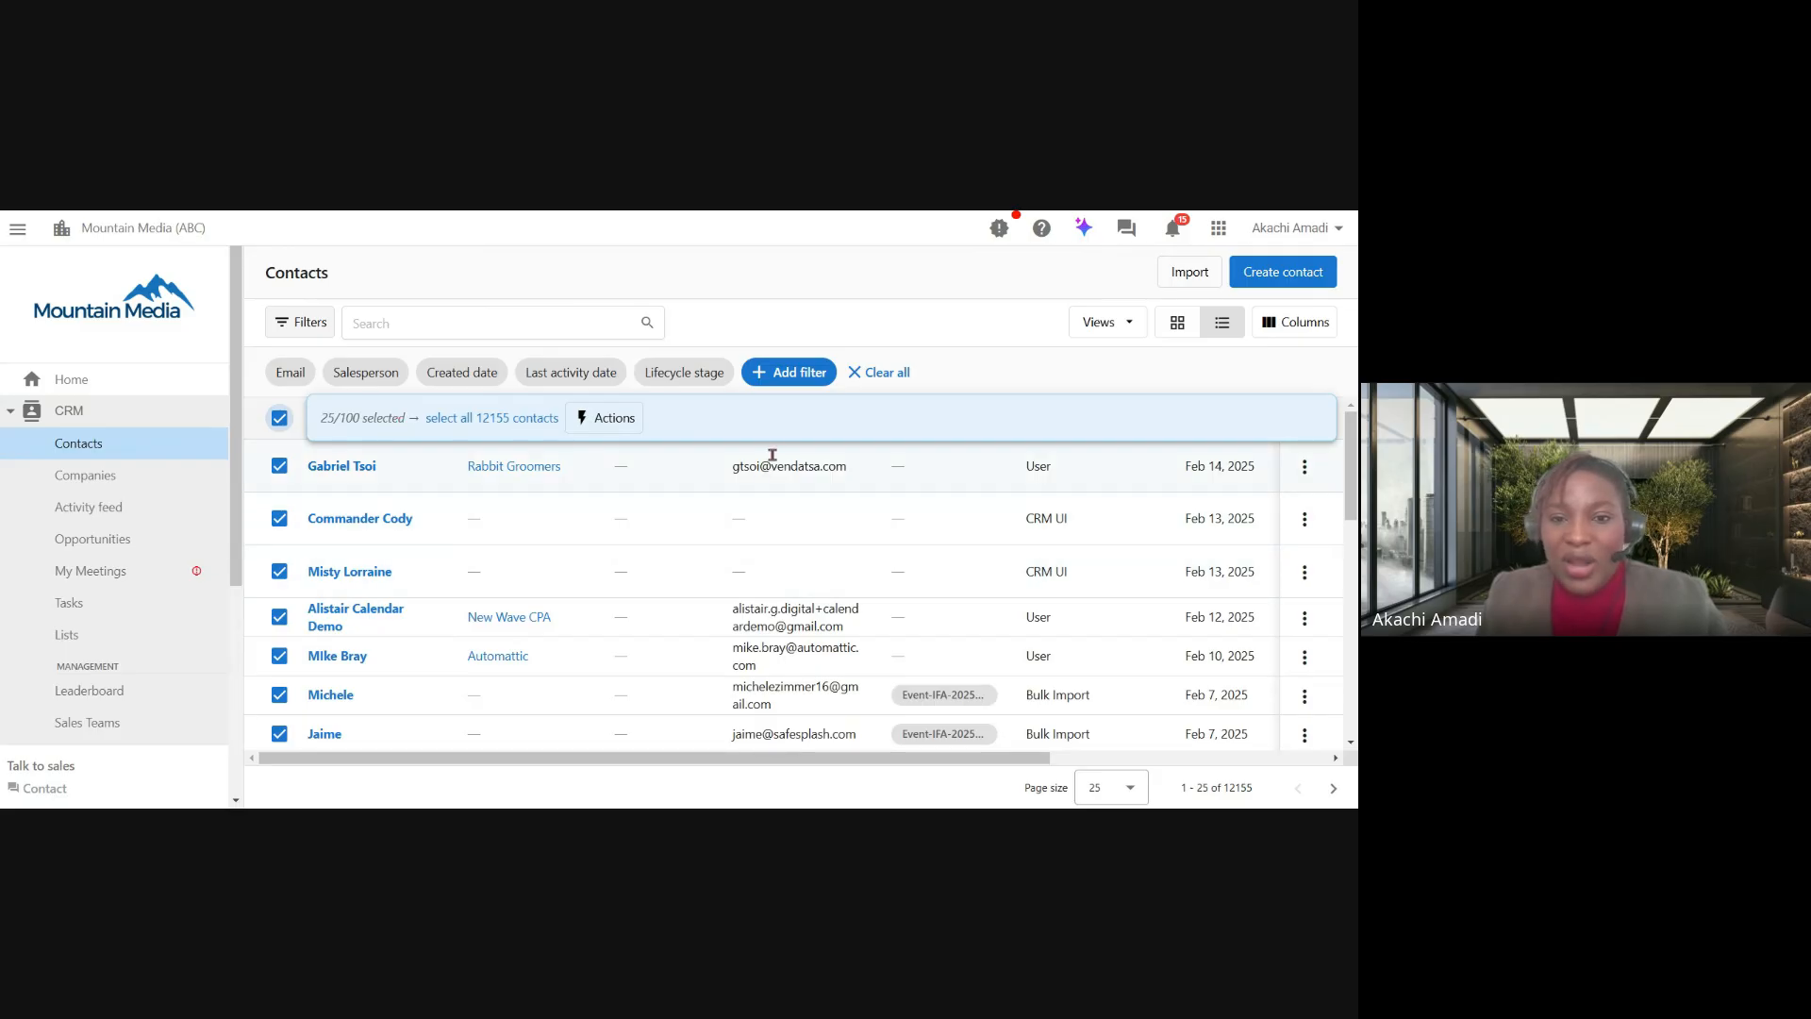
{"action": "left_click", "coordinate": [273, 519]}
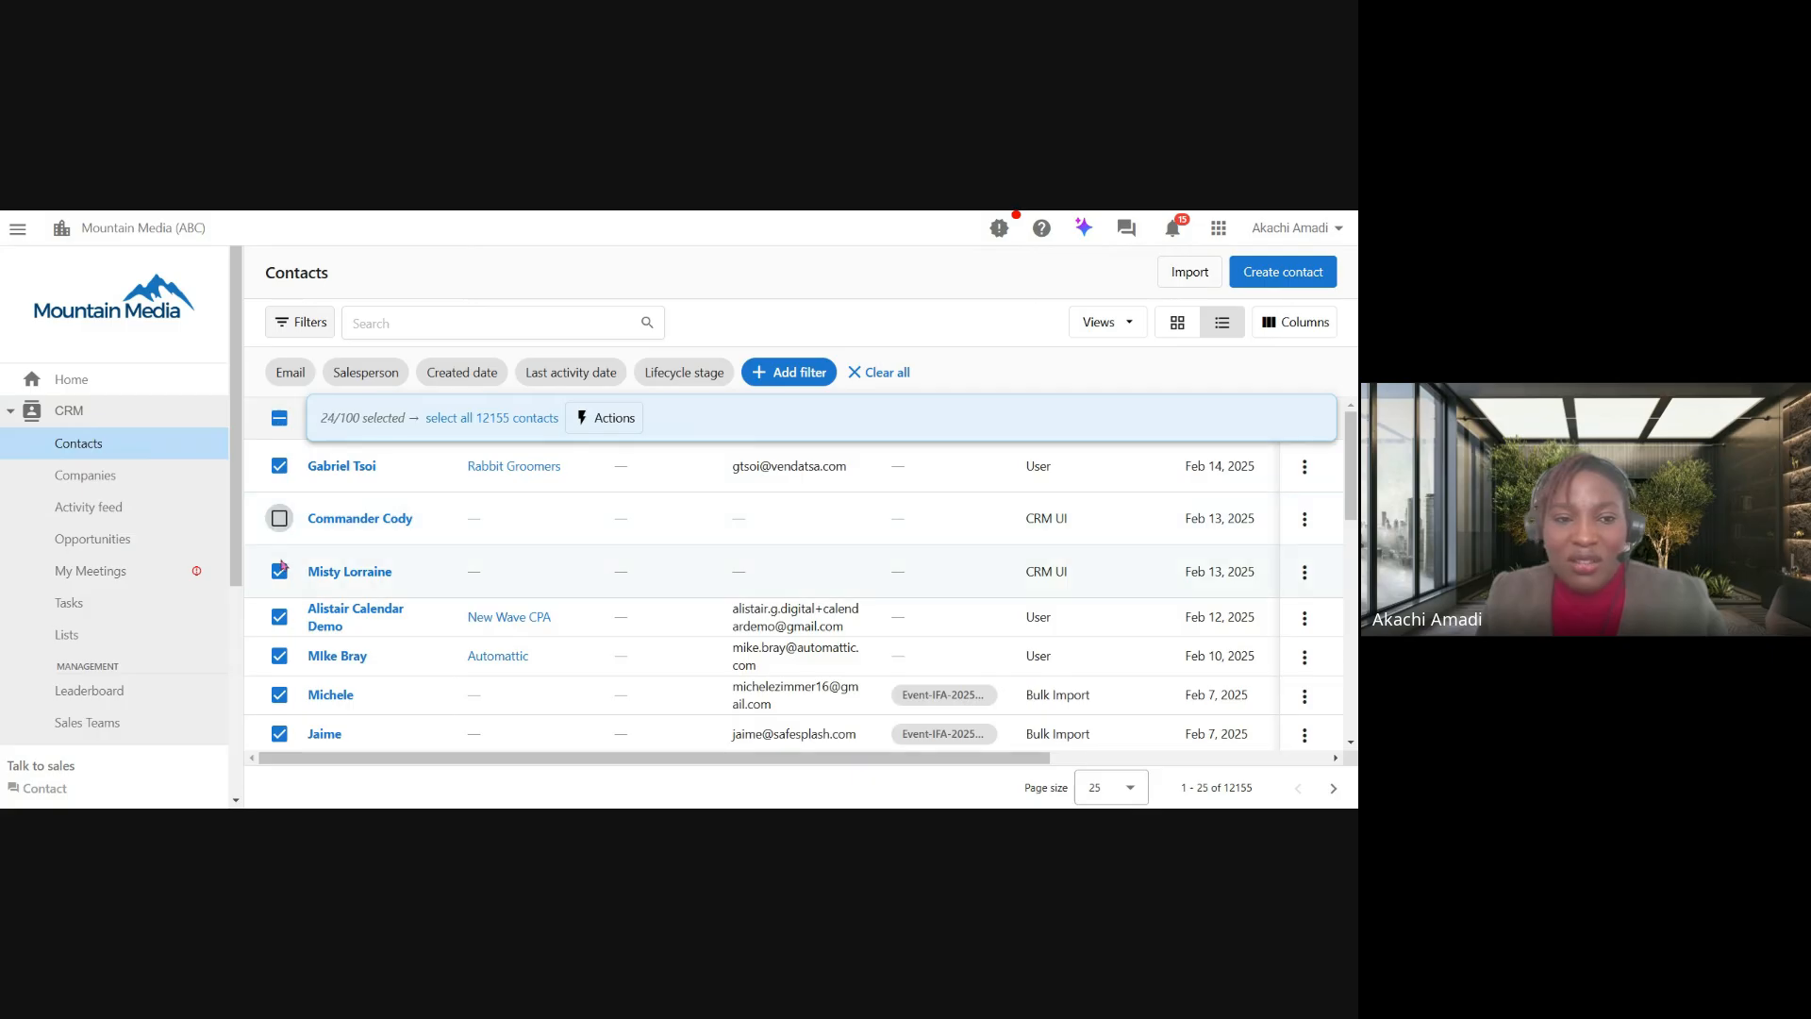
{"action": "left_click", "coordinate": [279, 572]}
{"action": "scroll", "coordinate": [579, 567], "scroll_direction": "down", "scroll_amount": 1}
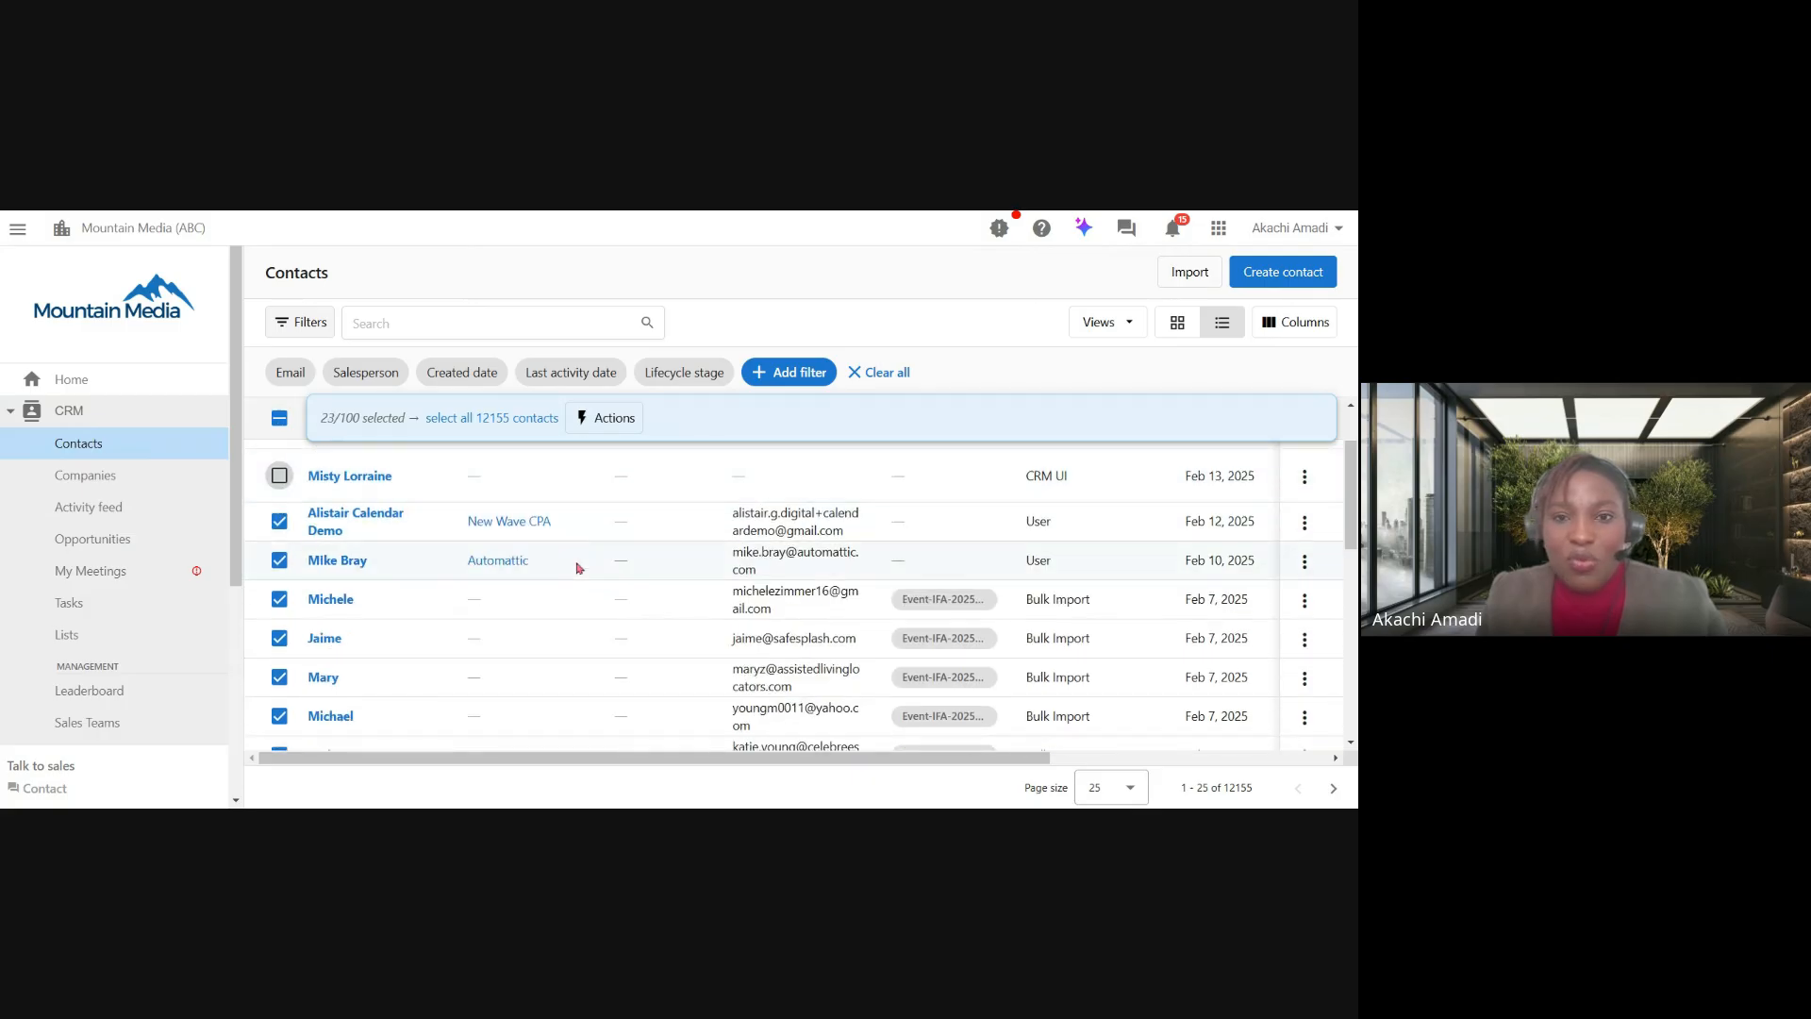
{"action": "scroll", "coordinate": [579, 567], "scroll_direction": "down", "scroll_amount": 2}
{"action": "scroll", "coordinate": [579, 568], "scroll_direction": "up", "scroll_amount": 2}
{"action": "left_click", "coordinate": [614, 424]}
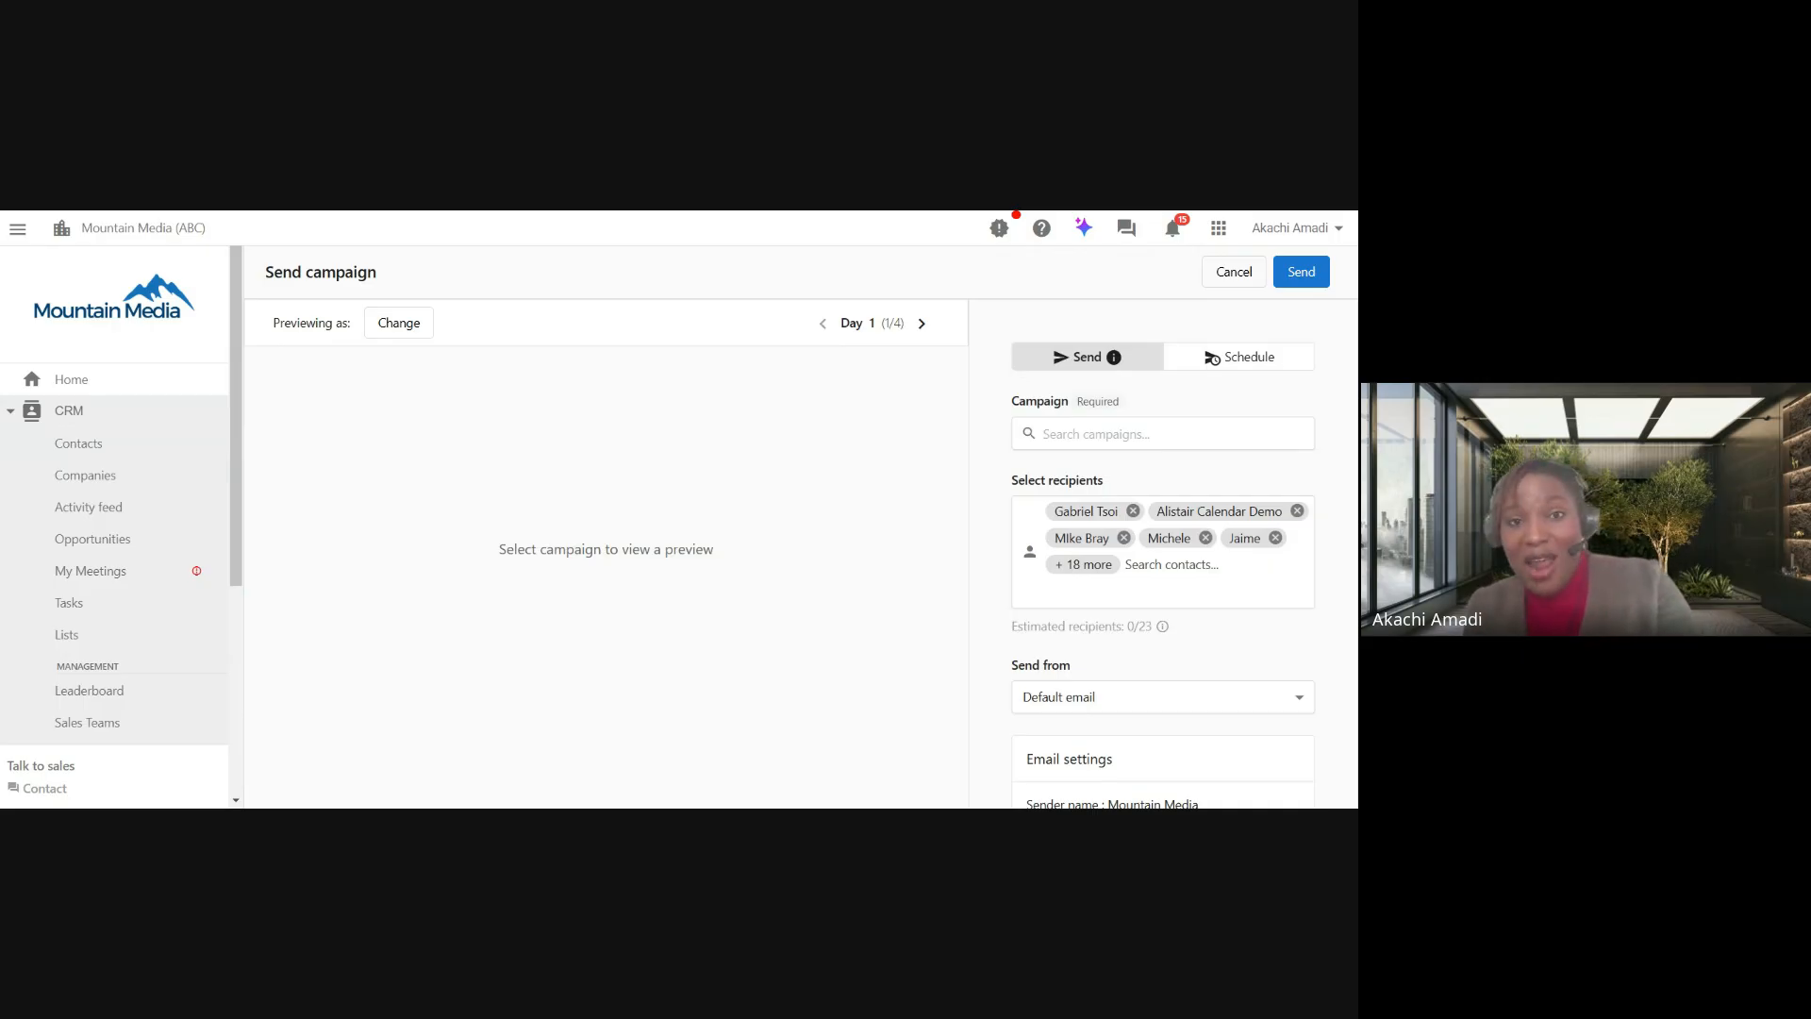
{"action": "left_click", "coordinate": [62, 411]}
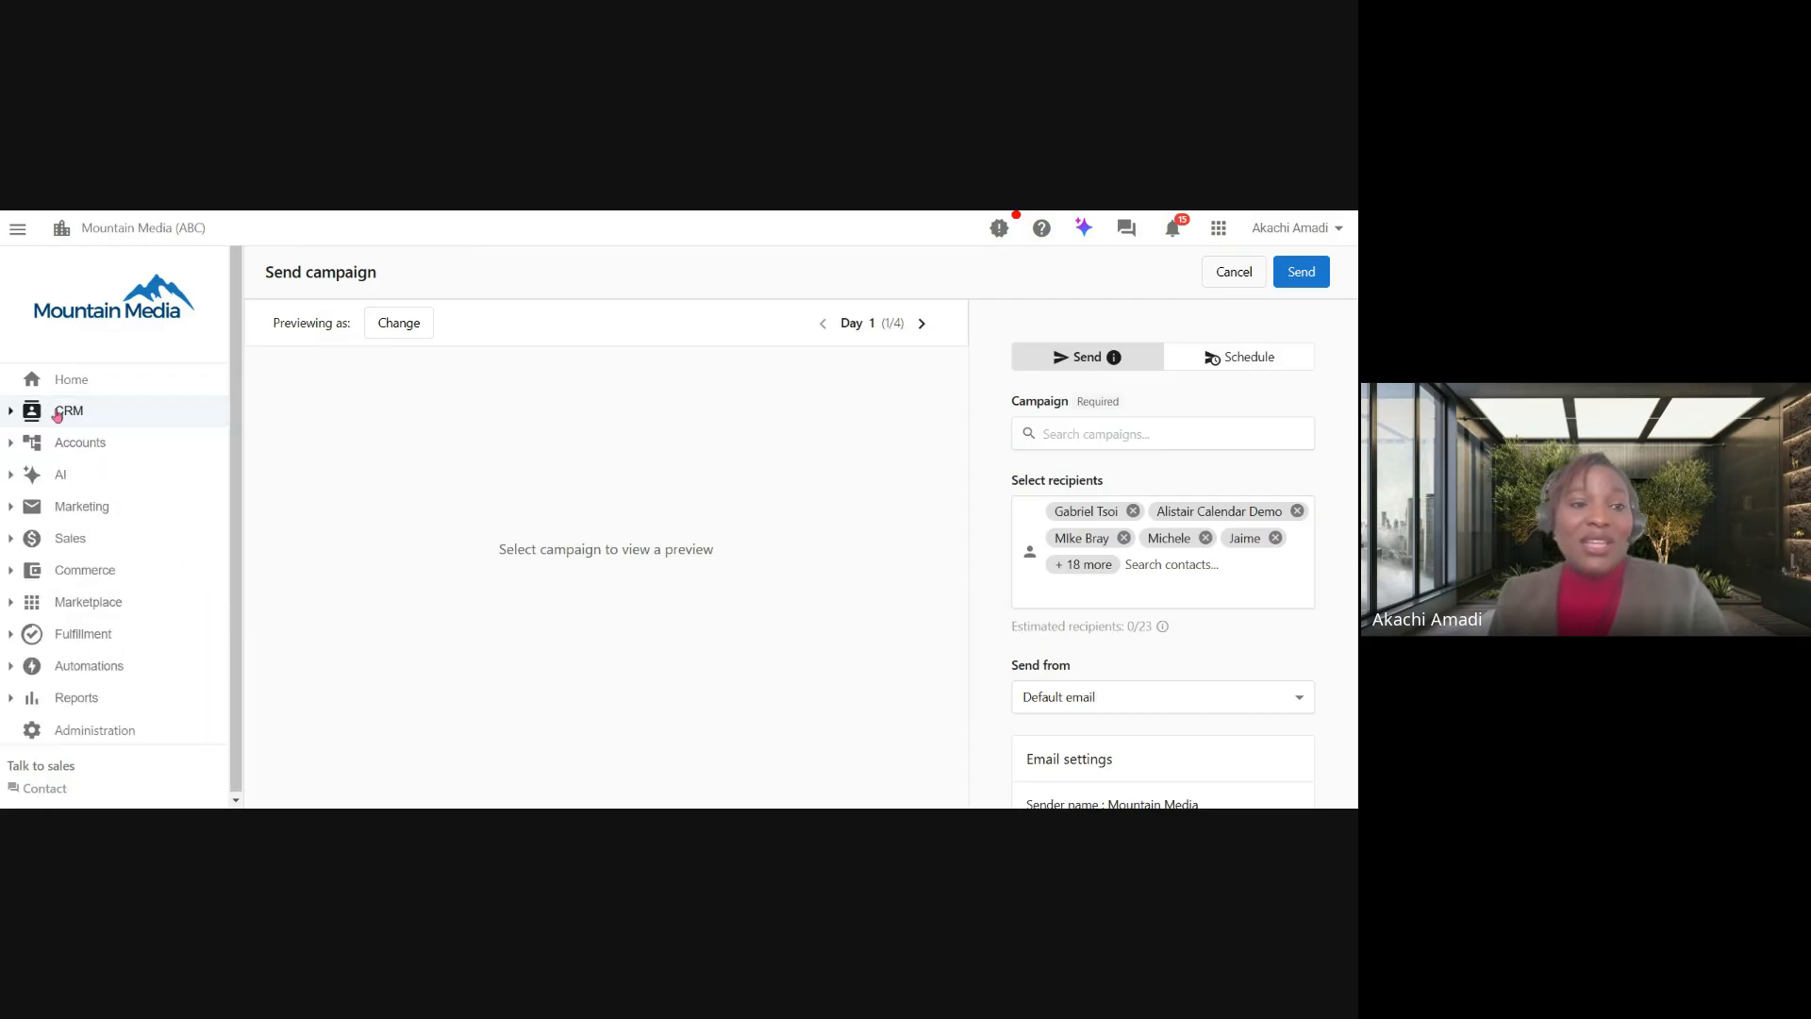
{"action": "left_click", "coordinate": [150, 445]}
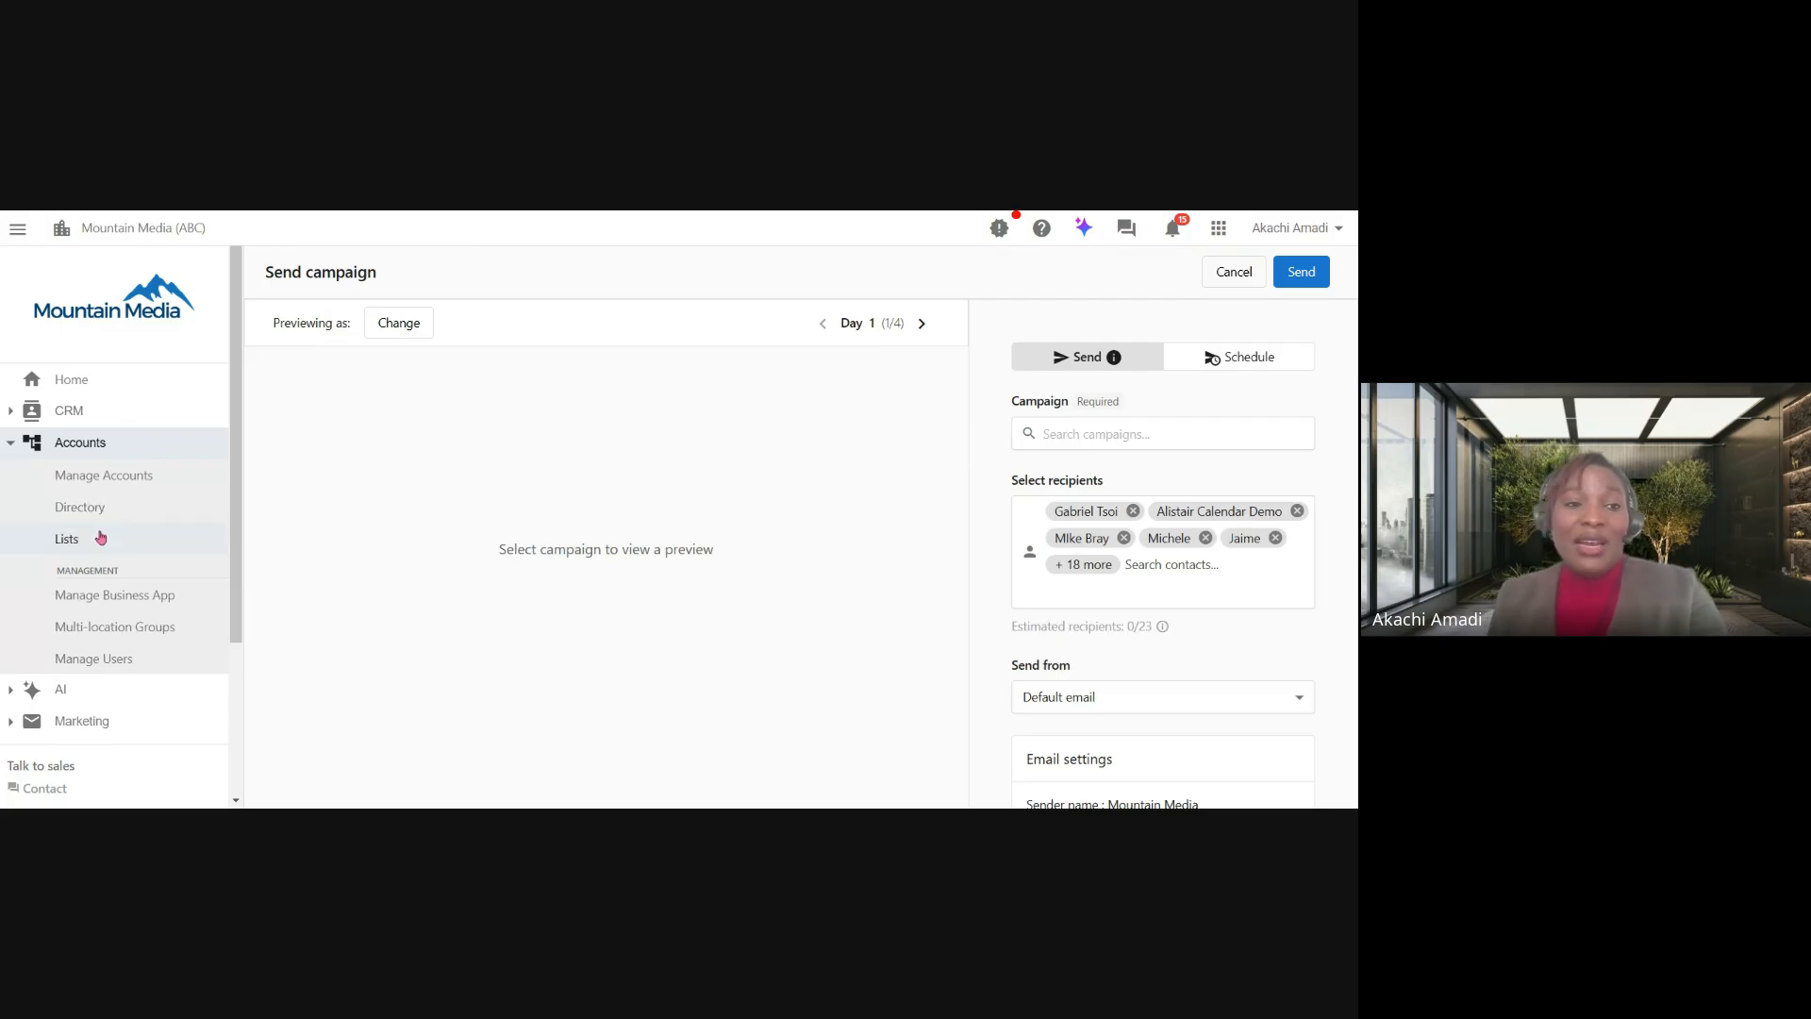
{"action": "left_click", "coordinate": [132, 450]}
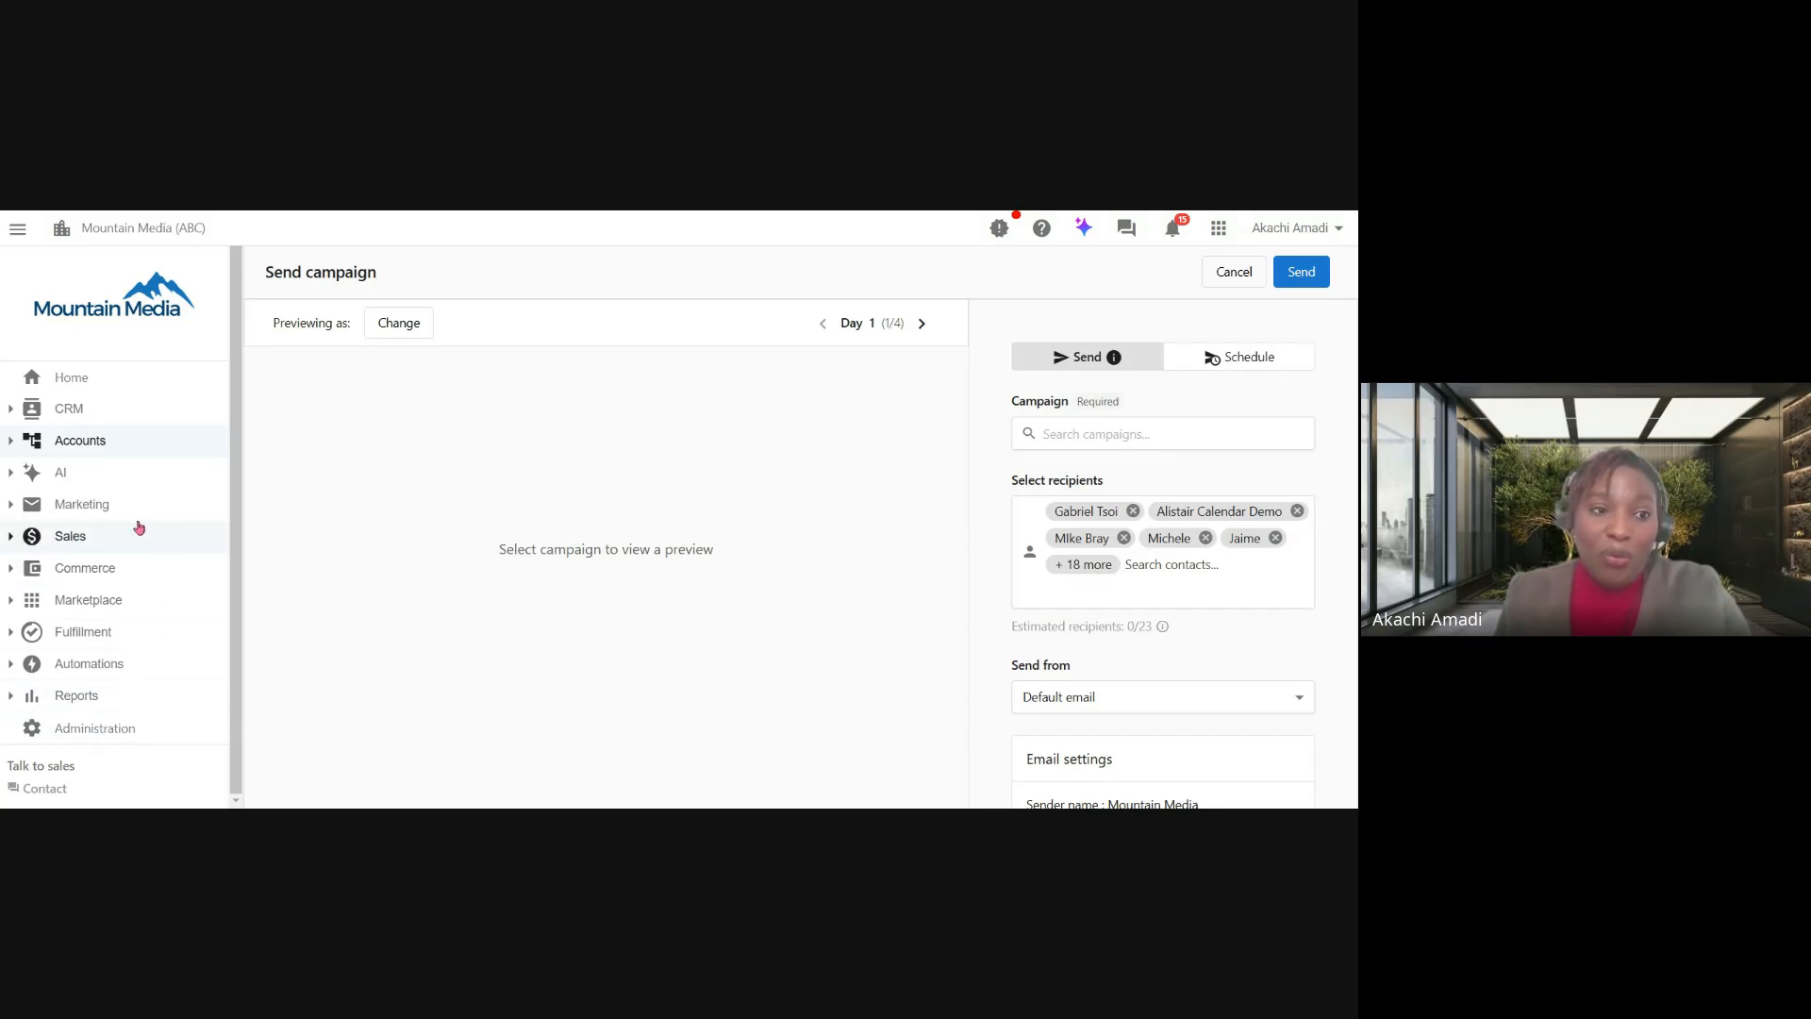
Search the Marketplace's Discover Products catalogue for "campaigns pro".
{"action": "left_click", "coordinate": [123, 600]}
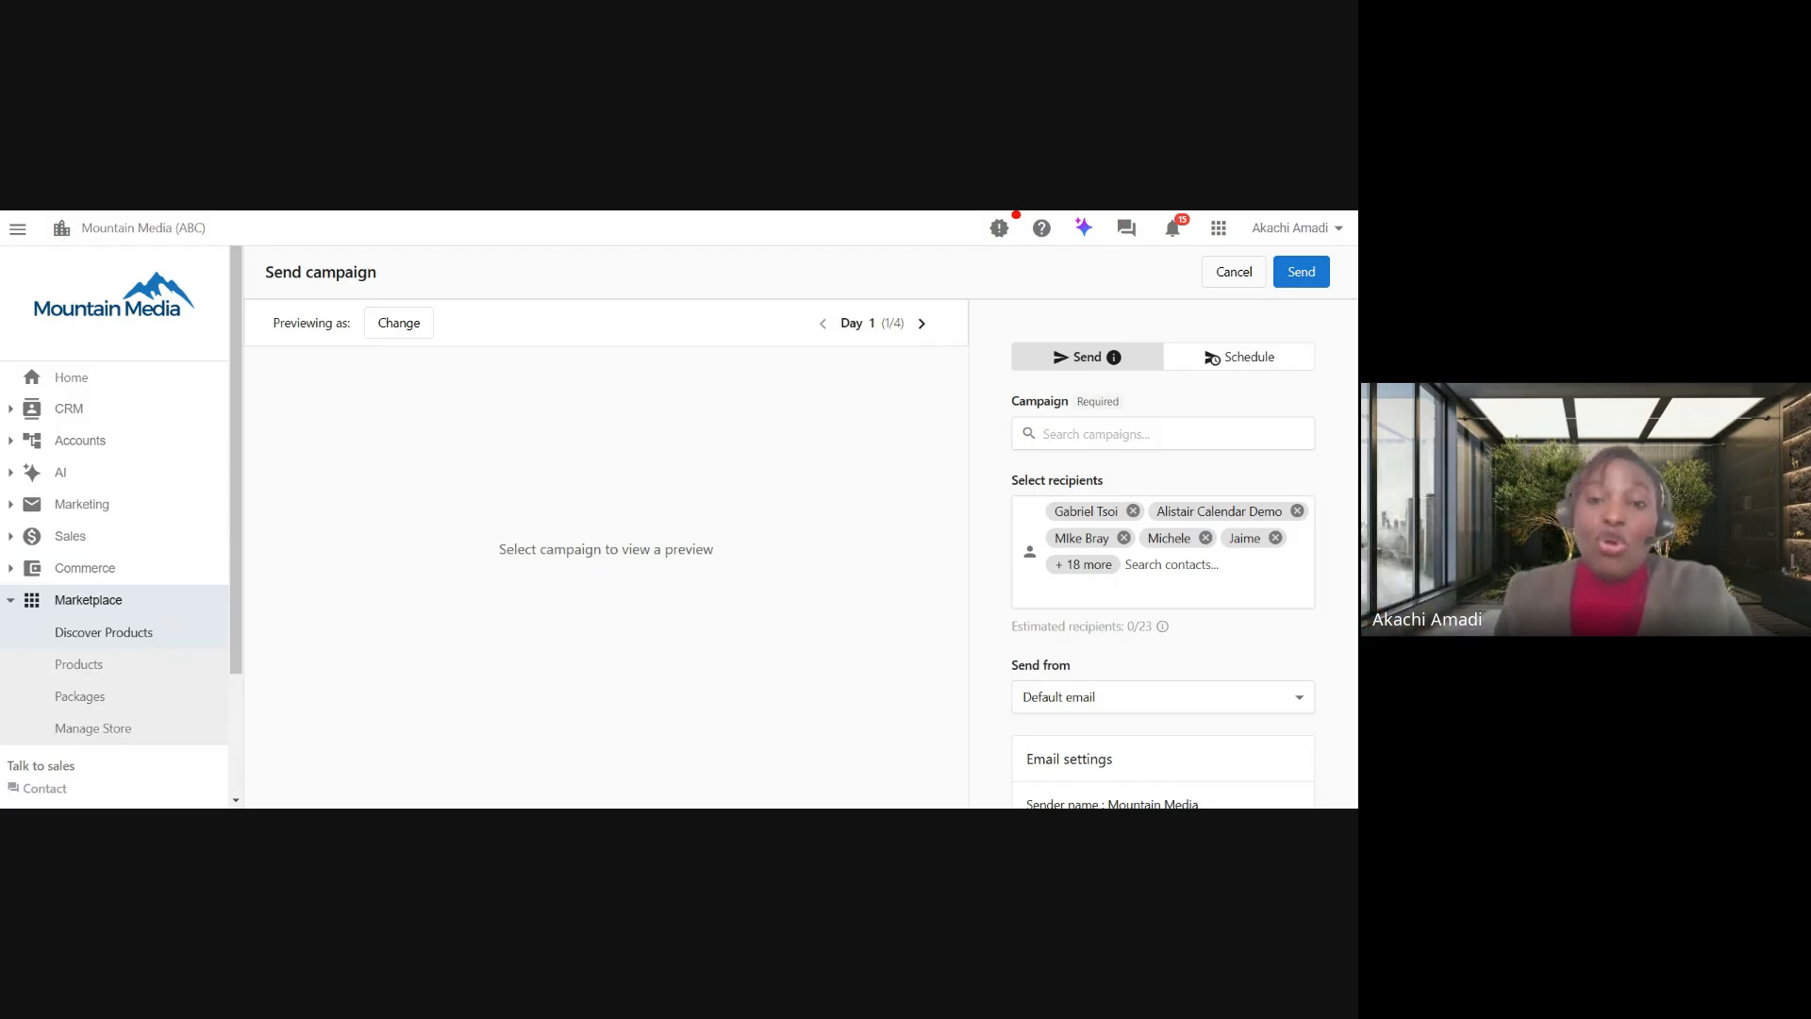
{"action": "left_click", "coordinate": [144, 636]}
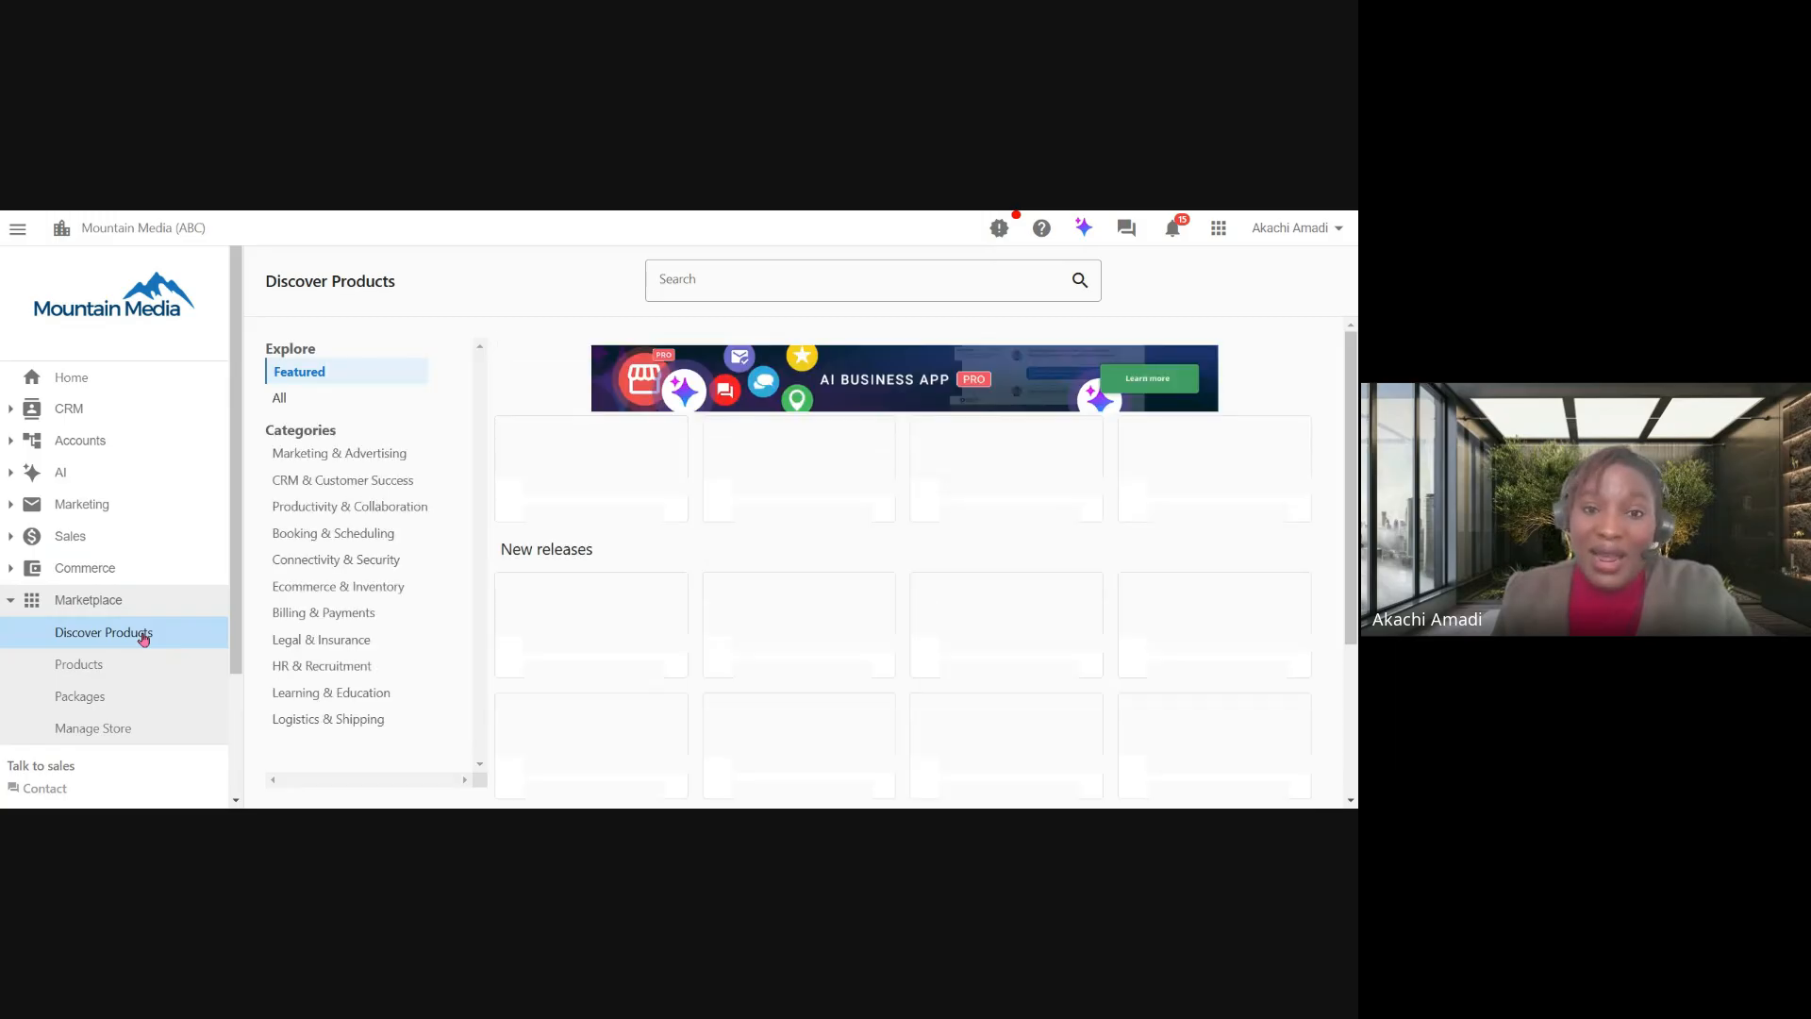
{"action": "left_click", "coordinate": [731, 273]}
{"action": "type", "text": "cam"}
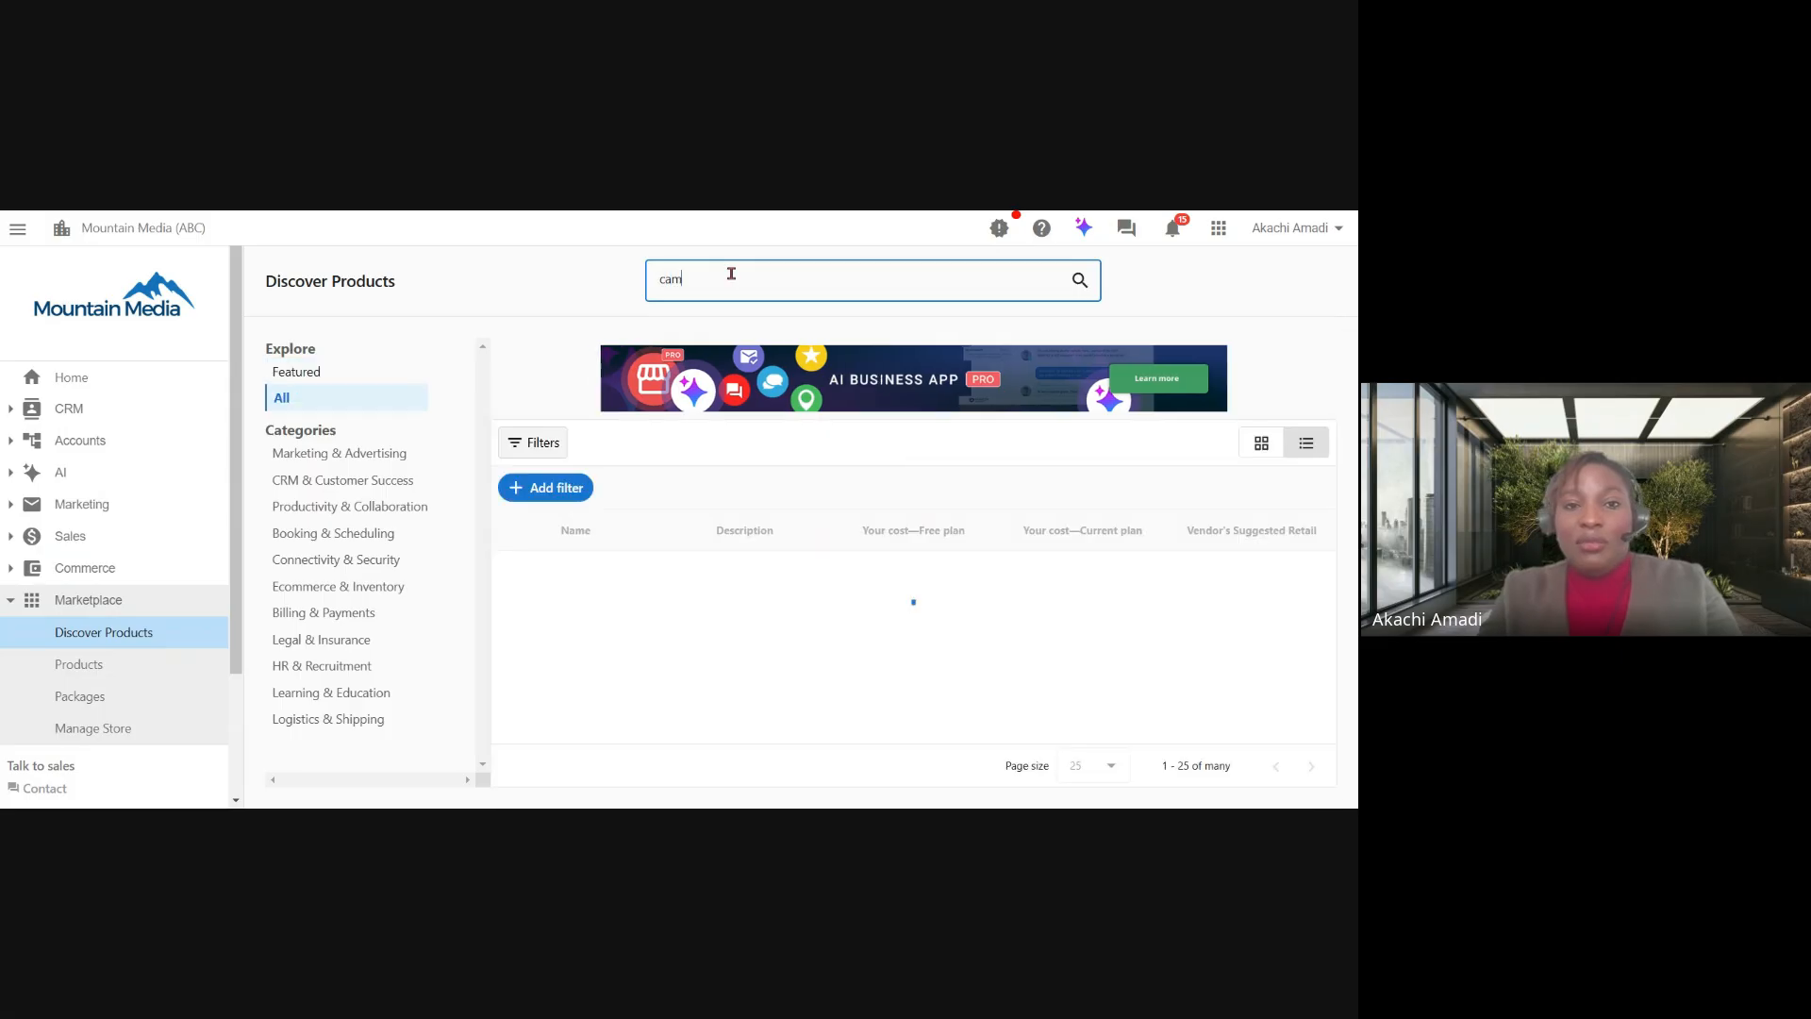
{"action": "type", "text": "pia"}
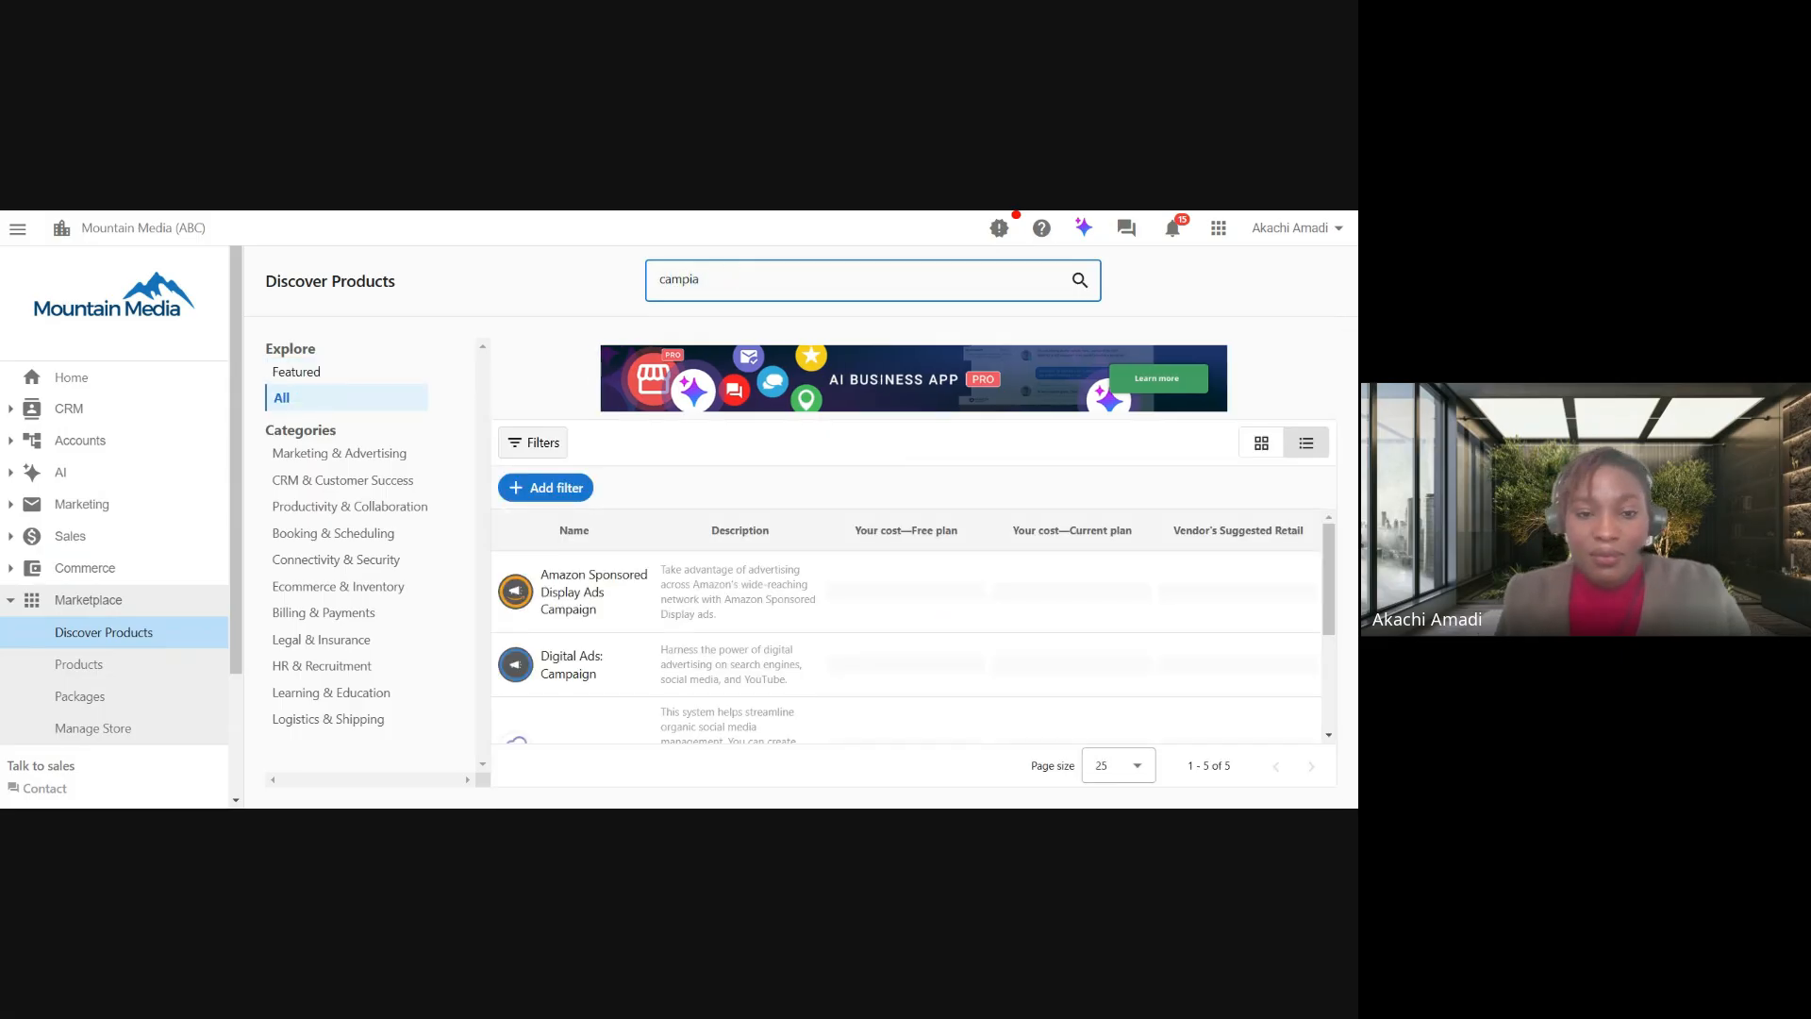
{"action": "key", "text": "BackSpace"}
{"action": "key", "text": "BackSpace"}
{"action": "type", "text": "ai"}
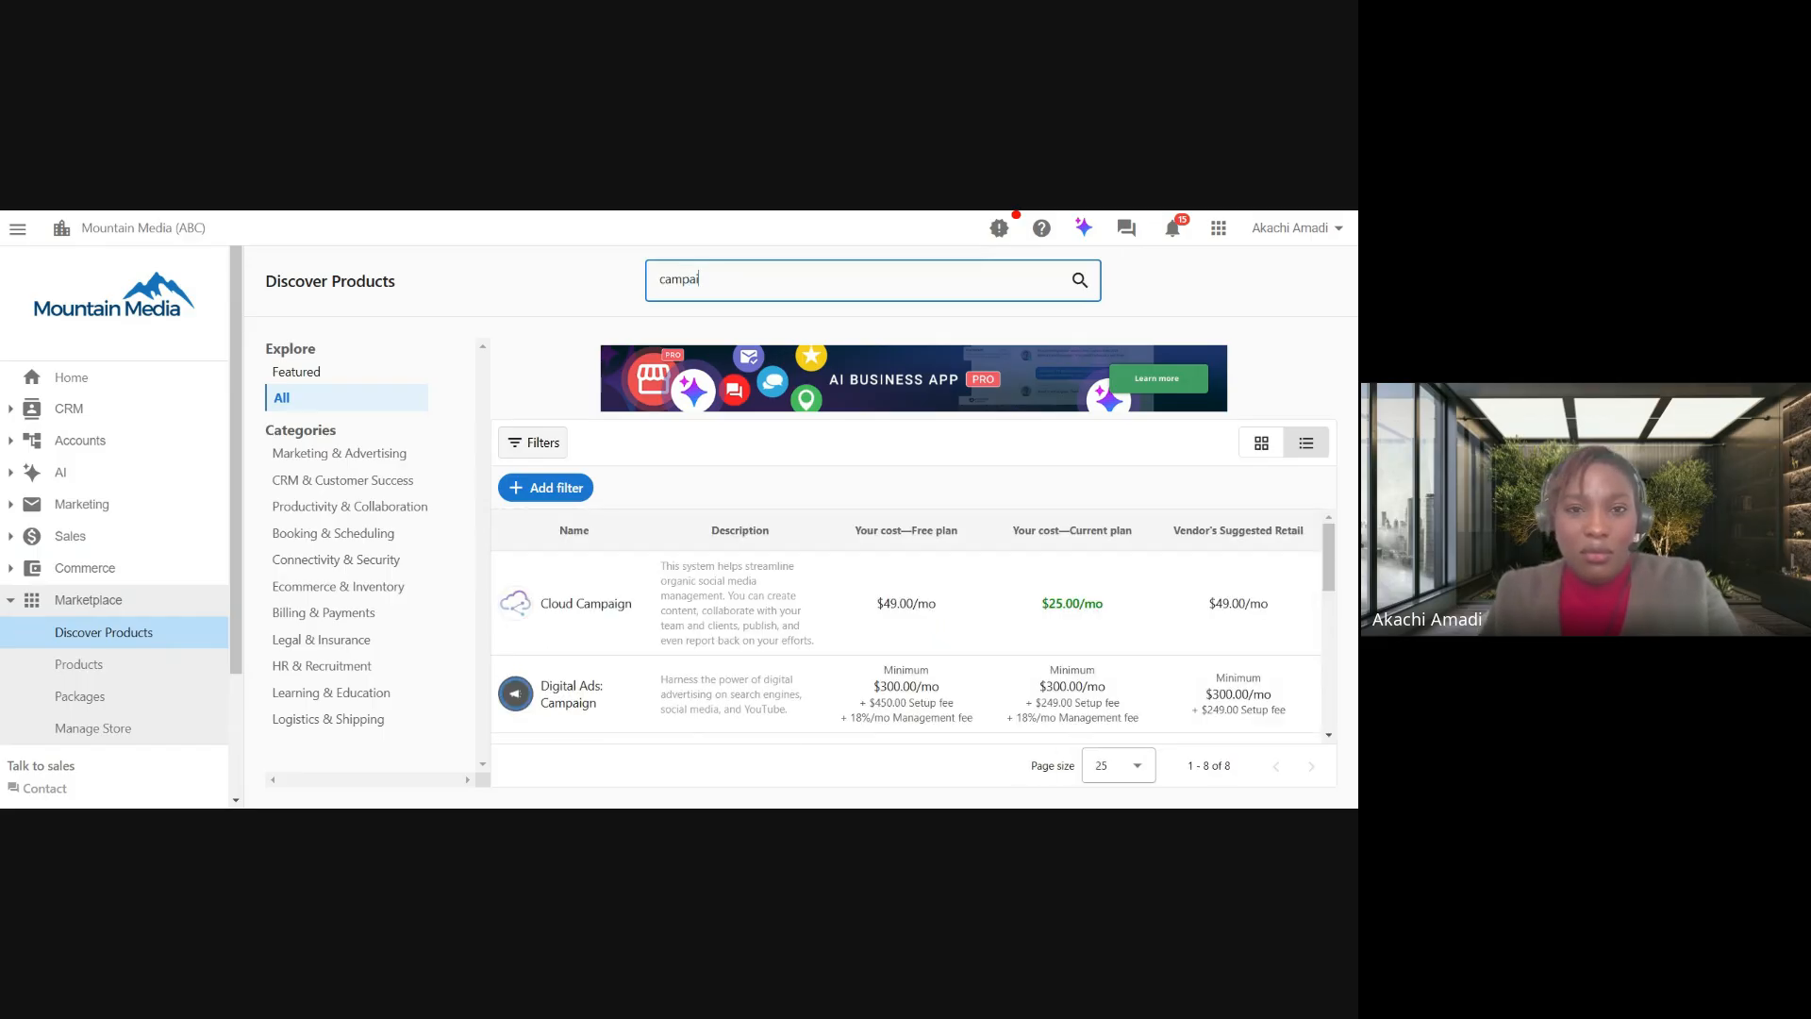
{"action": "type", "text": "gns pro"}
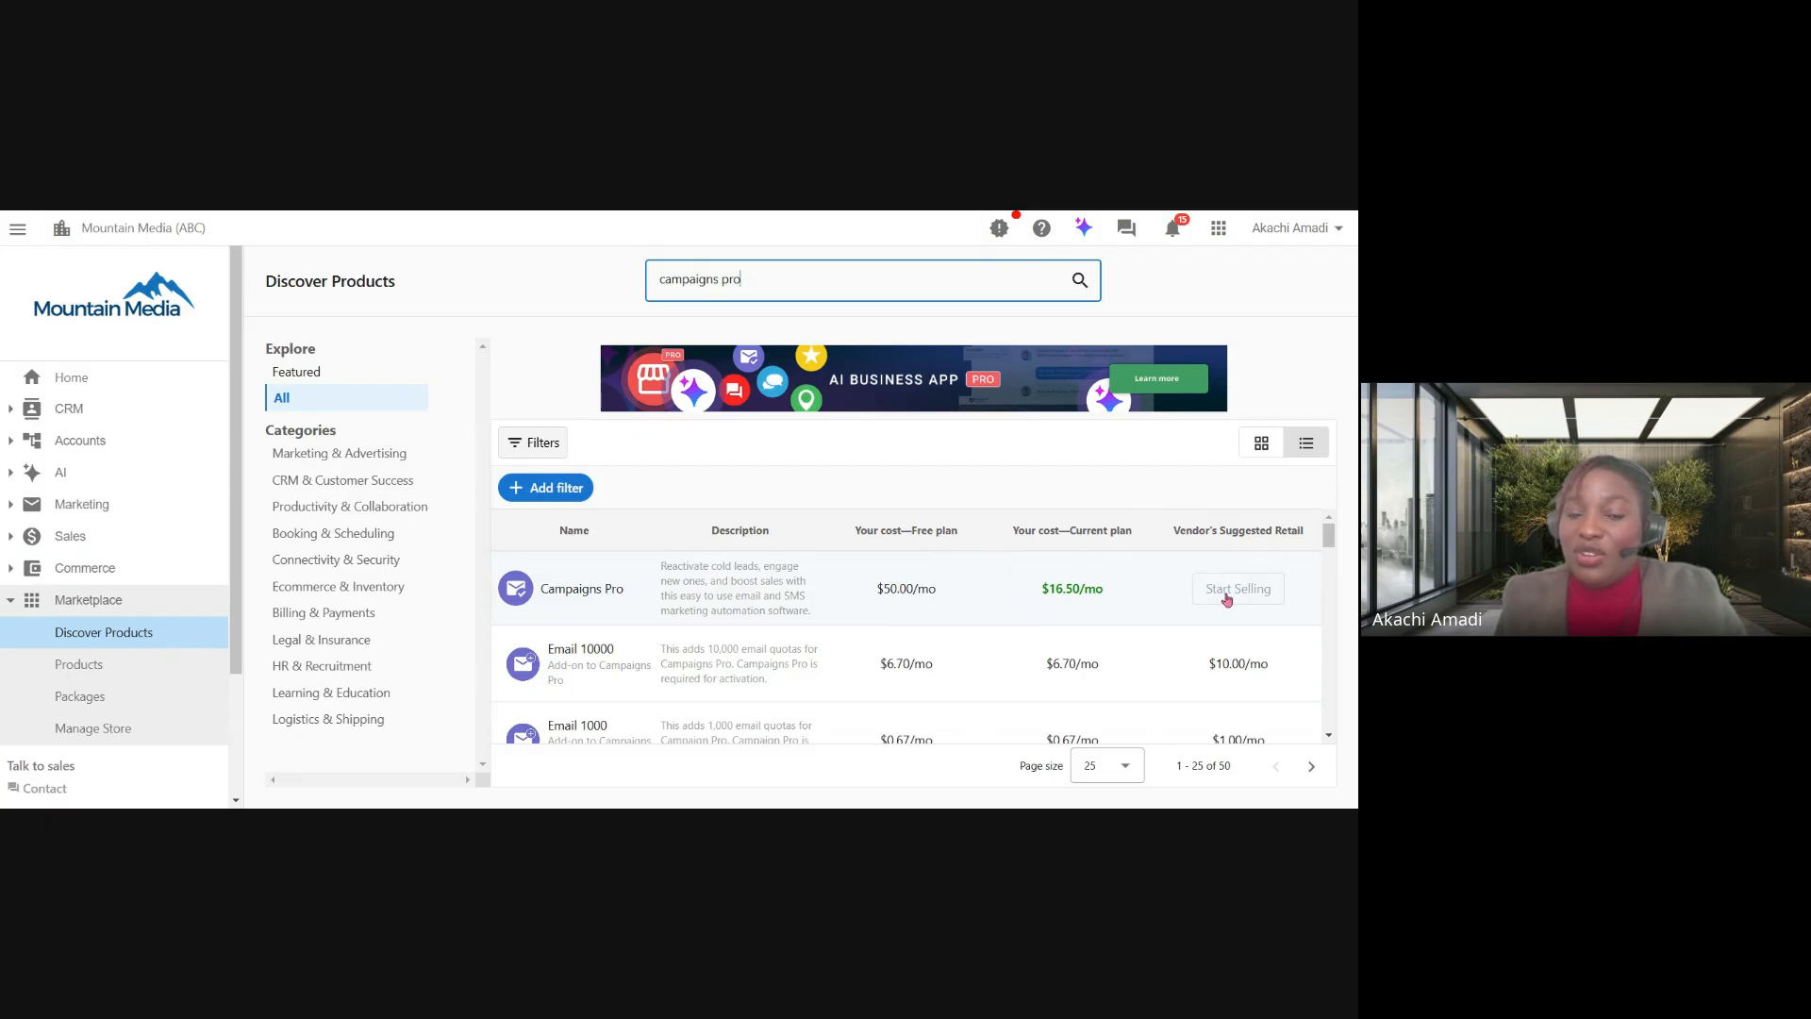
Open the Campaigns Pro product details and review its description, selling status, wholesale cost, availability and FAQs.
{"action": "left_click", "coordinate": [587, 592]}
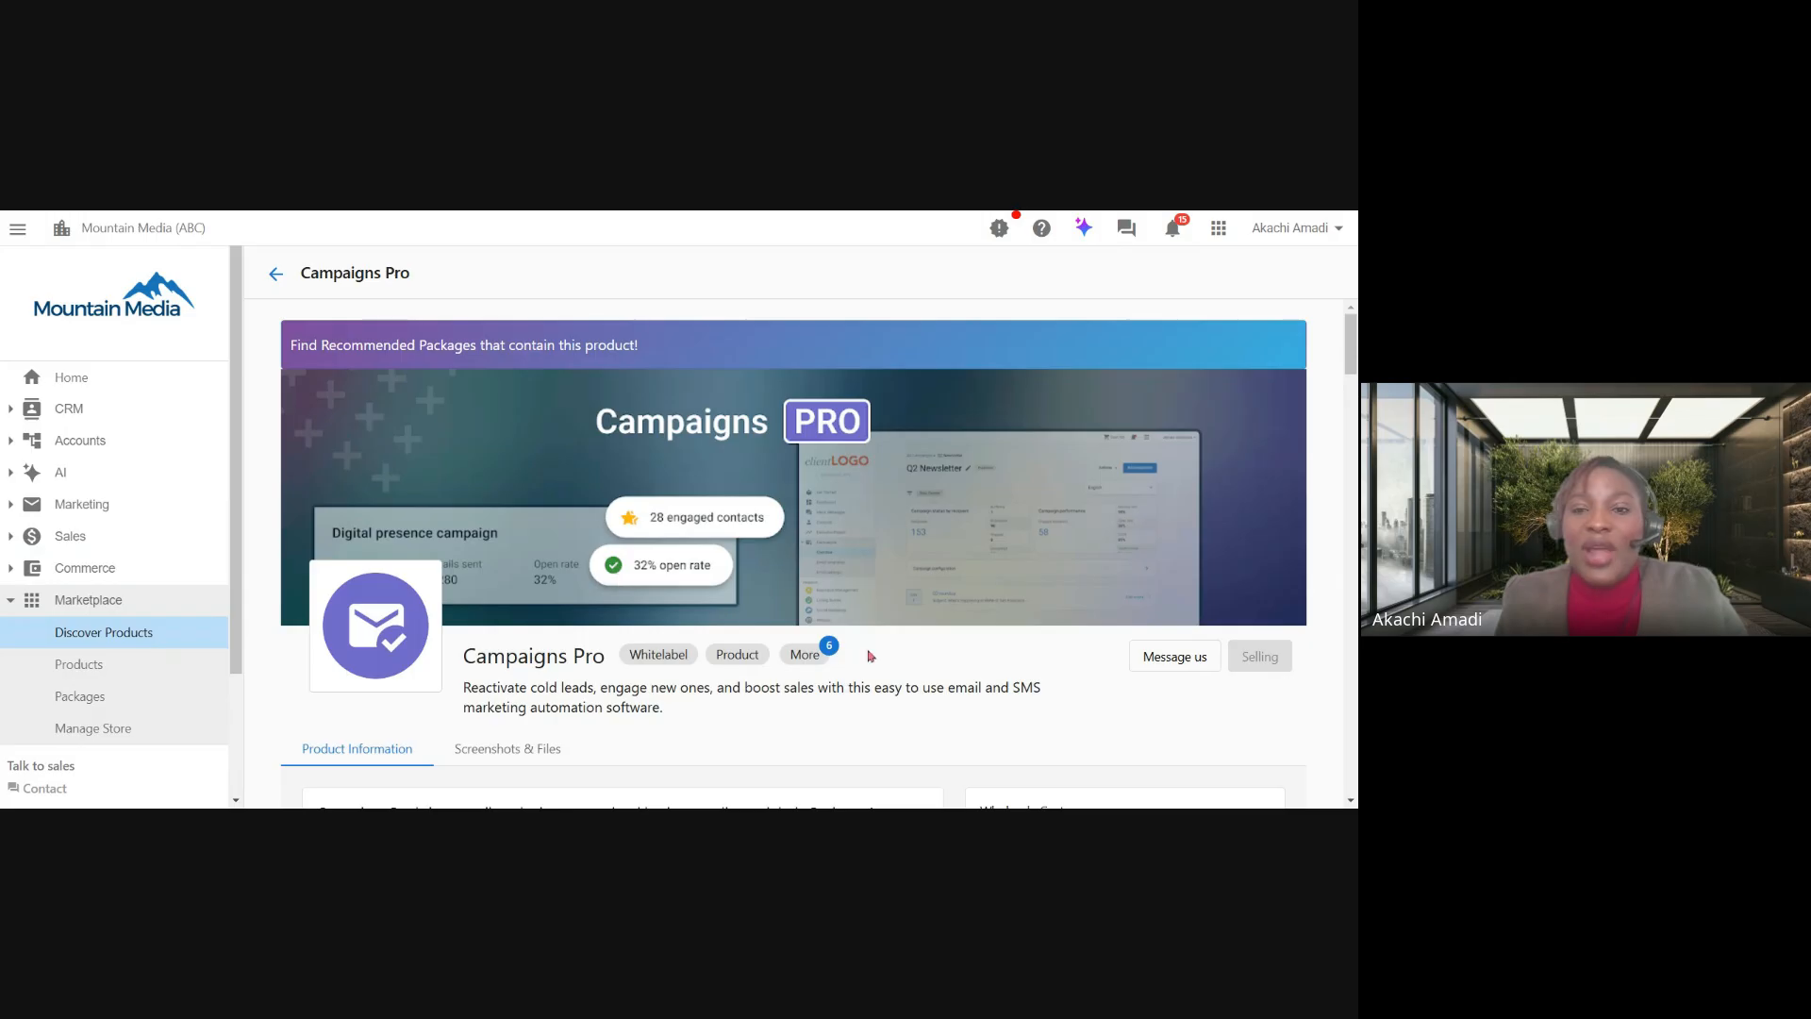
{"action": "scroll", "coordinate": [869, 655], "scroll_direction": "down", "scroll_amount": 1}
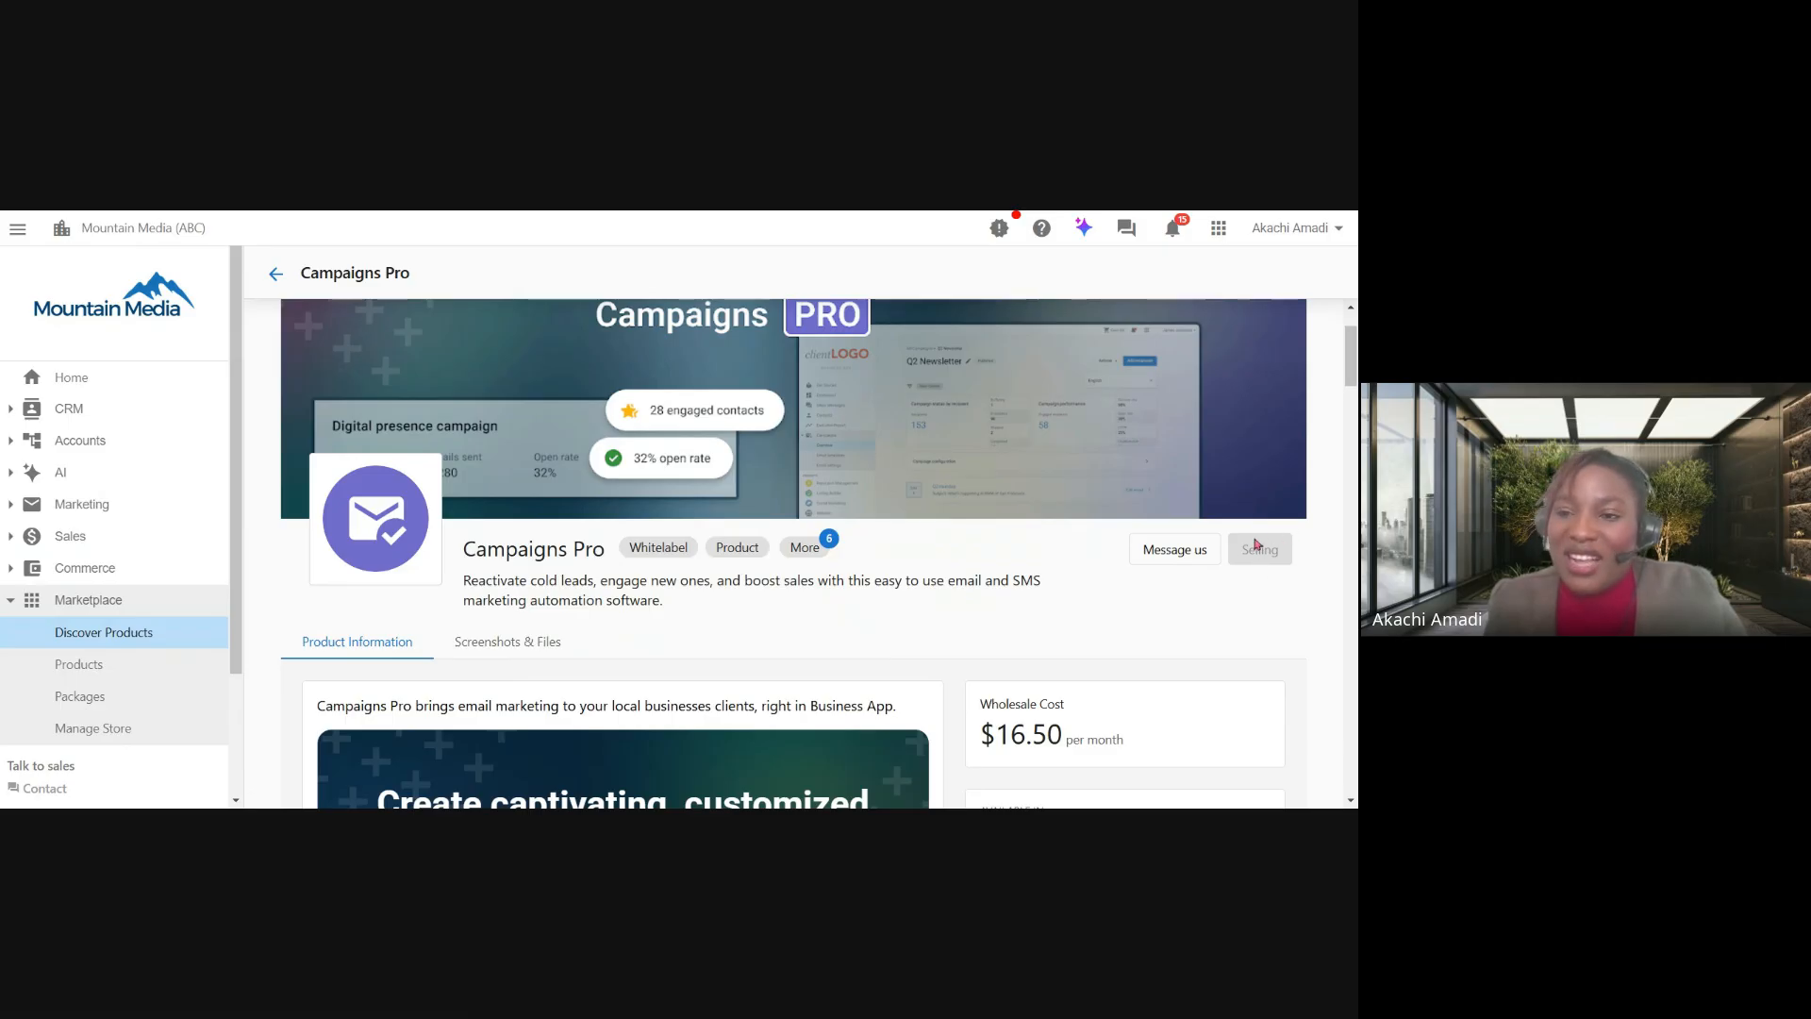
{"action": "scroll", "coordinate": [1257, 559], "scroll_direction": "down", "scroll_amount": 20}
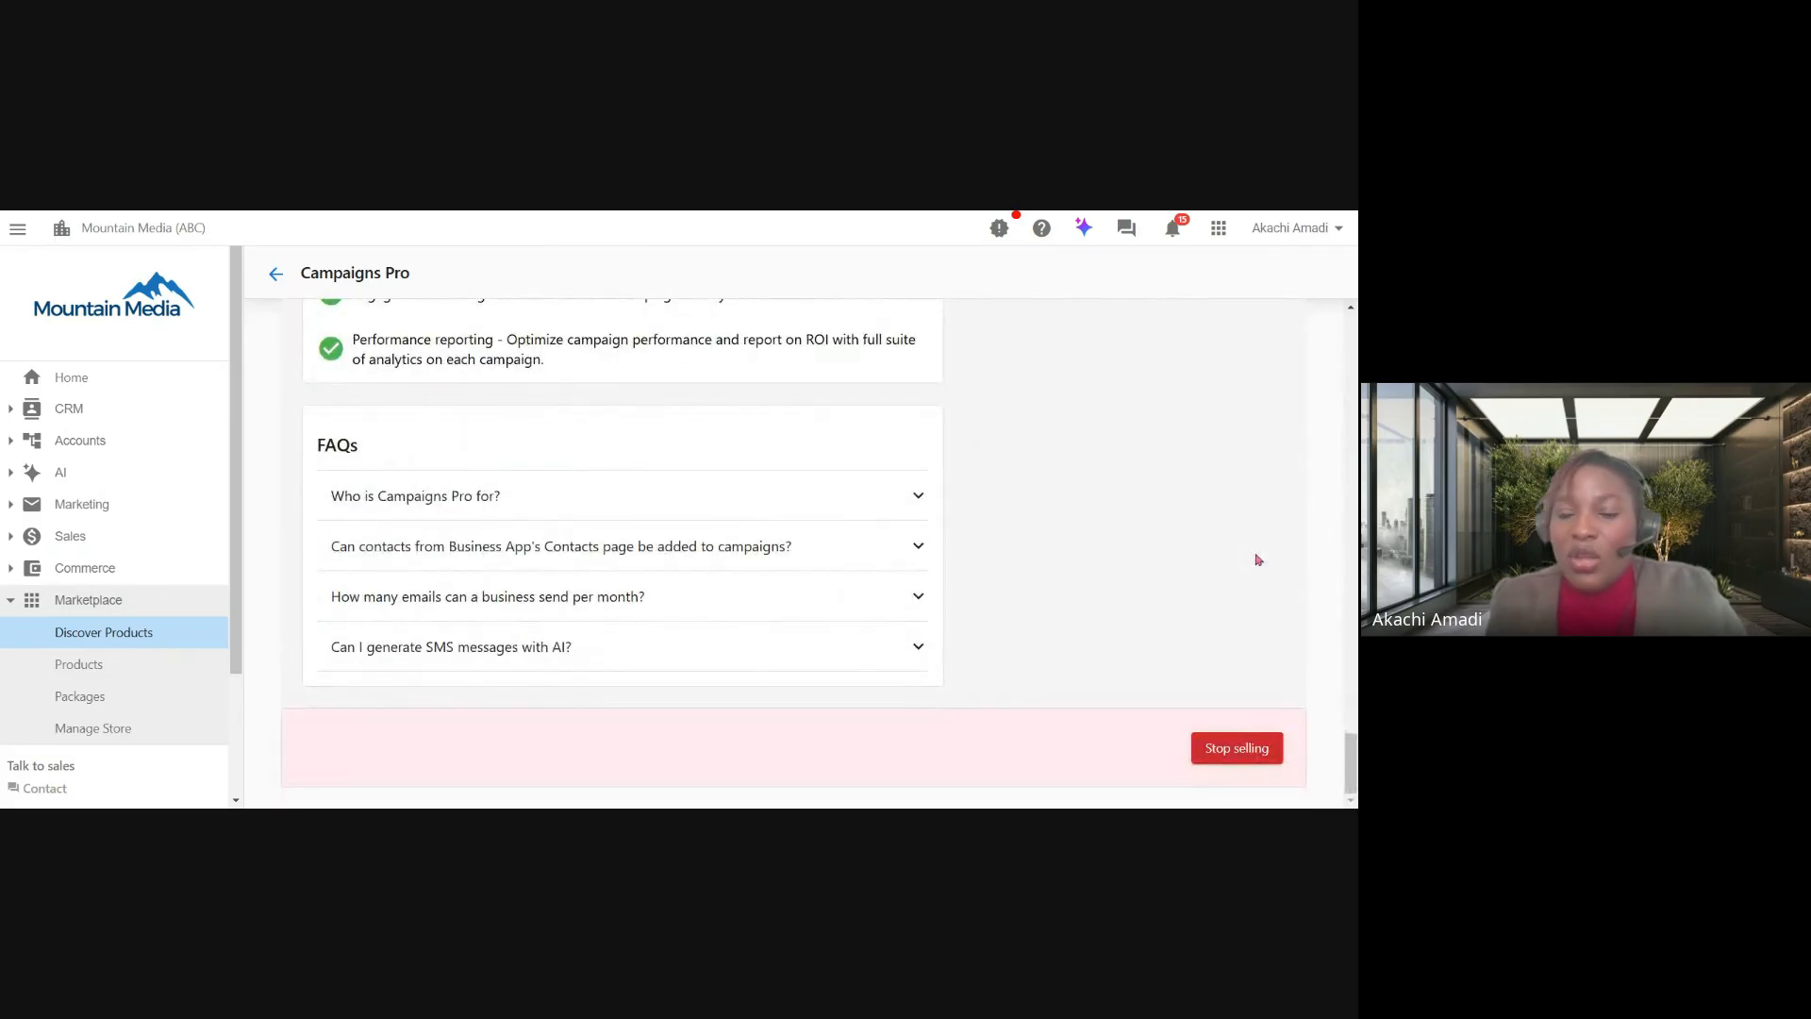
{"action": "scroll", "coordinate": [1223, 683], "scroll_direction": "up", "scroll_amount": 20}
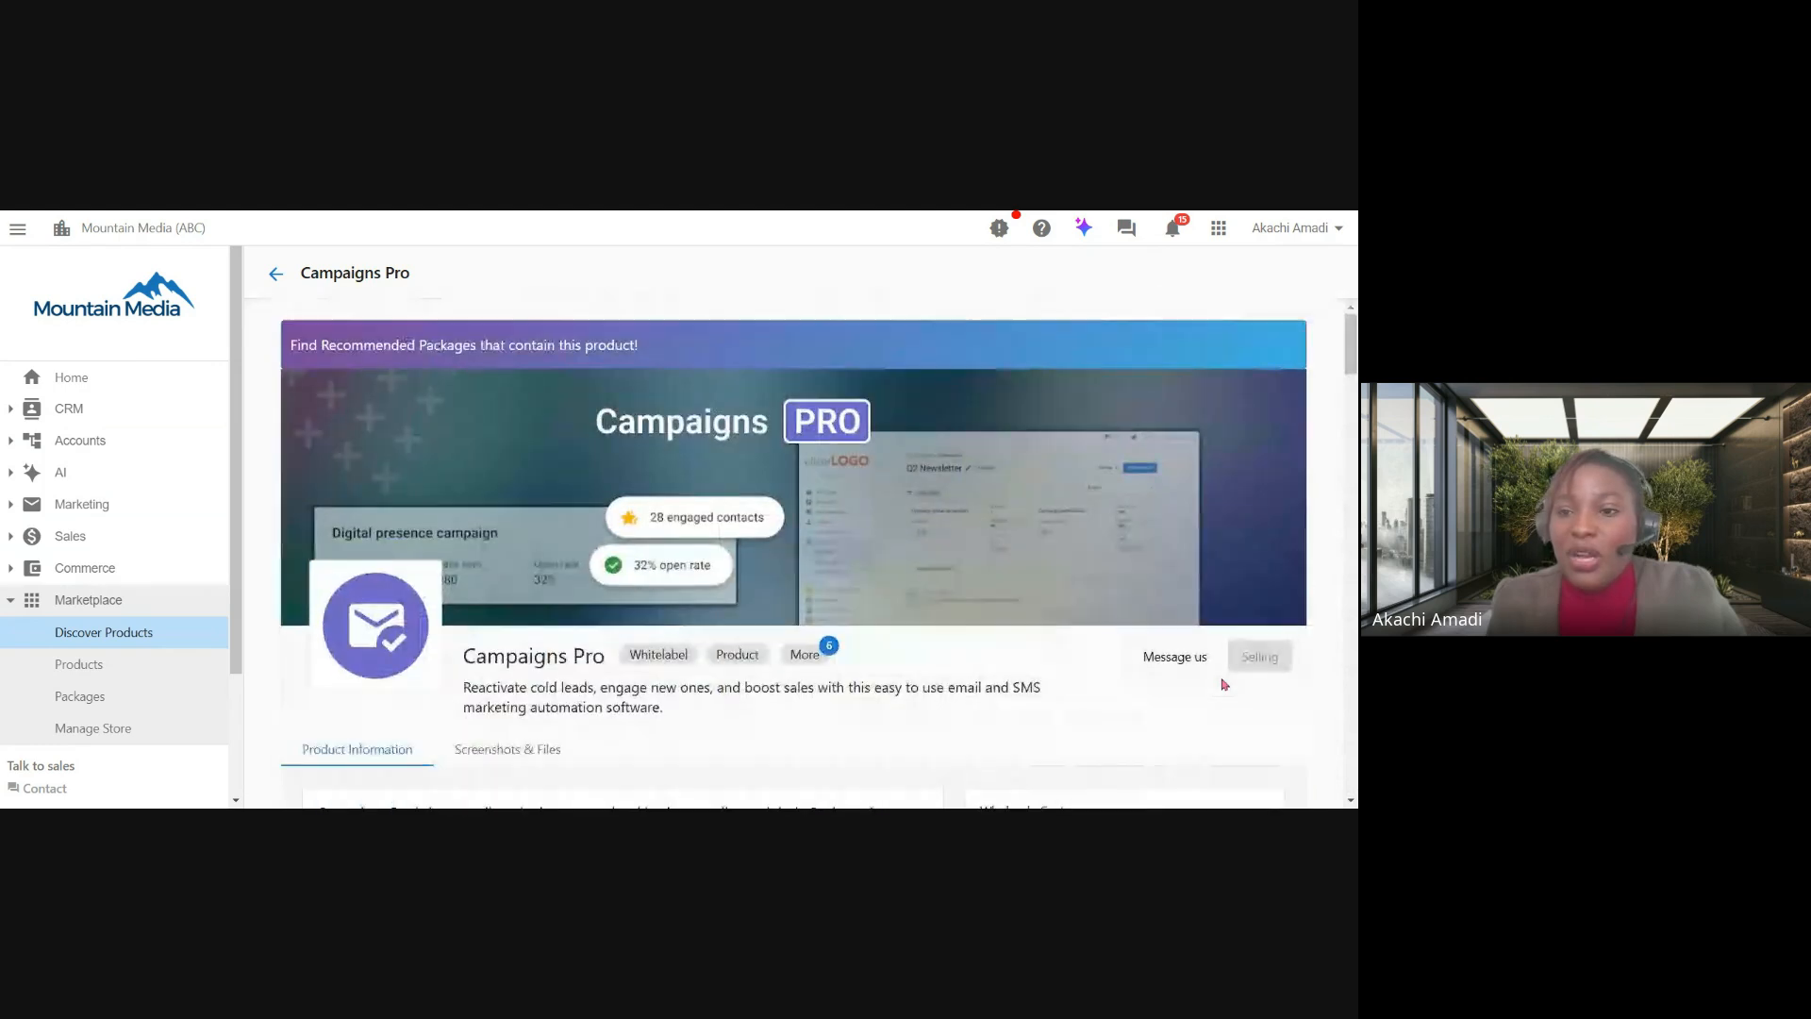
{"action": "scroll", "coordinate": [1082, 654], "scroll_direction": "down", "scroll_amount": 3}
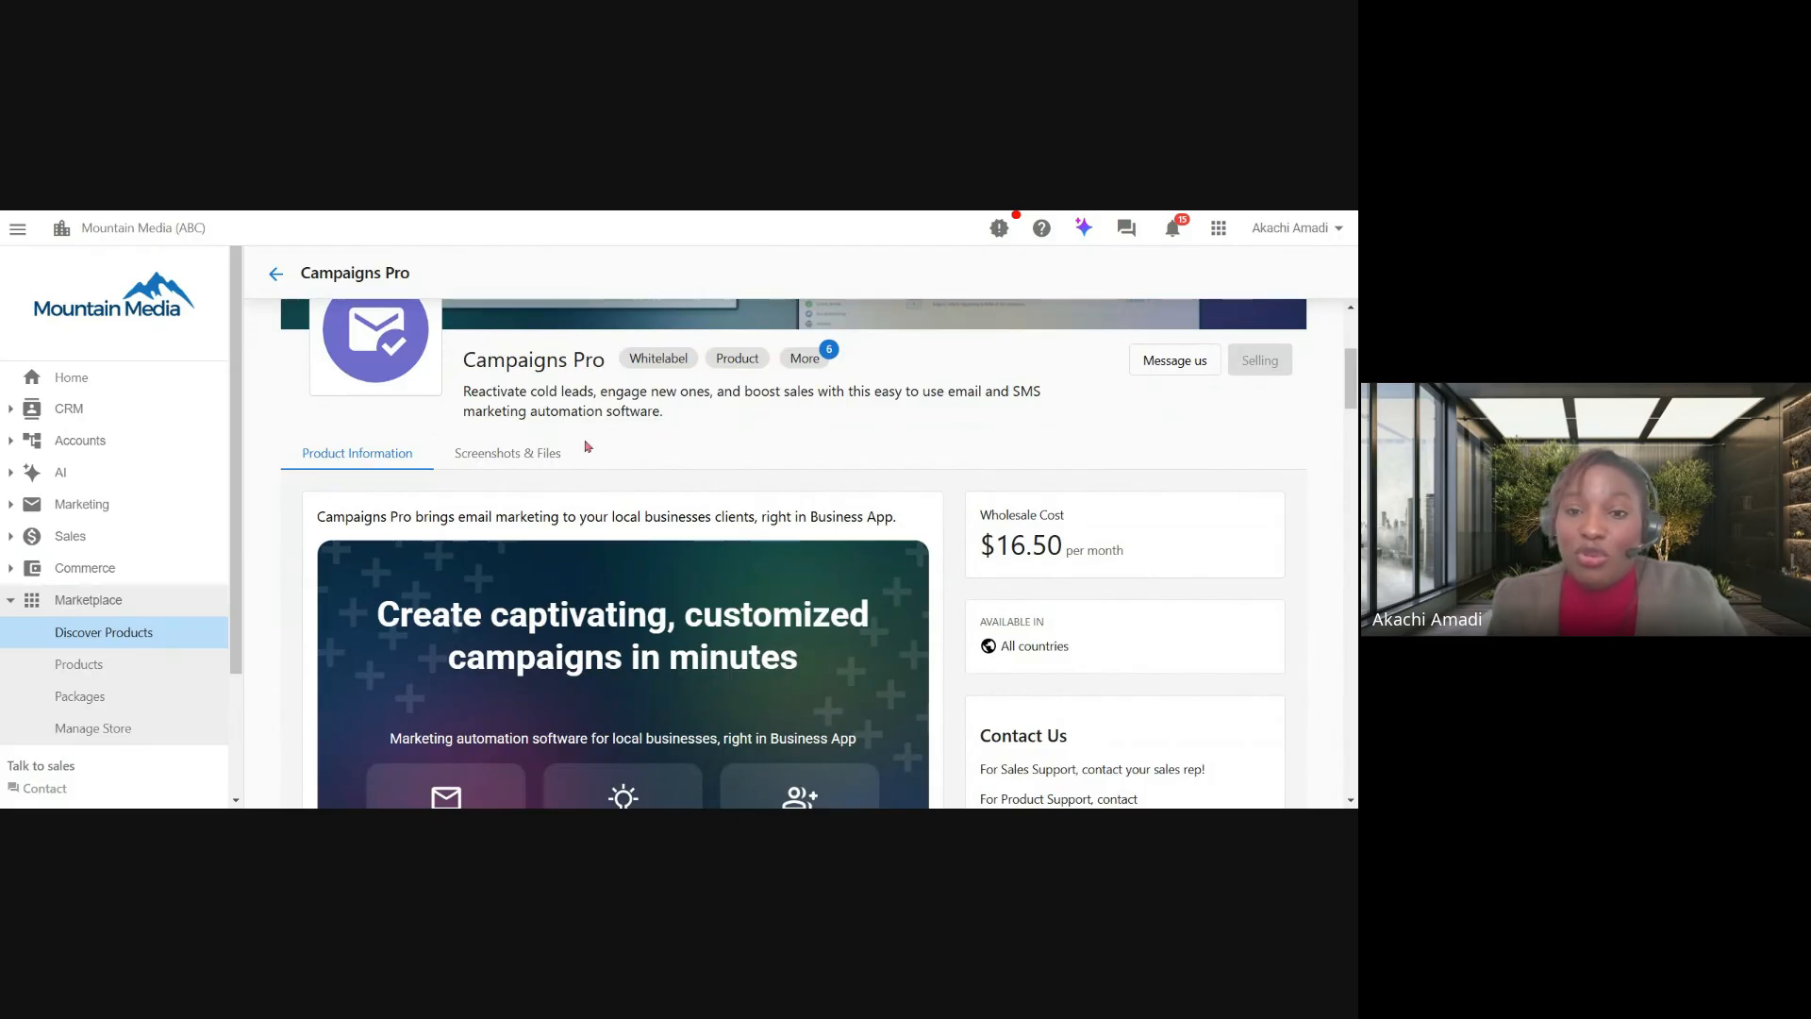
{"action": "scroll", "coordinate": [966, 538], "scroll_direction": "down", "scroll_amount": 1}
{"action": "scroll", "coordinate": [966, 539], "scroll_direction": "up", "scroll_amount": 2}
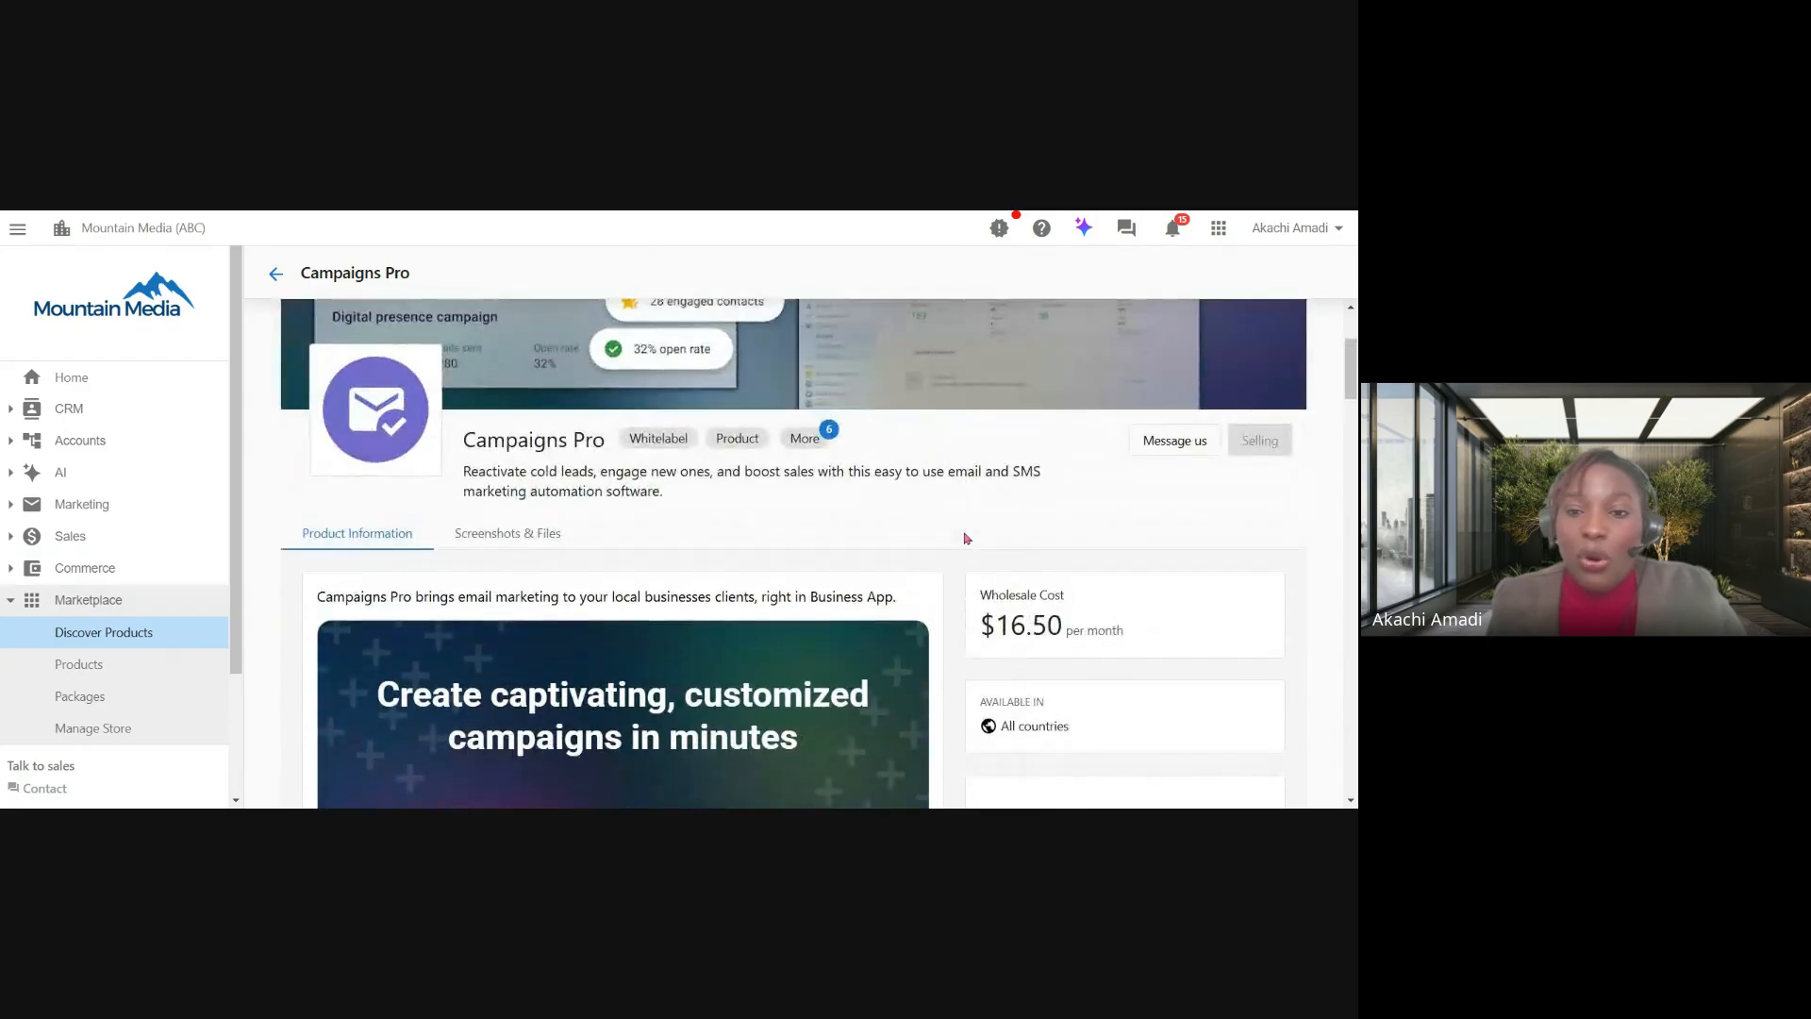
{"action": "scroll", "coordinate": [966, 539], "scroll_direction": "down", "scroll_amount": 2}
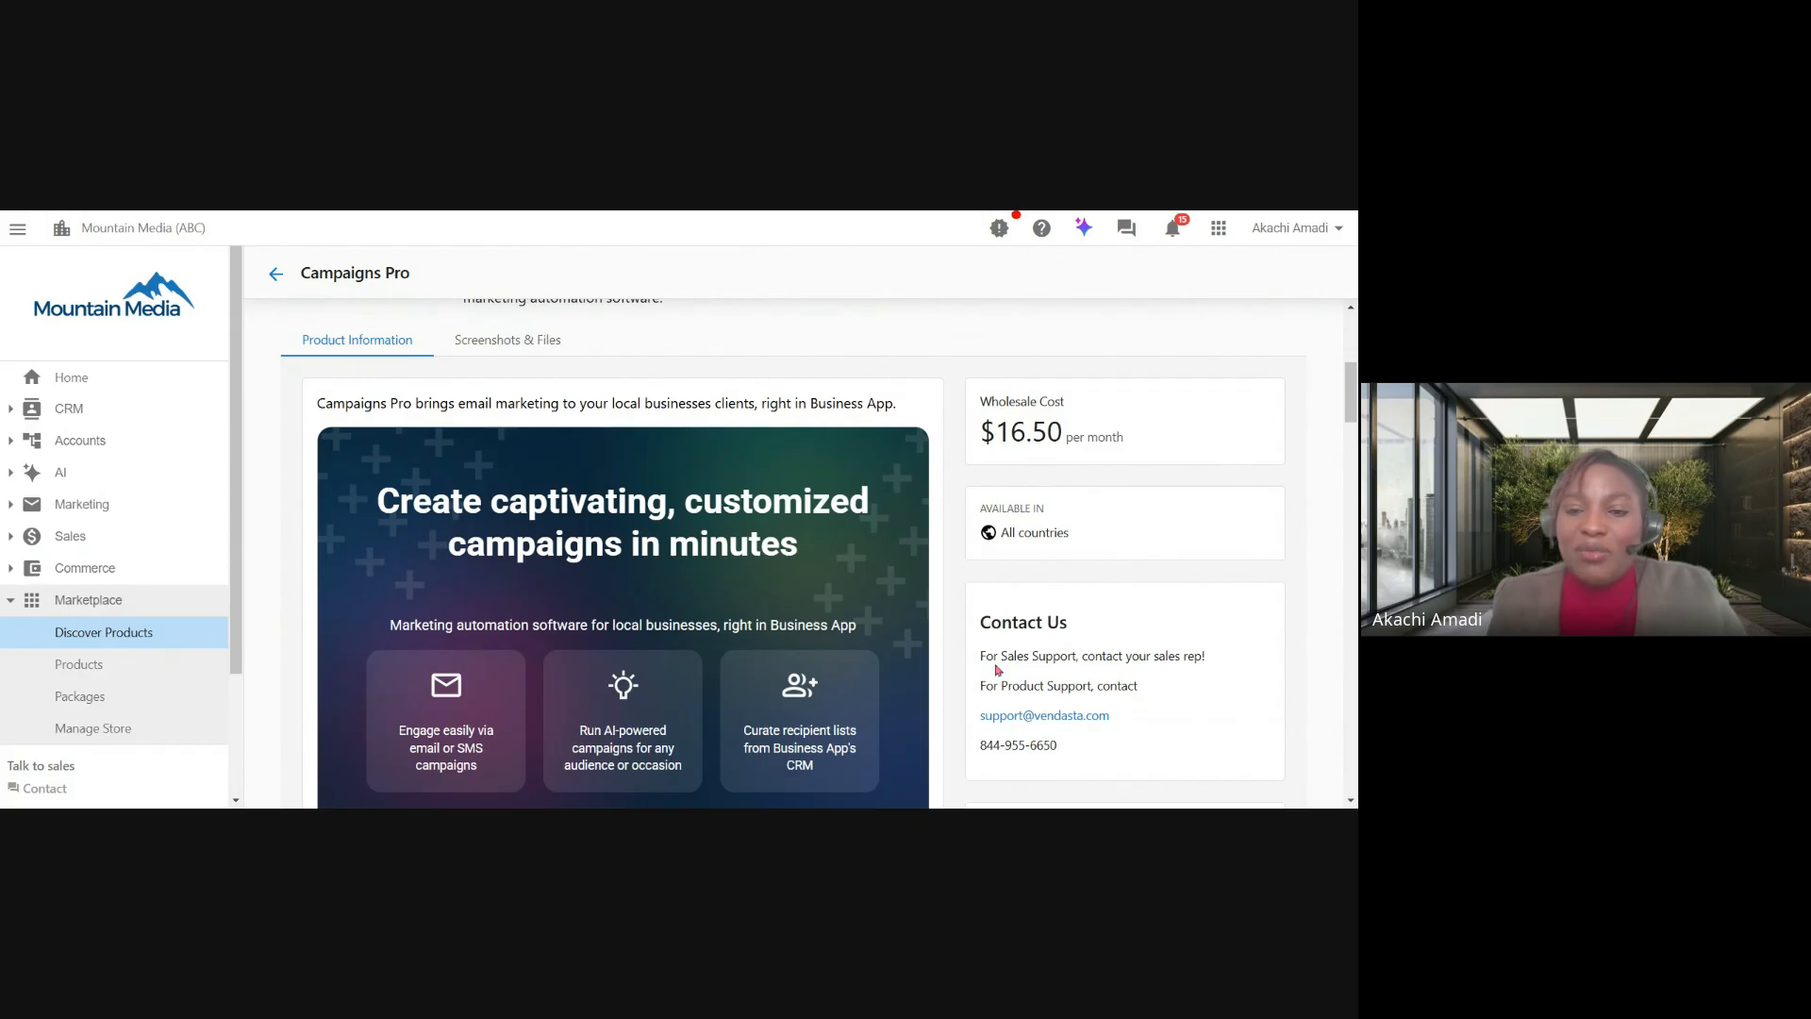
{"action": "scroll", "coordinate": [1034, 588], "scroll_direction": "up", "scroll_amount": 2}
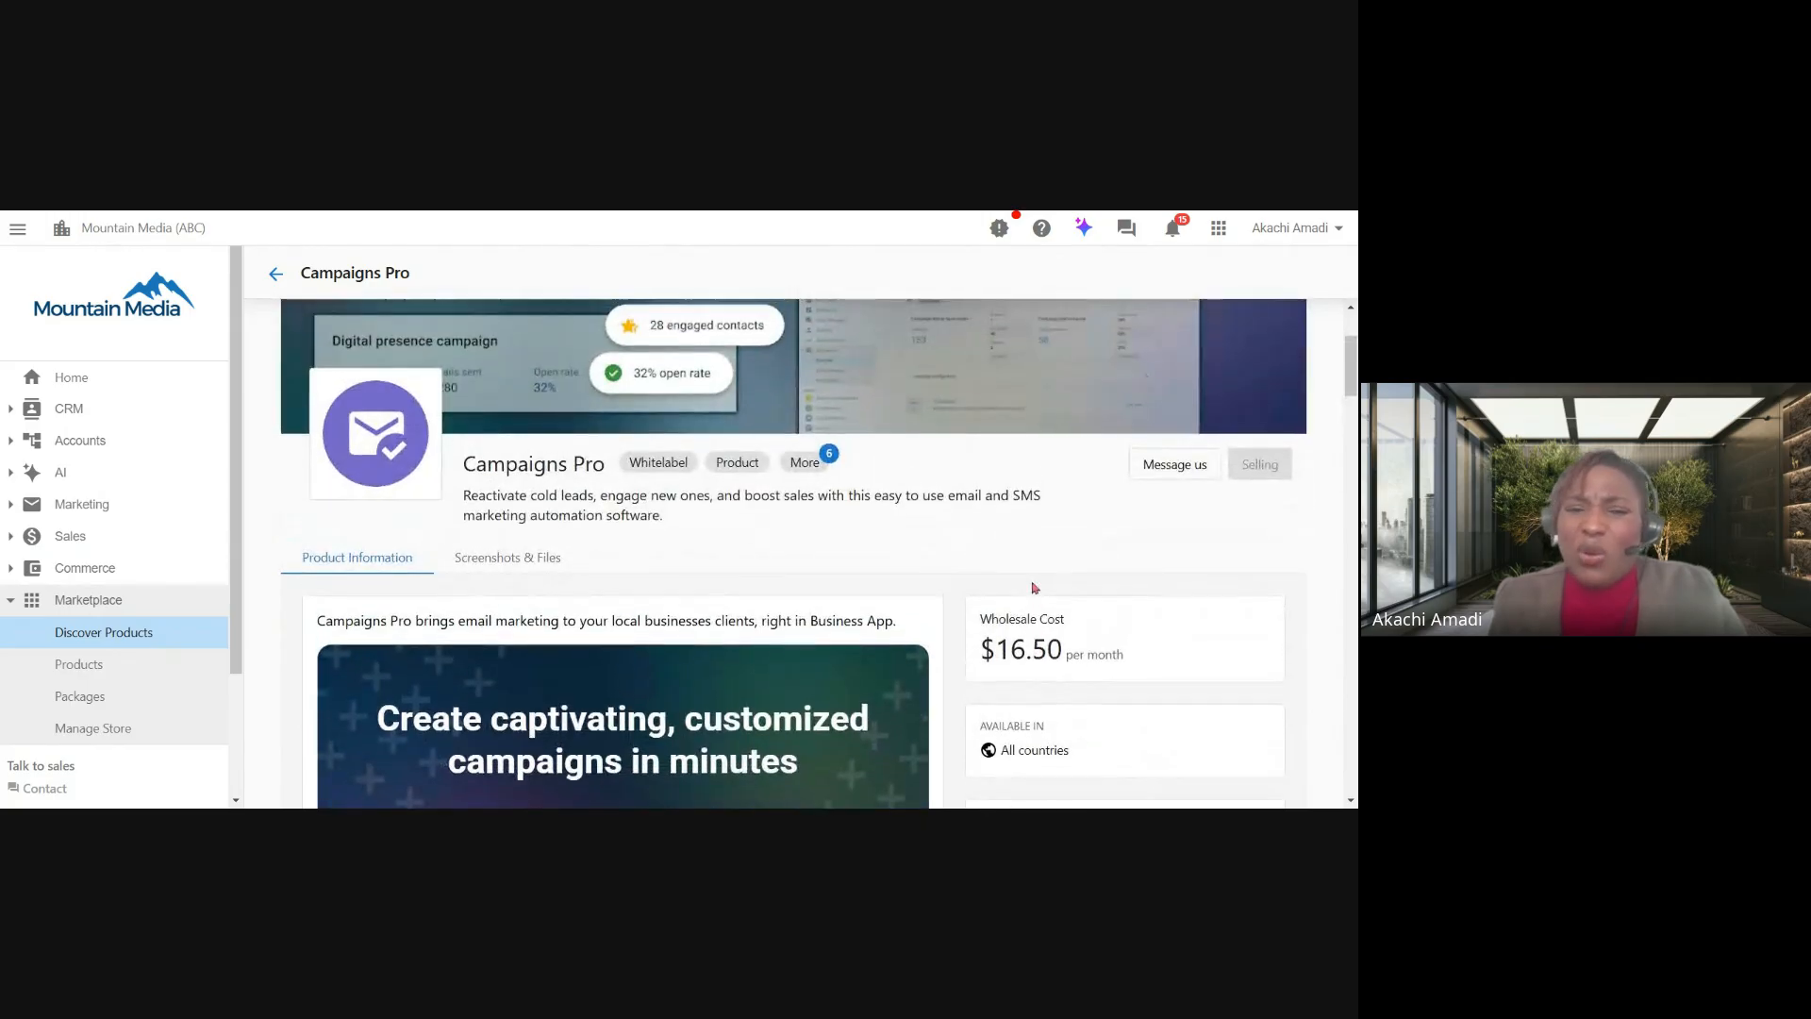
{"action": "scroll", "coordinate": [1018, 721], "scroll_direction": "down", "scroll_amount": 1}
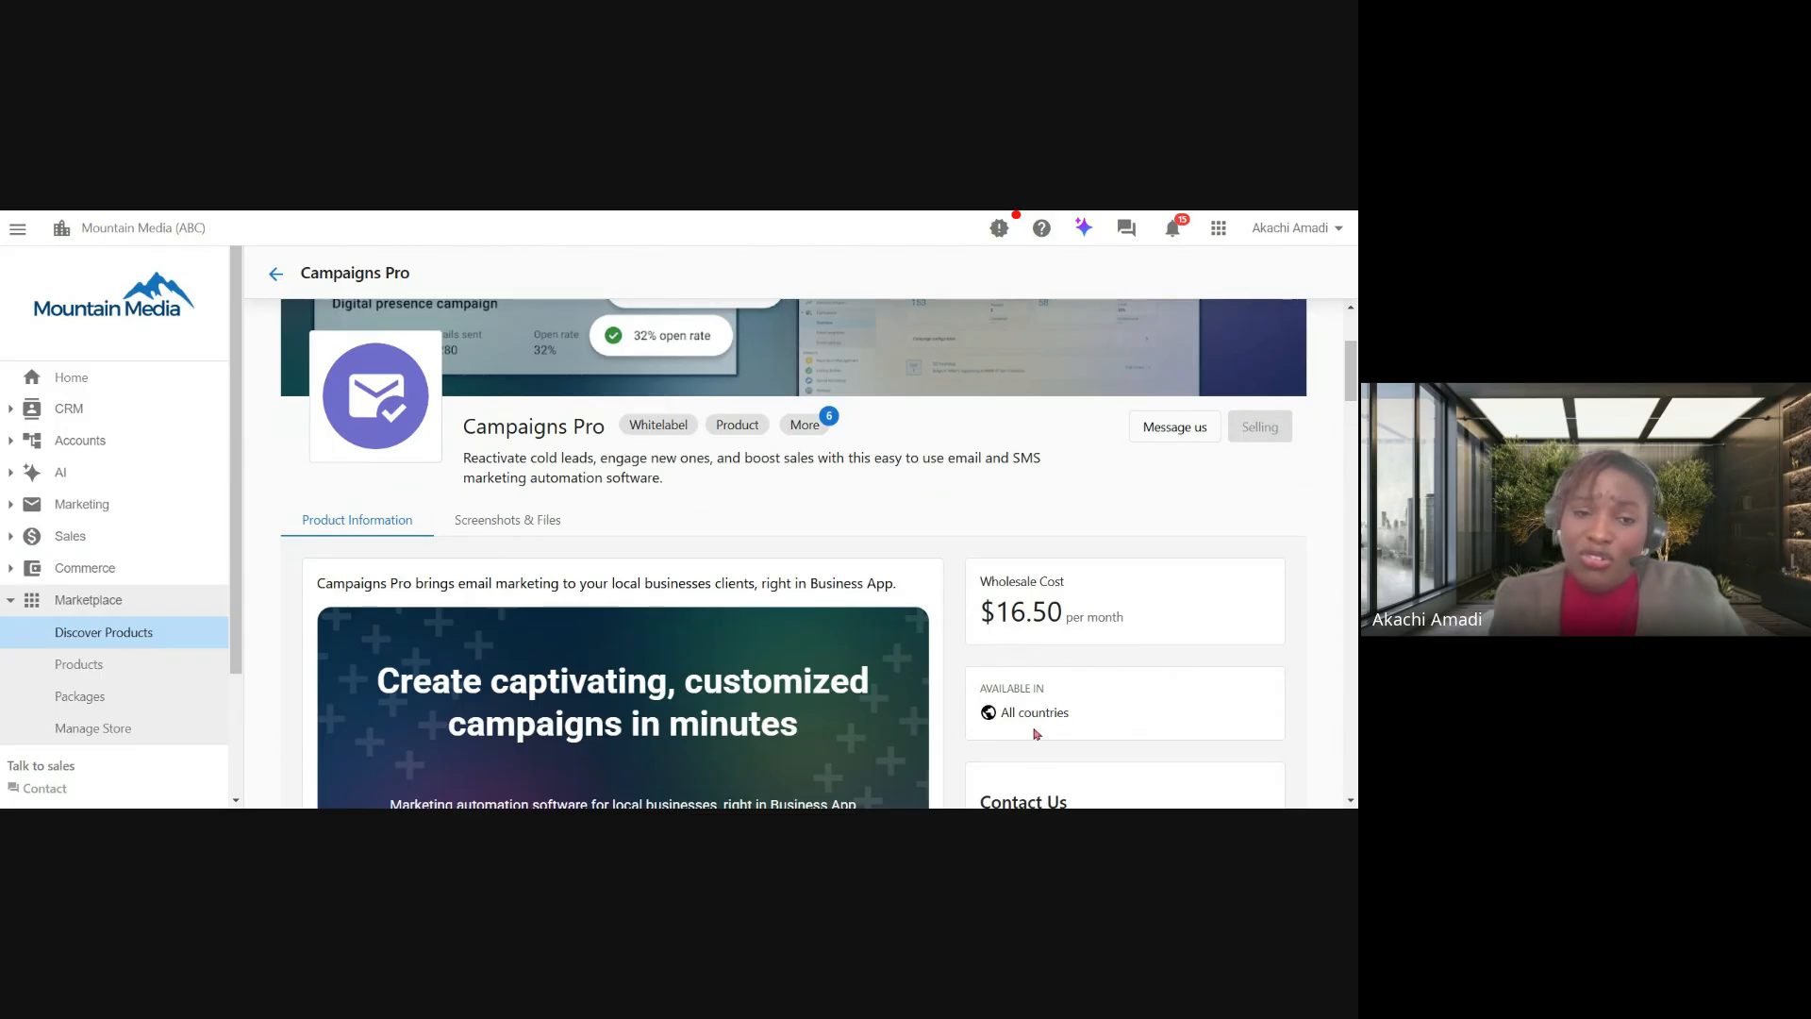
View the gallery and the downloadable product sheets among the Campaigns Pro screenshots and files.
{"action": "left_click", "coordinate": [534, 520]}
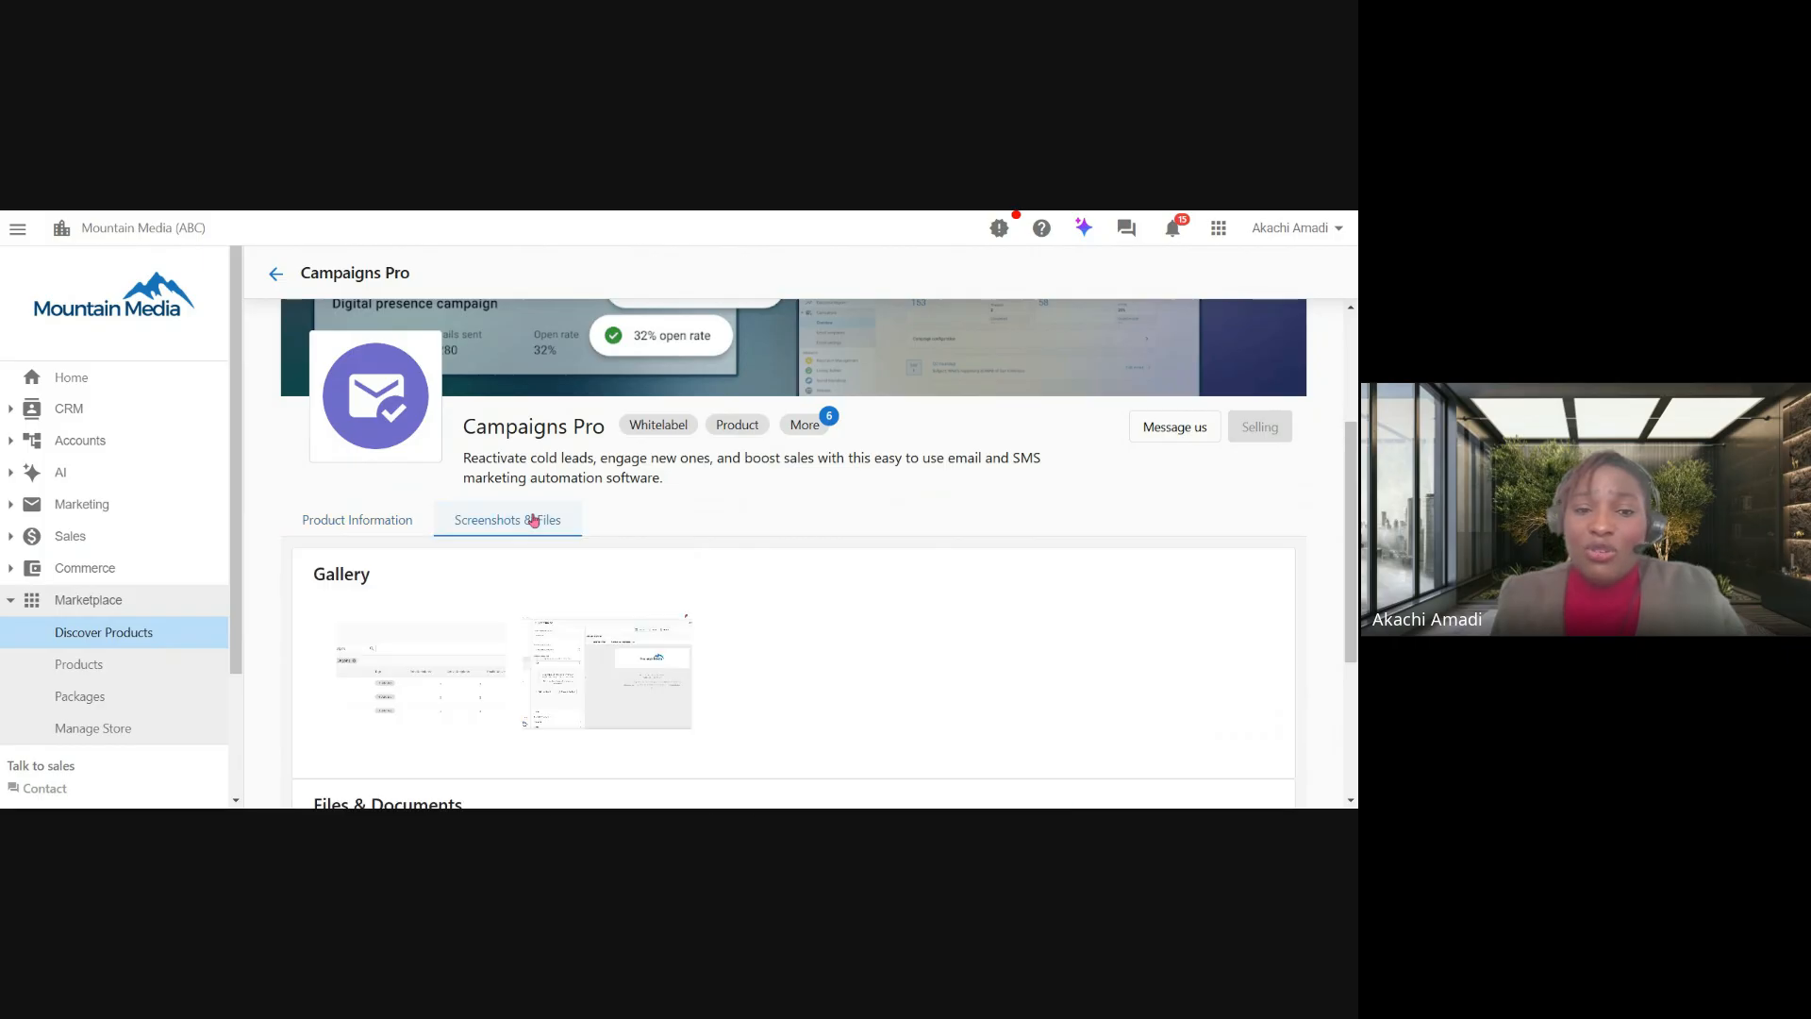
{"action": "scroll", "coordinate": [528, 521], "scroll_direction": "down", "scroll_amount": 3}
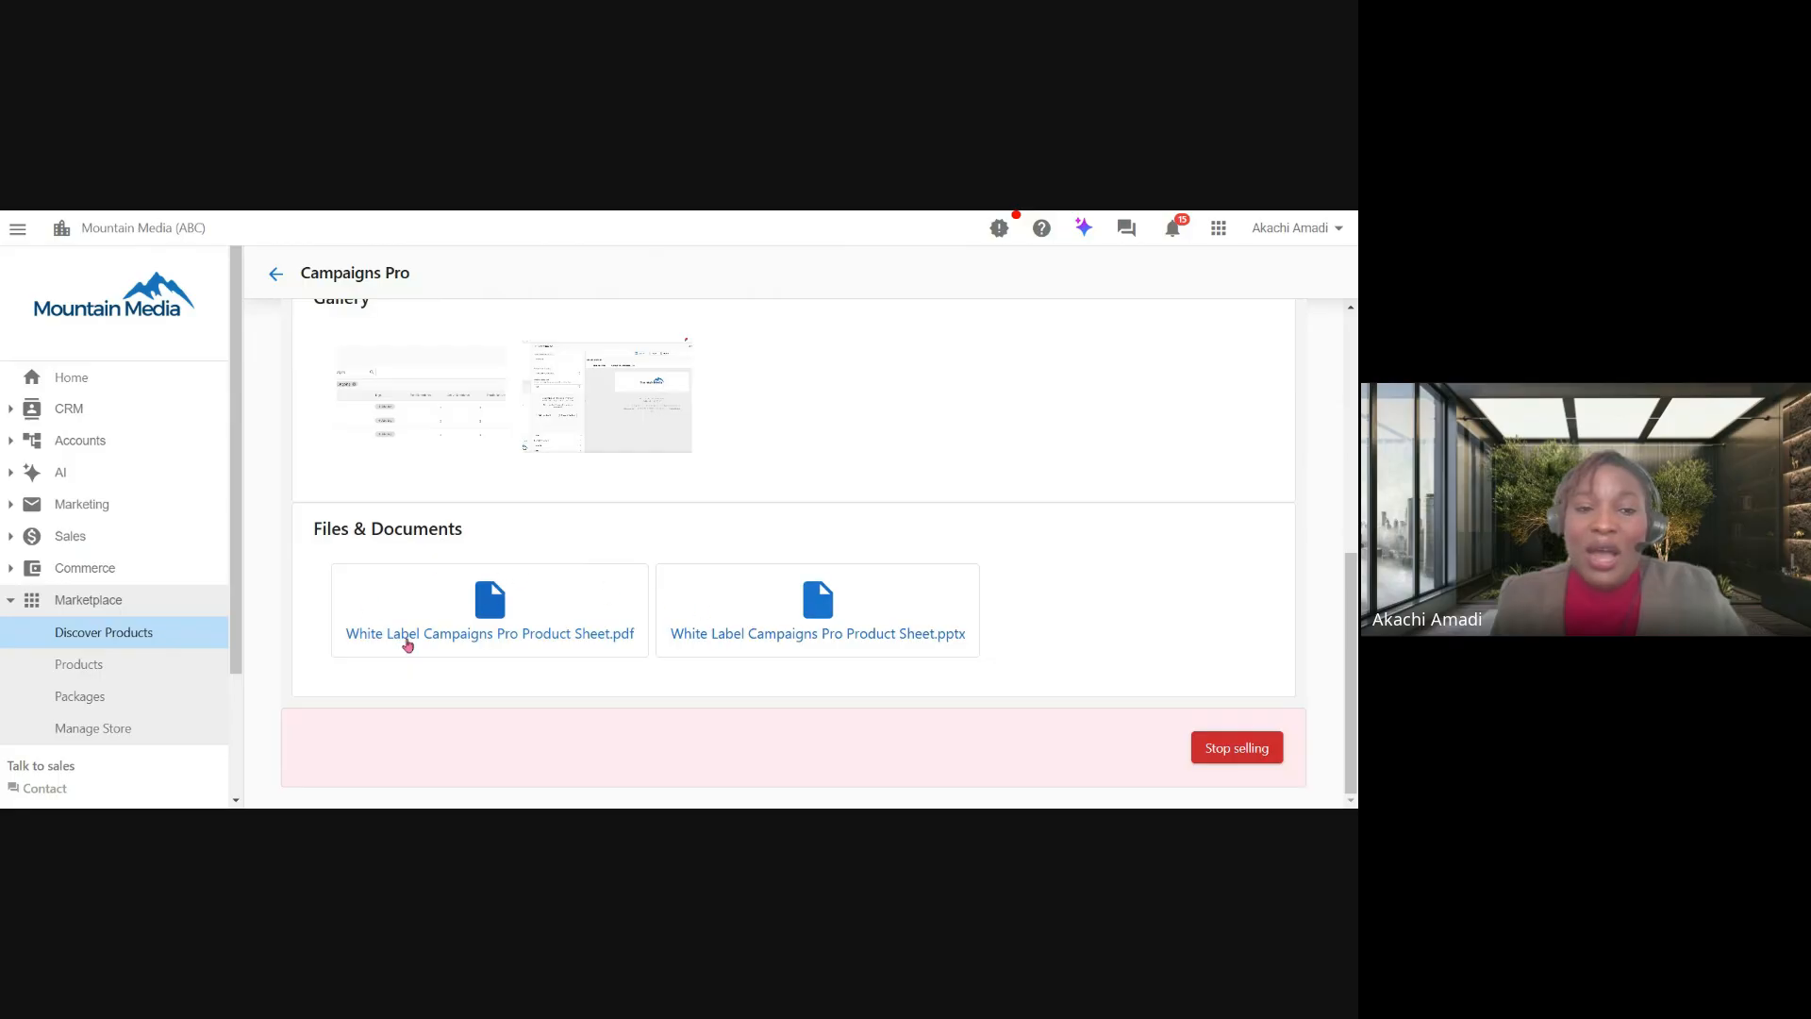
{"action": "scroll", "coordinate": [804, 522], "scroll_direction": "up", "scroll_amount": 2}
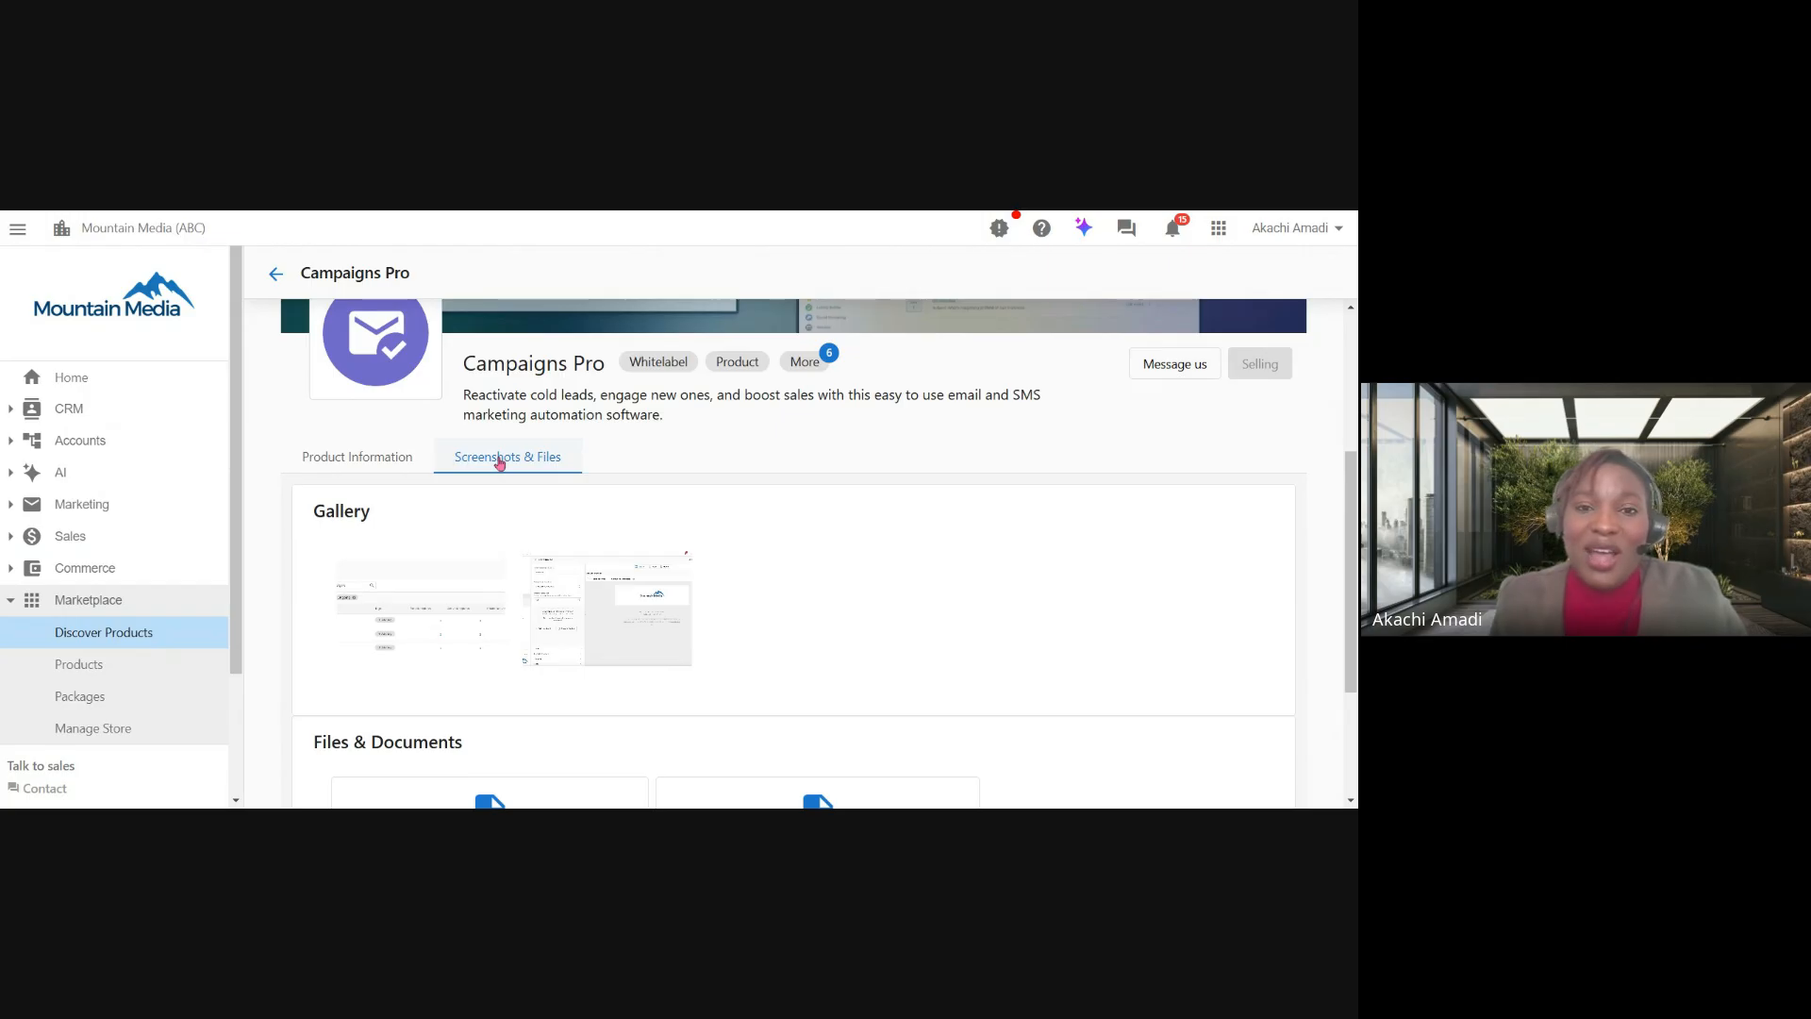
Return to the Manage Accounts list.
{"action": "left_click", "coordinate": [143, 437]}
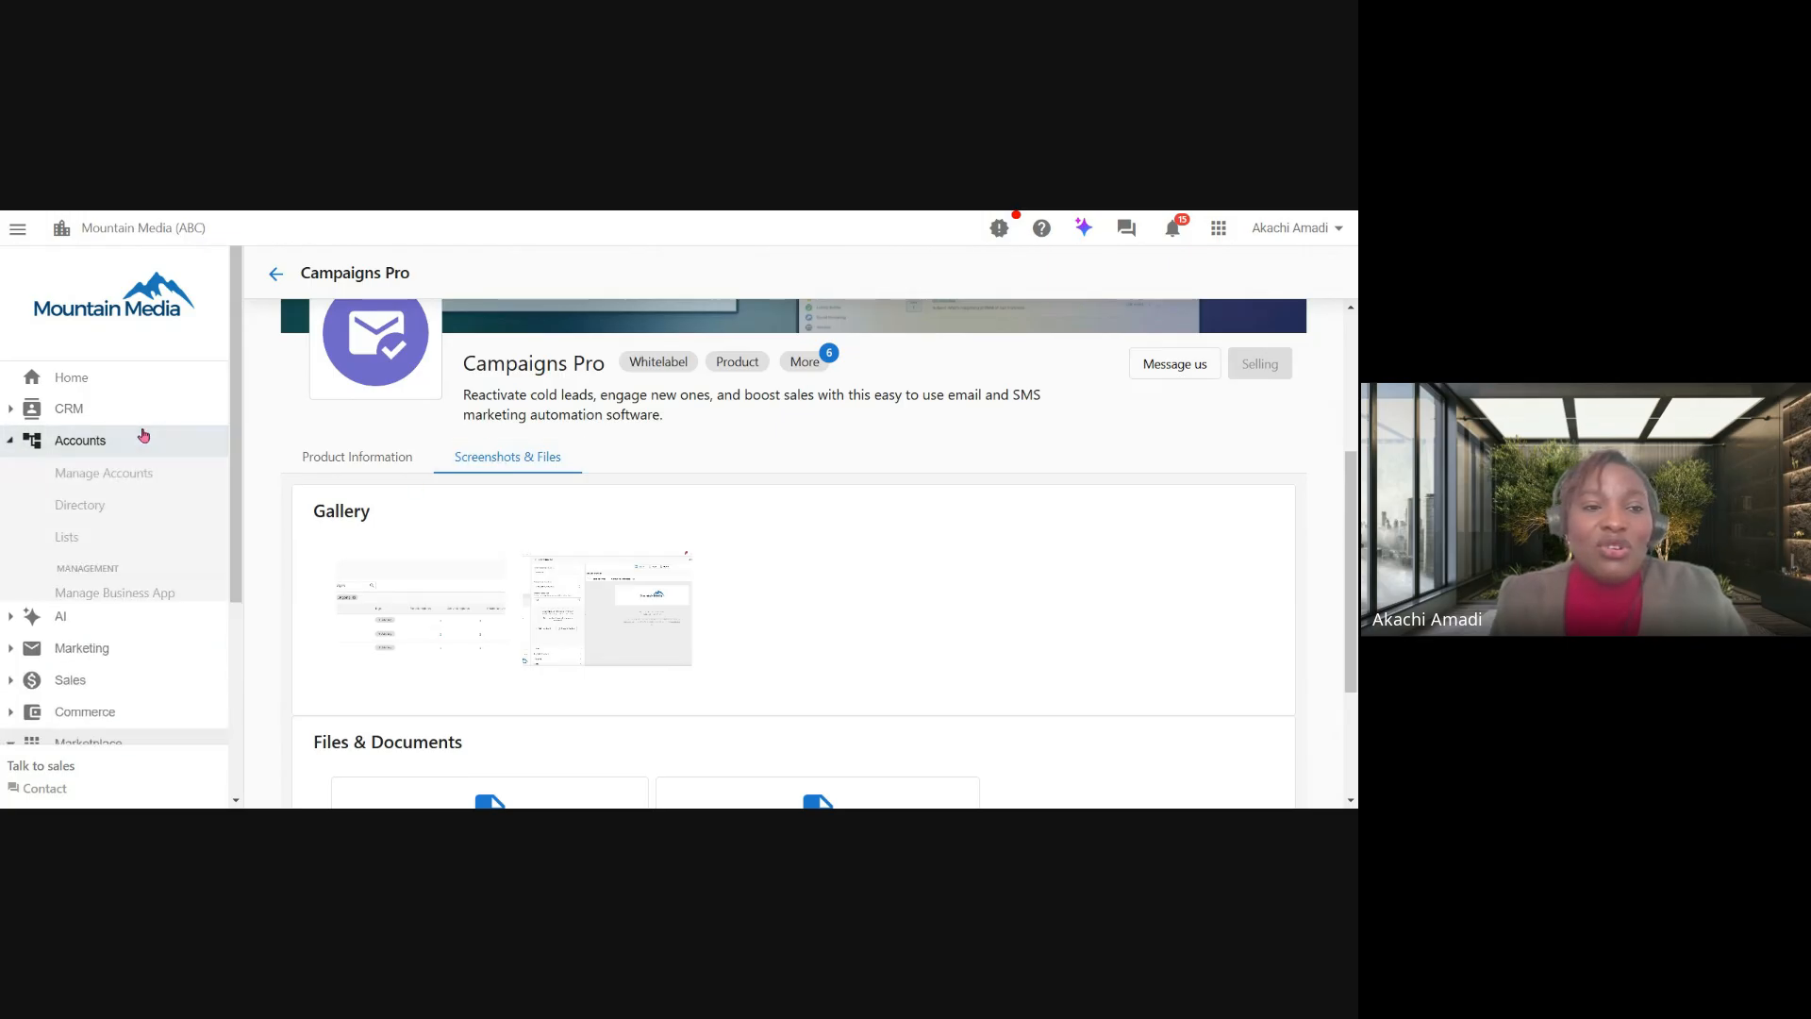
{"action": "left_click", "coordinate": [122, 478]}
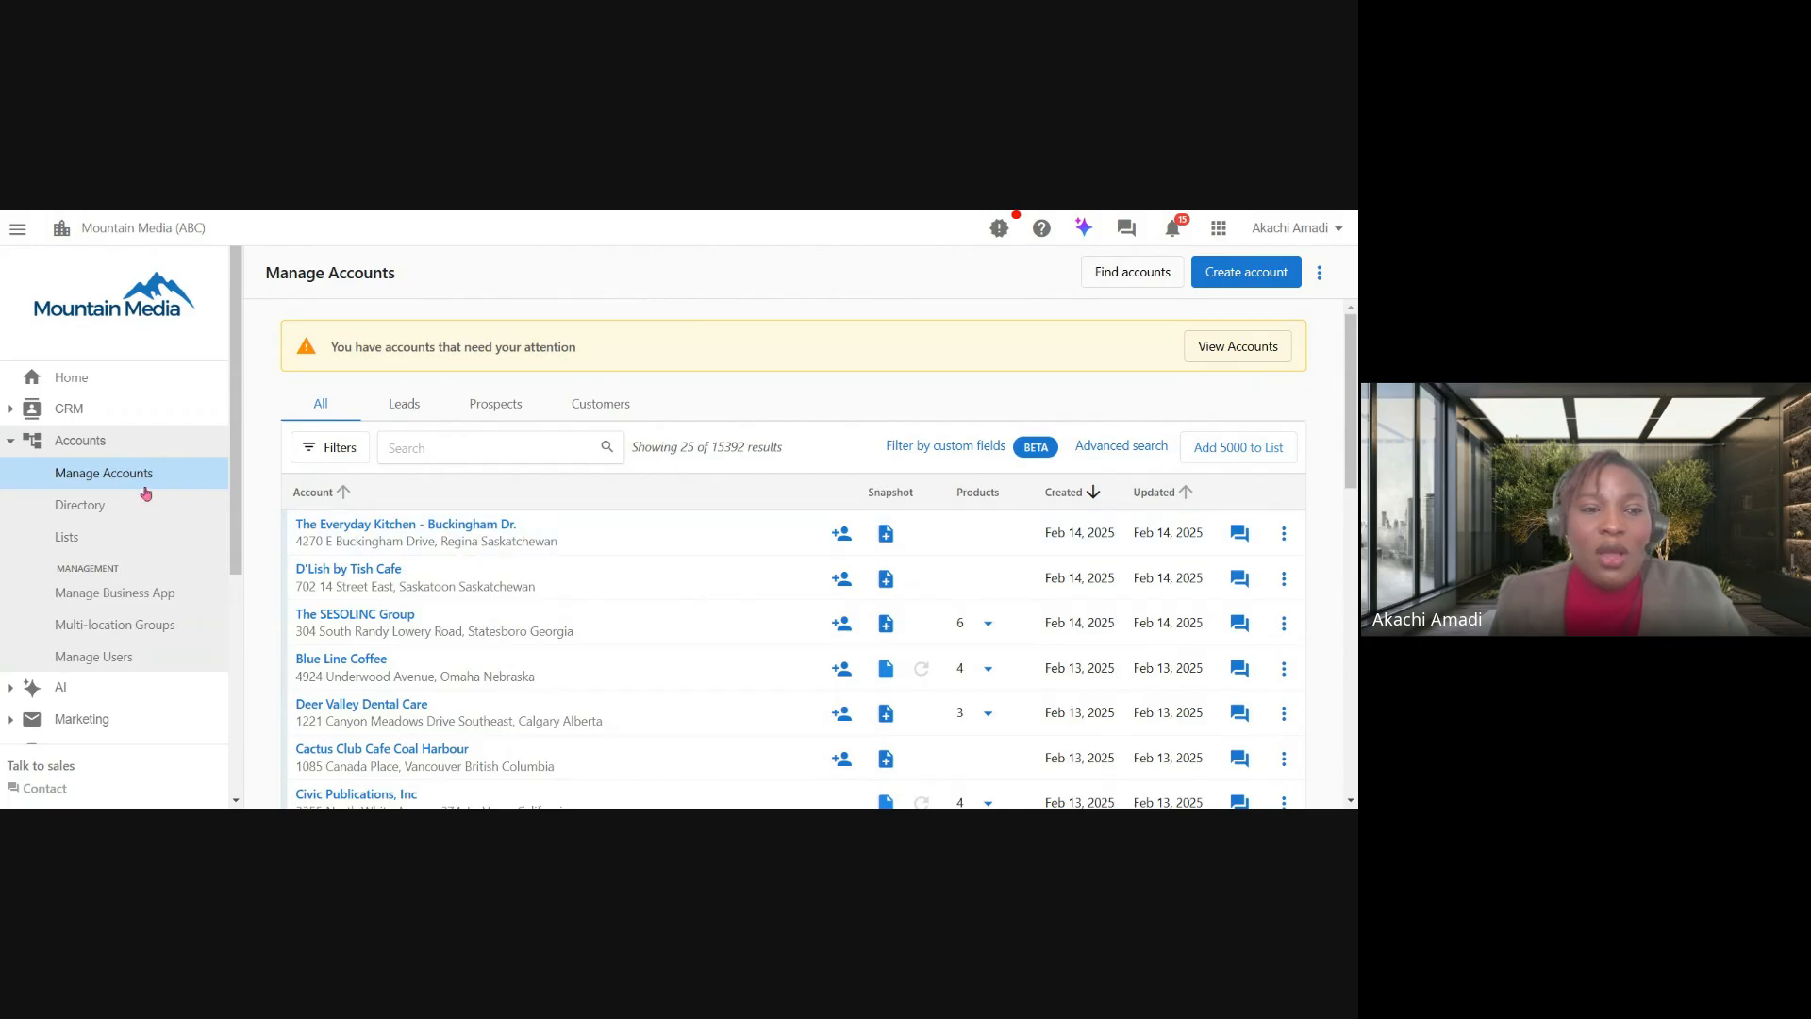
Open the marketing email templates page.
{"action": "scroll", "coordinate": [146, 492], "scroll_direction": "down", "scroll_amount": 2}
{"action": "scroll", "coordinate": [146, 492], "scroll_direction": "down", "scroll_amount": 2}
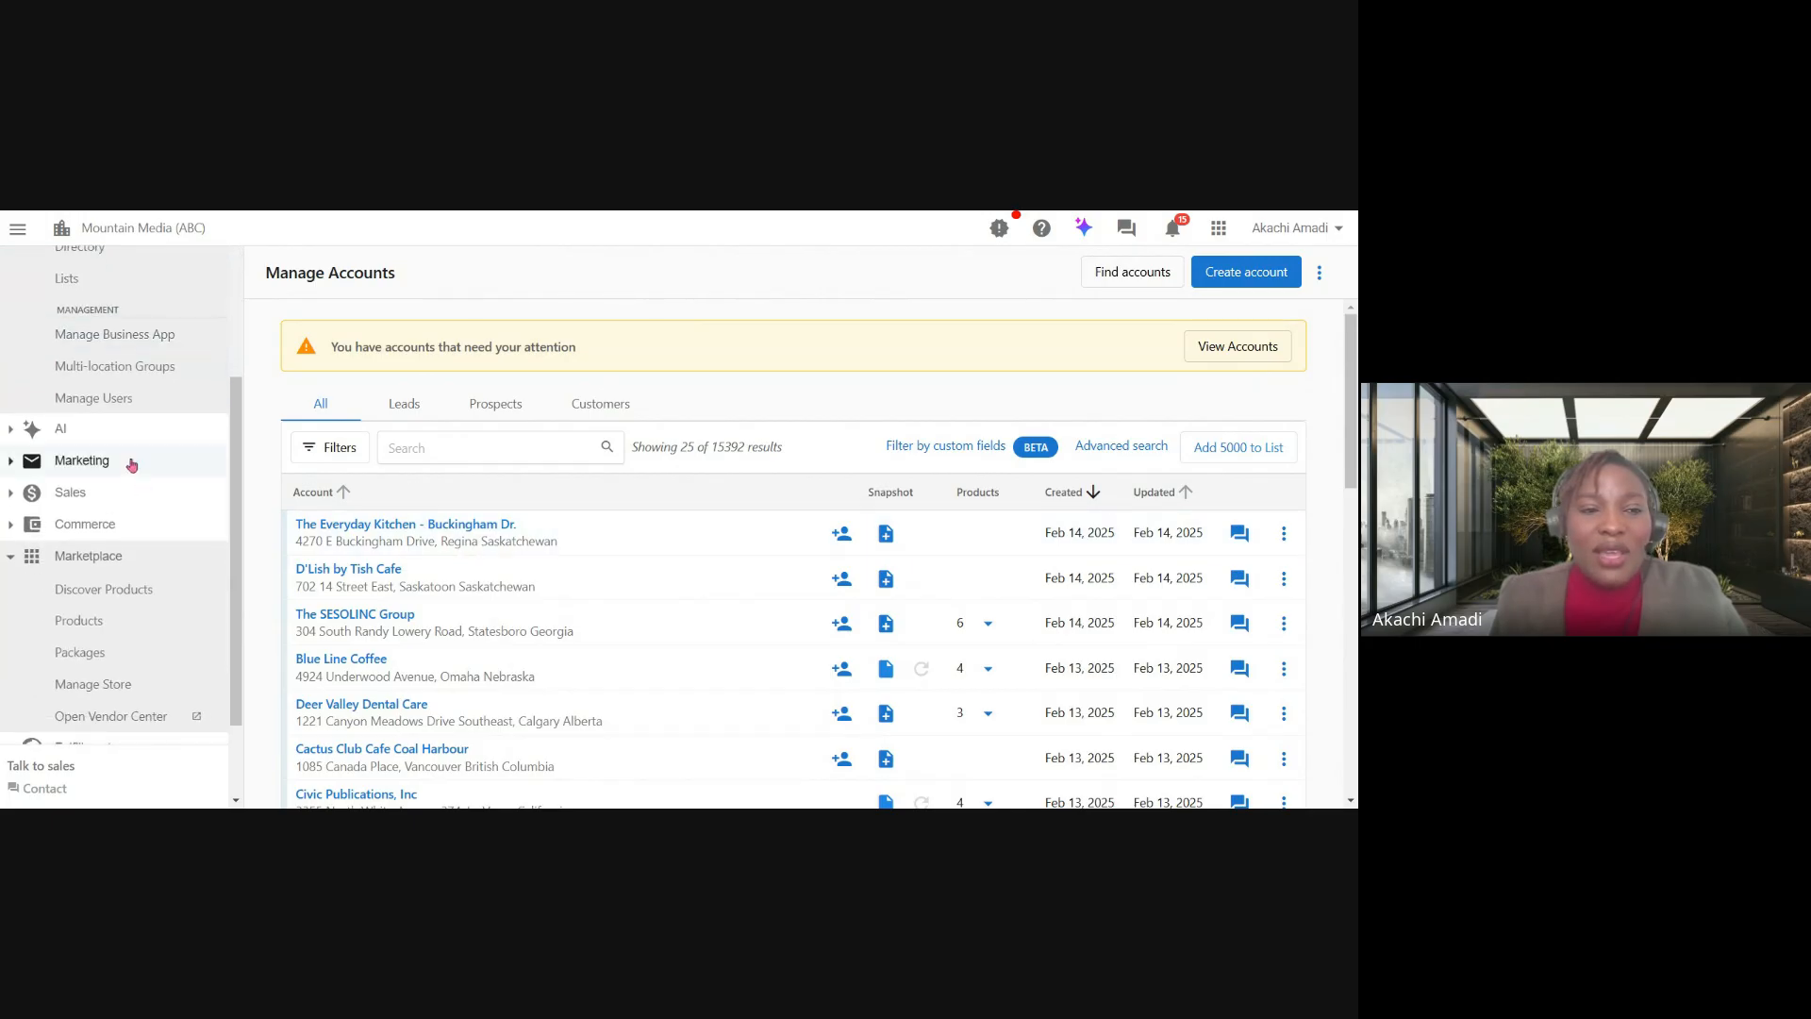
{"action": "left_click", "coordinate": [130, 462]}
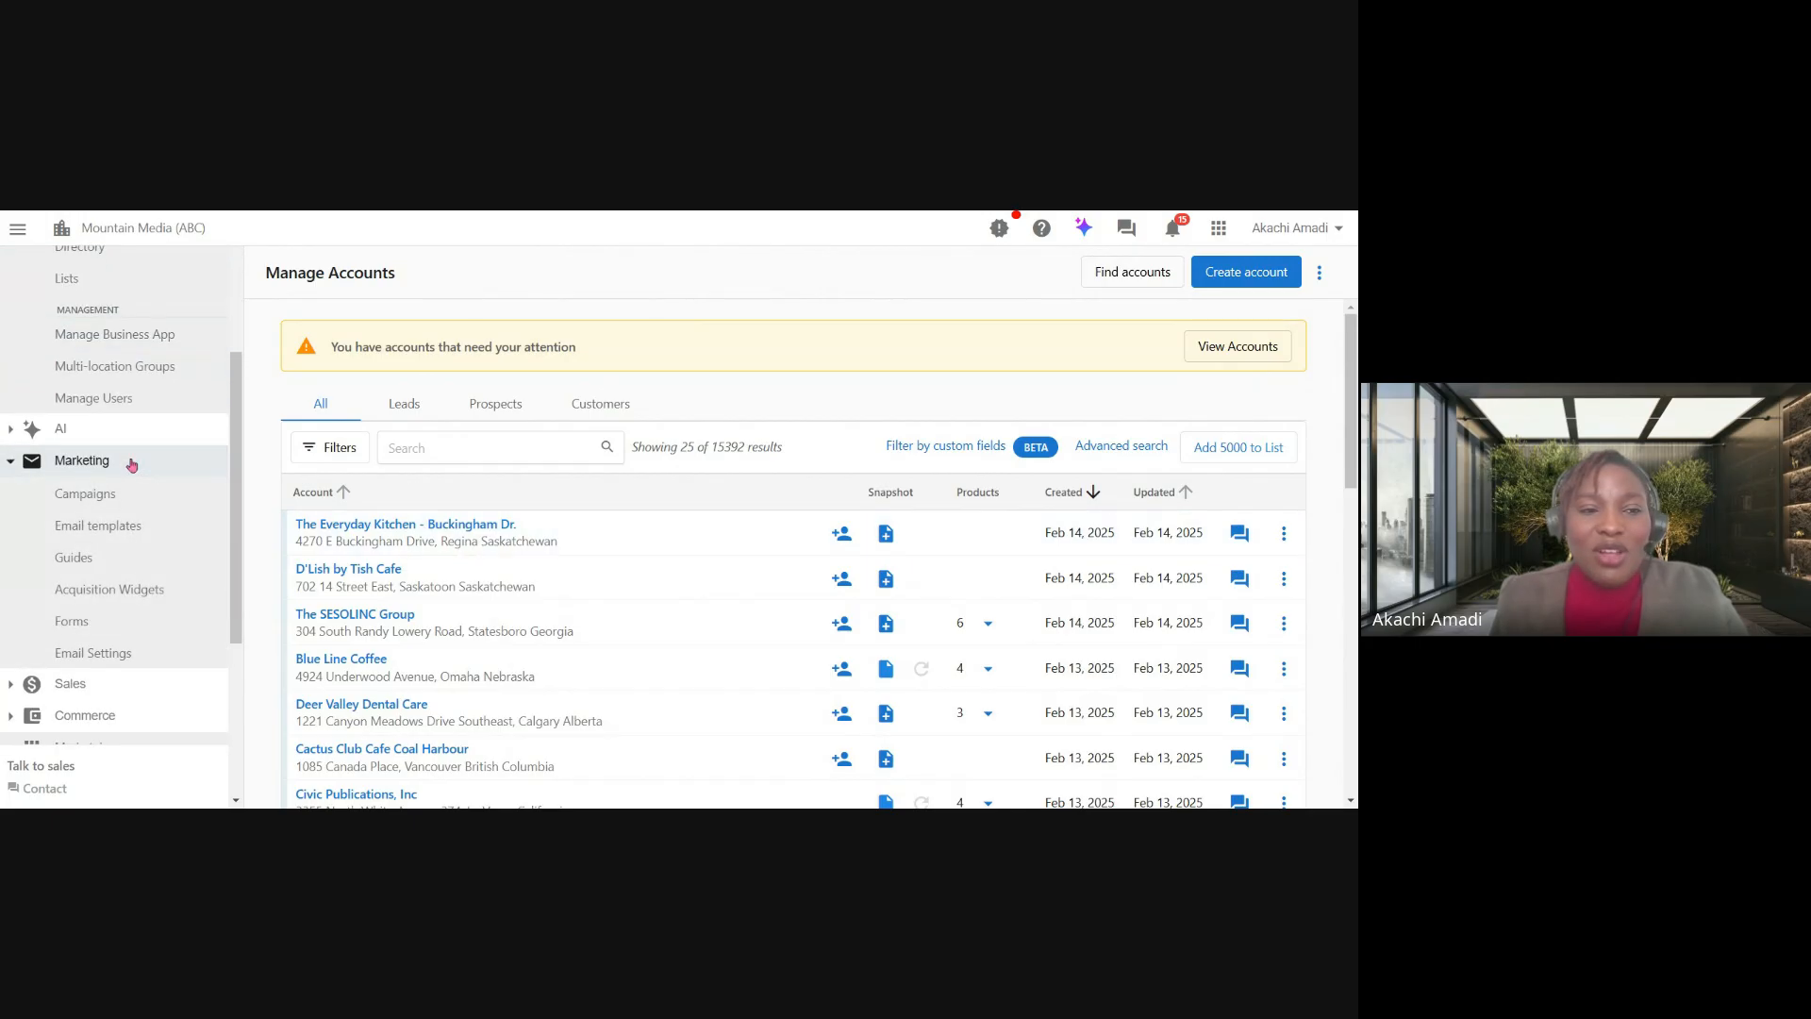
{"action": "left_click", "coordinate": [130, 525]}
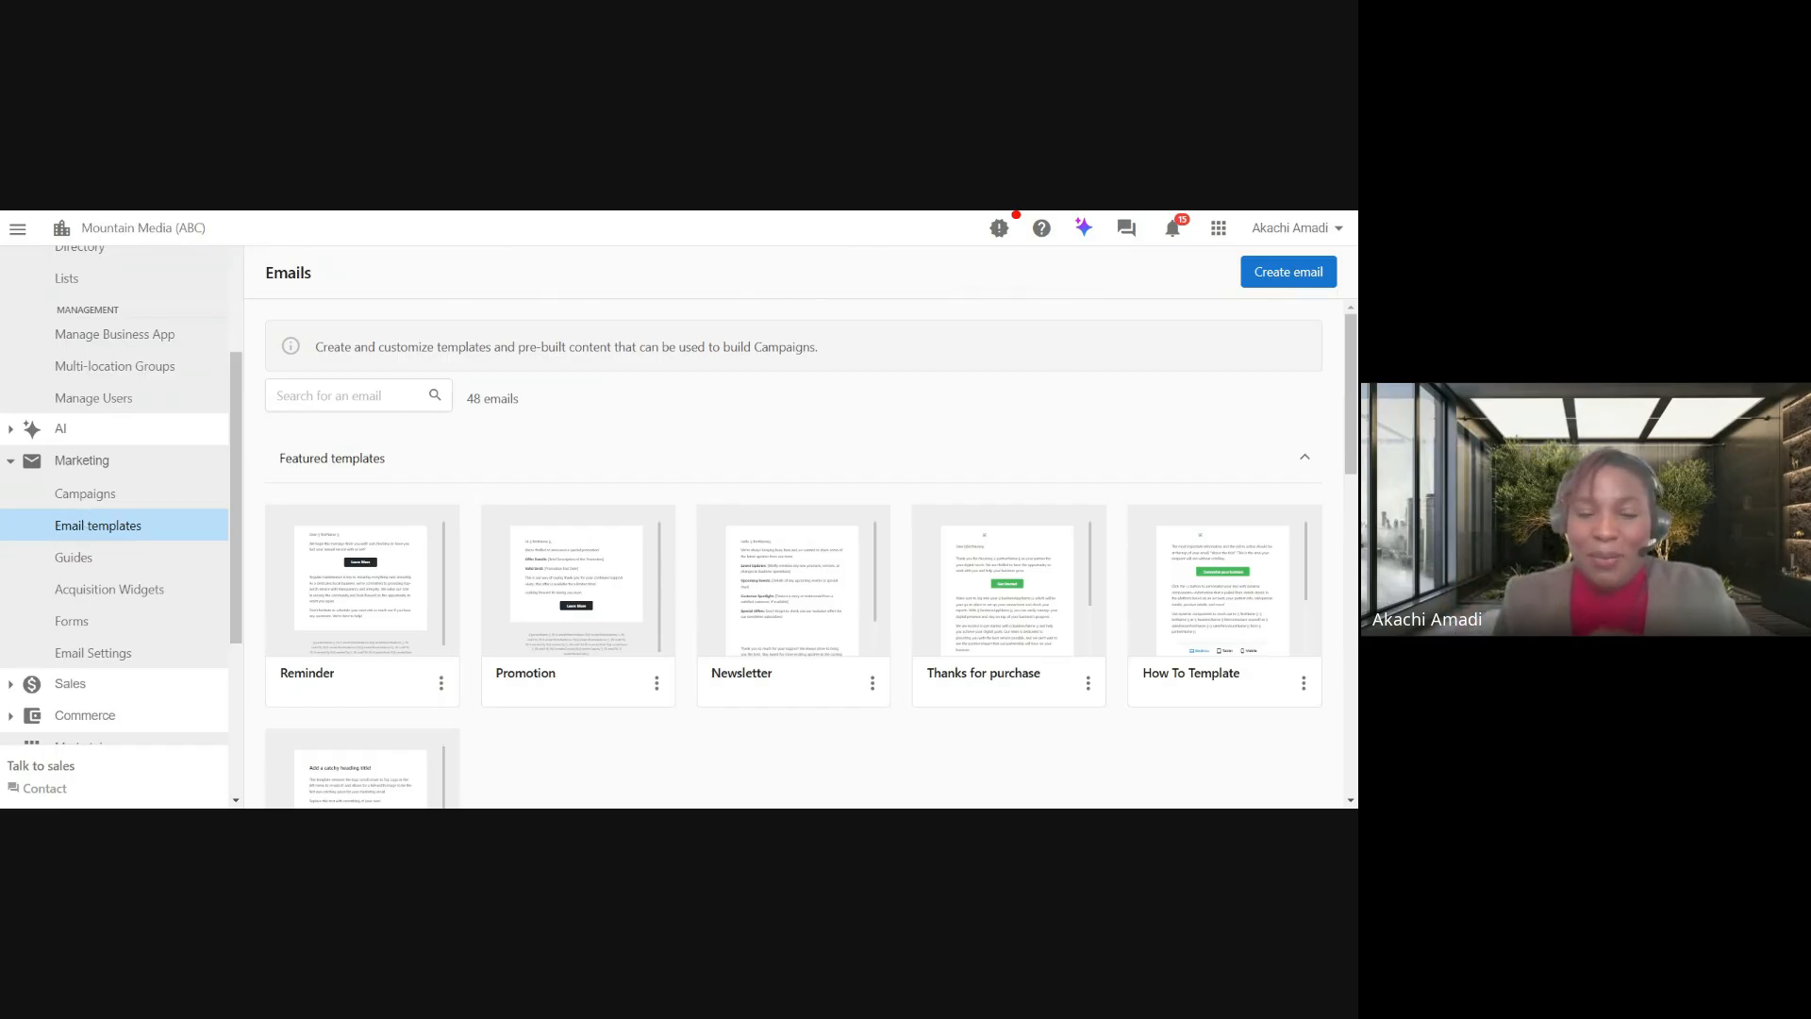
Look through the featured email templates, from Reminder and Promotion to the Marketing template.
{"action": "scroll", "coordinate": [540, 469], "scroll_direction": "down", "scroll_amount": 1}
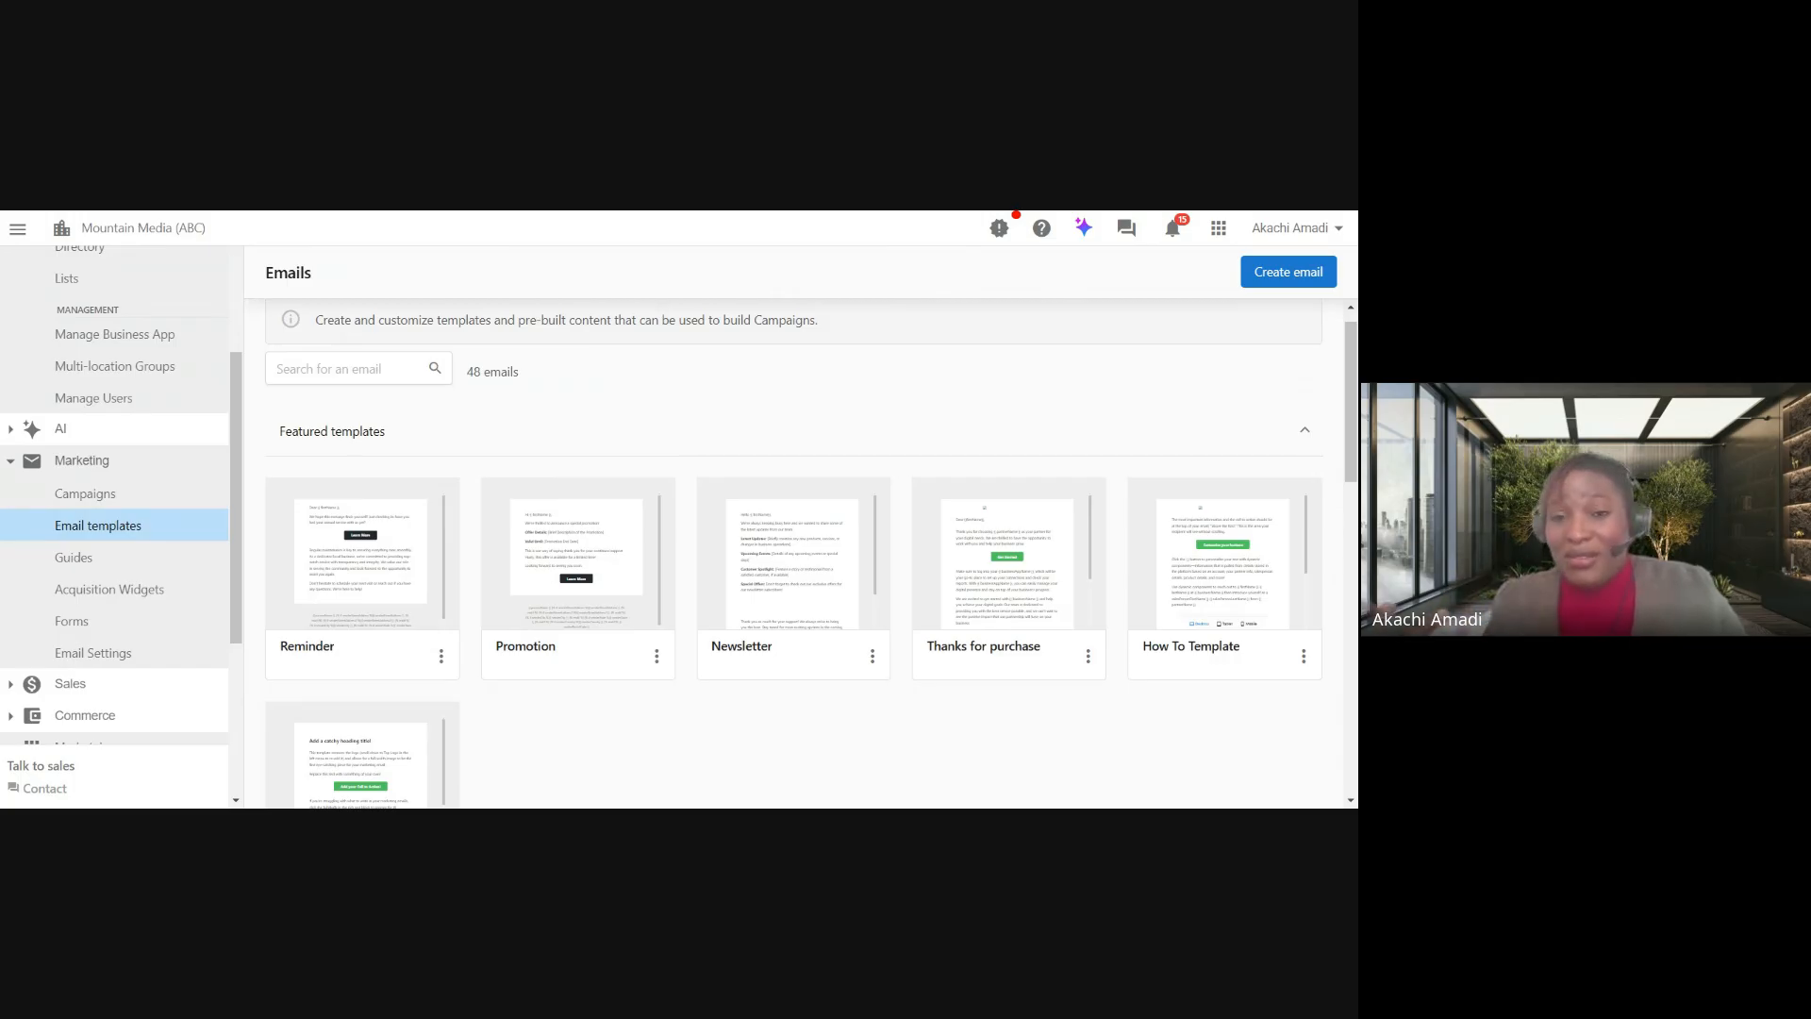
{"action": "scroll", "coordinate": [811, 557], "scroll_direction": "down", "scroll_amount": 1}
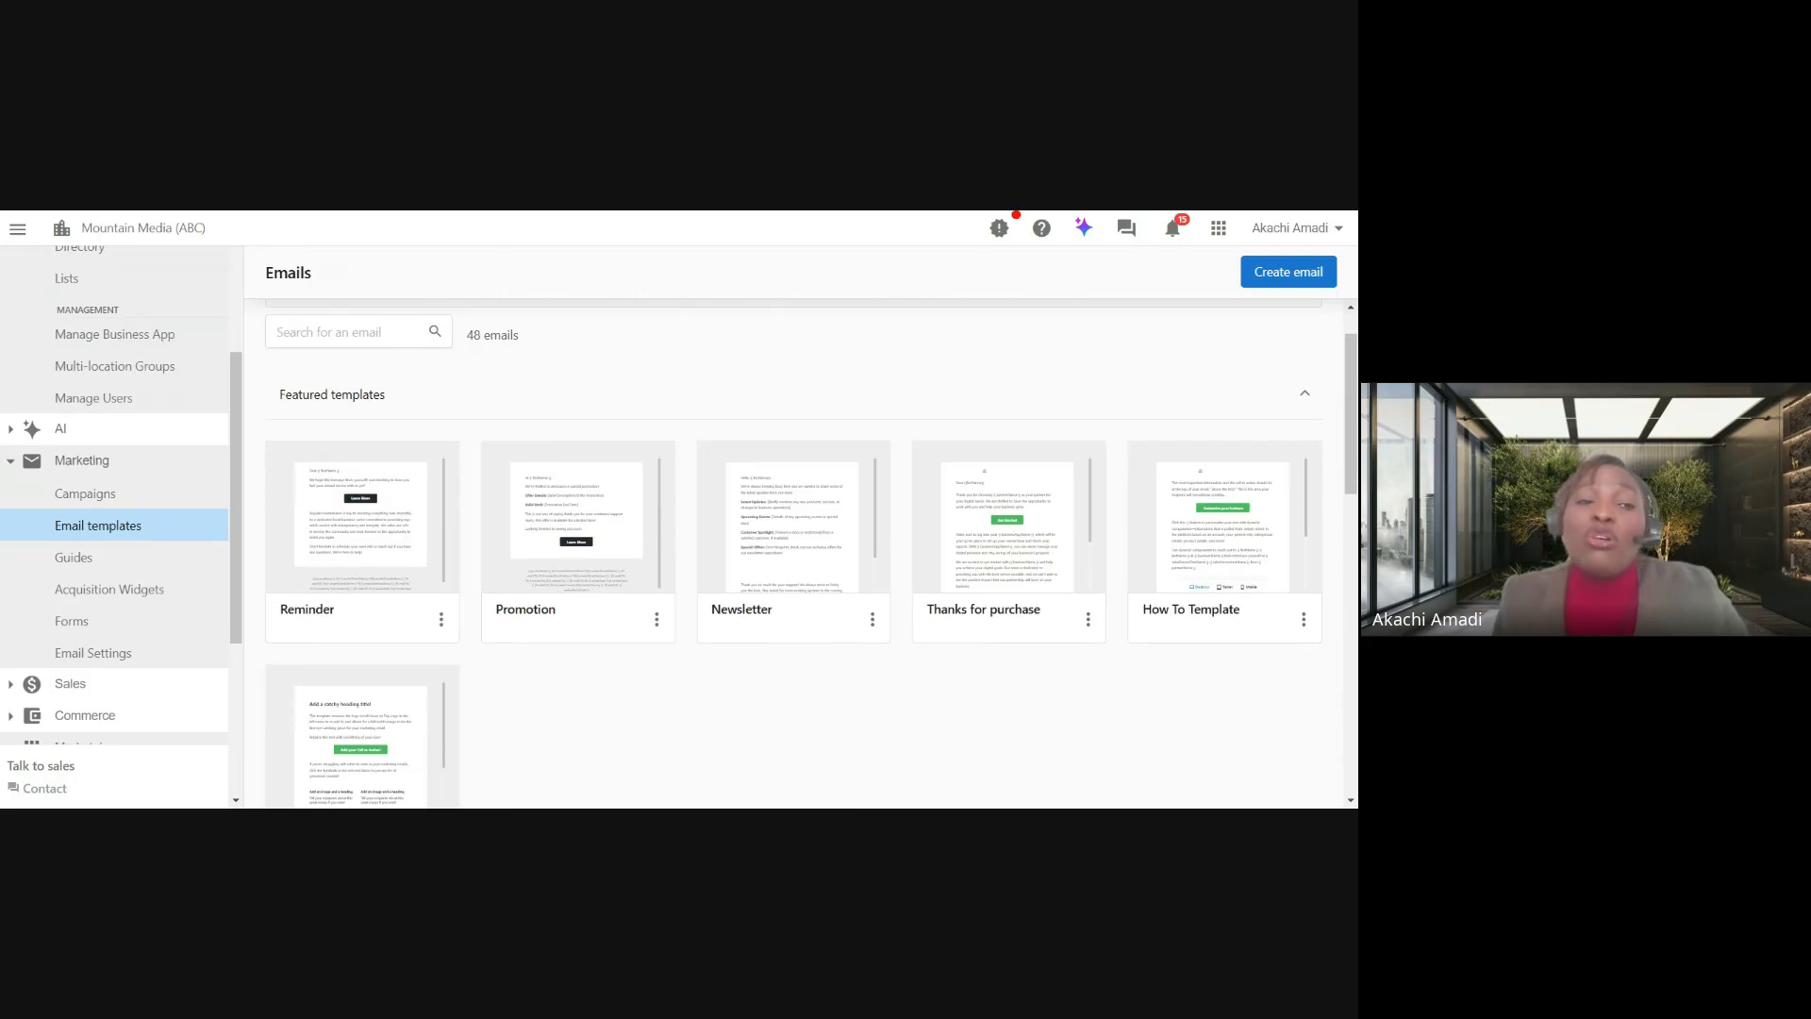
{"action": "scroll", "coordinate": [811, 556], "scroll_direction": "up", "scroll_amount": 1}
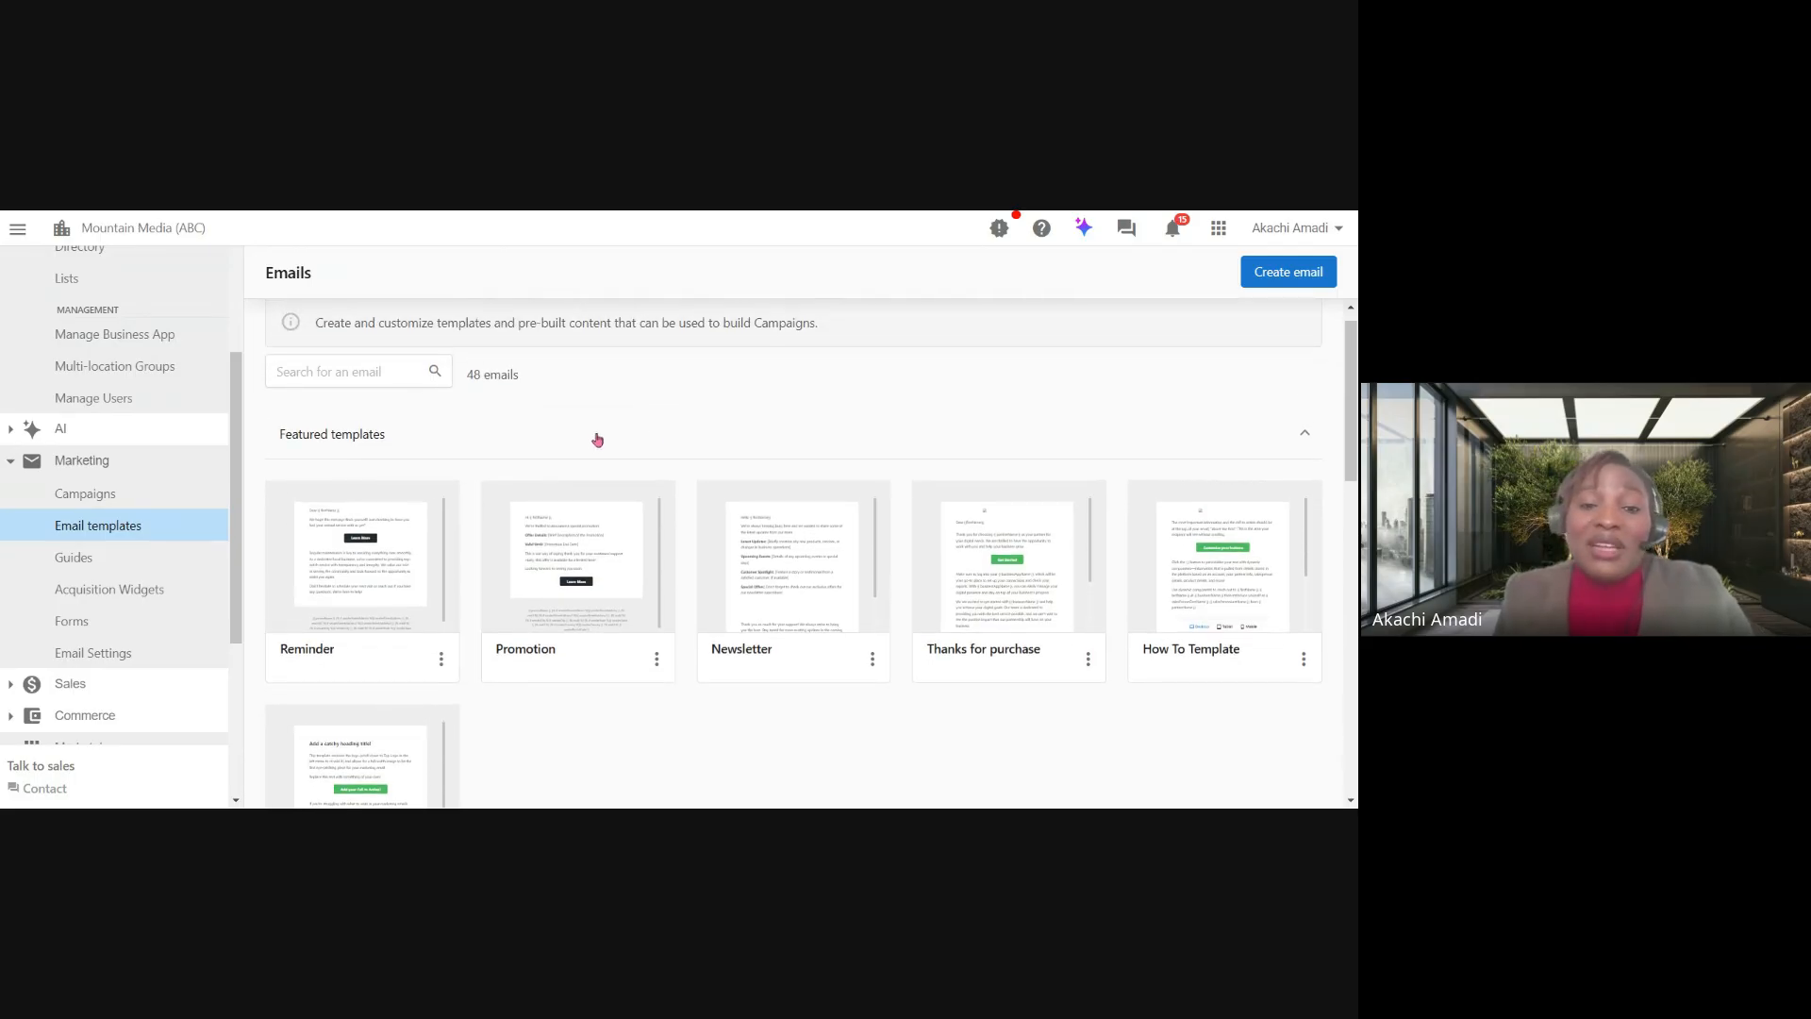
{"action": "scroll", "coordinate": [699, 715], "scroll_direction": "down", "scroll_amount": 3}
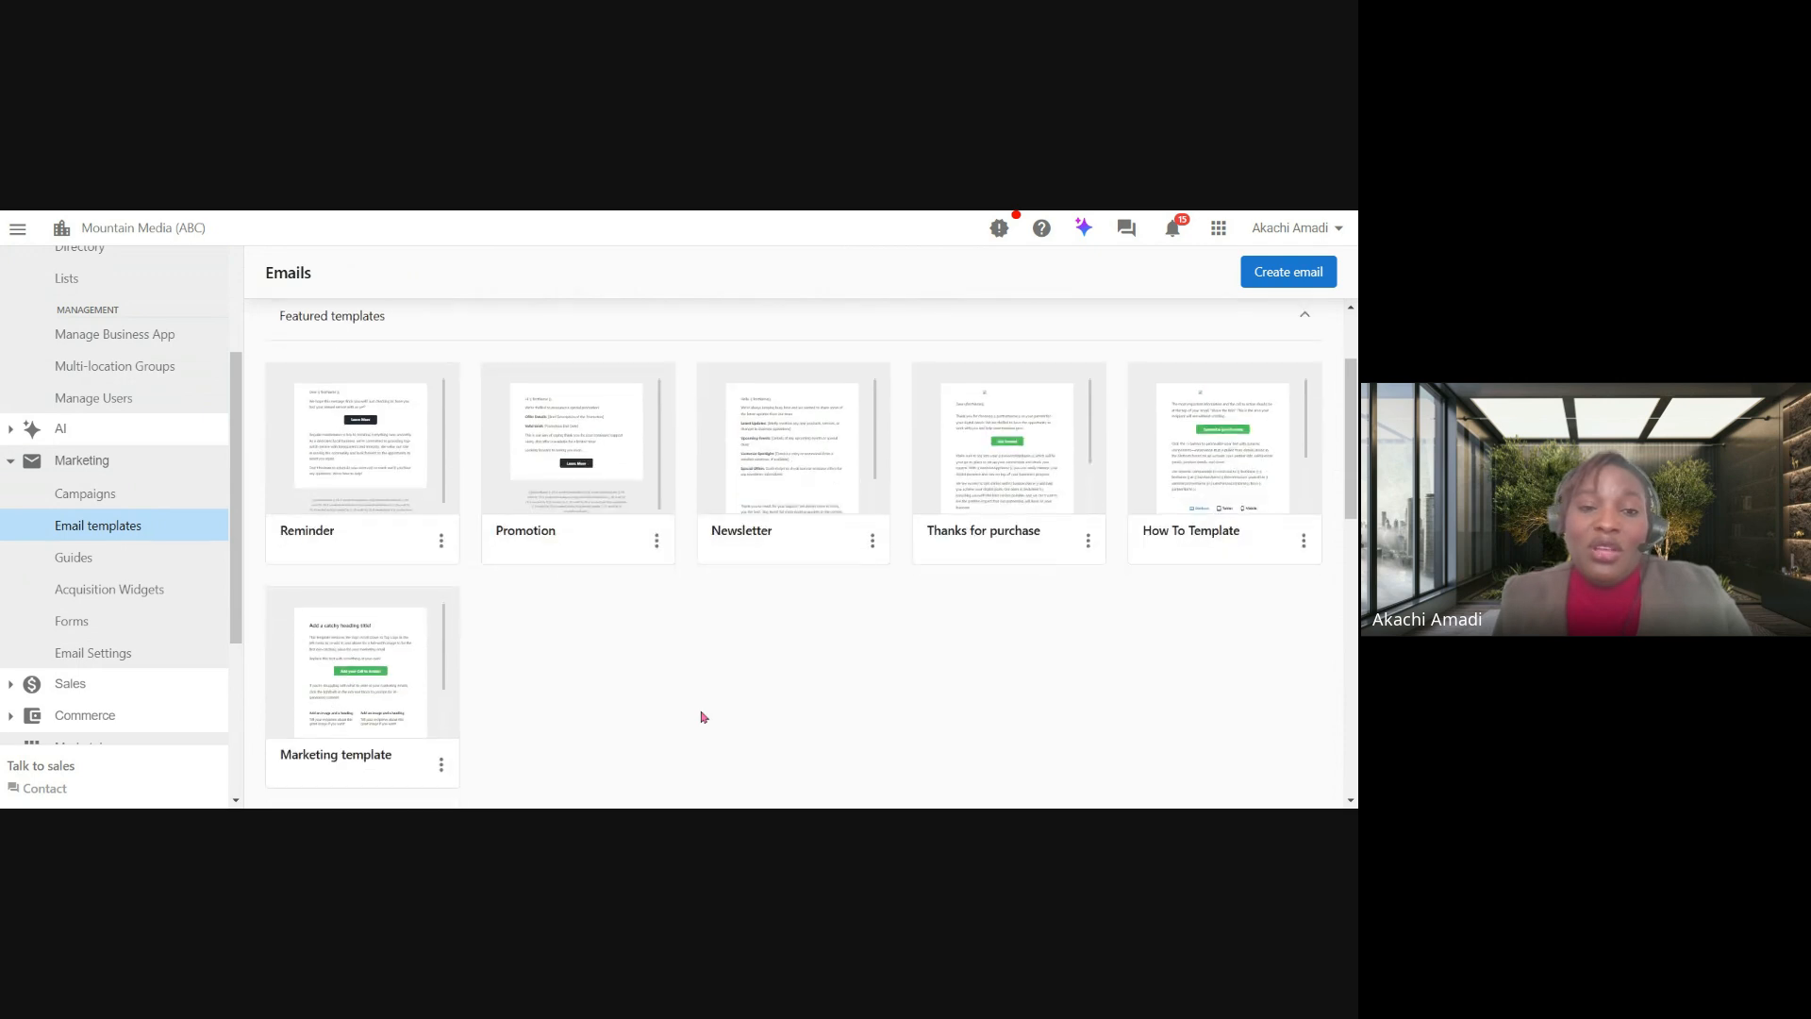
{"action": "scroll", "coordinate": [628, 663], "scroll_direction": "down", "scroll_amount": 1}
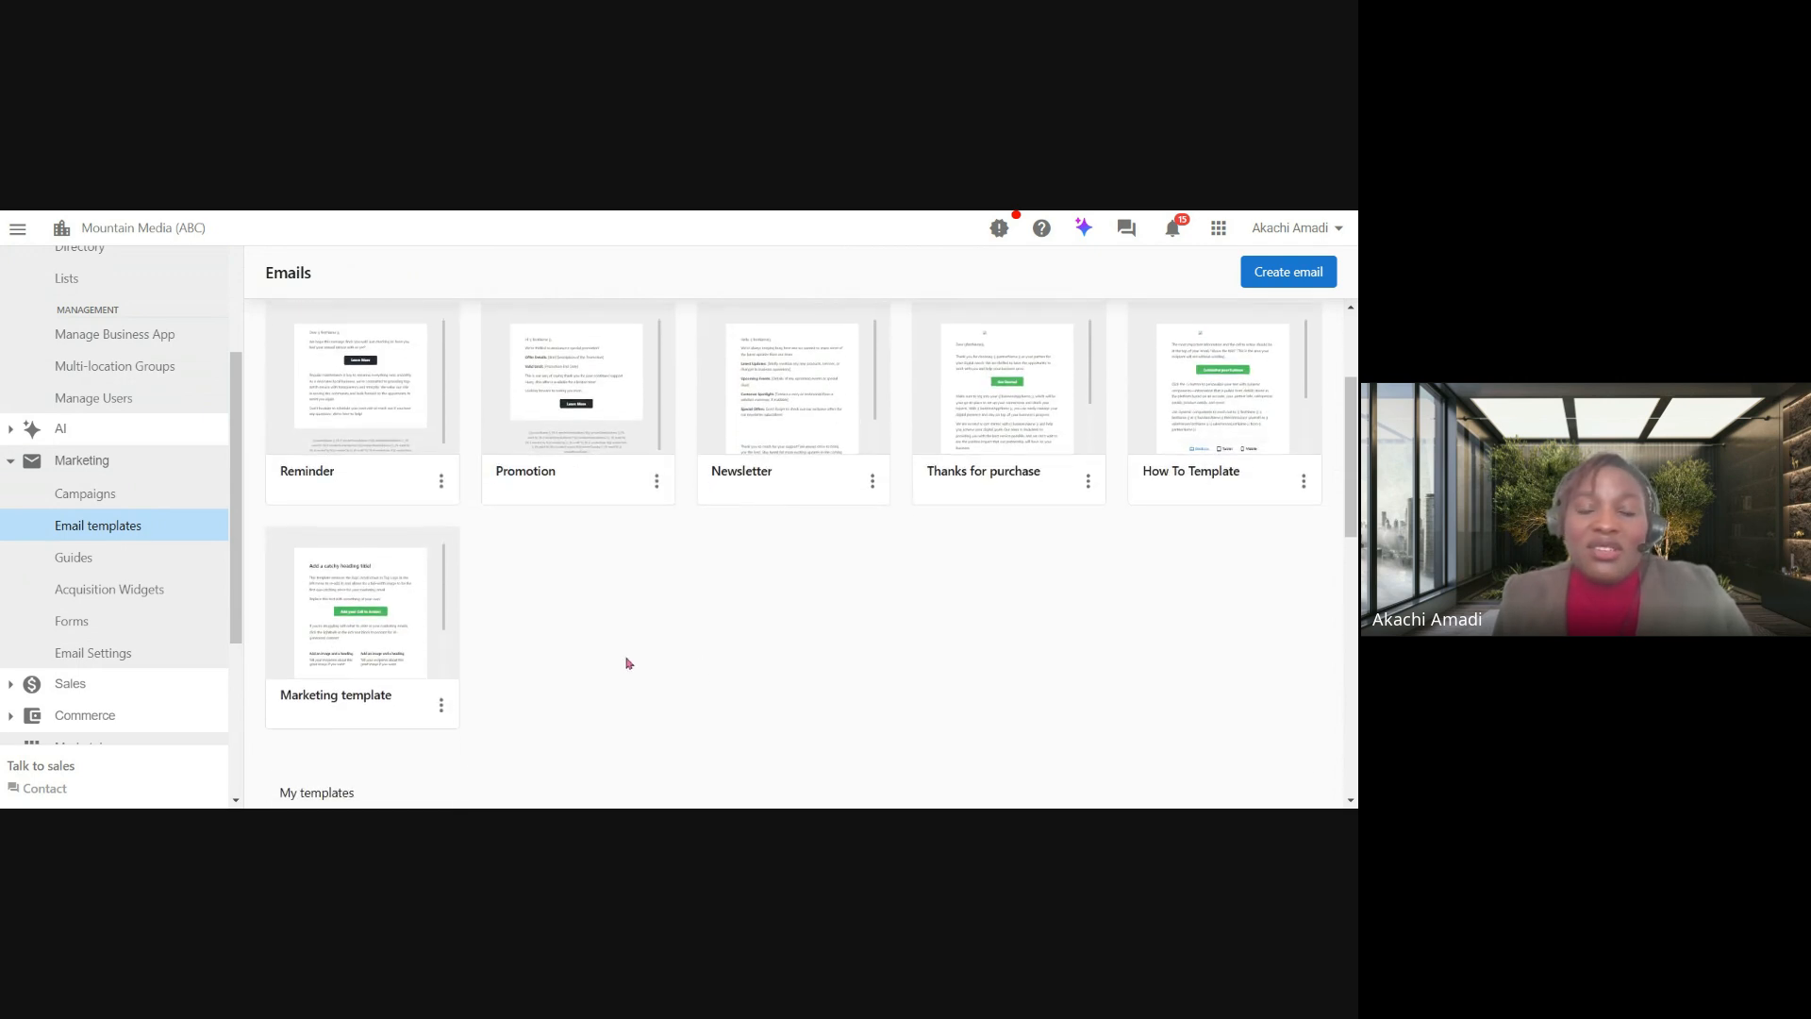
{"action": "scroll", "coordinate": [629, 663], "scroll_direction": "up", "scroll_amount": 1}
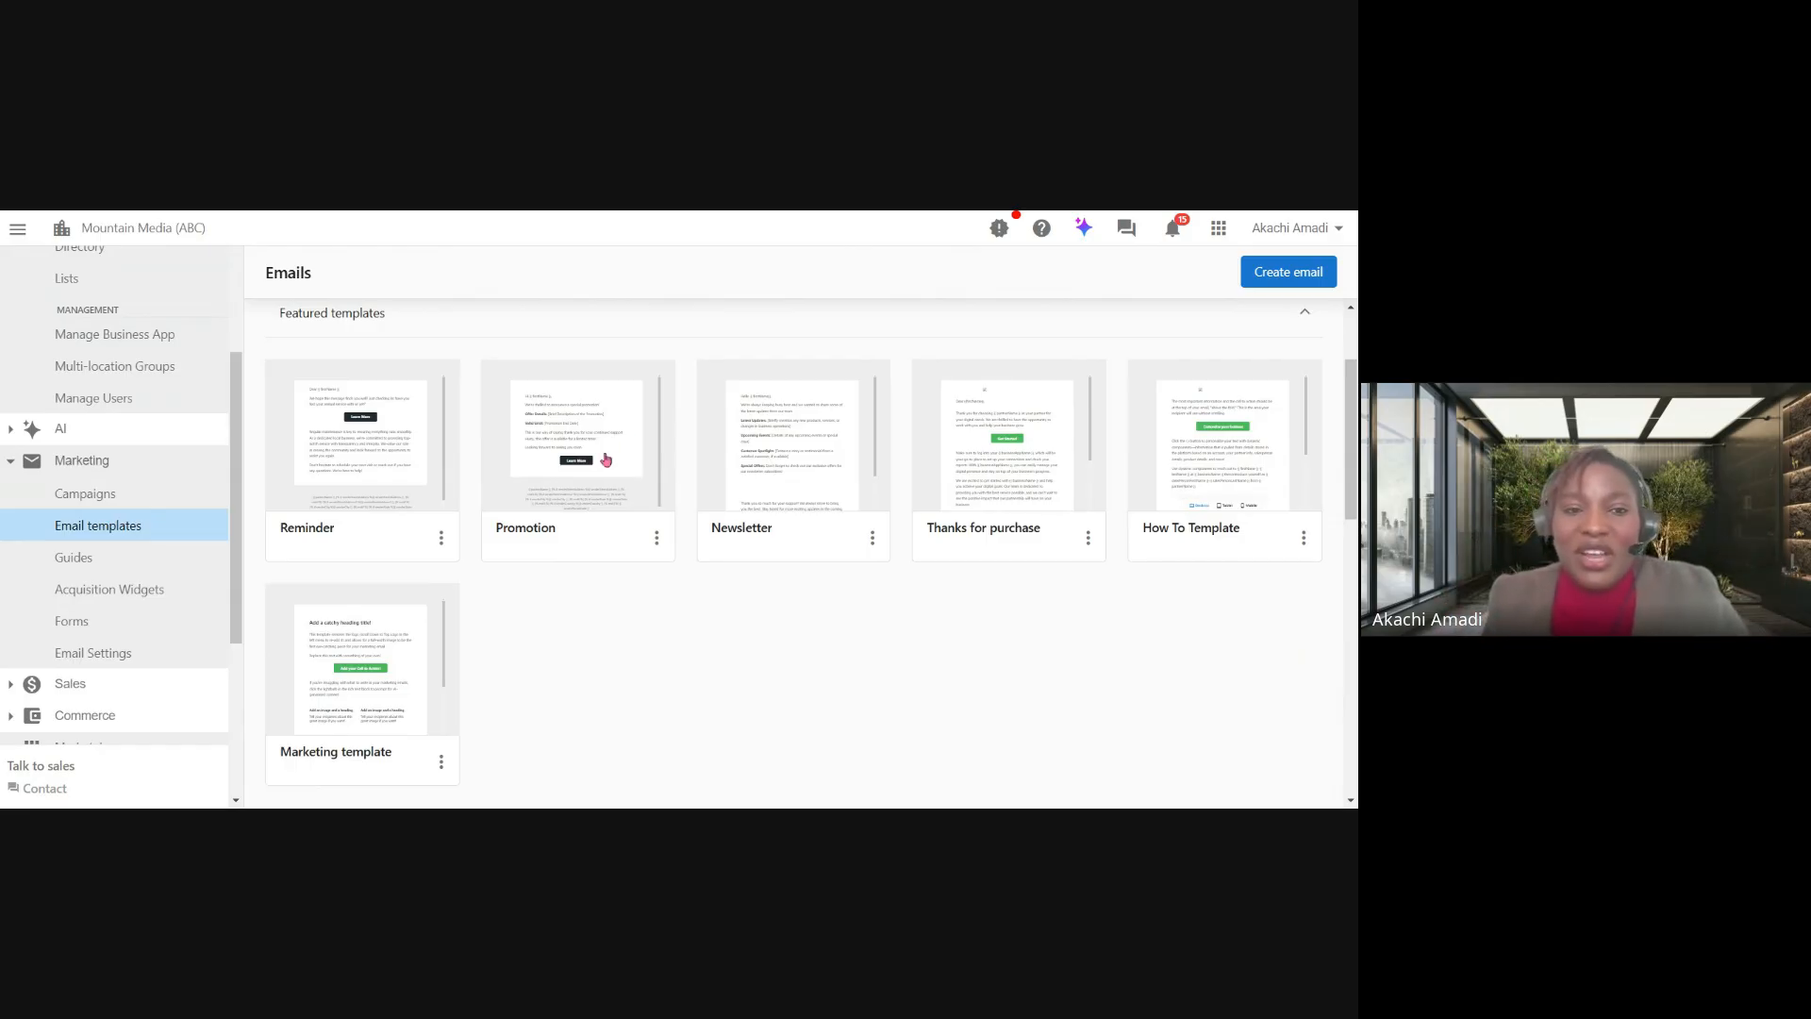
{"action": "scroll", "coordinate": [539, 457], "scroll_direction": "up", "scroll_amount": 3}
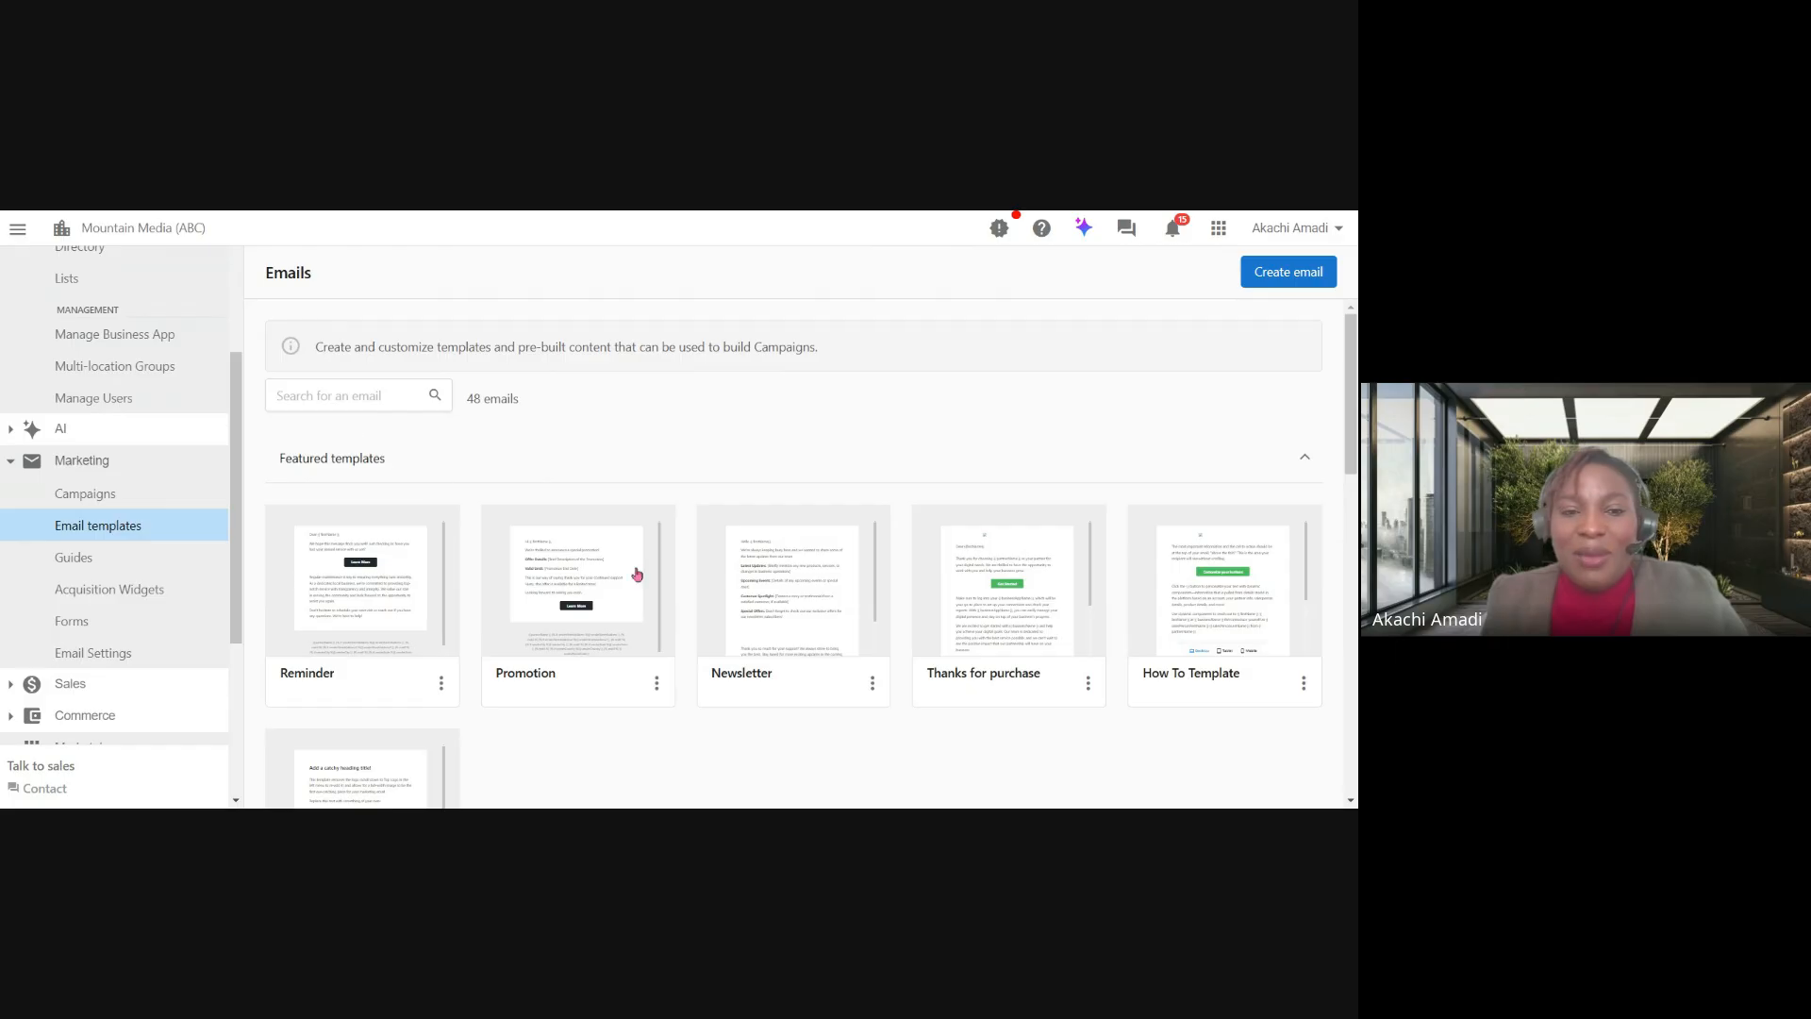
{"action": "scroll", "coordinate": [634, 571], "scroll_direction": "down", "scroll_amount": 1}
{"action": "scroll", "coordinate": [632, 577], "scroll_direction": "down", "scroll_amount": 1}
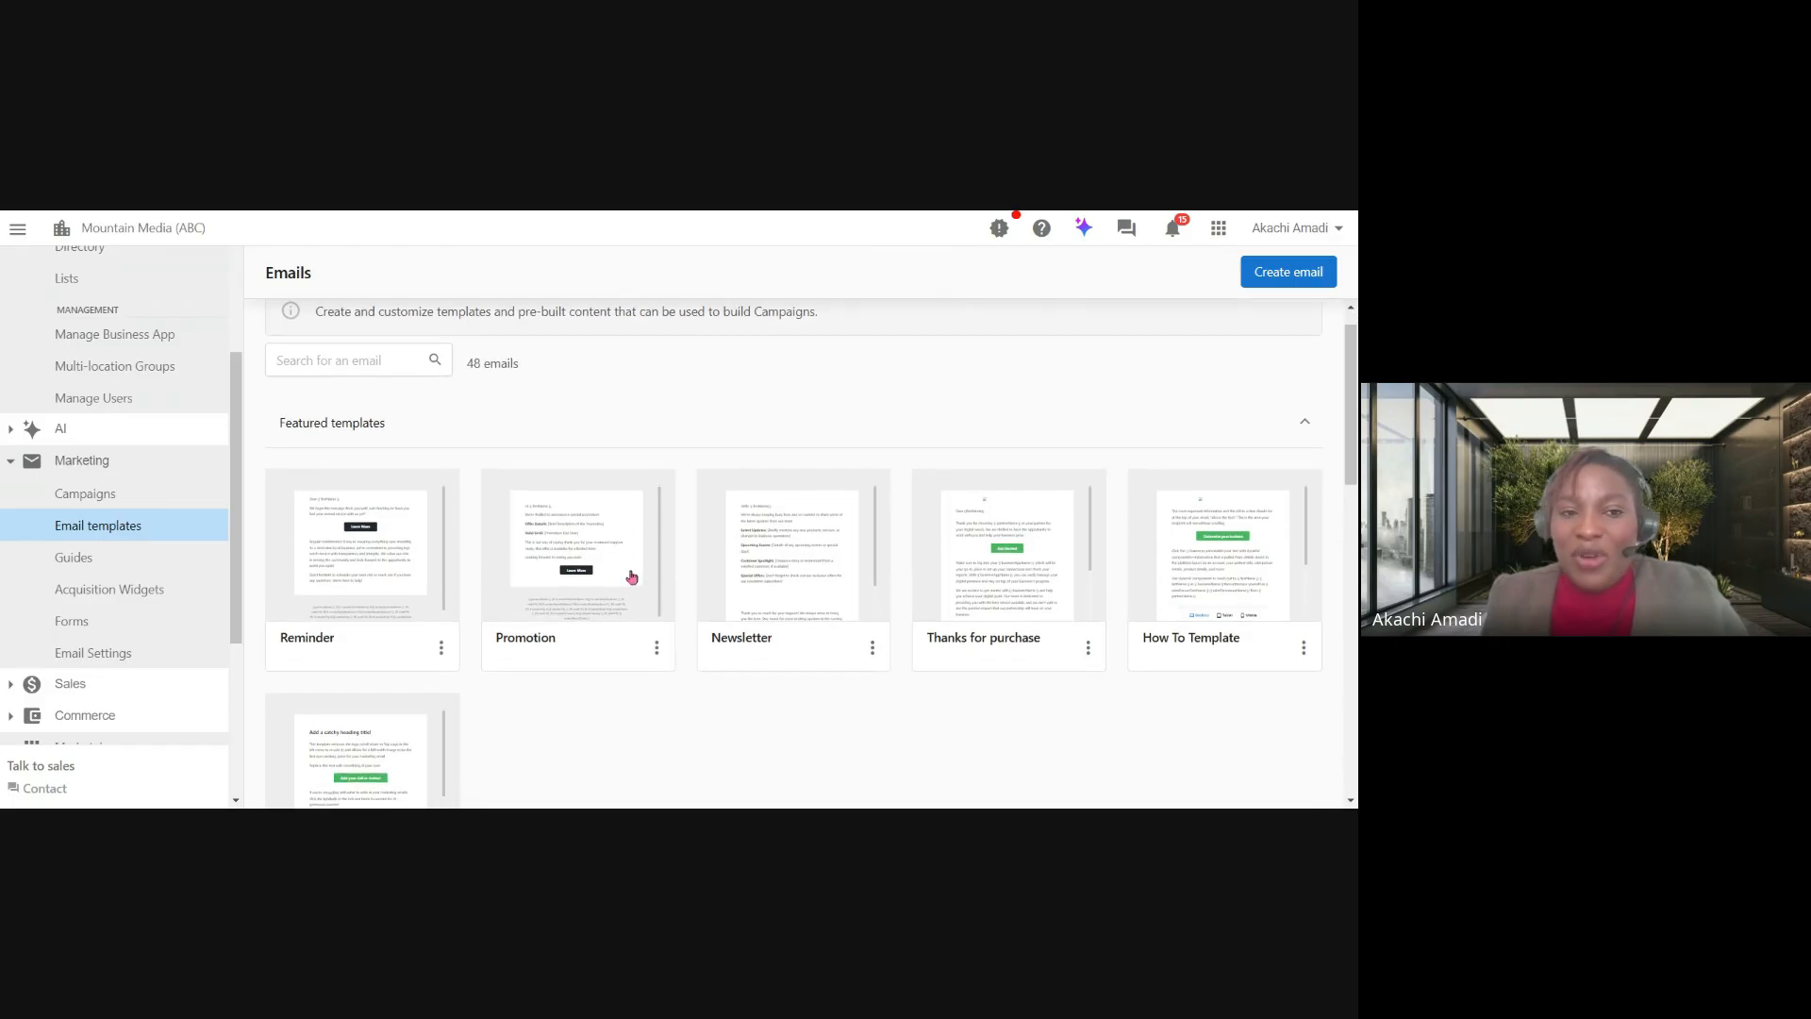
Preview the featured Promotion email template in its desktop layout and read through its offer text.
{"action": "left_click", "coordinate": [595, 535]}
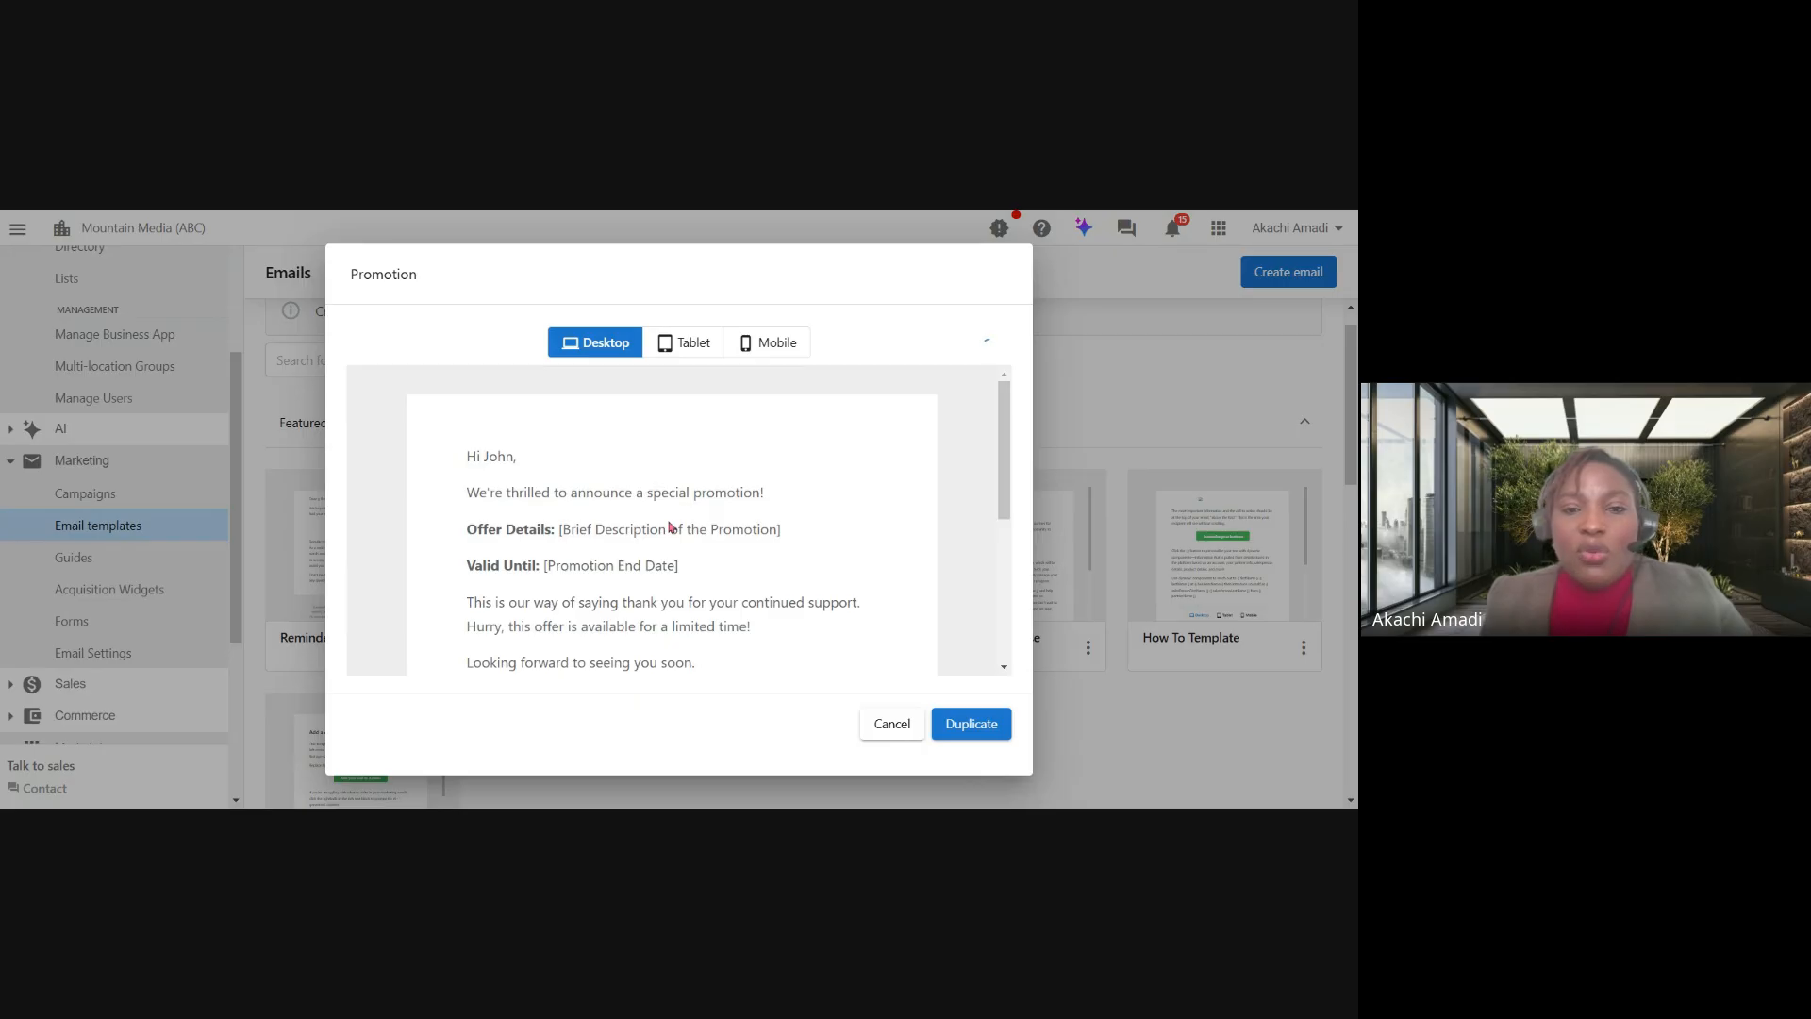
{"action": "scroll", "coordinate": [579, 561], "scroll_direction": "down", "scroll_amount": 3}
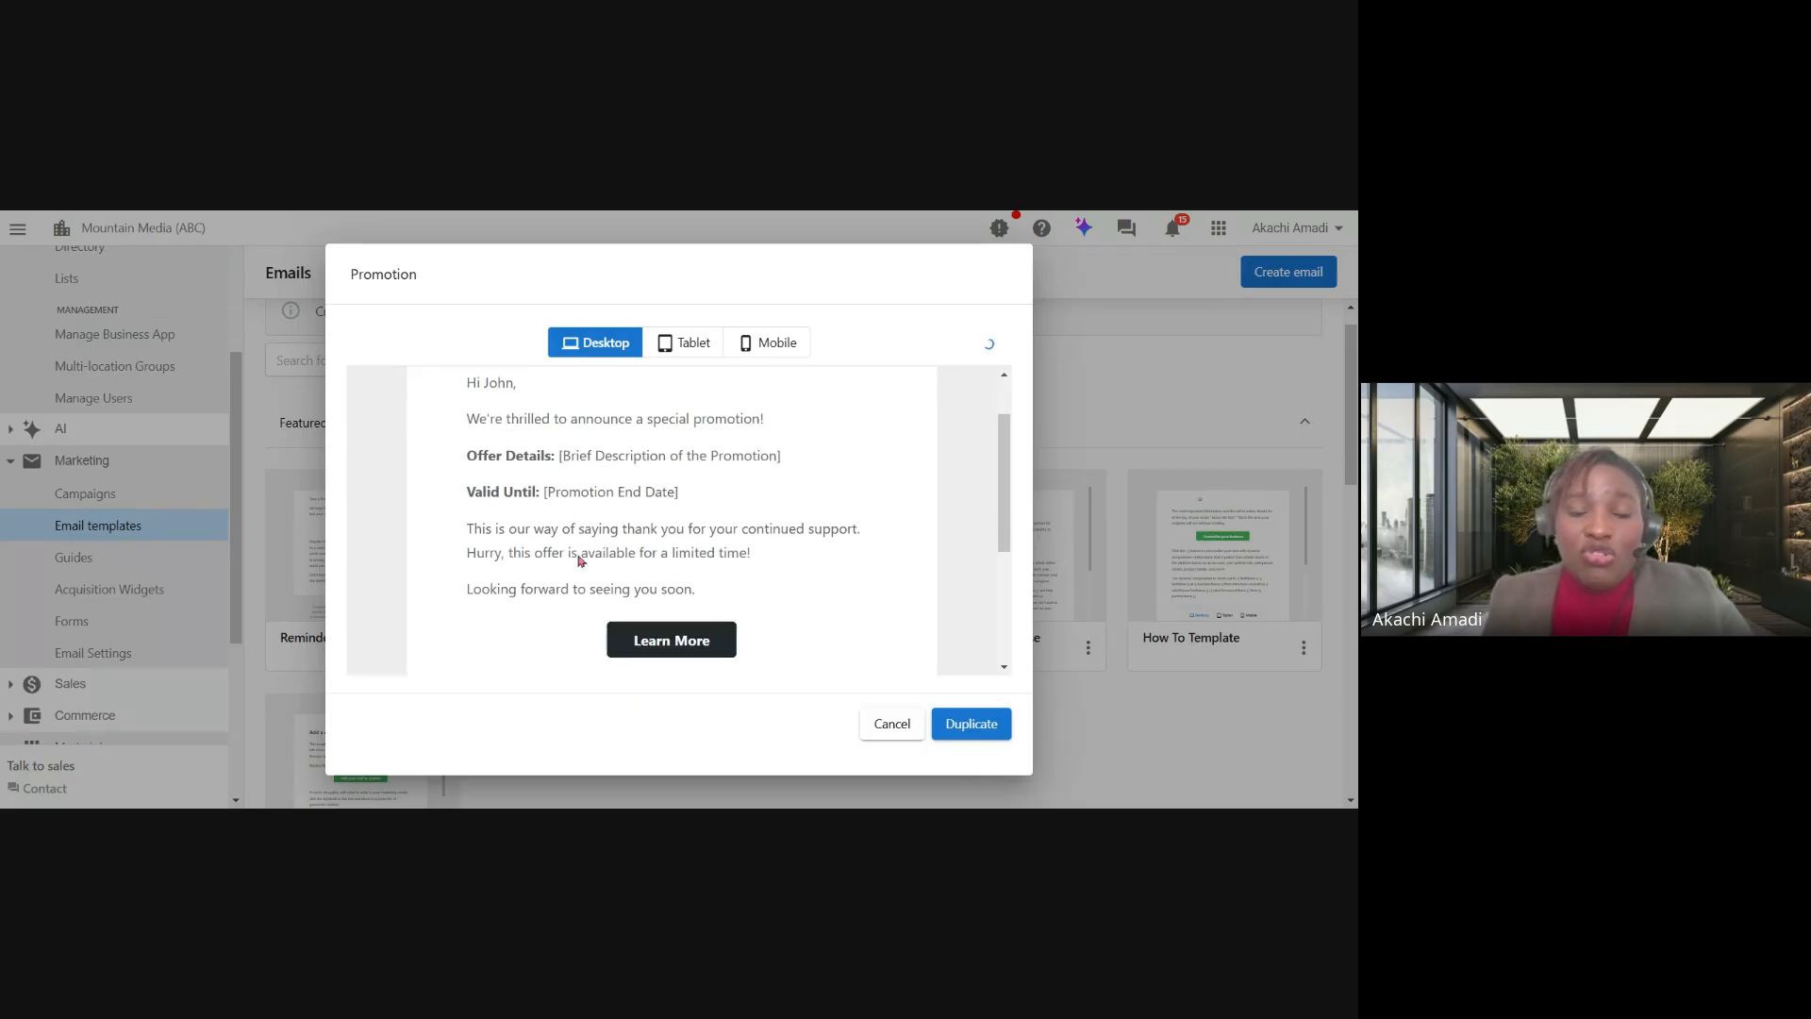
{"action": "scroll", "coordinate": [672, 520], "scroll_direction": "up", "scroll_amount": 4}
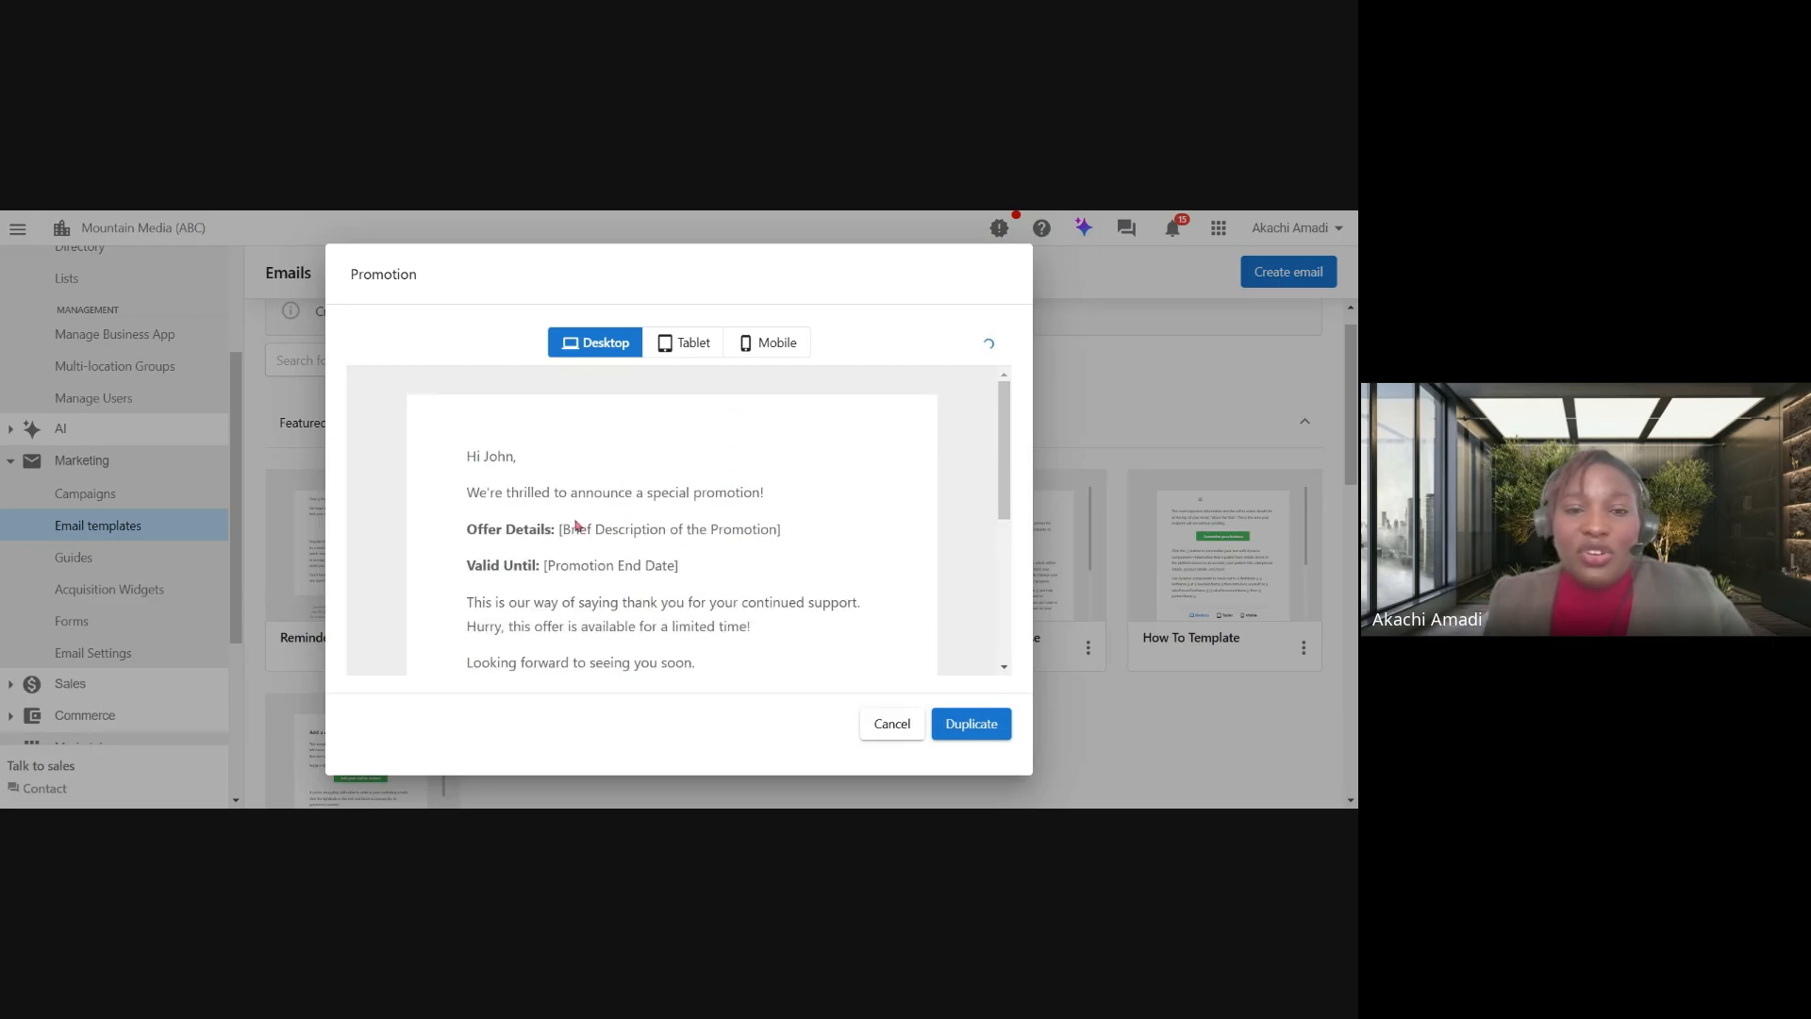
{"action": "scroll", "coordinate": [568, 583], "scroll_direction": "down", "scroll_amount": 1}
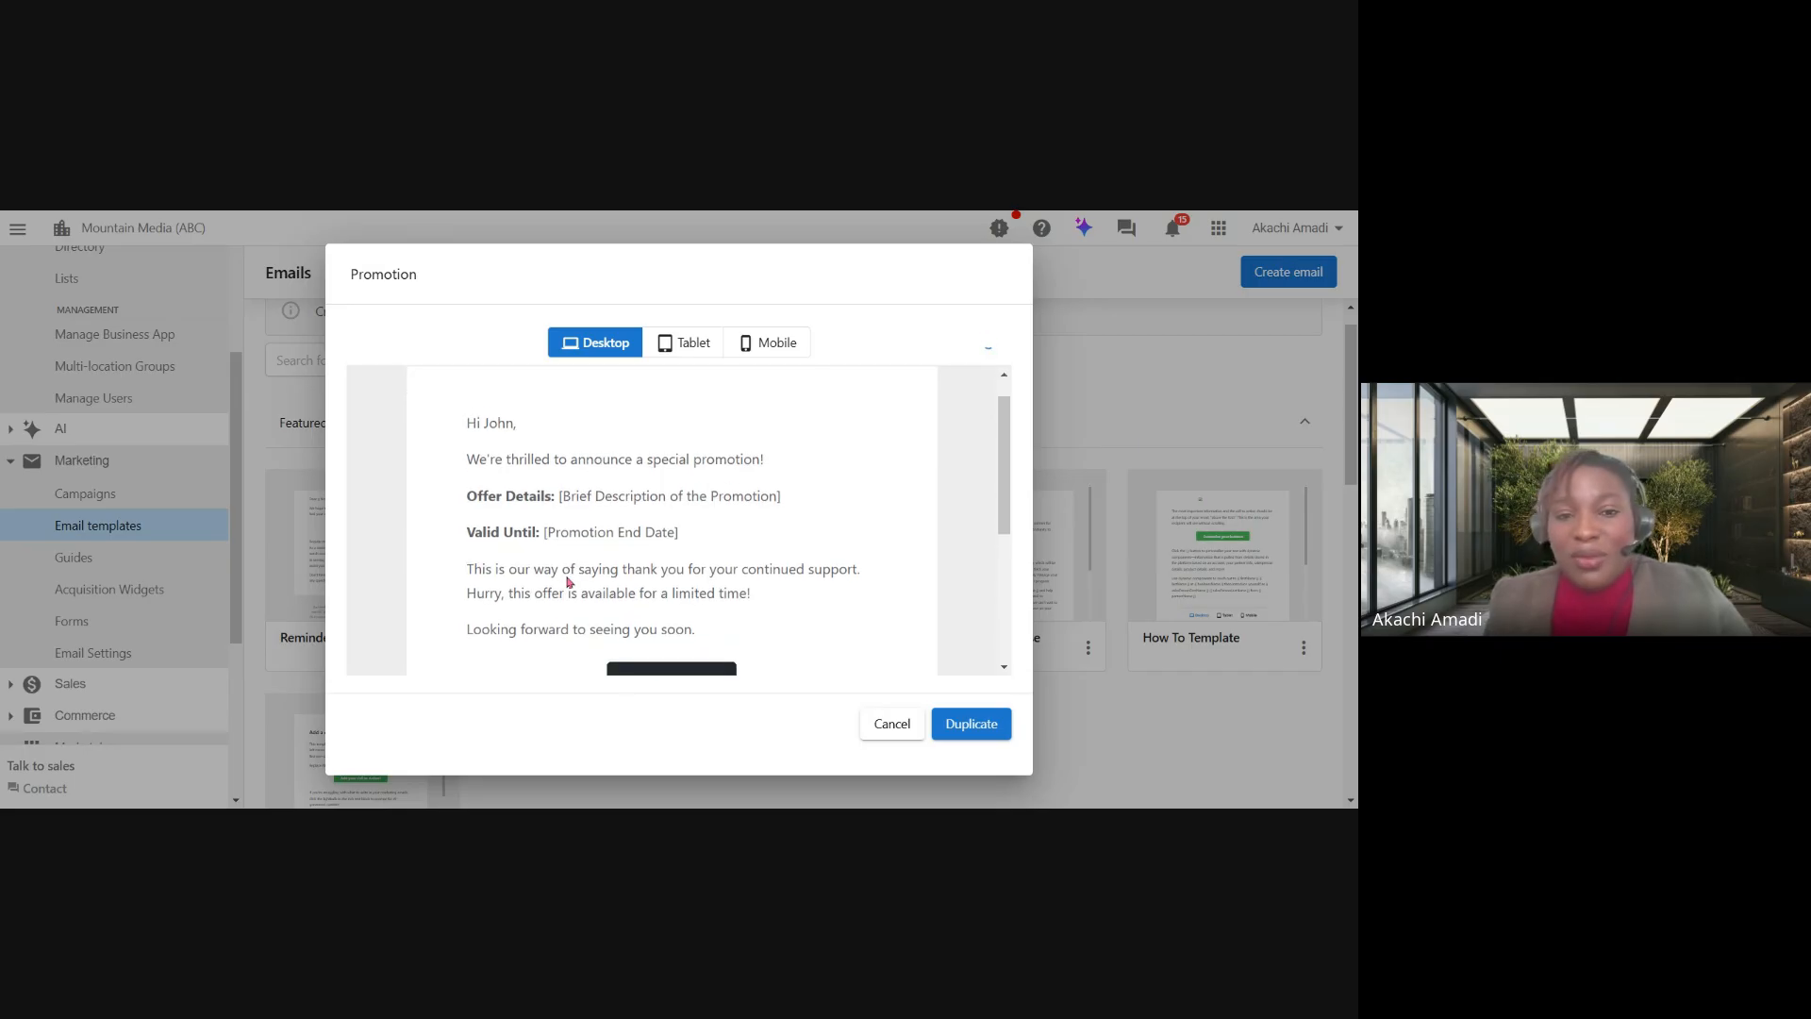
Duplicate the featured Promotion email template and name the copy "Promotion_ Valentine".
{"action": "scroll", "coordinate": [569, 582], "scroll_direction": "down", "scroll_amount": 1}
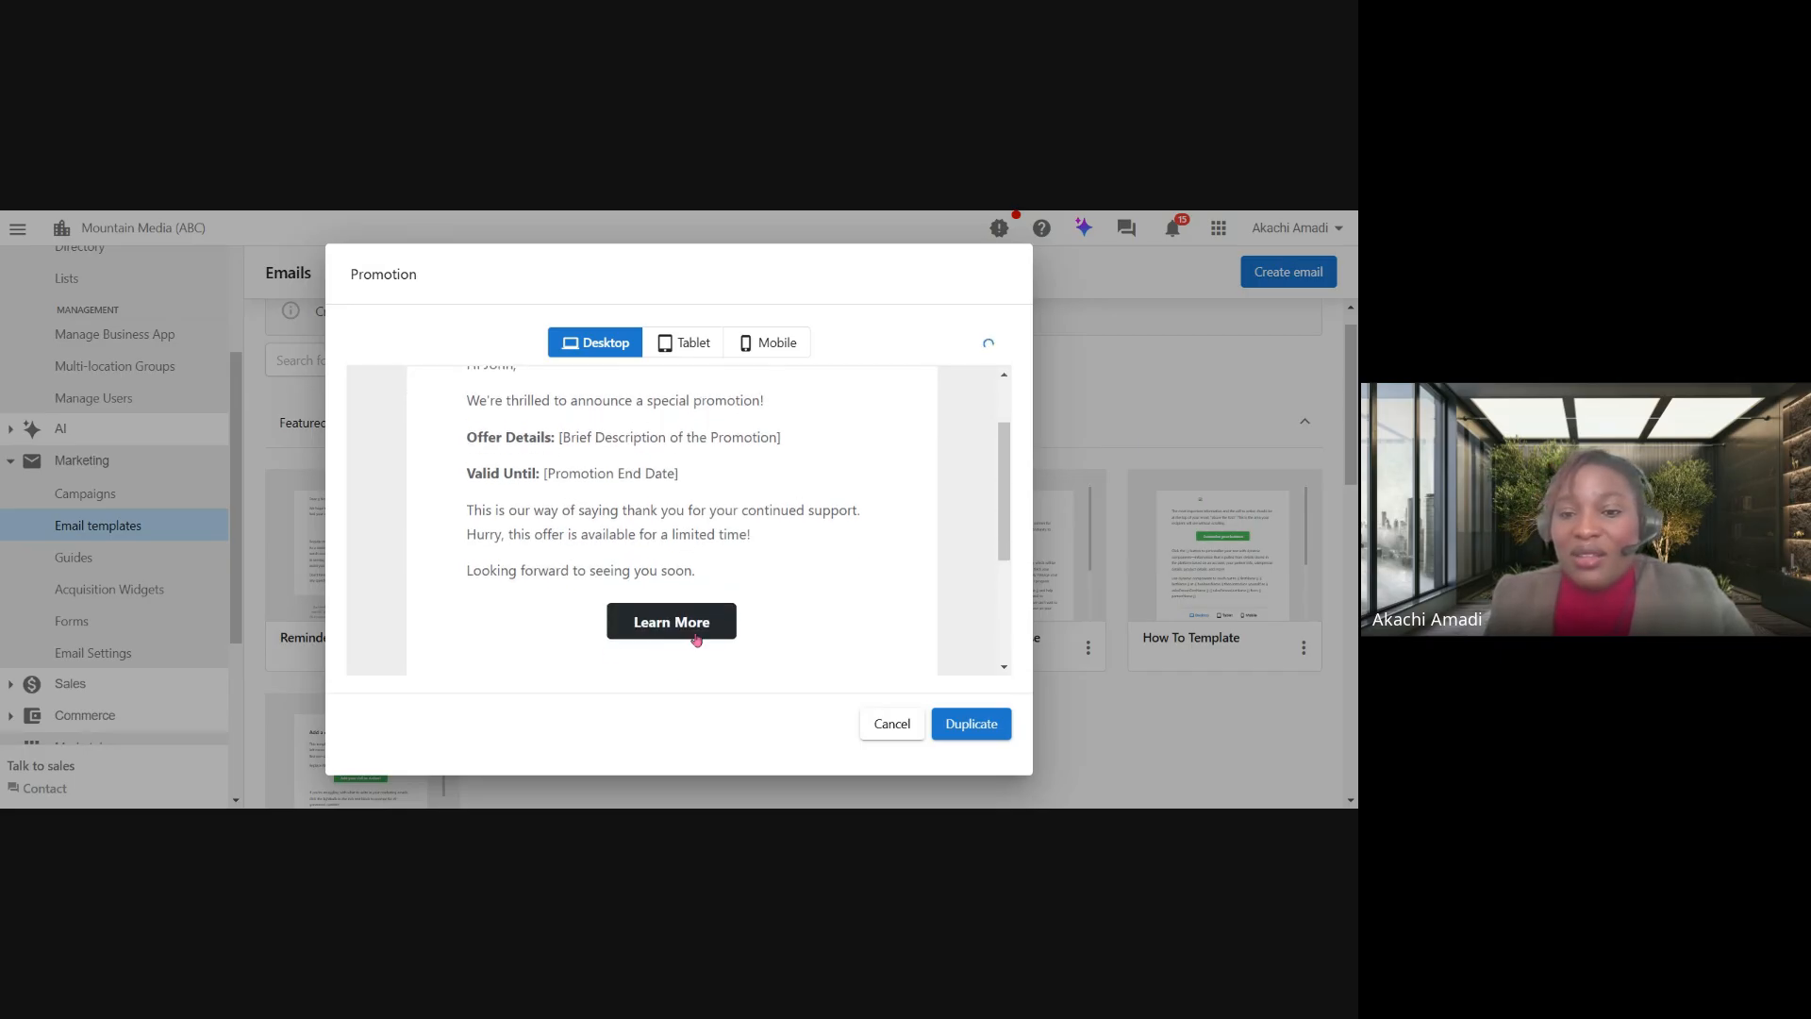
{"action": "left_click", "coordinate": [969, 728]}
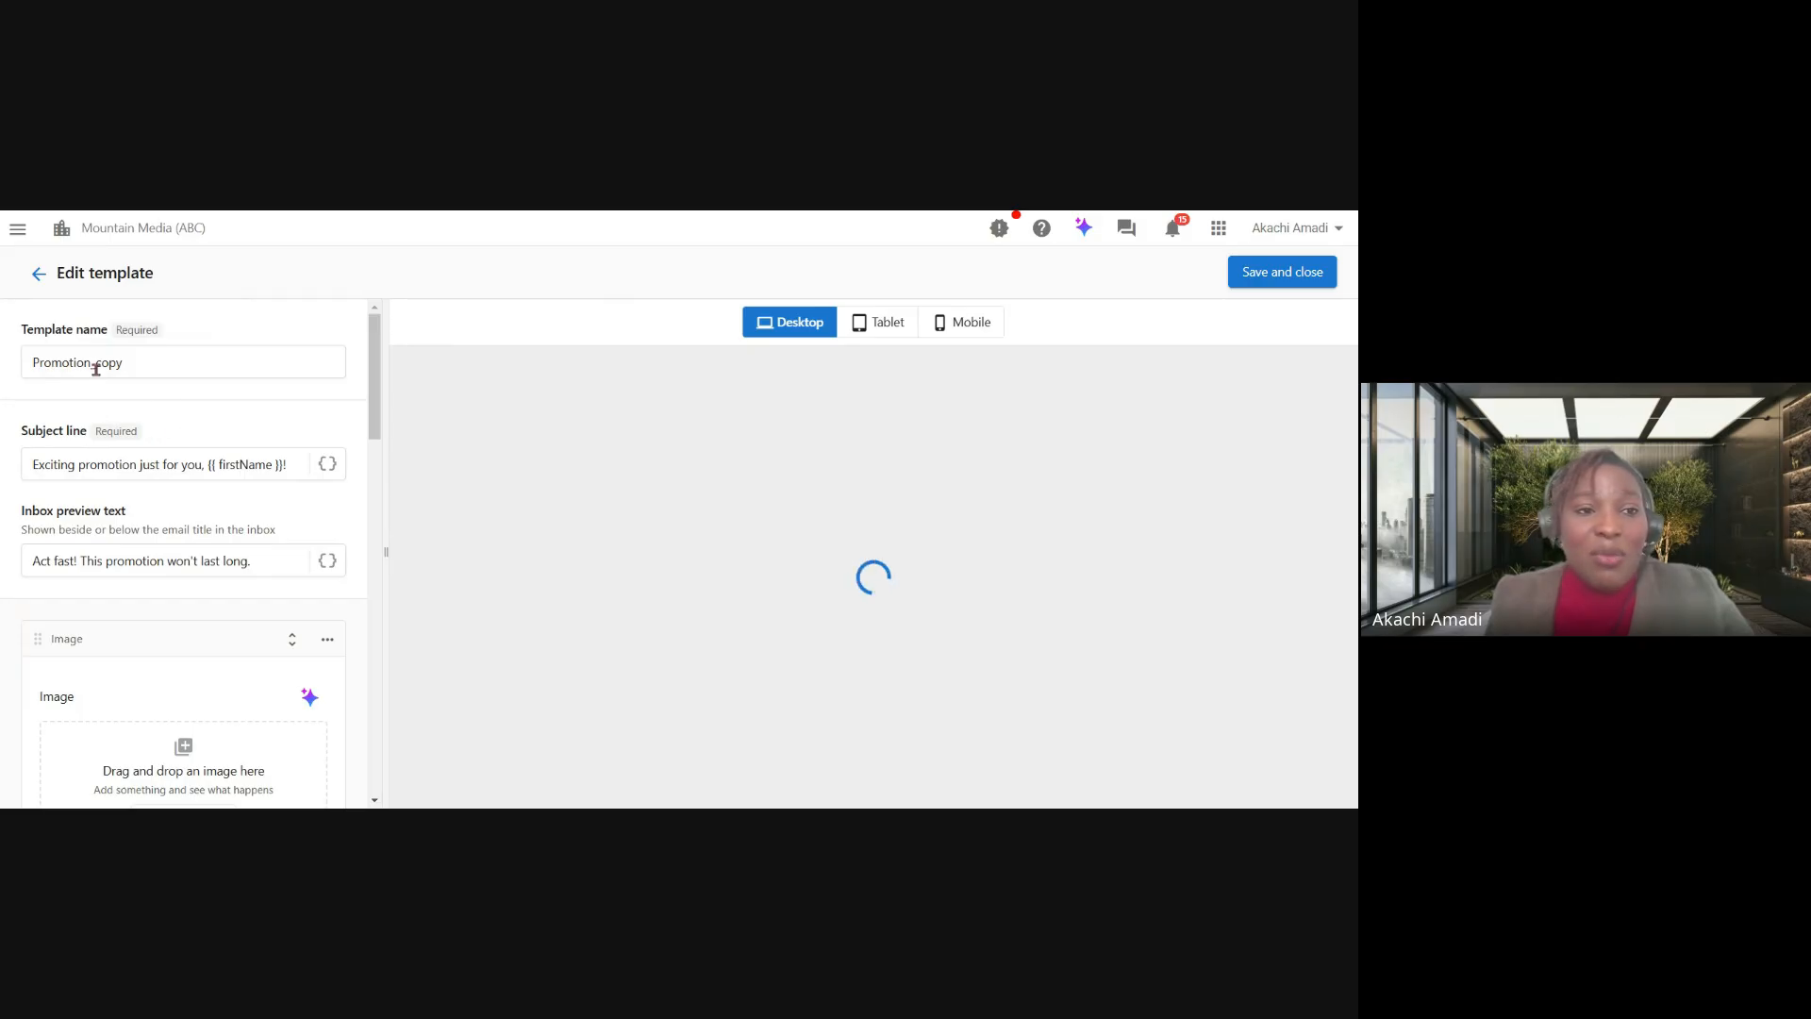
{"action": "left_click", "coordinate": [149, 369]}
{"action": "key", "text": "BackSpace"}
{"action": "key", "text": "BackSpace"}
{"action": "key", "text": "BackSpace"}
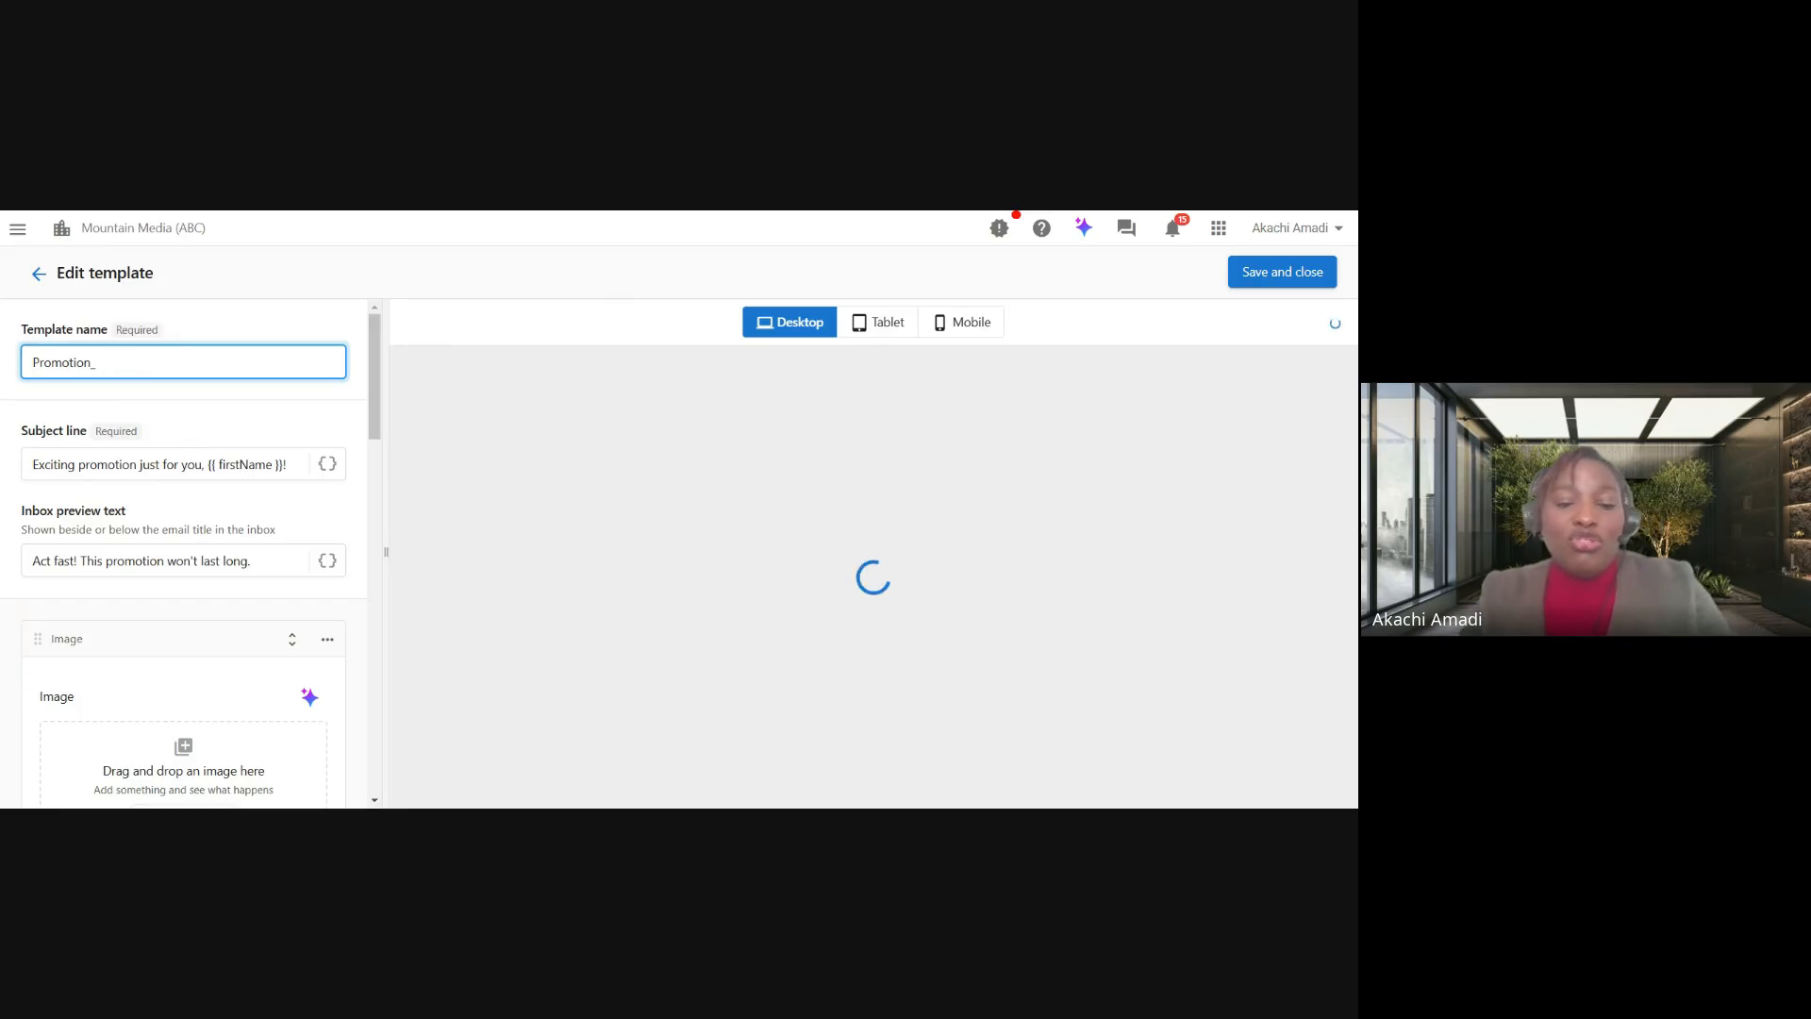
{"action": "type", "text": "Valent"}
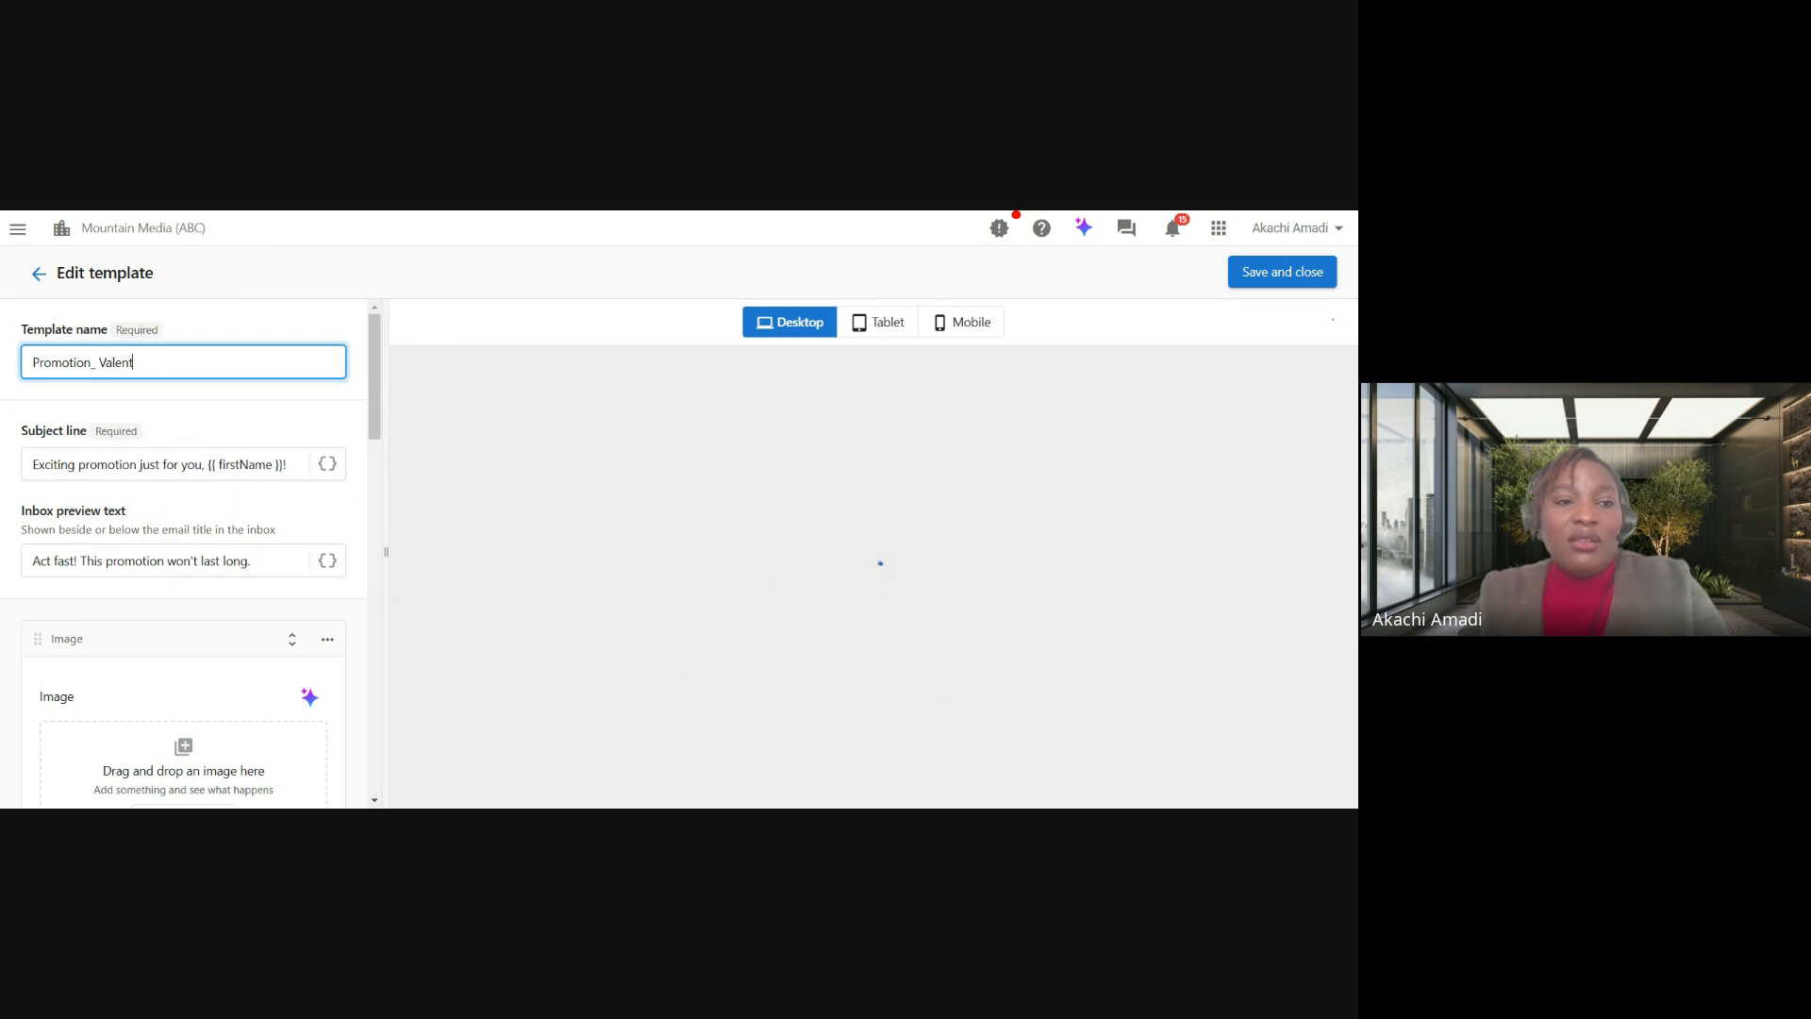
{"action": "type", "text": "ine"}
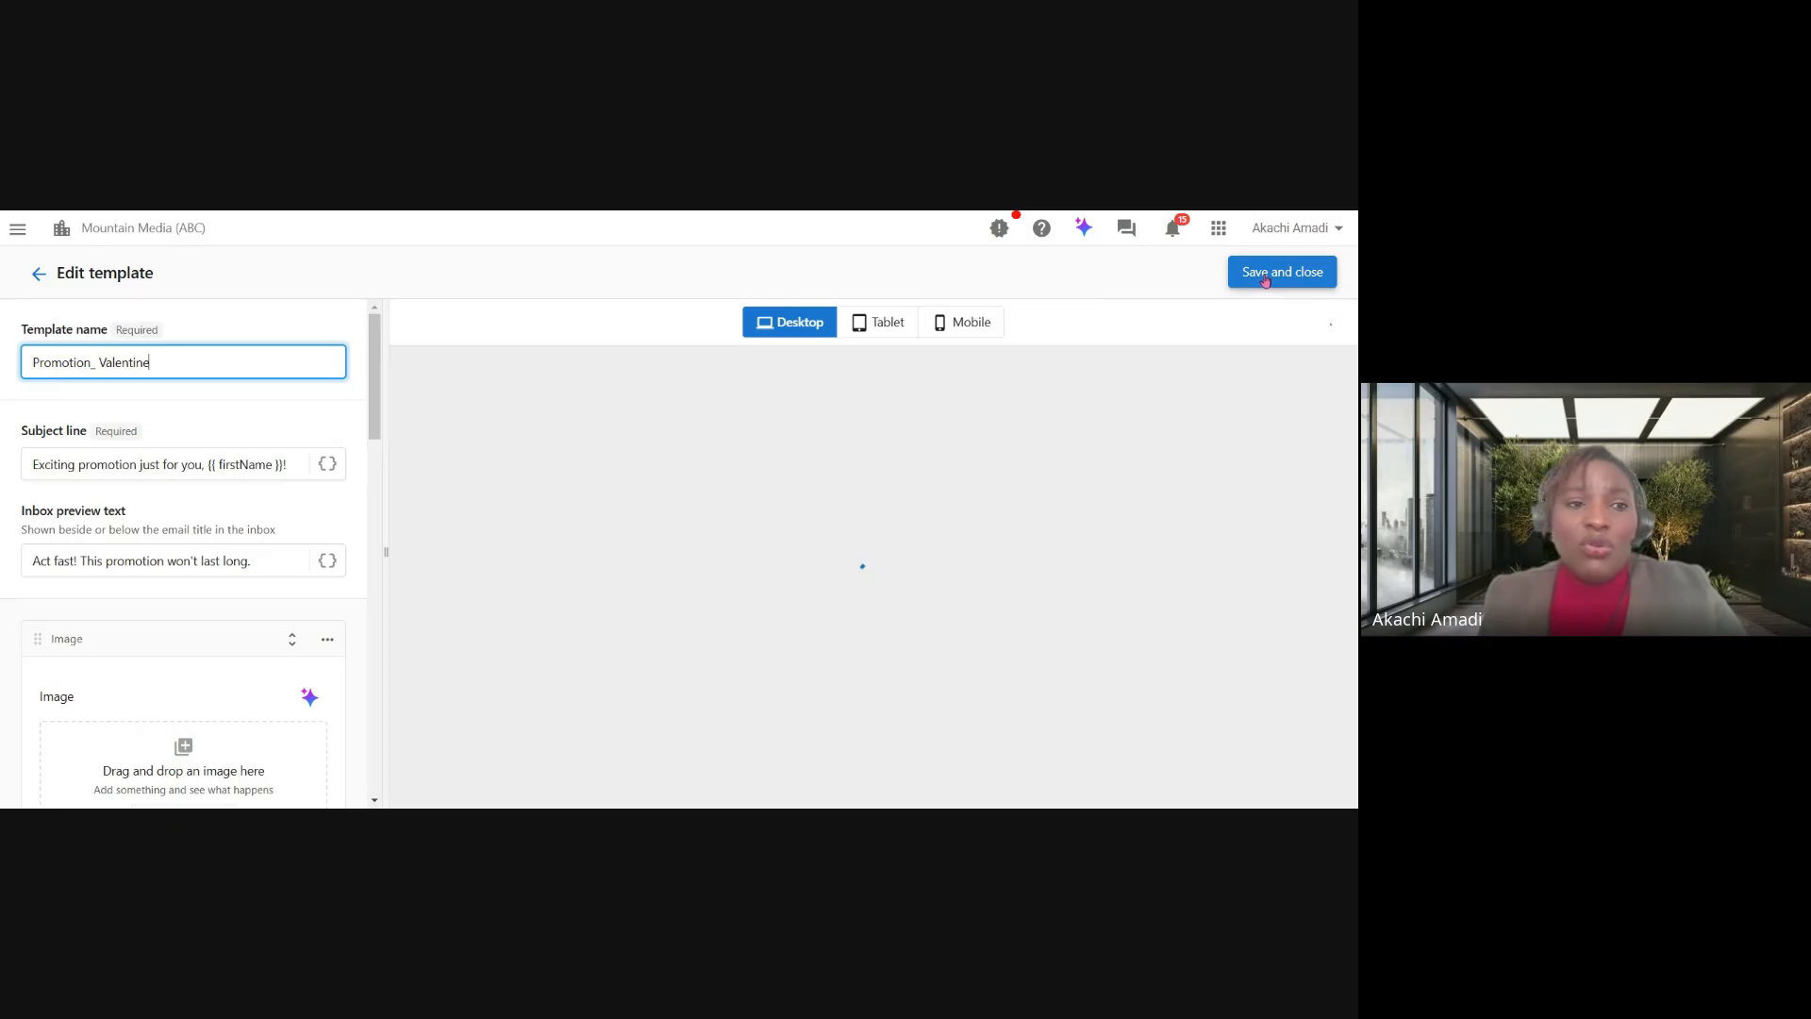
Review the Promotion_ Valentine template's content, save and close it, and locate it among My templates.
{"action": "scroll", "coordinate": [274, 482], "scroll_direction": "down", "scroll_amount": 7}
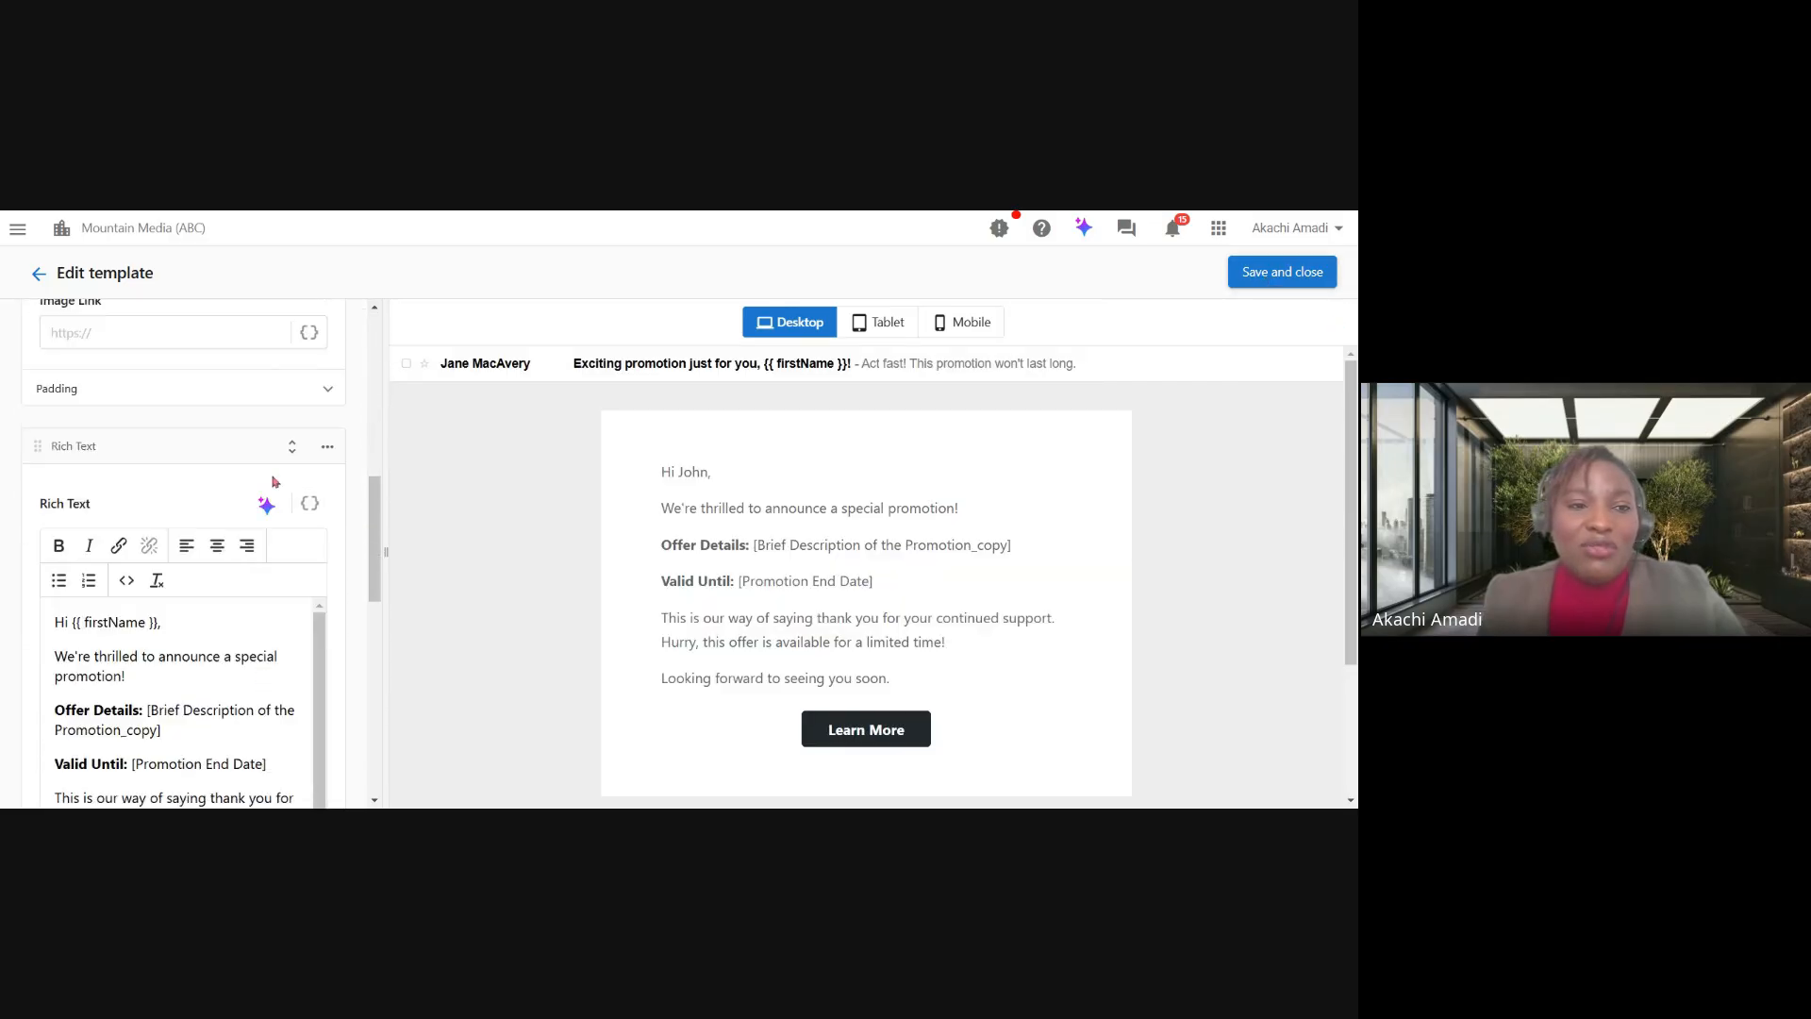
{"action": "scroll", "coordinate": [274, 482], "scroll_direction": "up", "scroll_amount": 7}
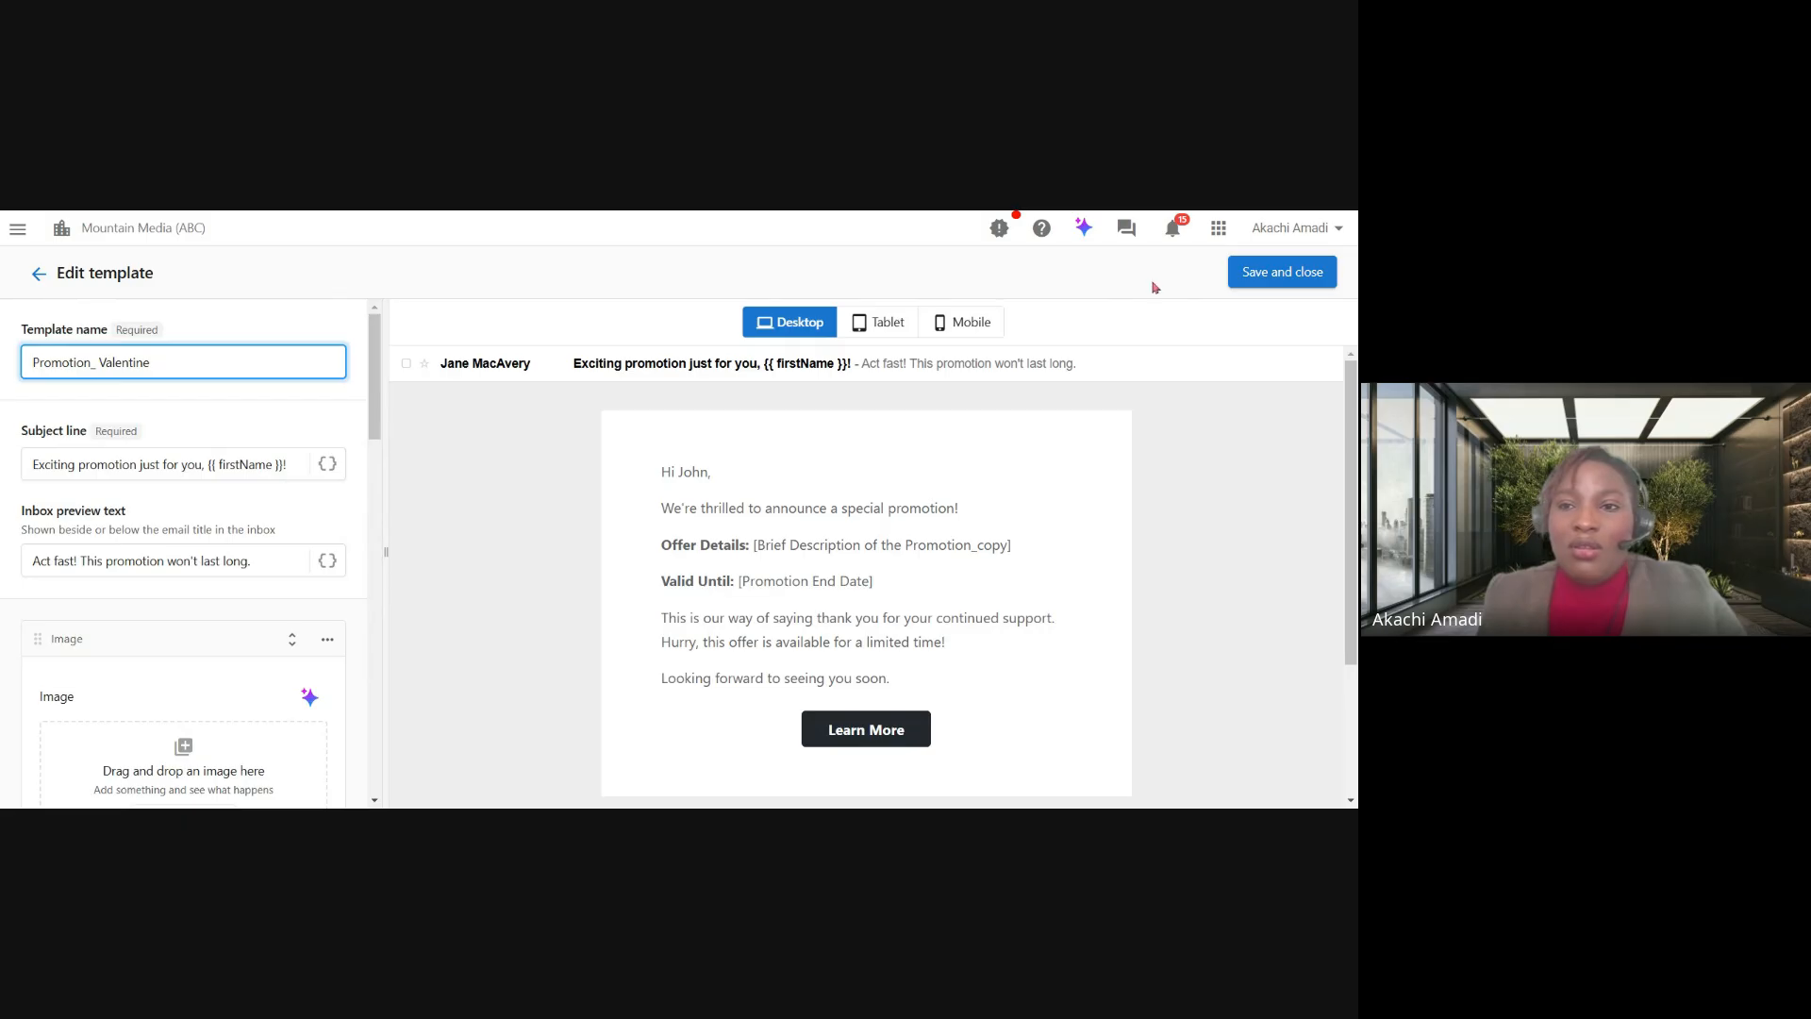
{"action": "left_click", "coordinate": [1265, 276]}
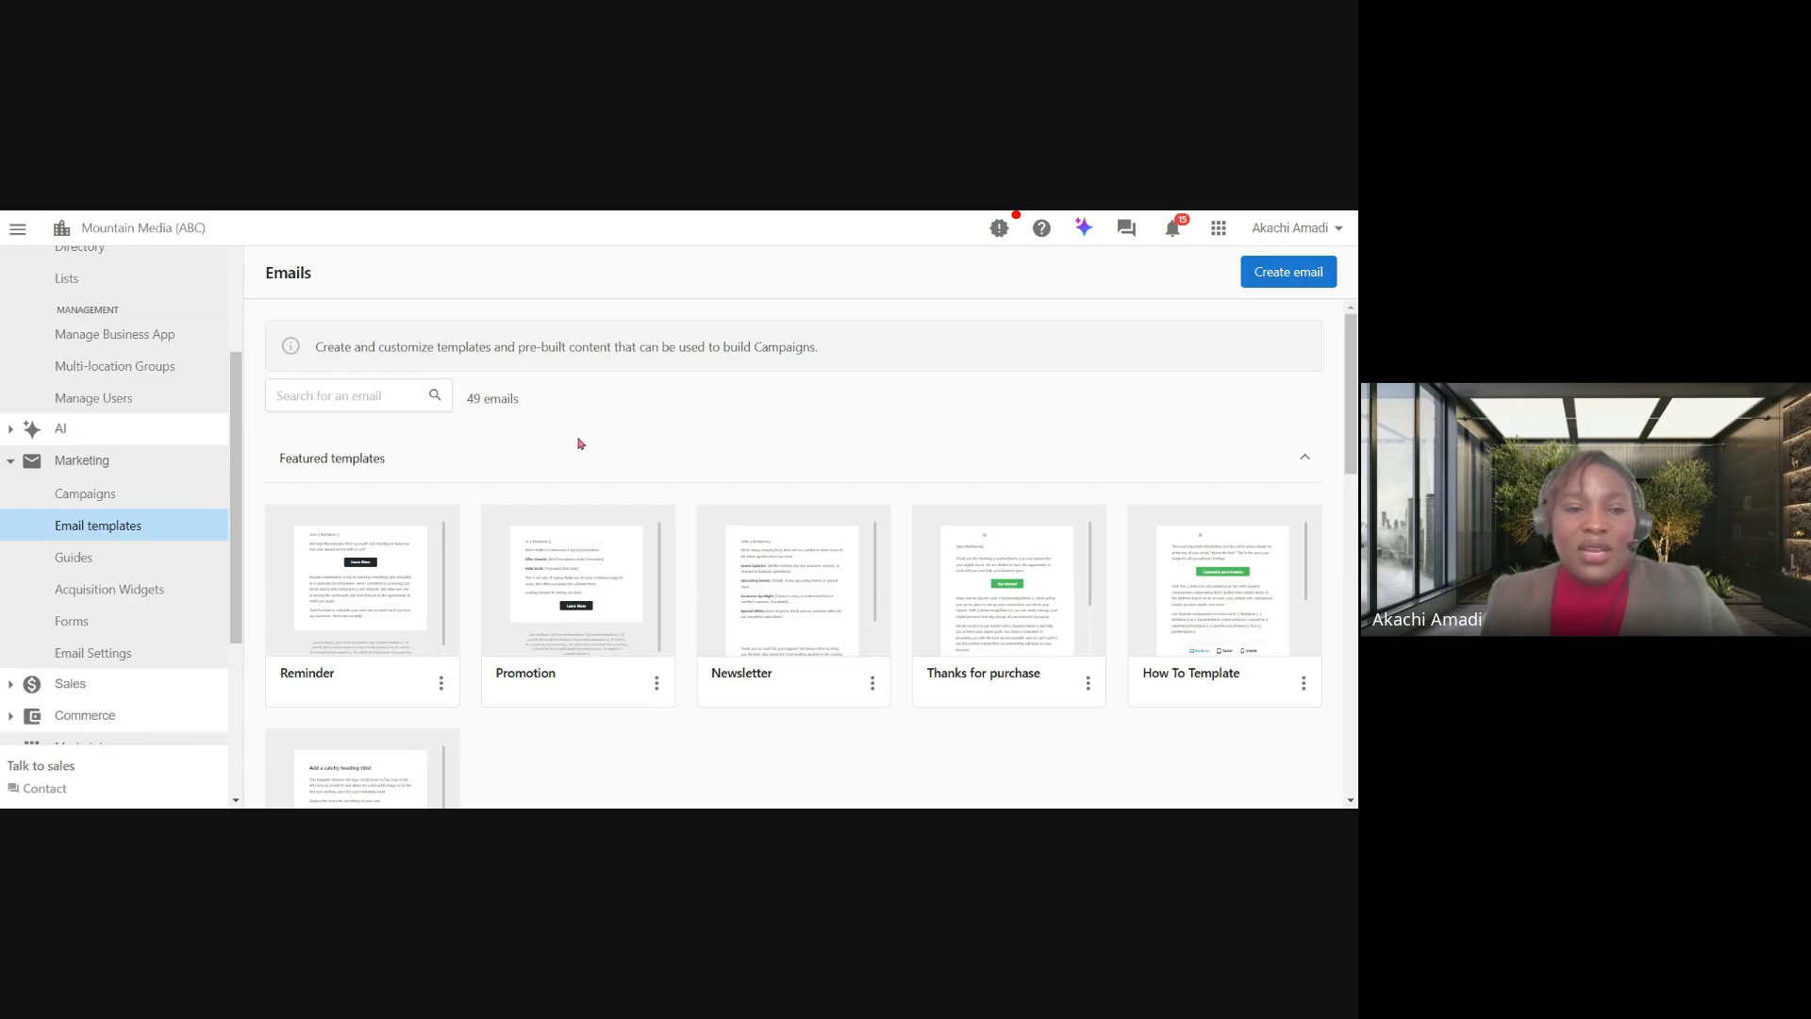
{"action": "scroll", "coordinate": [538, 554], "scroll_direction": "down", "scroll_amount": 6}
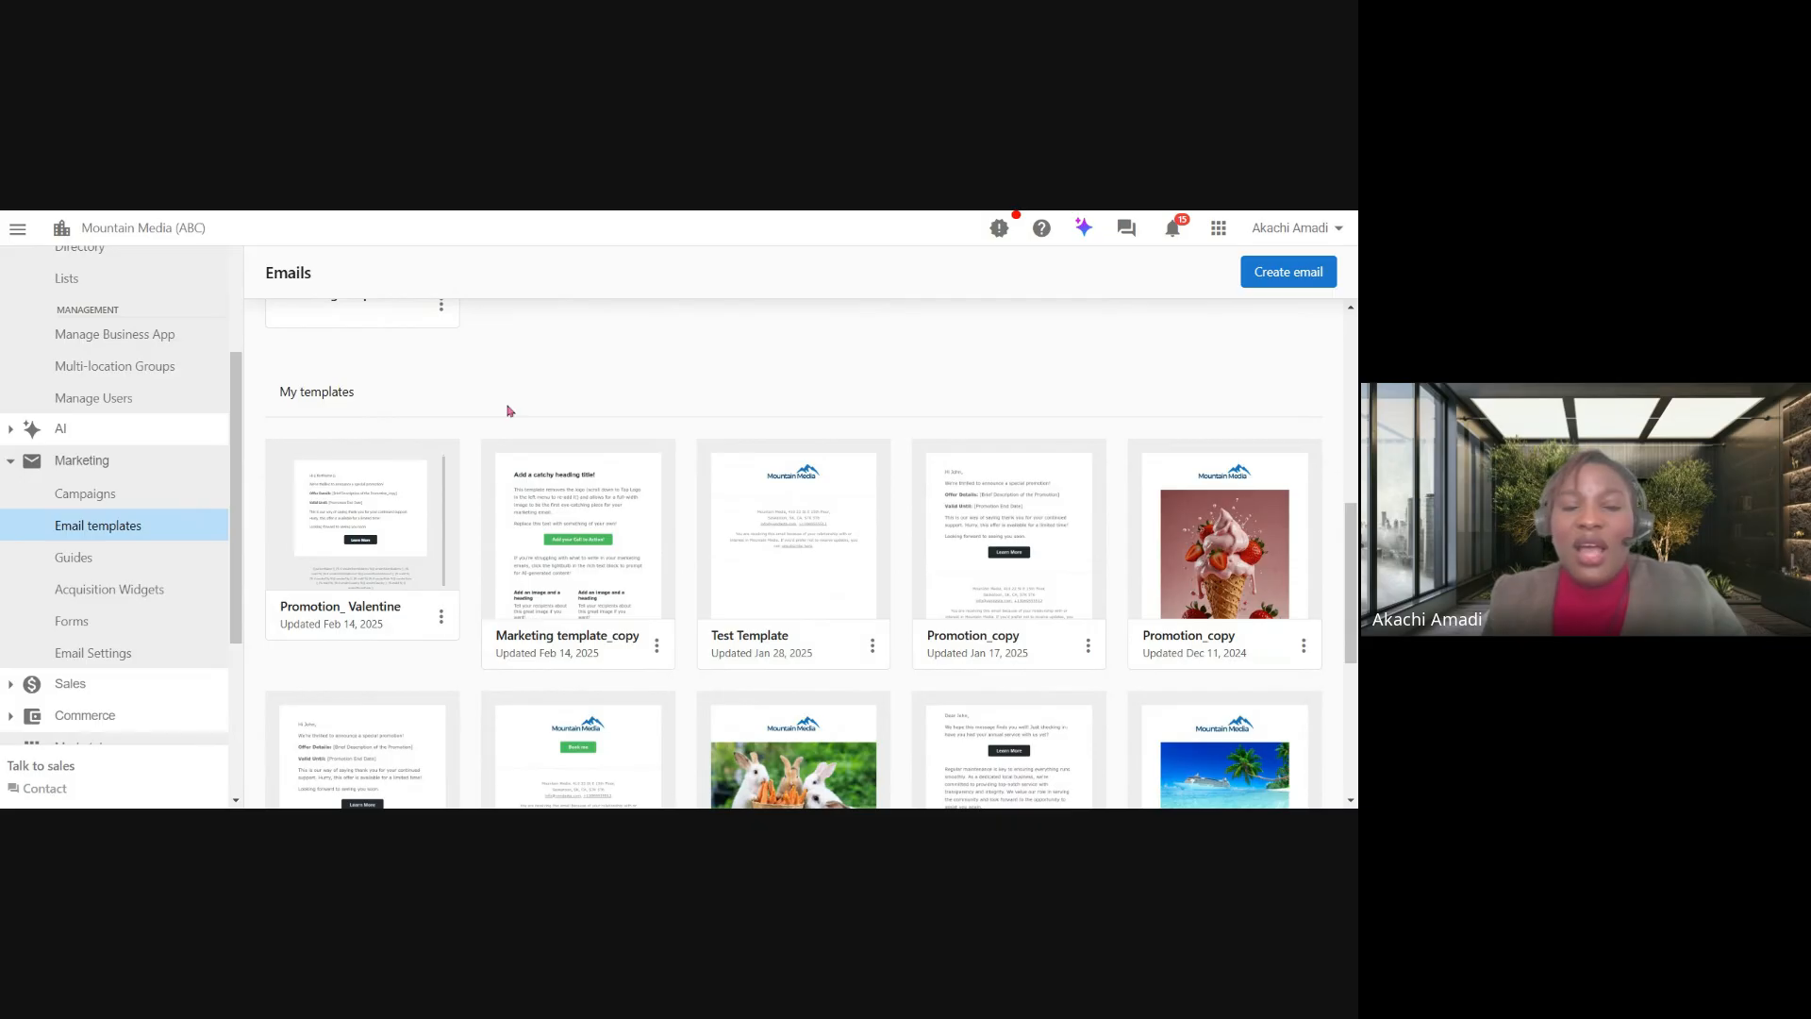
Create a new marketing campaign named "Valentine Promotion".
{"action": "left_click", "coordinate": [150, 491]}
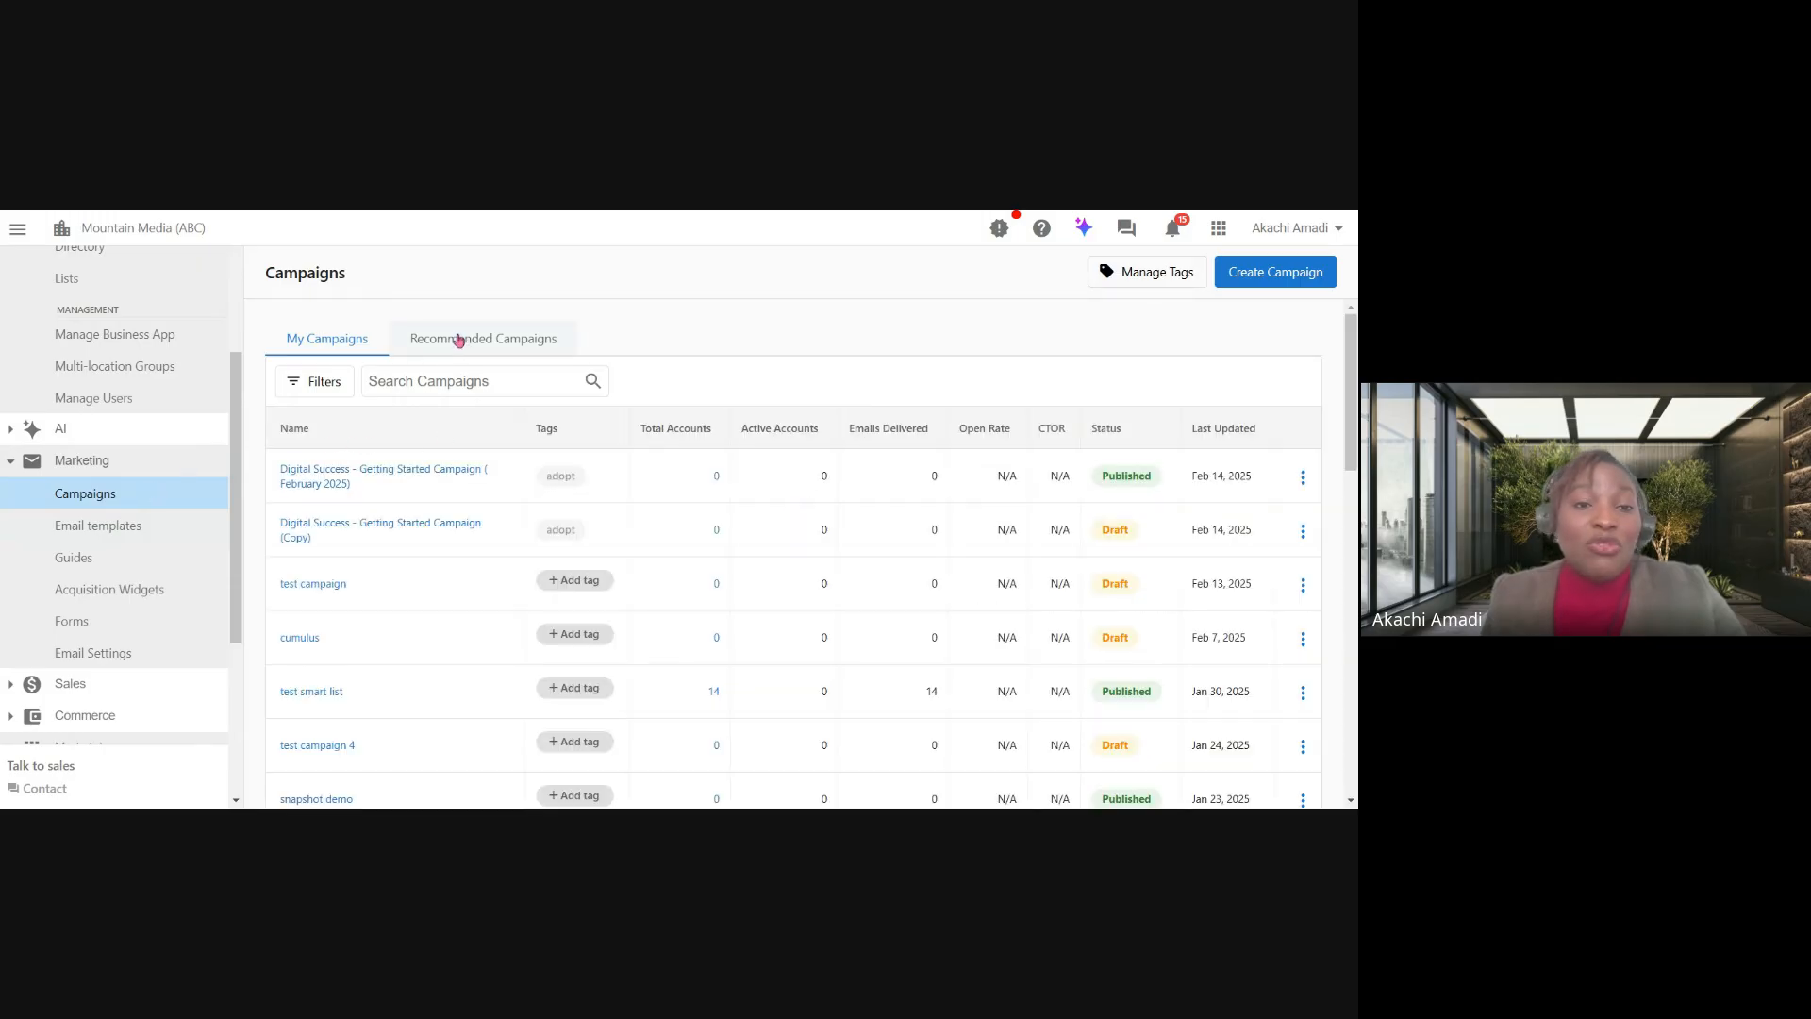
{"action": "left_click", "coordinate": [1257, 284]}
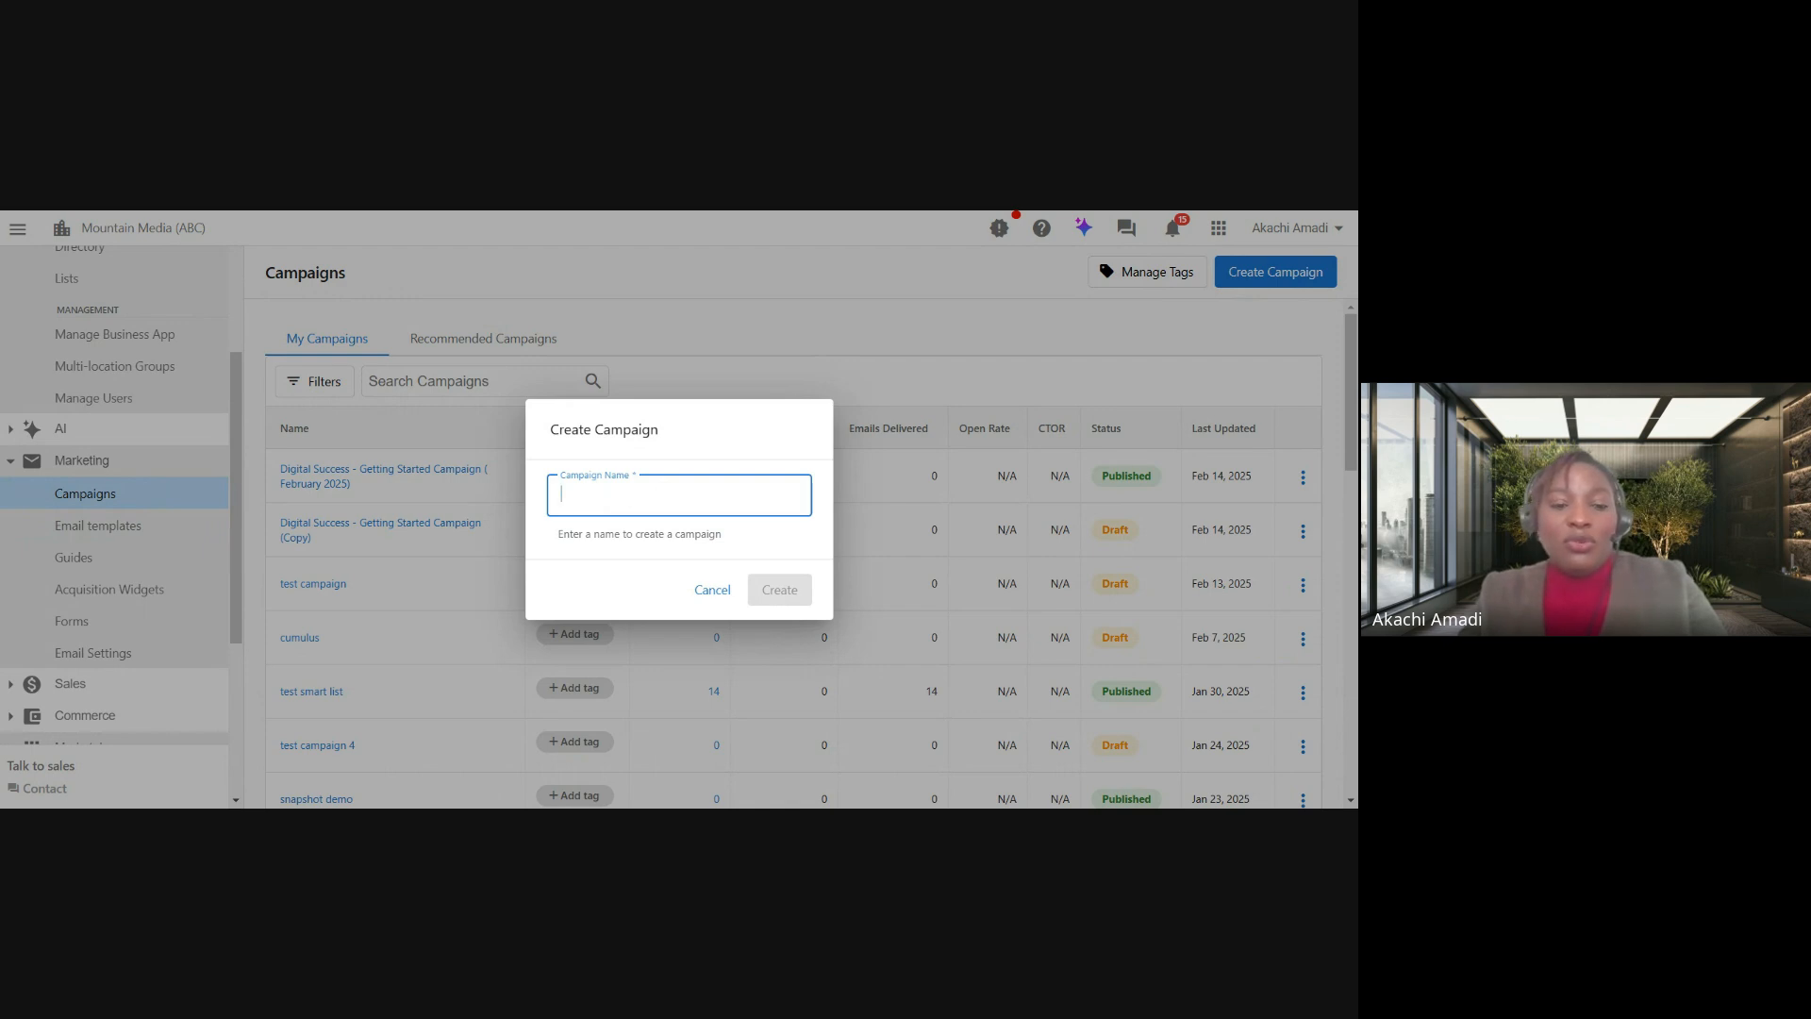
{"action": "type", "text": "Valentine Promotion"}
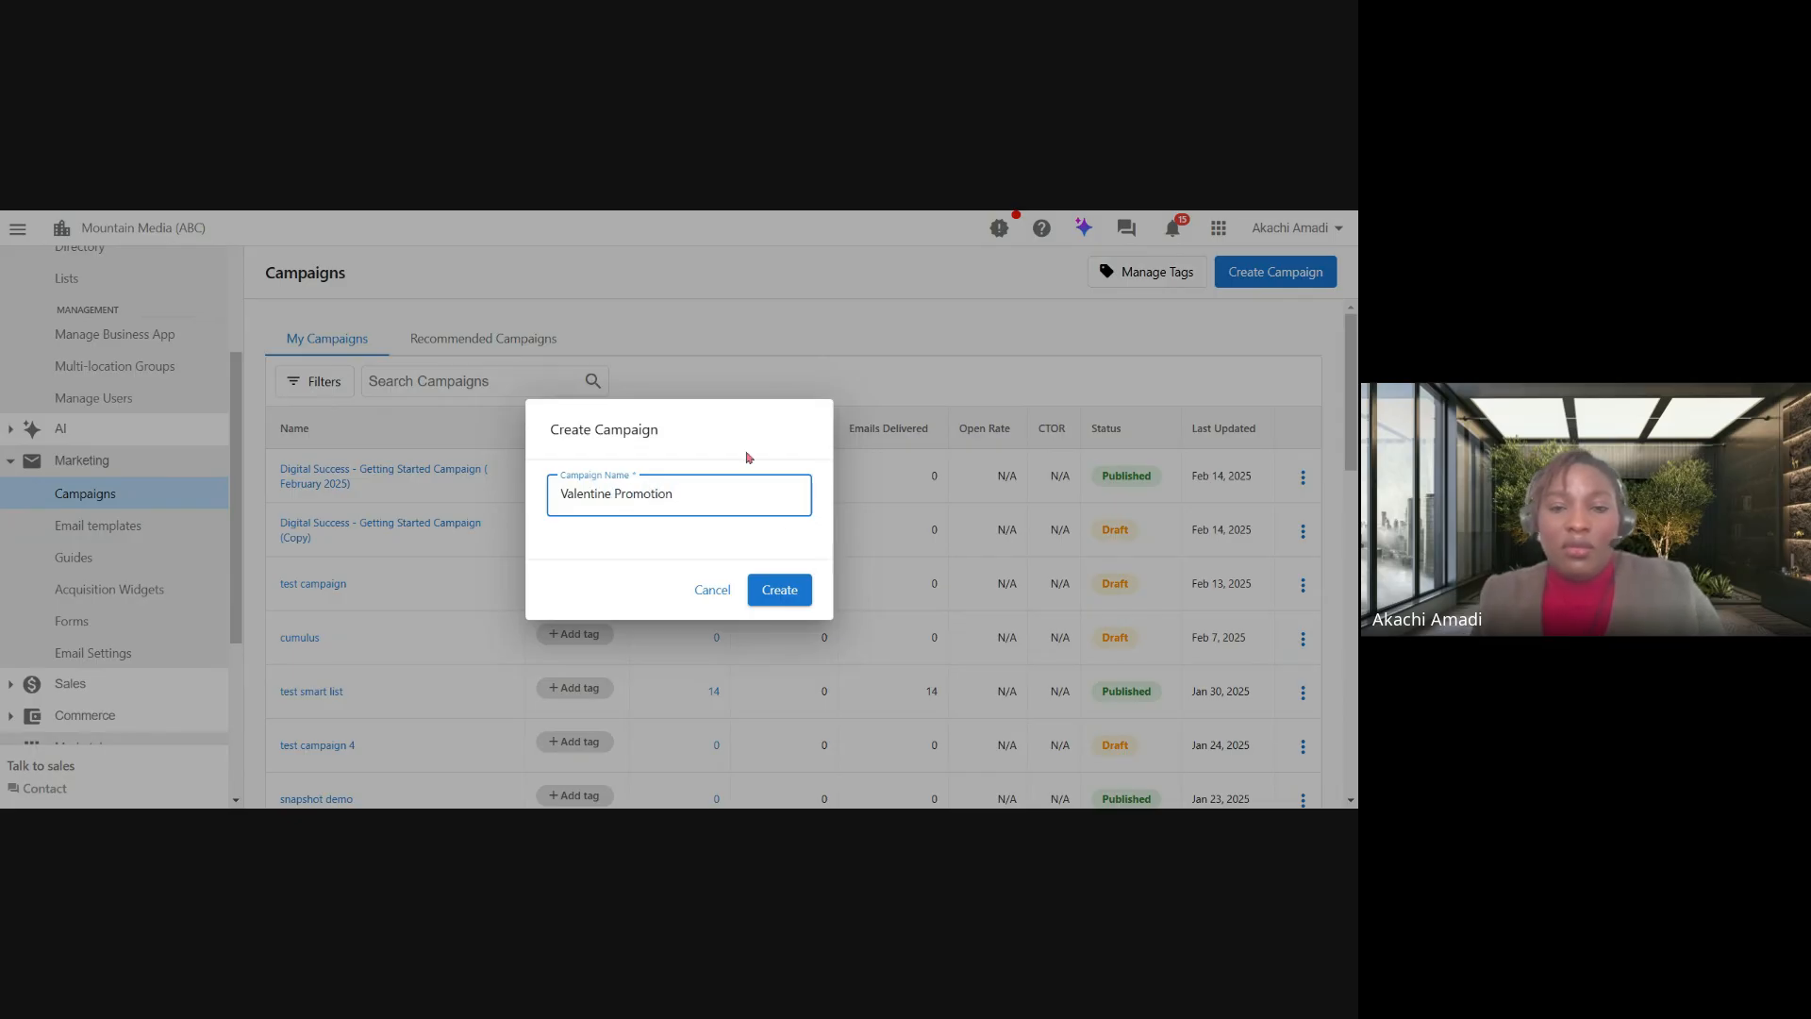
{"action": "left_click", "coordinate": [779, 590]}
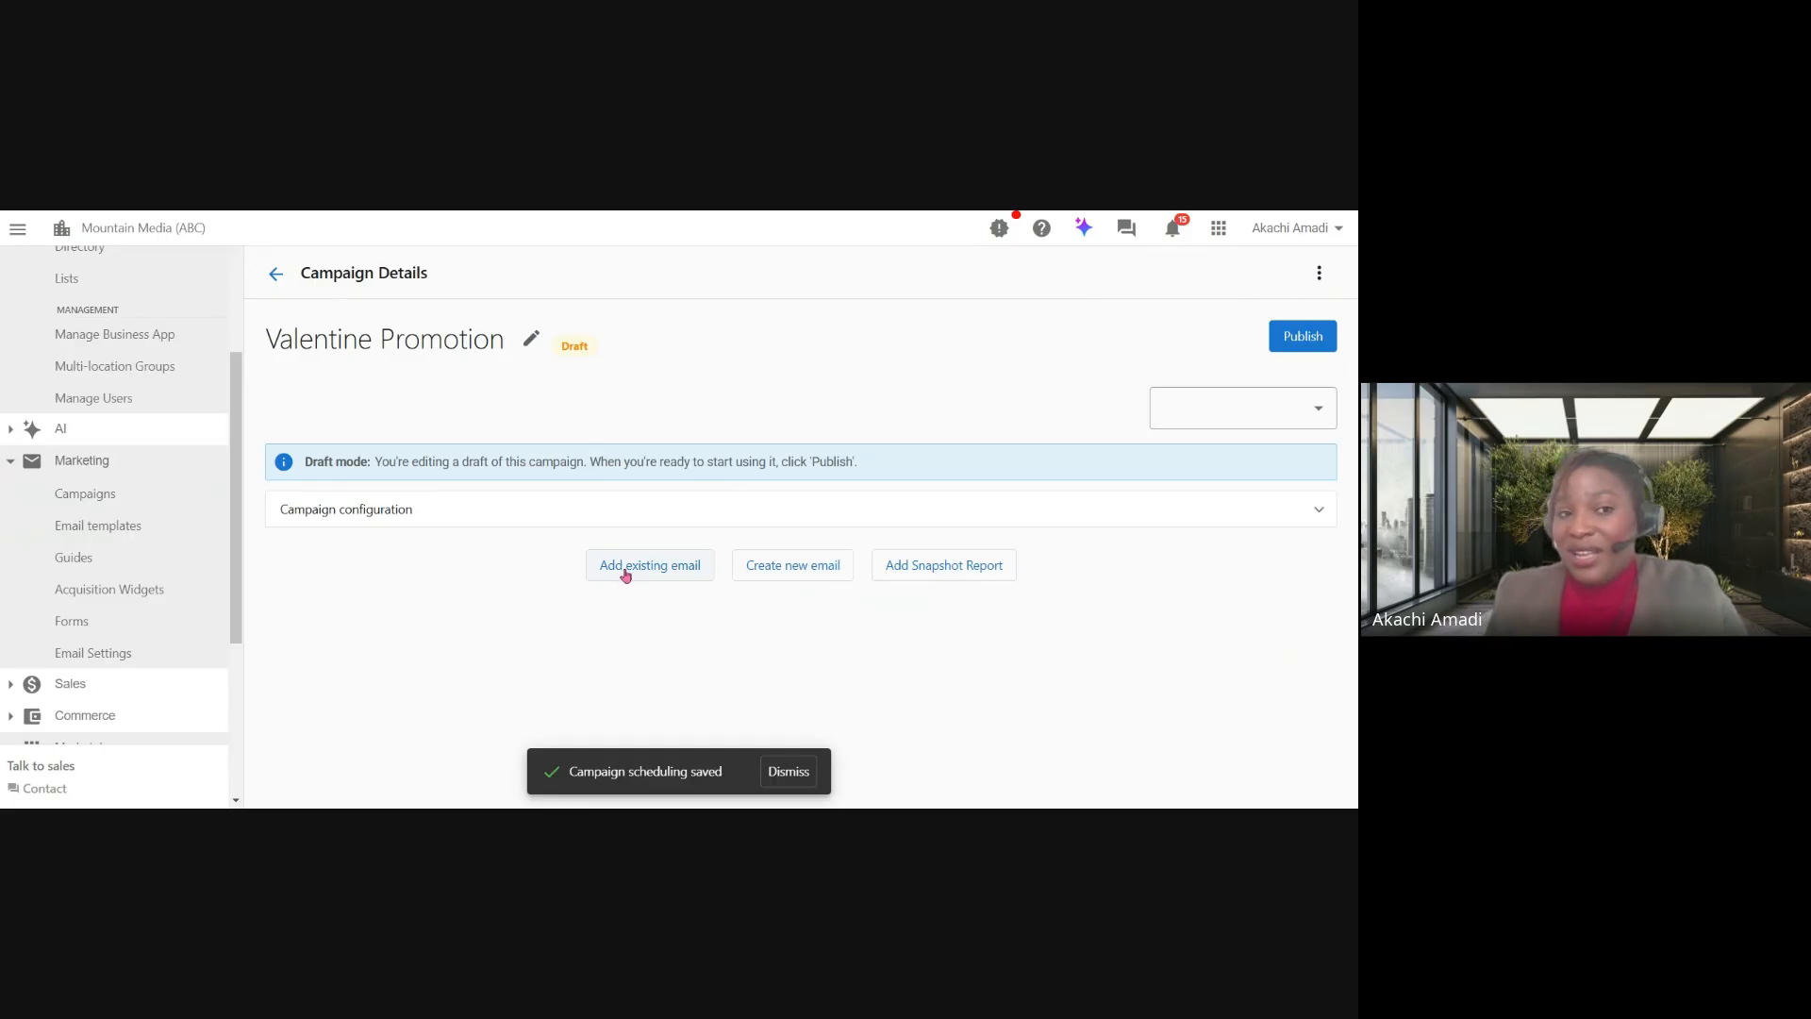
Add the existing Promotion_ Valentine email to the Valentine Promotion campaign.
{"action": "left_click", "coordinate": [636, 567]}
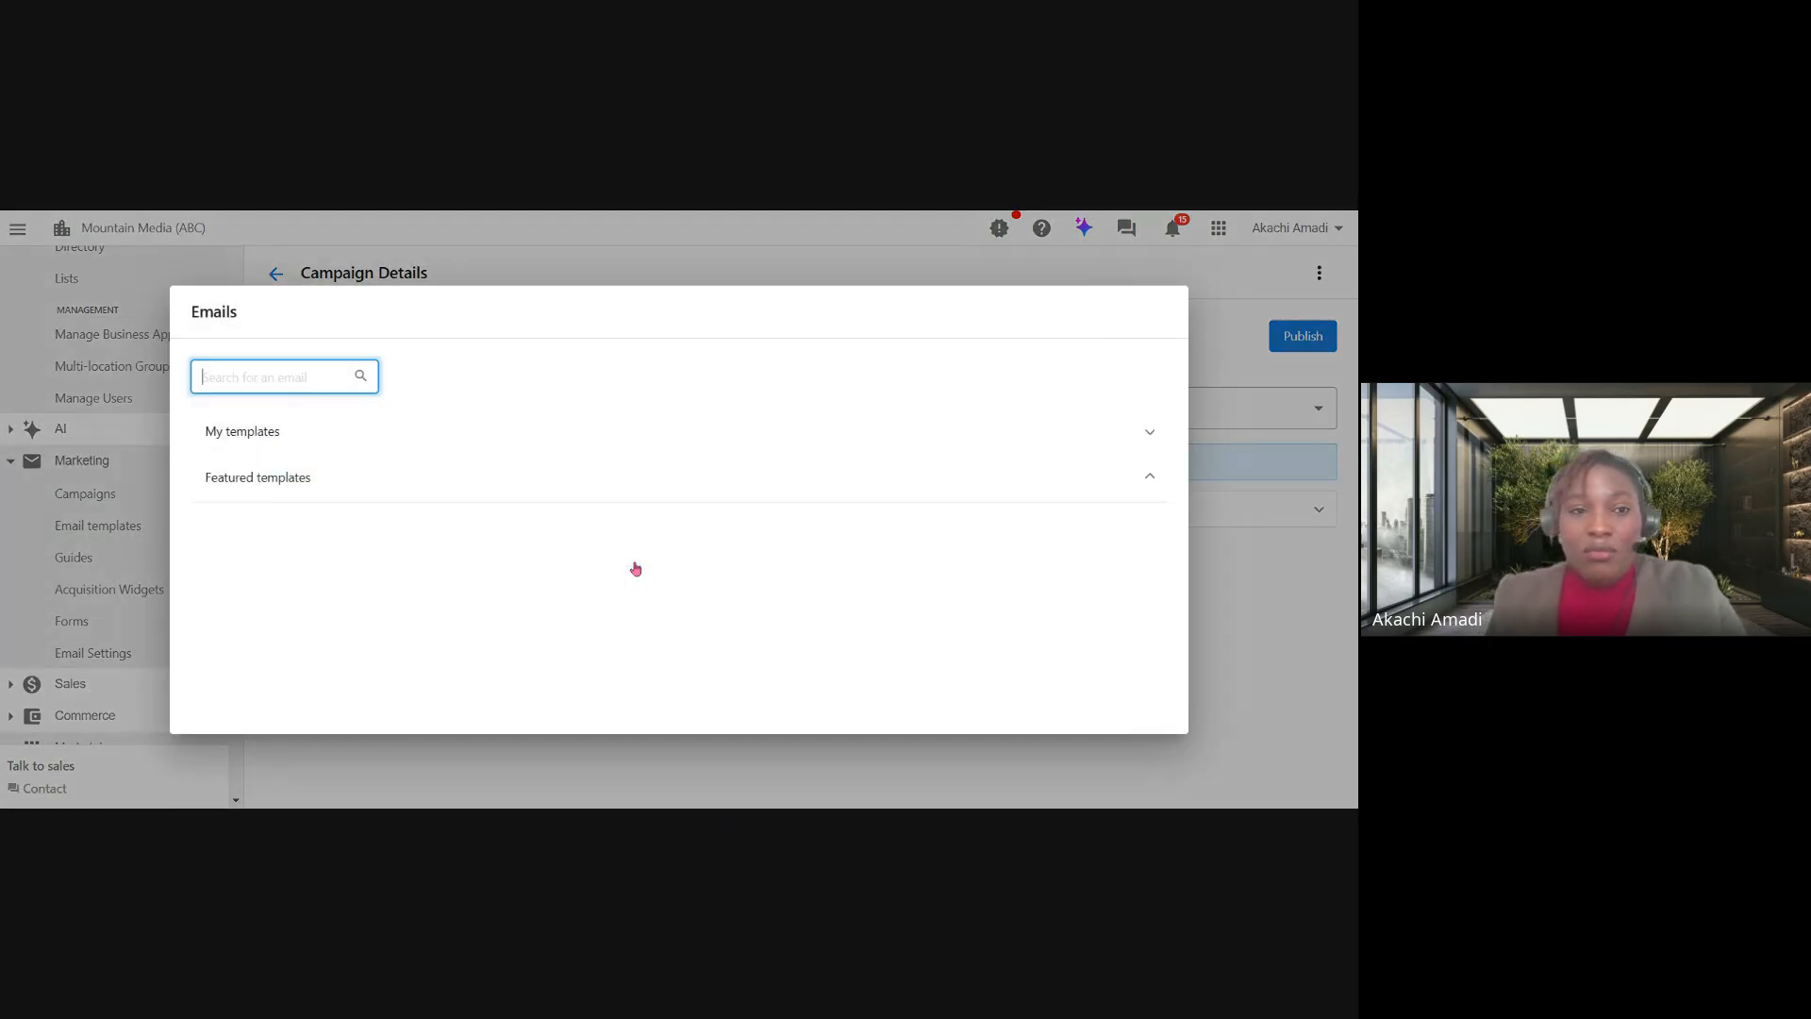
{"action": "left_click", "coordinate": [274, 613]}
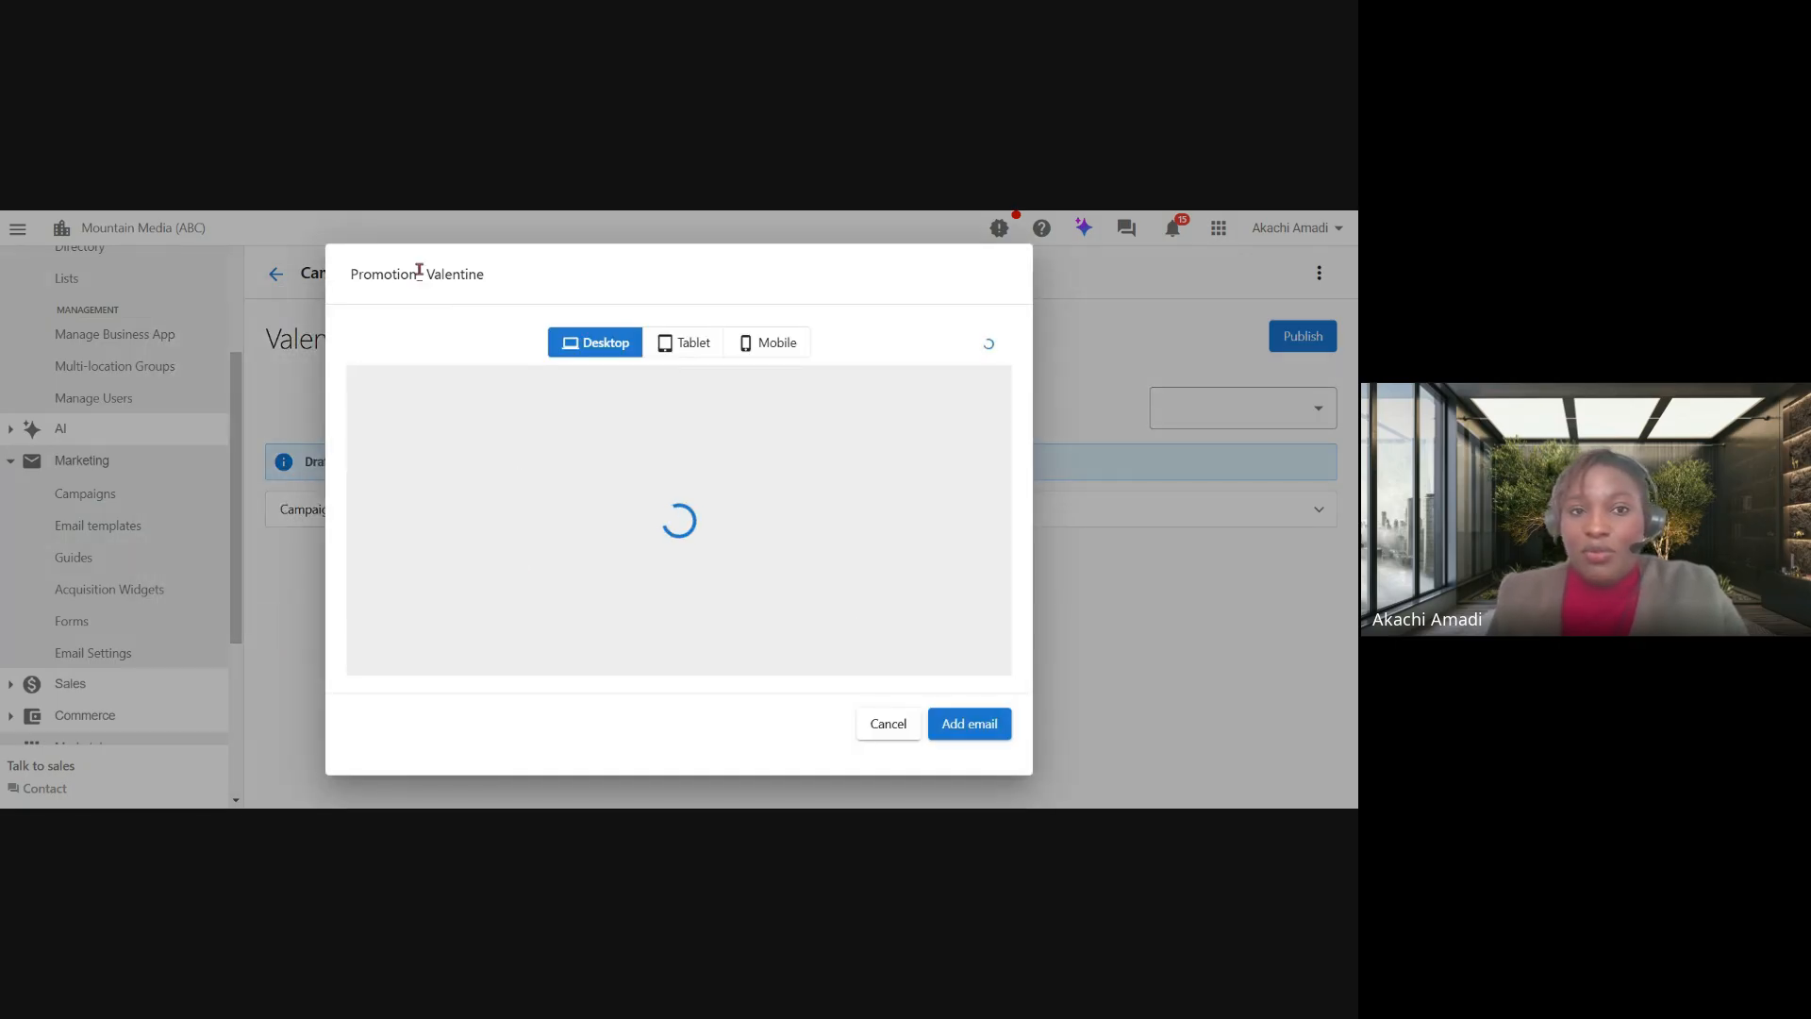
{"action": "left_click", "coordinate": [1001, 725]}
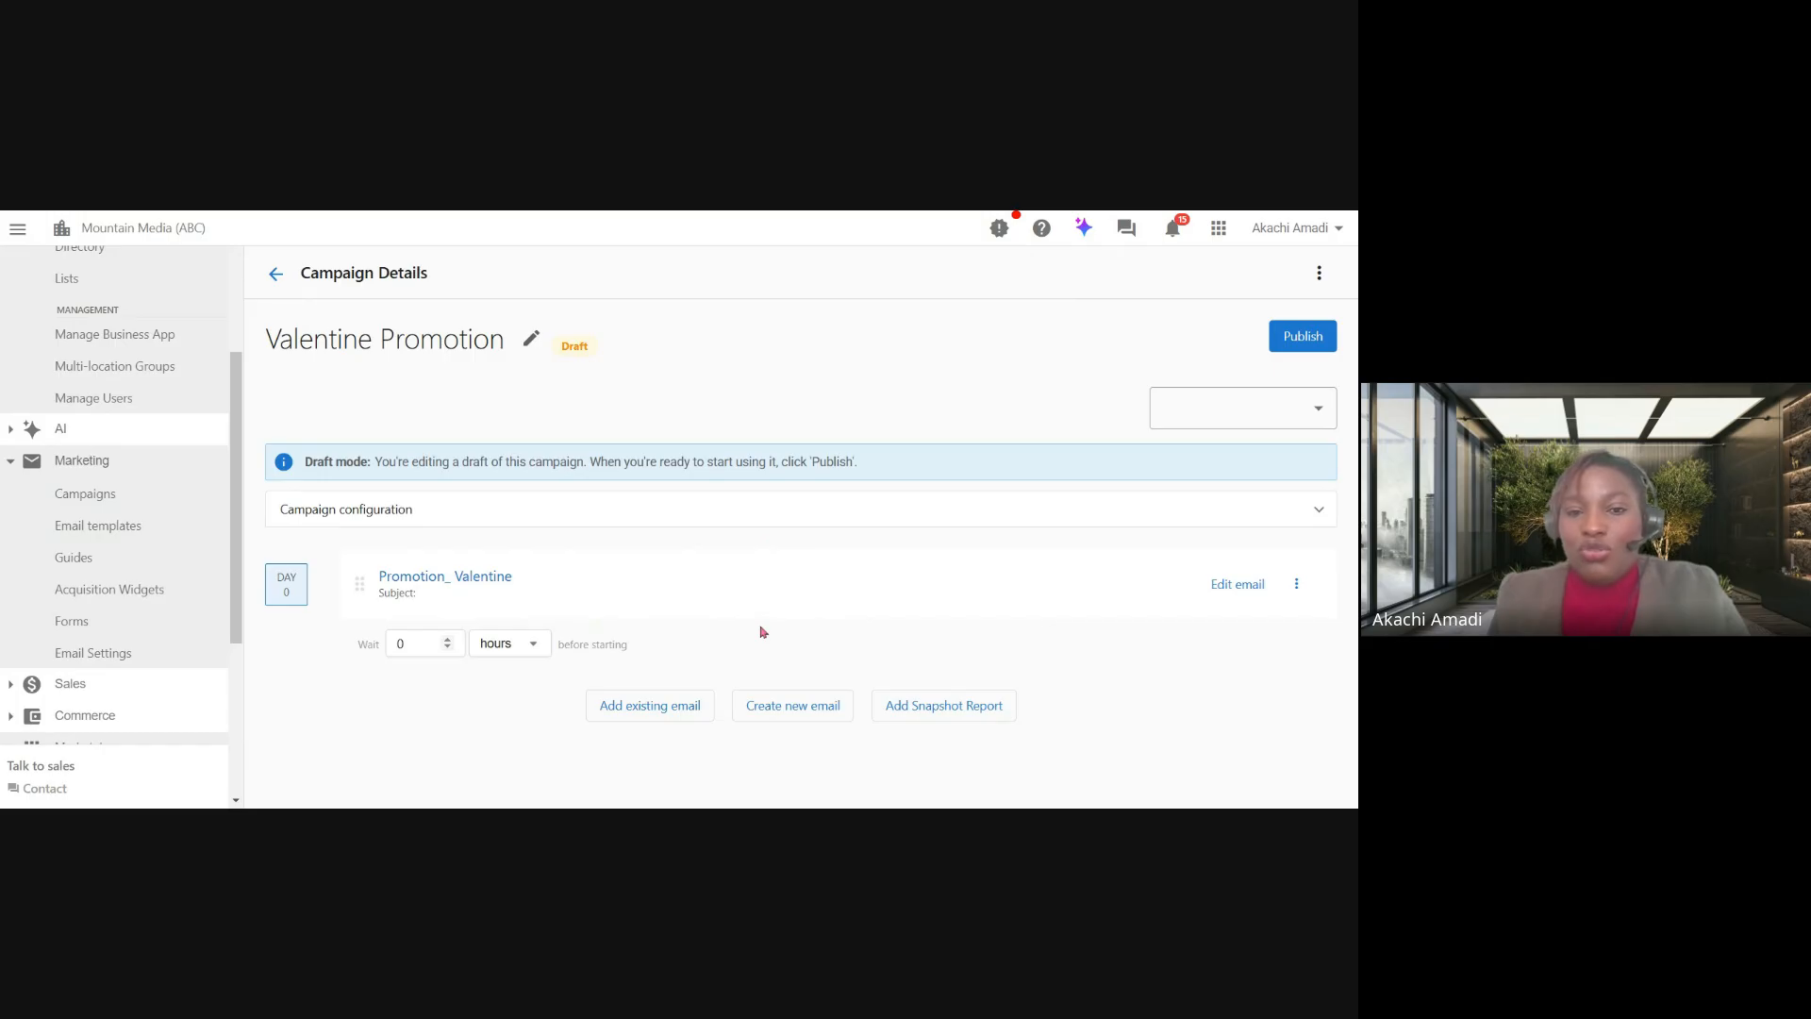
Add the existing Marketing template_copy email as the second email of the Valentine Promotion campaign.
{"action": "left_click", "coordinate": [651, 709]}
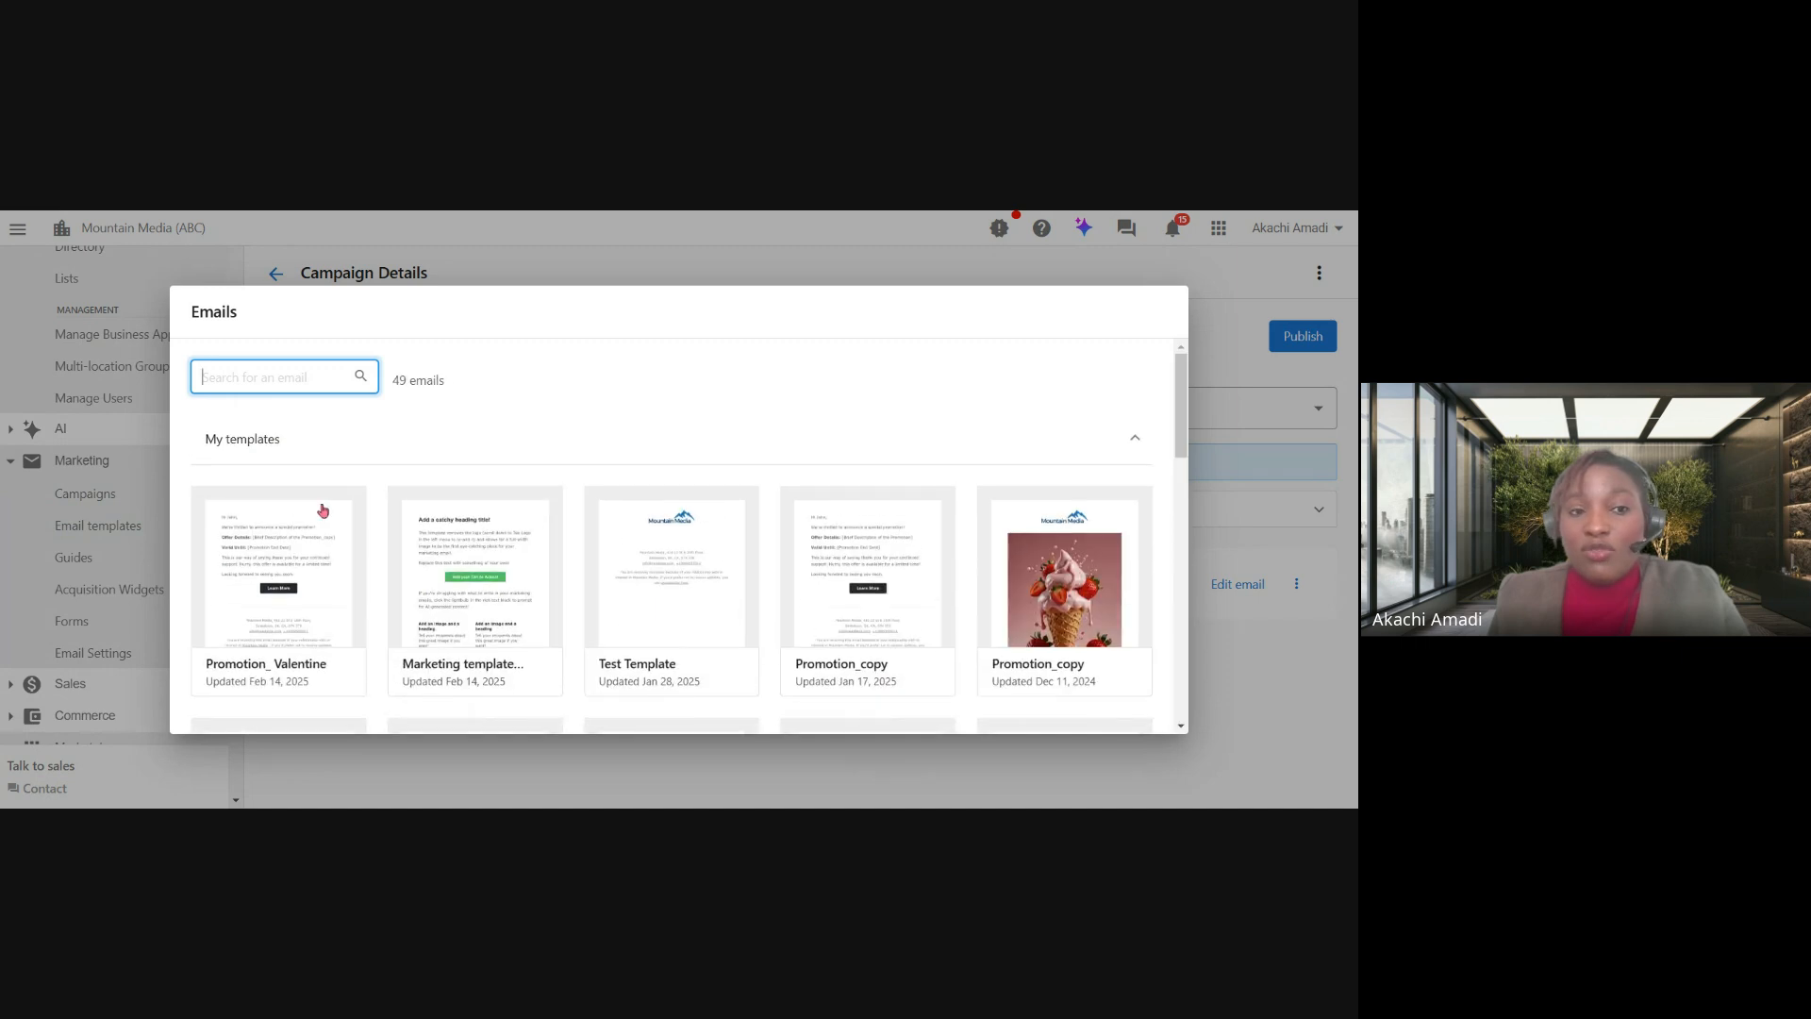
{"action": "scroll", "coordinate": [324, 444], "scroll_direction": "down", "scroll_amount": 2}
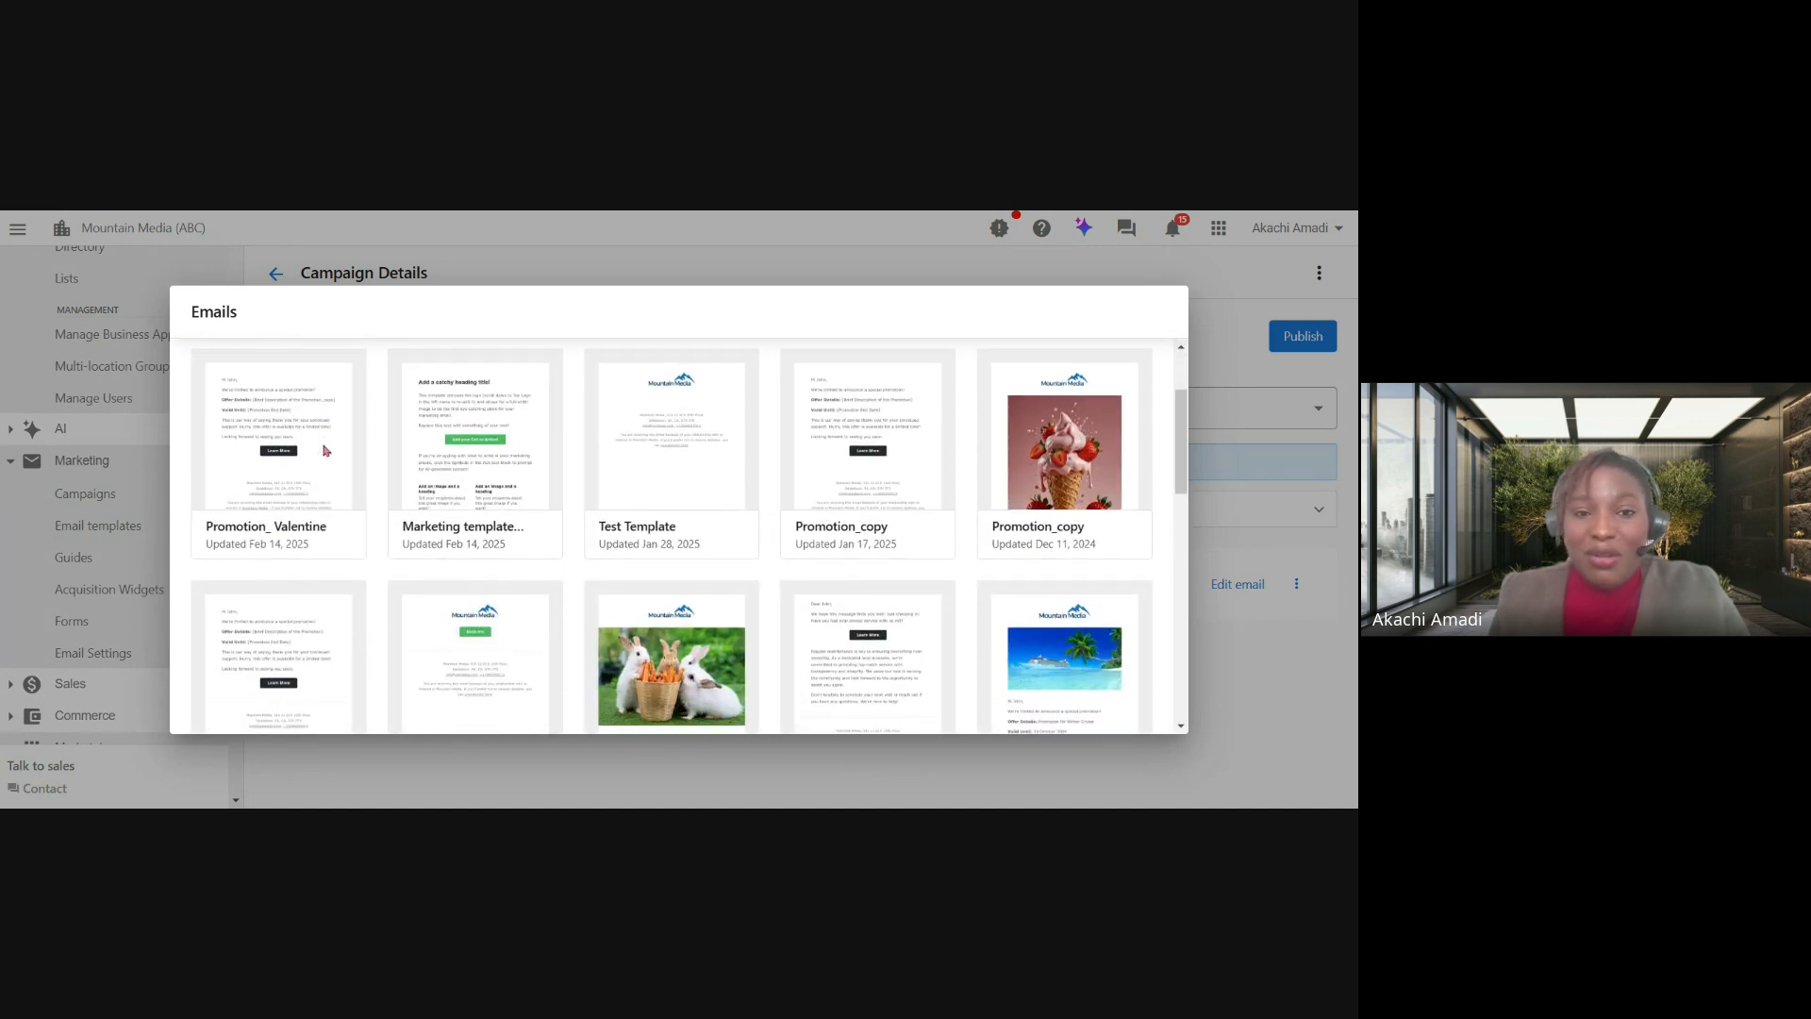
{"action": "left_click", "coordinate": [508, 497]}
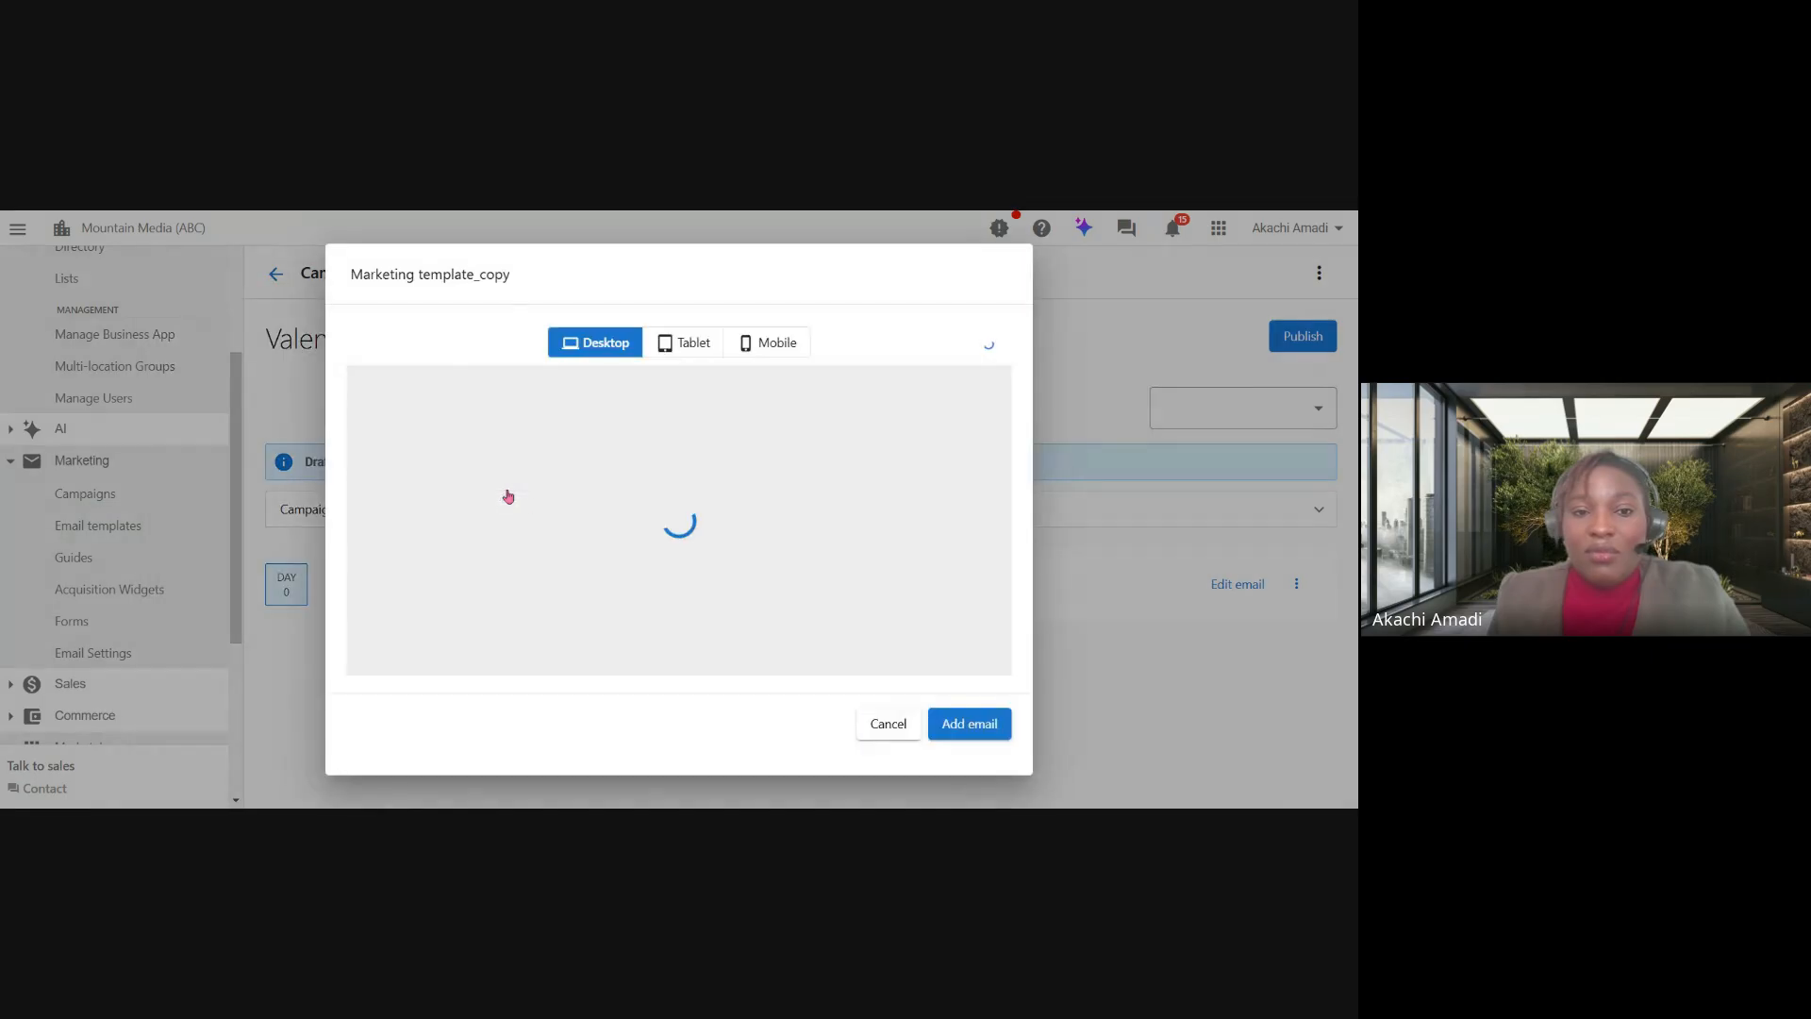
{"action": "left_click", "coordinate": [970, 730]}
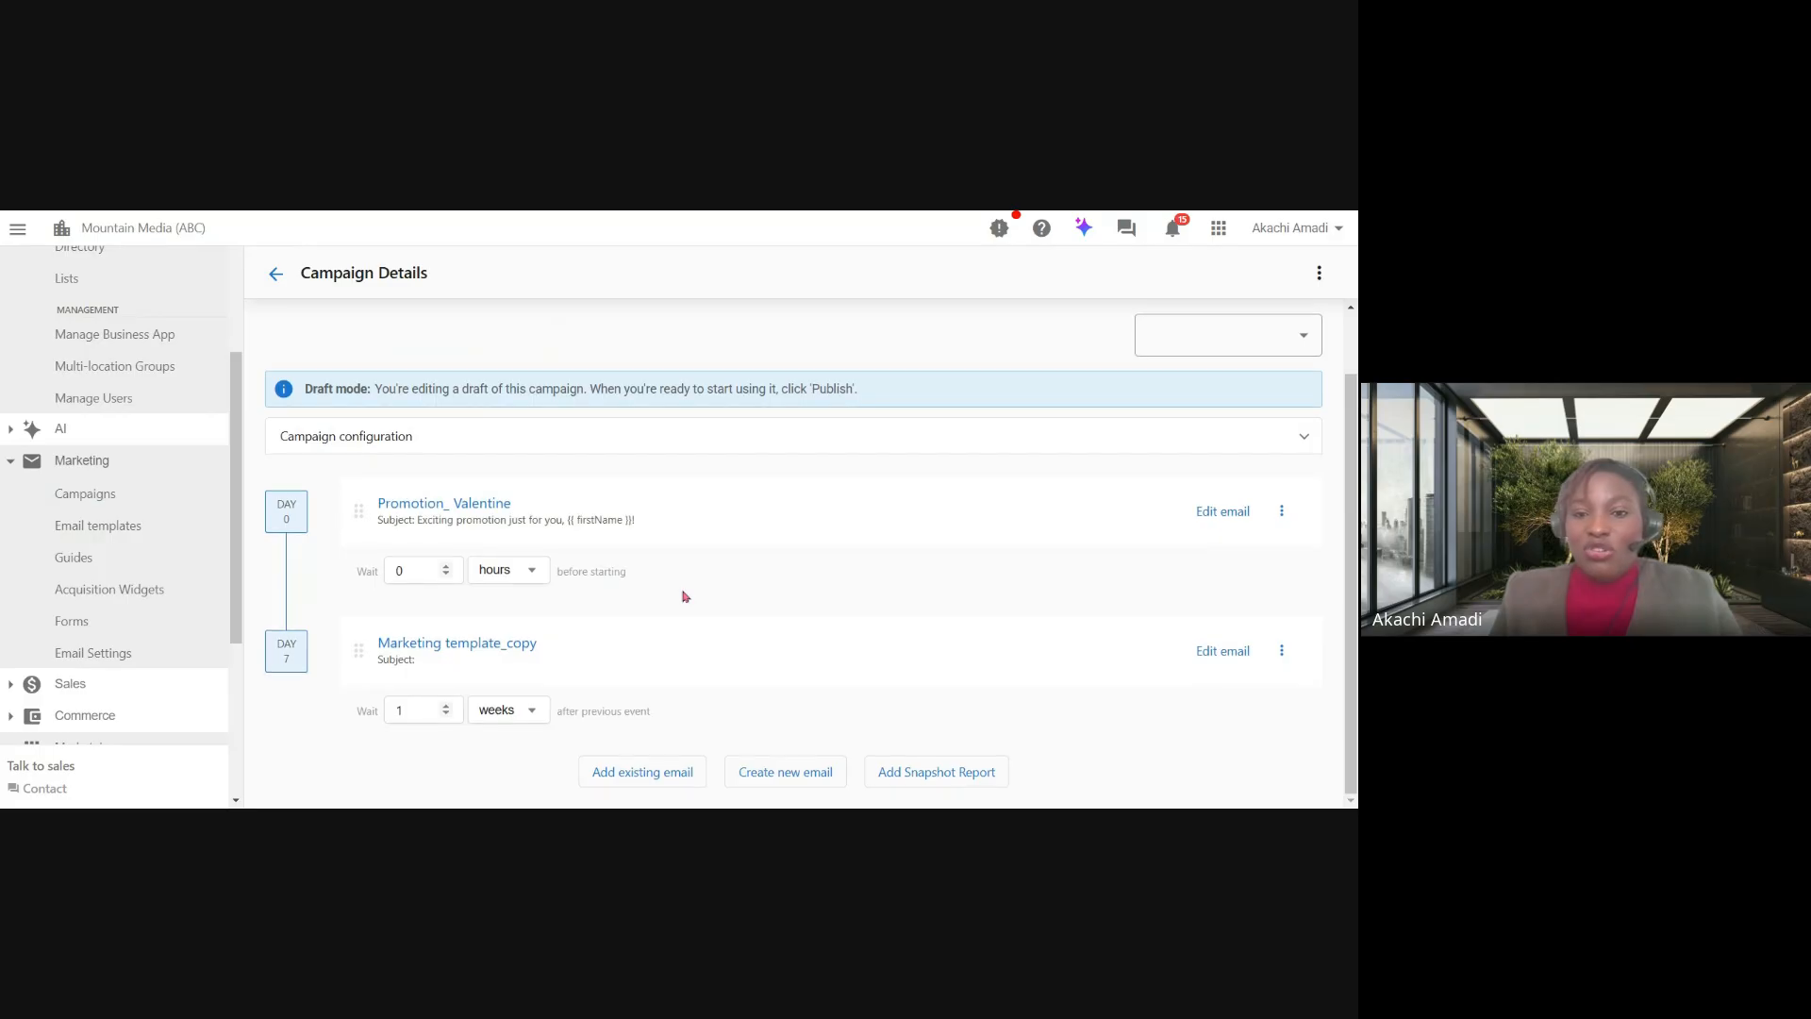
{"action": "scroll", "coordinate": [686, 596], "scroll_direction": "up", "scroll_amount": 1}
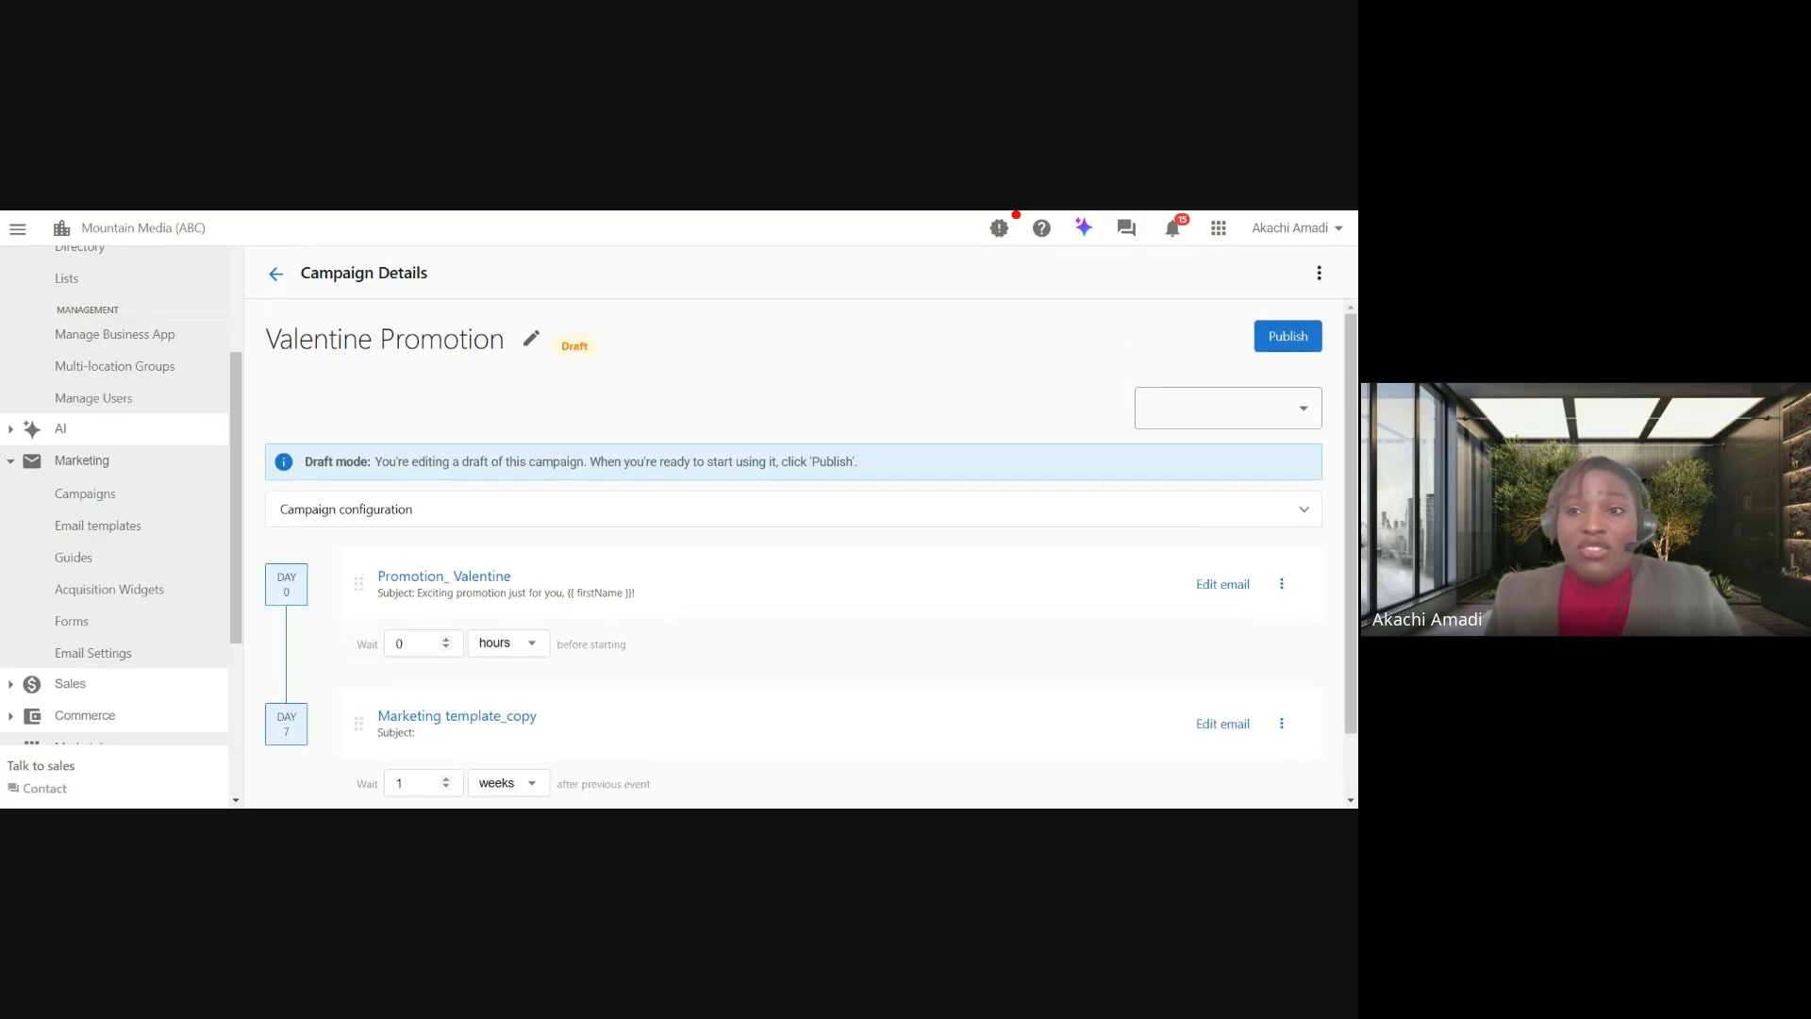
Return to the email templates page and look through the featured templates and My templates.
{"action": "left_click", "coordinate": [104, 523]}
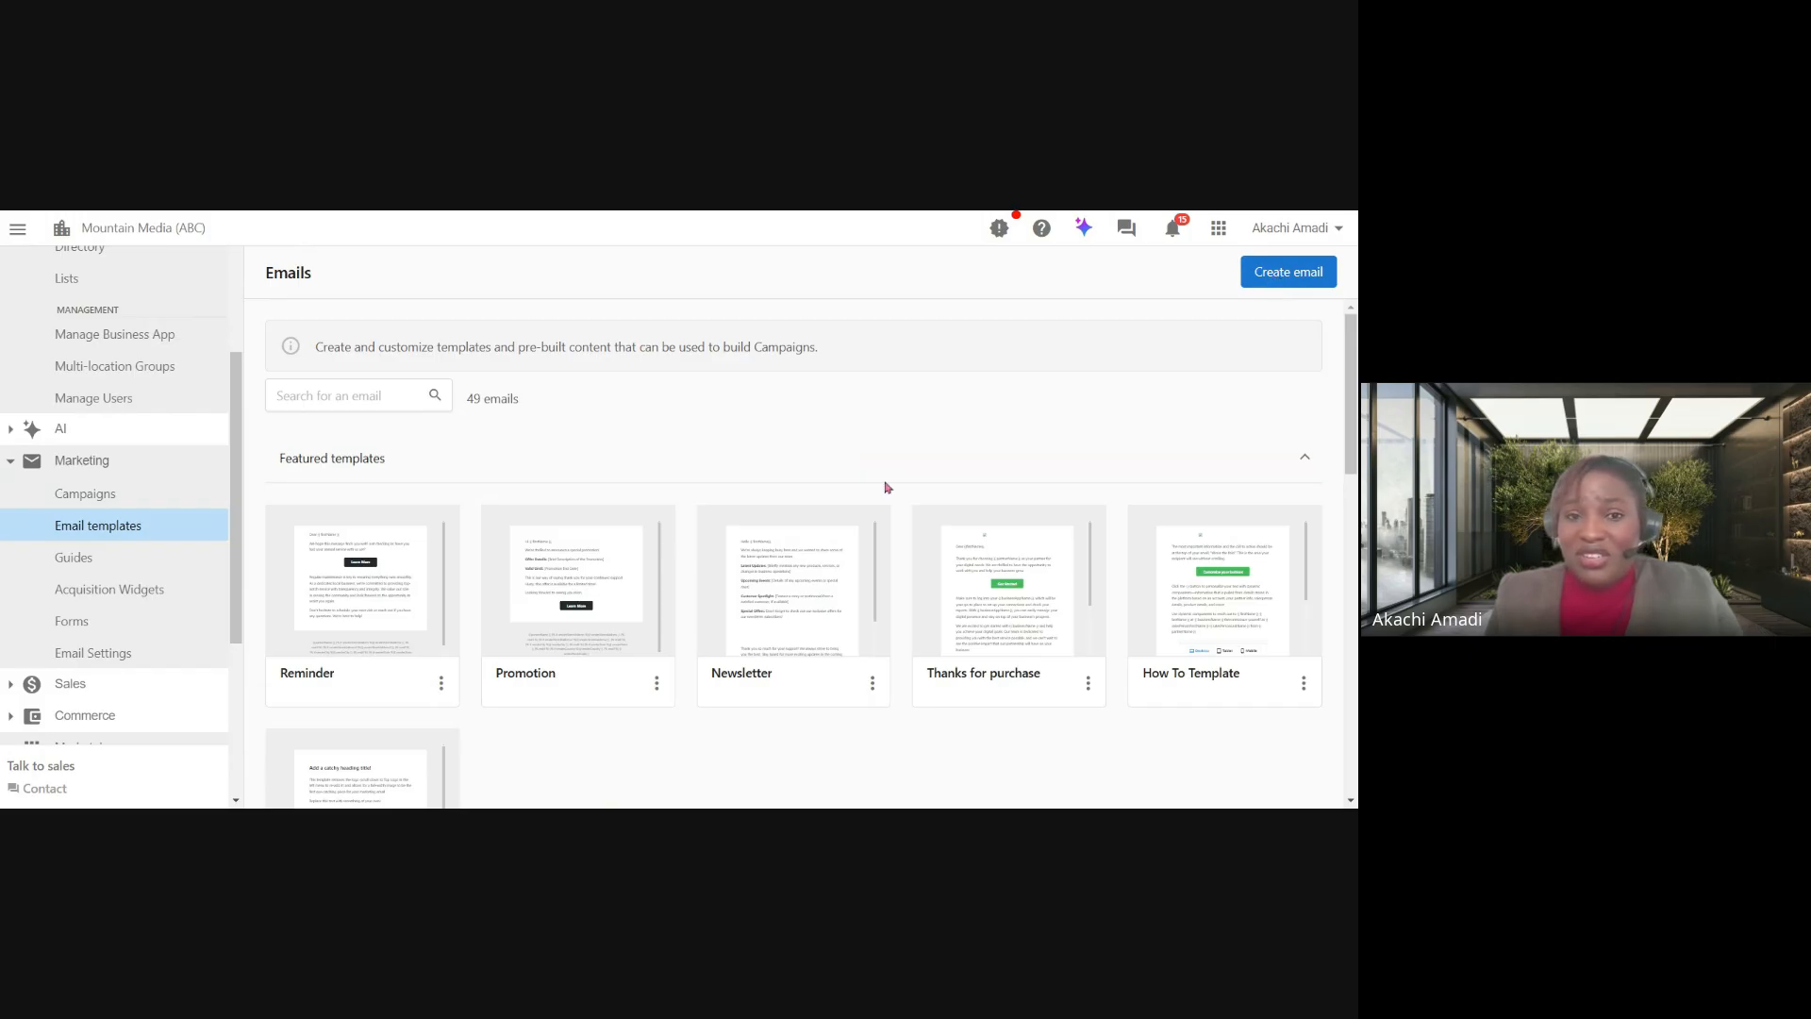
{"action": "scroll", "coordinate": [887, 484], "scroll_direction": "down", "scroll_amount": 1}
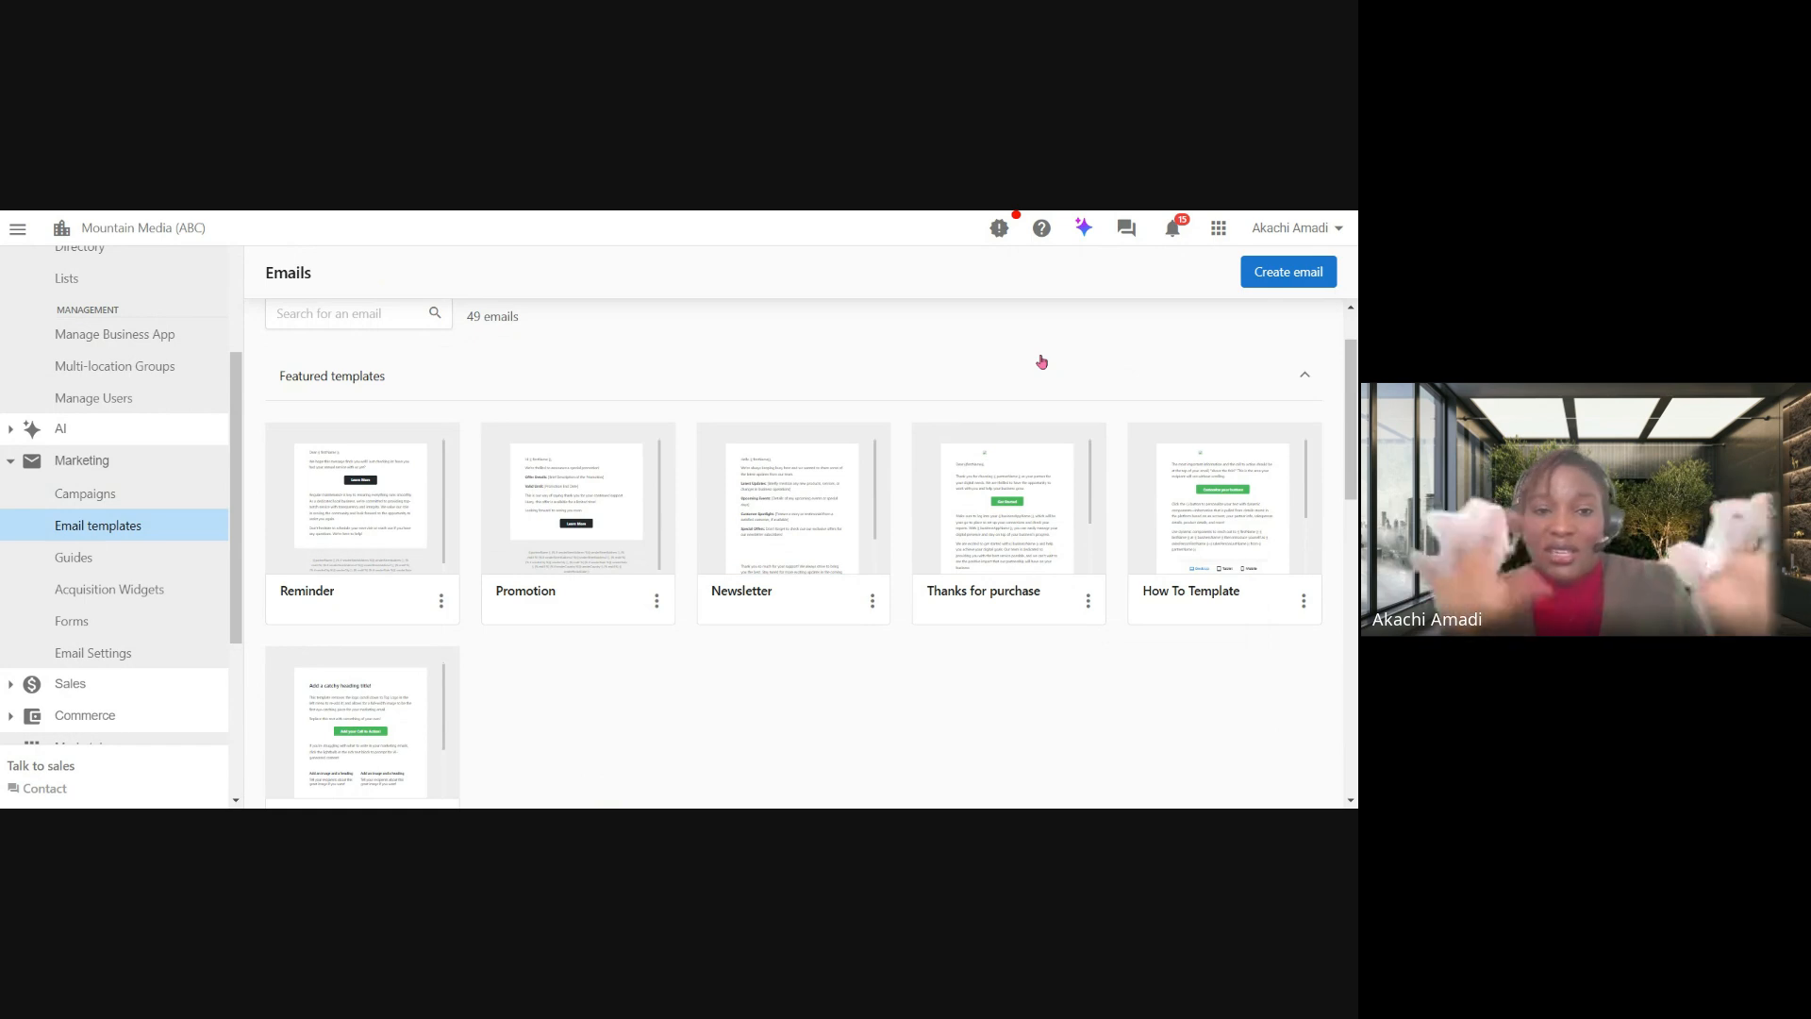
{"action": "scroll", "coordinate": [808, 760], "scroll_direction": "down", "scroll_amount": 2}
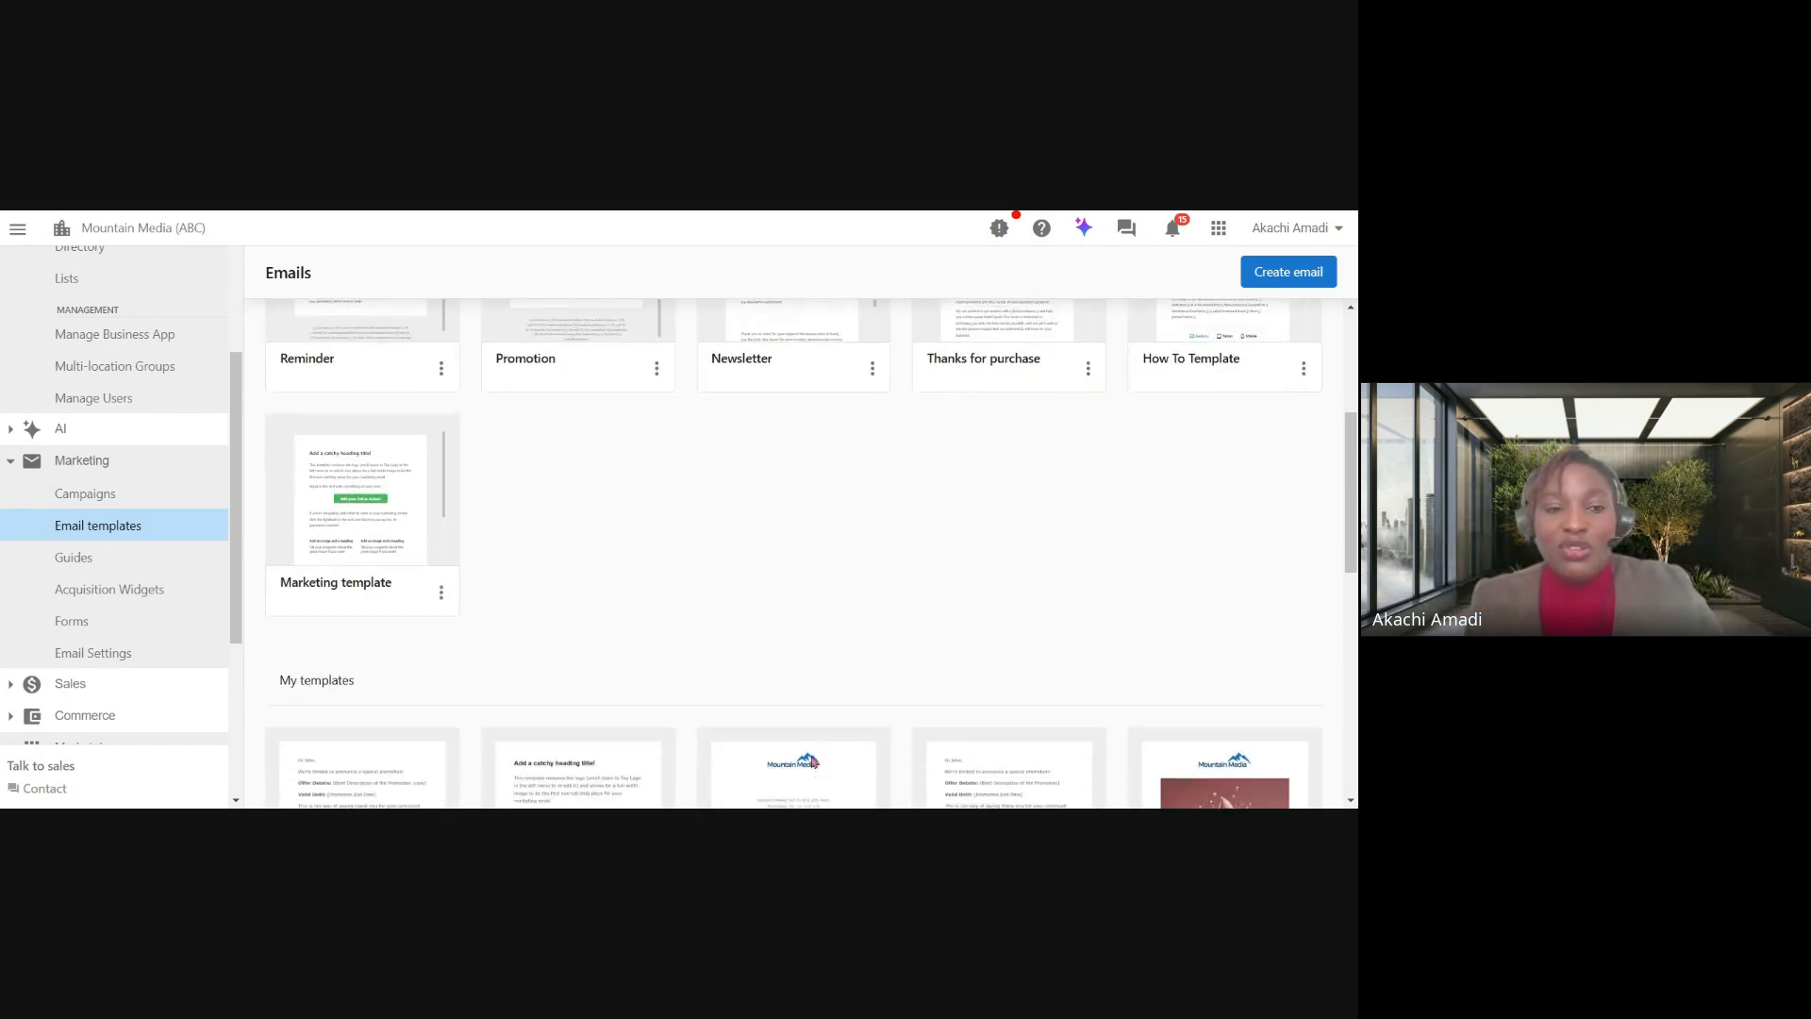
{"action": "scroll", "coordinate": [846, 542], "scroll_direction": "down", "scroll_amount": 4}
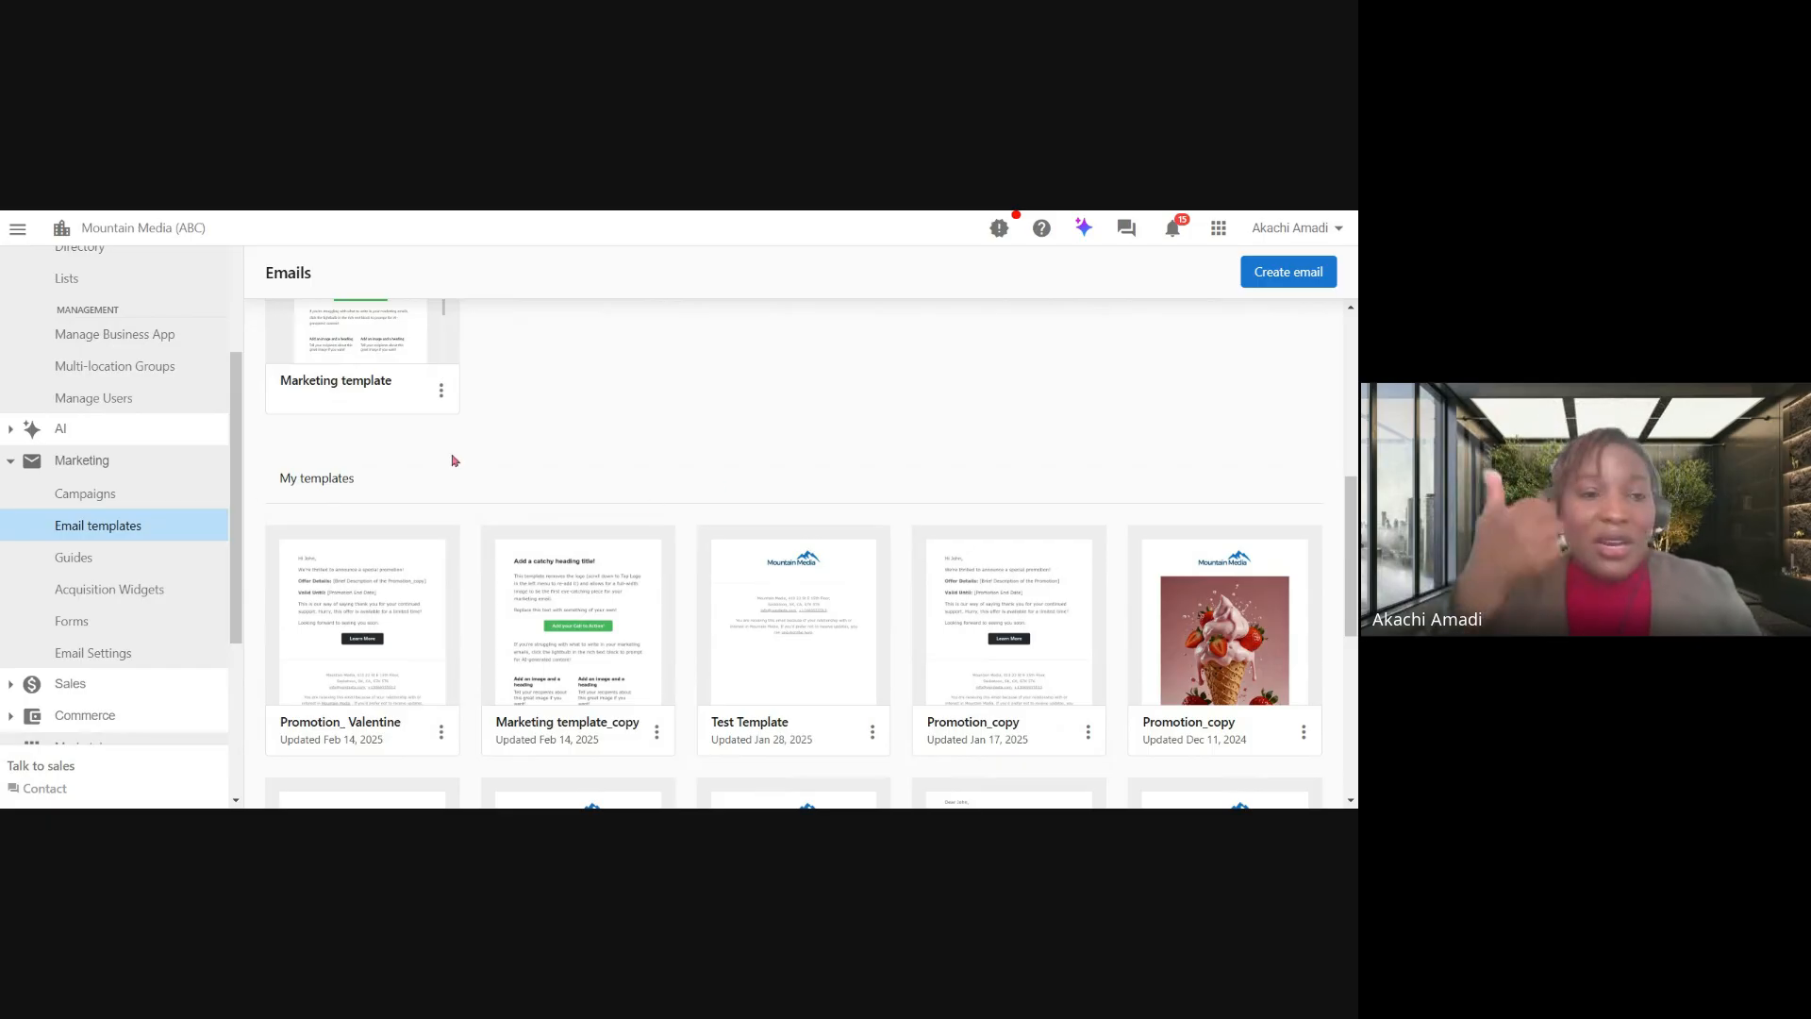
{"action": "scroll", "coordinate": [179, 490], "scroll_direction": "up", "scroll_amount": 1}
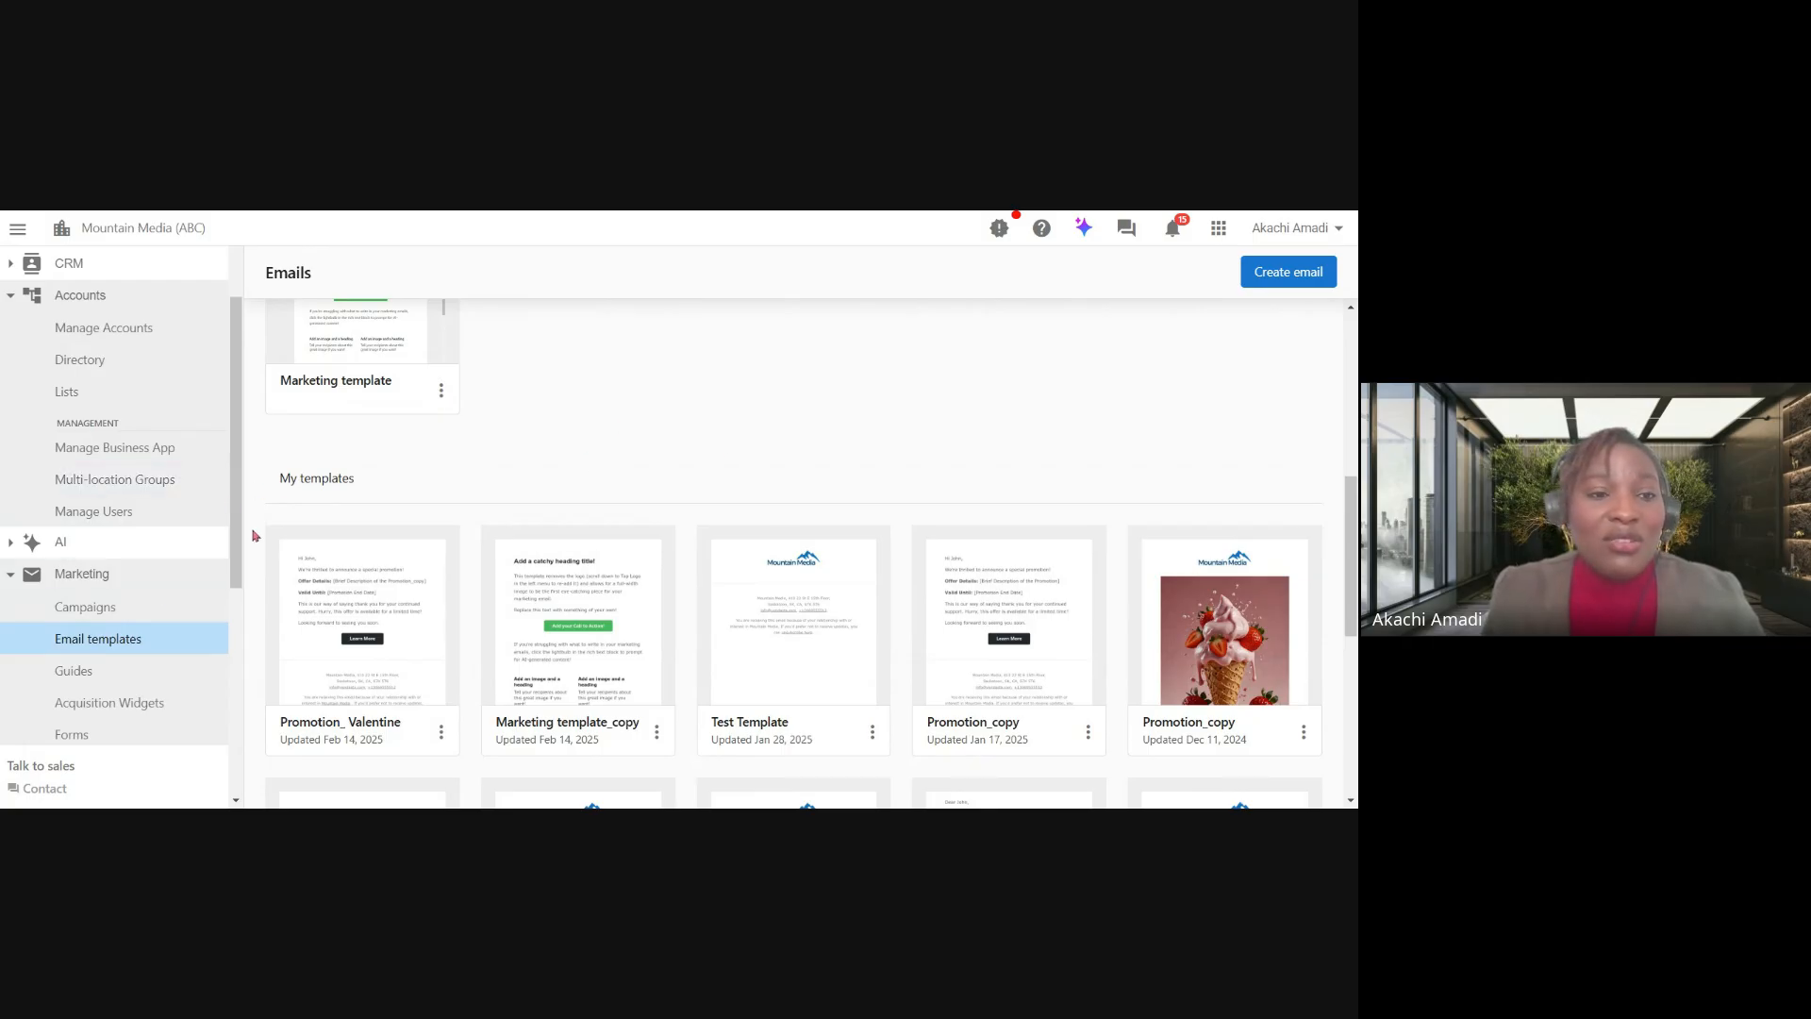
Open the Digital Success - Getting Started Campaign (February 2025), review its emails and unpublish it.
{"action": "left_click", "coordinate": [148, 615]}
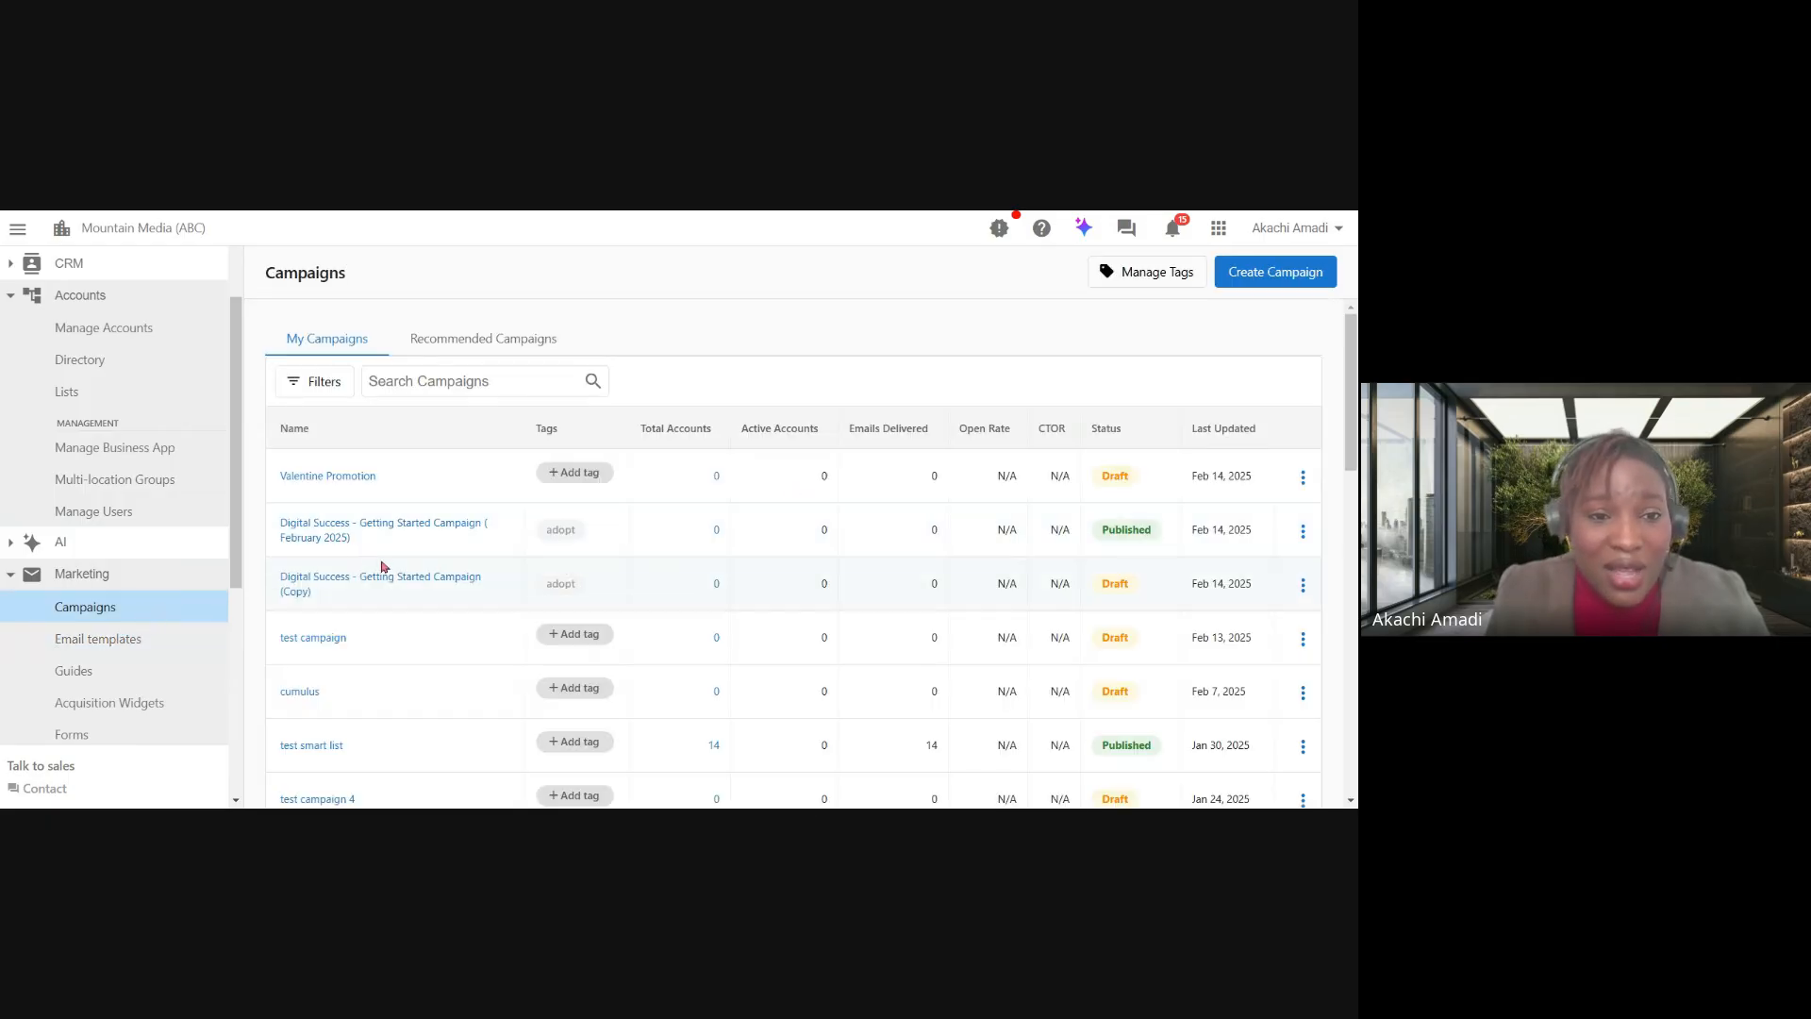
{"action": "left_click", "coordinate": [346, 535]}
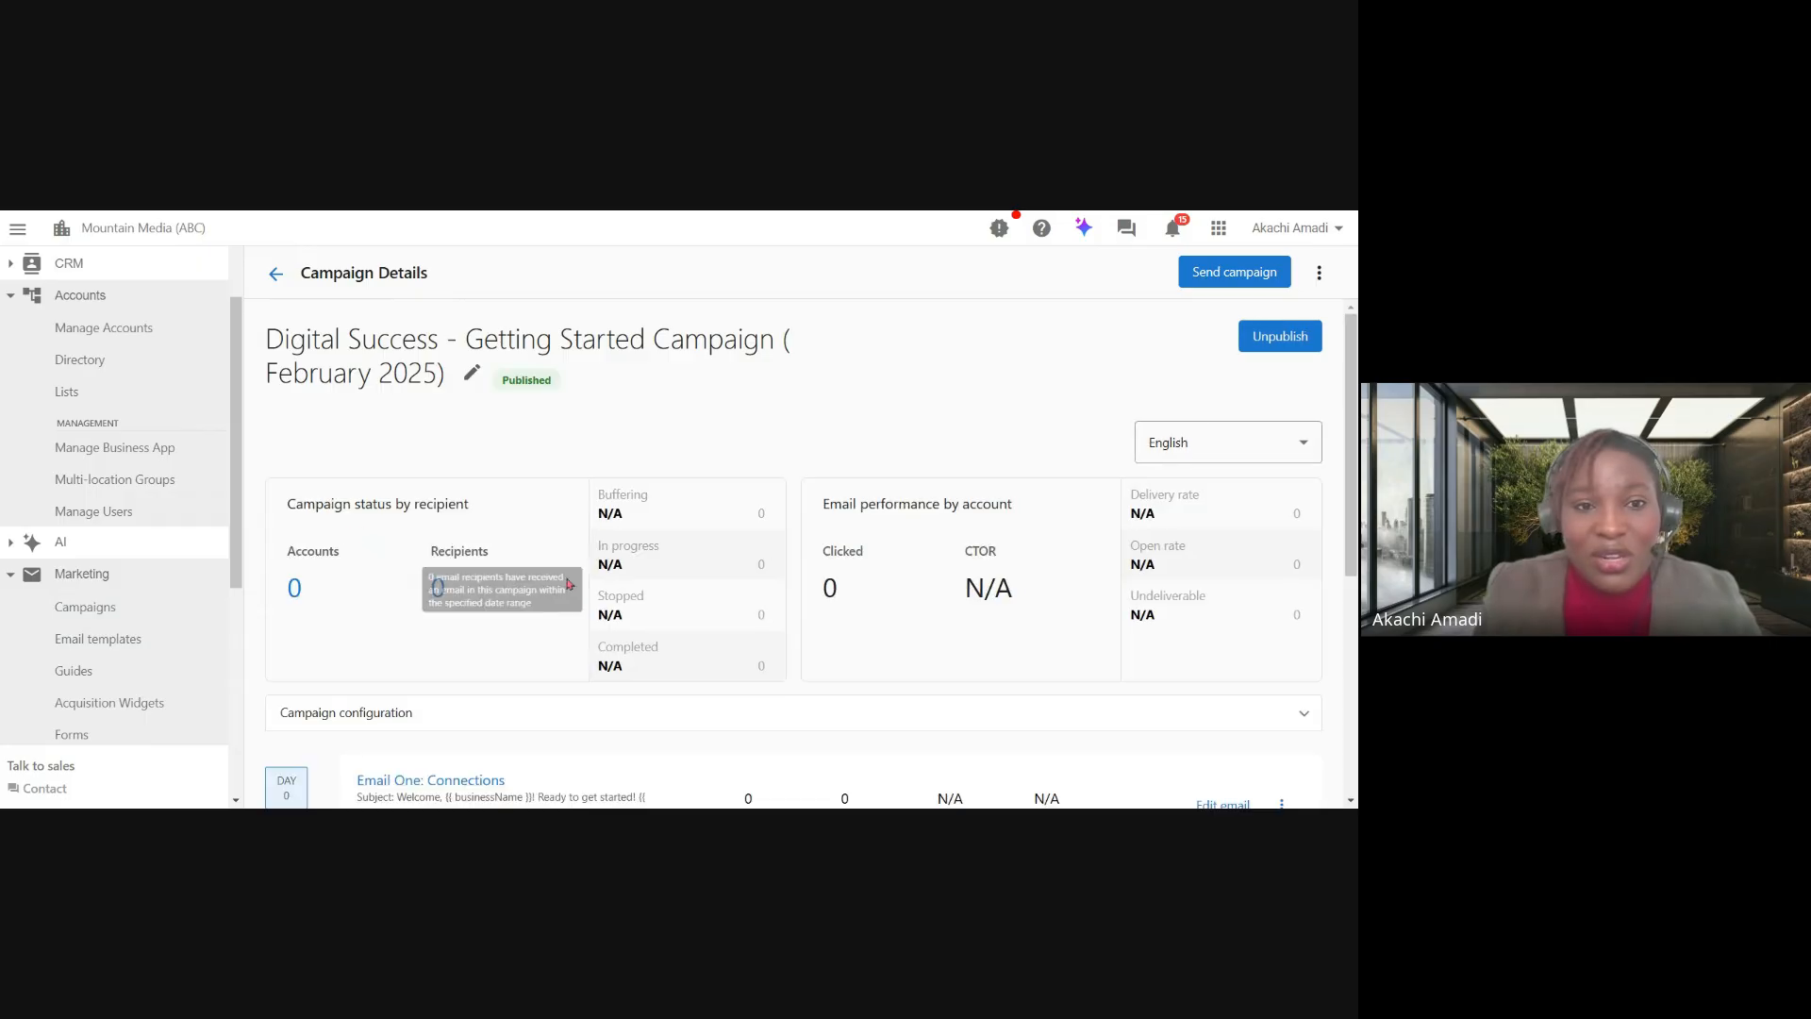
{"action": "scroll", "coordinate": [1259, 347], "scroll_direction": "down", "scroll_amount": 5}
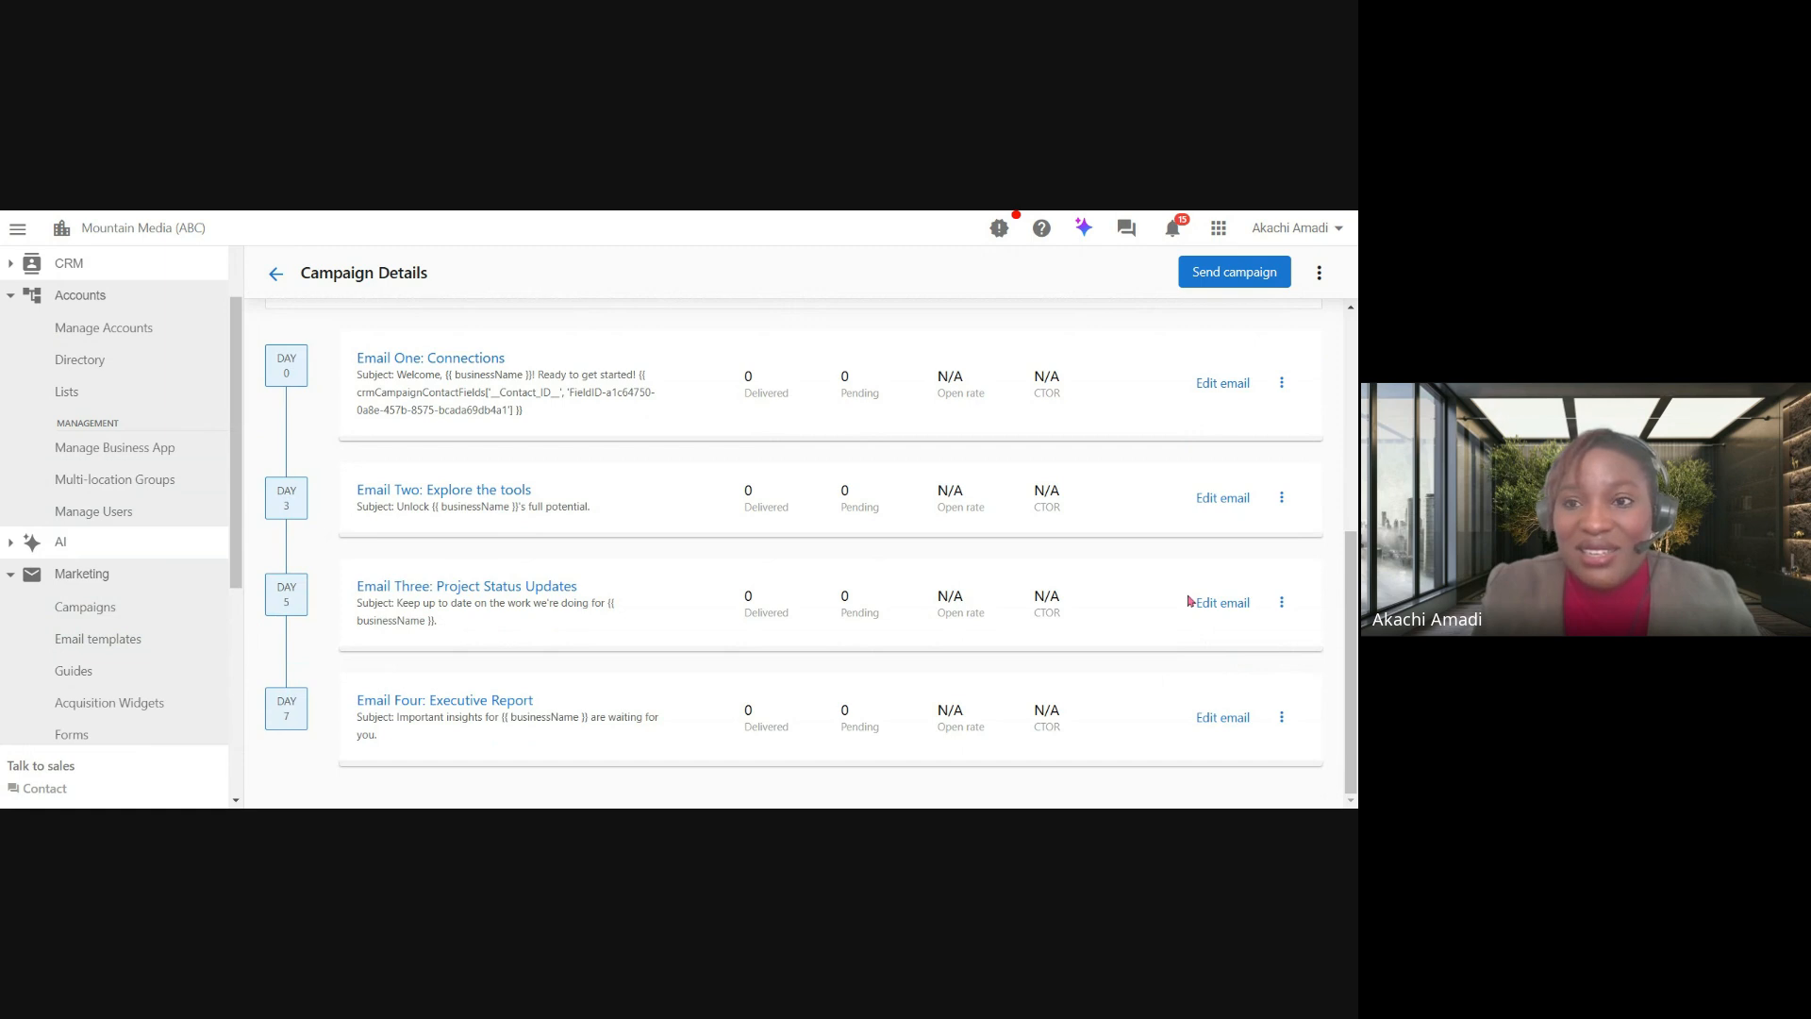
{"action": "scroll", "coordinate": [1188, 601], "scroll_direction": "up", "scroll_amount": 5}
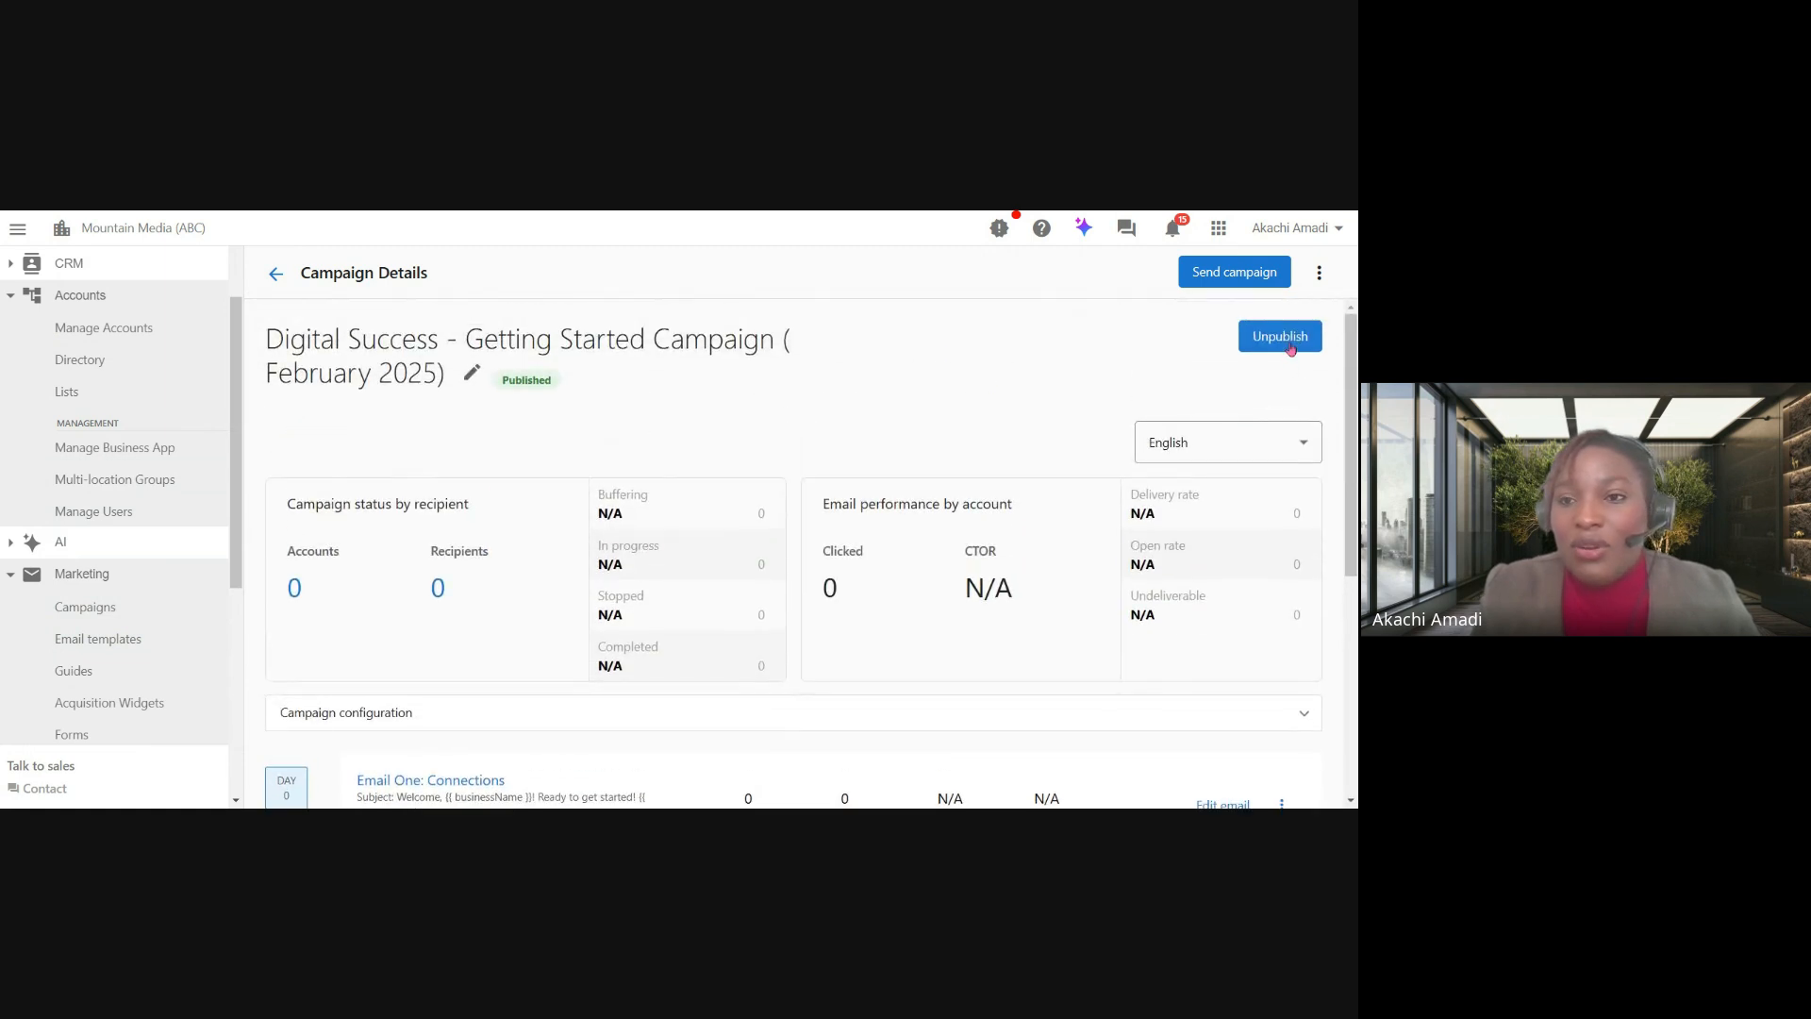
{"action": "left_click", "coordinate": [1288, 345]}
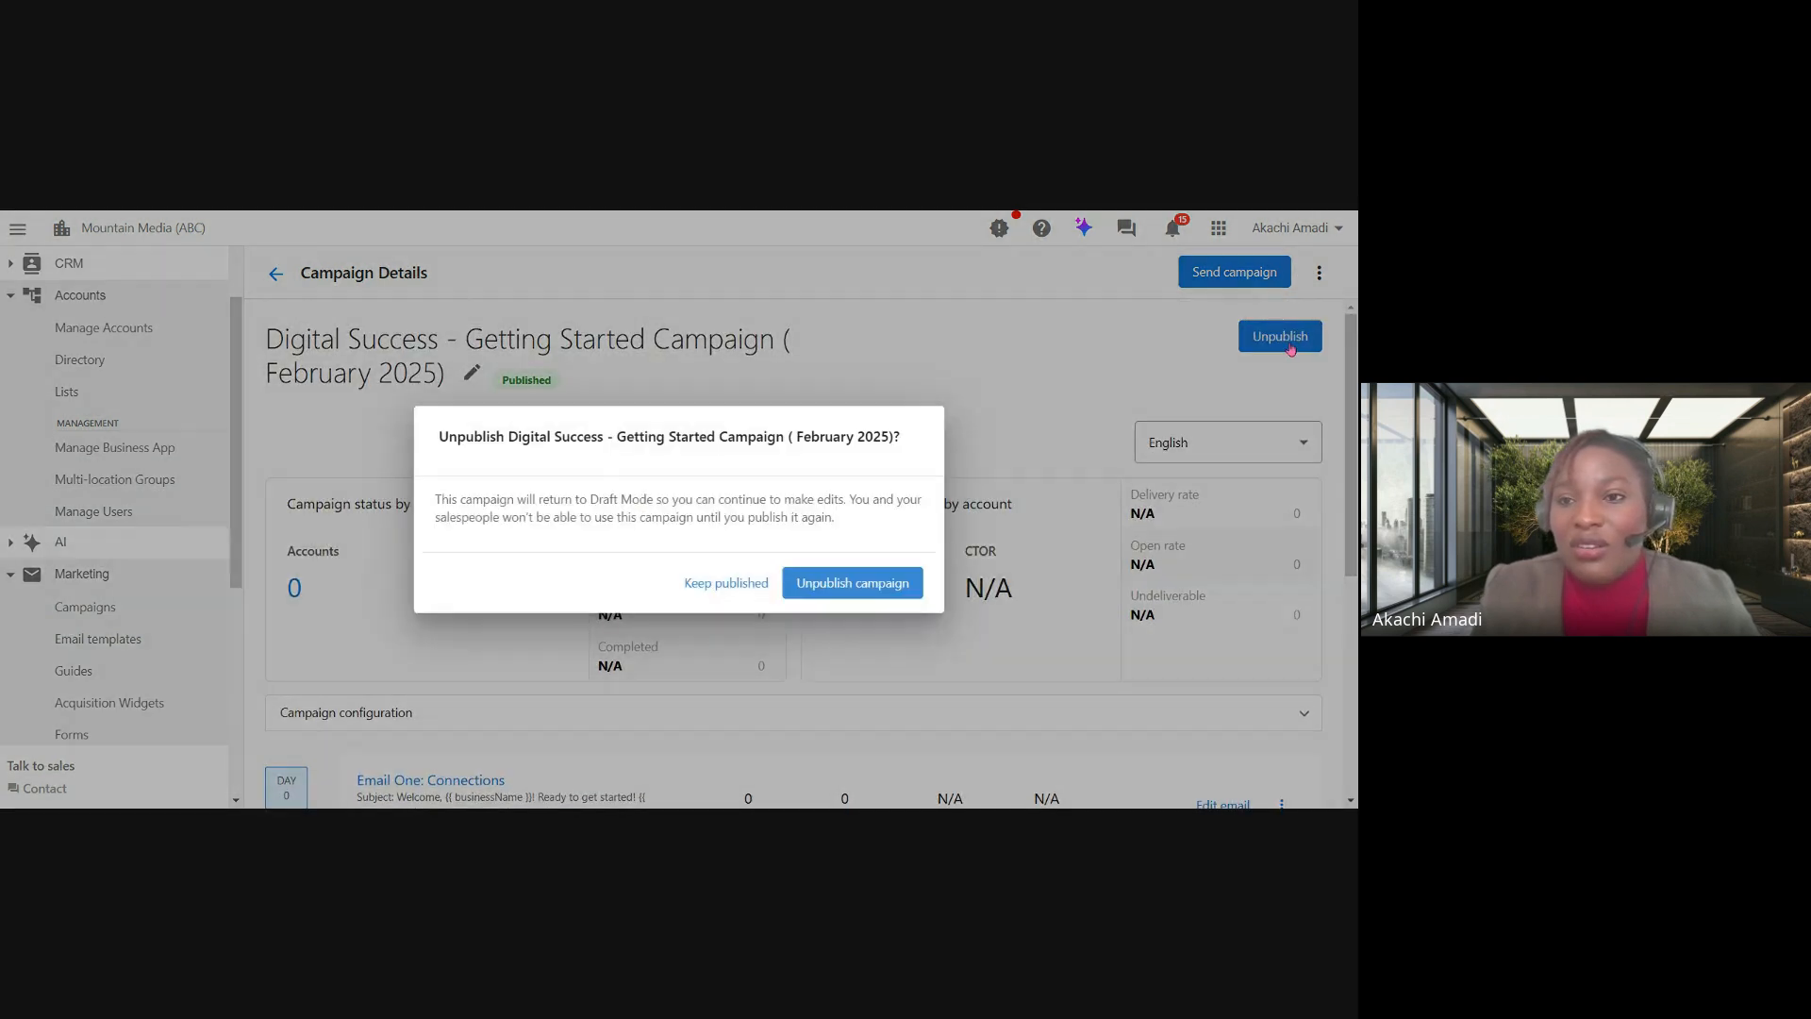
{"action": "left_click", "coordinate": [838, 582]}
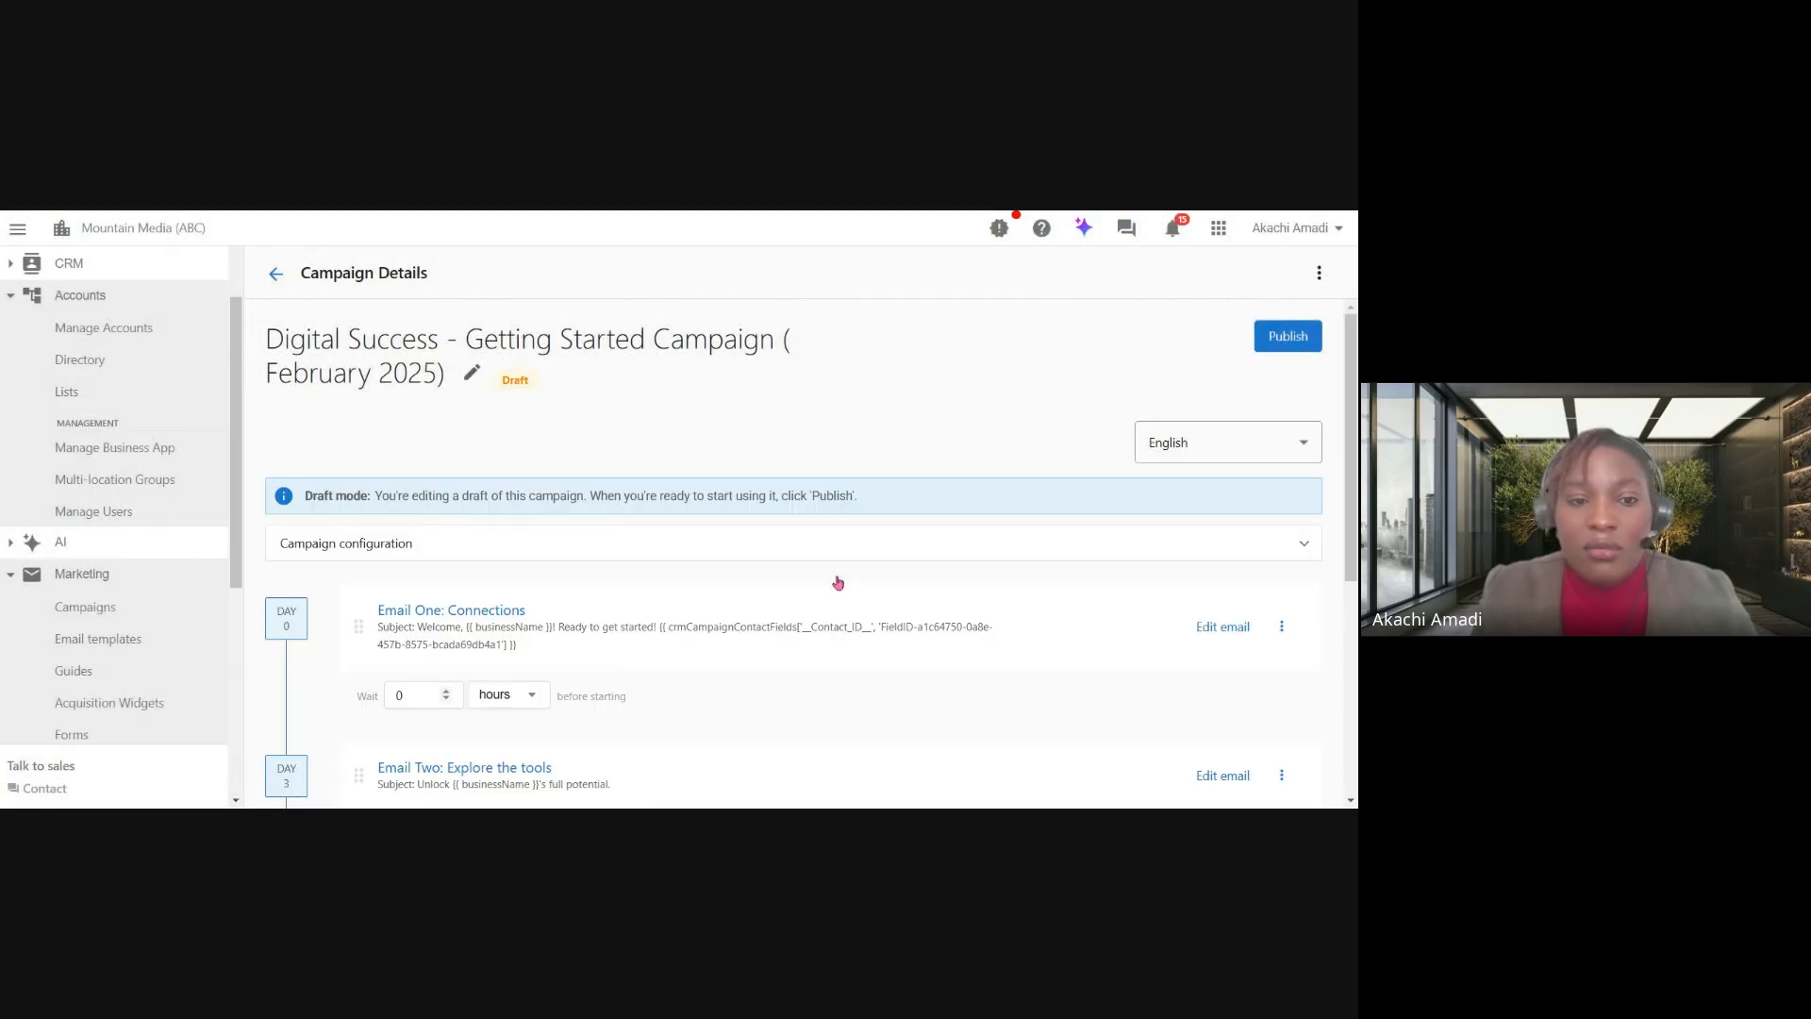
Add the existing Promotion_ Valentine email to the end of the Digital Success - Getting Started Campaign (February 2025).
{"action": "scroll", "coordinate": [837, 582], "scroll_direction": "down", "scroll_amount": 5}
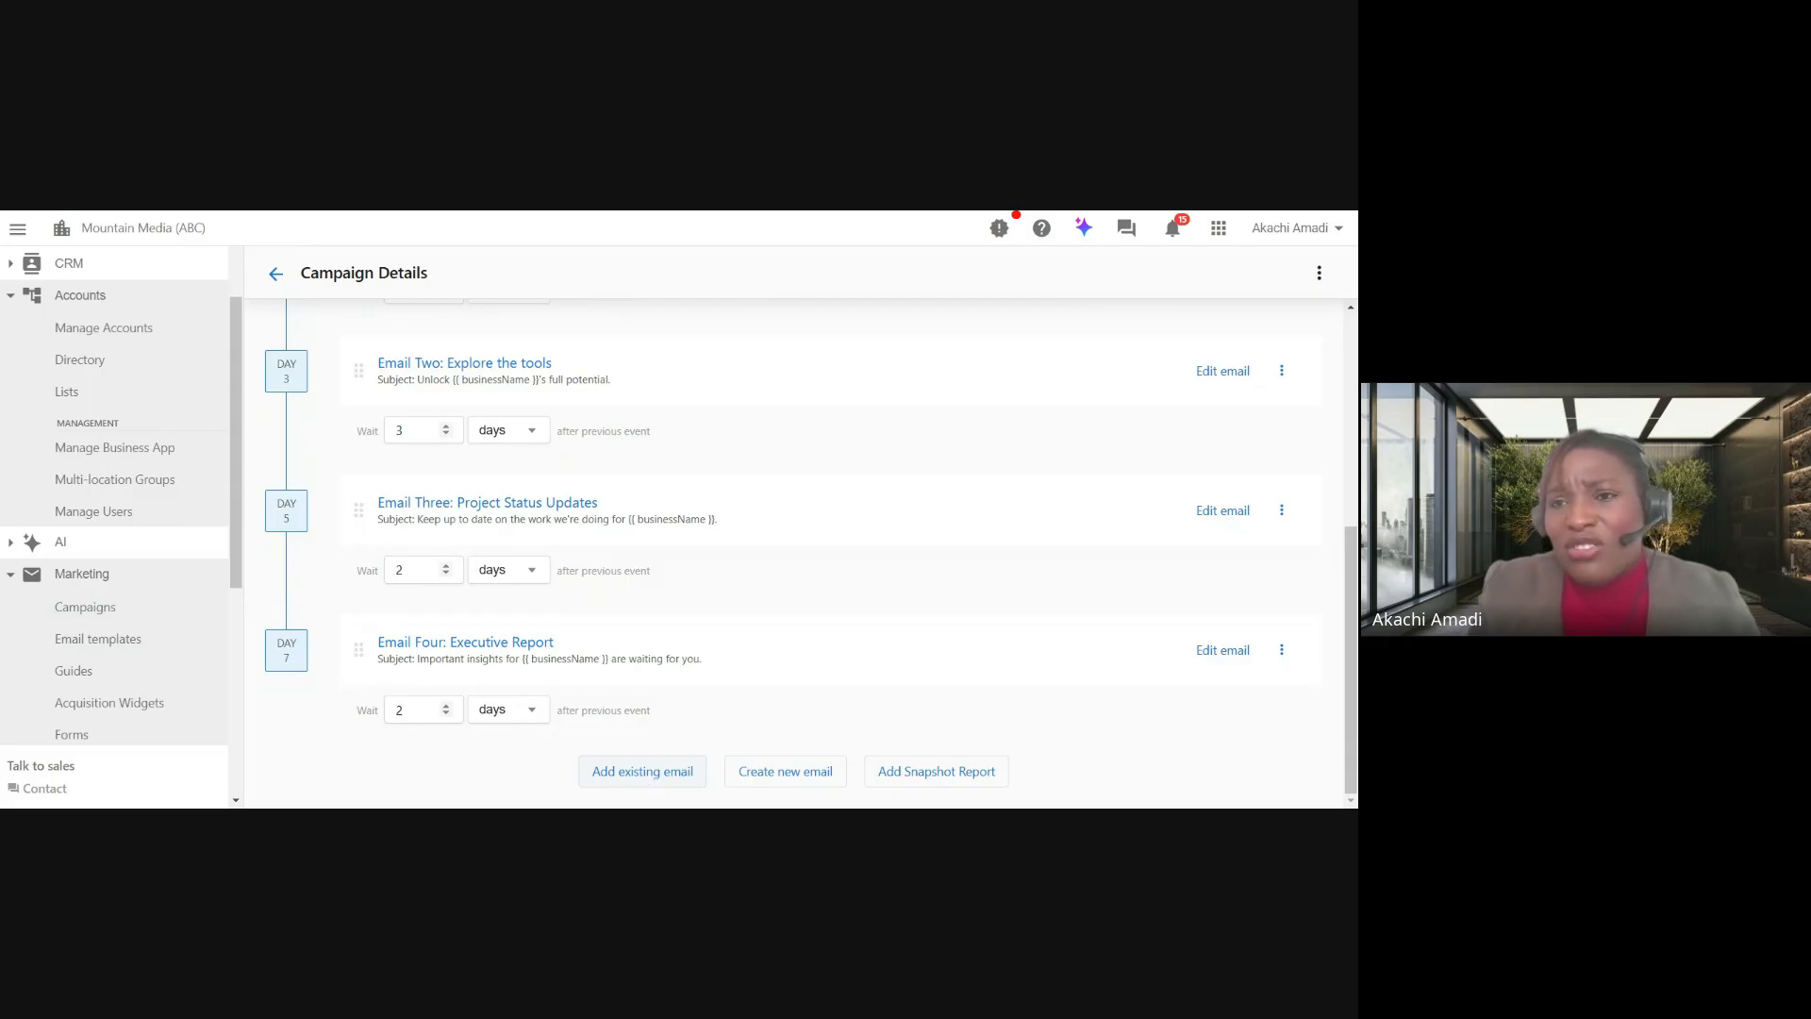
{"action": "left_click", "coordinate": [642, 777]}
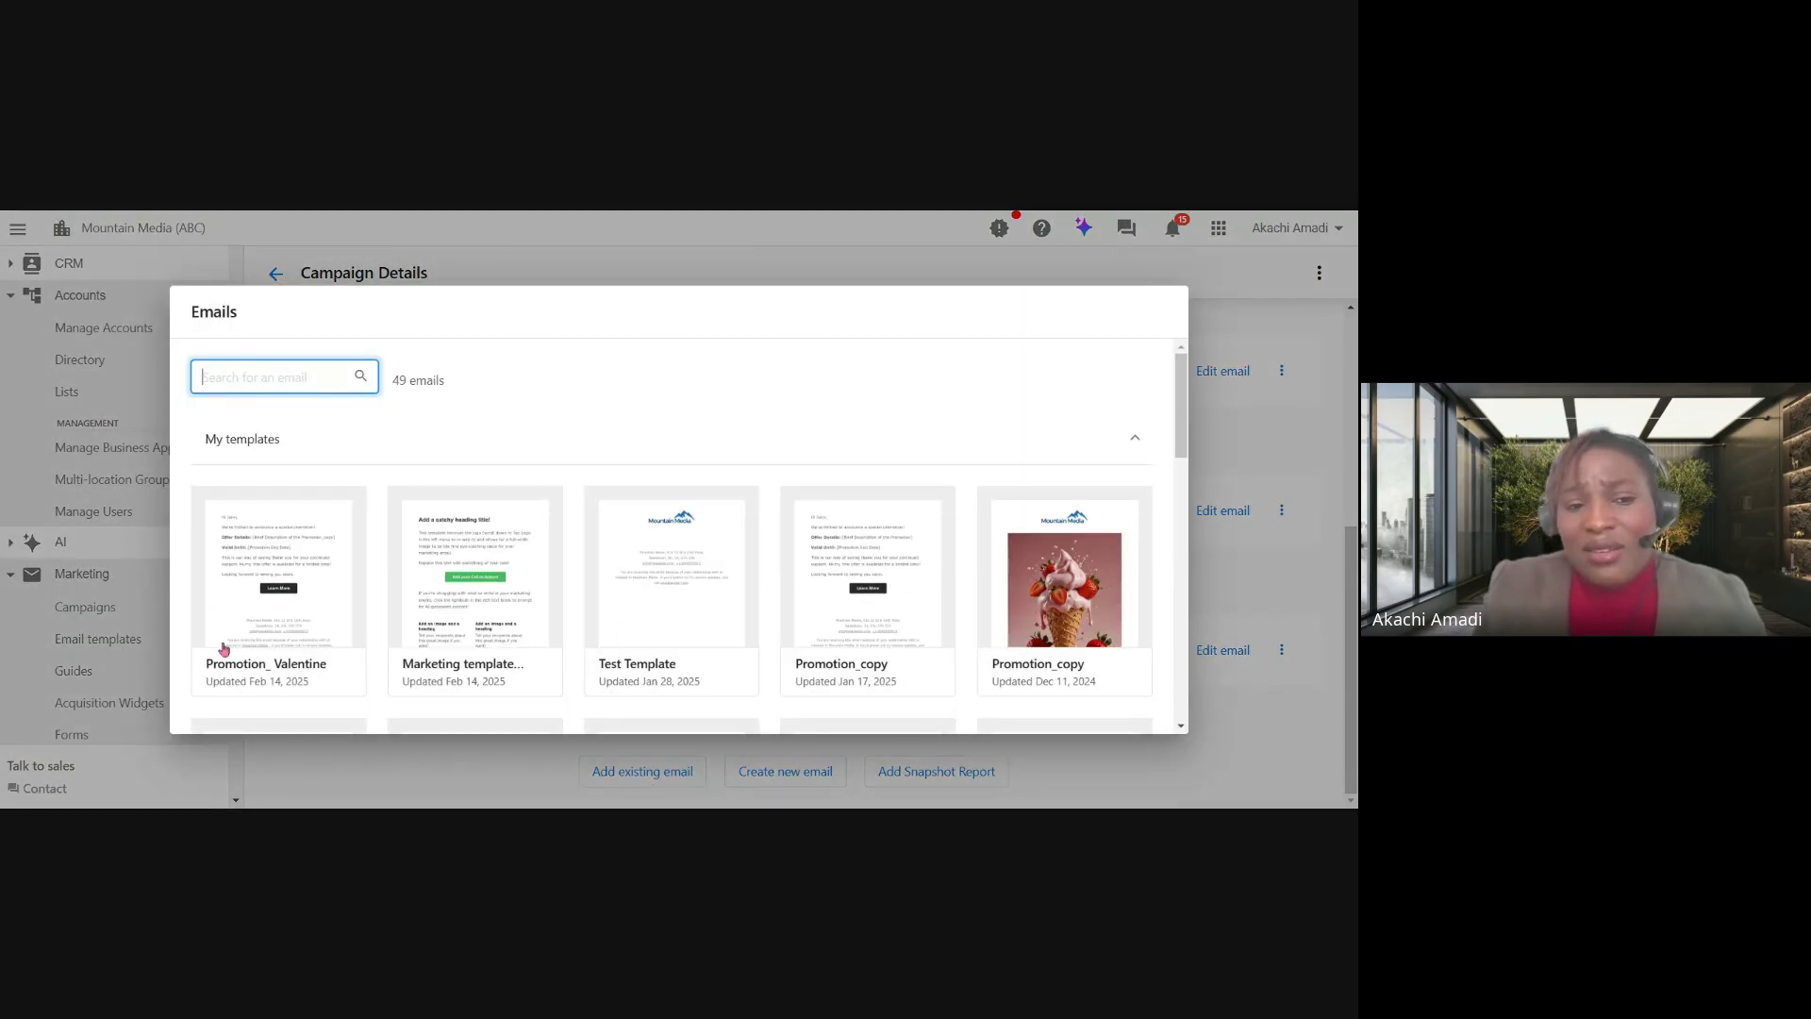
{"action": "left_click", "coordinate": [298, 594]}
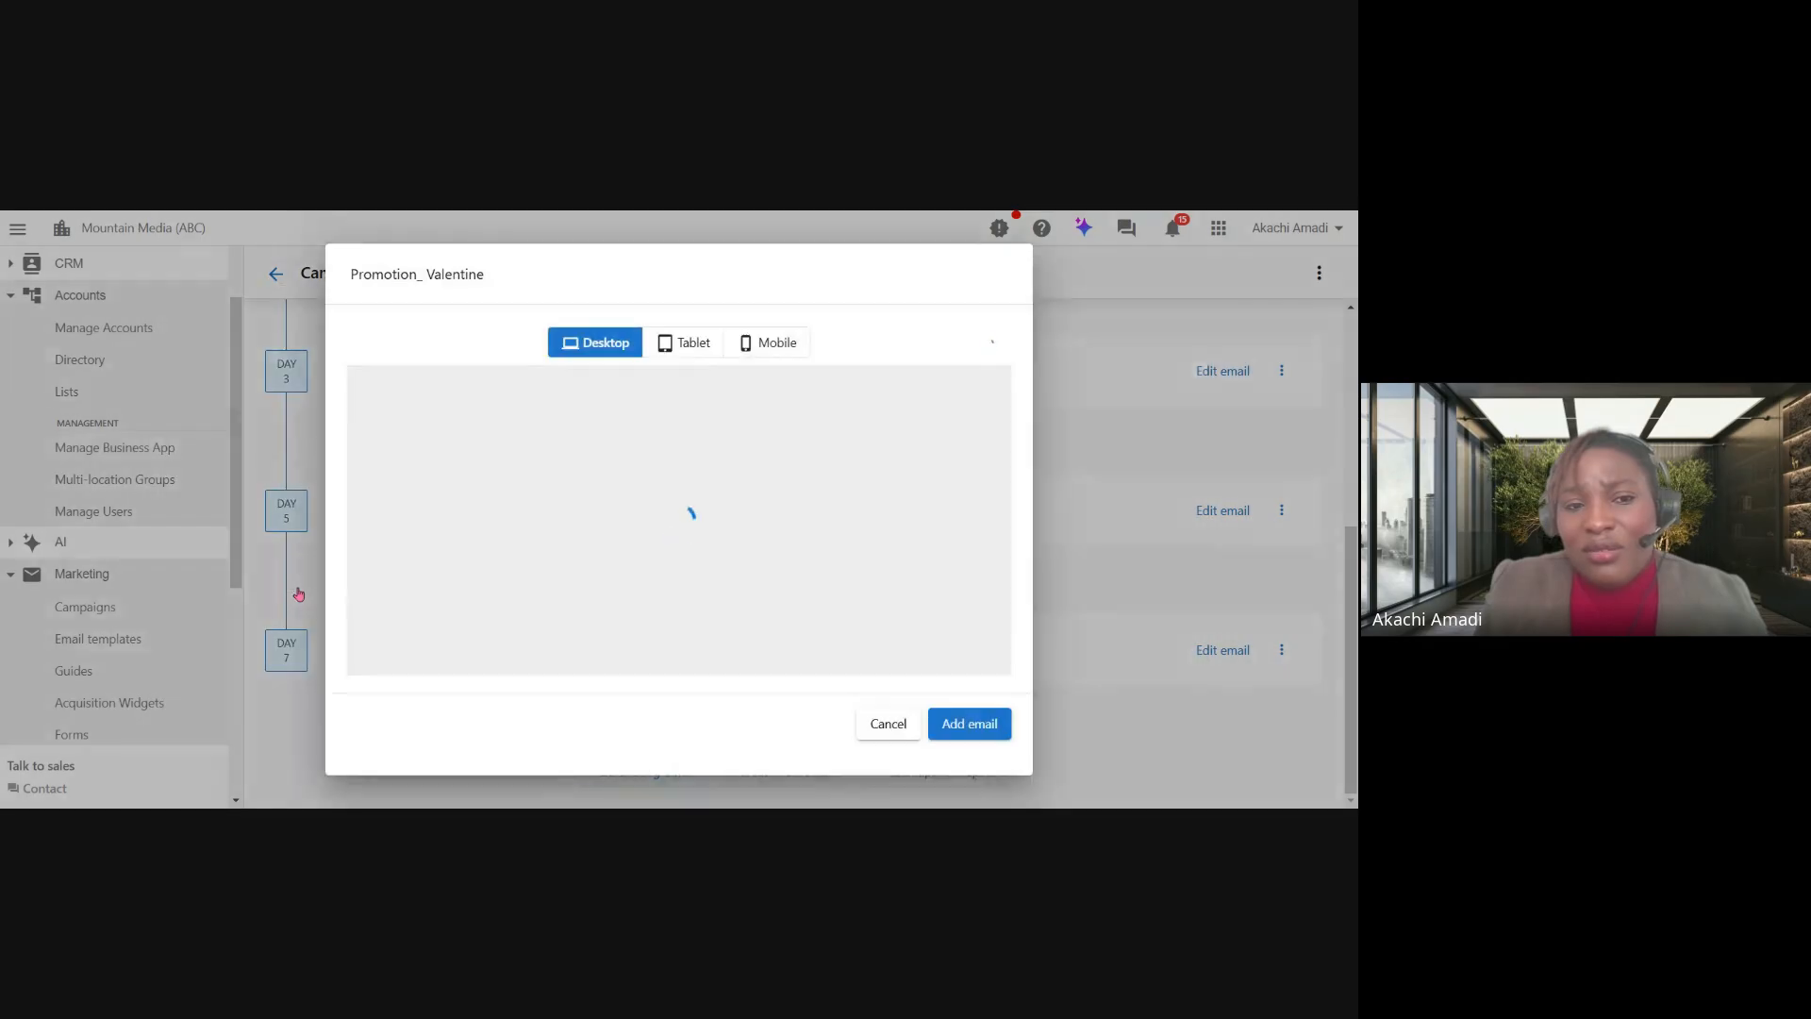
{"action": "left_click", "coordinate": [987, 741]}
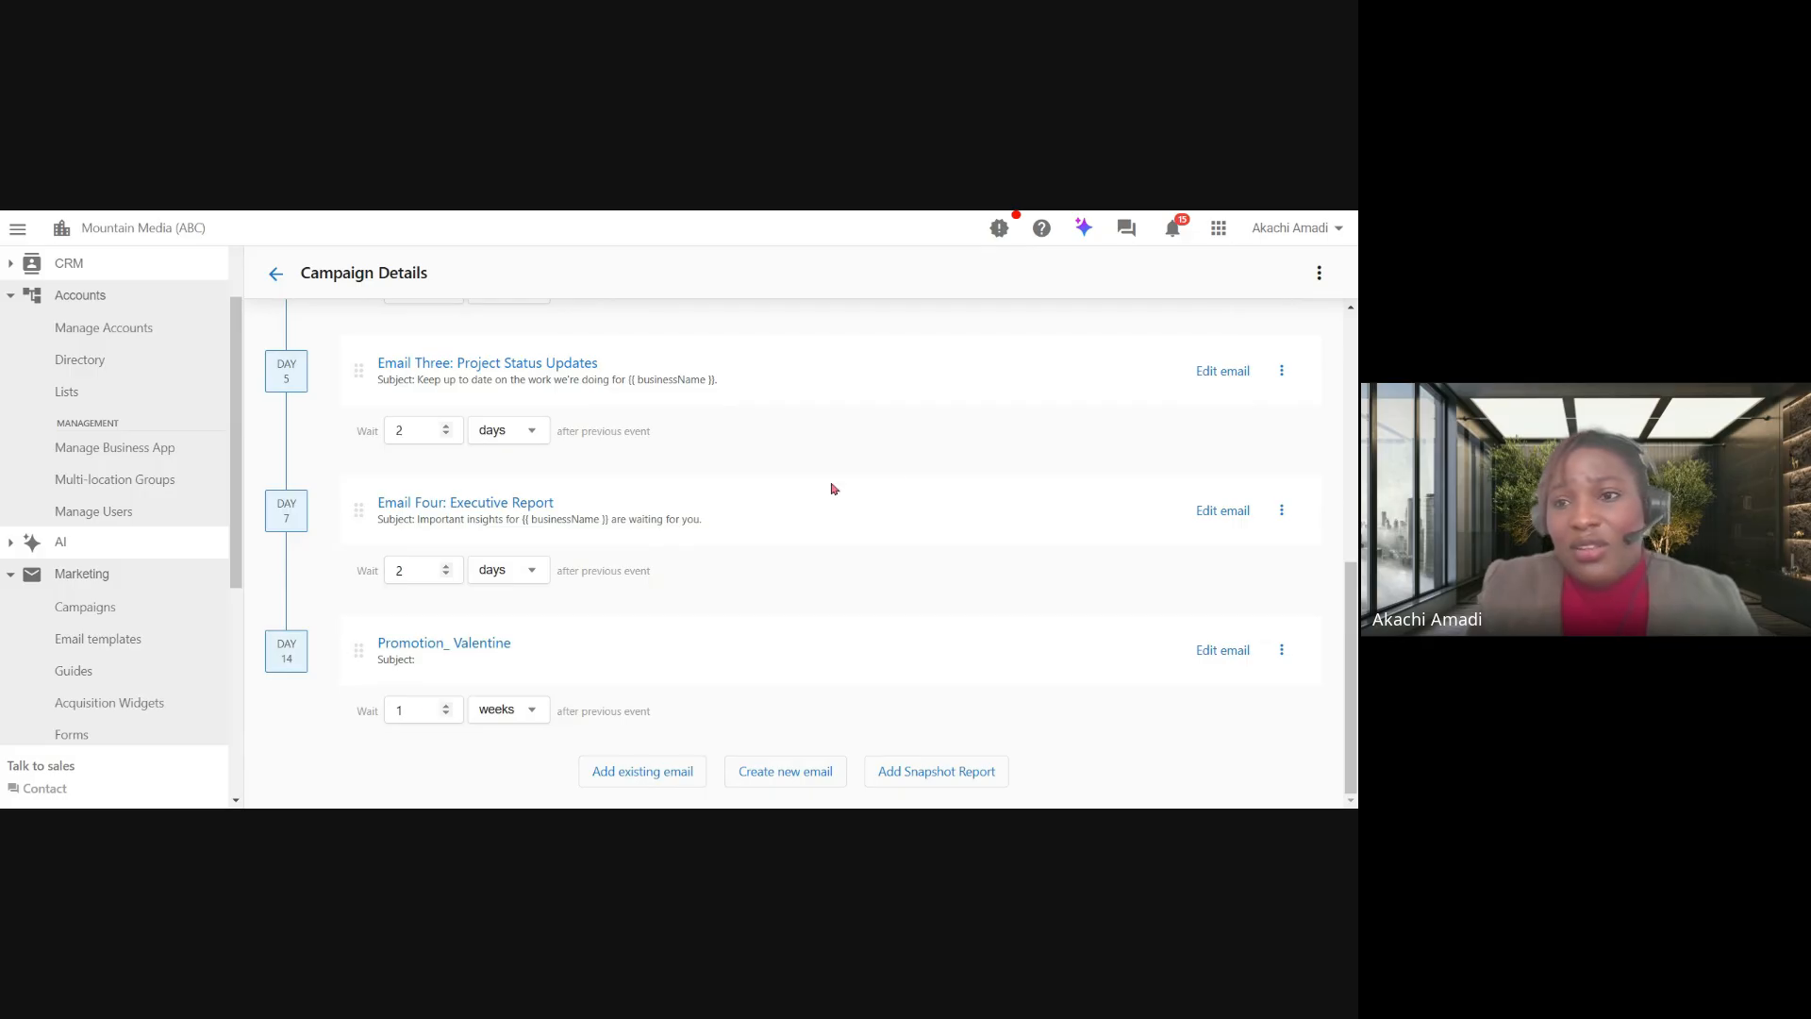
Publish the Digital Success - Getting Started Campaign (February 2025) and confirm the publication.
{"action": "scroll", "coordinate": [896, 477], "scroll_direction": "up", "scroll_amount": 10}
{"action": "left_click", "coordinate": [1299, 342]}
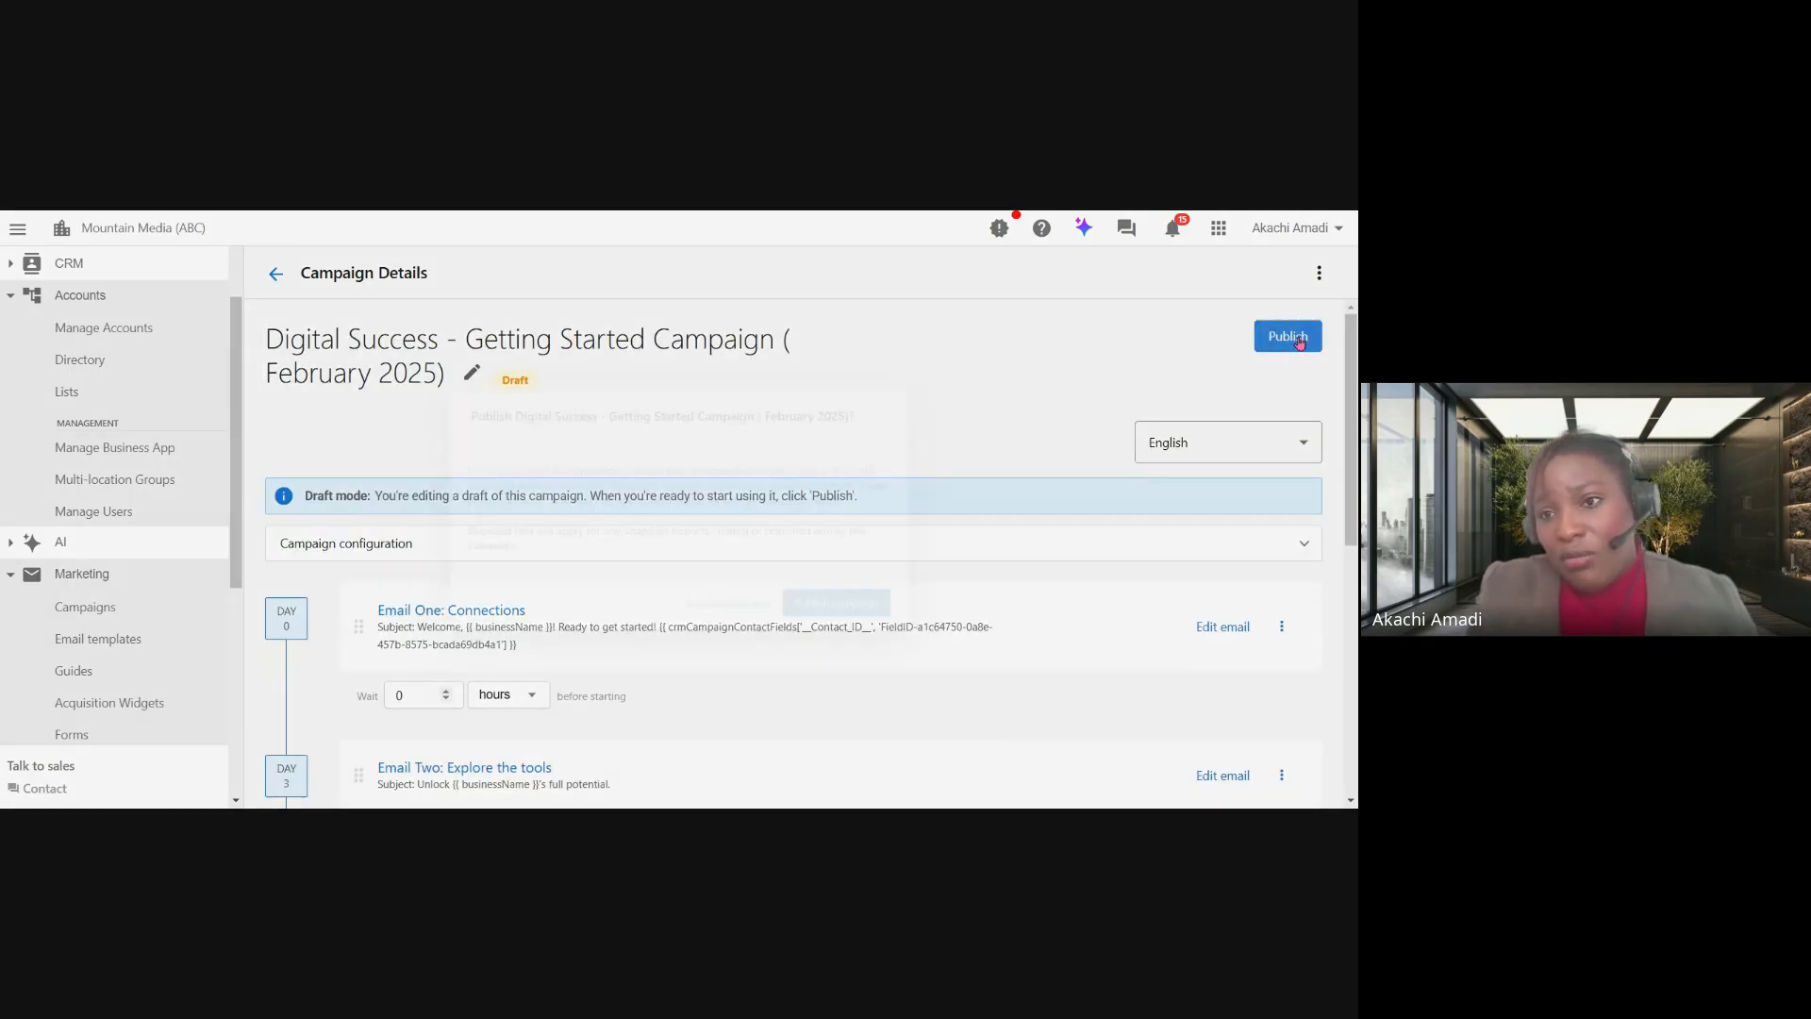
{"action": "left_click", "coordinate": [850, 609]}
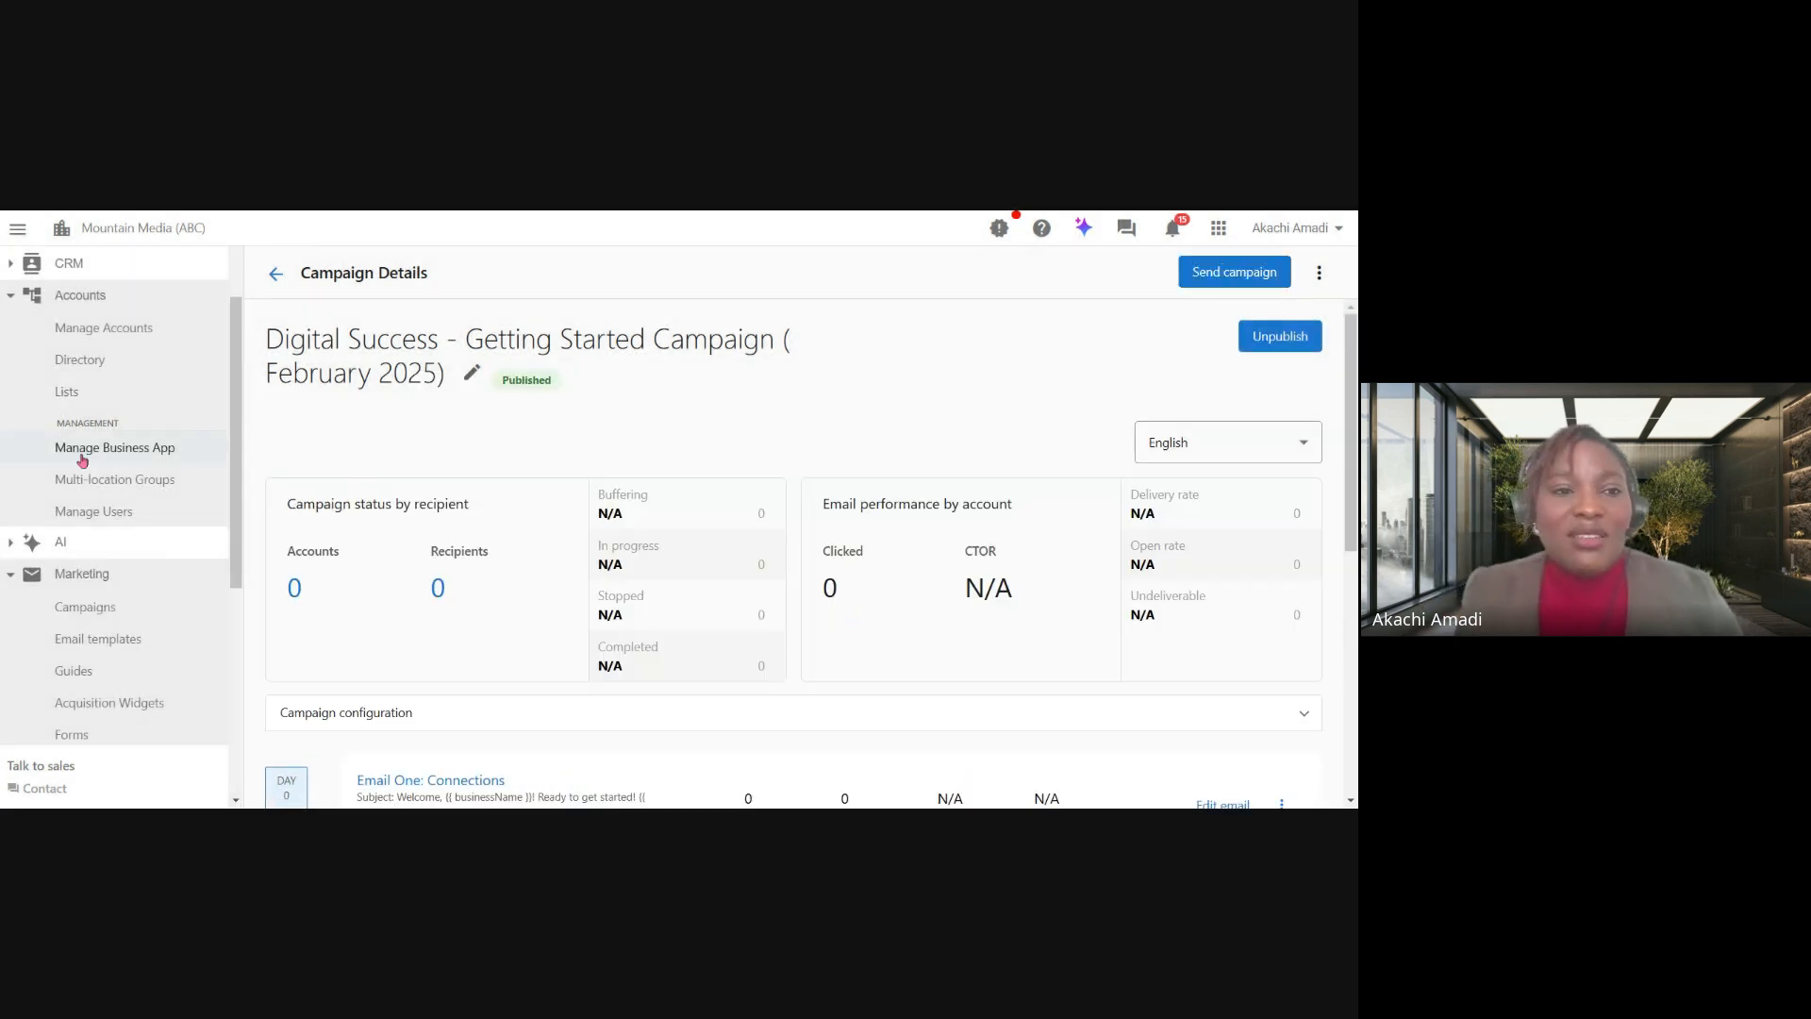
Search the managed accounts for "rabbit" and open the Rabbit Groomers account in Mountain View, California.
{"action": "scroll", "coordinate": [83, 460], "scroll_direction": "up", "scroll_amount": 3}
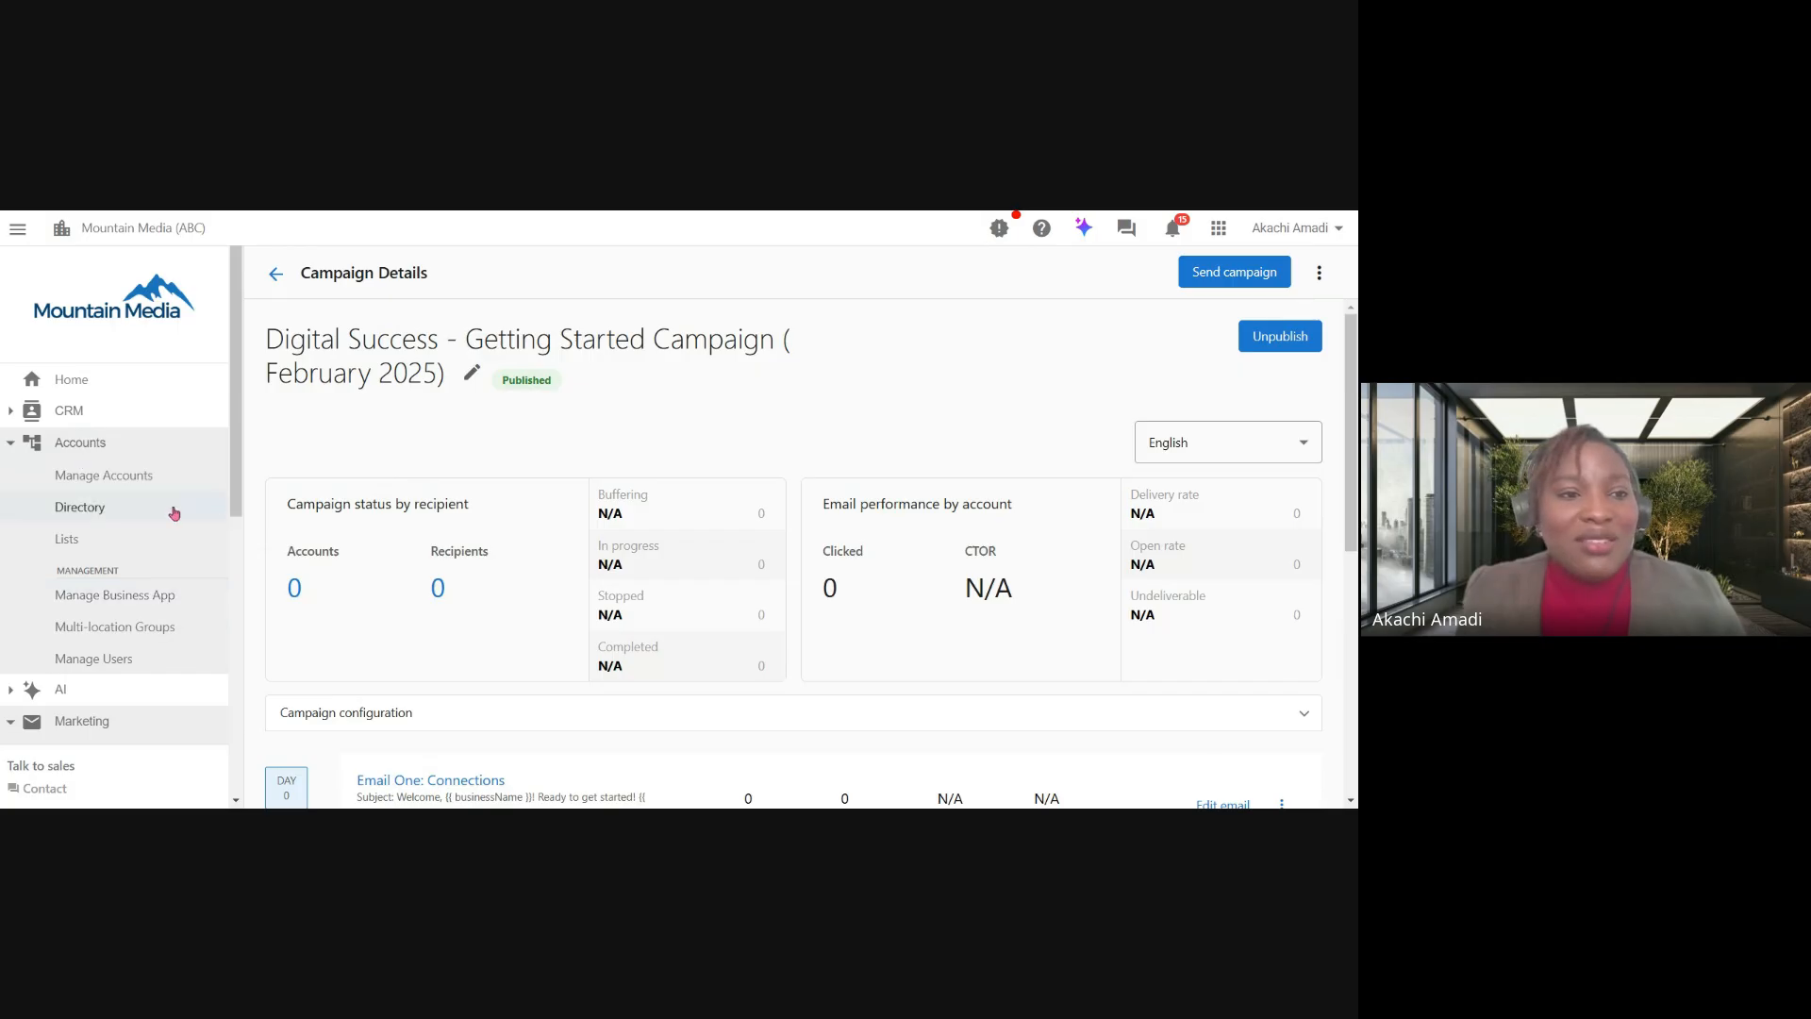
{"action": "left_click", "coordinate": [135, 479]}
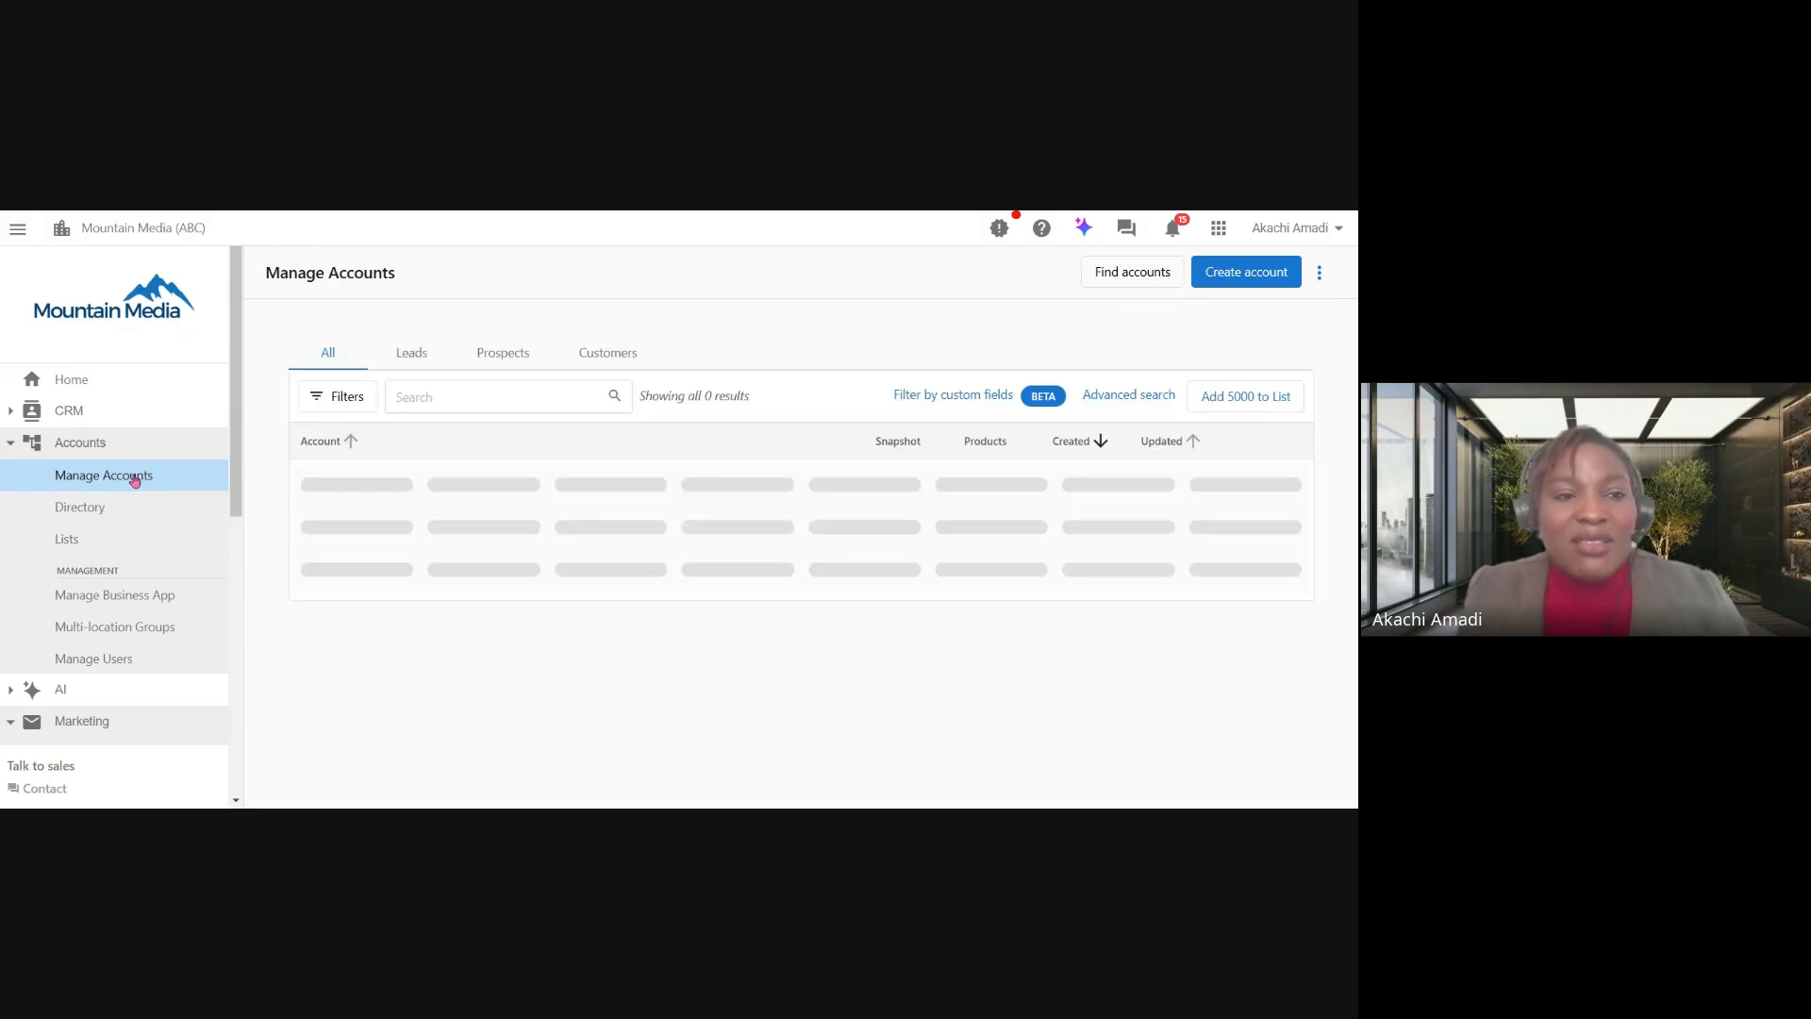
{"action": "left_click", "coordinate": [469, 402]}
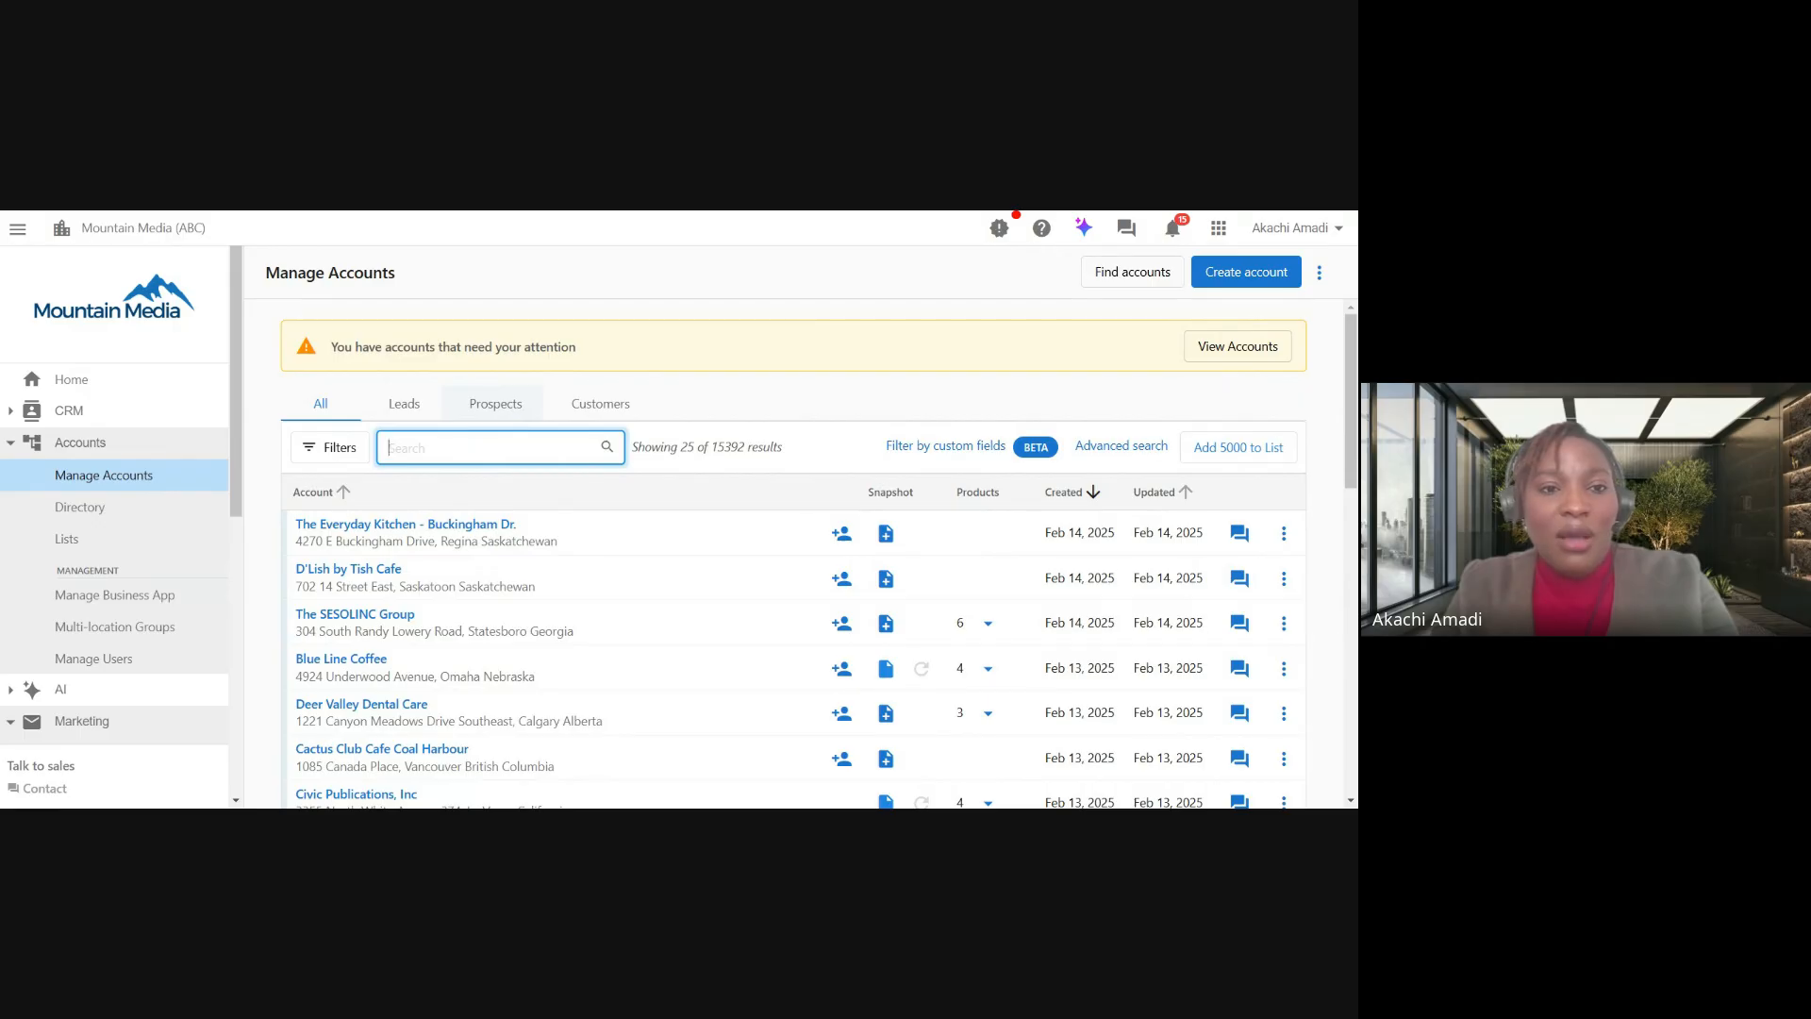
{"action": "type", "text": "rabbit"}
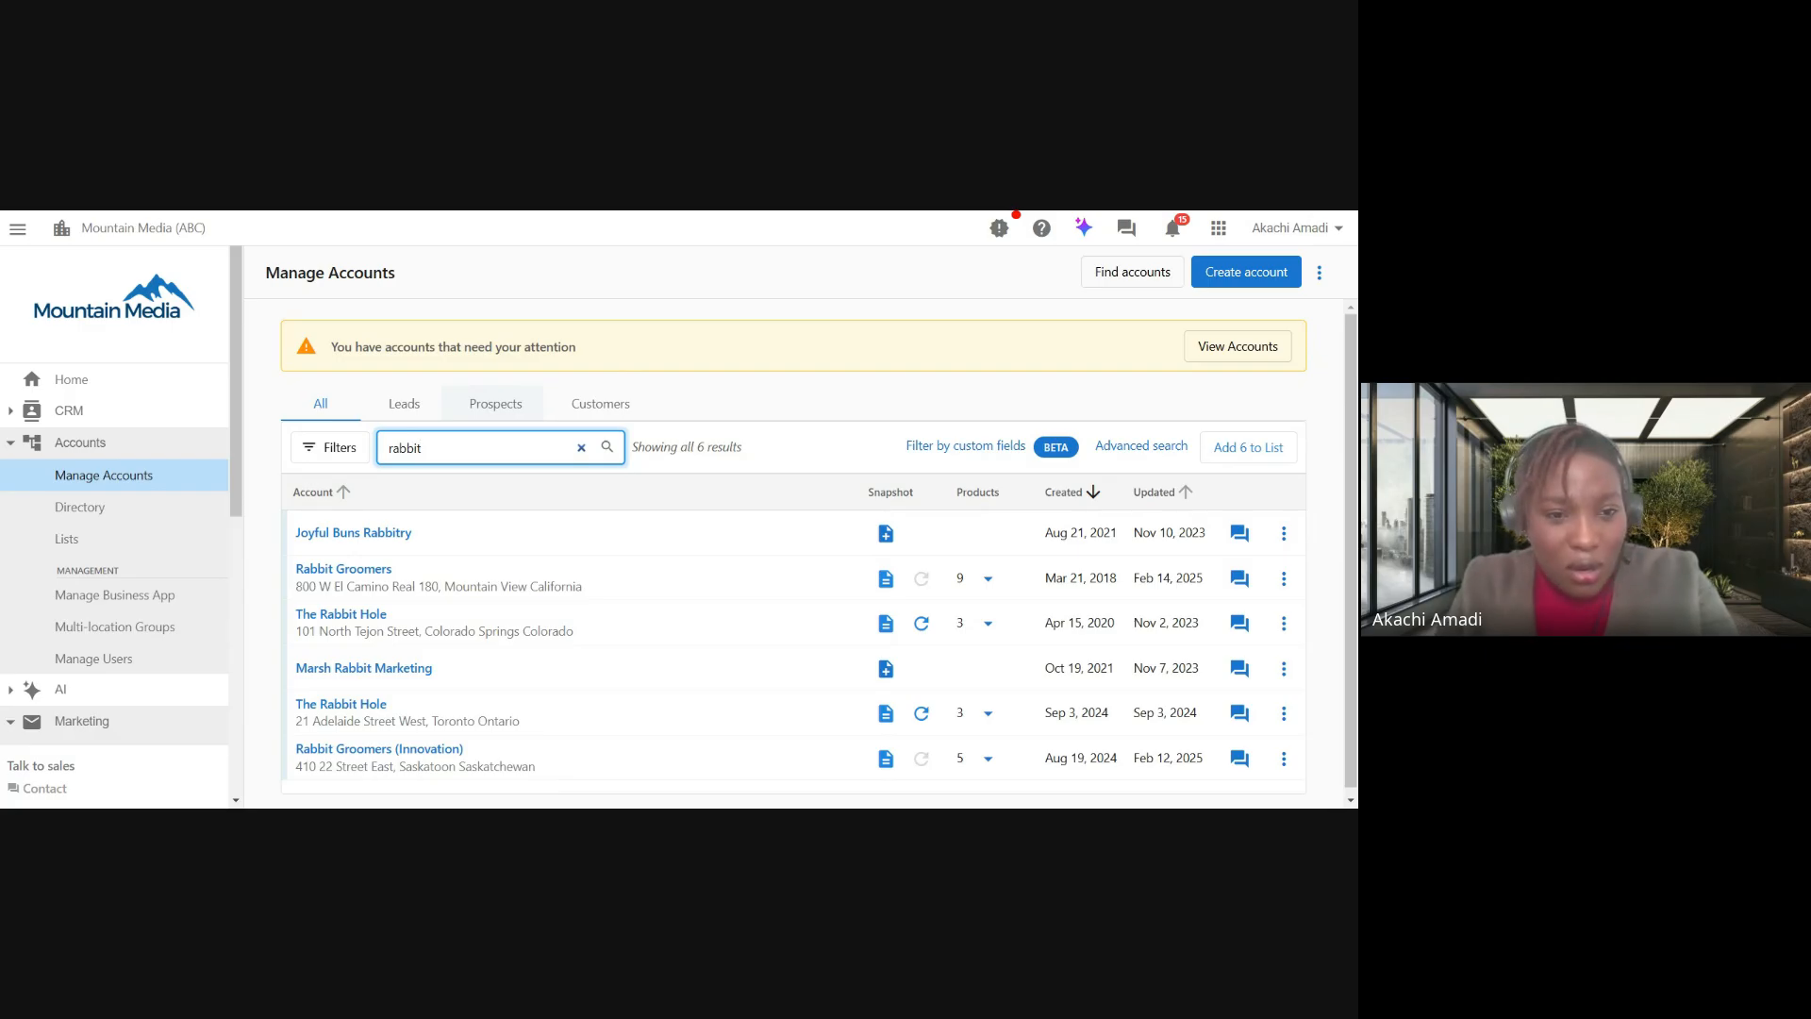
{"action": "left_click", "coordinate": [342, 569]}
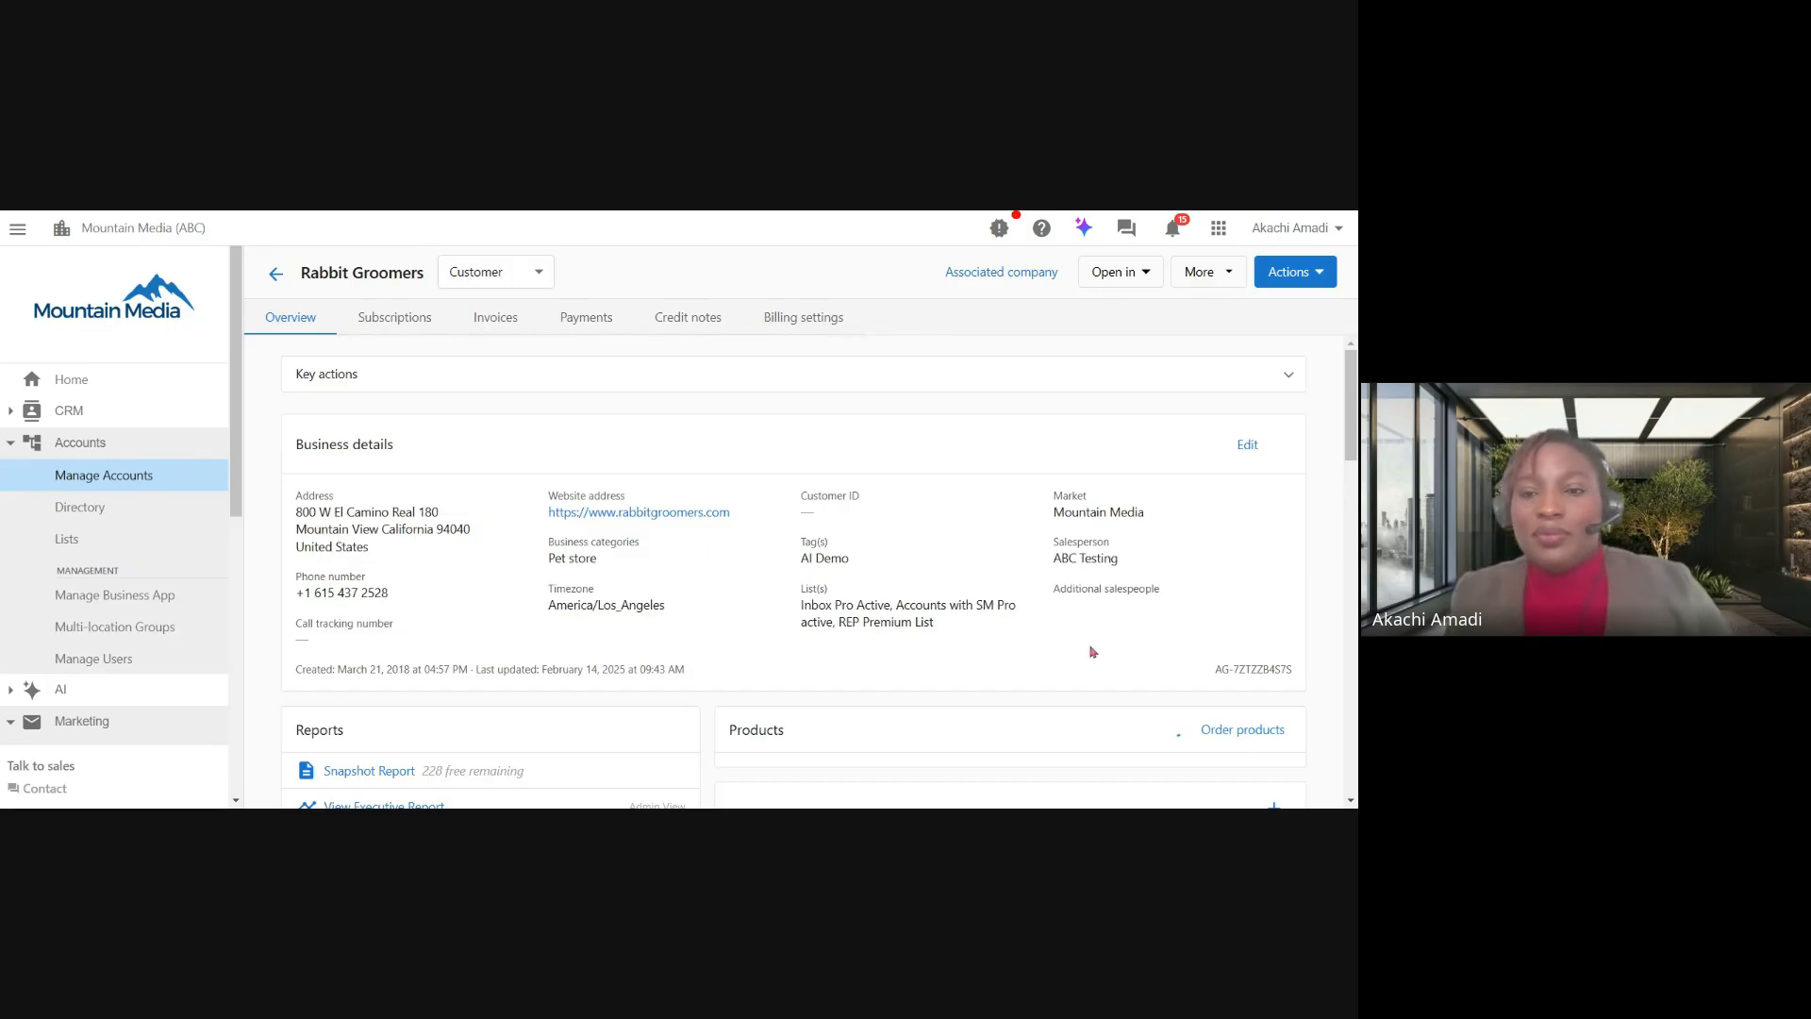
Look over the Rabbit Groomers account's active products and open the account in Business App.
{"action": "scroll", "coordinate": [1084, 649], "scroll_direction": "down", "scroll_amount": 2}
{"action": "scroll", "coordinate": [1092, 652], "scroll_direction": "down", "scroll_amount": 3}
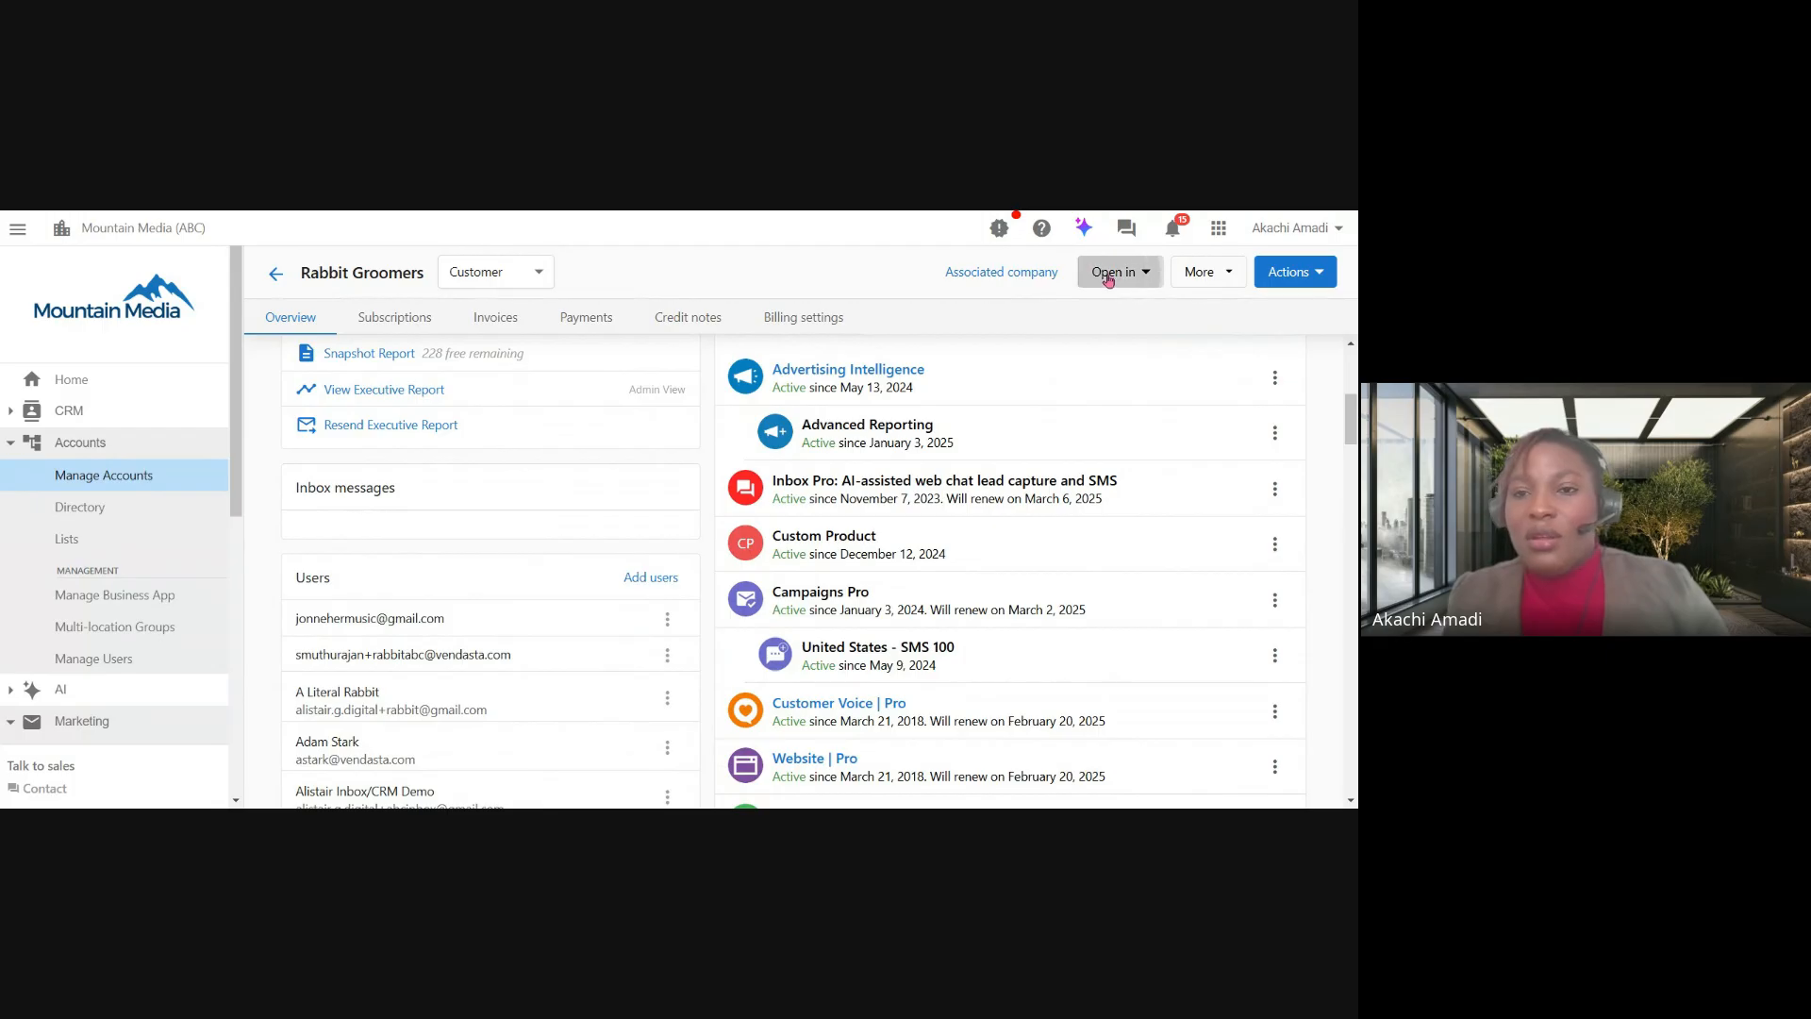
{"action": "left_click", "coordinate": [1115, 272]}
{"action": "left_click", "coordinate": [1120, 312]}
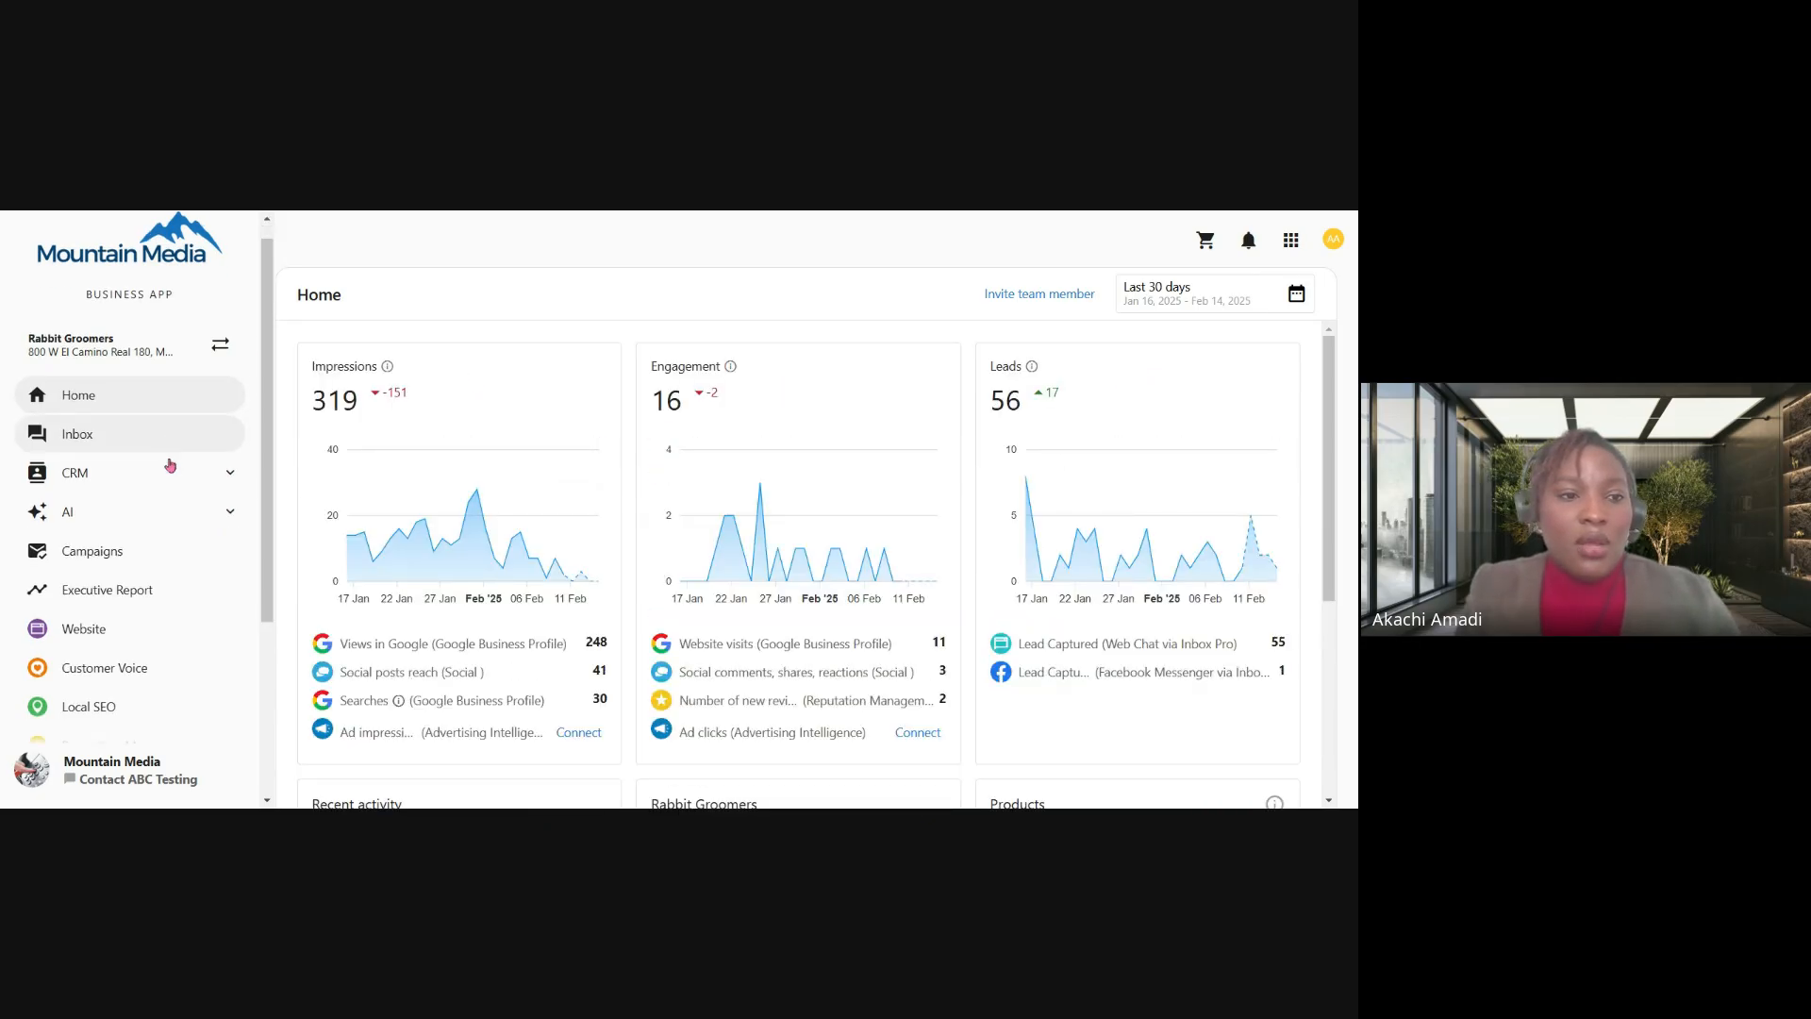
Open the Campaigns page for Rabbit Groomers and look over its usage meters and campaign list.
{"action": "scroll", "coordinate": [171, 459], "scroll_direction": "down", "scroll_amount": 2}
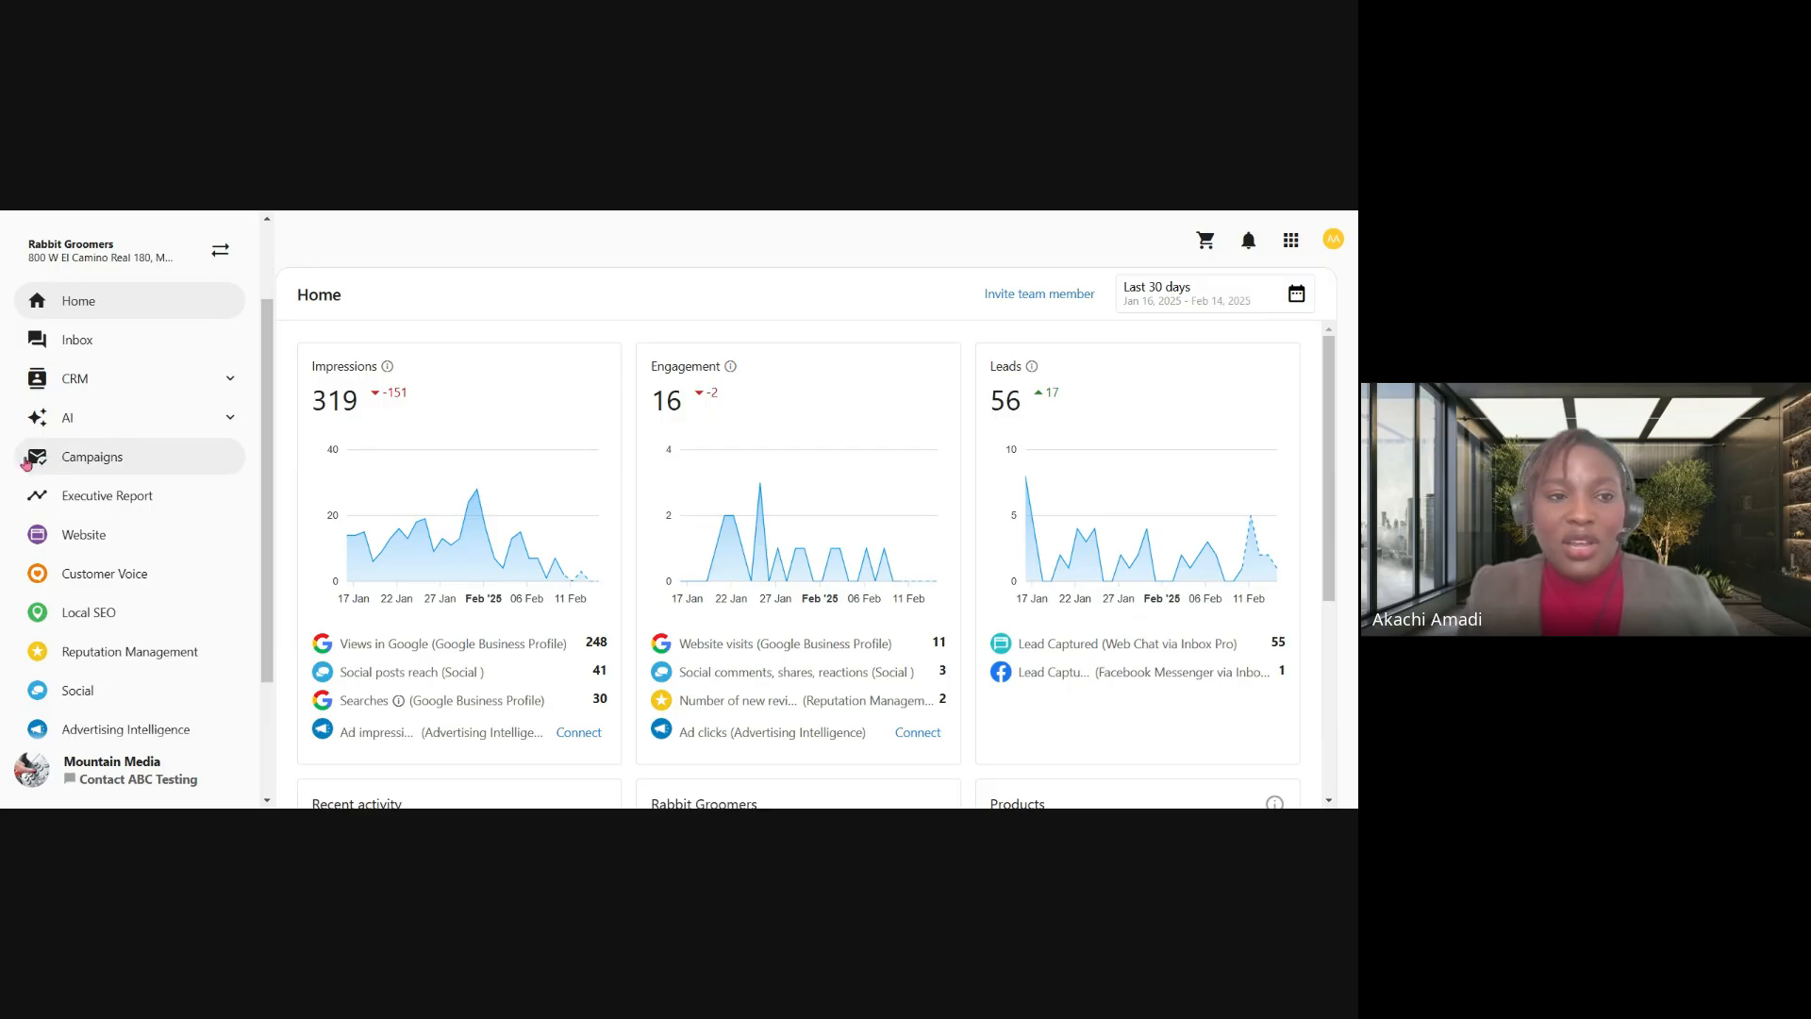
{"action": "left_click", "coordinate": [120, 464]}
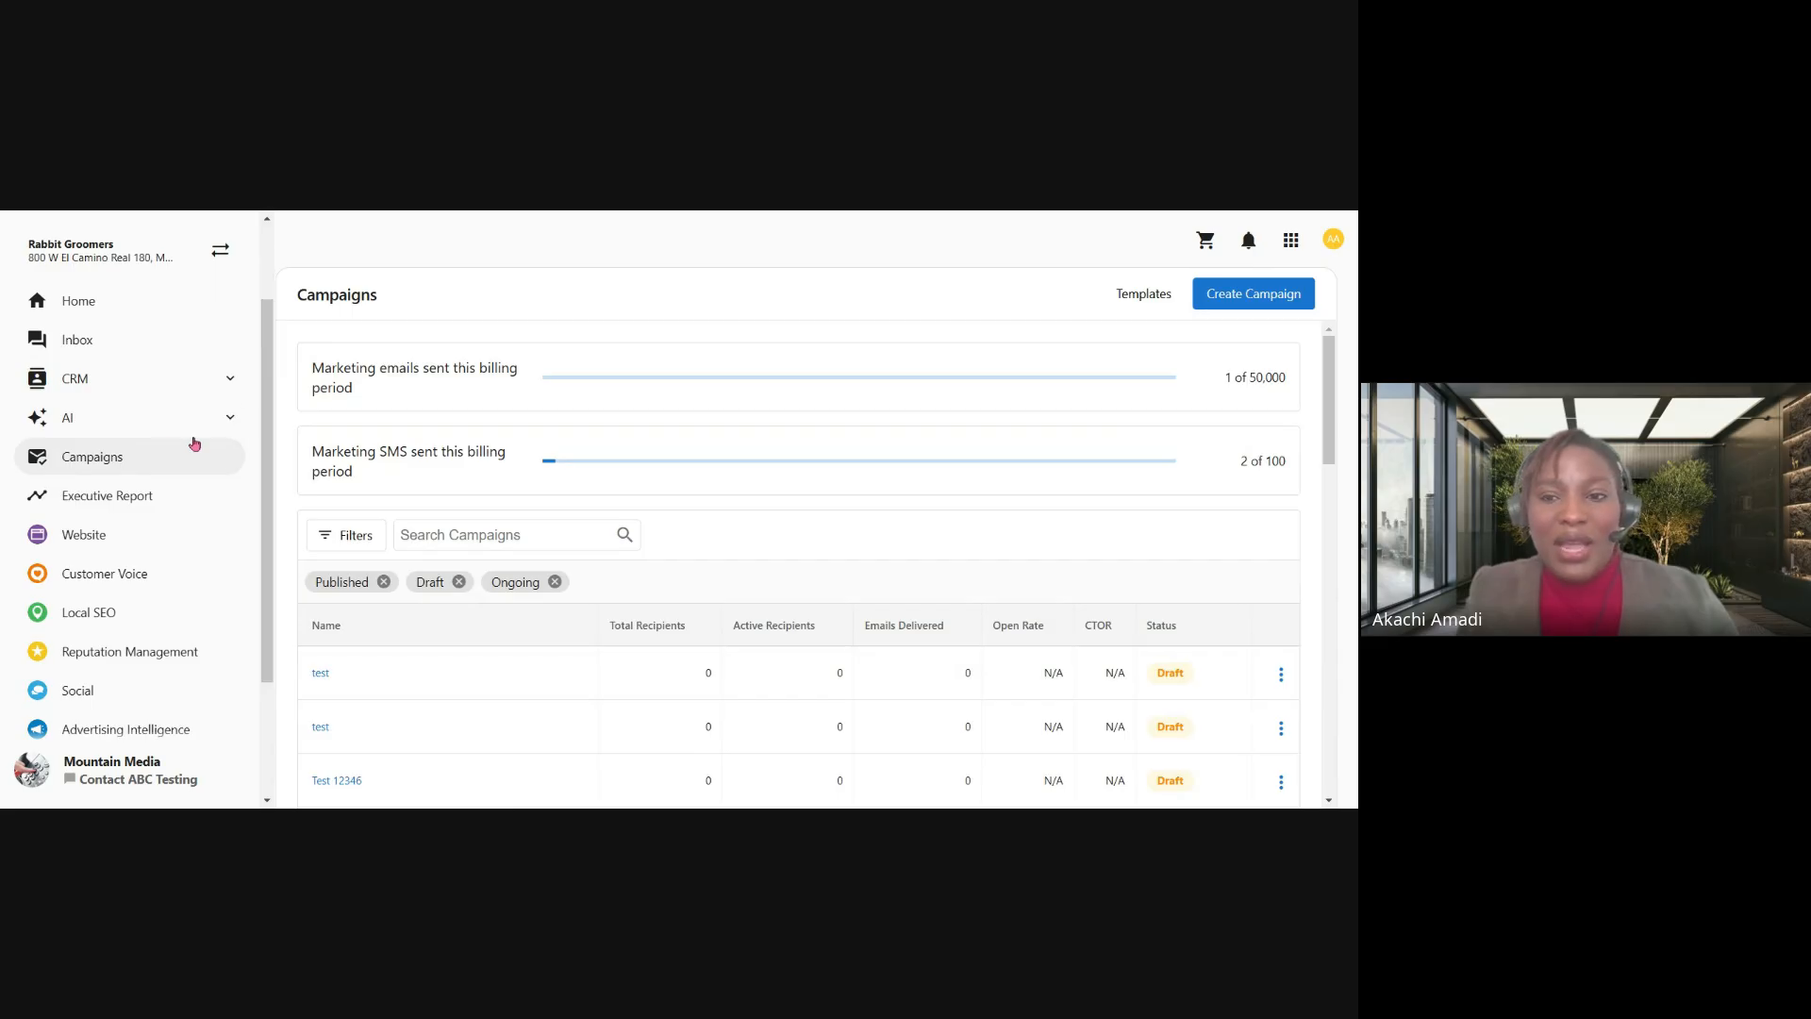
{"action": "scroll", "coordinate": [529, 538], "scroll_direction": "down", "scroll_amount": 2}
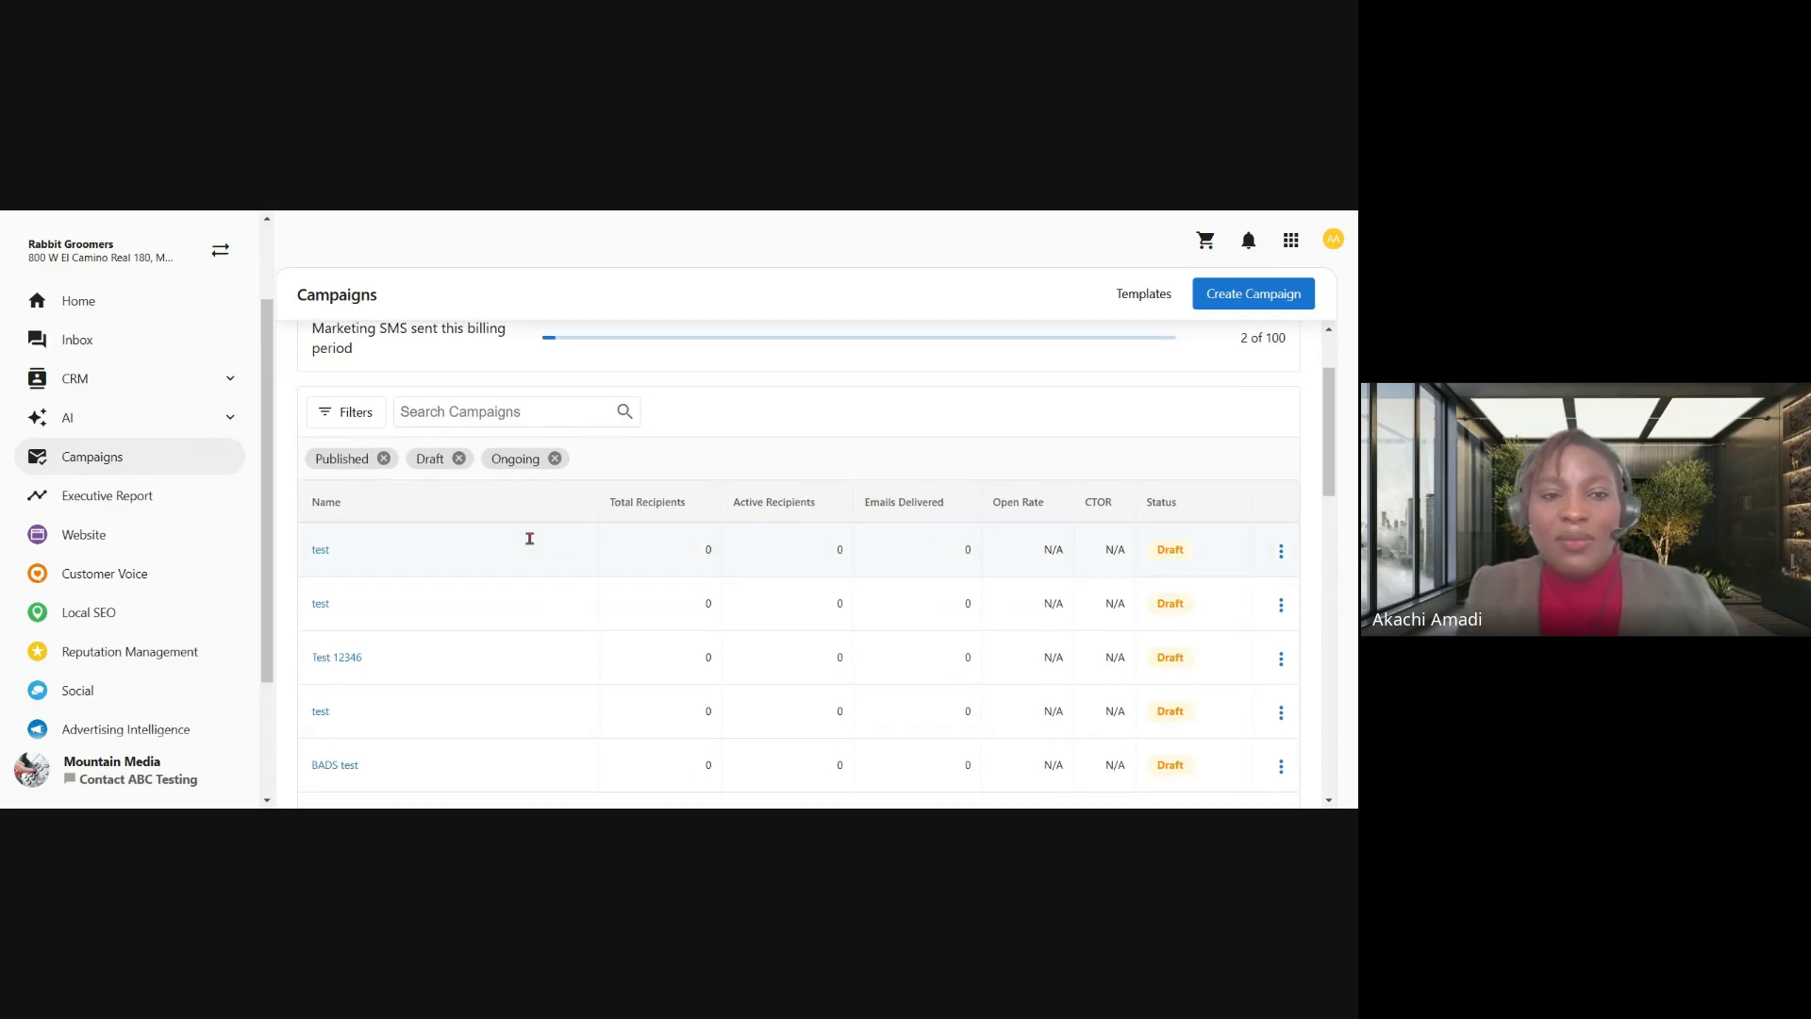
{"action": "scroll", "coordinate": [526, 531], "scroll_direction": "up", "scroll_amount": 2}
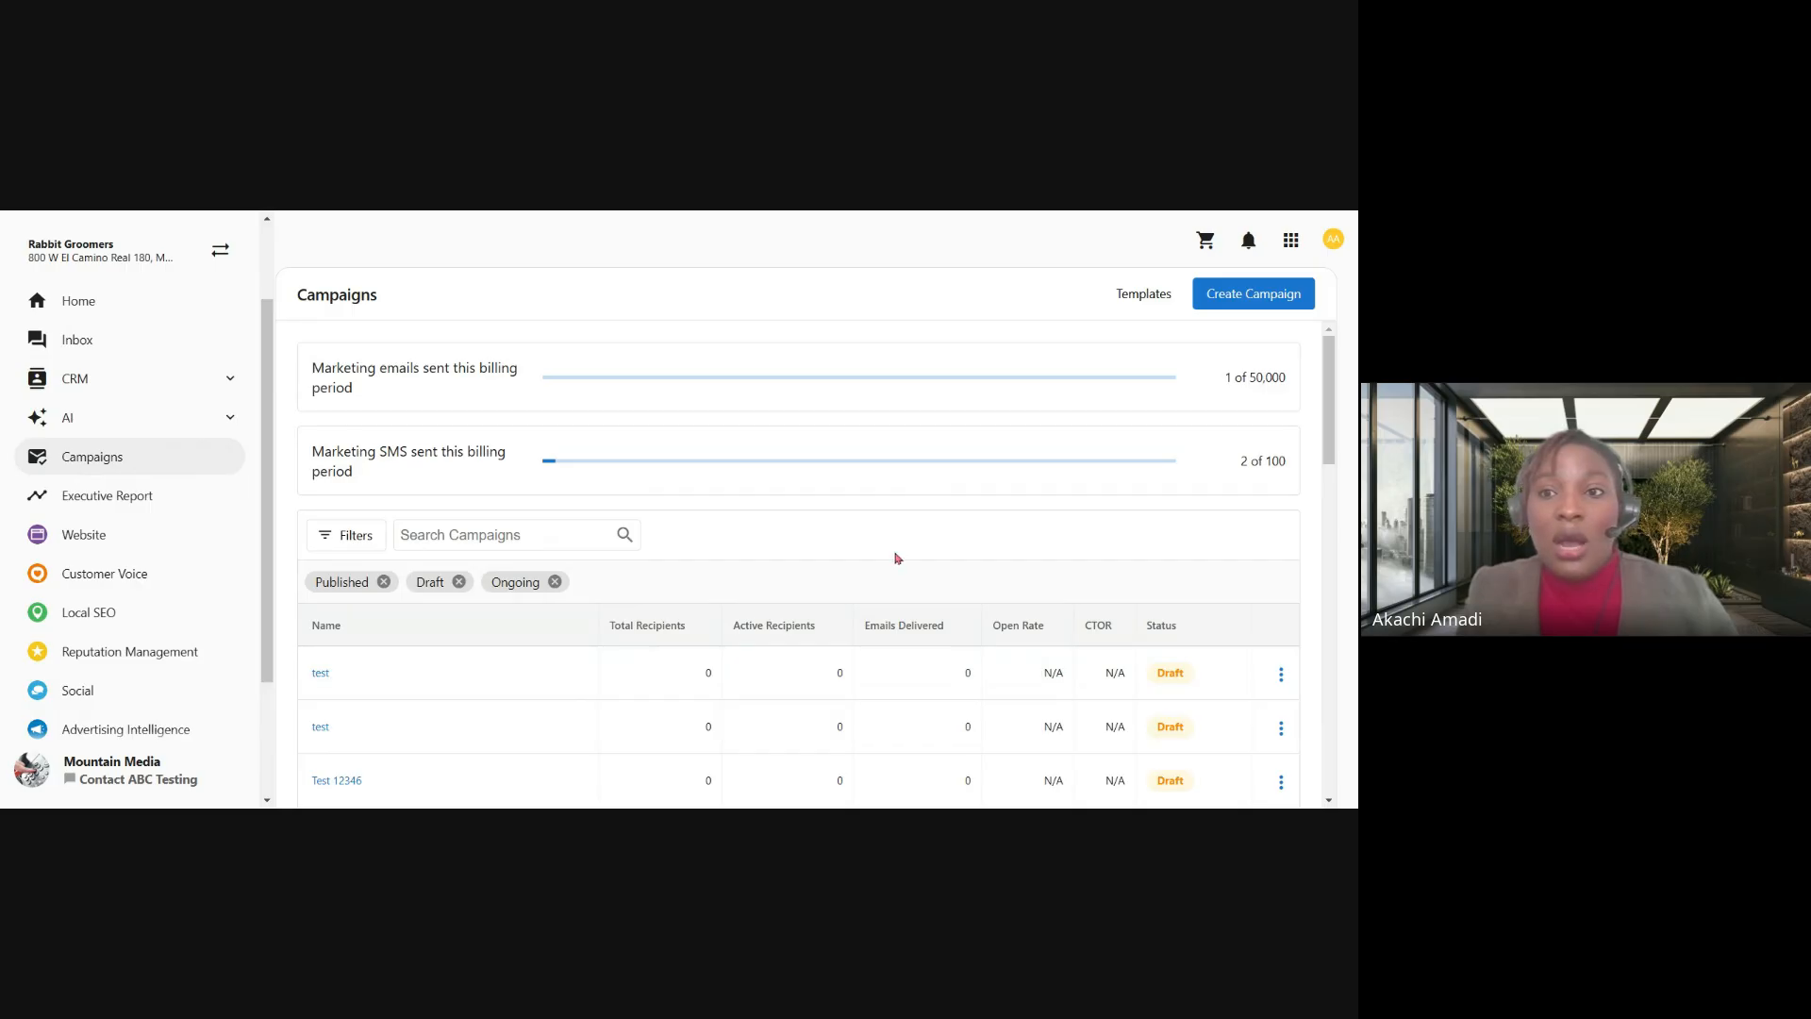
Open the email templates of Rabbit Groomers and look through the featured templates and My templates.
{"action": "left_click", "coordinate": [1138, 296]}
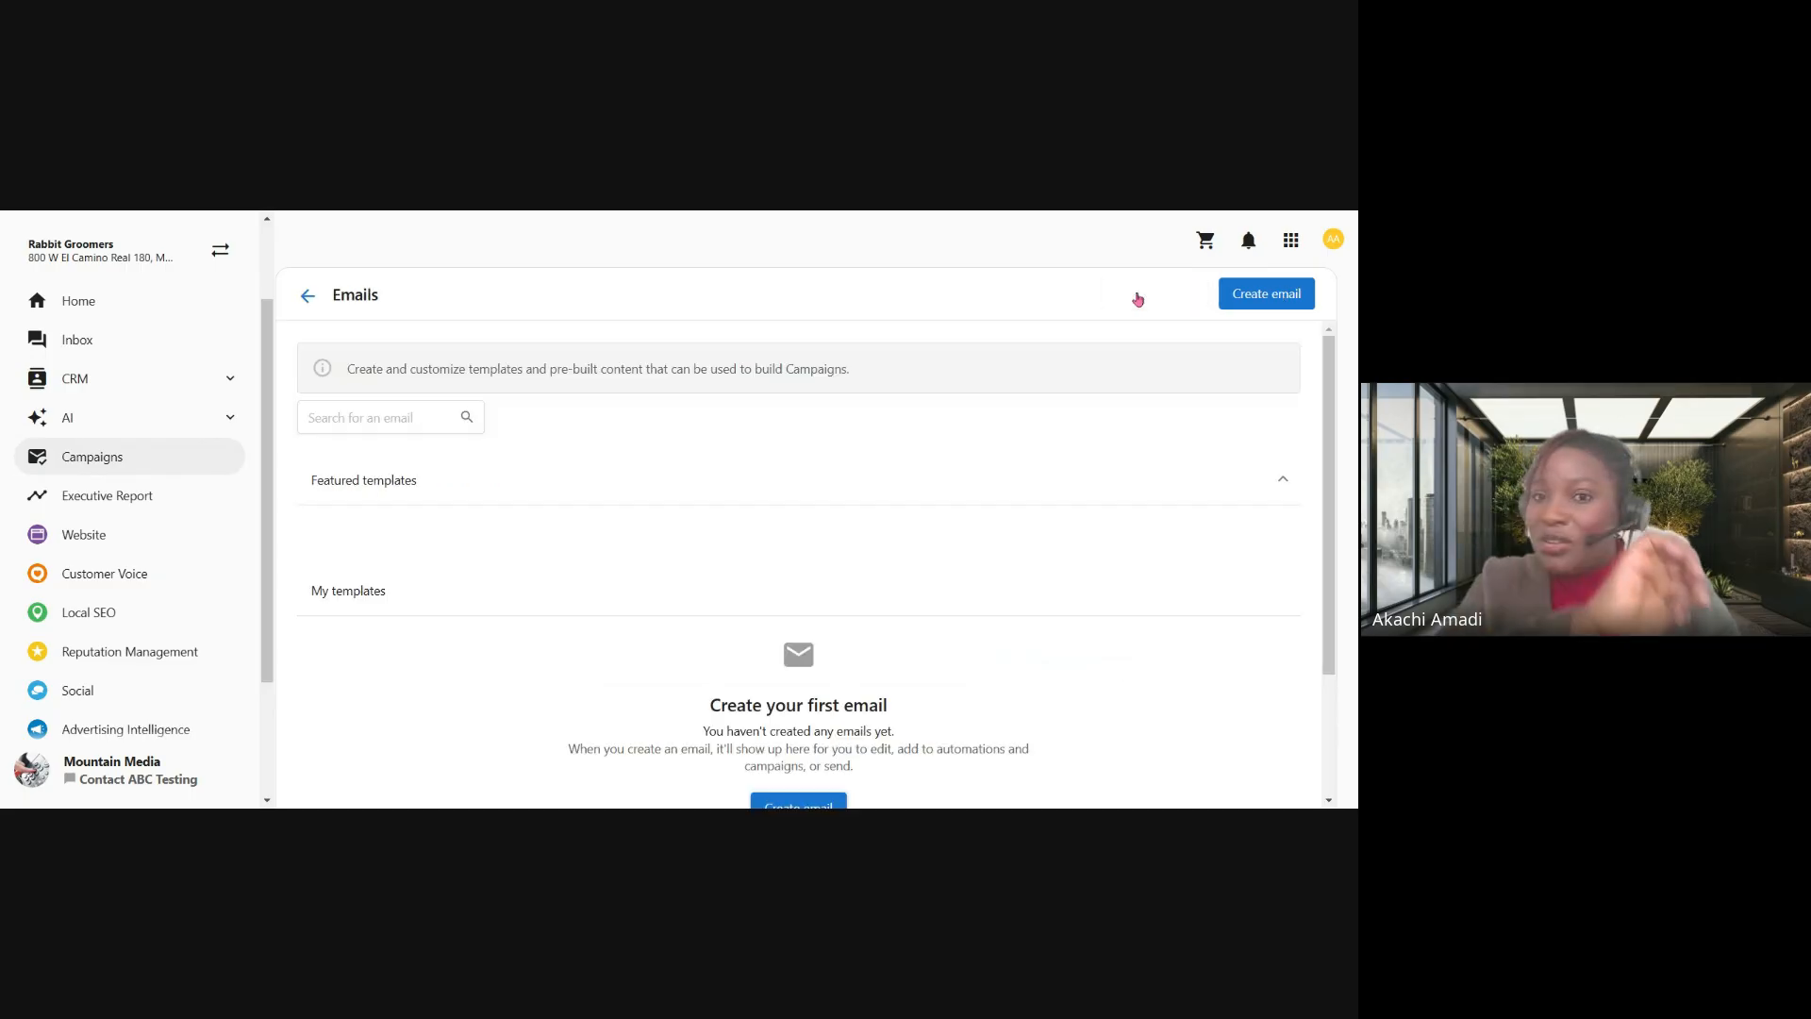
{"action": "scroll", "coordinate": [905, 434], "scroll_direction": "down", "scroll_amount": 2}
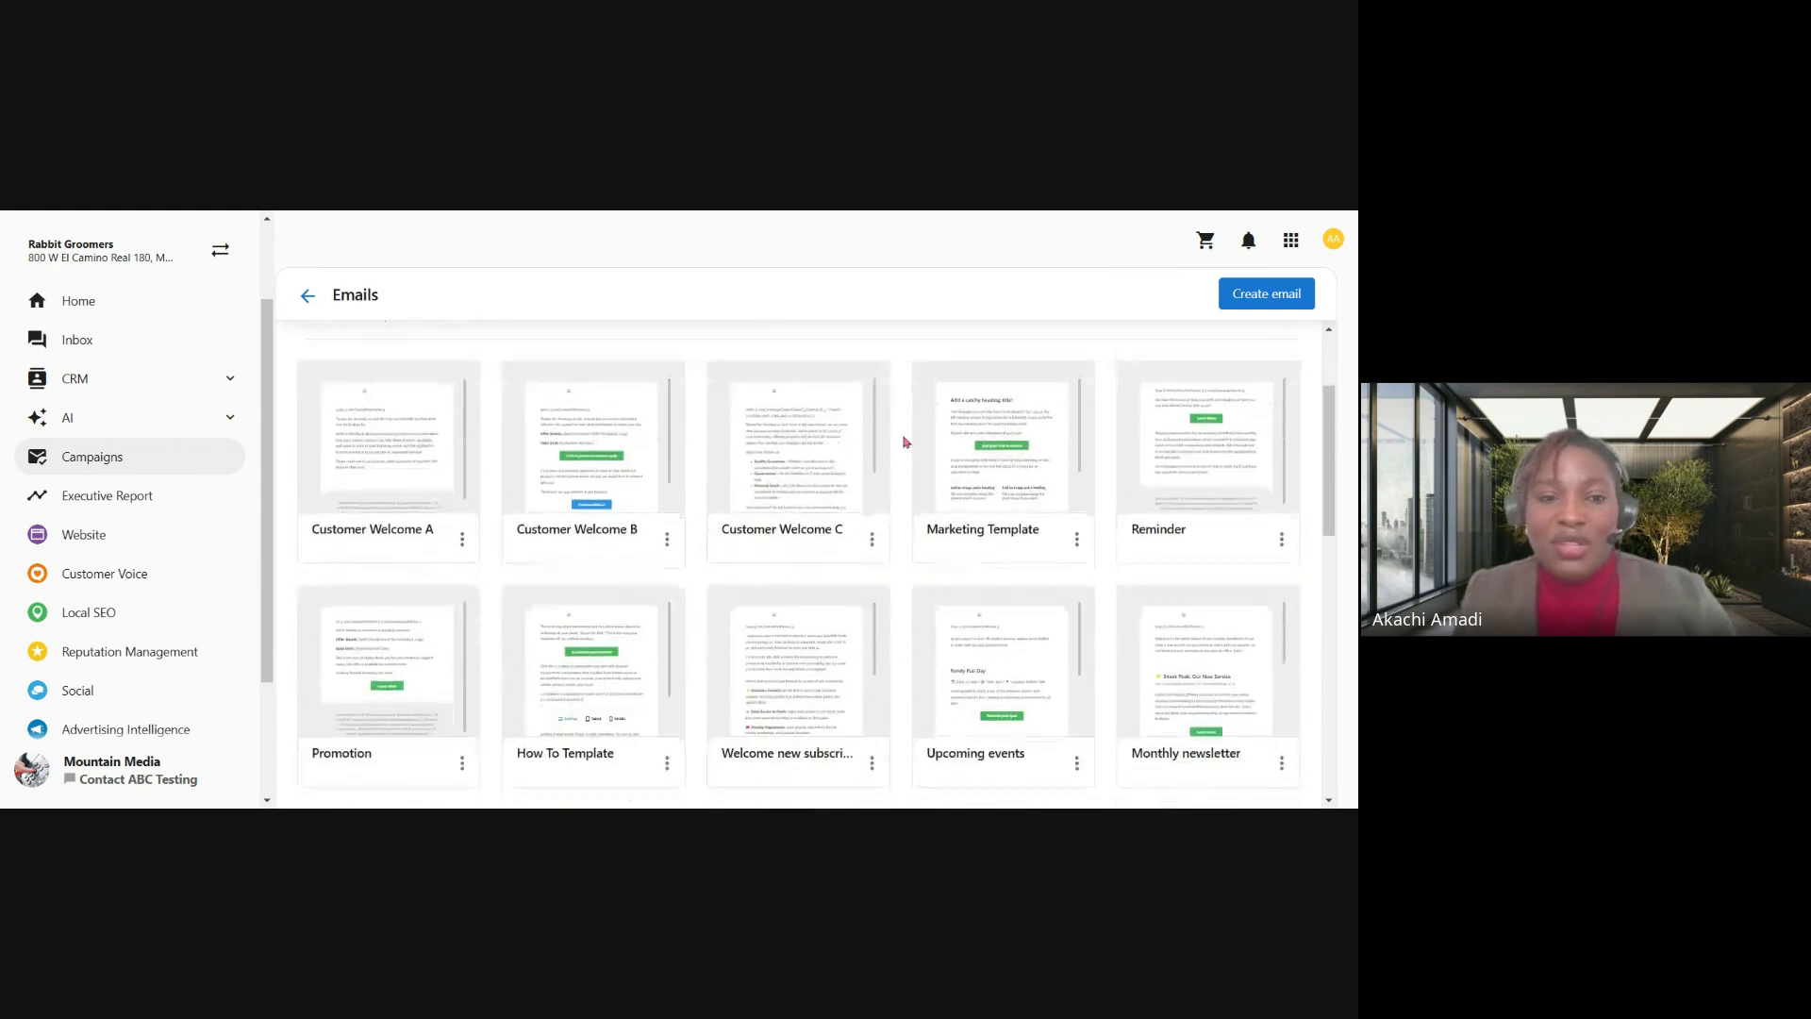
{"action": "scroll", "coordinate": [363, 431], "scroll_direction": "up", "scroll_amount": 2}
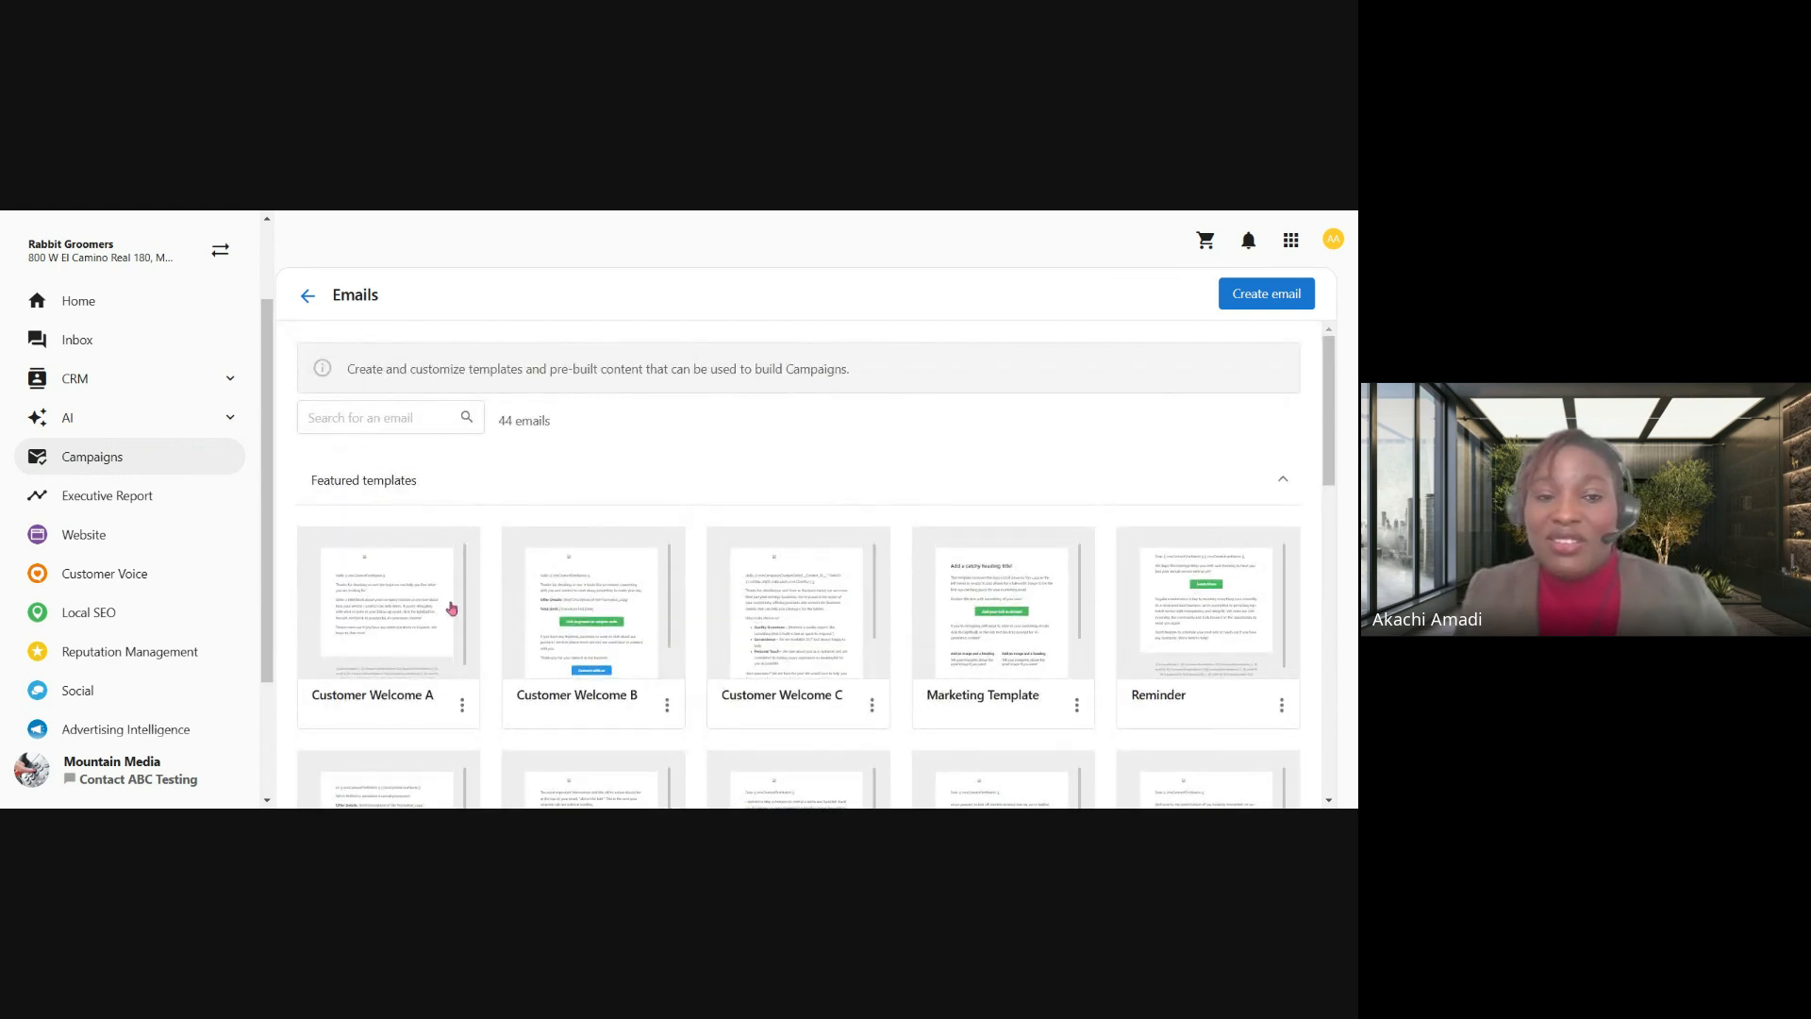
{"action": "scroll", "coordinate": [667, 613], "scroll_direction": "down", "scroll_amount": 2}
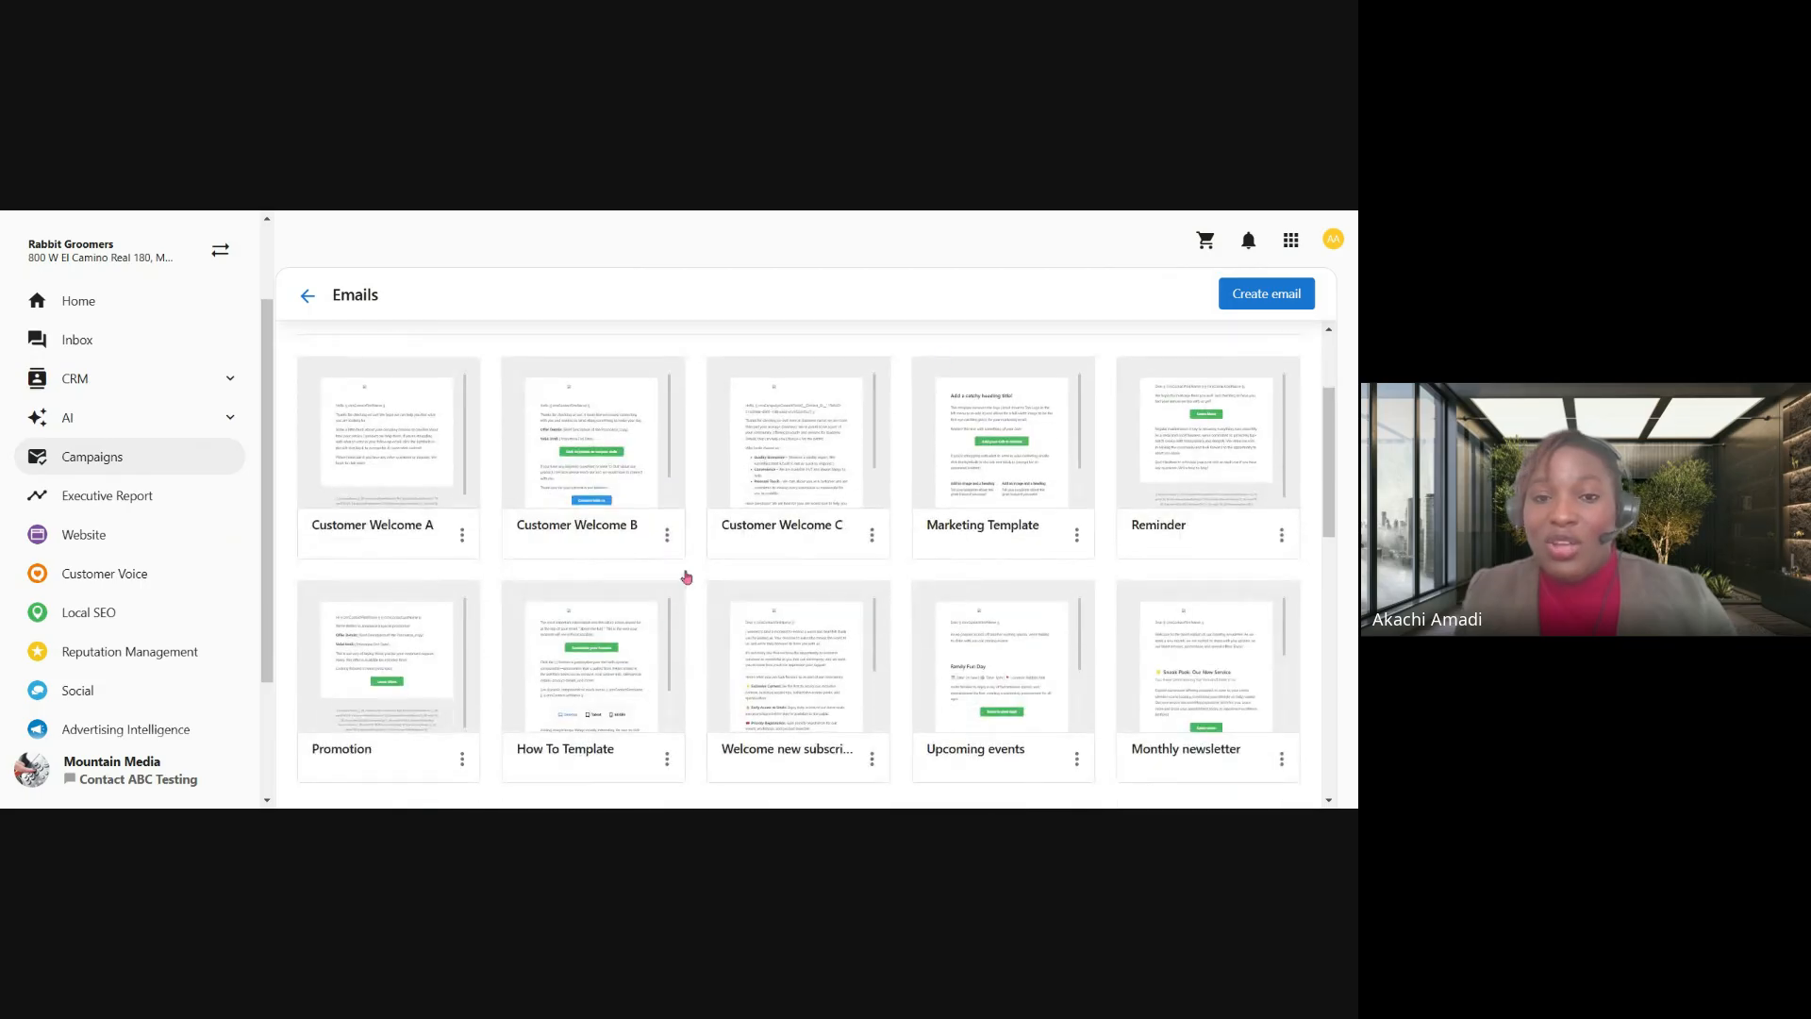
{"action": "scroll", "coordinate": [1032, 547], "scroll_direction": "down", "scroll_amount": 5}
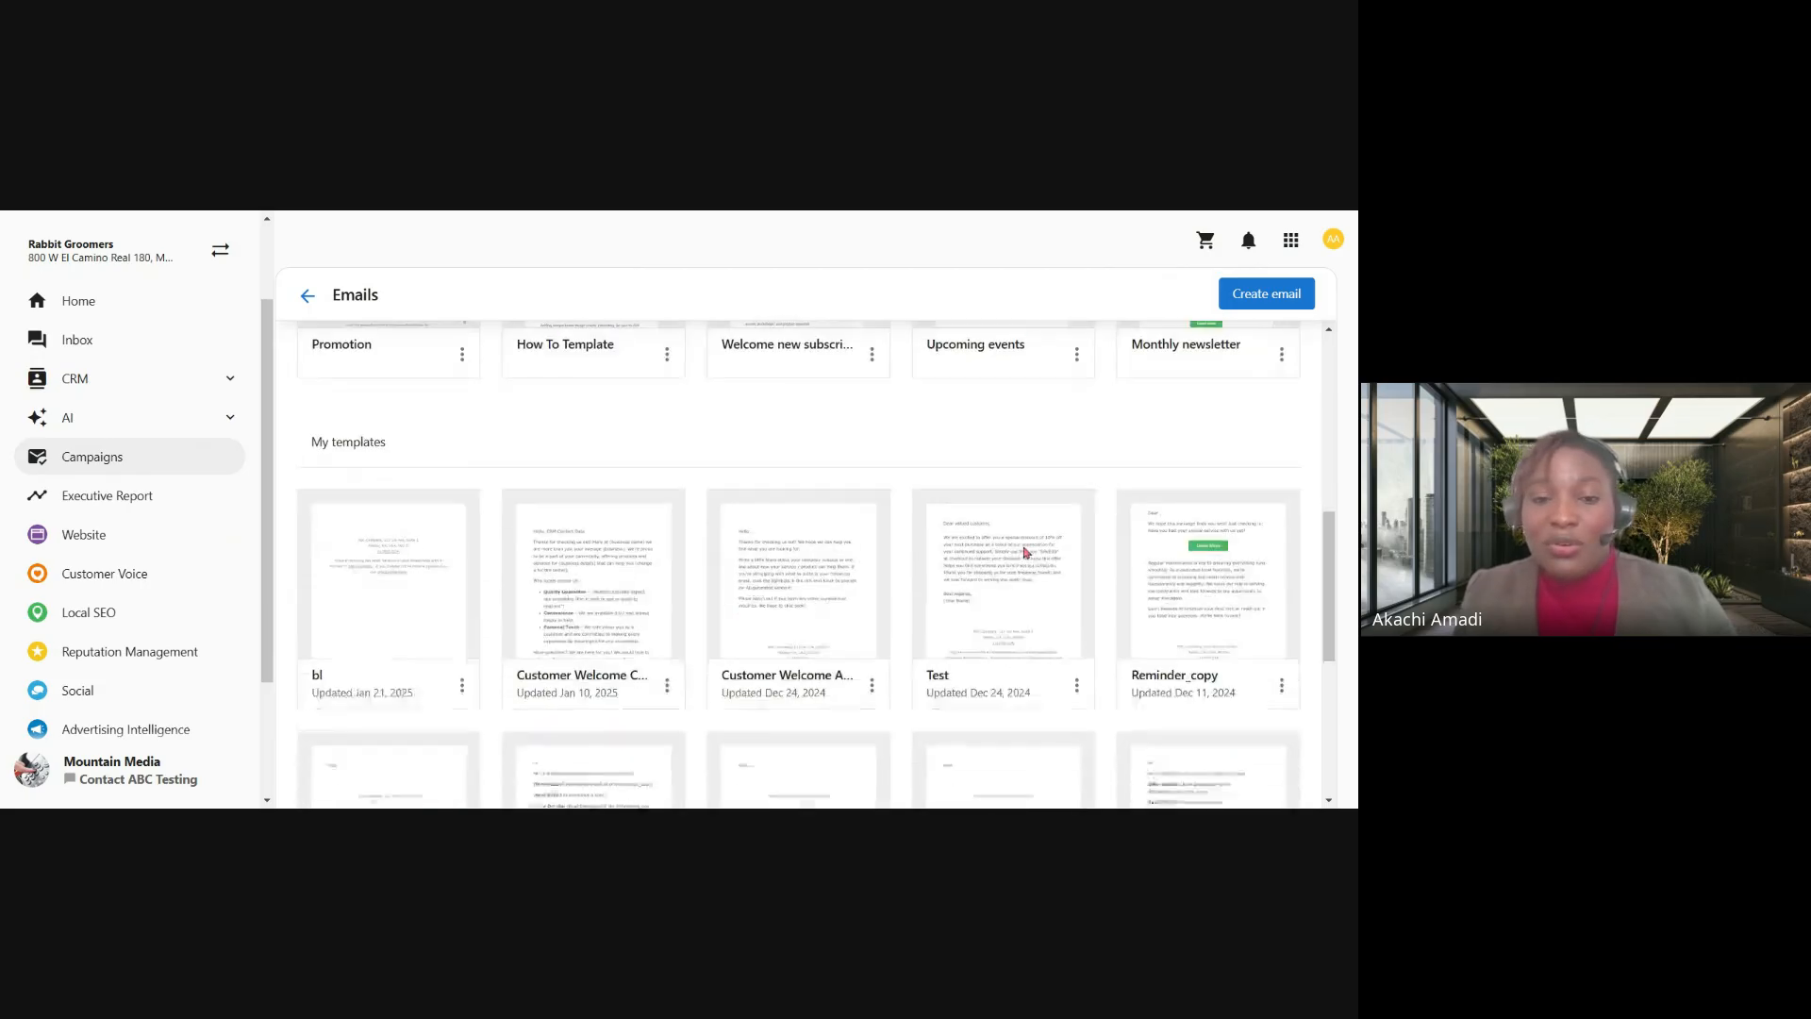
{"action": "scroll", "coordinate": [1026, 552], "scroll_direction": "down", "scroll_amount": 8}
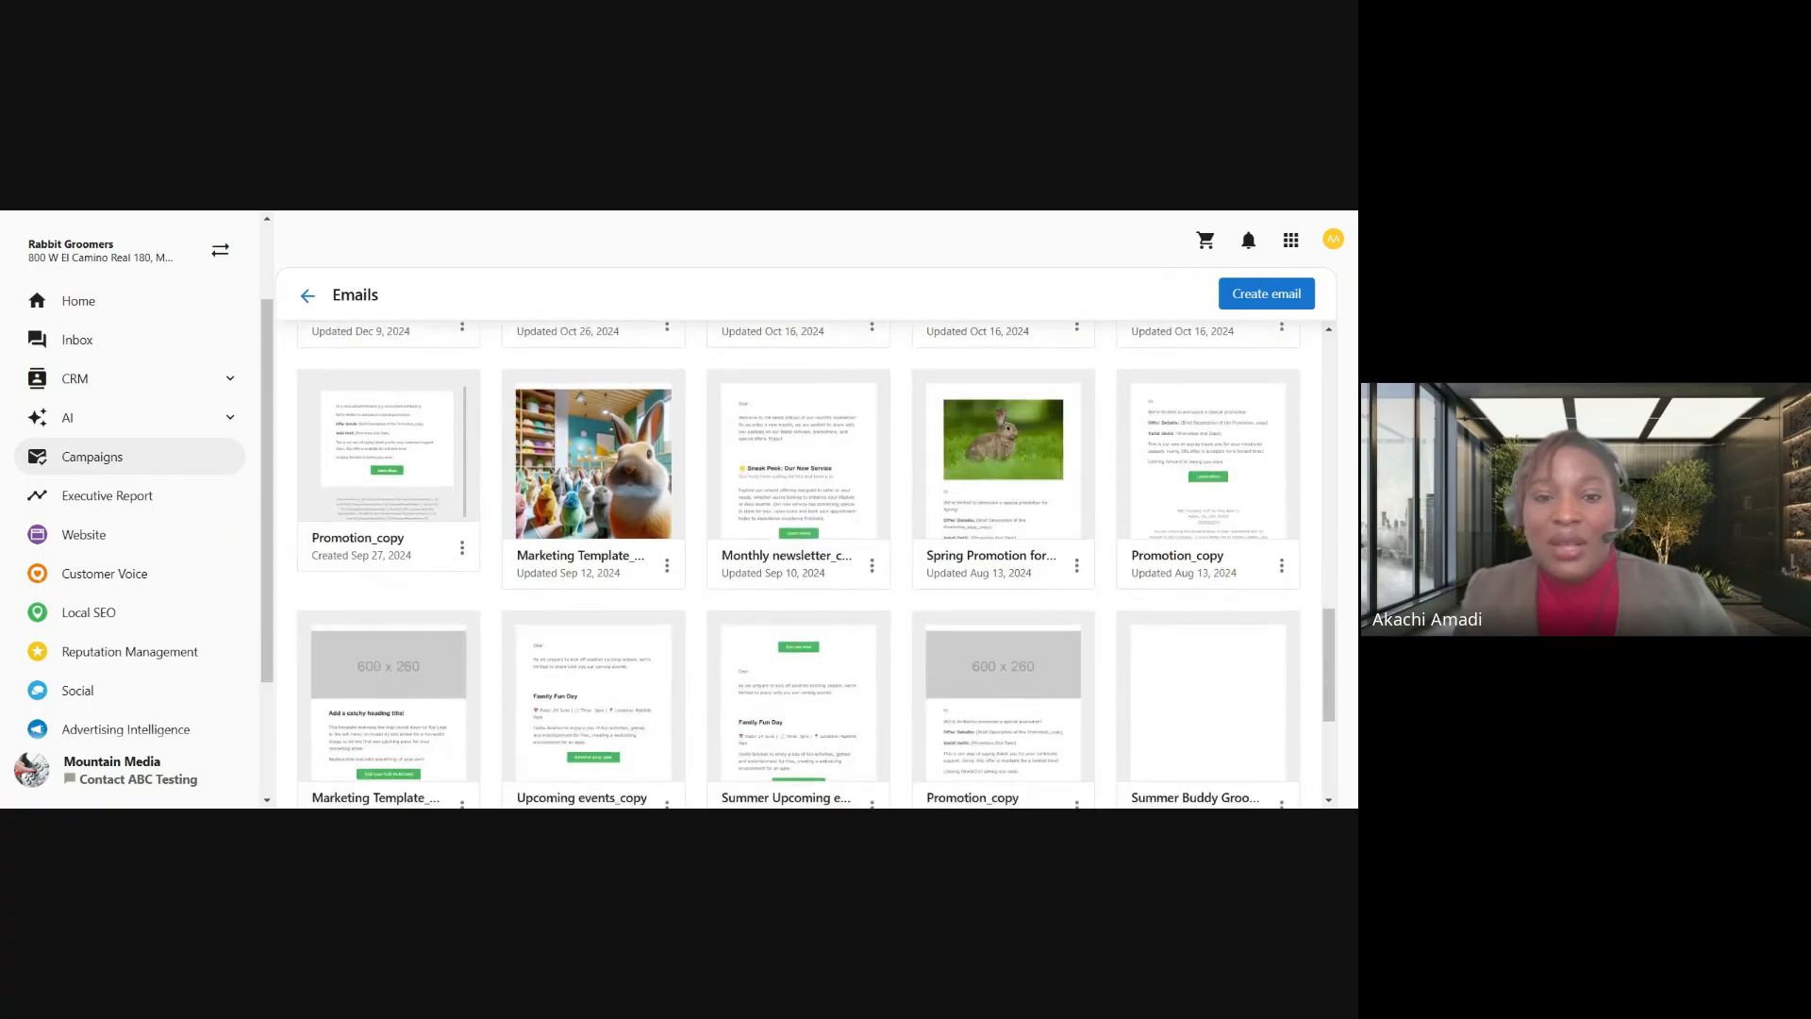
{"action": "scroll", "coordinate": [1026, 551], "scroll_direction": "up", "scroll_amount": 15}
{"action": "scroll", "coordinate": [397, 526], "scroll_direction": "up", "scroll_amount": 1}
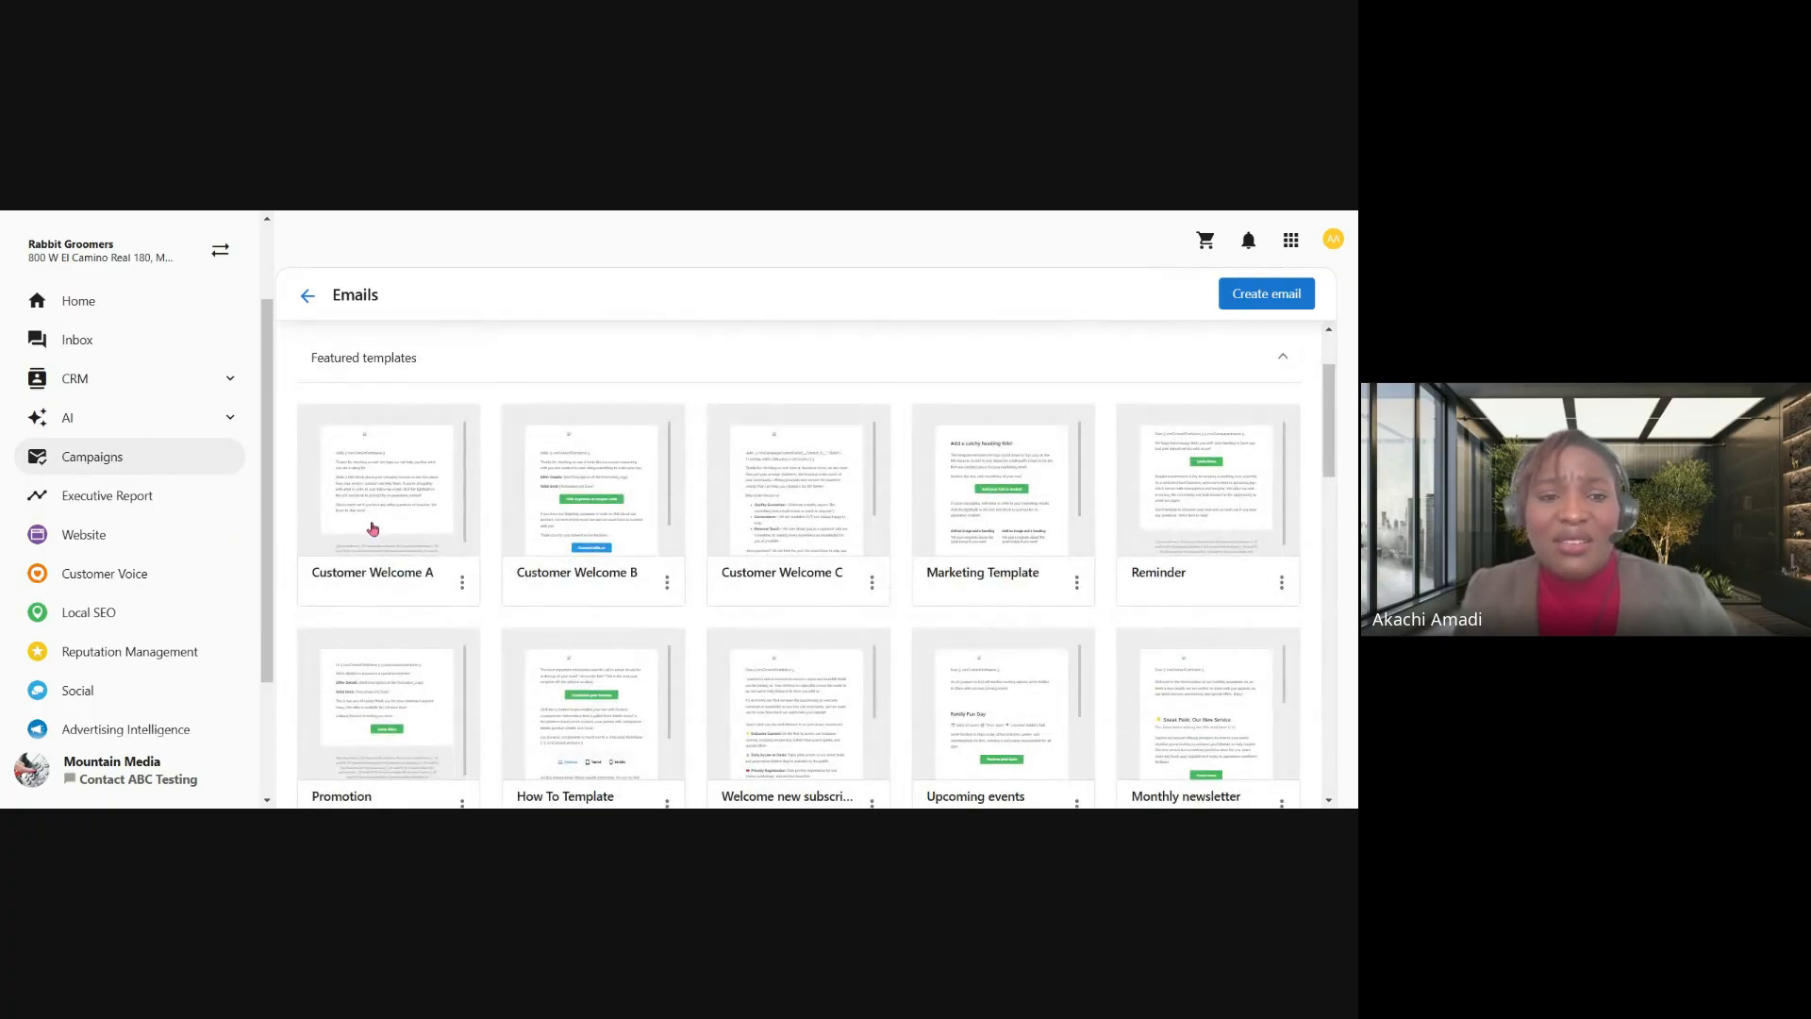
Duplicate the featured Customer Welcome A template, review the copy's image and text blocks, and save it.
{"action": "left_click", "coordinate": [407, 524]}
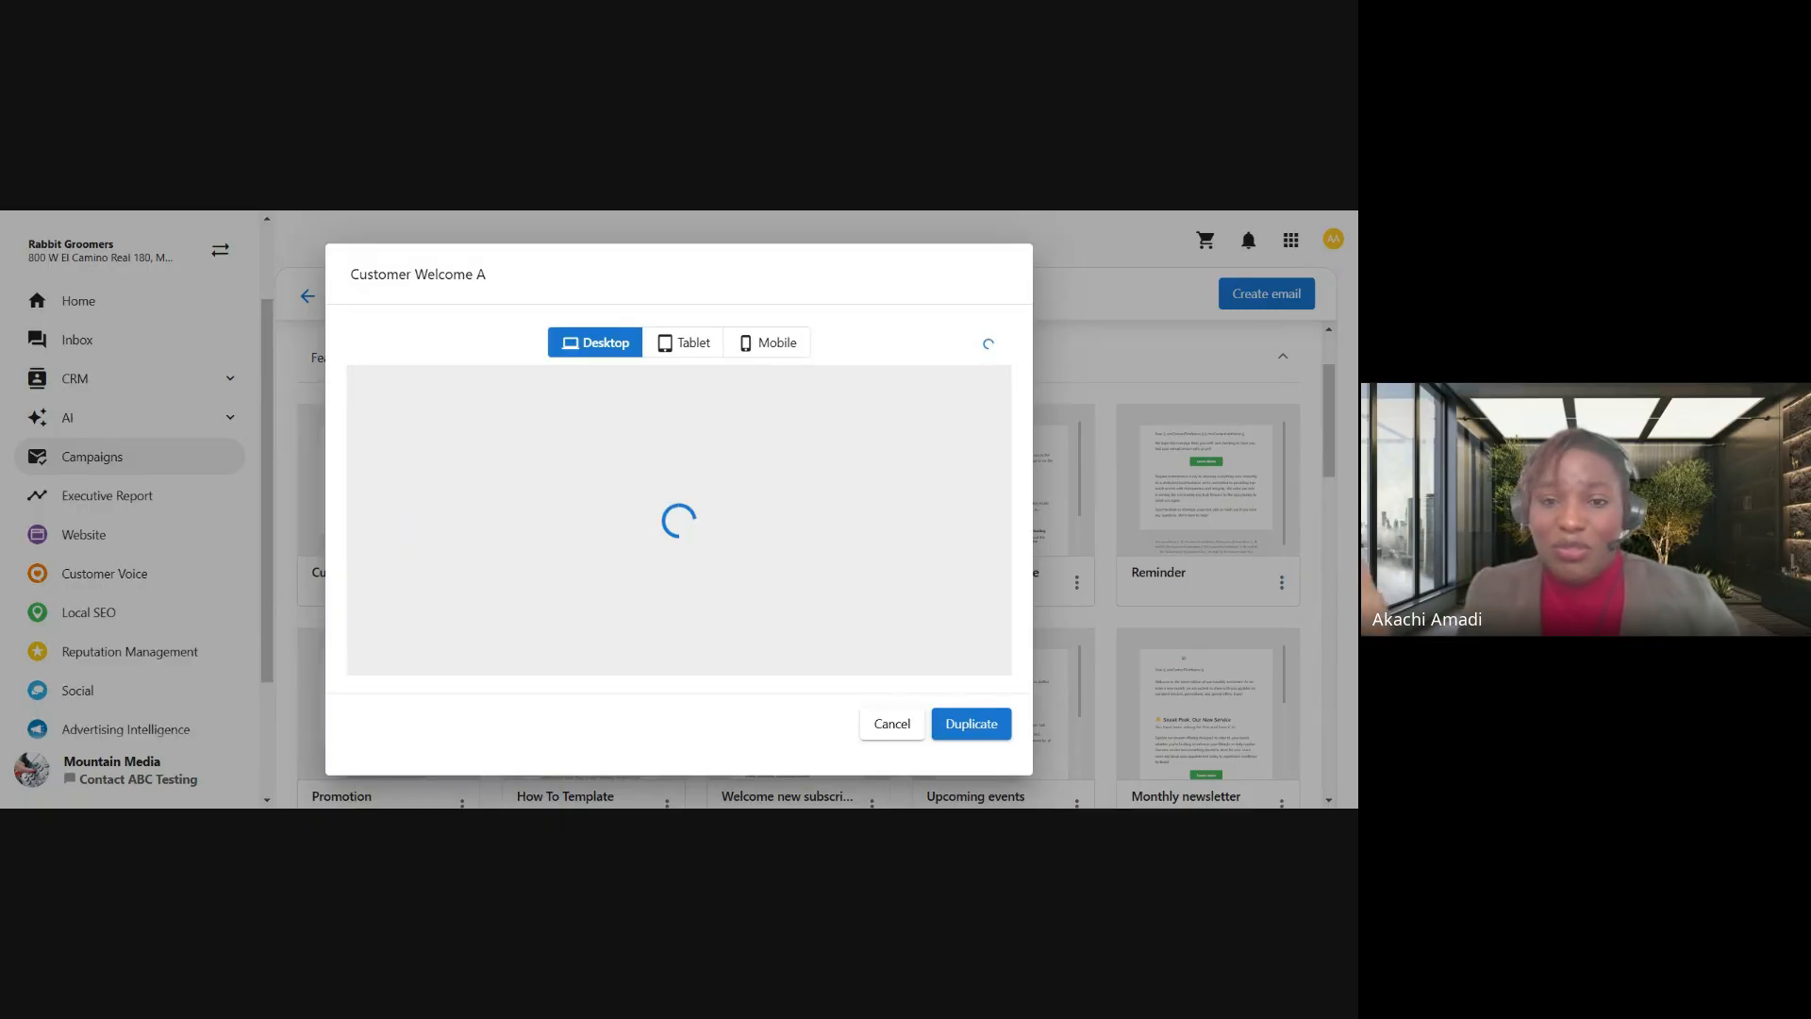
{"action": "left_click", "coordinate": [971, 726]}
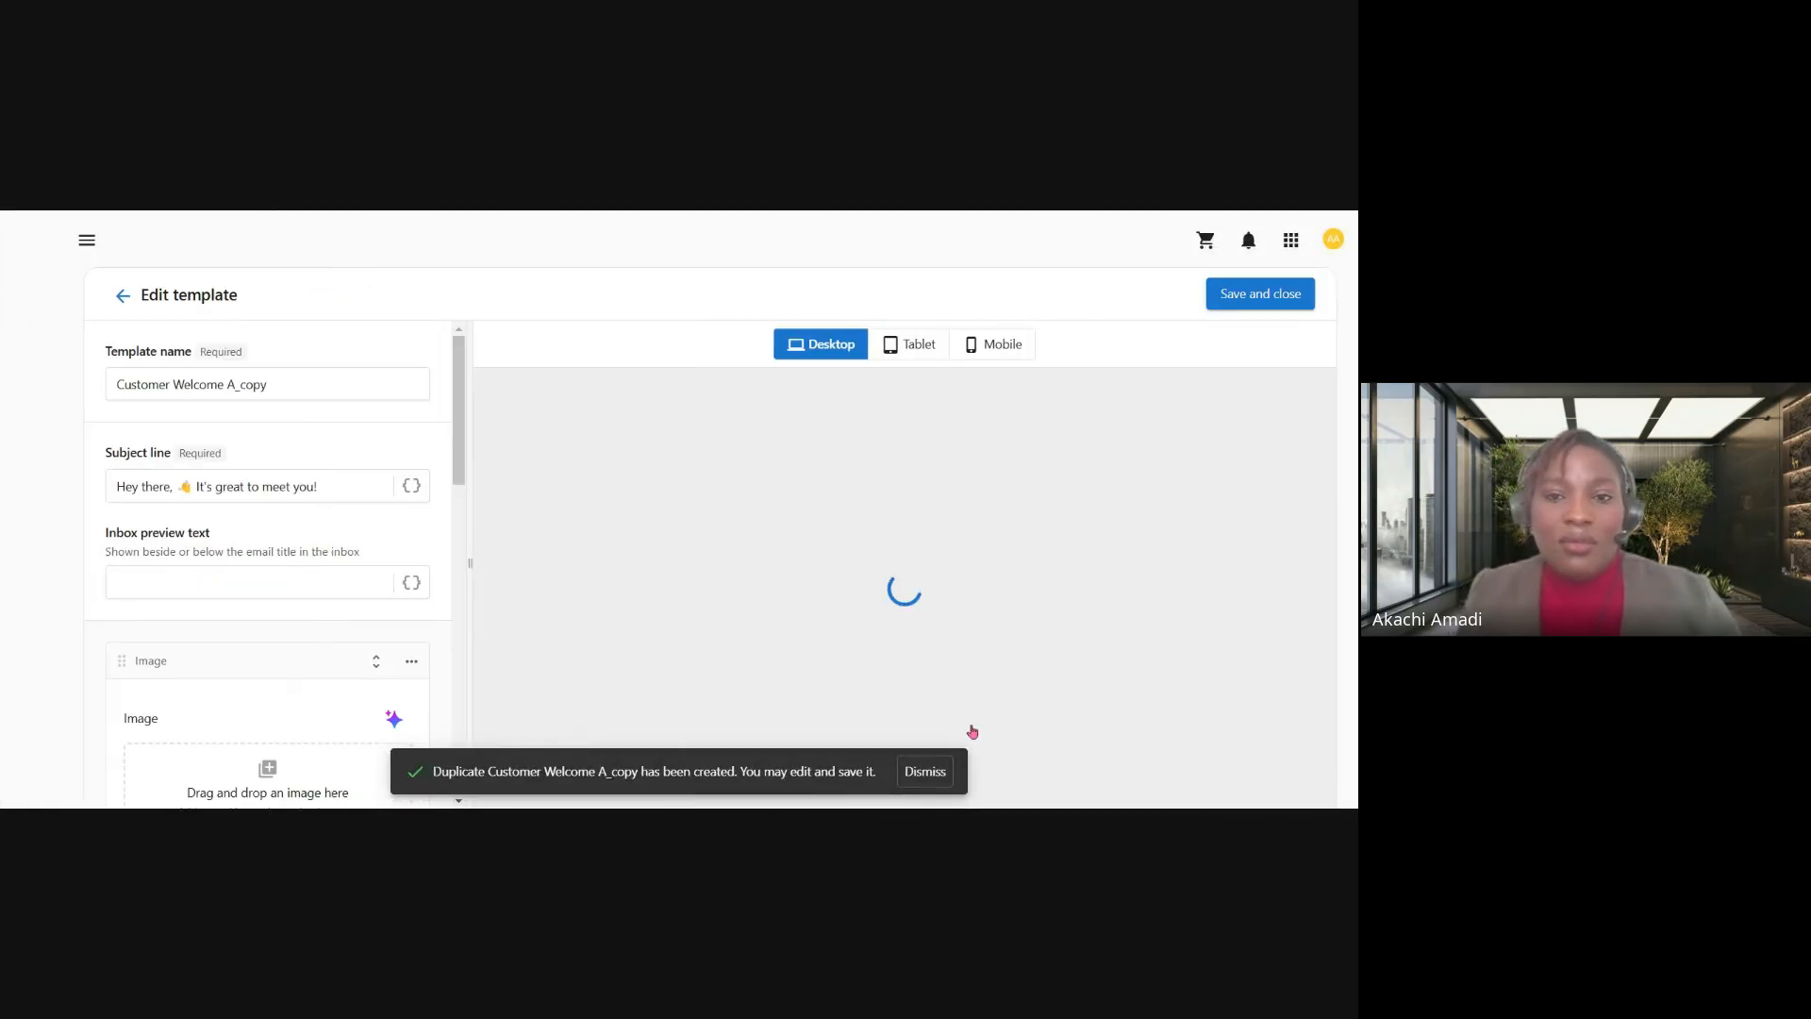
{"action": "scroll", "coordinate": [223, 561], "scroll_direction": "down", "scroll_amount": 2}
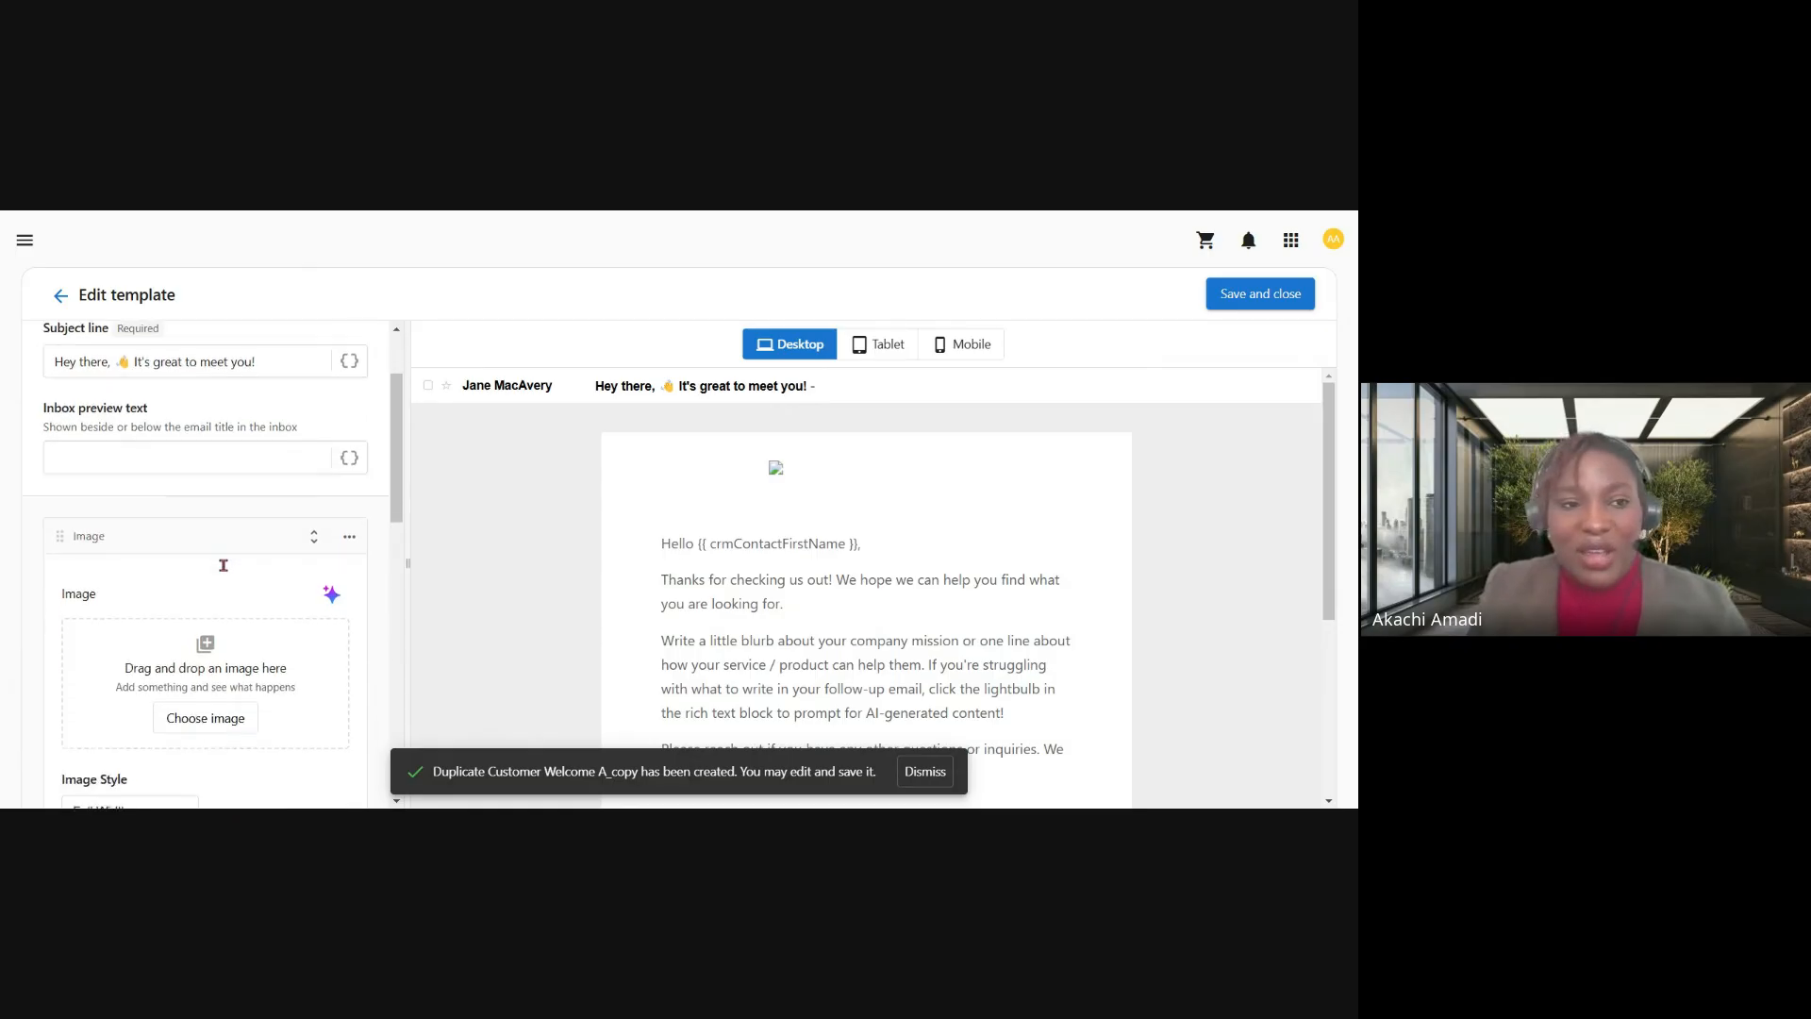
{"action": "scroll", "coordinate": [223, 565], "scroll_direction": "down", "scroll_amount": 3}
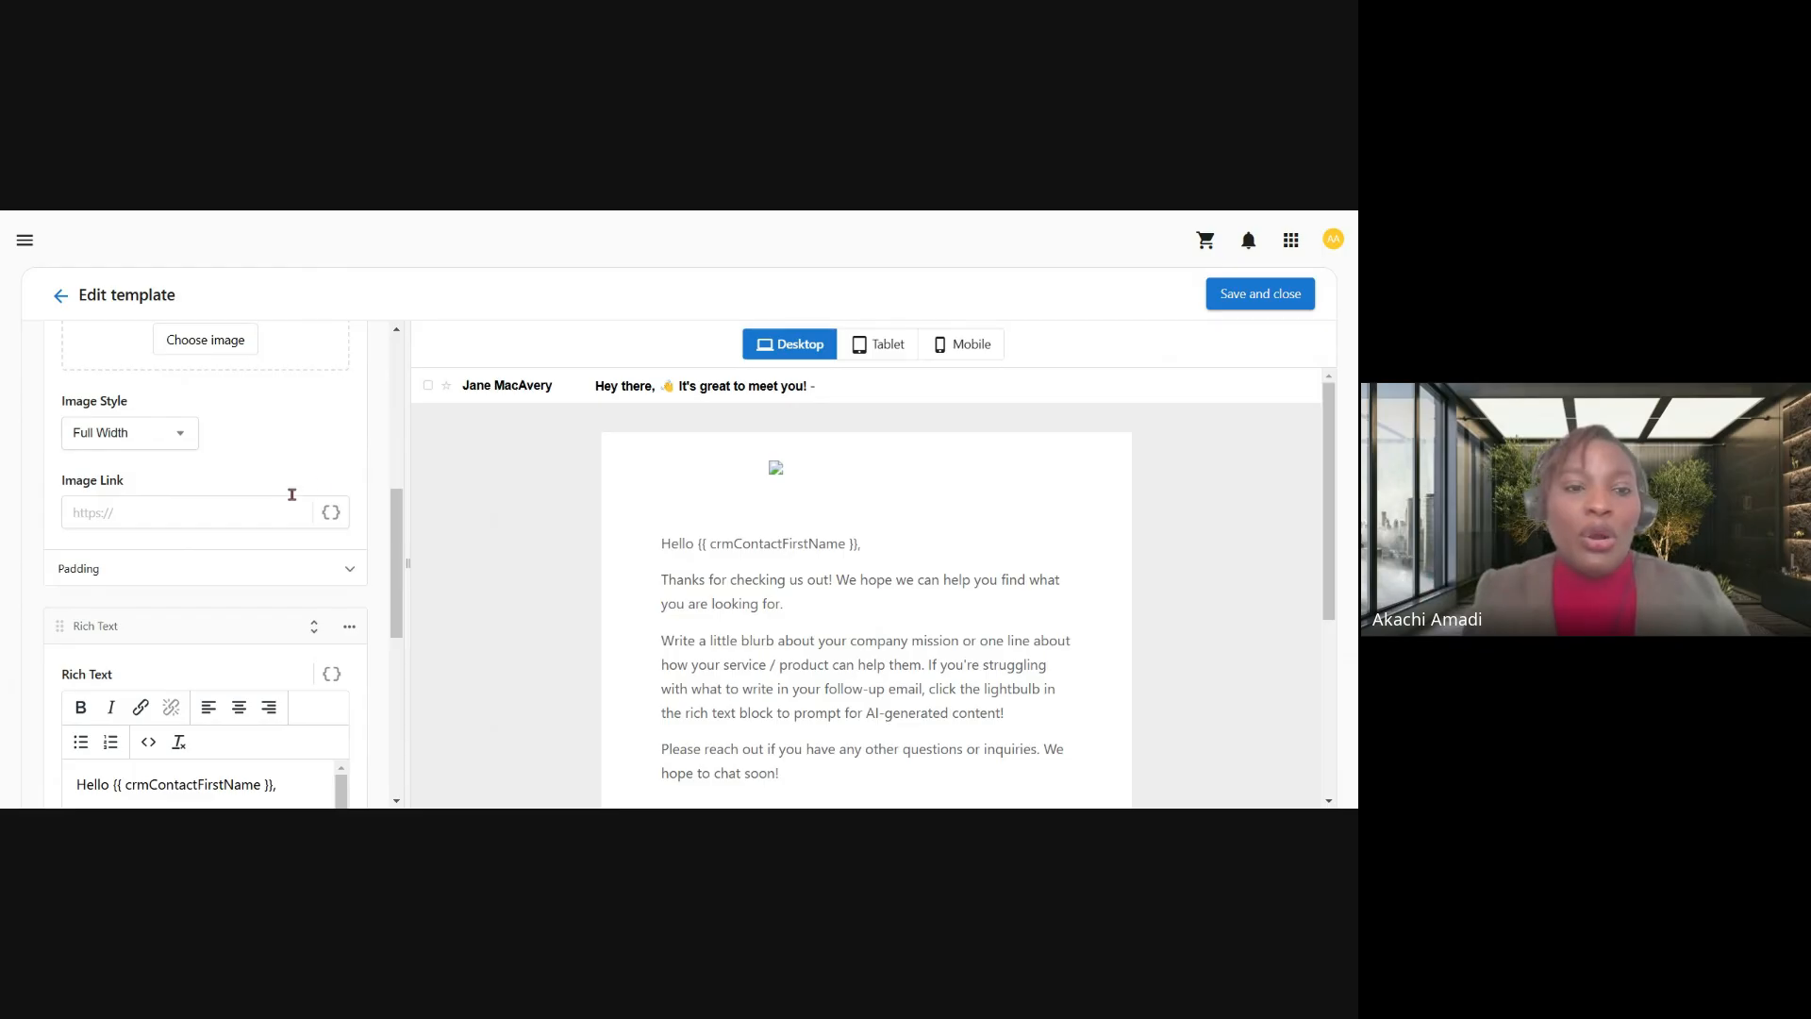
{"action": "scroll", "coordinate": [321, 483], "scroll_direction": "down", "scroll_amount": 2}
{"action": "scroll", "coordinate": [321, 483], "scroll_direction": "down", "scroll_amount": 2}
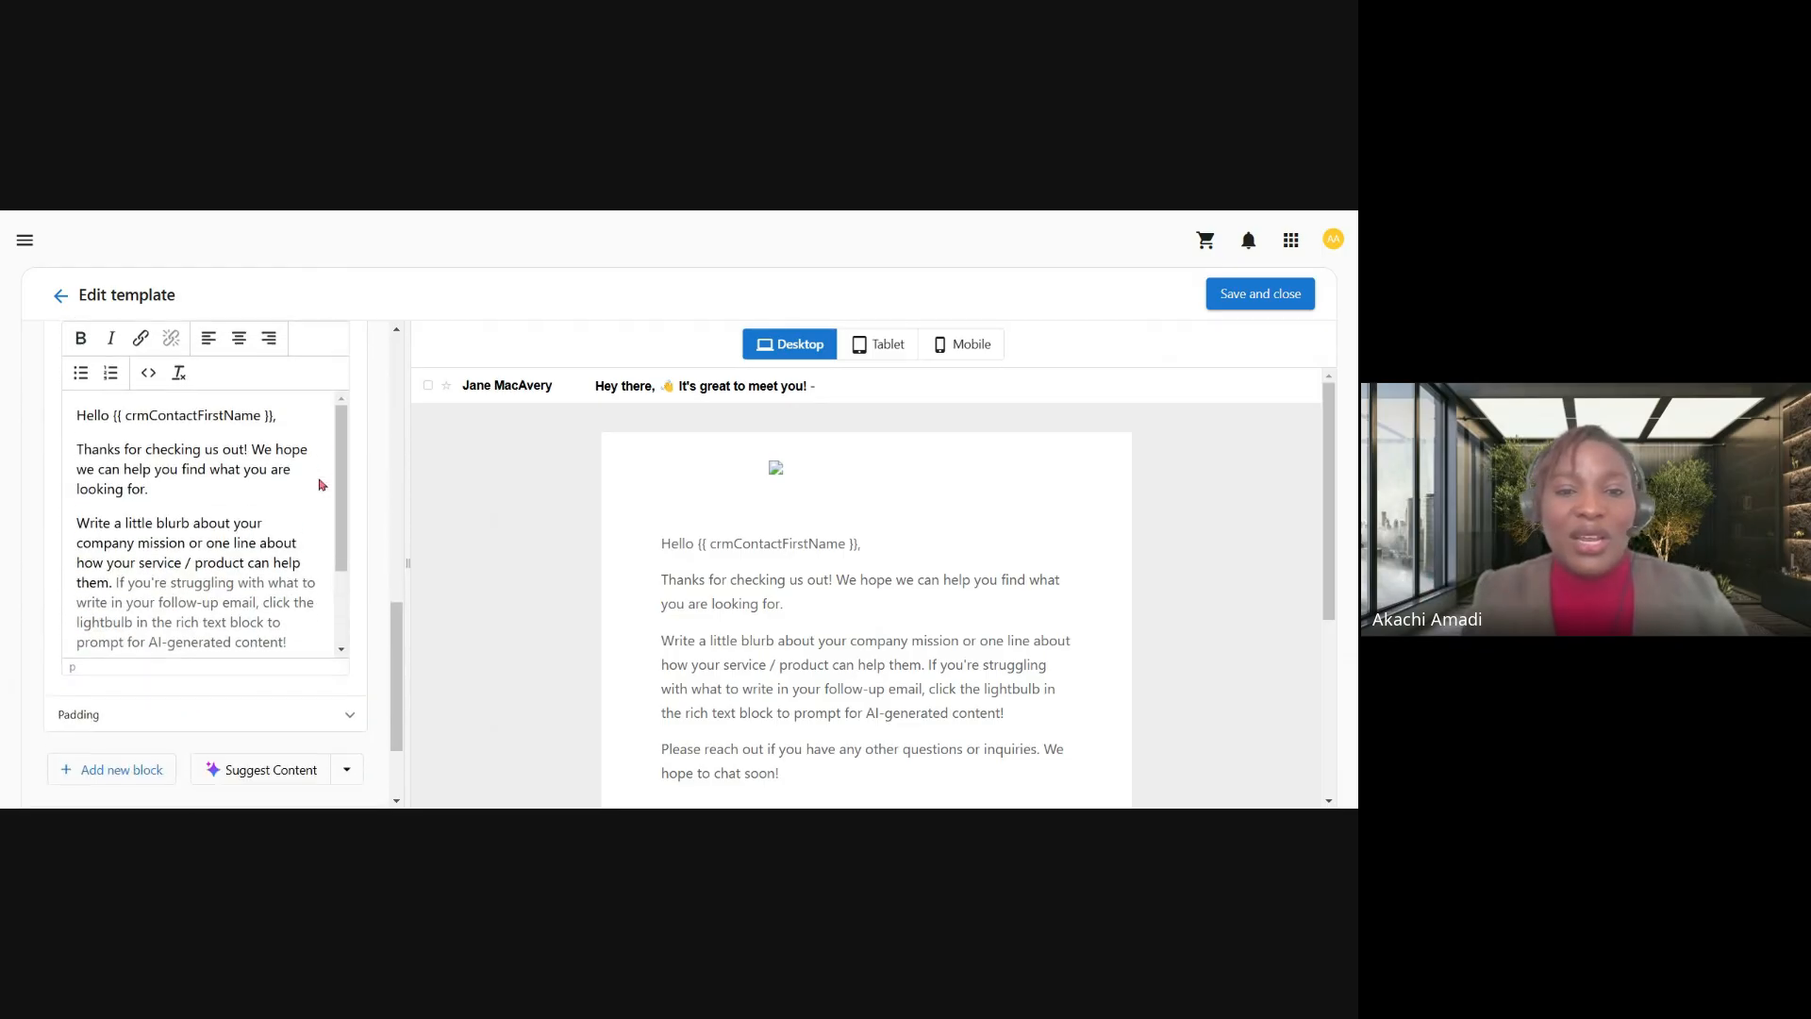
{"action": "scroll", "coordinate": [190, 538], "scroll_direction": "up", "scroll_amount": 7}
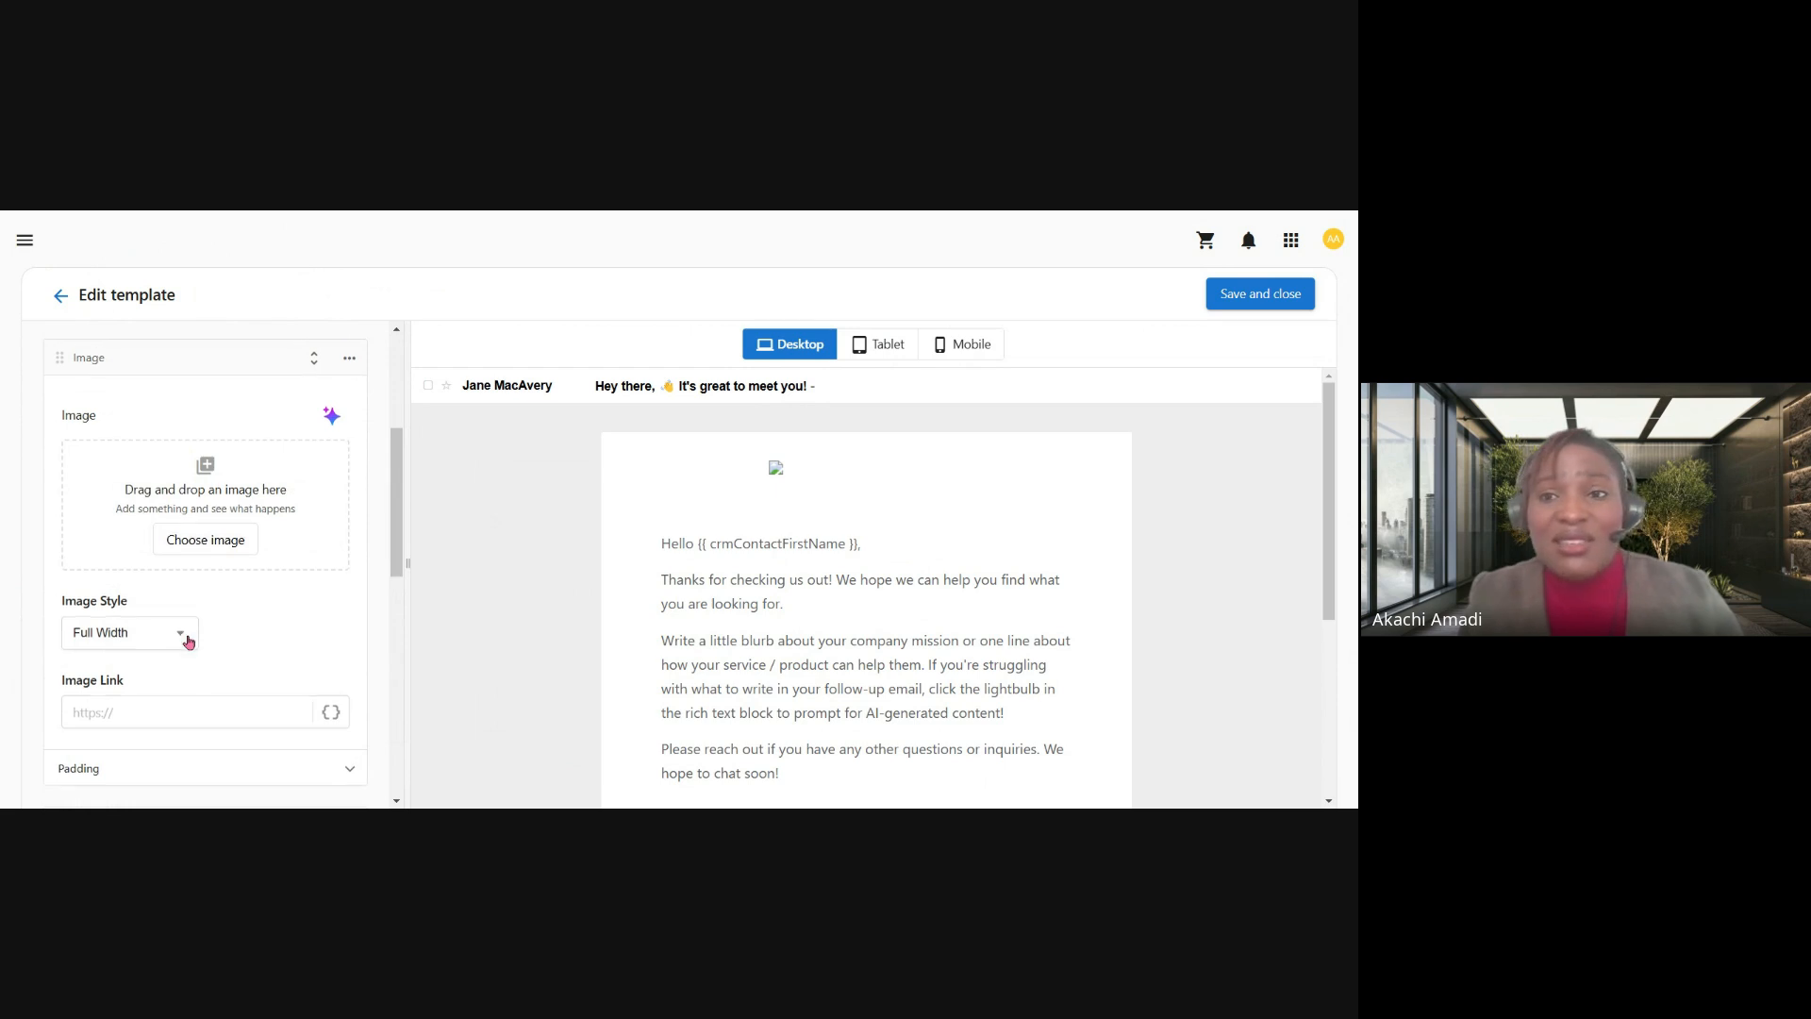
{"action": "scroll", "coordinate": [186, 634], "scroll_direction": "up", "scroll_amount": 4}
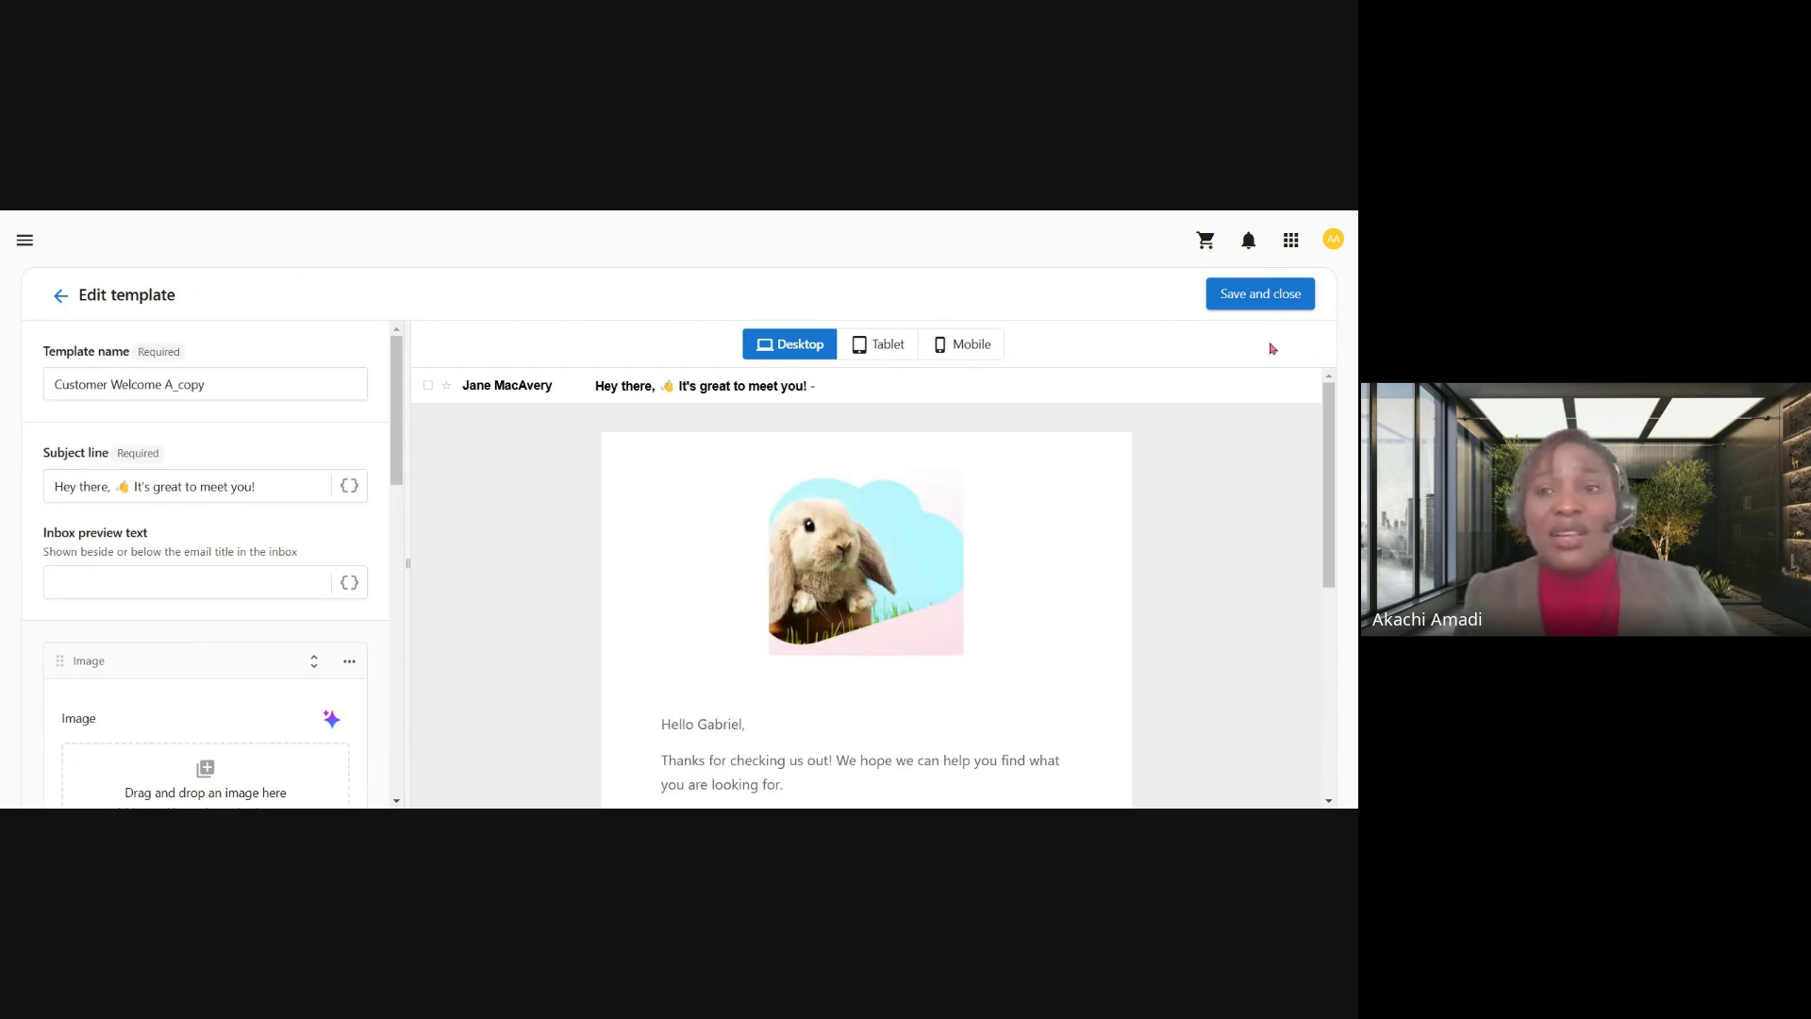
{"action": "left_click", "coordinate": [1263, 300]}
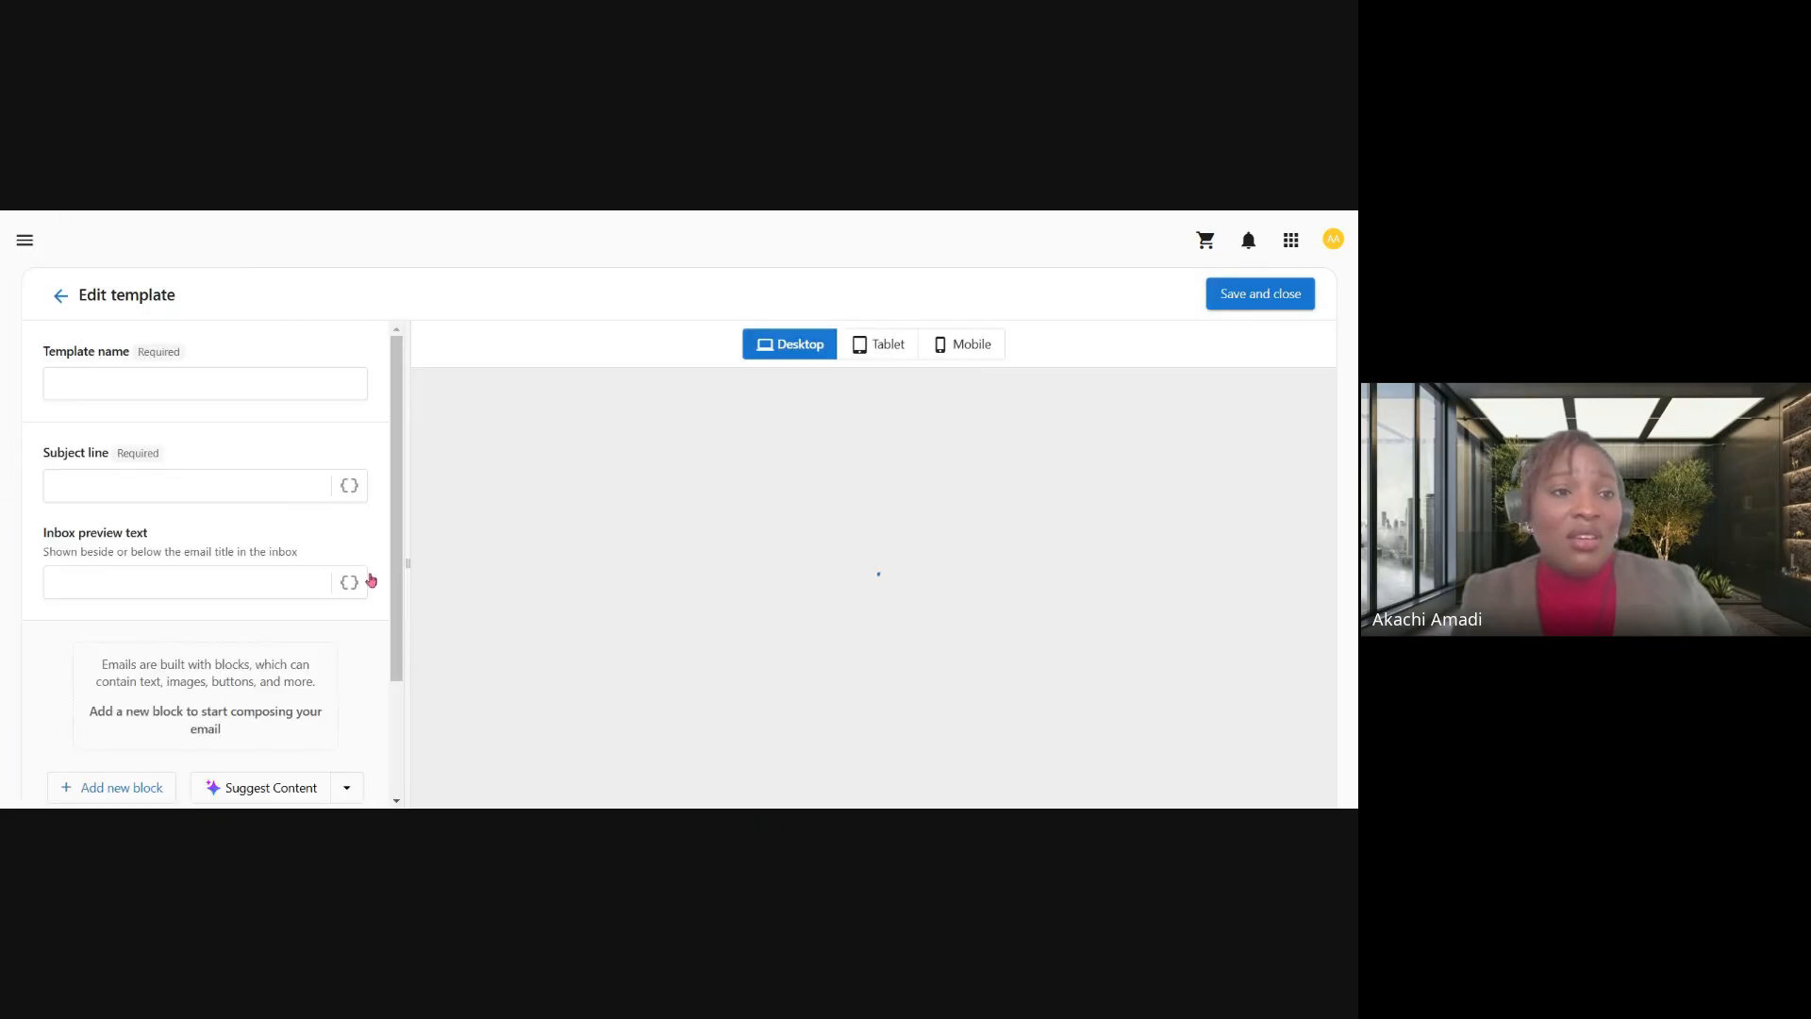
Check My templates for the saved copy of Customer Welcome A.
{"action": "scroll", "coordinate": [808, 477], "scroll_direction": "down", "scroll_amount": 6}
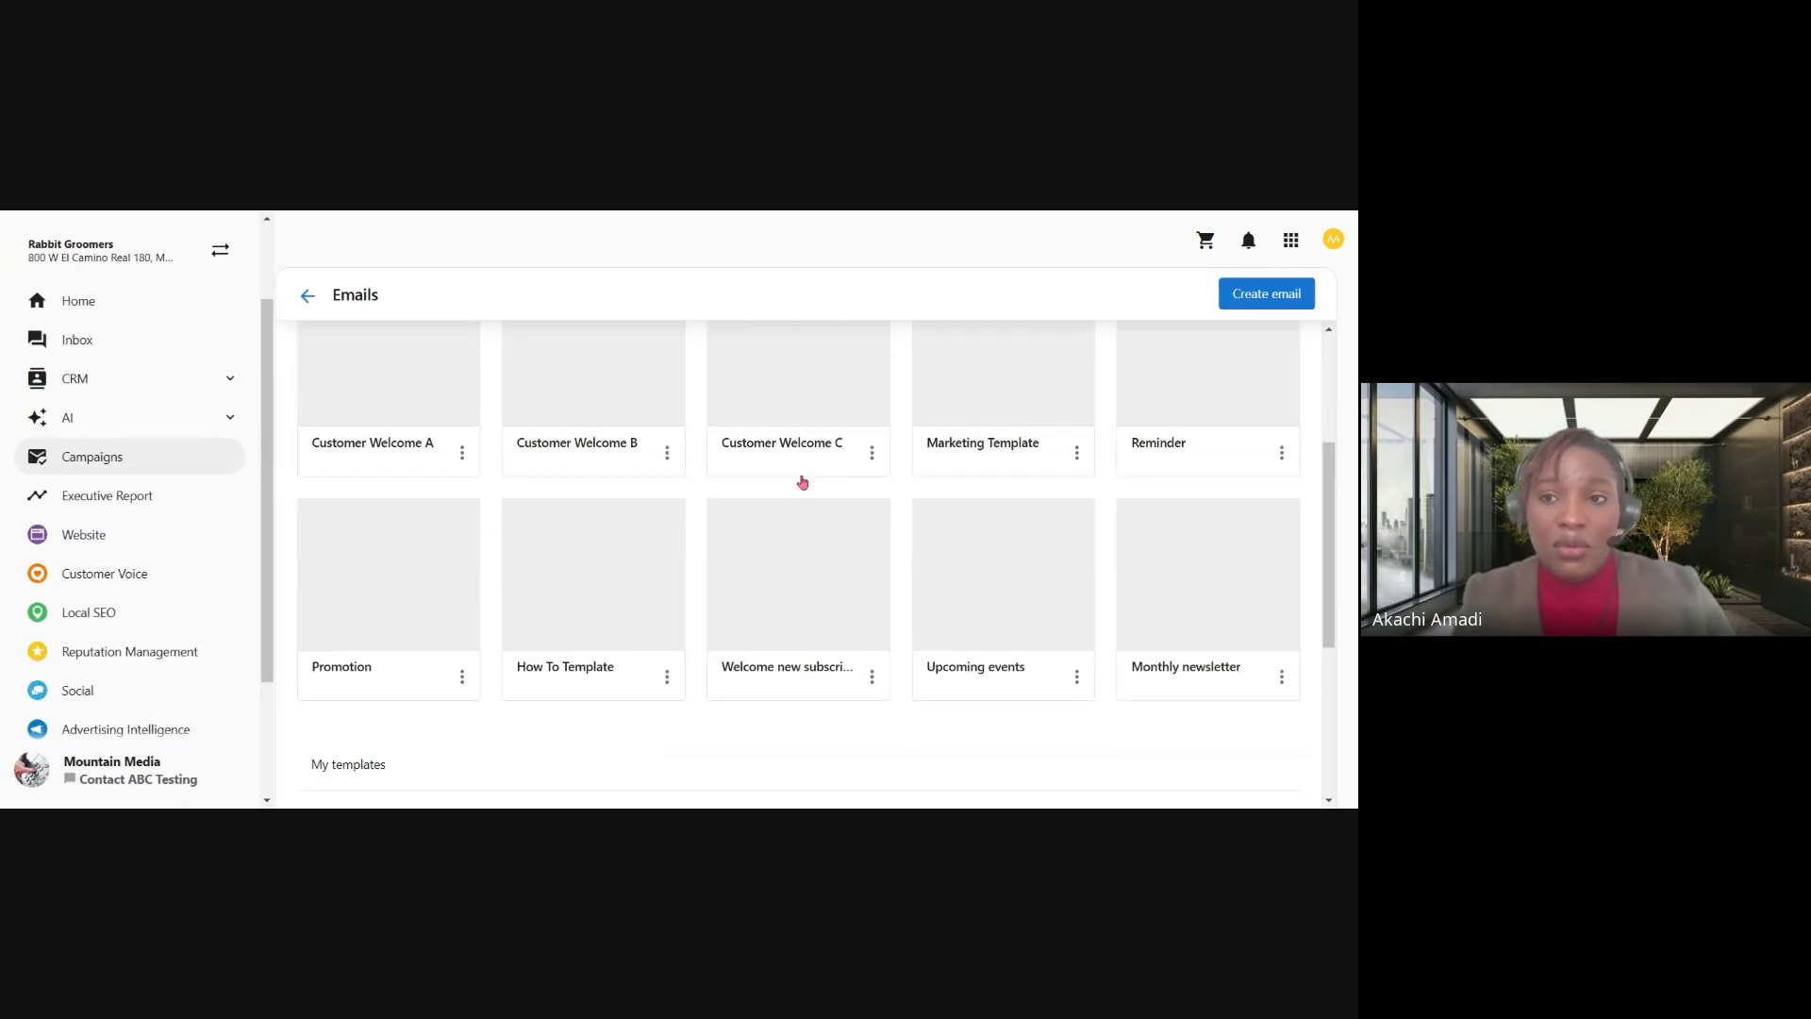
{"action": "scroll", "coordinate": [808, 564], "scroll_direction": "down", "scroll_amount": 1}
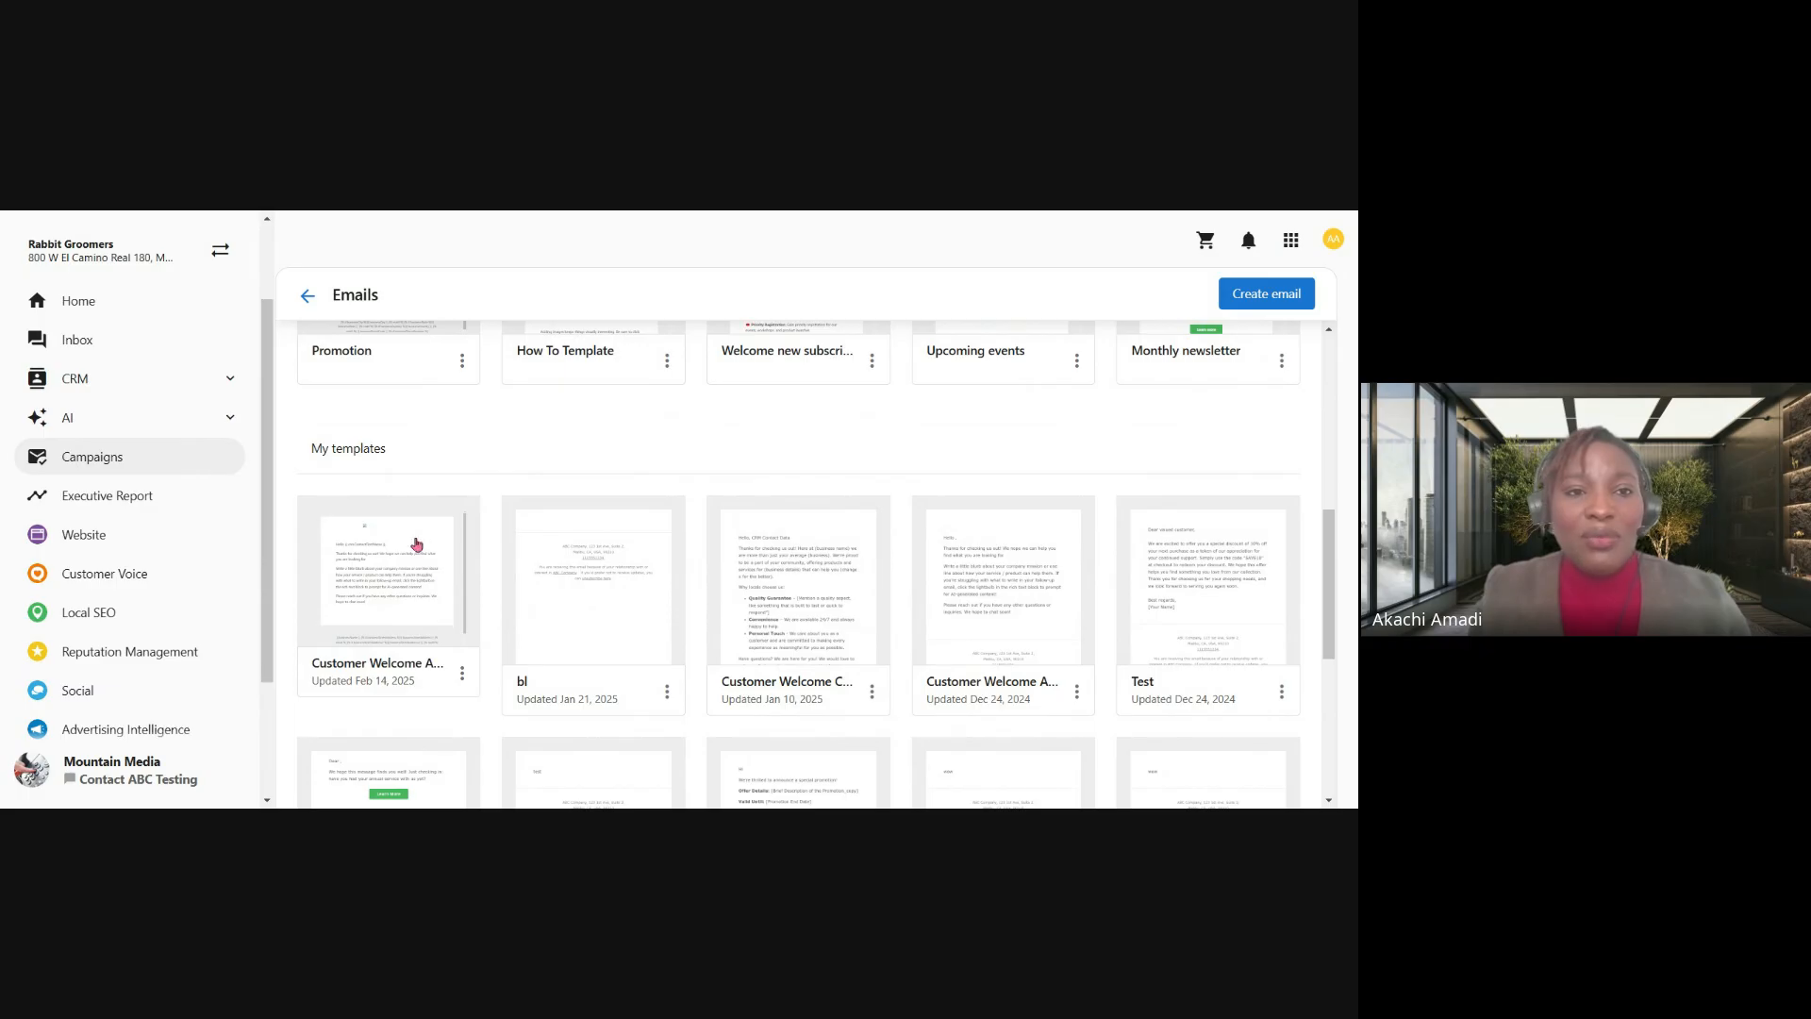
{"action": "scroll", "coordinate": [427, 573], "scroll_direction": "down", "scroll_amount": 1}
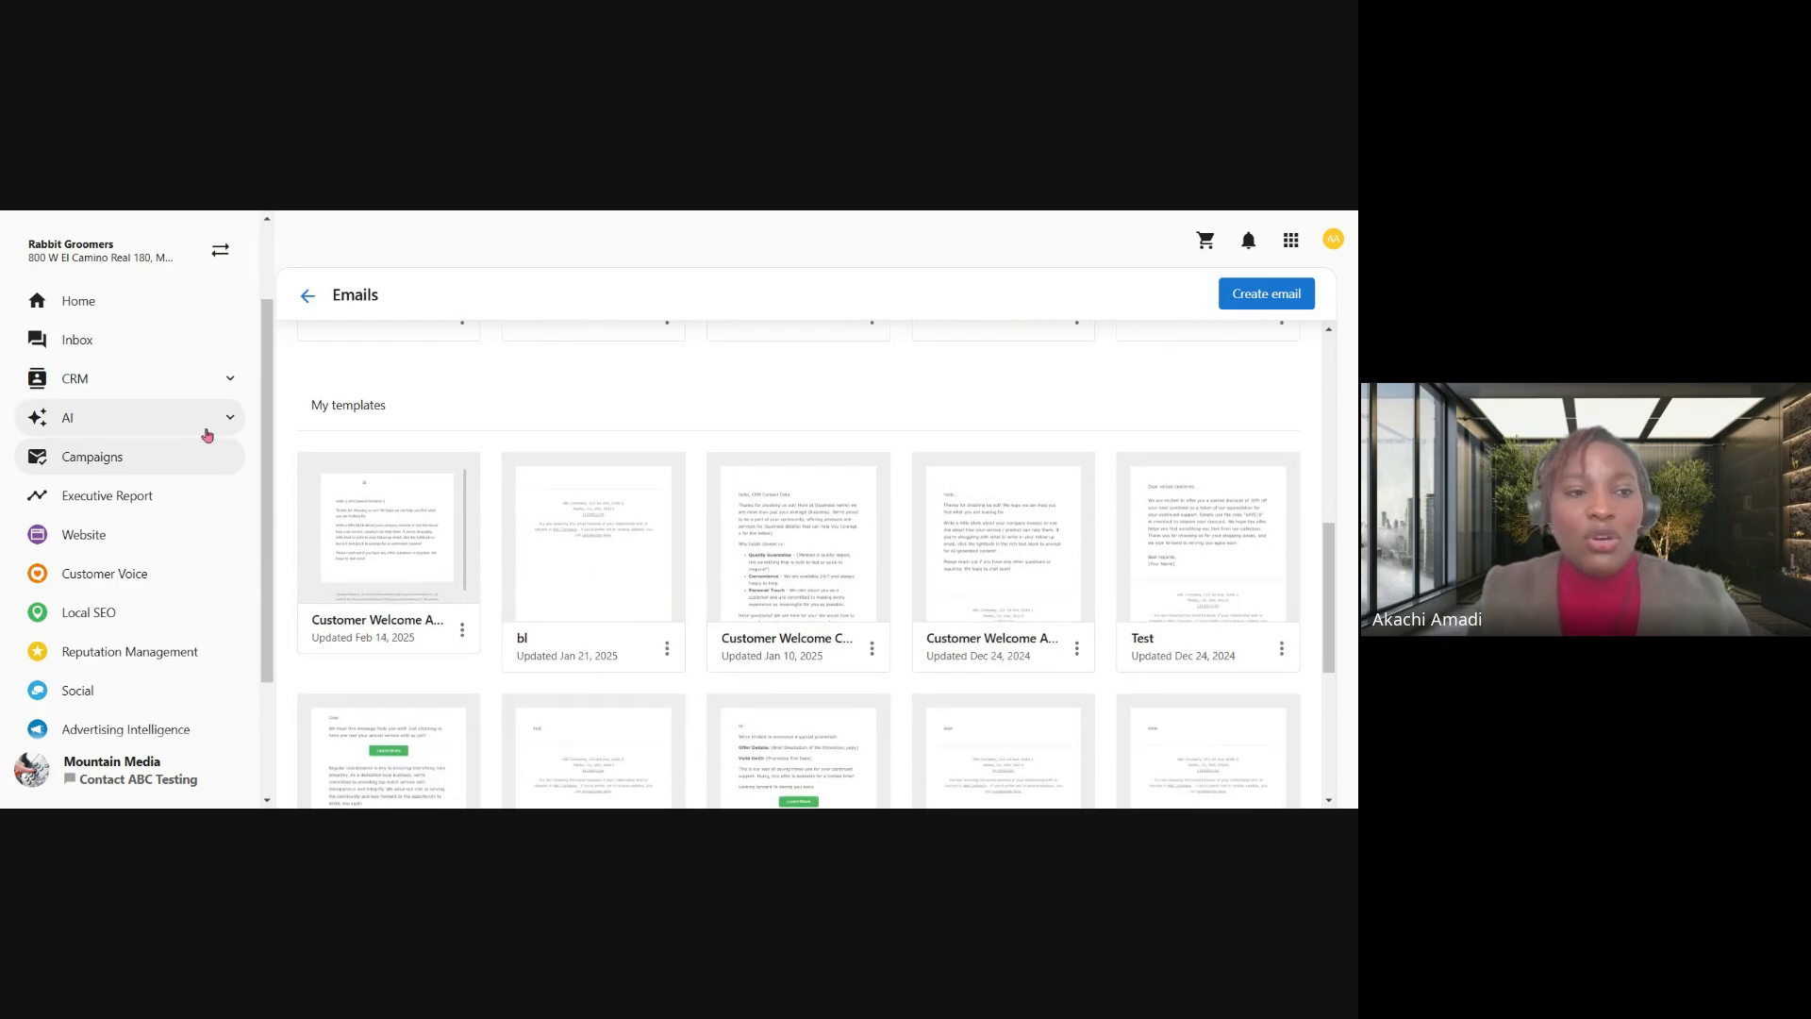
Create a new campaign named Valentine Promotion from the Campaigns page of Rabbit Groomers.
{"action": "left_click", "coordinate": [194, 455]}
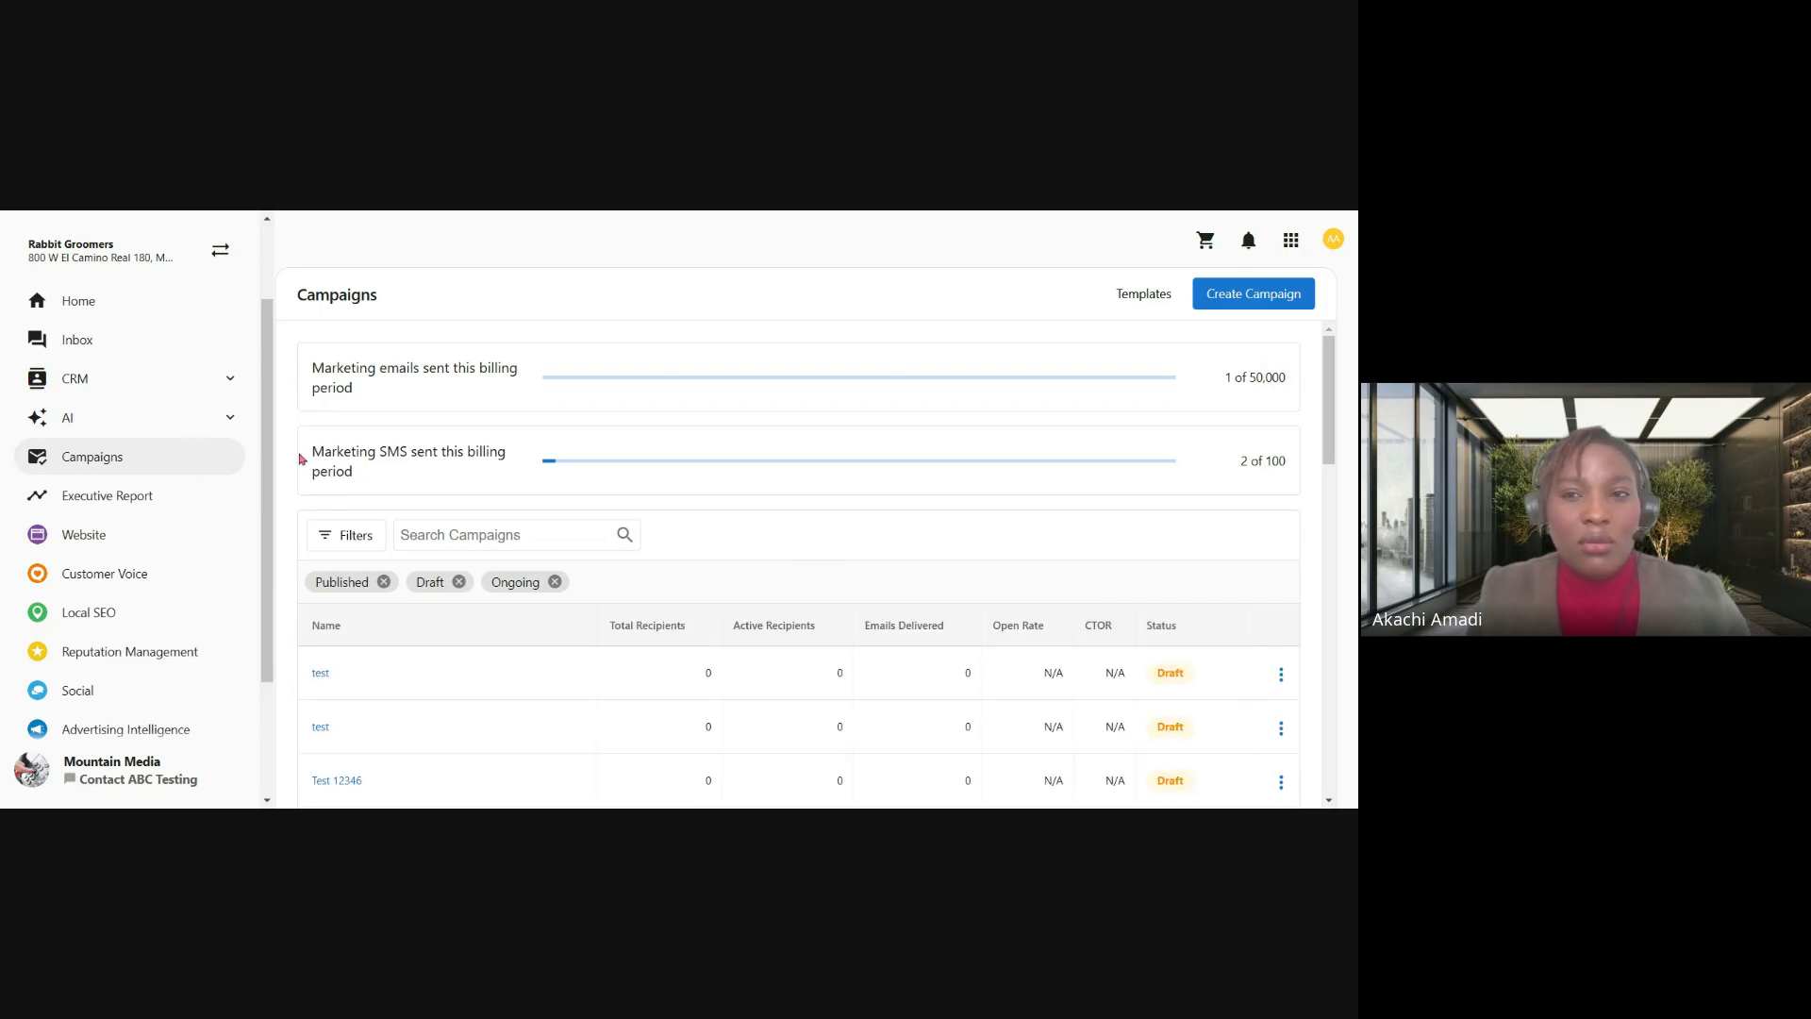
{"action": "left_click", "coordinate": [1274, 304]}
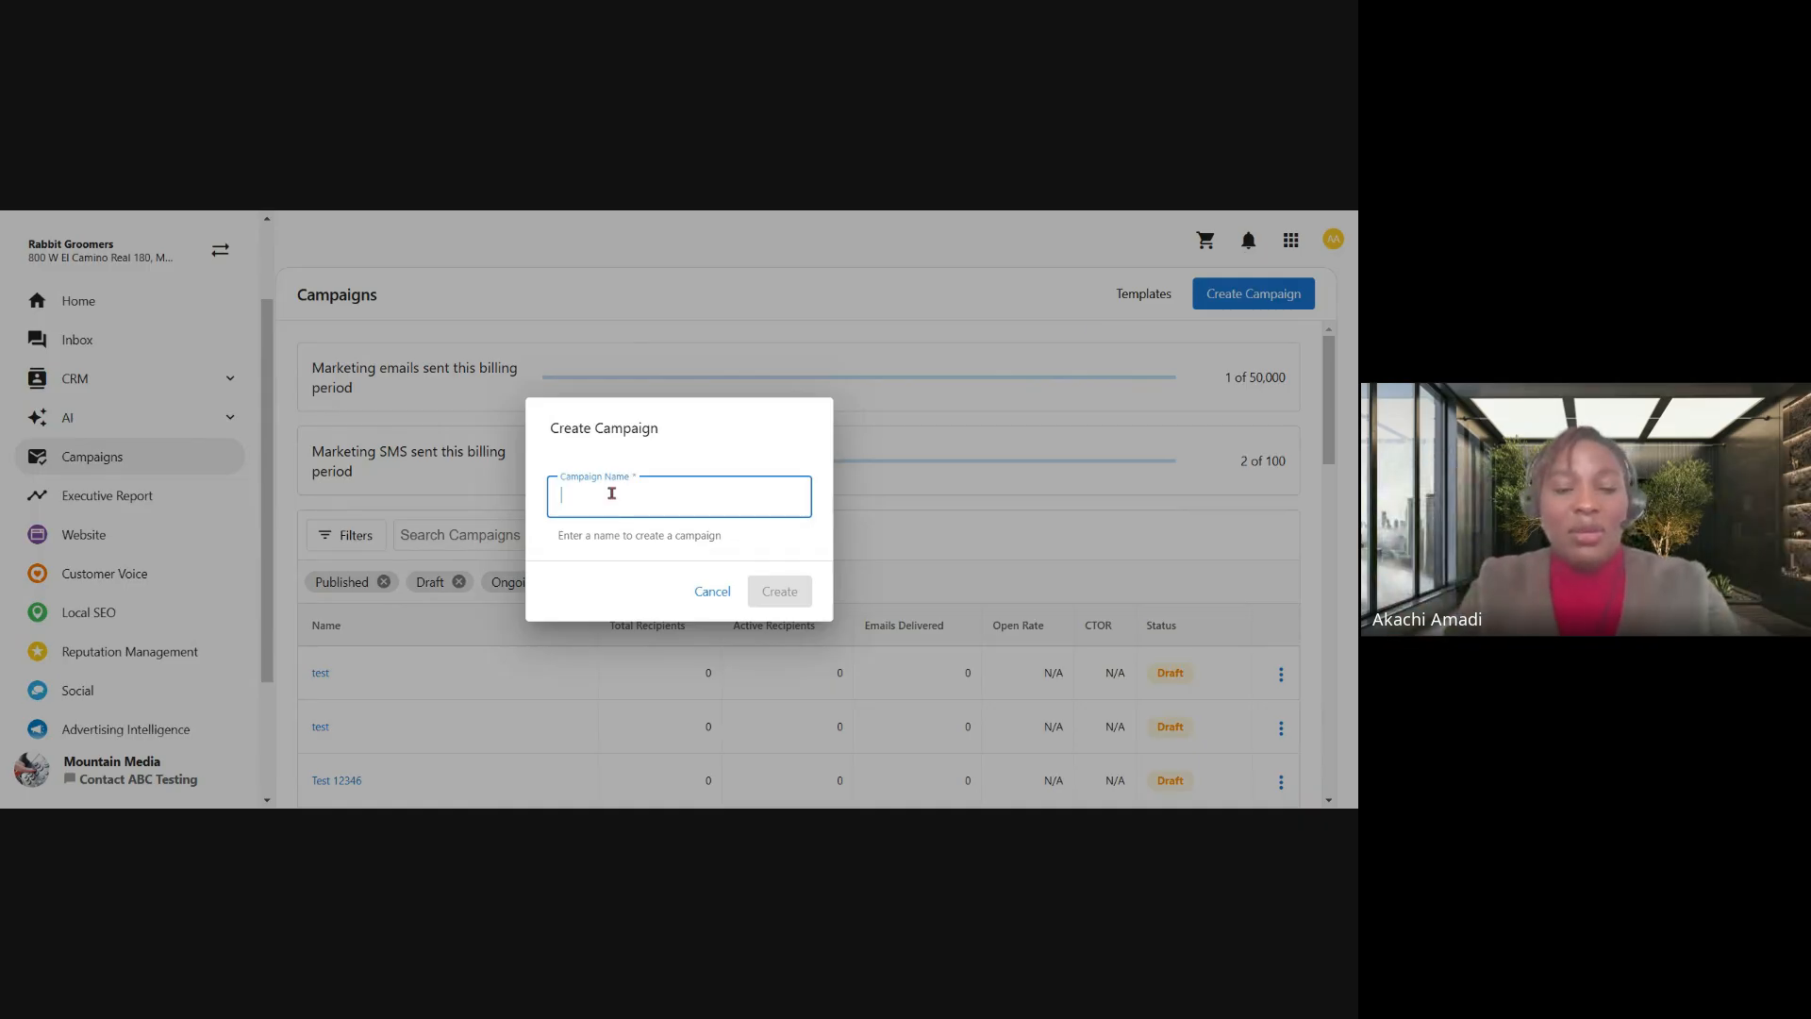
{"action": "type", "text": "Valen"}
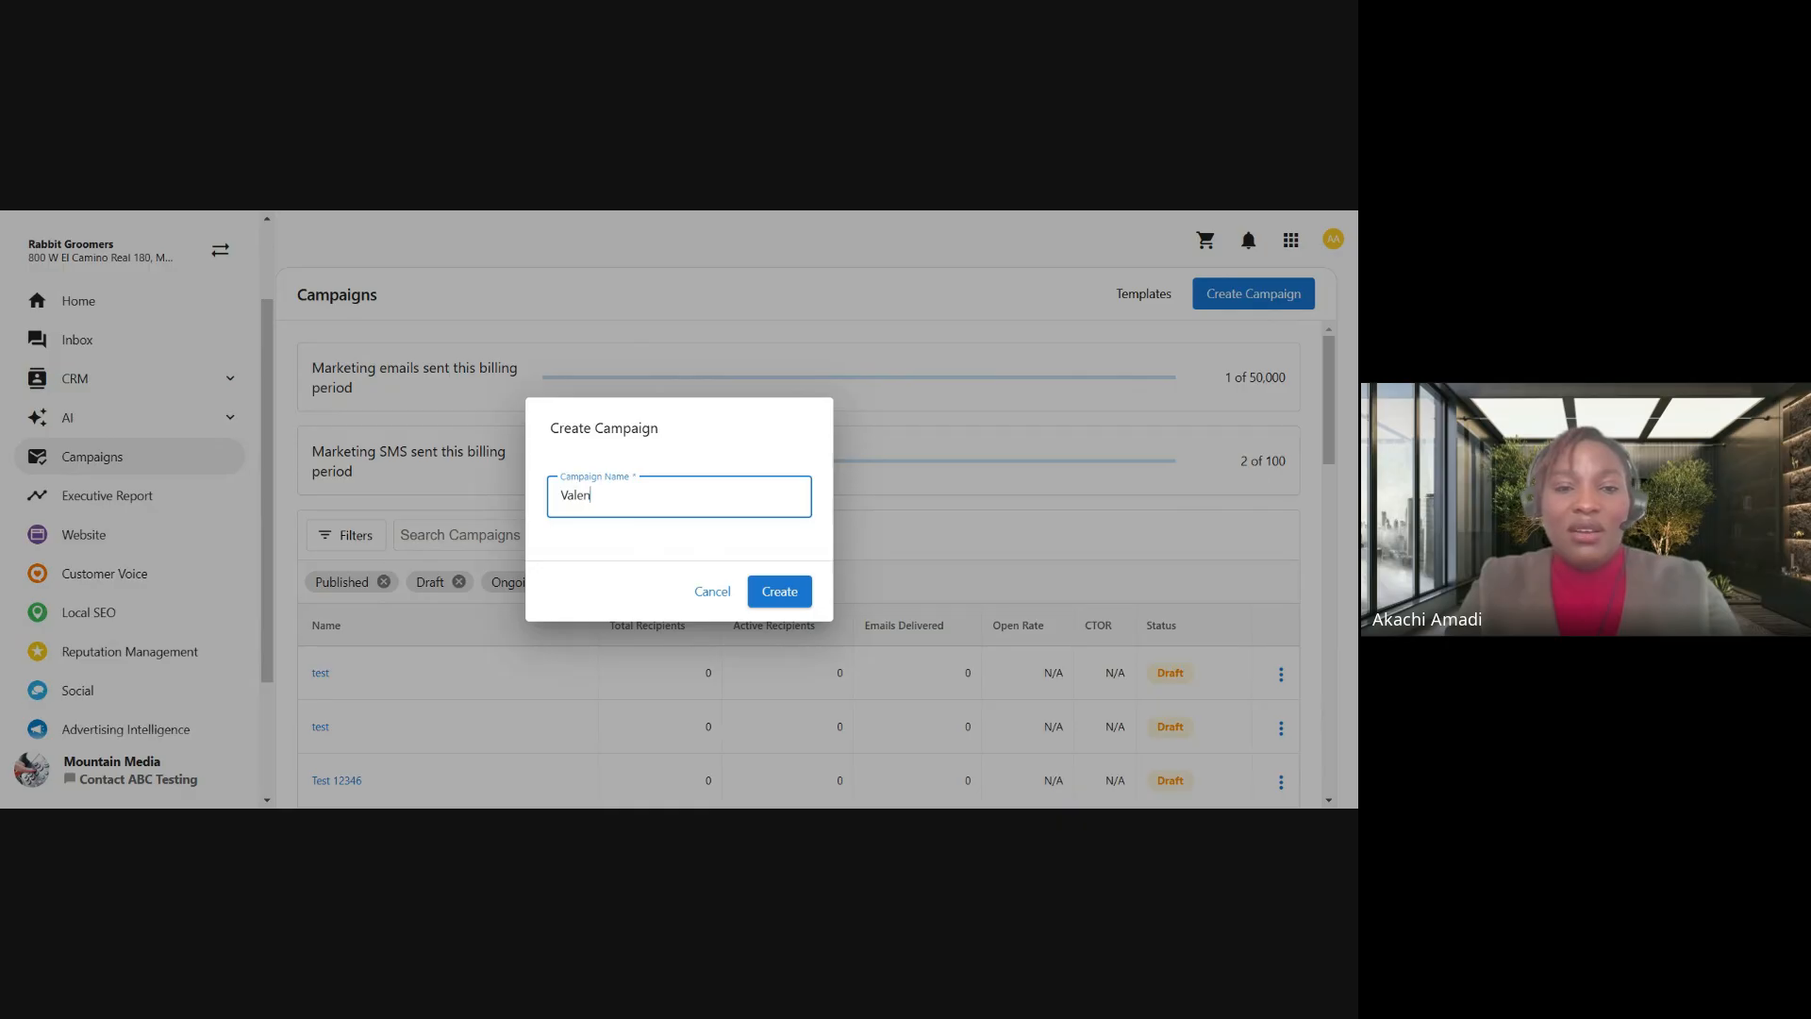
{"action": "type", "text": "tine"}
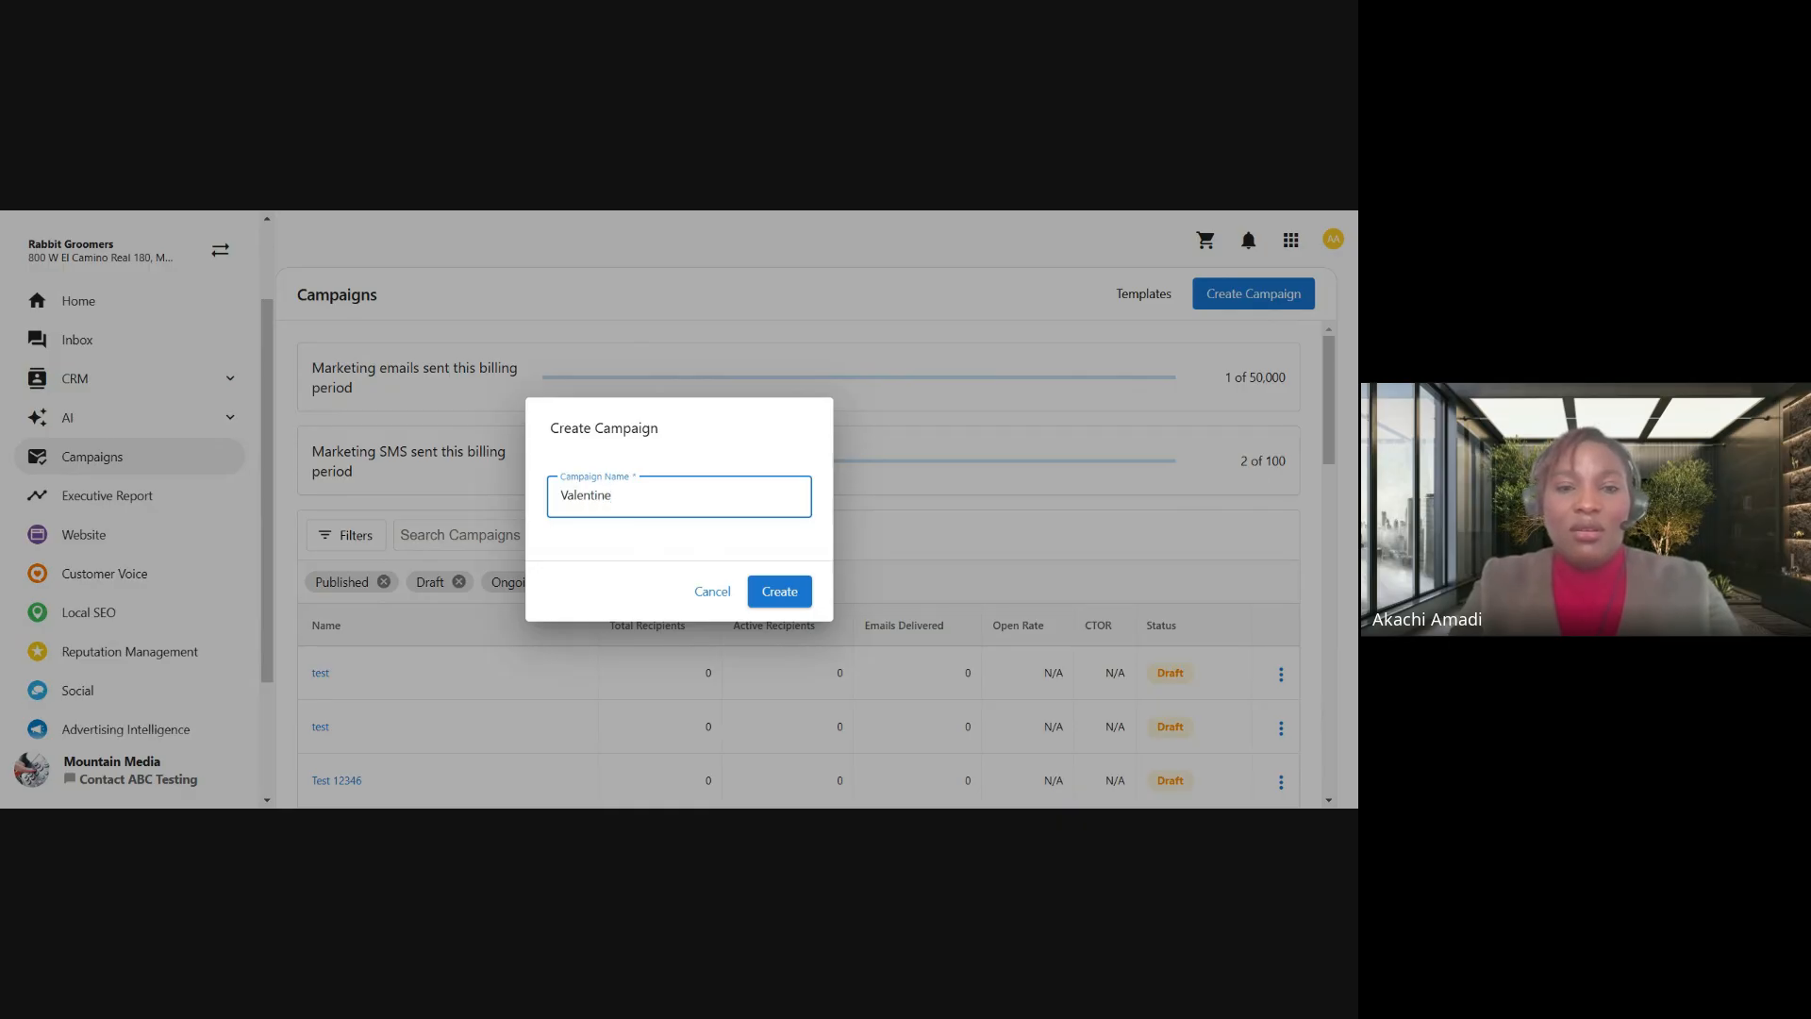
{"action": "type", "text": " Promotion"}
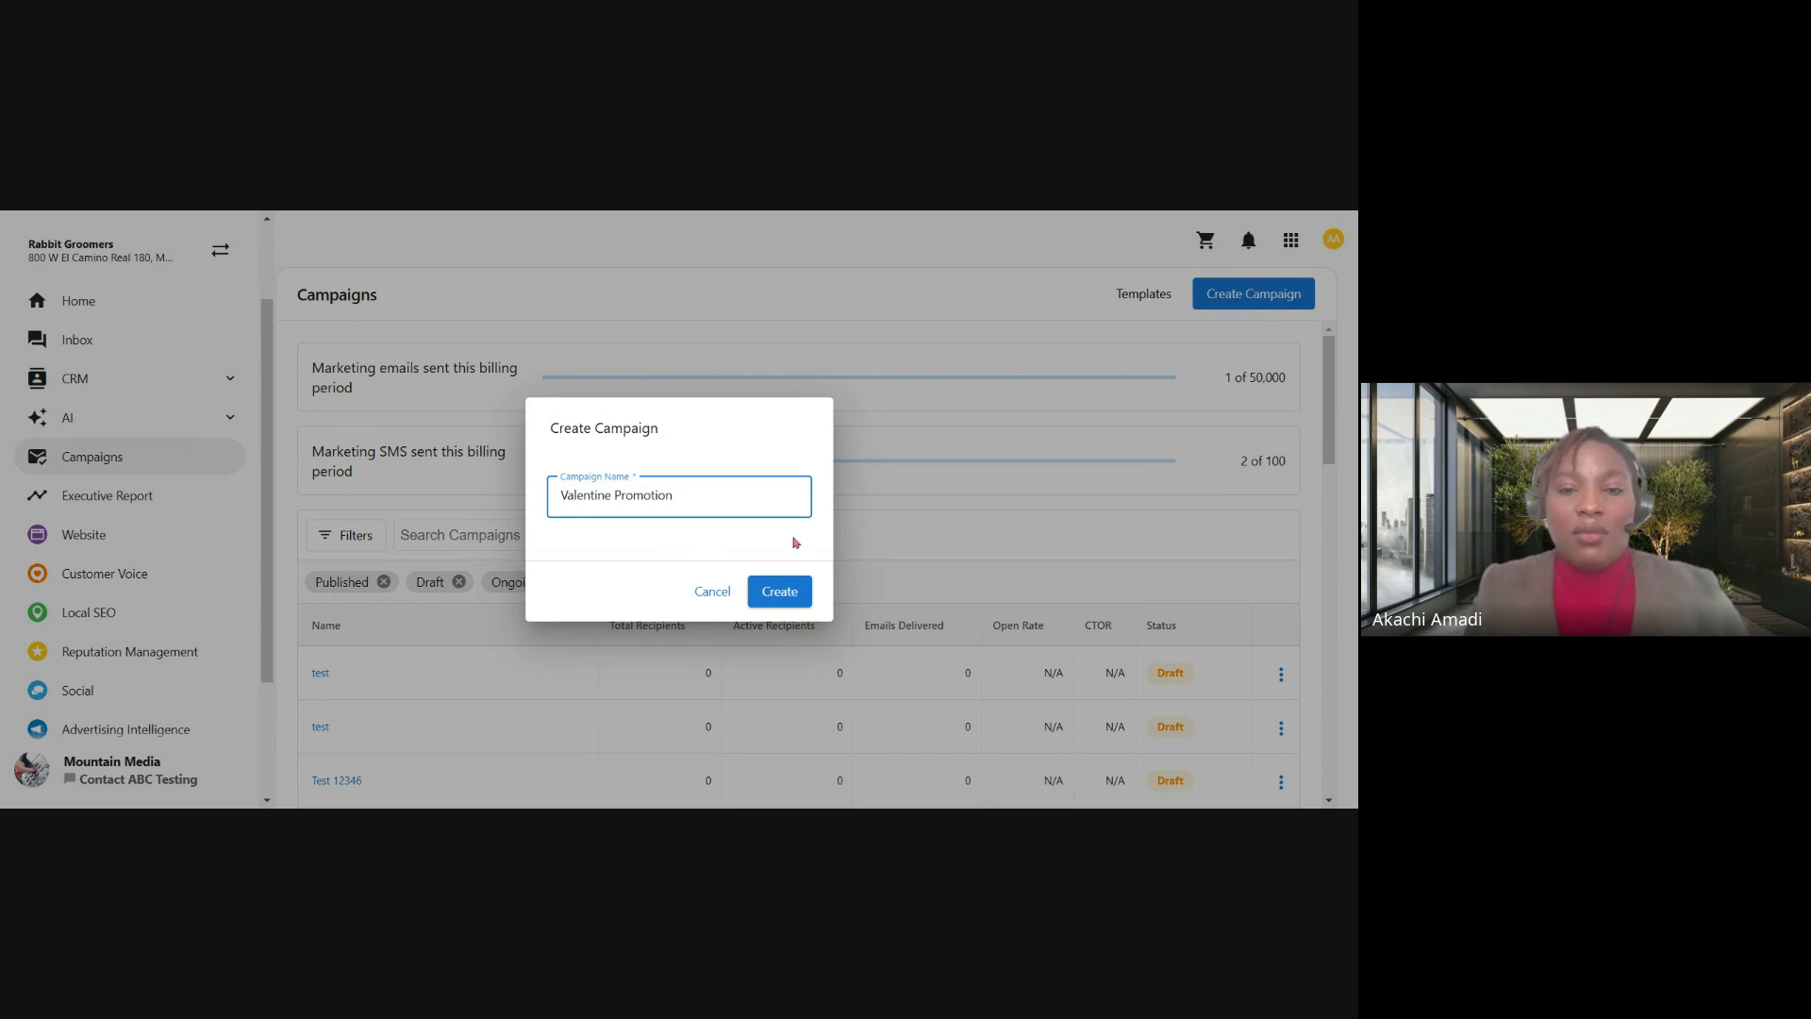
{"action": "left_click", "coordinate": [775, 592]}
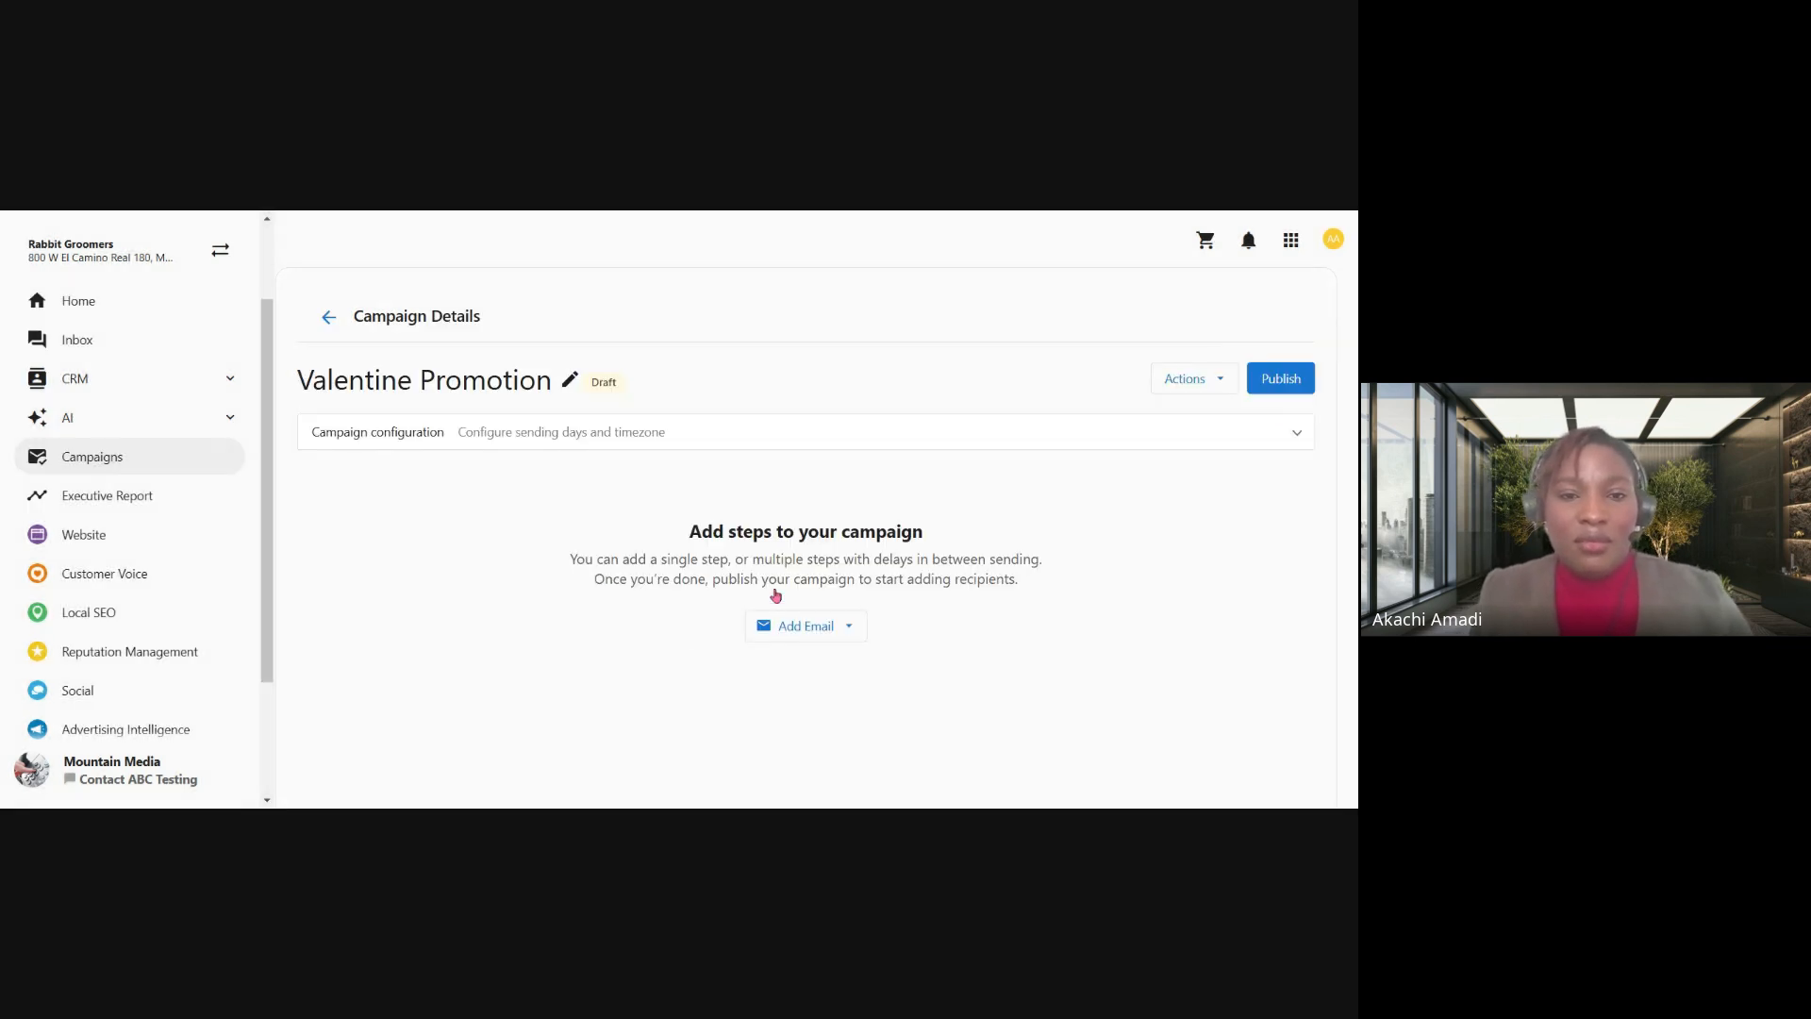
Add the existing email Customer Welcome A_copy from My templates as the first step of the Valentine Promotion campaign.
{"action": "scroll", "coordinate": [675, 608], "scroll_direction": "down", "scroll_amount": 1}
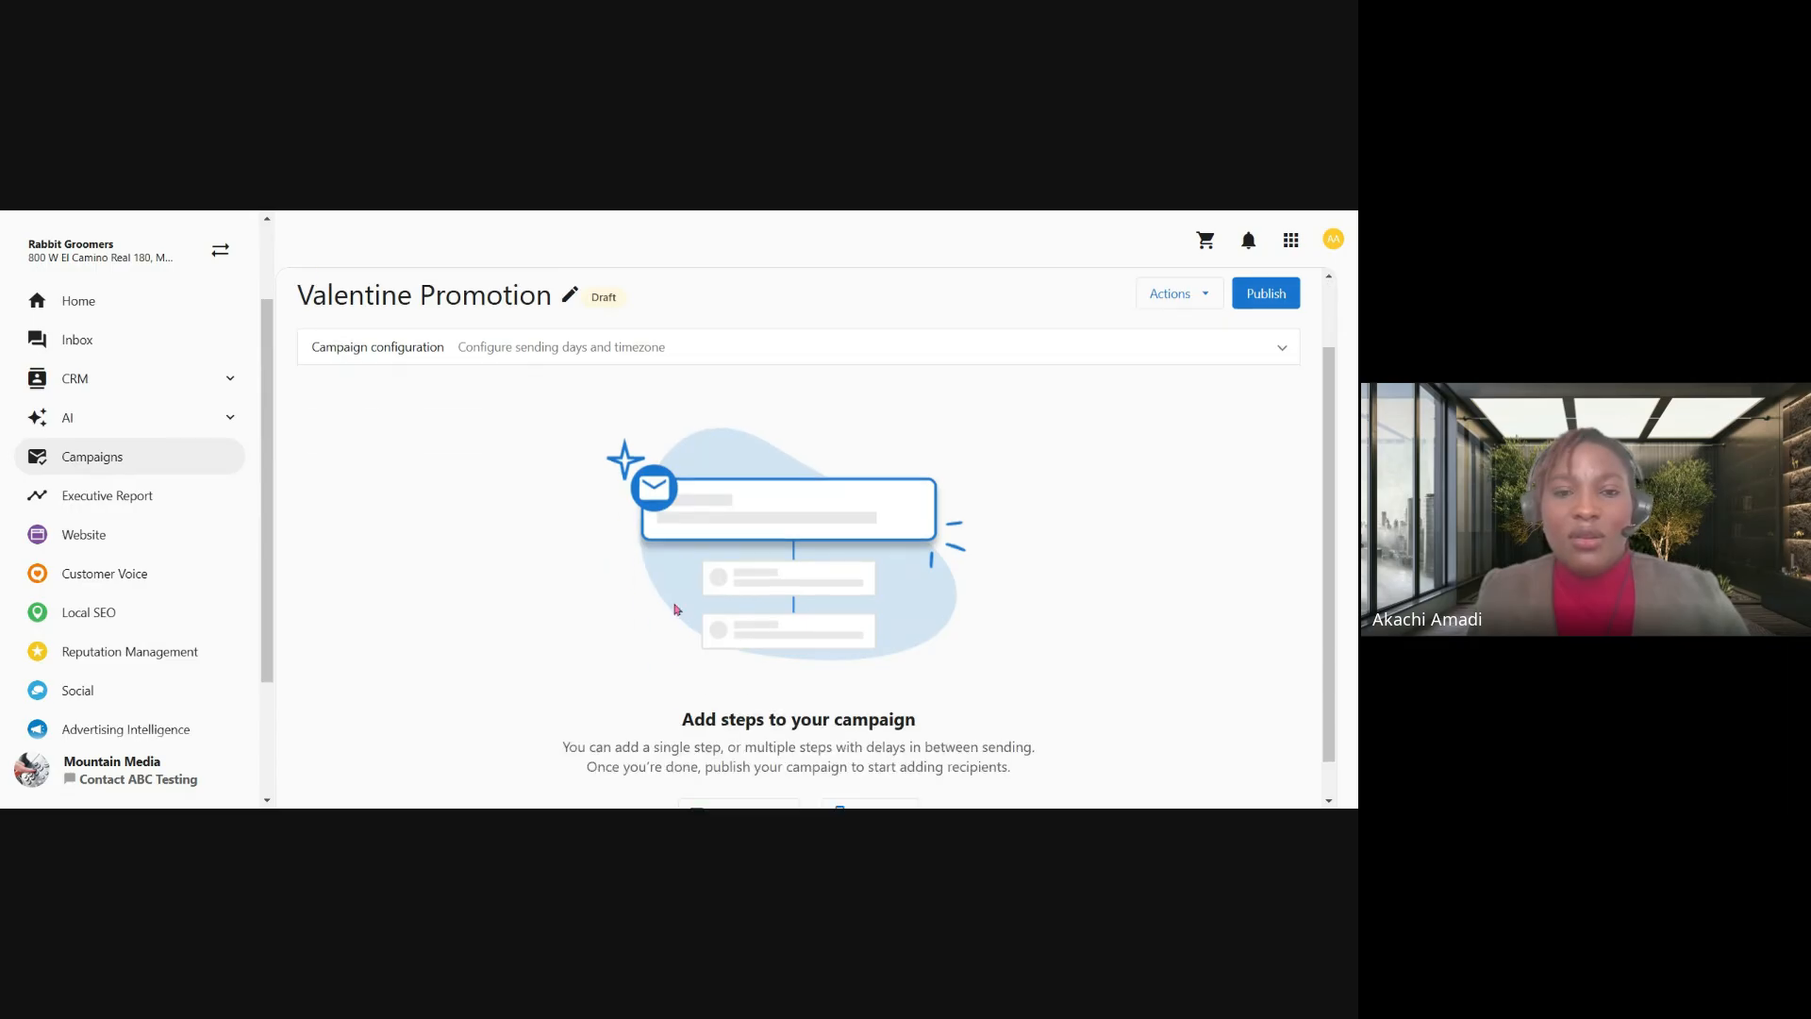
{"action": "scroll", "coordinate": [675, 608], "scroll_direction": "down", "scroll_amount": 1}
{"action": "left_click", "coordinate": [733, 773]}
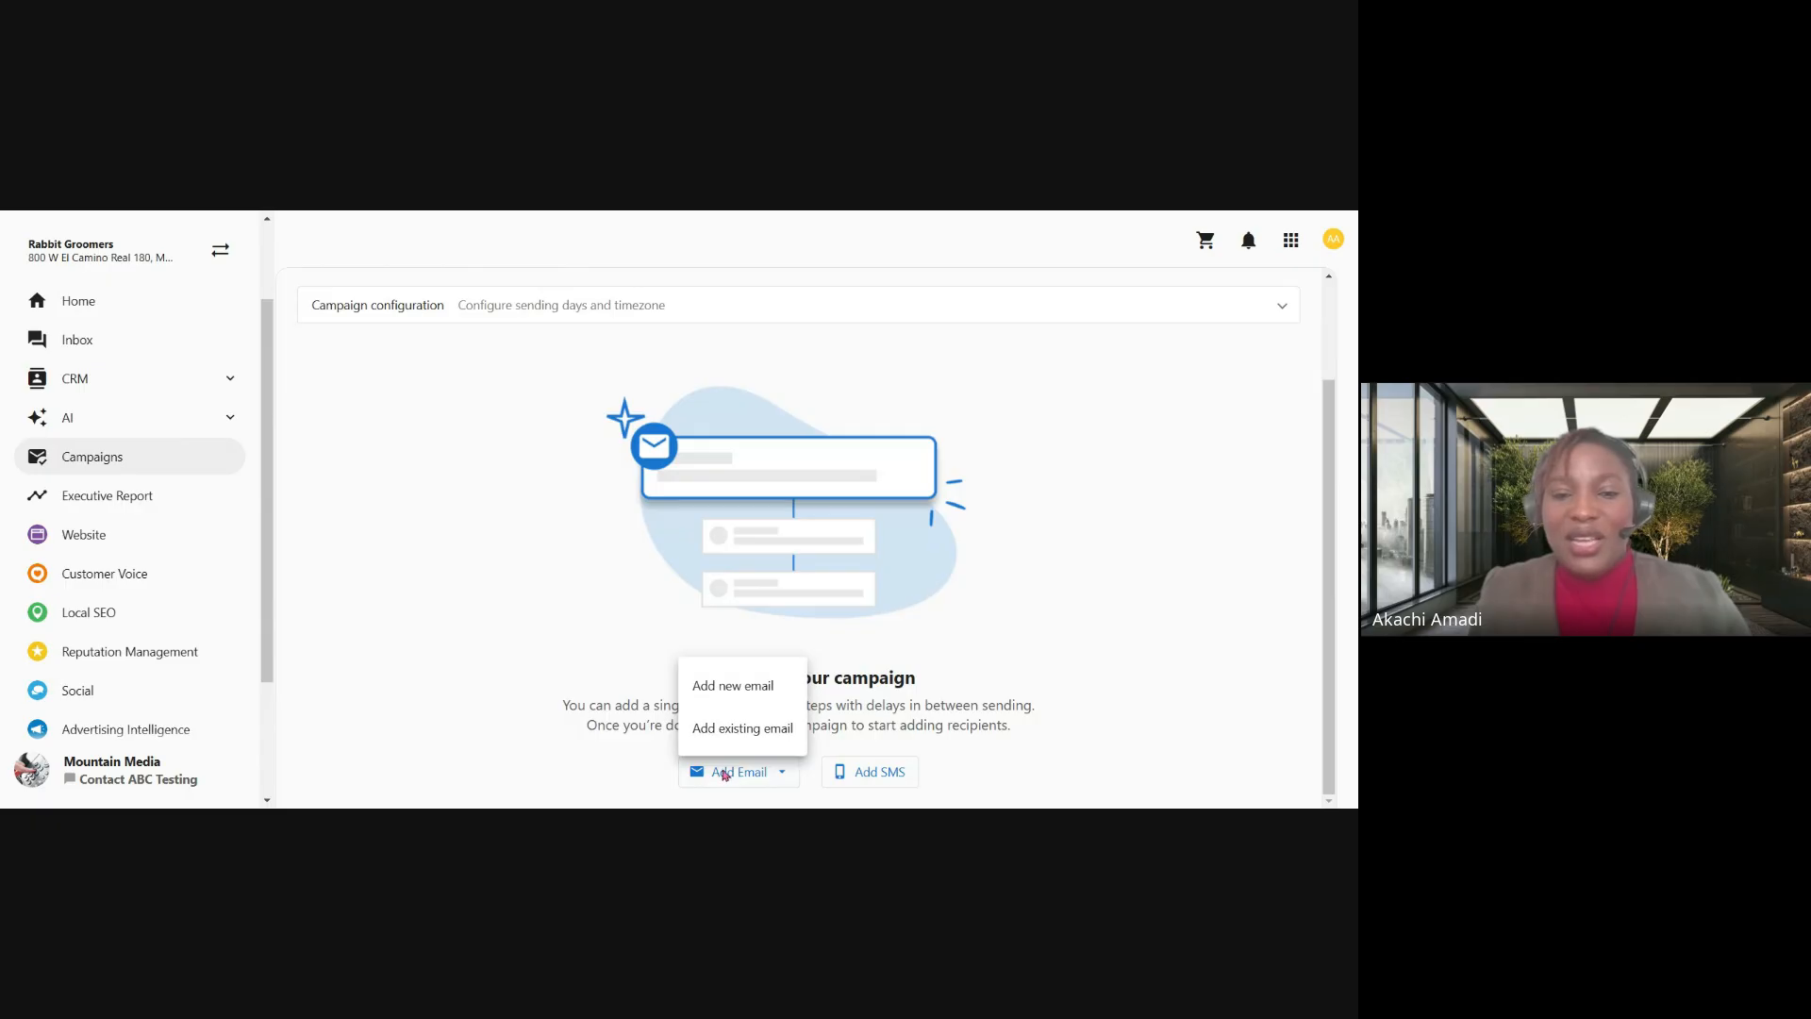
{"action": "left_click", "coordinate": [729, 738]}
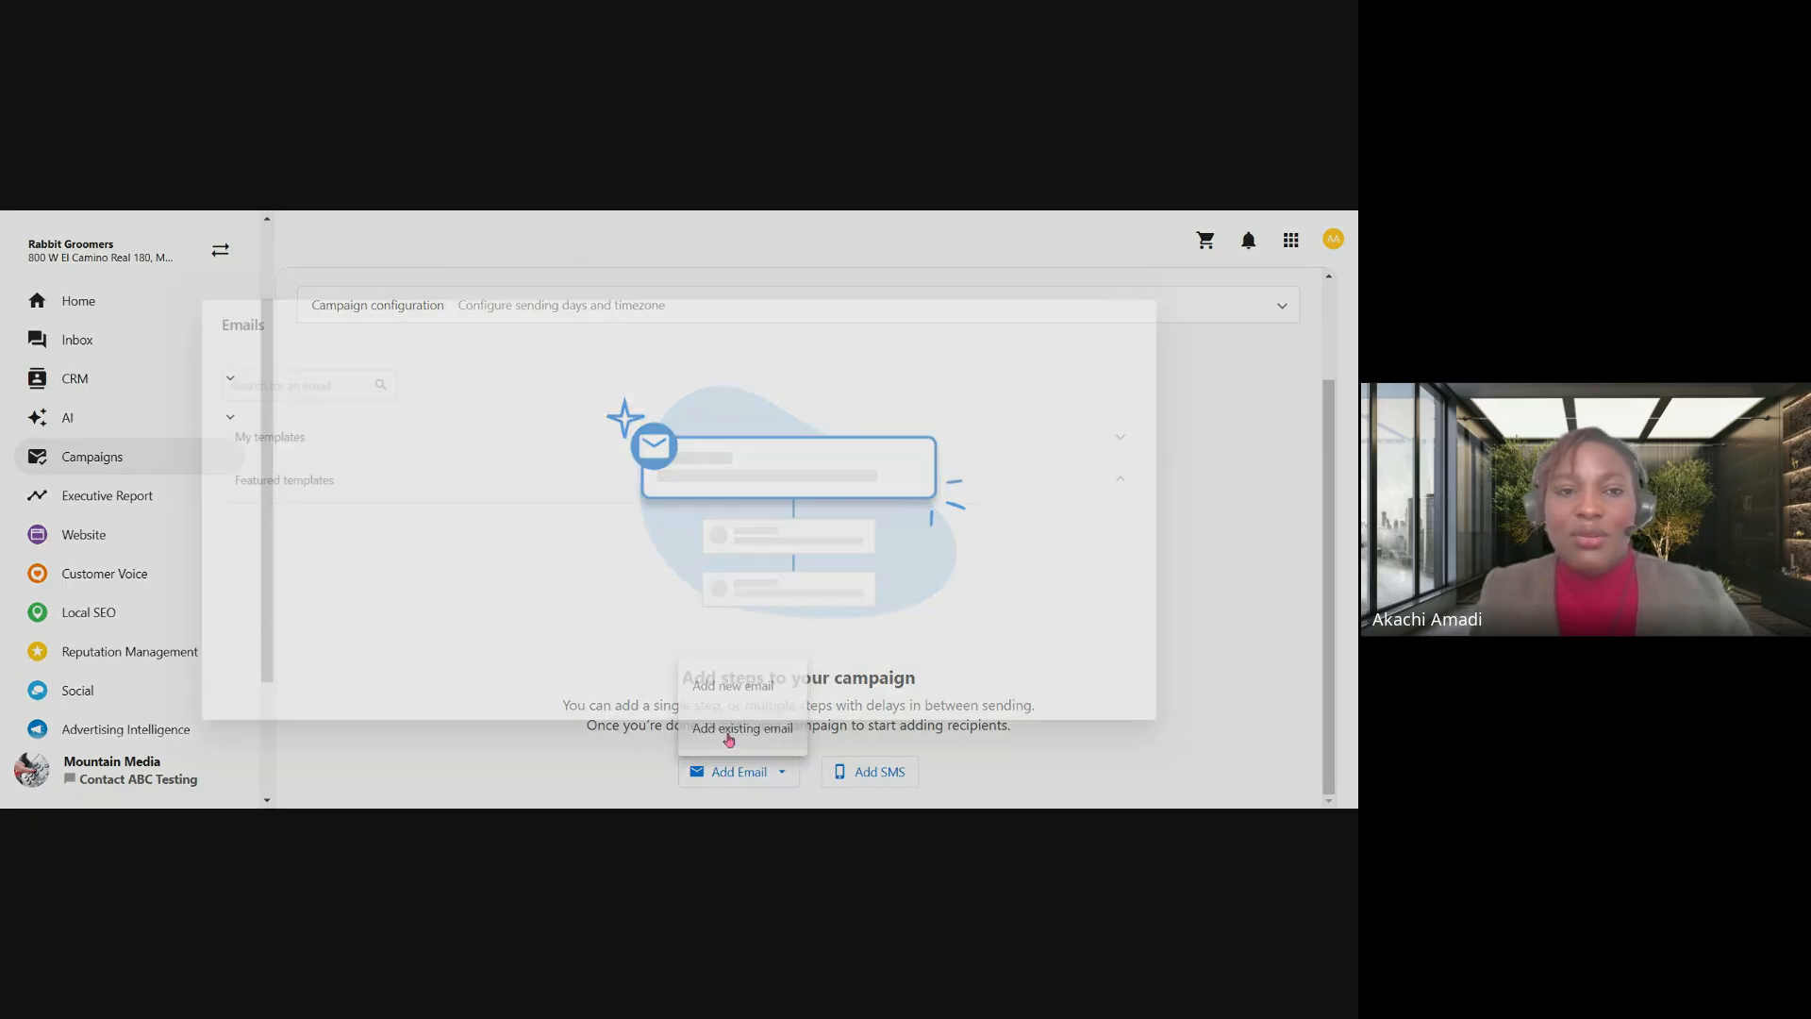
{"action": "left_click", "coordinate": [286, 606]}
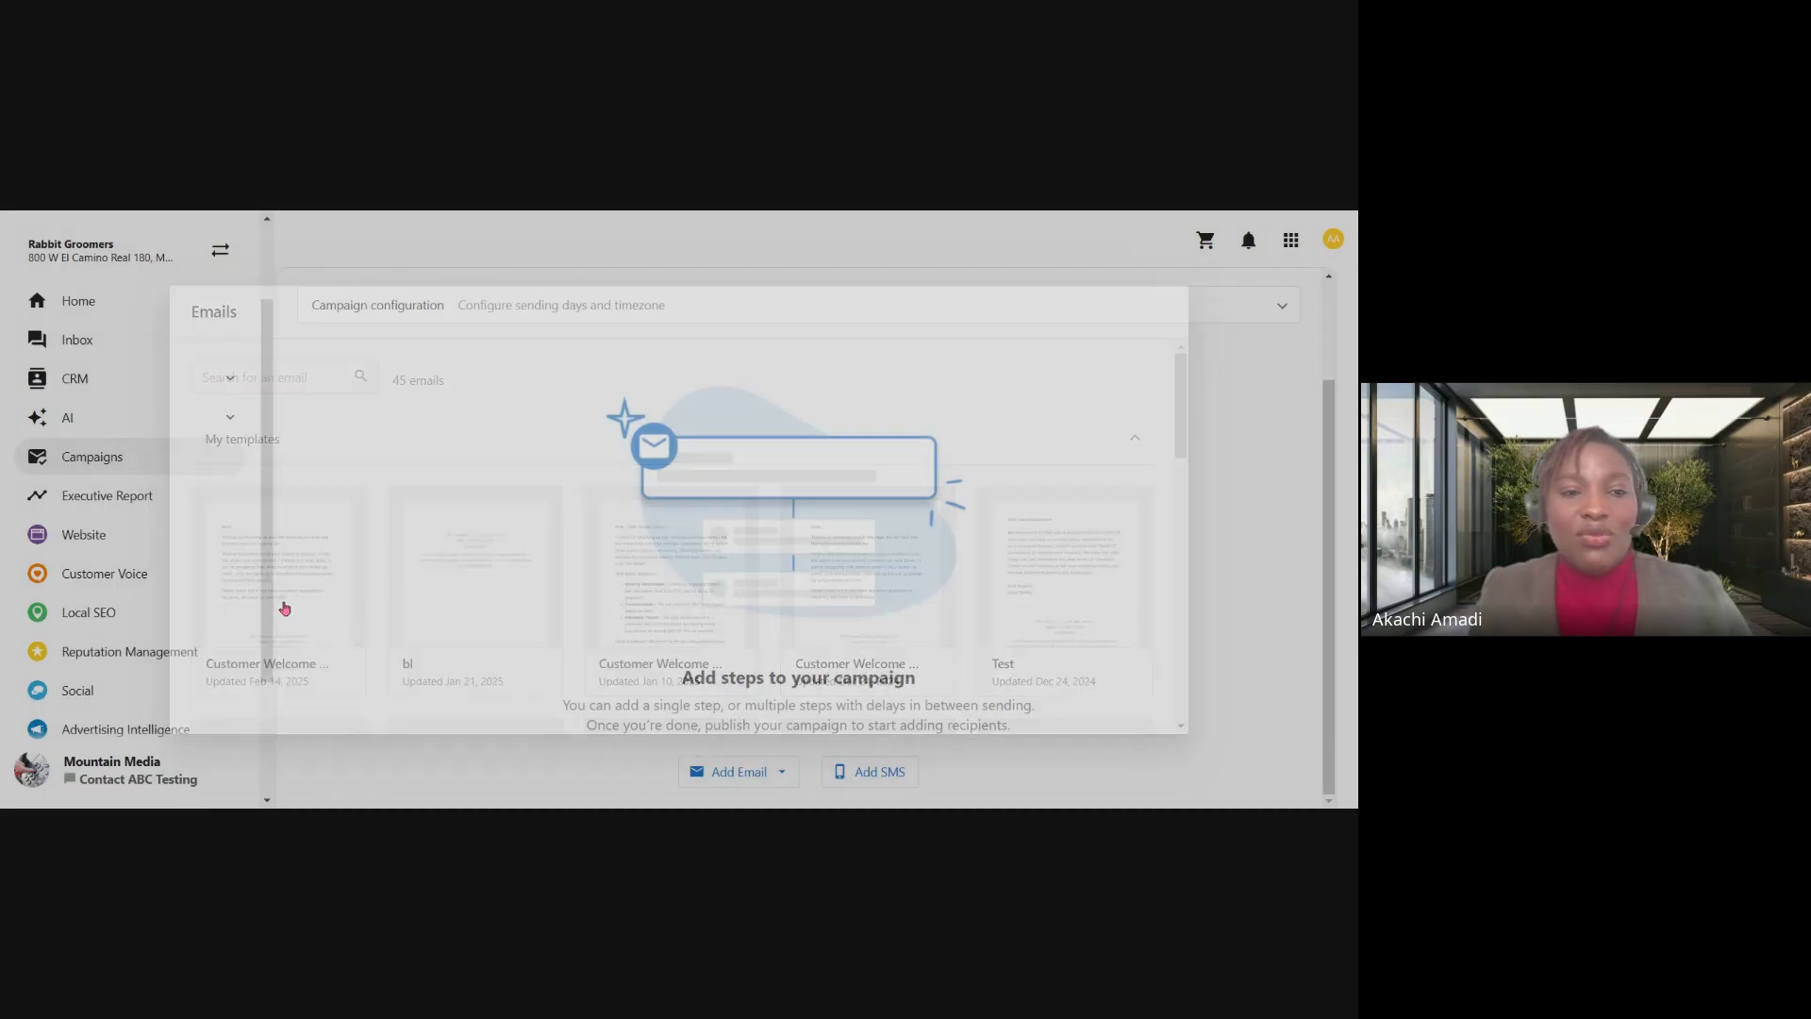
{"action": "left_click", "coordinate": [970, 724]}
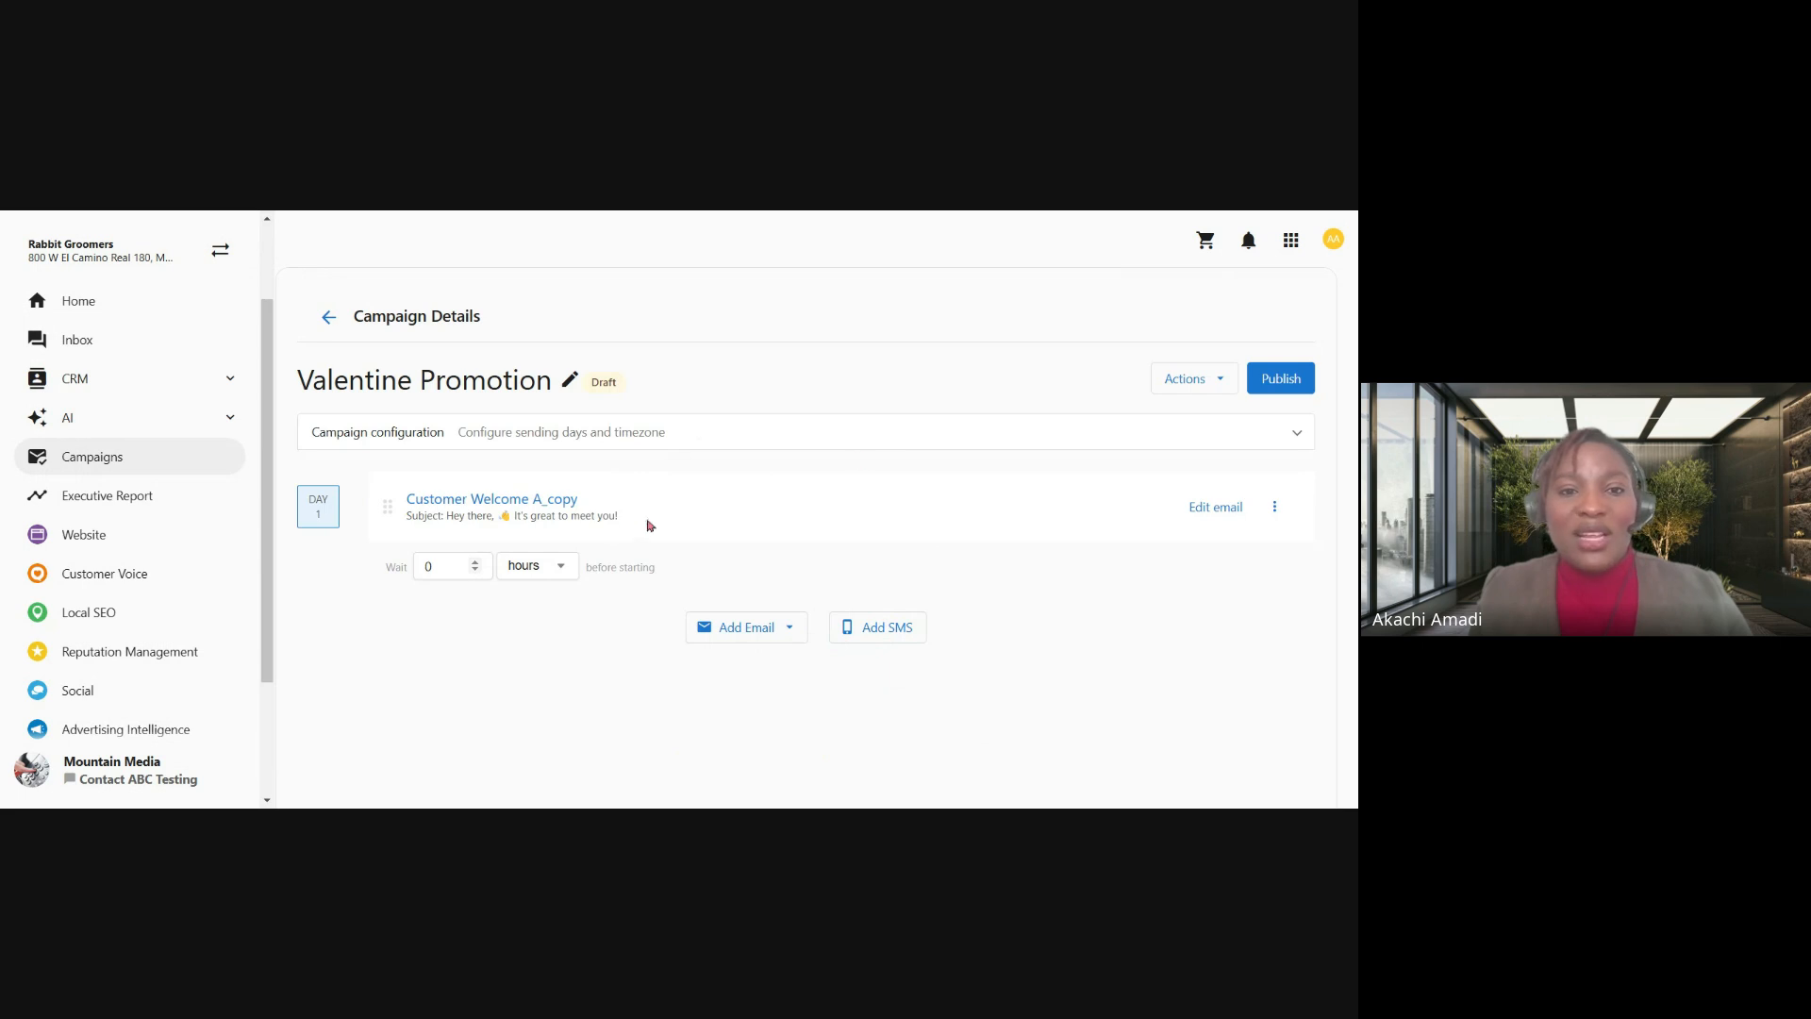
Return to the campaign list to check the Valentine Promotion entry, and switch back to the presentation slides.
{"action": "left_click", "coordinate": [320, 318]}
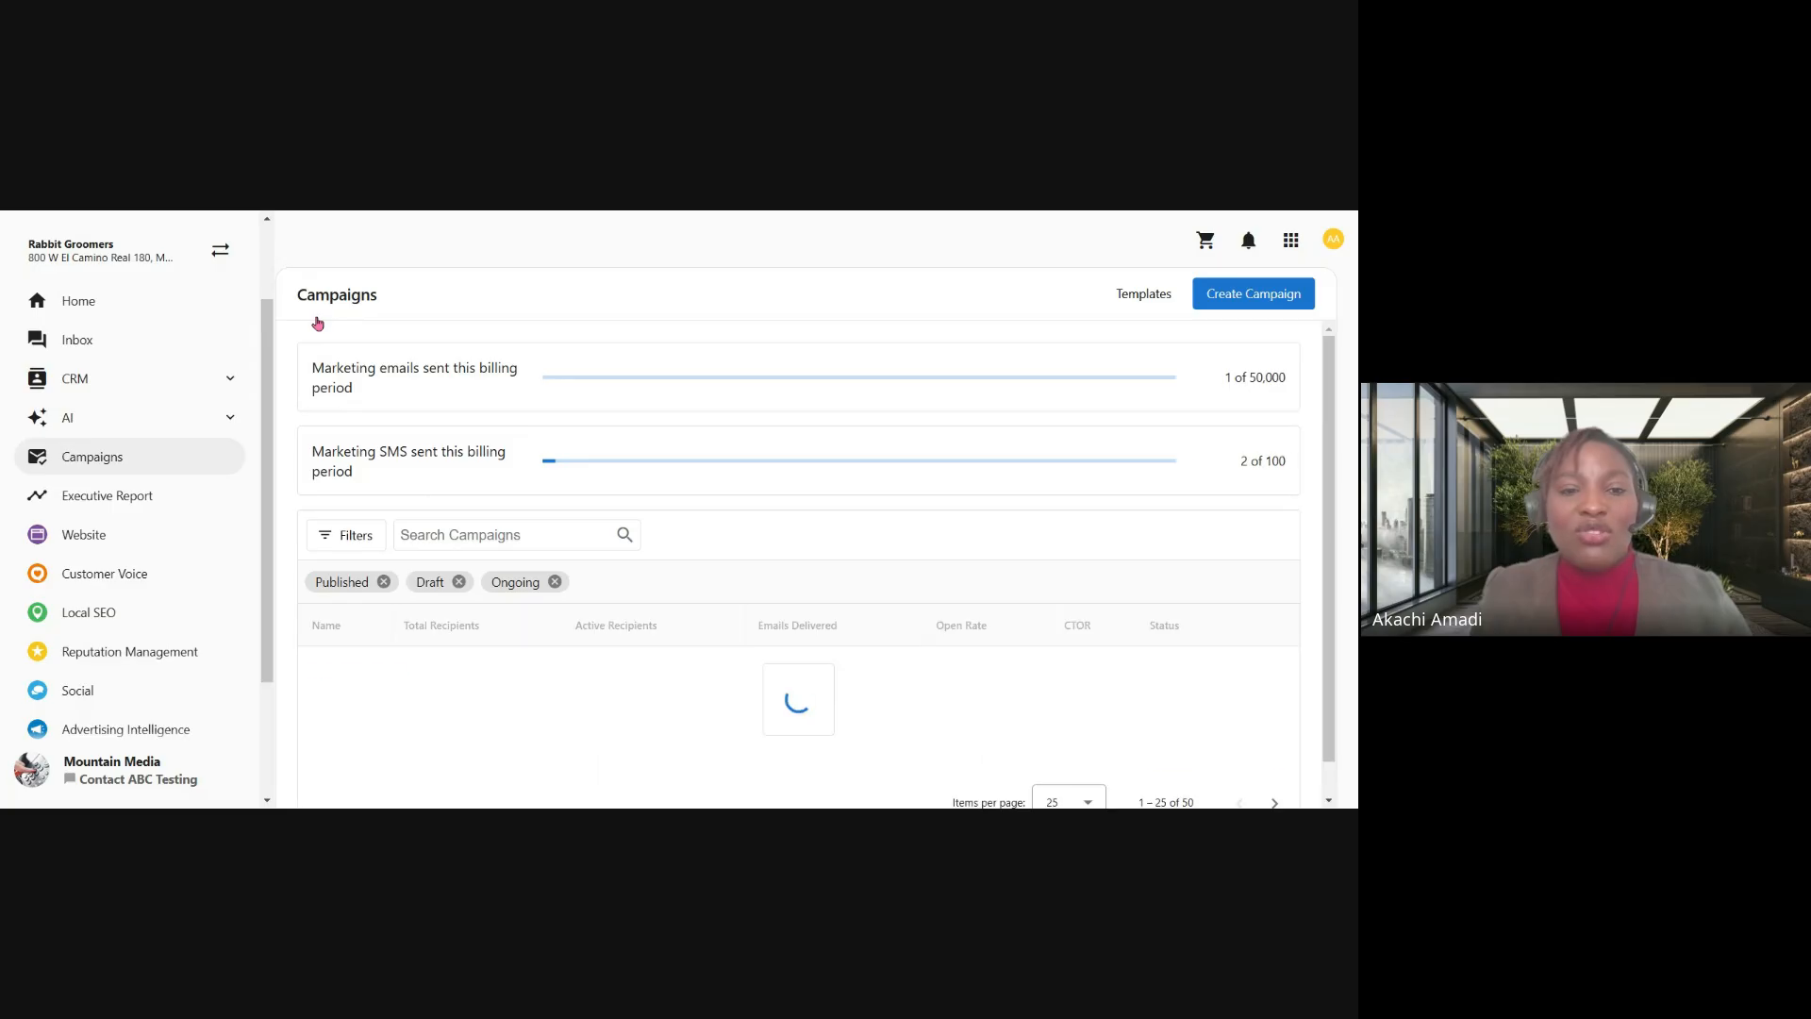
{"action": "scroll", "coordinate": [671, 525], "scroll_direction": "down", "scroll_amount": 3}
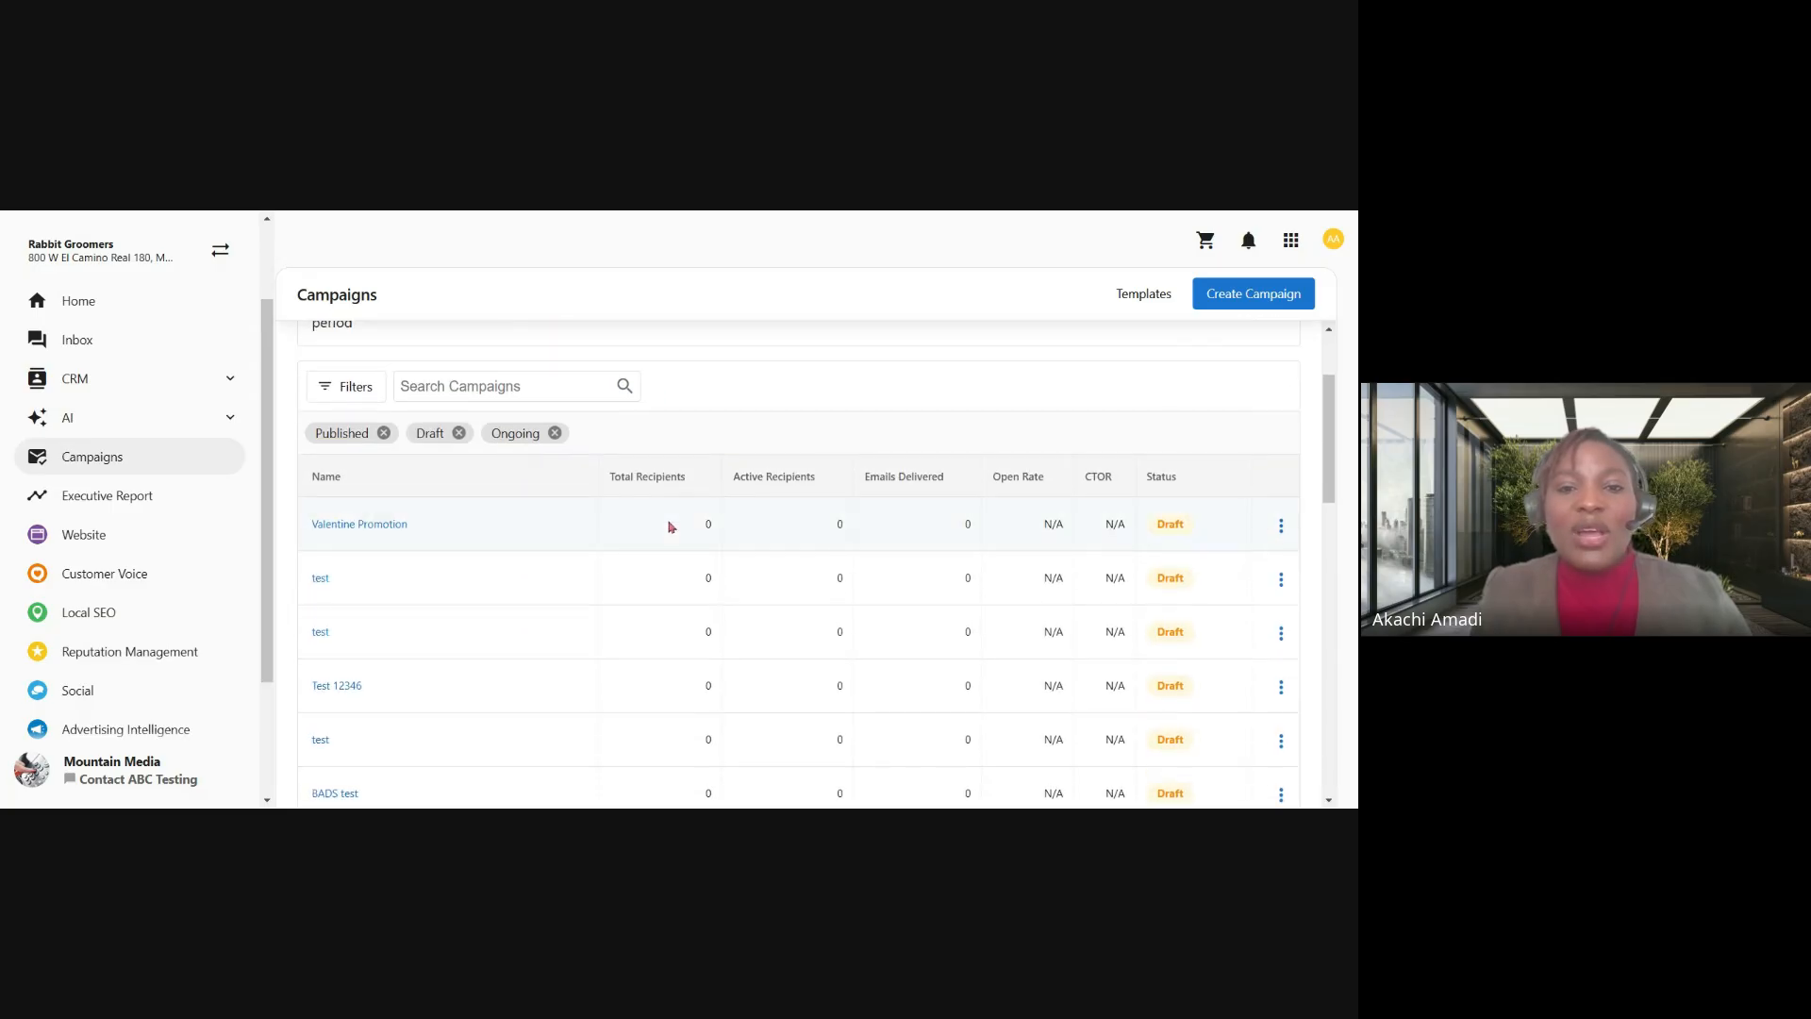
{"action": "scroll", "coordinate": [672, 525], "scroll_direction": "up", "scroll_amount": 1}
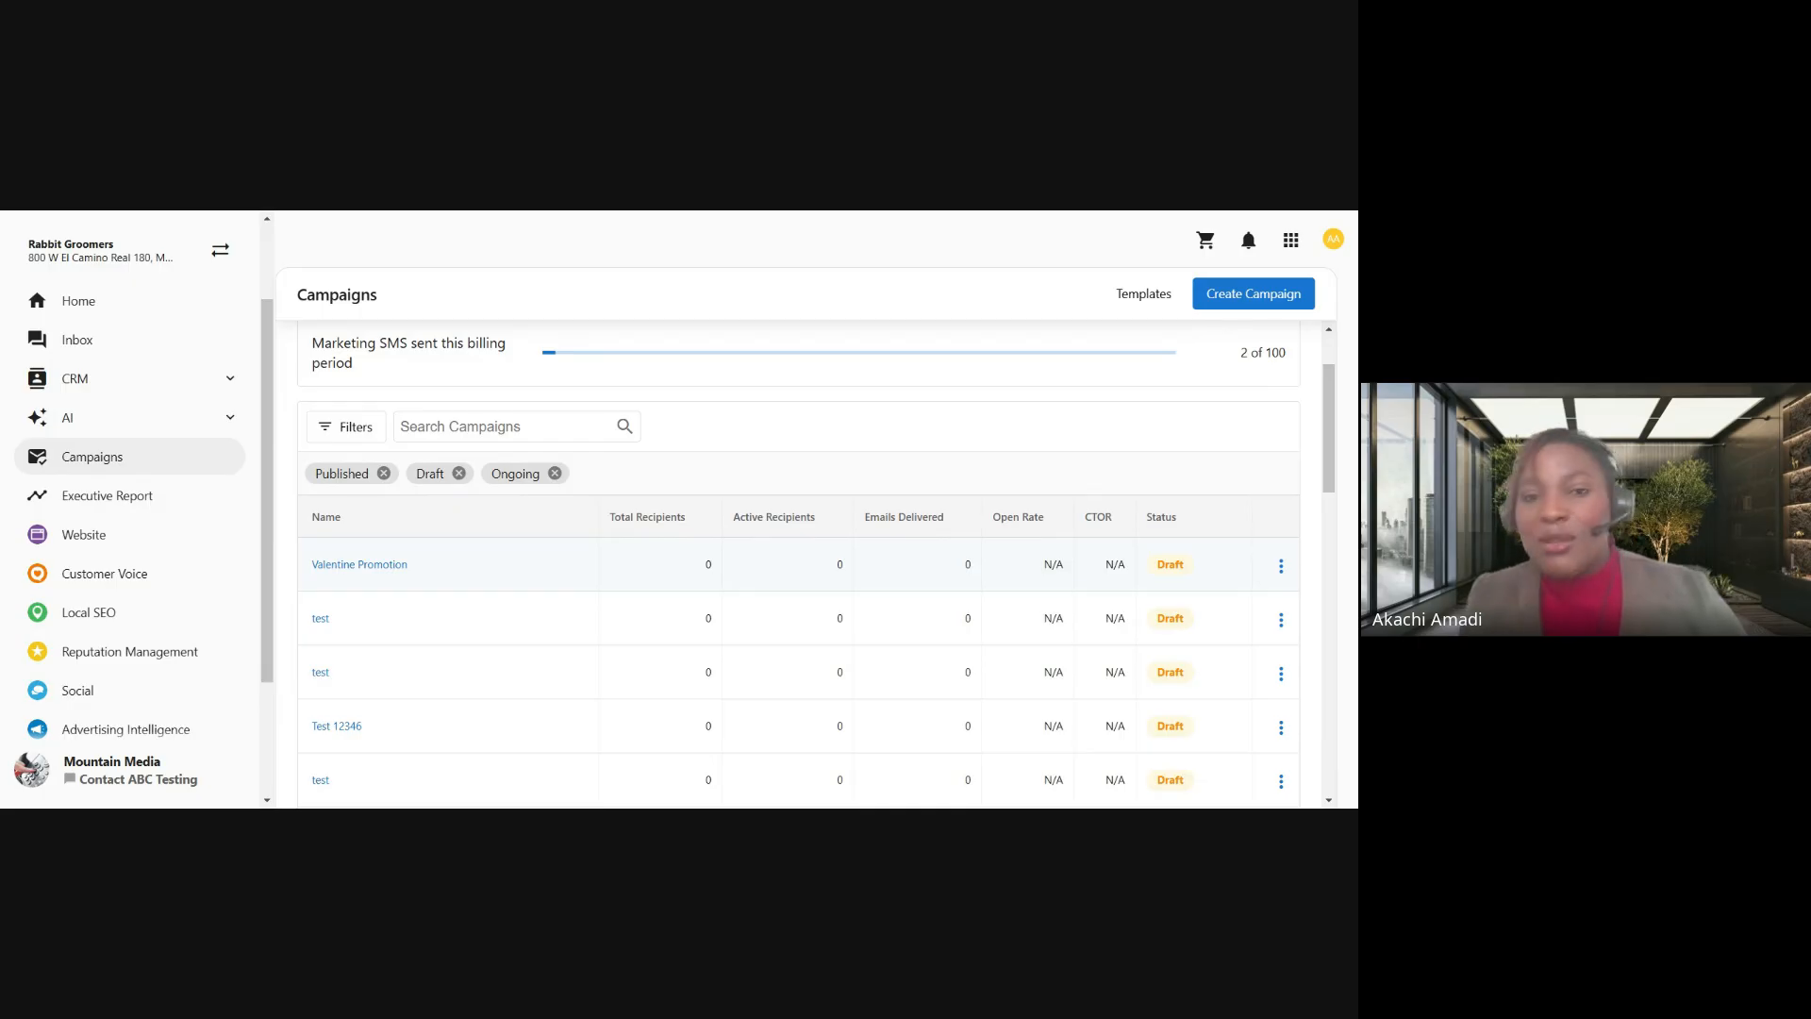
{"action": "scroll", "coordinate": [1195, 553], "scroll_direction": "down", "scroll_amount": 1}
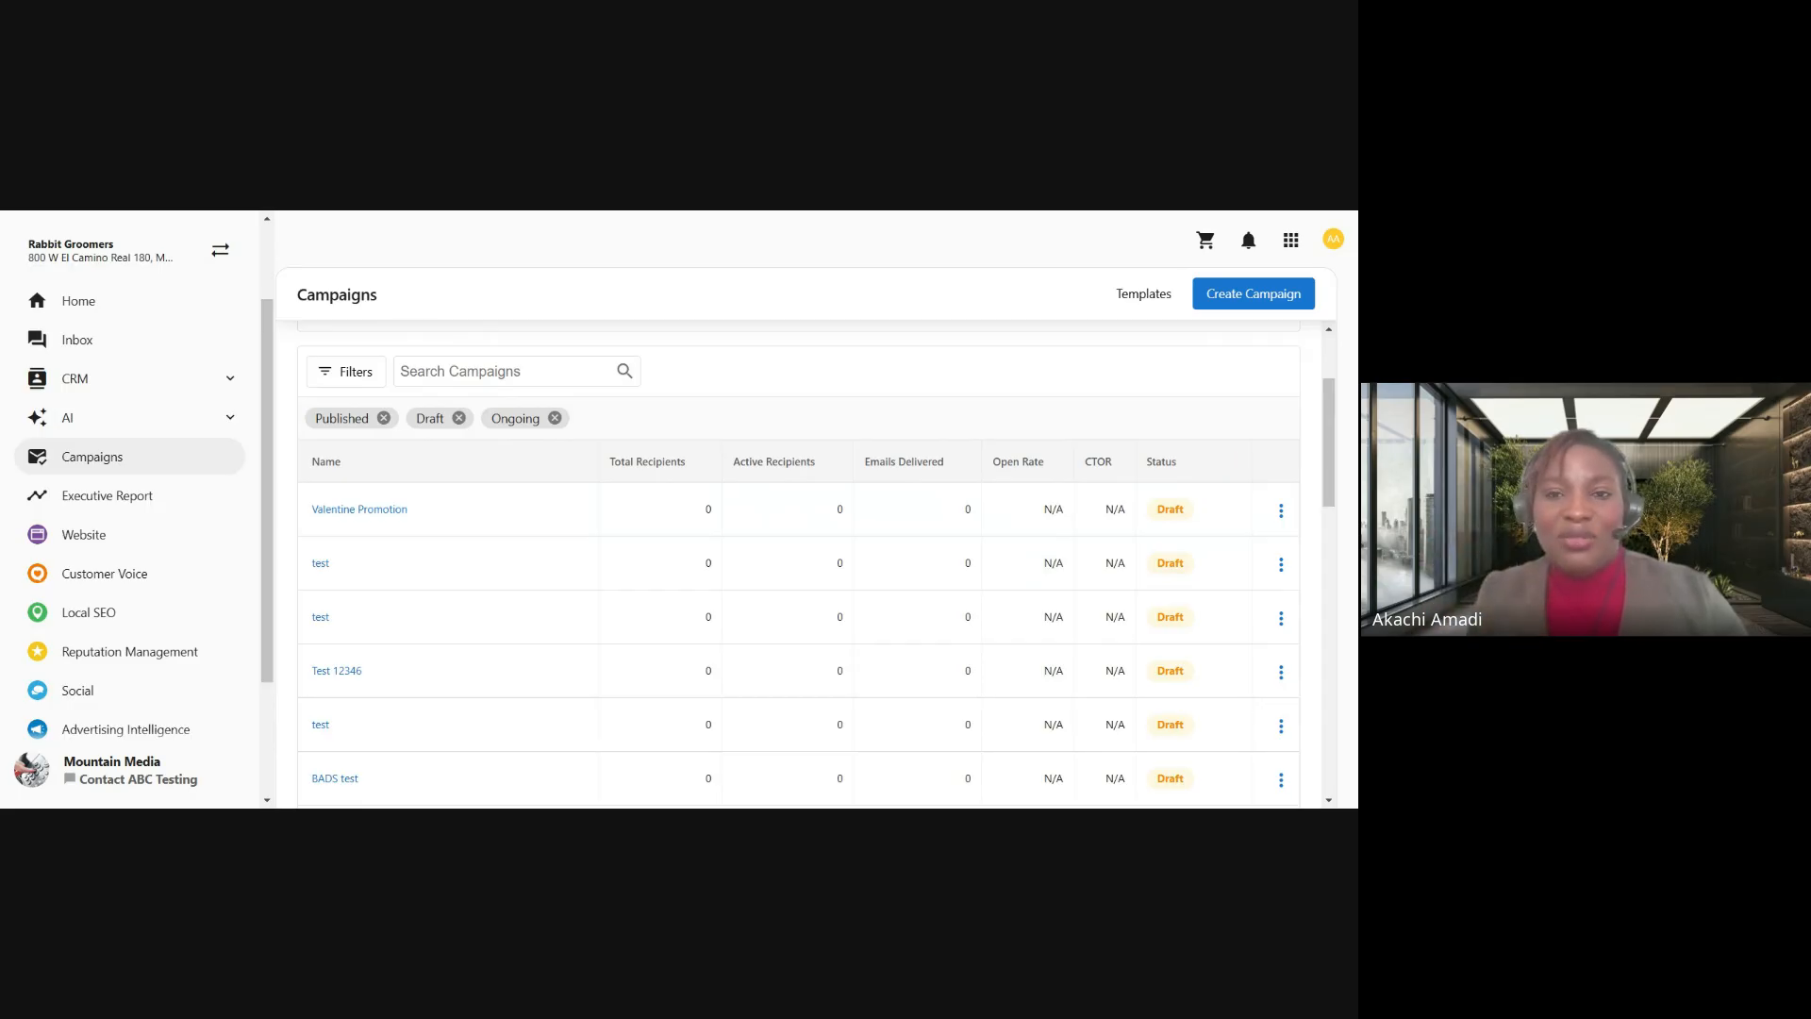
{"action": "left_click", "coordinate": [186, 455]}
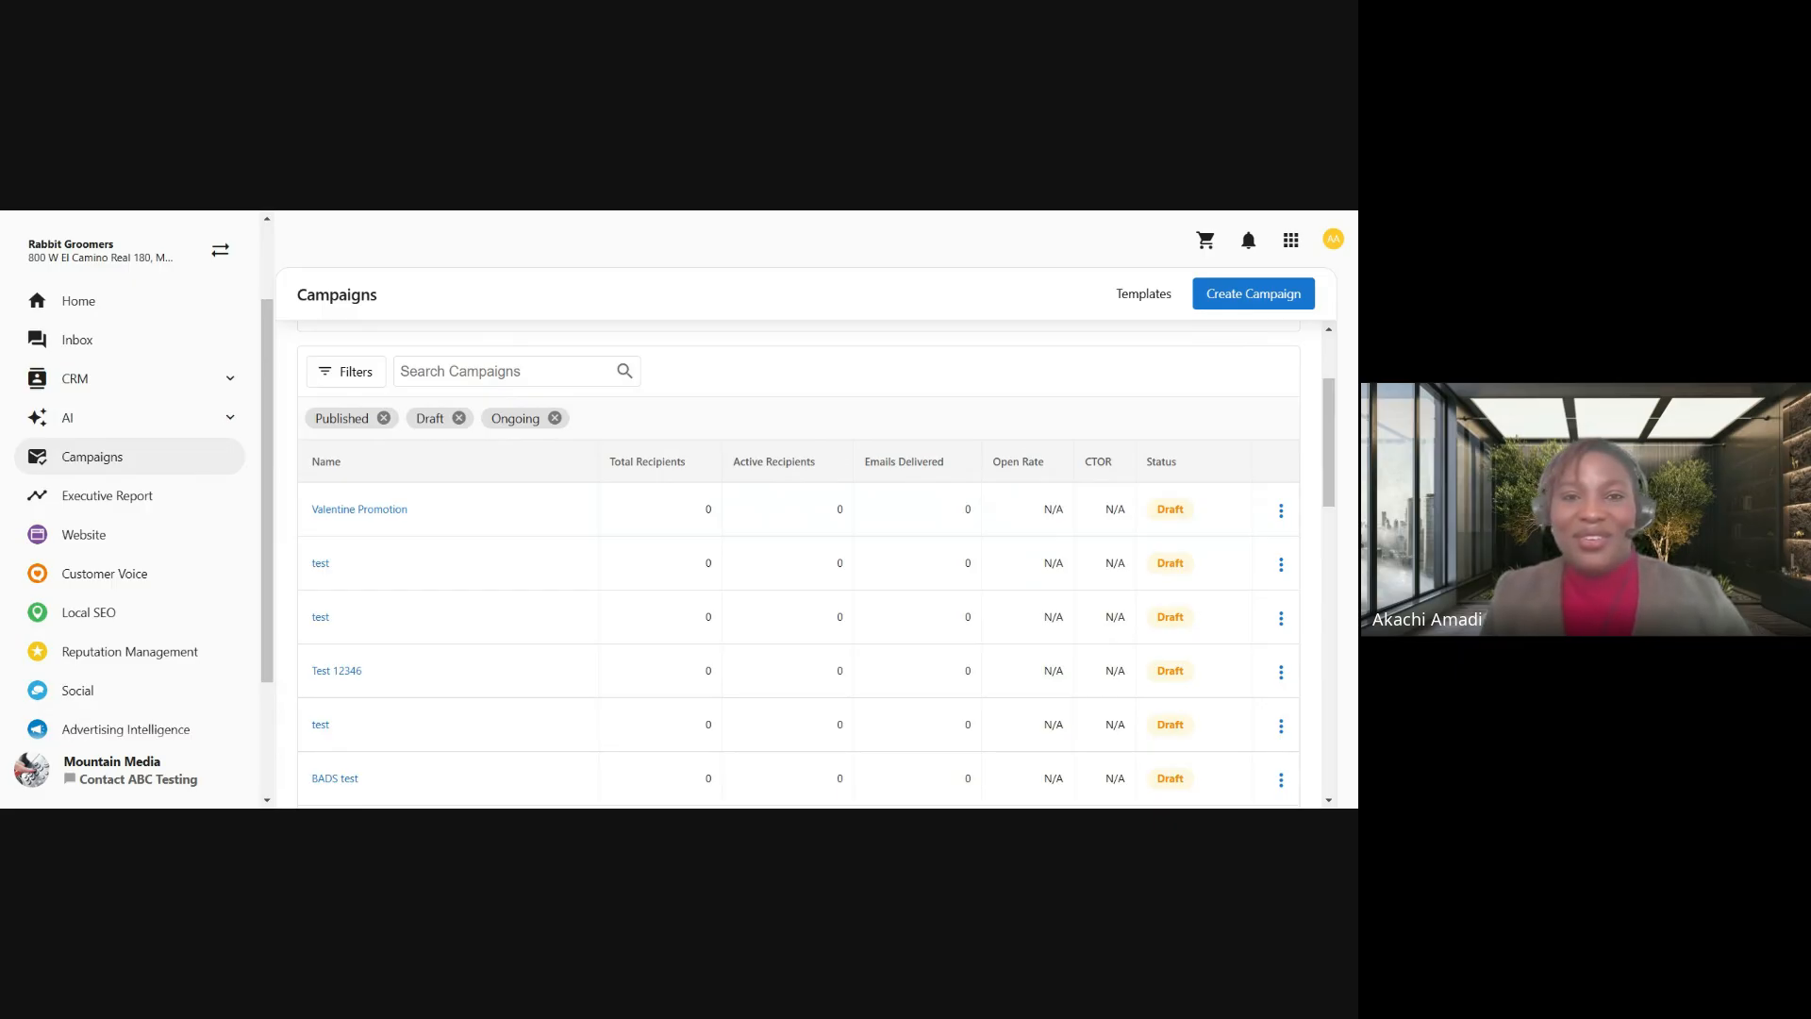
{"action": "key", "text": "alt+Tab"}
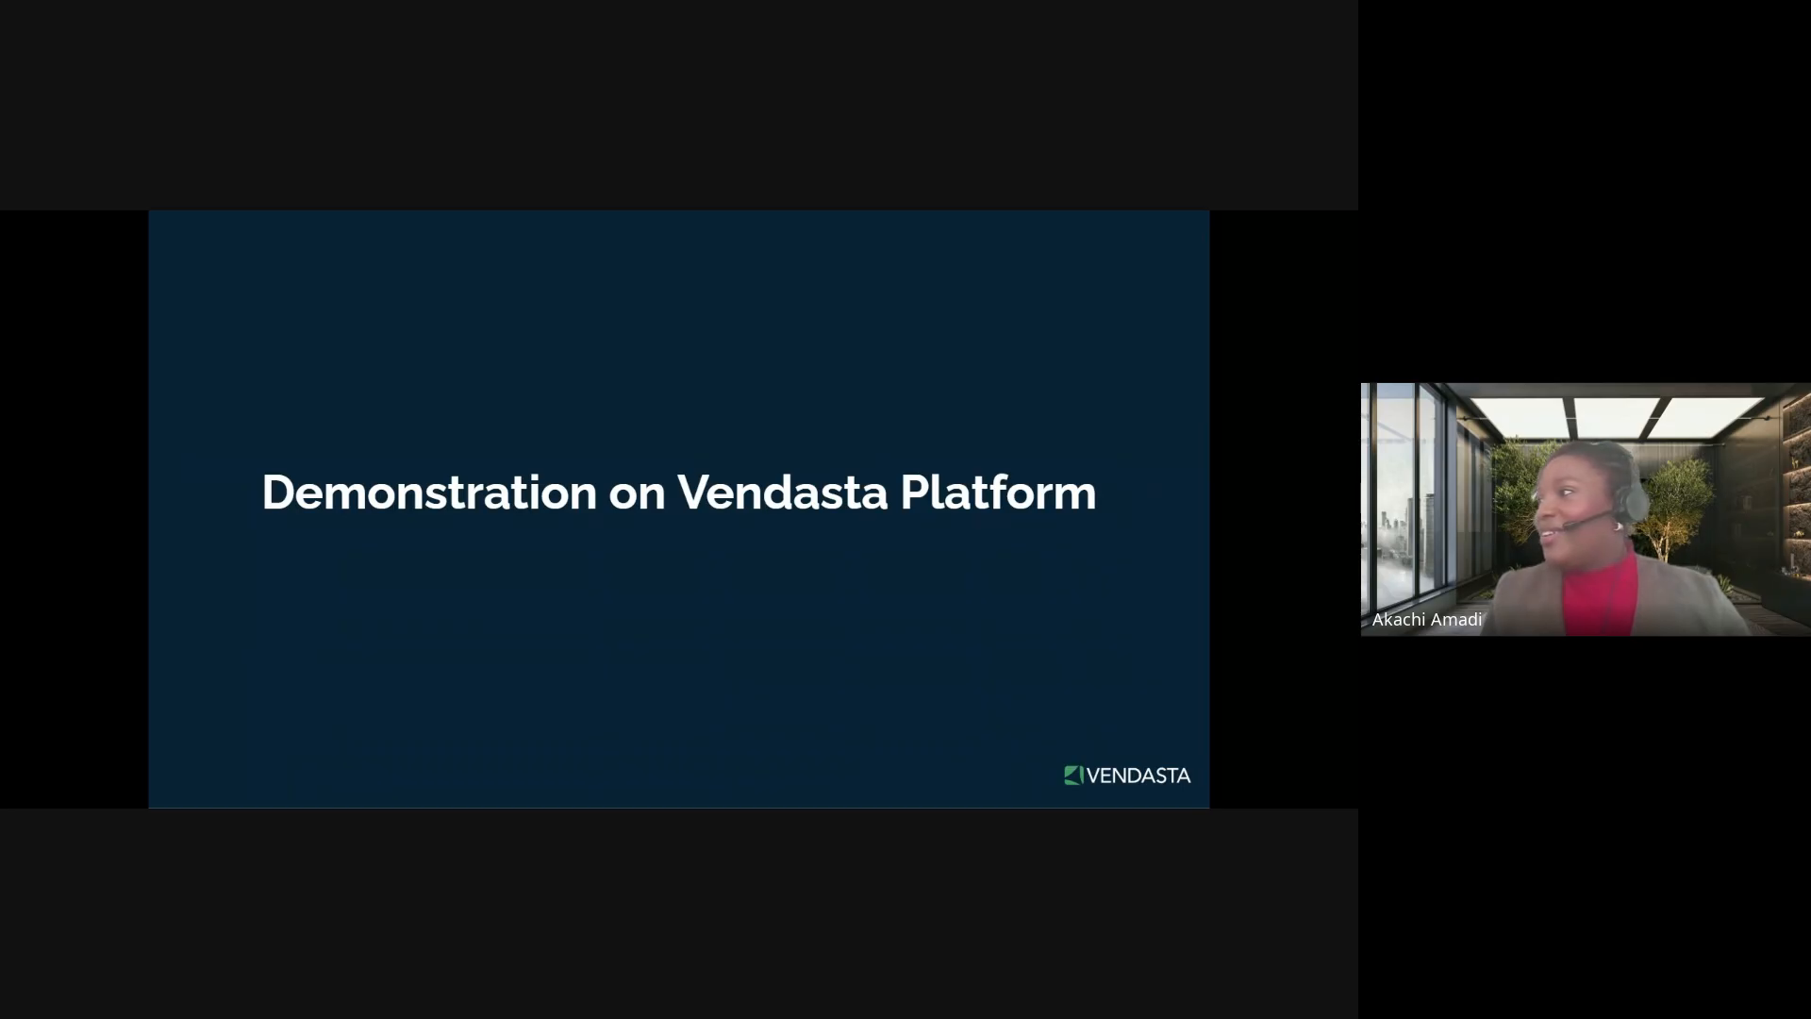